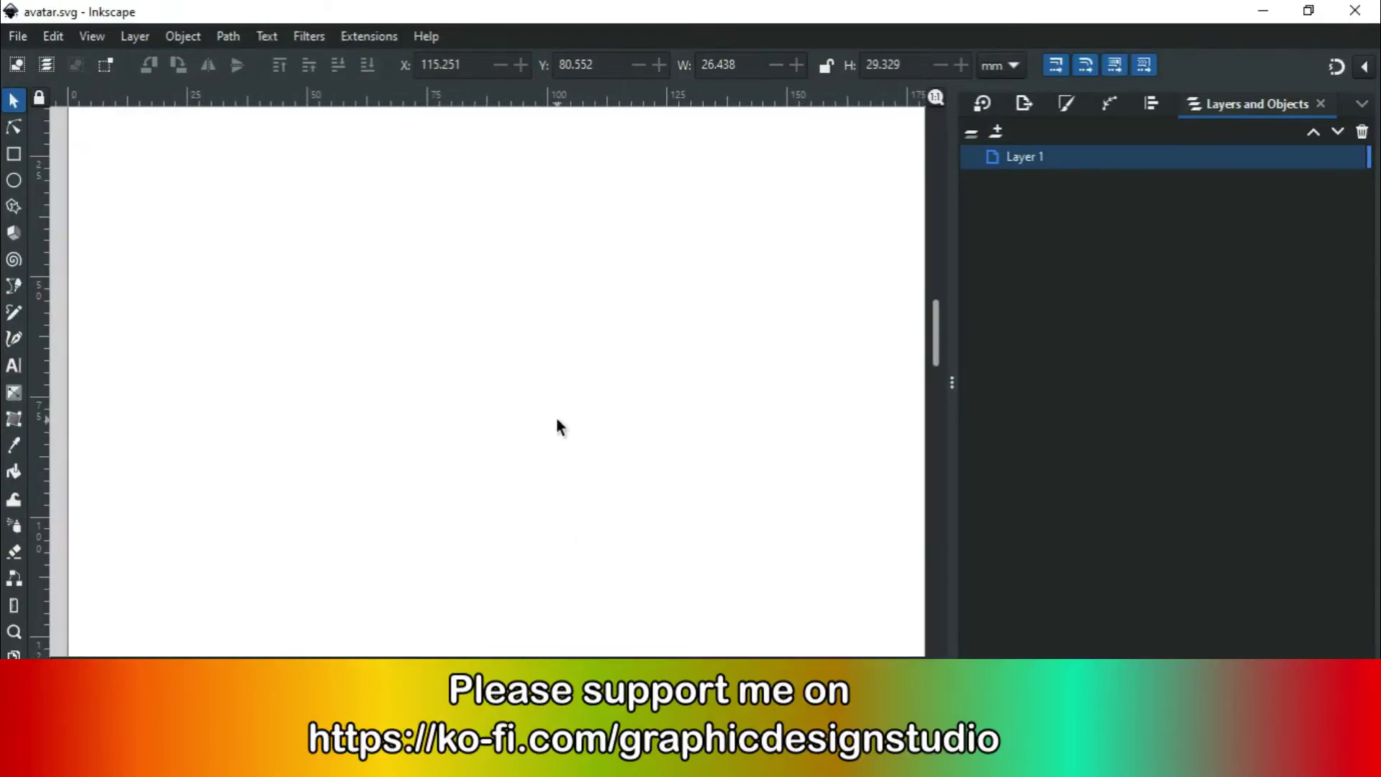
Step: Draw a large circle on the page and convert it to a path with Object to Path
{"action": "left_click", "coordinate": [13, 180]}
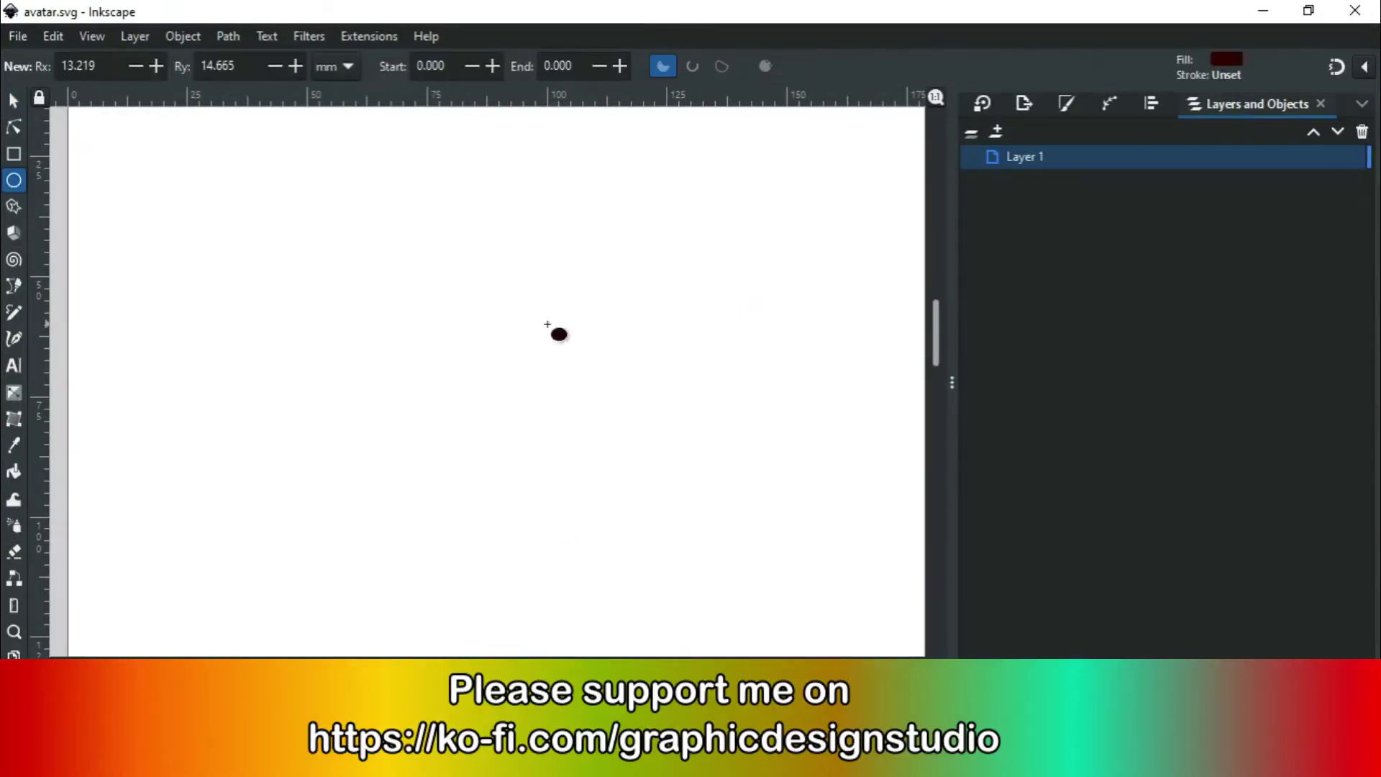
{"action": "left_click_drag", "start_coordinate": [397, 344], "coordinate": [543, 494]}
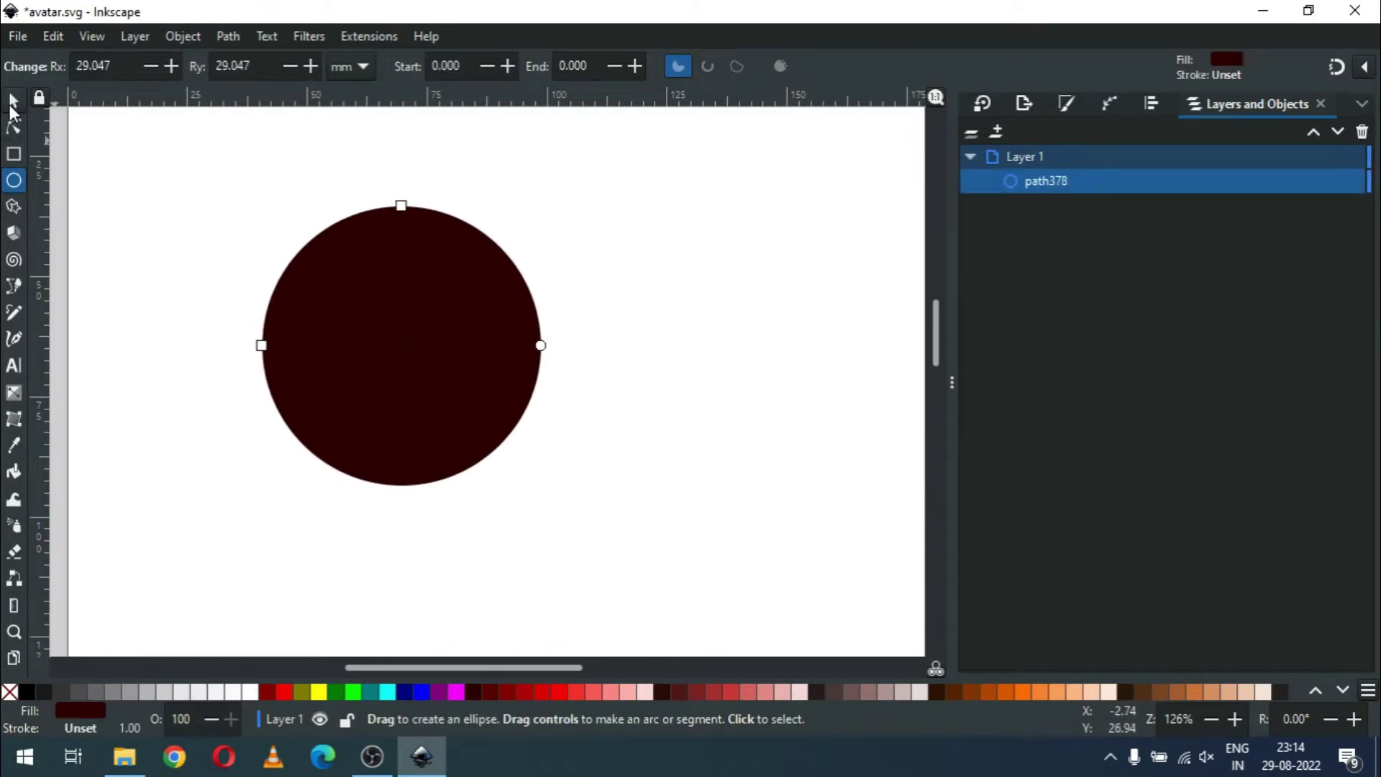
{"action": "left_click", "coordinate": [11, 103]}
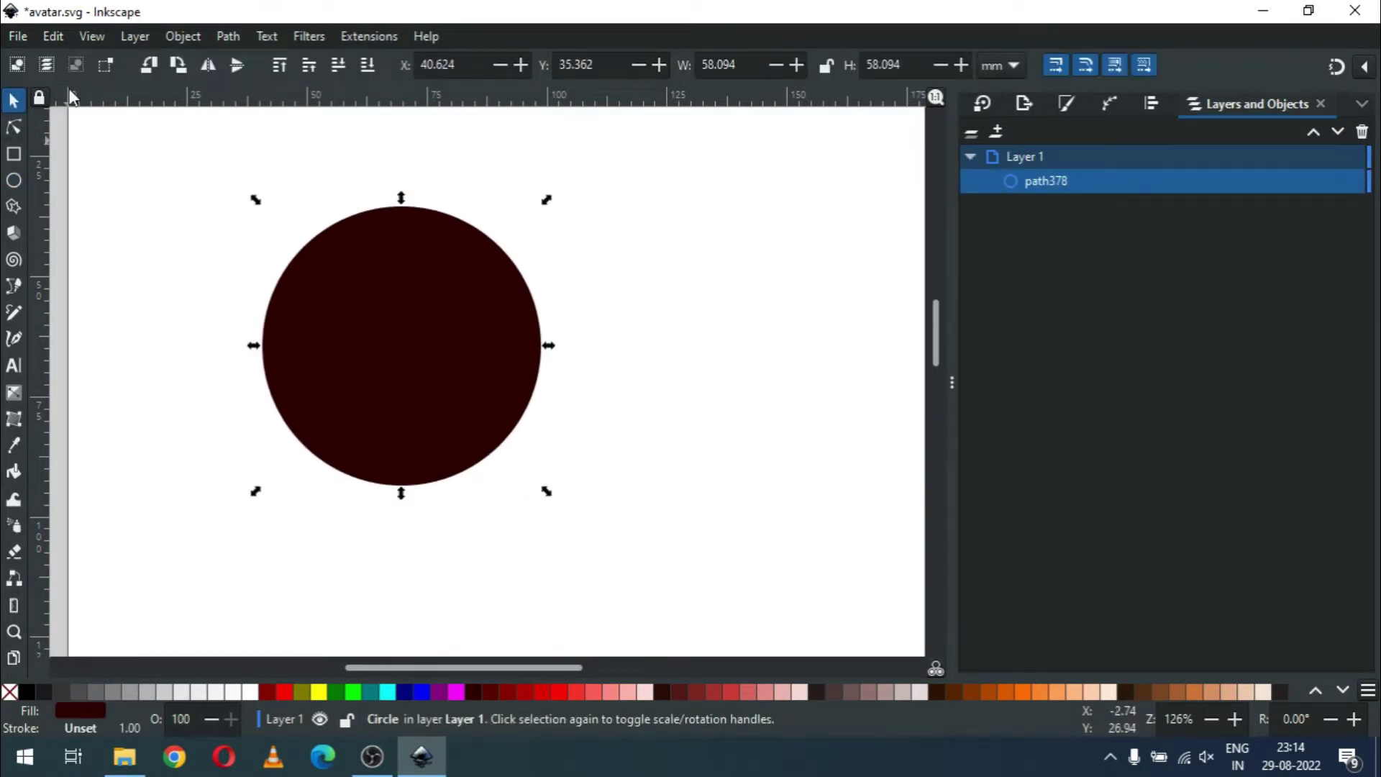
{"action": "left_click", "coordinate": [228, 35]}
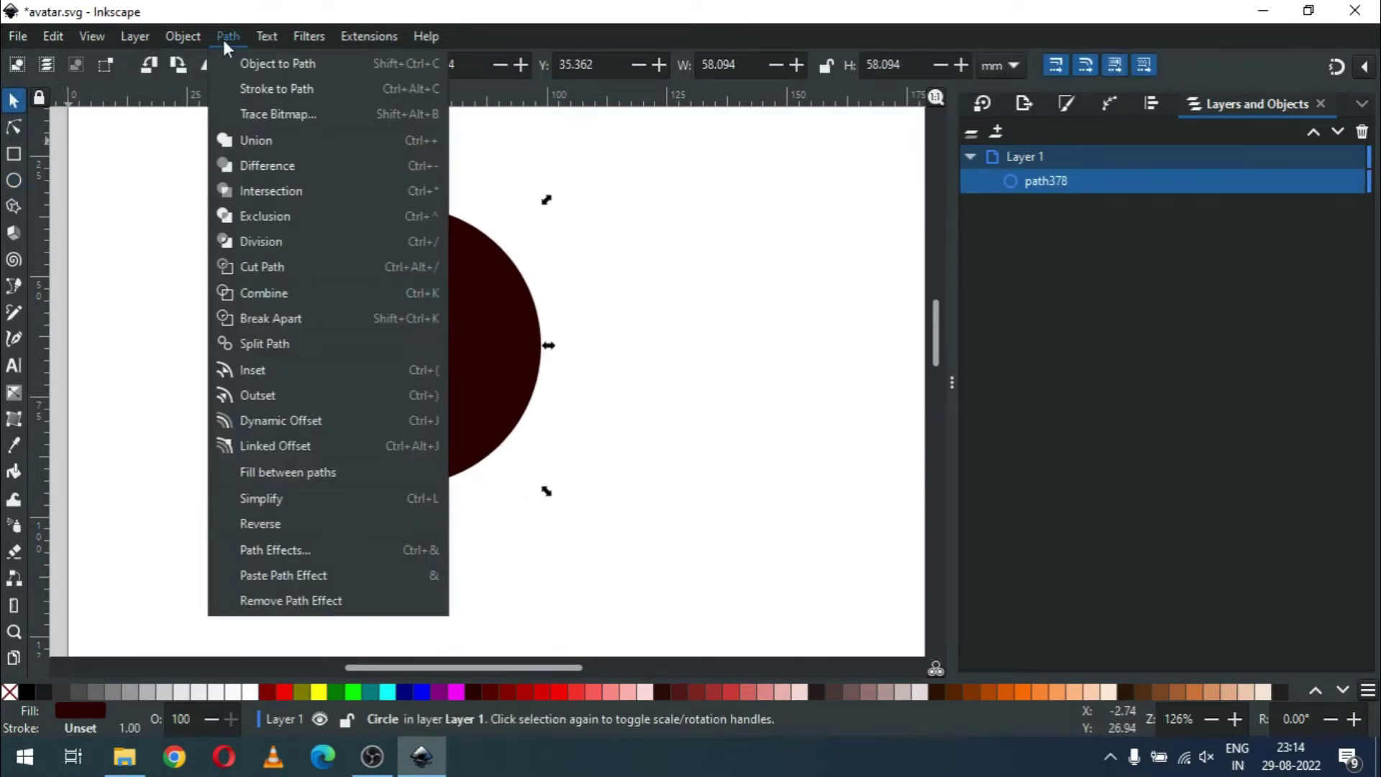
{"action": "left_click", "coordinate": [296, 63]}
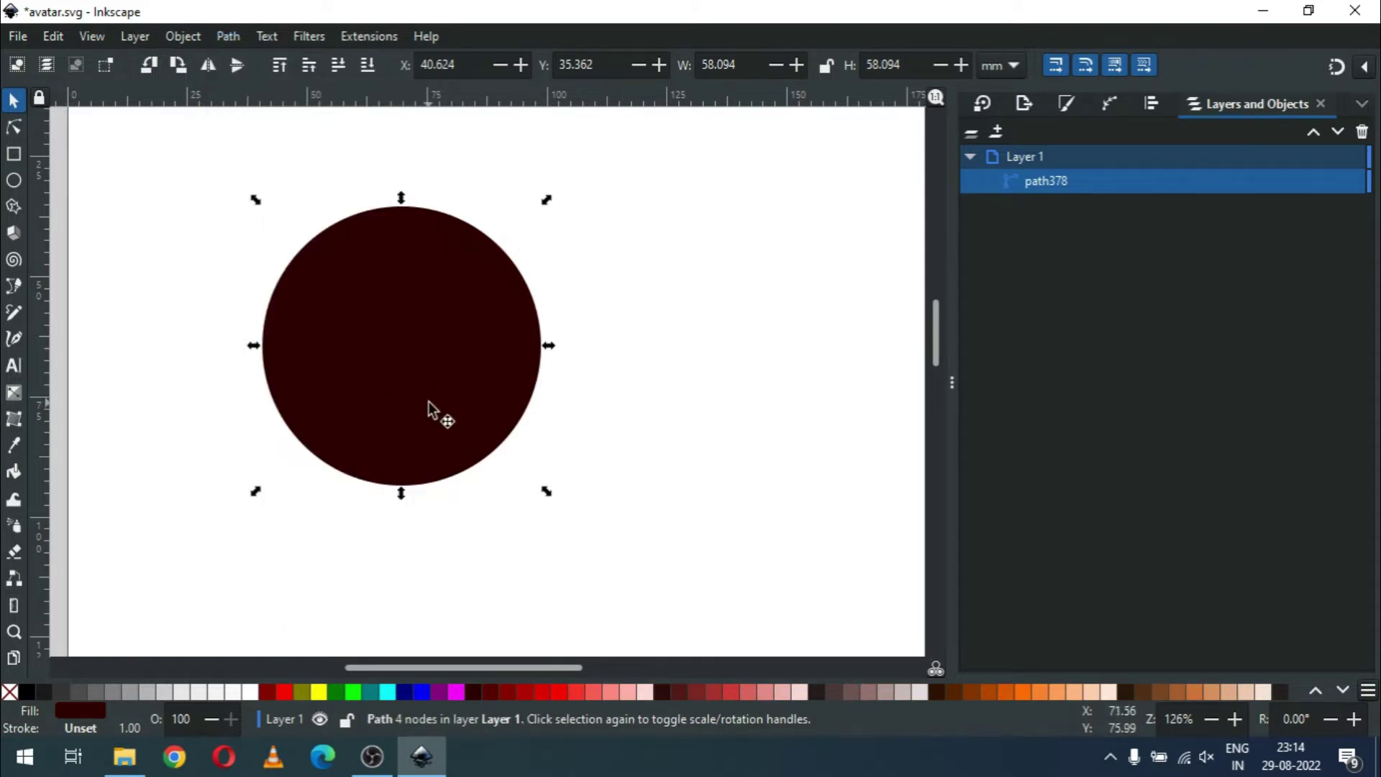
Step: Give the circle a flat black stroke and remove its fill
{"action": "left_click", "coordinate": [1064, 105]}
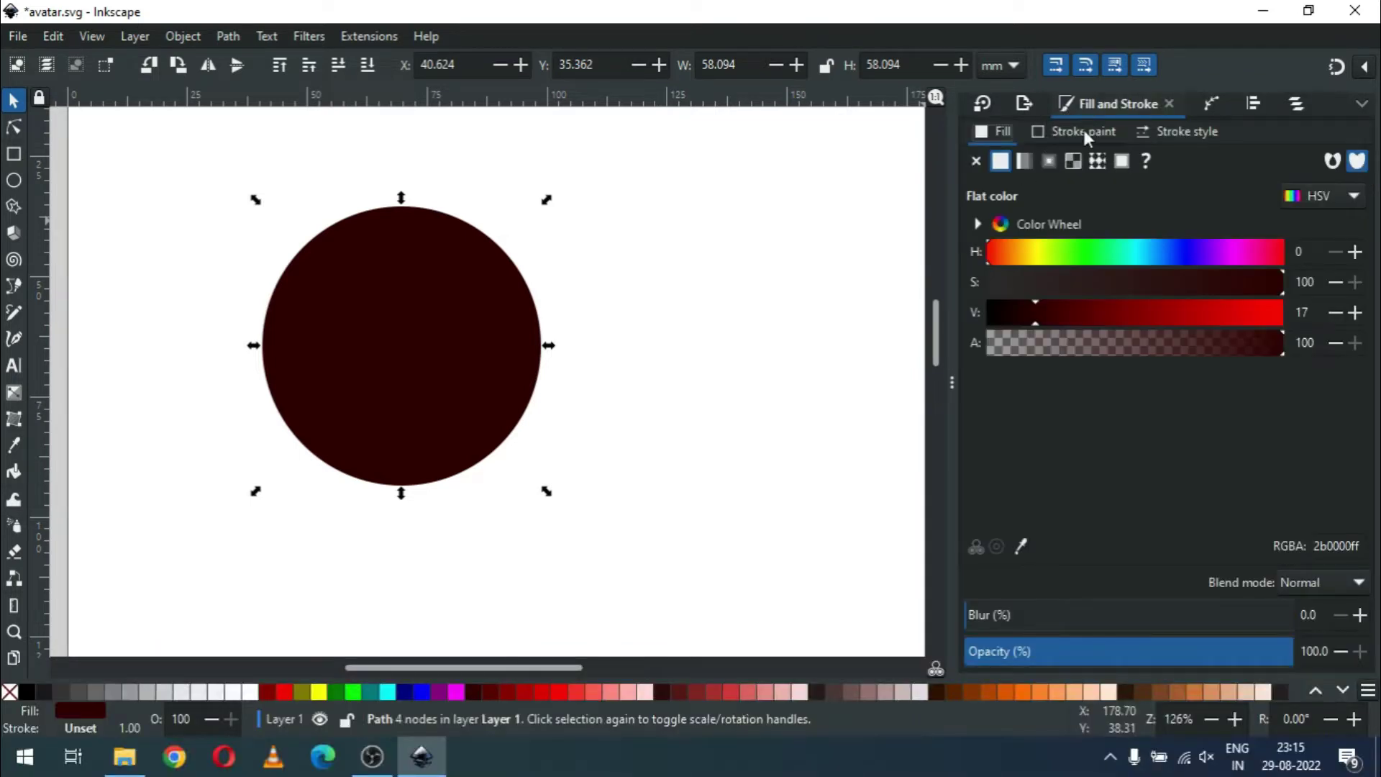
{"action": "left_click", "coordinate": [1083, 130]}
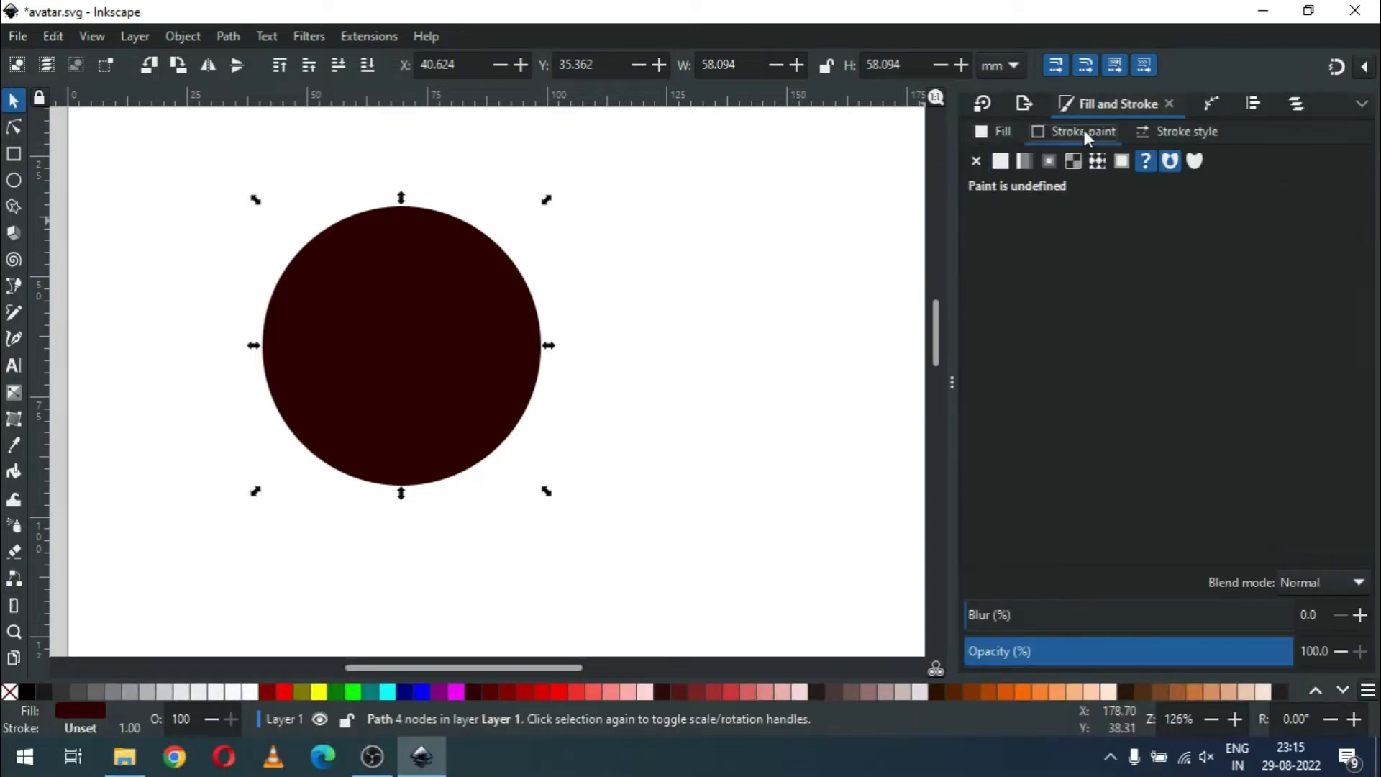
{"action": "left_click", "coordinate": [997, 164]}
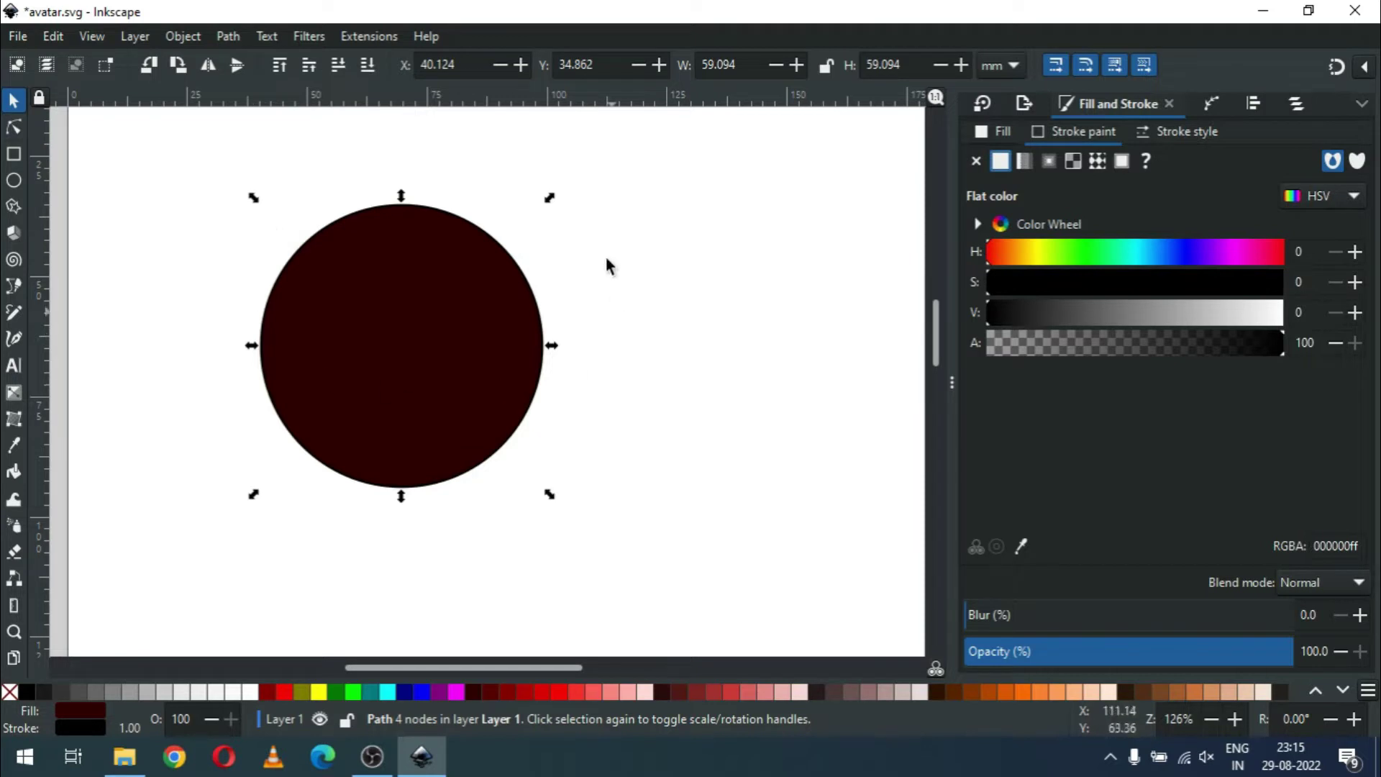
{"action": "left_click", "coordinate": [9, 693]}
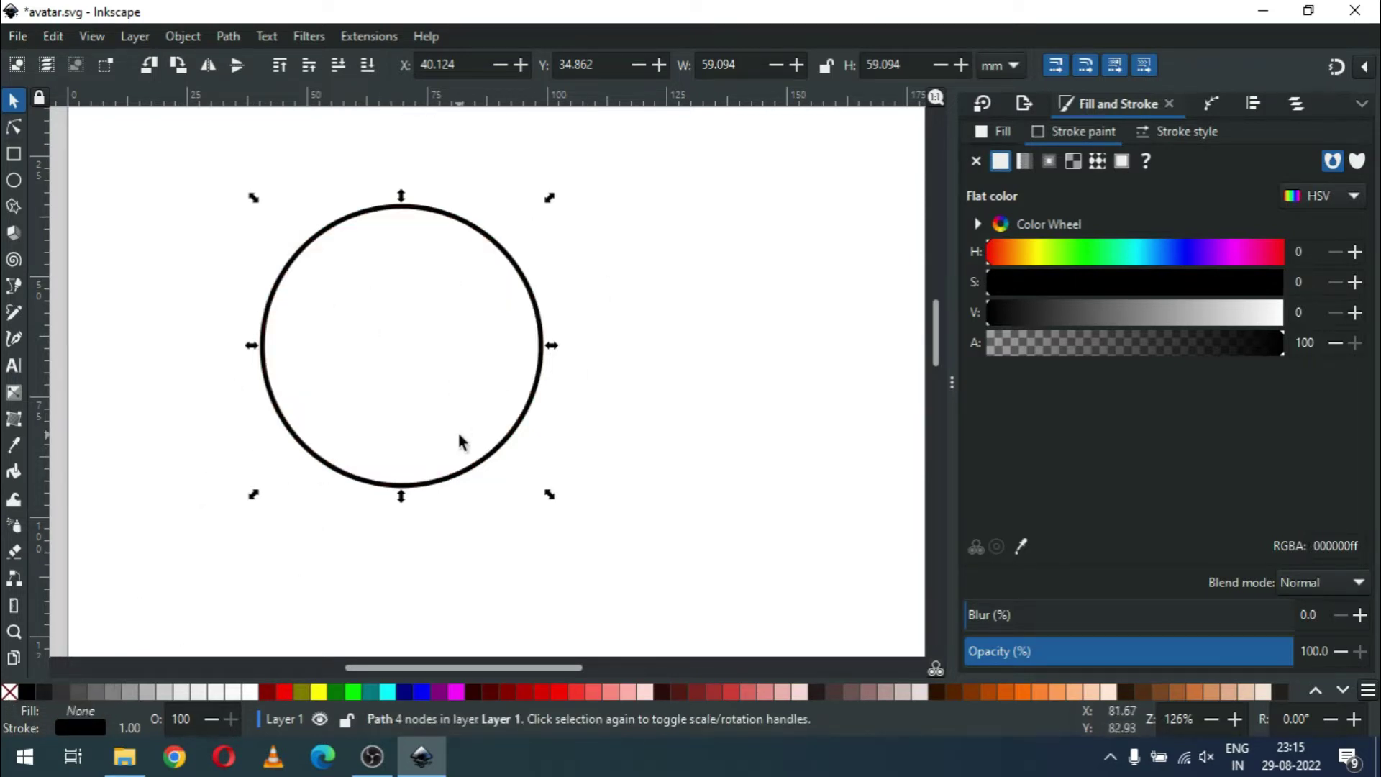
Step: Set the circle's stroke width to 0.7 mm
{"action": "left_click", "coordinate": [1195, 132]}
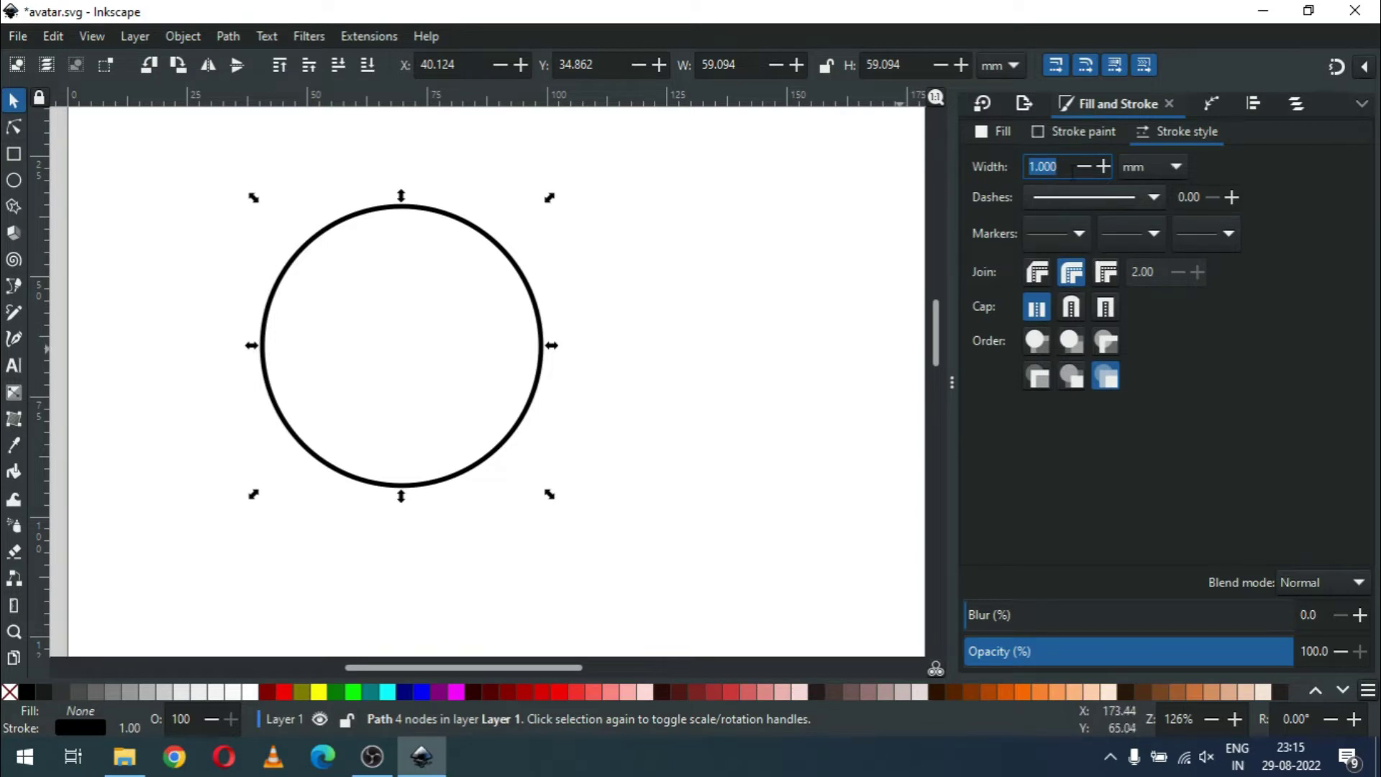
{"action": "type", "text": "0.5"}
{"action": "key", "text": "Return"}
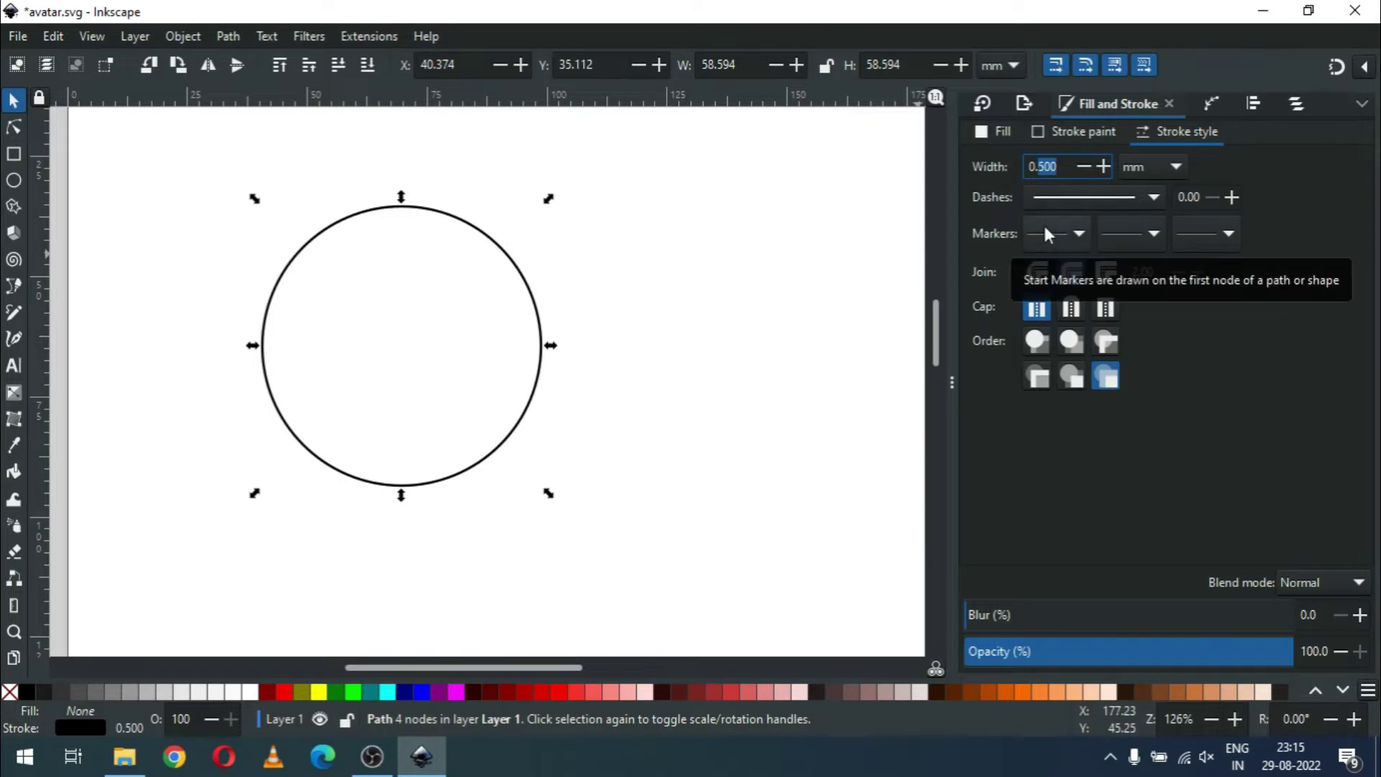
{"action": "type", "text": "7"}
{"action": "key", "text": "Return"}
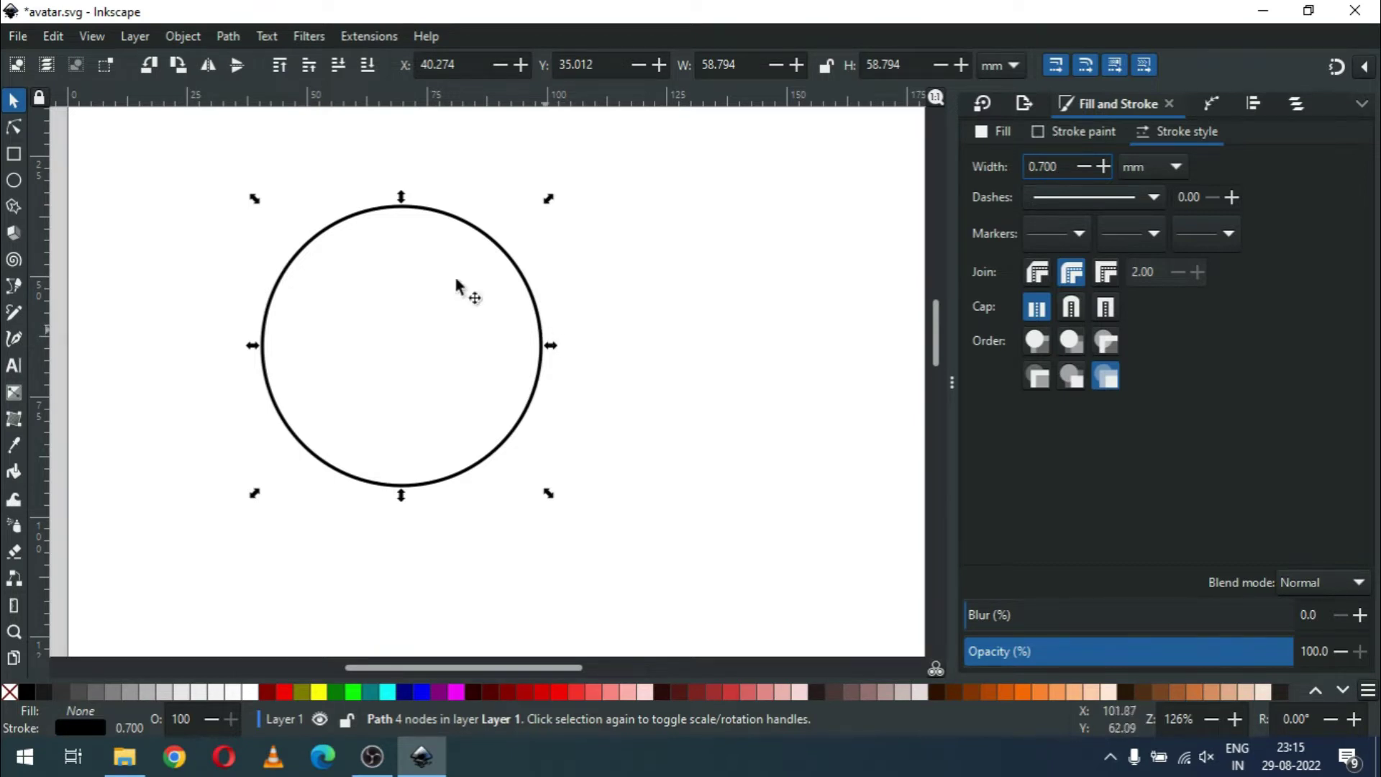
{"action": "left_click", "coordinate": [228, 37]}
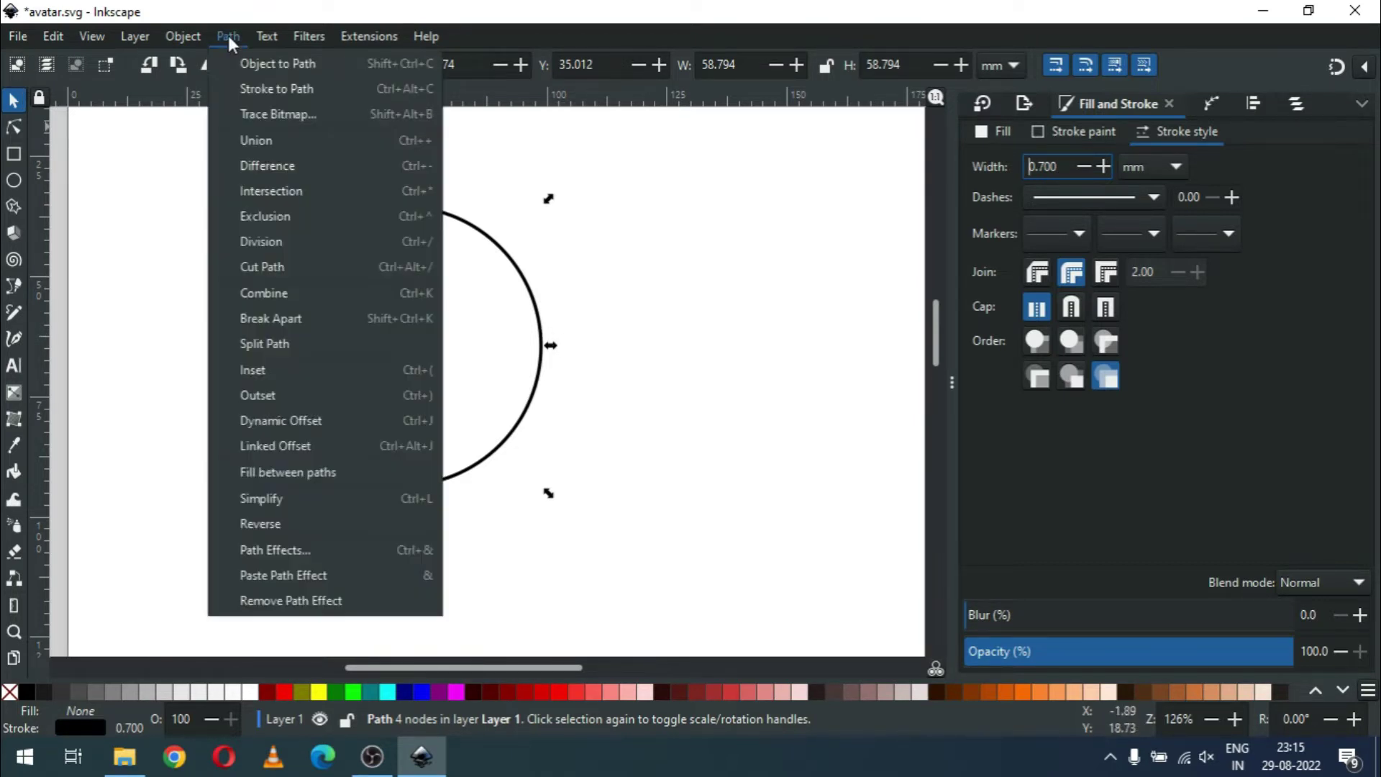
Step: Pull the circle's bottom node down to lengthen it into an egg shape
{"action": "left_click", "coordinate": [254, 66]}
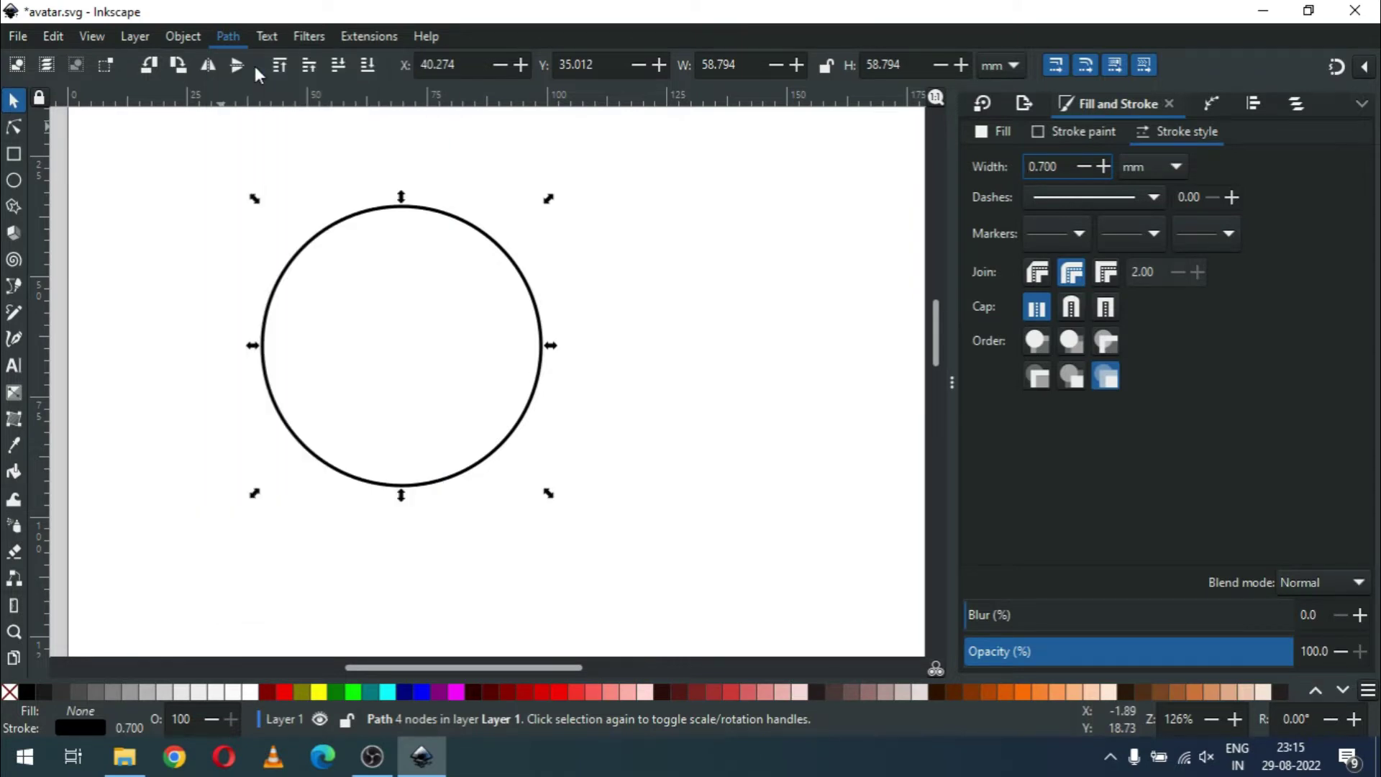
{"action": "left_click", "coordinate": [13, 129]}
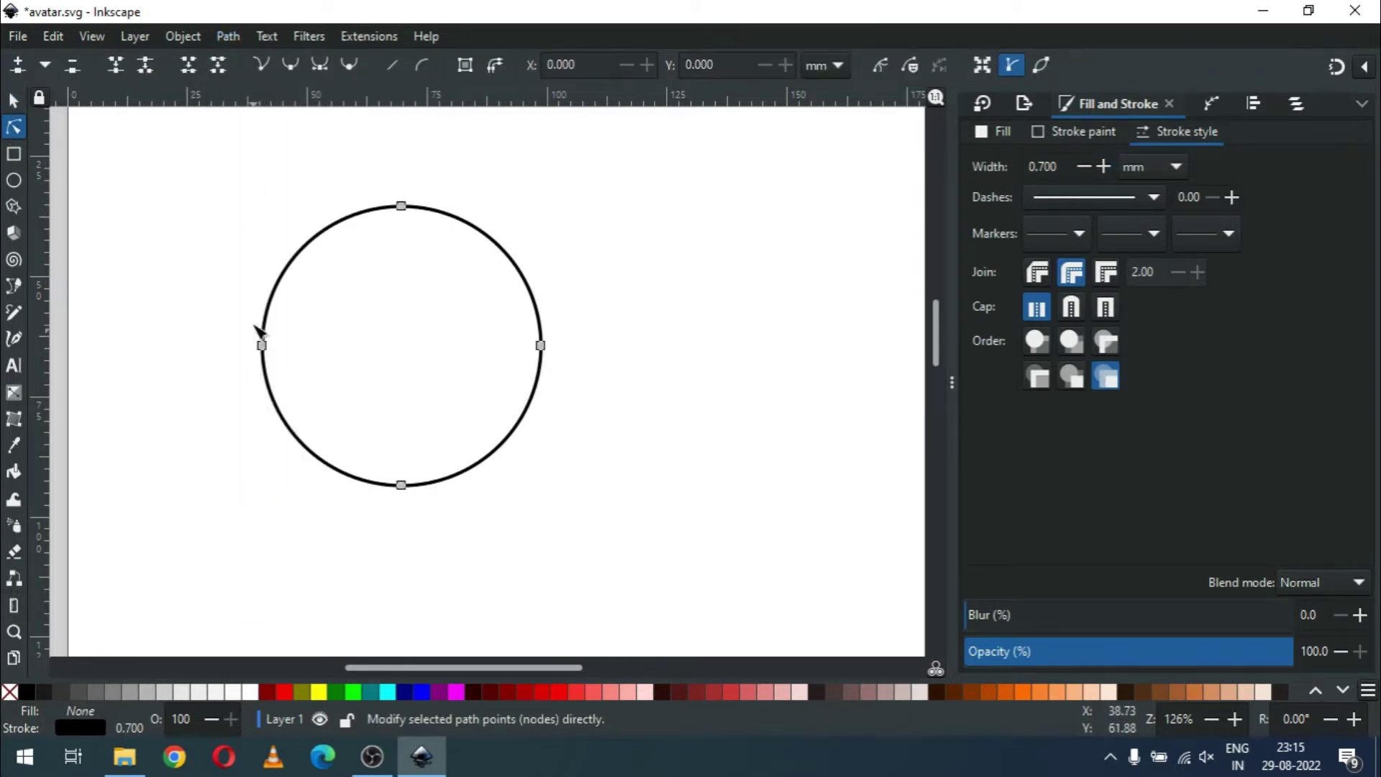
{"action": "mouse_move", "coordinate": [219, 290]}
{"action": "left_mouse_down"}
{"action": "mouse_move", "coordinate": [585, 379]}
{"action": "mouse_move", "coordinate": [550, 327]}
{"action": "left_mouse_up"}
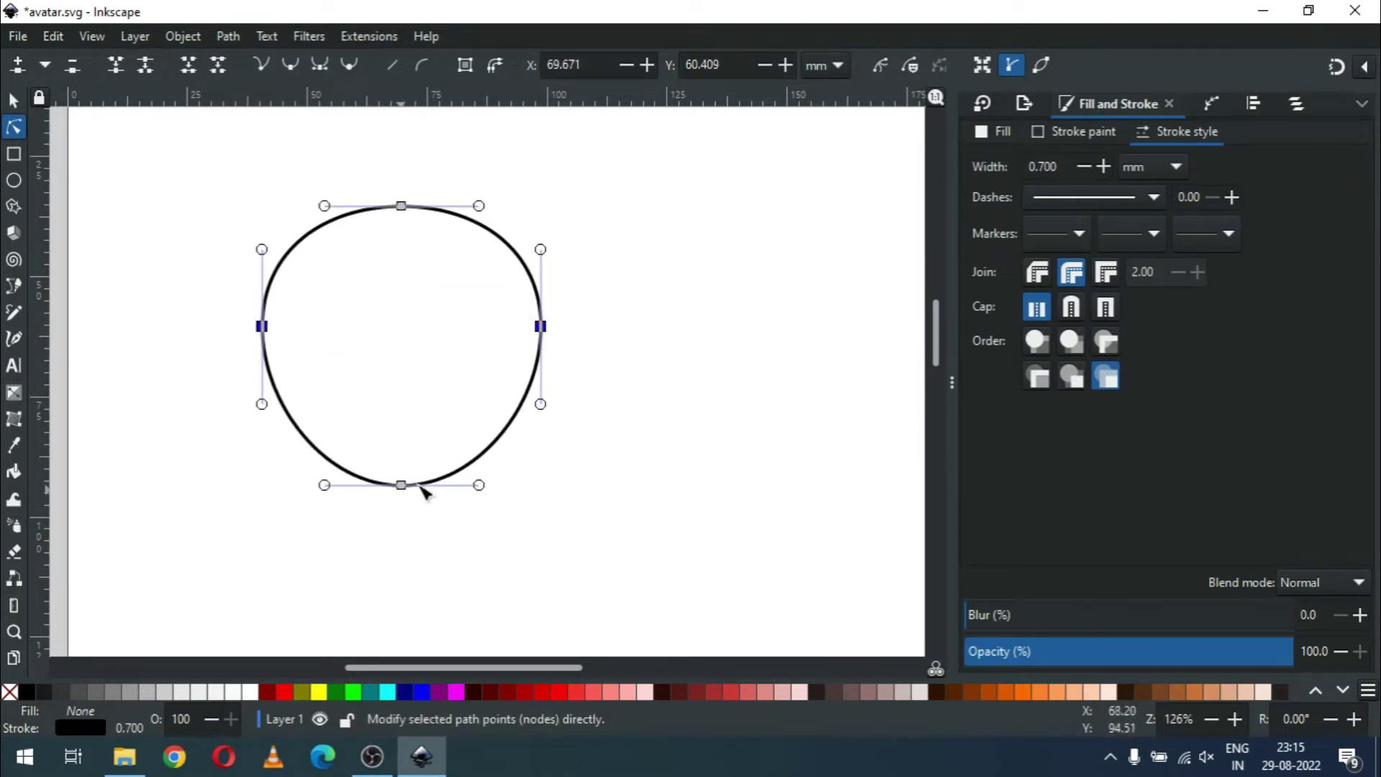
{"action": "left_click_drag", "start_coordinate": [402, 490], "coordinate": [405, 528]}
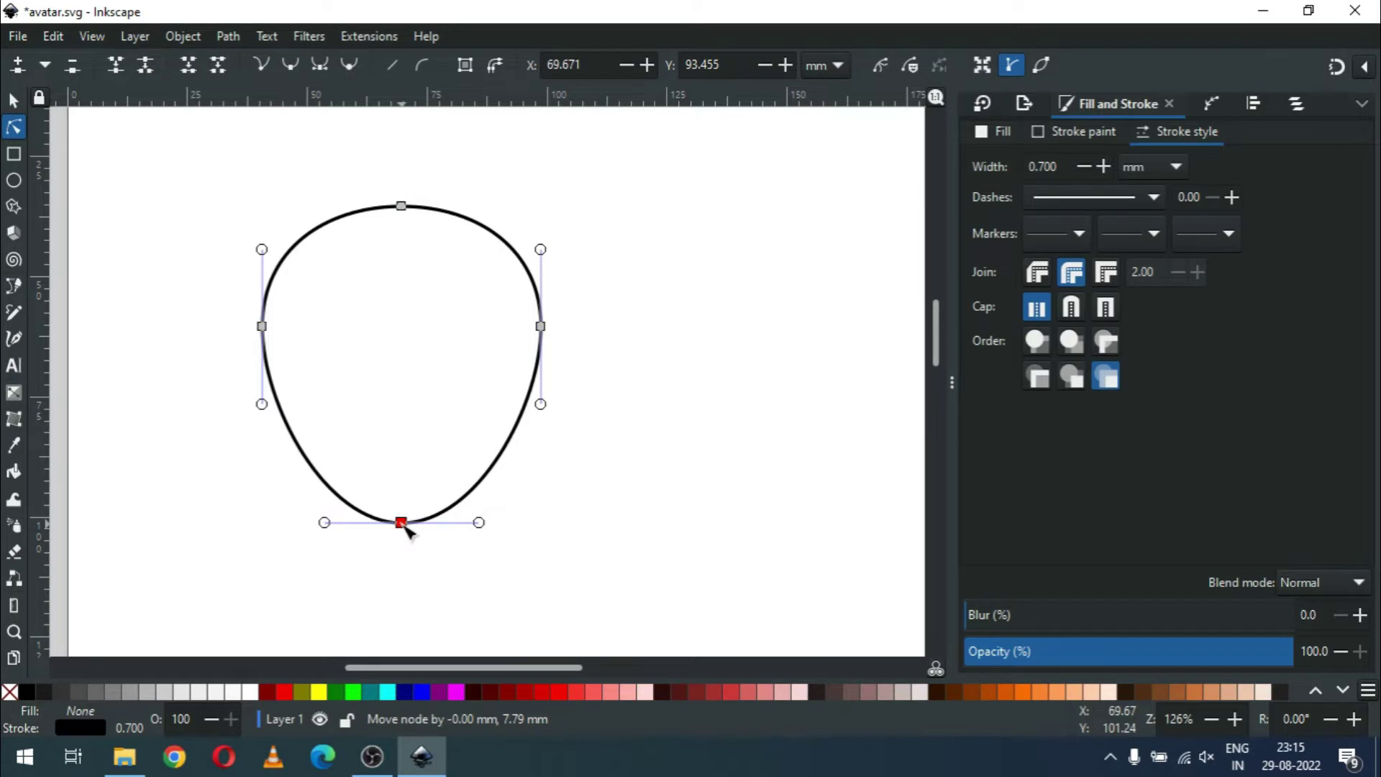
Step: Nudge the left and right nodes inward to narrow the face, then save
{"action": "left_click_drag", "start_coordinate": [171, 279], "coordinate": [322, 363]}
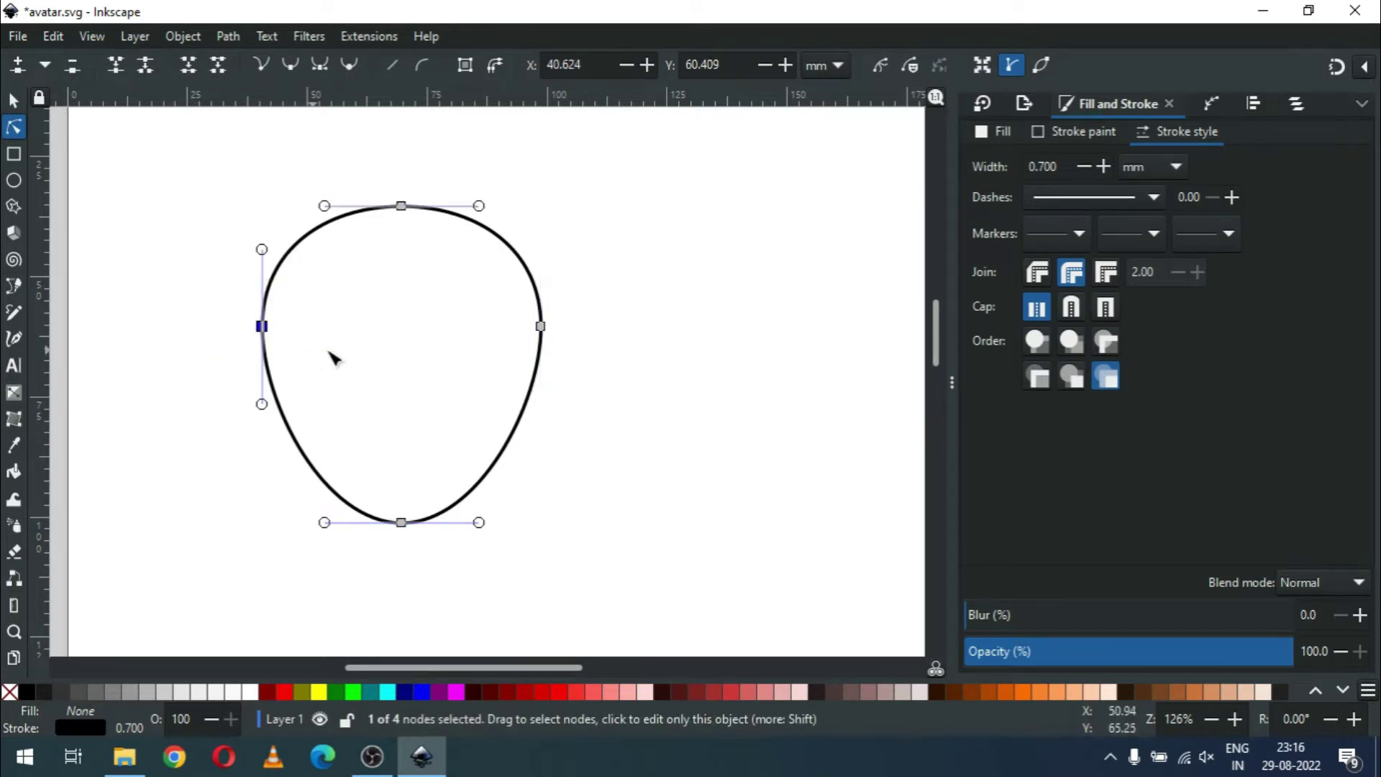
{"action": "key", "text": "Right"}
{"action": "key", "text": "Right"}
{"action": "key", "text": "Right"}
{"action": "key", "text": "Right"}
{"action": "left_click_drag", "start_coordinate": [642, 301], "coordinate": [482, 369]}
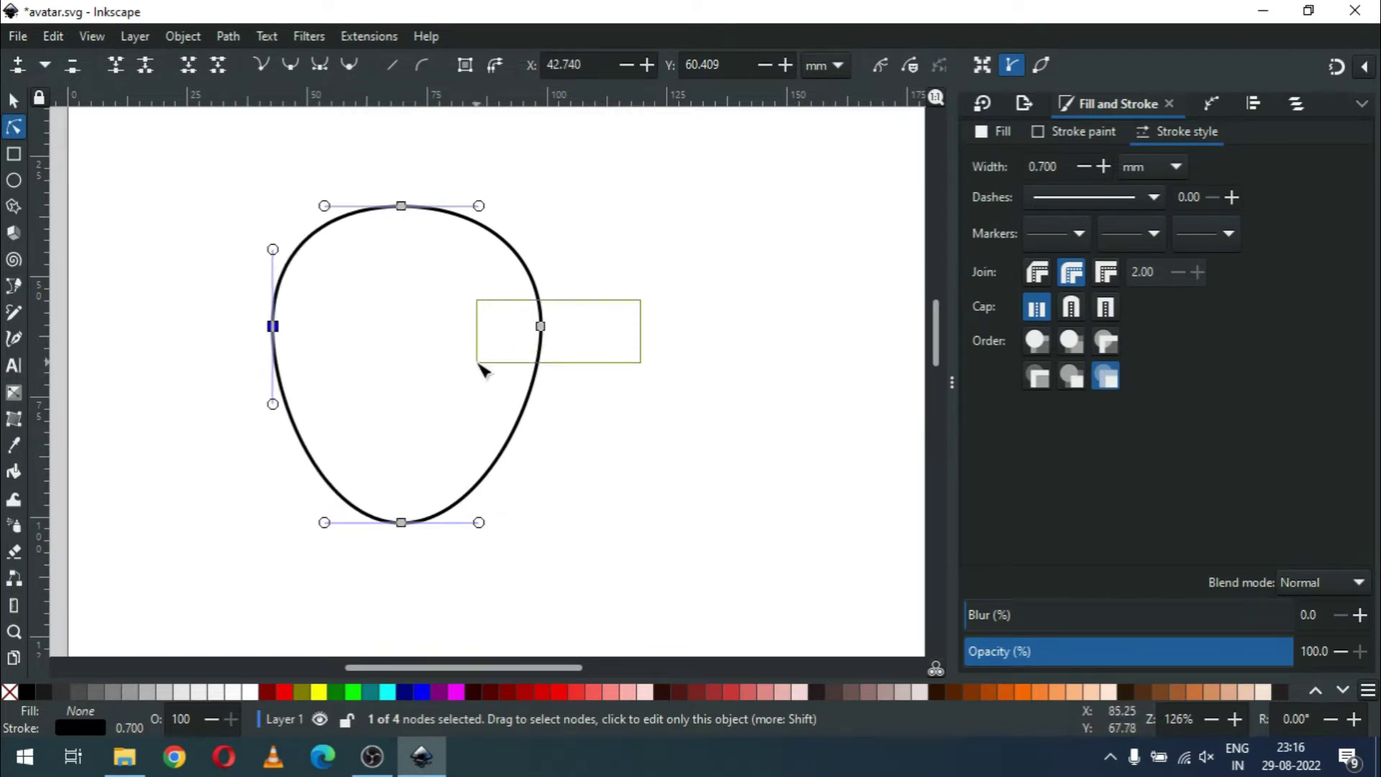
{"action": "key", "text": "Left"}
{"action": "key", "text": "Left"}
{"action": "key", "text": "Left"}
{"action": "key", "text": "Left"}
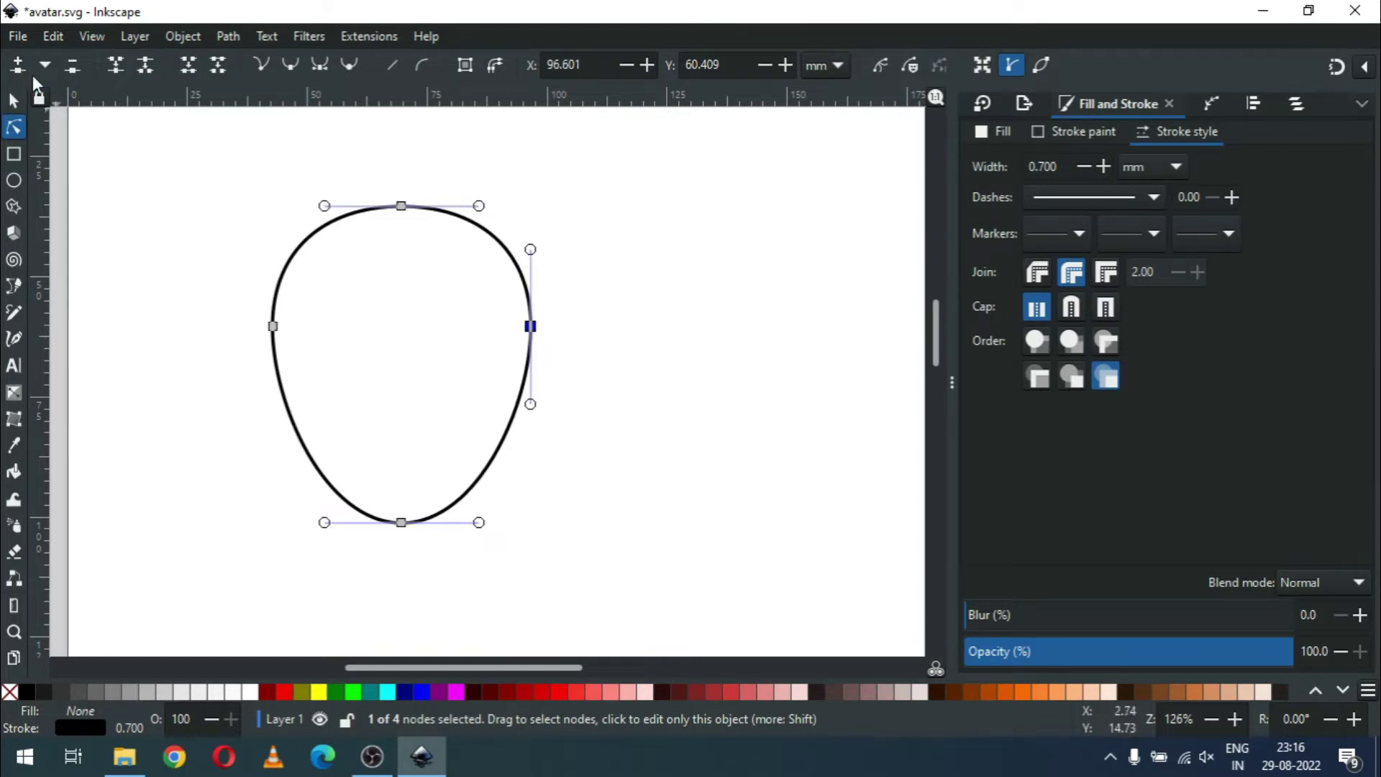
{"action": "left_click", "coordinate": [11, 98]}
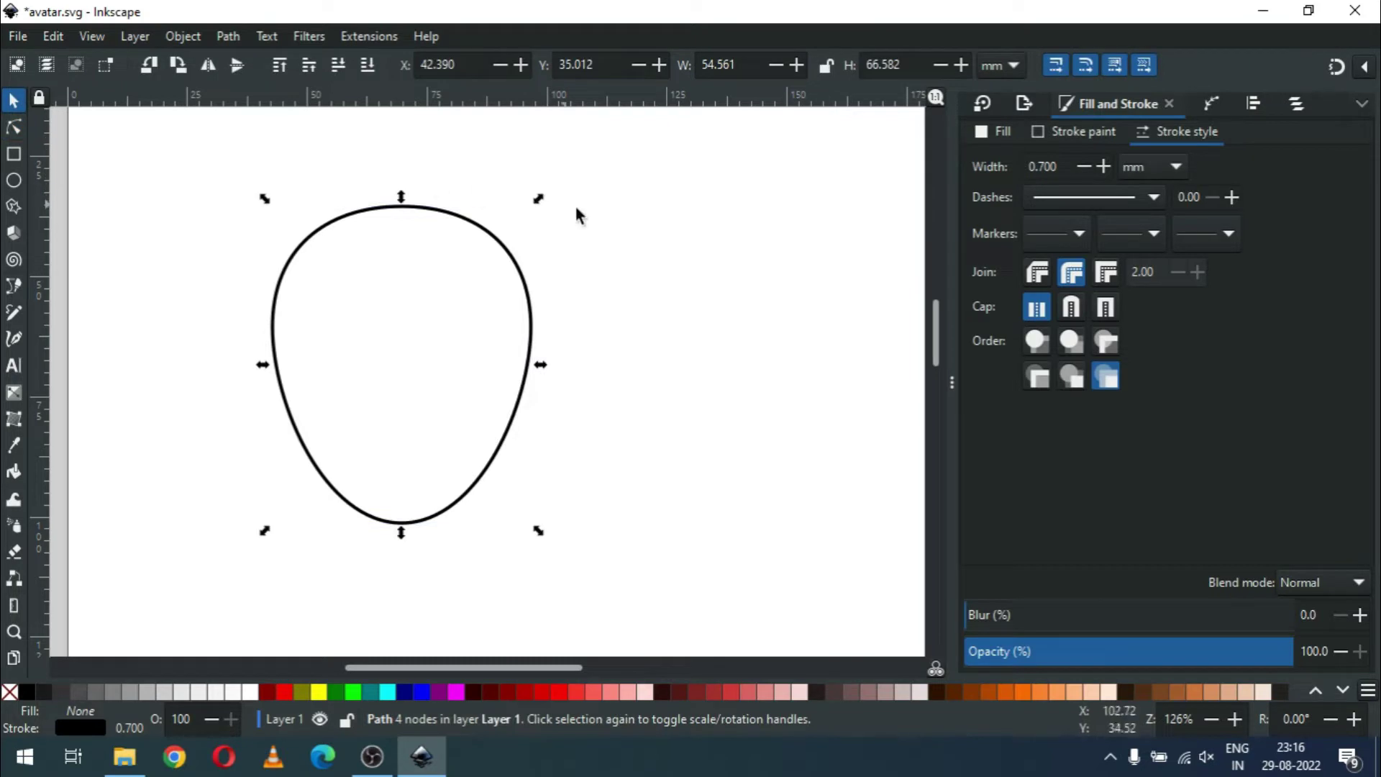
{"action": "left_click", "coordinate": [651, 276]}
{"action": "key", "text": "ctrl+s"}
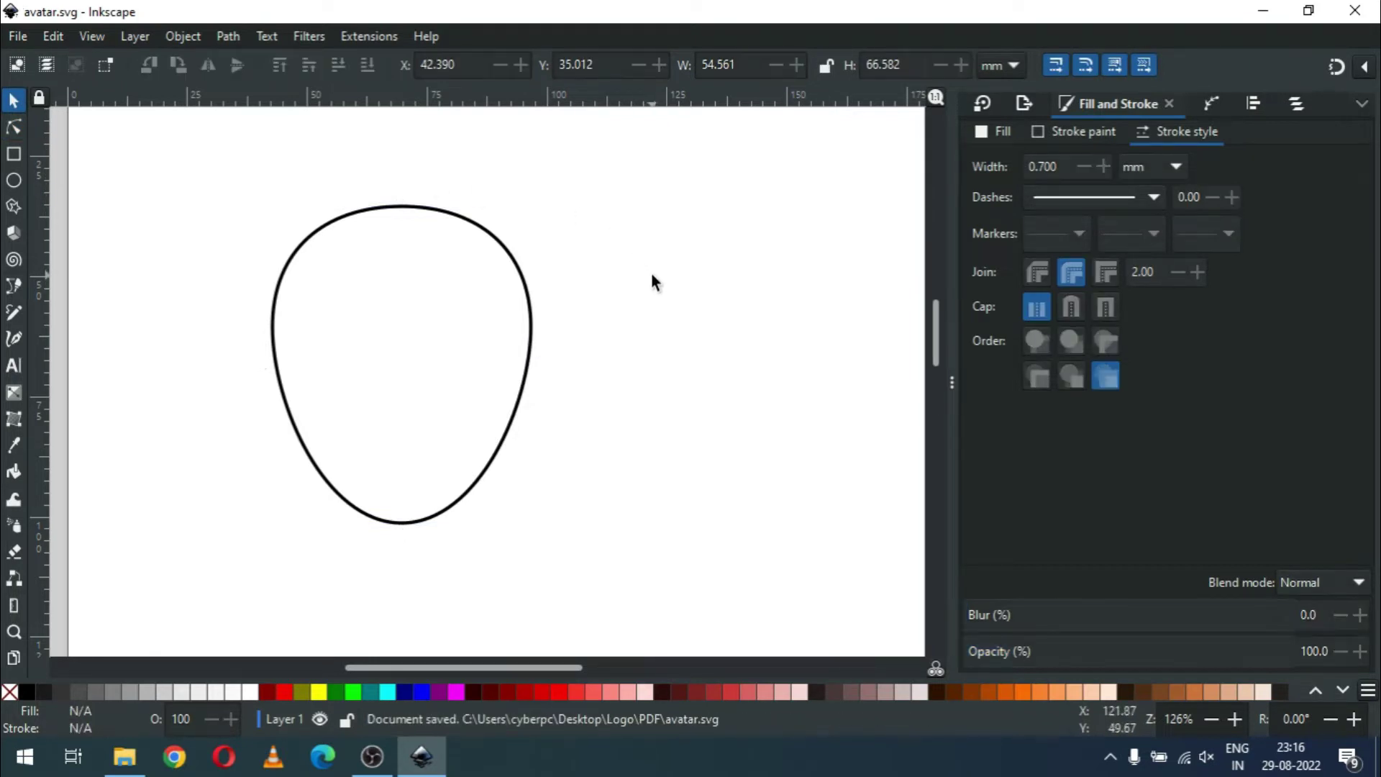
Step: Nudge the side nodes further inward for a narrower face, and save avatar.svg again
{"action": "left_click", "coordinate": [511, 430]}
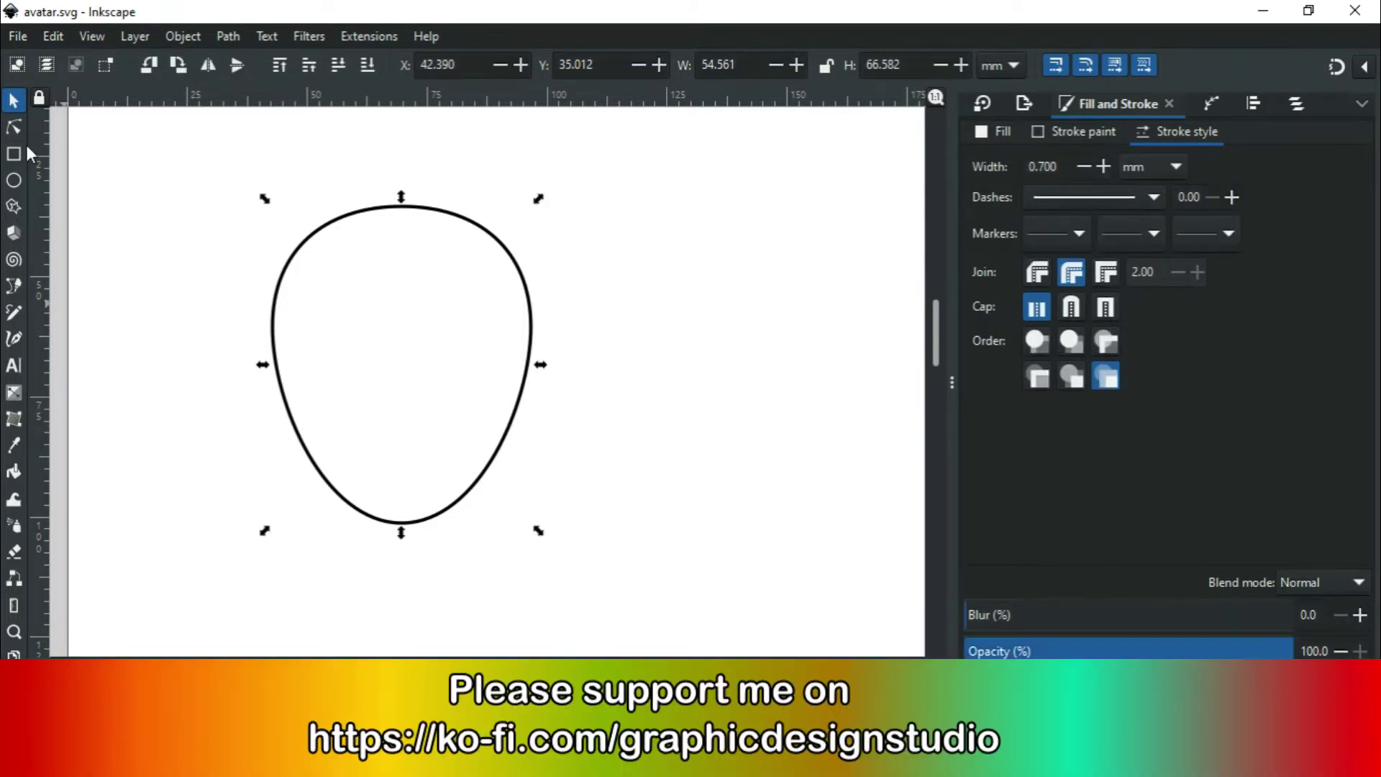
{"action": "left_click", "coordinate": [14, 128]}
{"action": "left_click_drag", "start_coordinate": [192, 231], "coordinate": [318, 364]}
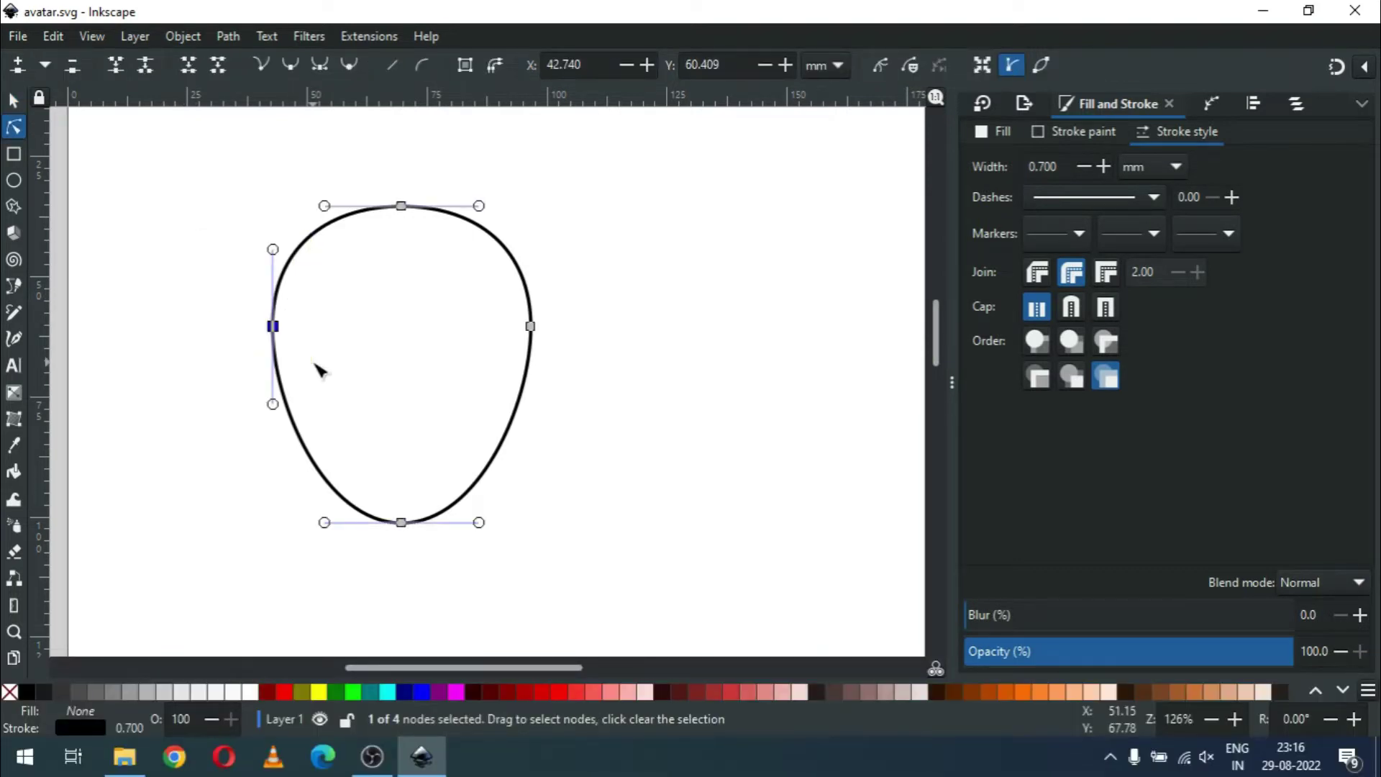
{"action": "key", "text": "Right"}
{"action": "key", "text": "Right"}
{"action": "left_click_drag", "start_coordinate": [581, 301], "coordinate": [474, 349]}
{"action": "key", "text": "Left"}
{"action": "key", "text": "Left"}
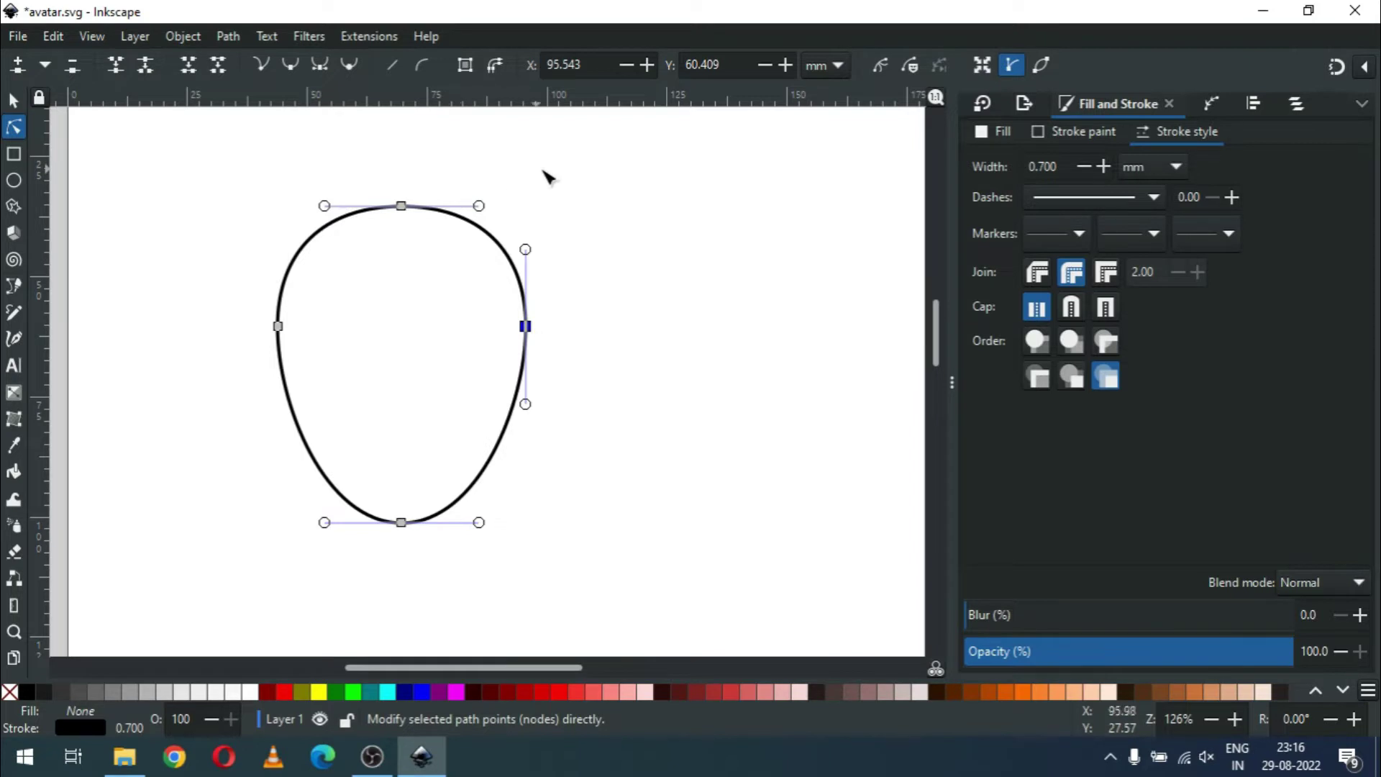
{"action": "left_click", "coordinate": [608, 186]}
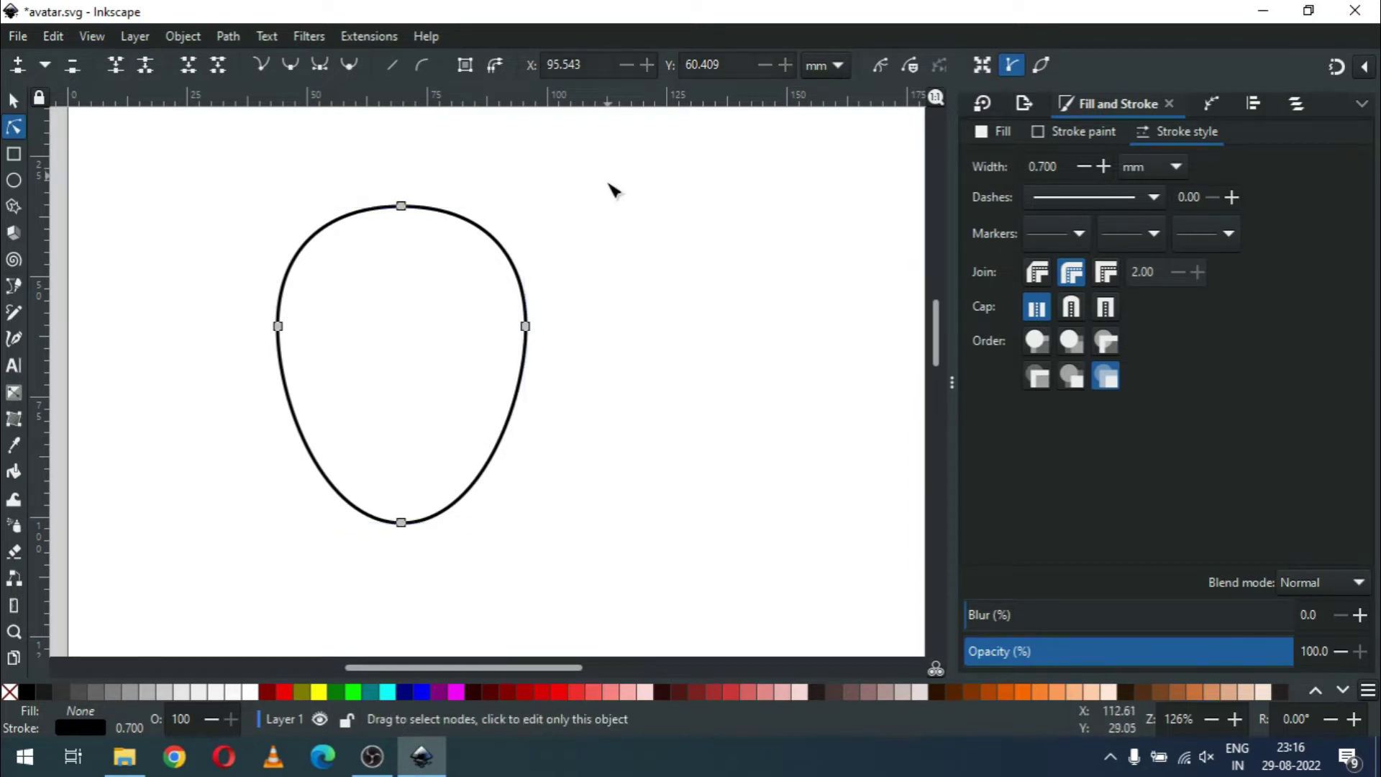
{"action": "left_click", "coordinate": [13, 100]}
{"action": "left_click", "coordinate": [730, 277]}
{"action": "key", "text": "ctrl+s"}
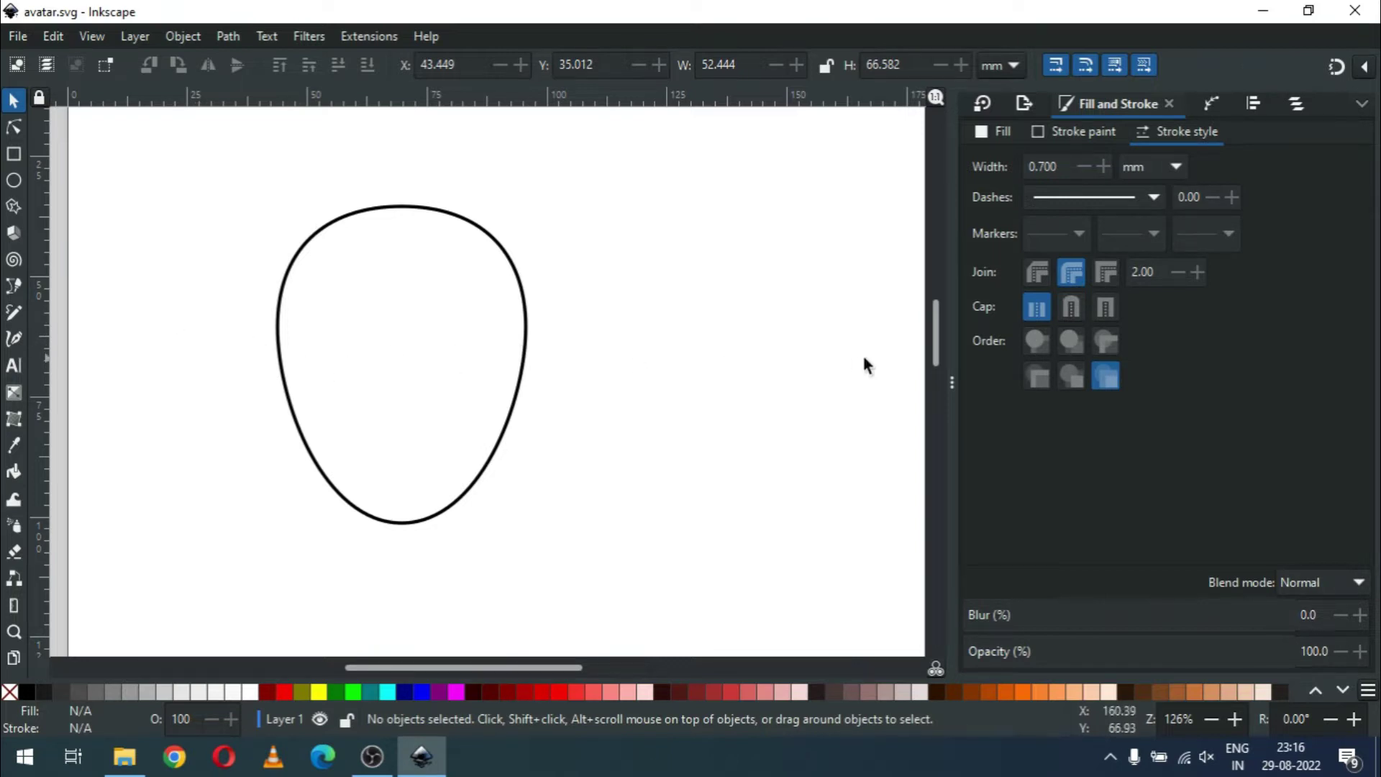
{"action": "left_click_drag", "start_coordinate": [938, 325], "coordinate": [938, 342]}
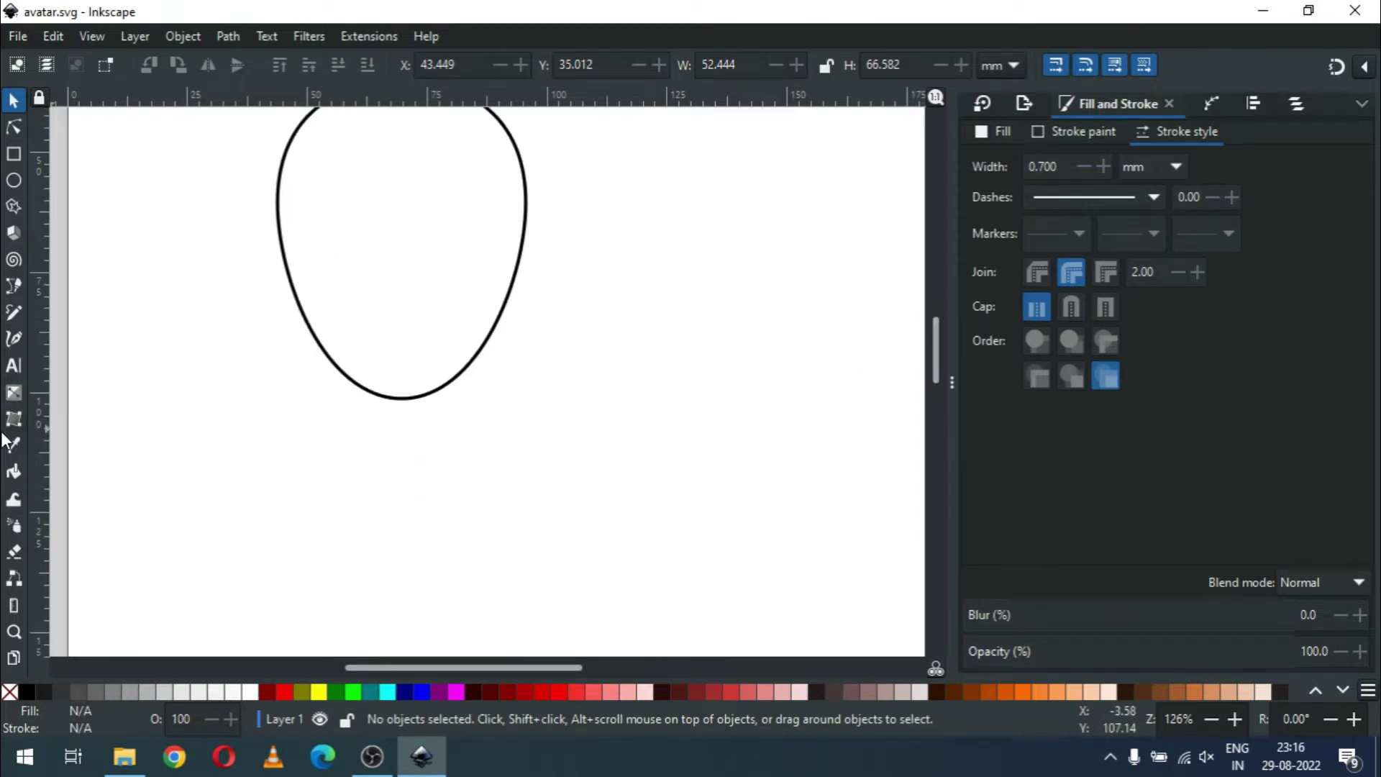
Step: Draw a tall narrow neck rectangle overlapping the head's bottom, with Align and Distribute shown
{"action": "left_click", "coordinate": [14, 154]}
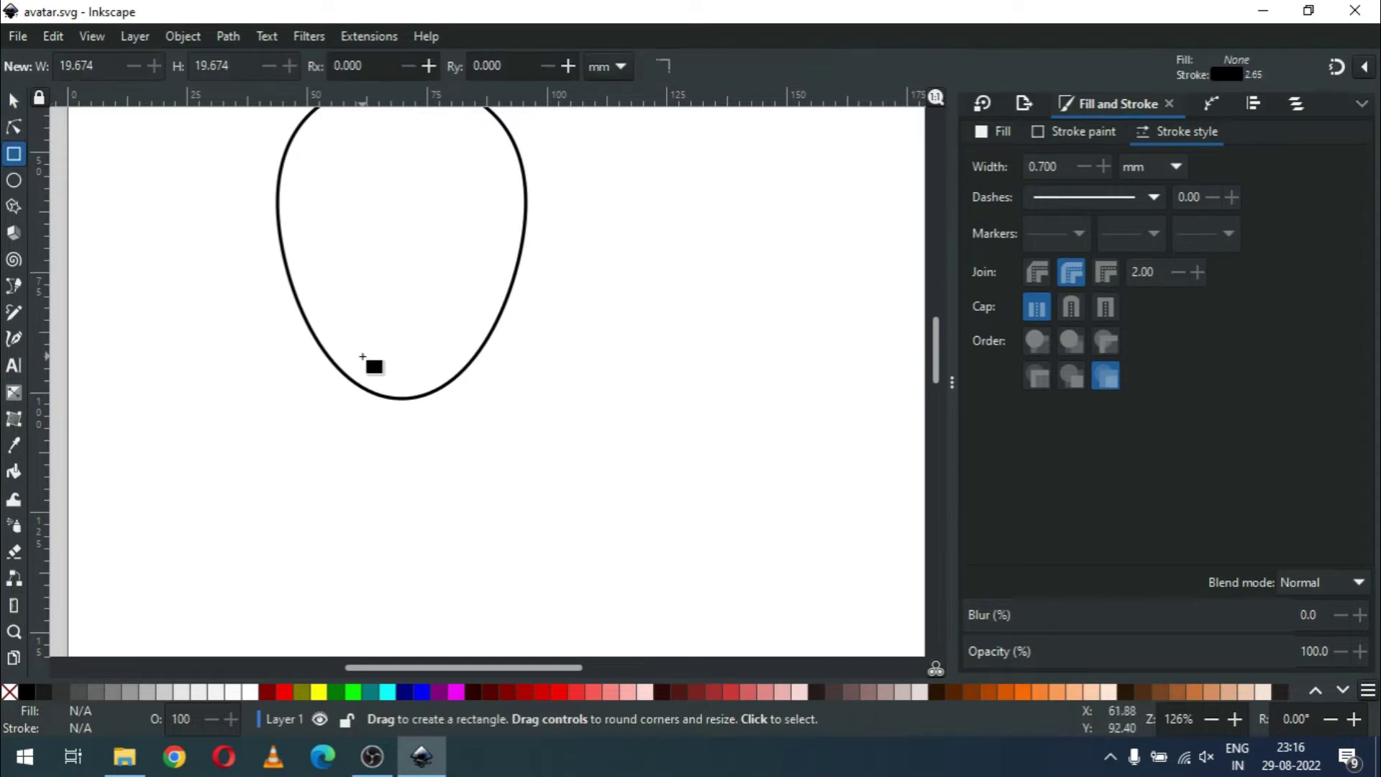
{"action": "left_click_drag", "start_coordinate": [366, 342], "coordinate": [437, 484]}
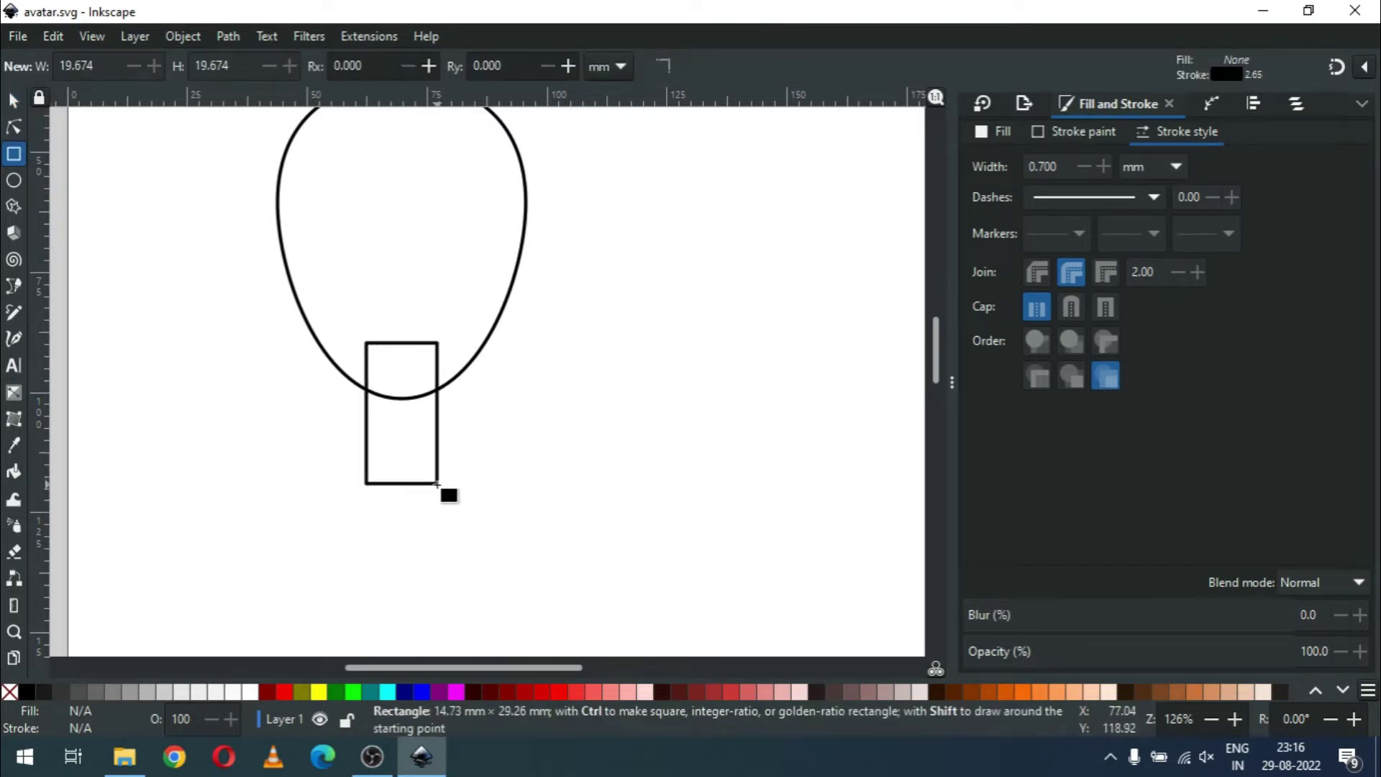
{"action": "left_click", "coordinate": [14, 102]}
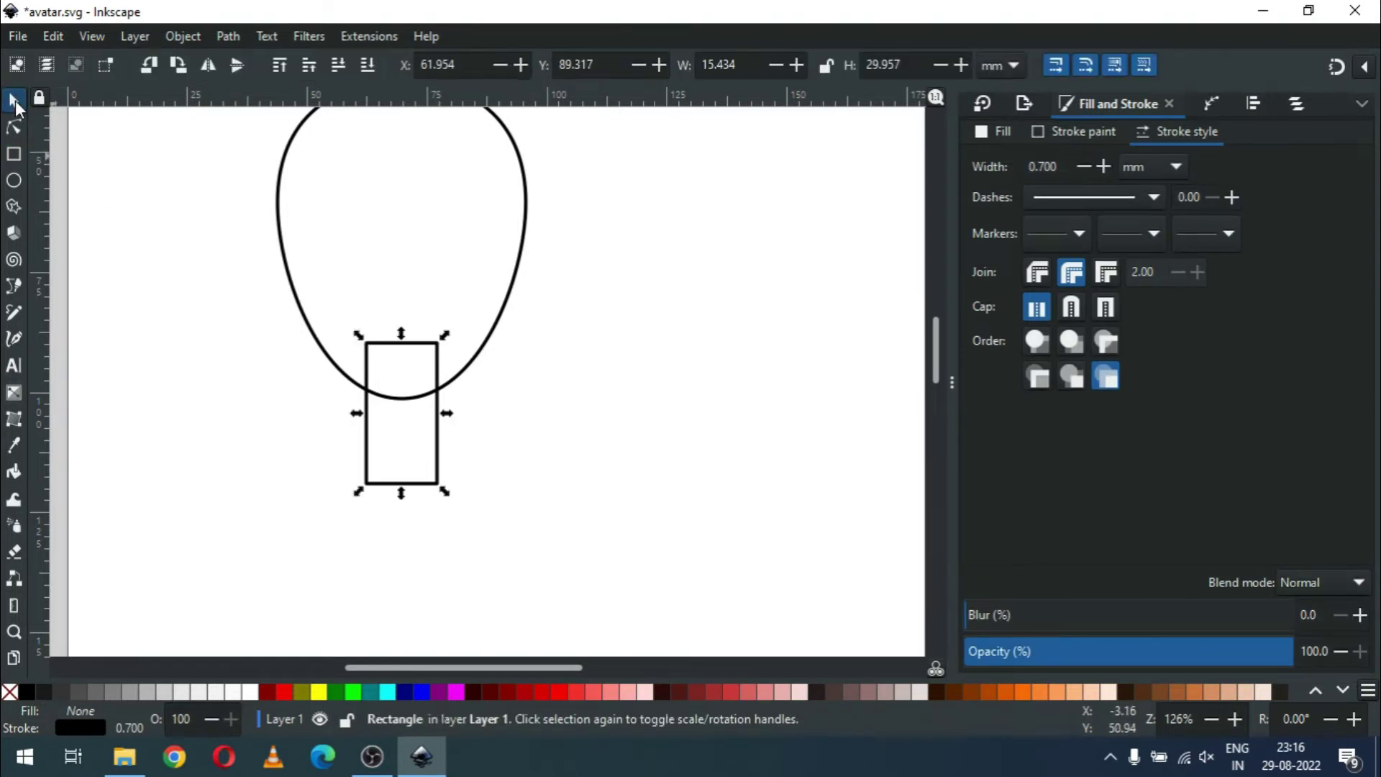
{"action": "left_click", "coordinate": [515, 279], "text": "shift"}
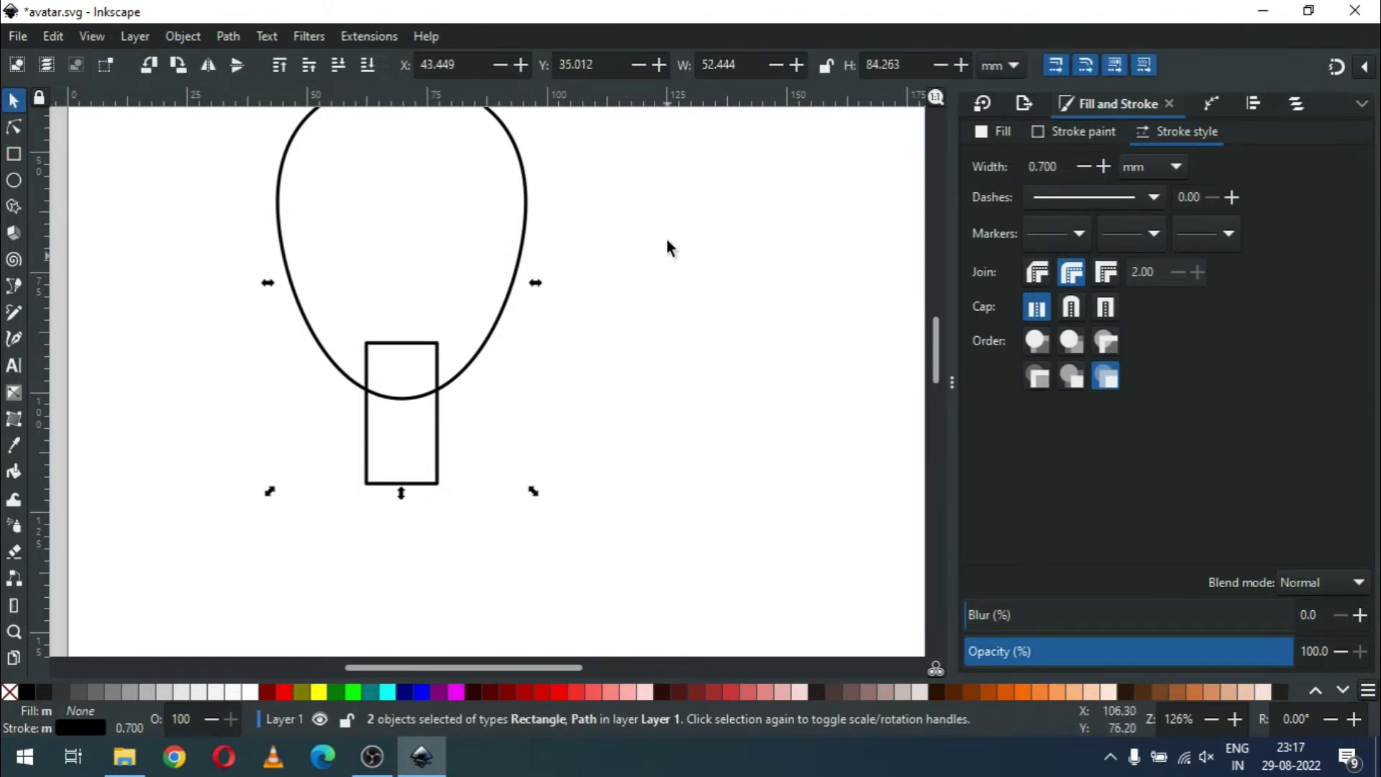
{"action": "left_click", "coordinate": [1253, 105]}
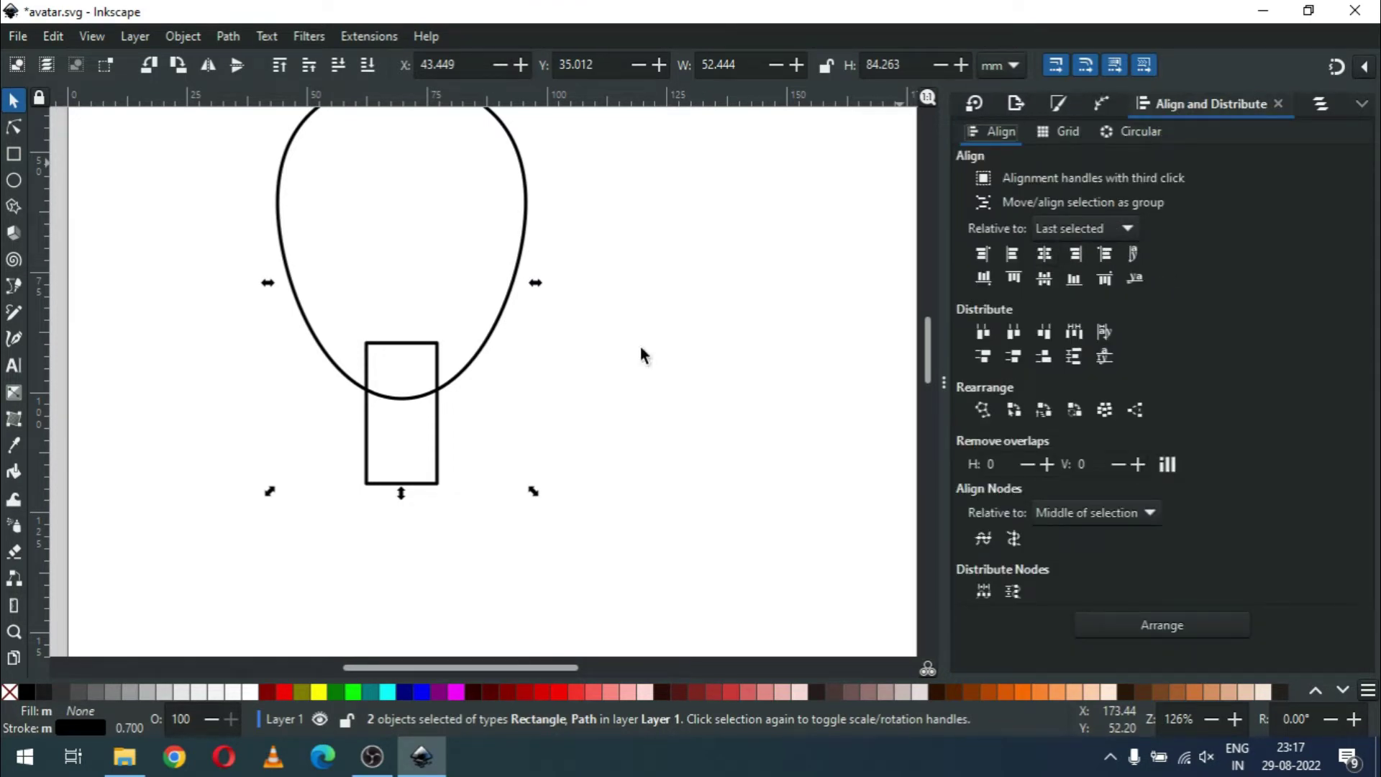
{"action": "left_click", "coordinate": [441, 421]}
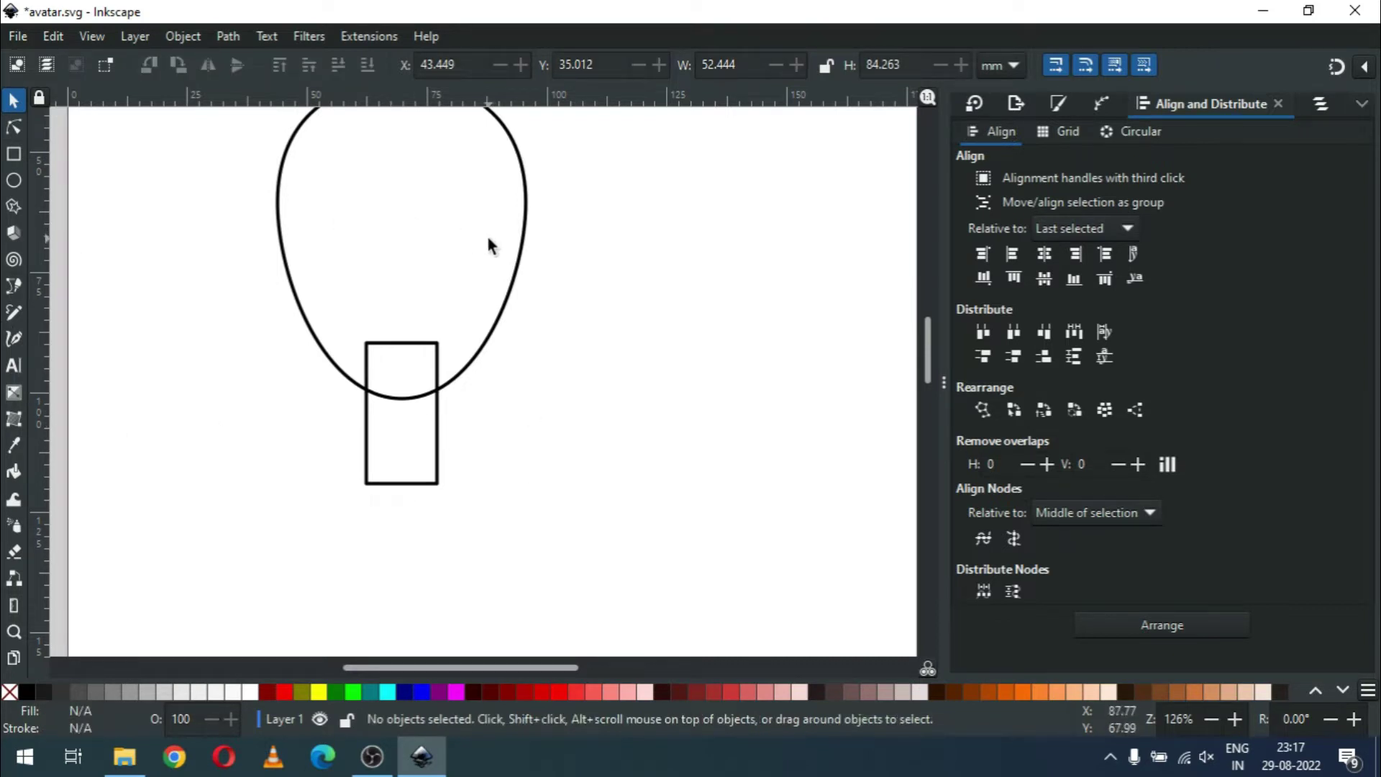
{"action": "scroll", "coordinate": [486, 233], "scroll_direction": "down", "scroll_amount": 1, "text": "ctrl"}
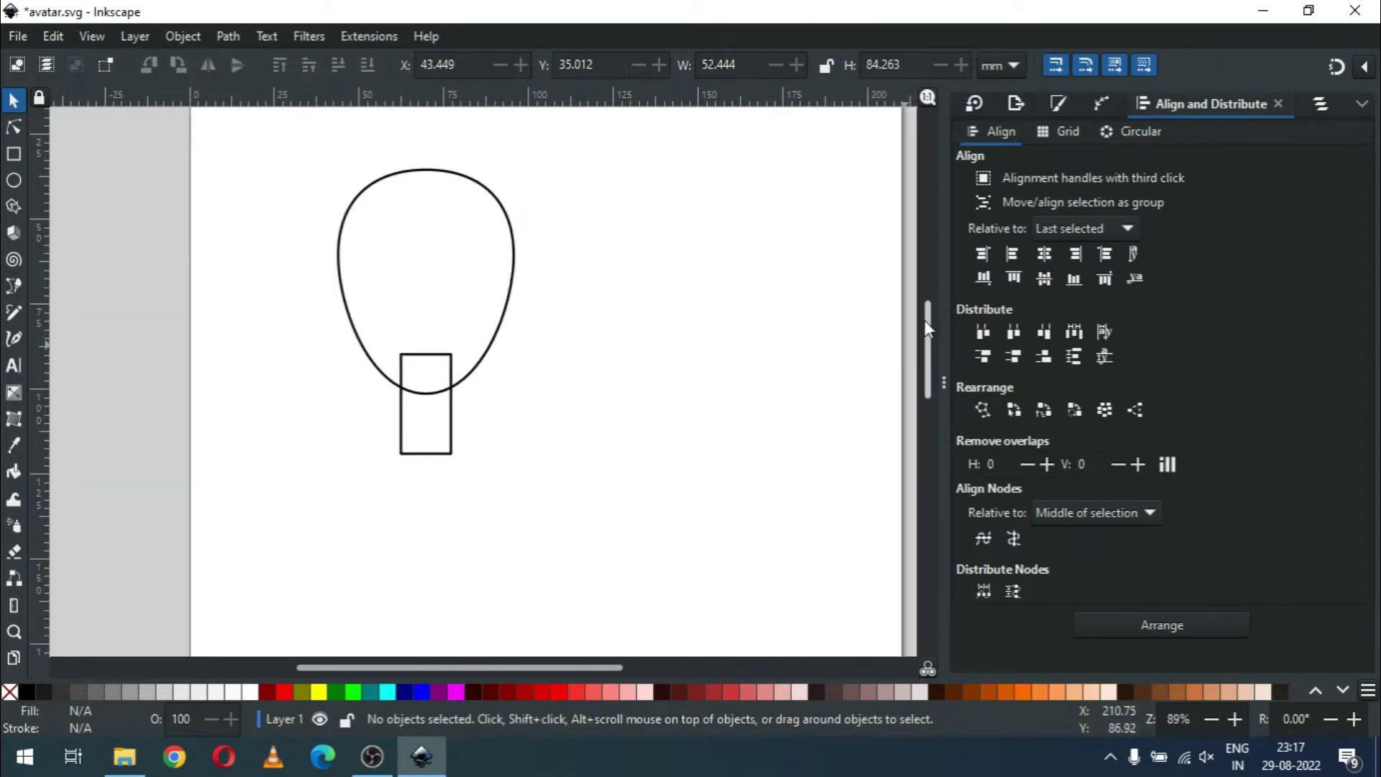
Step: Draw a large oval for the shoulders and size it below the neck
{"action": "left_click_drag", "start_coordinate": [927, 323], "coordinate": [926, 344]}
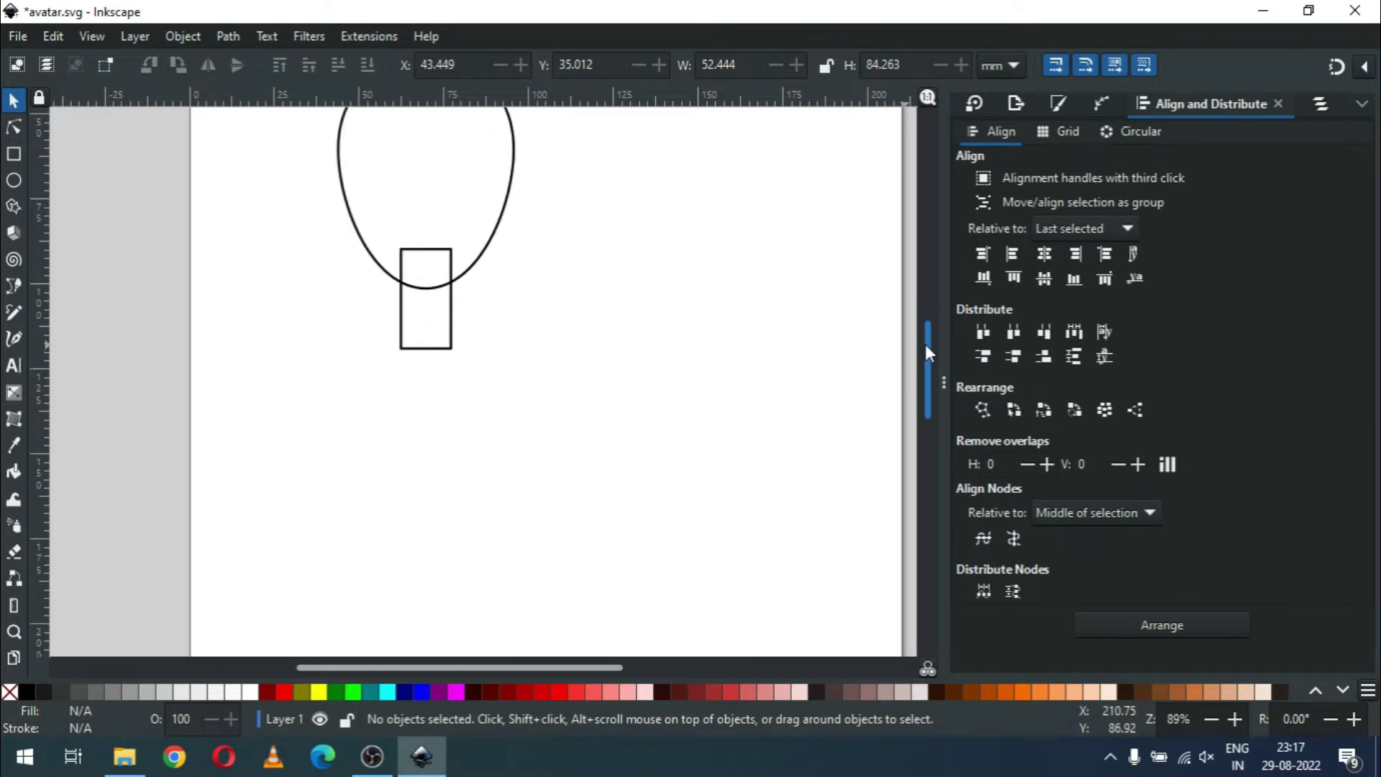
{"action": "left_click", "coordinate": [14, 180]}
{"action": "left_click_drag", "start_coordinate": [376, 437], "coordinate": [400, 451]}
{"action": "left_click_drag", "start_coordinate": [449, 498], "coordinate": [500, 553]}
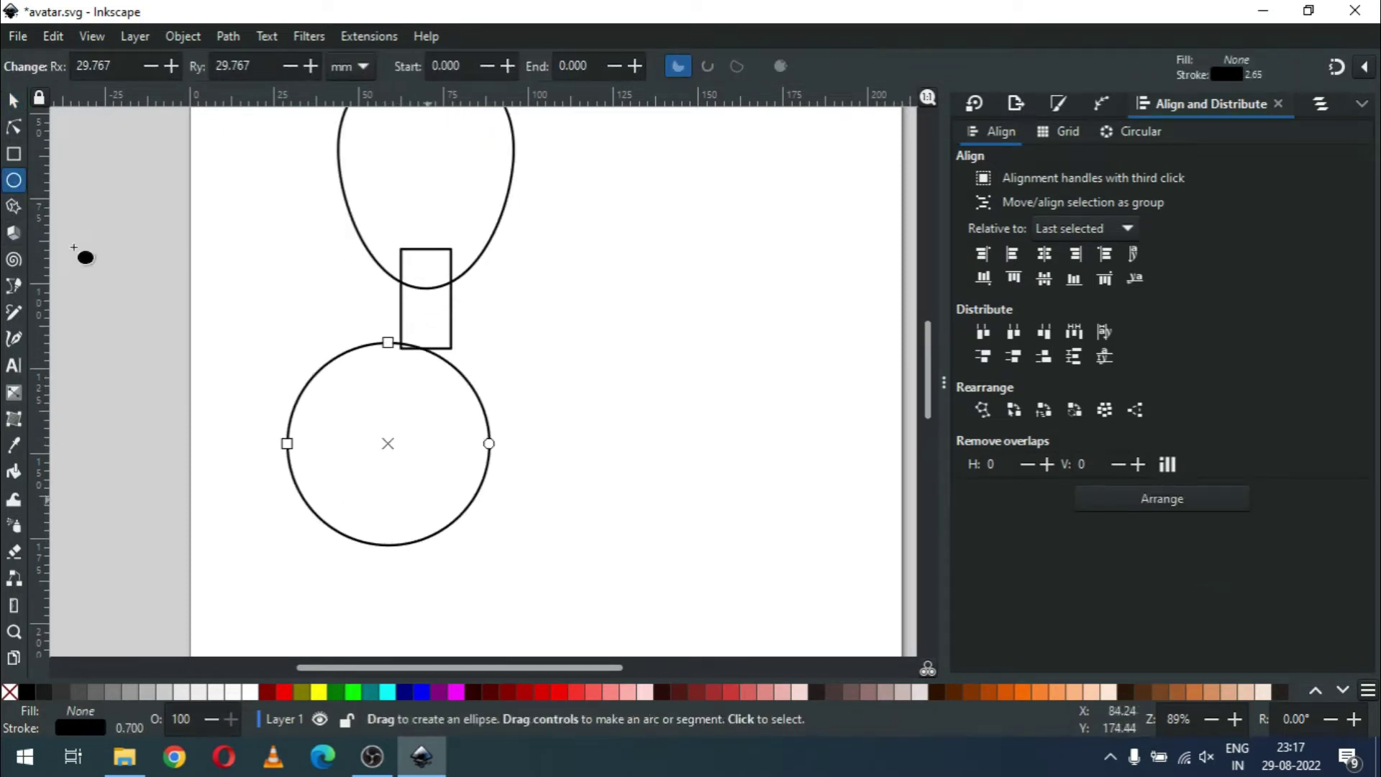
{"action": "left_click", "coordinate": [14, 108]}
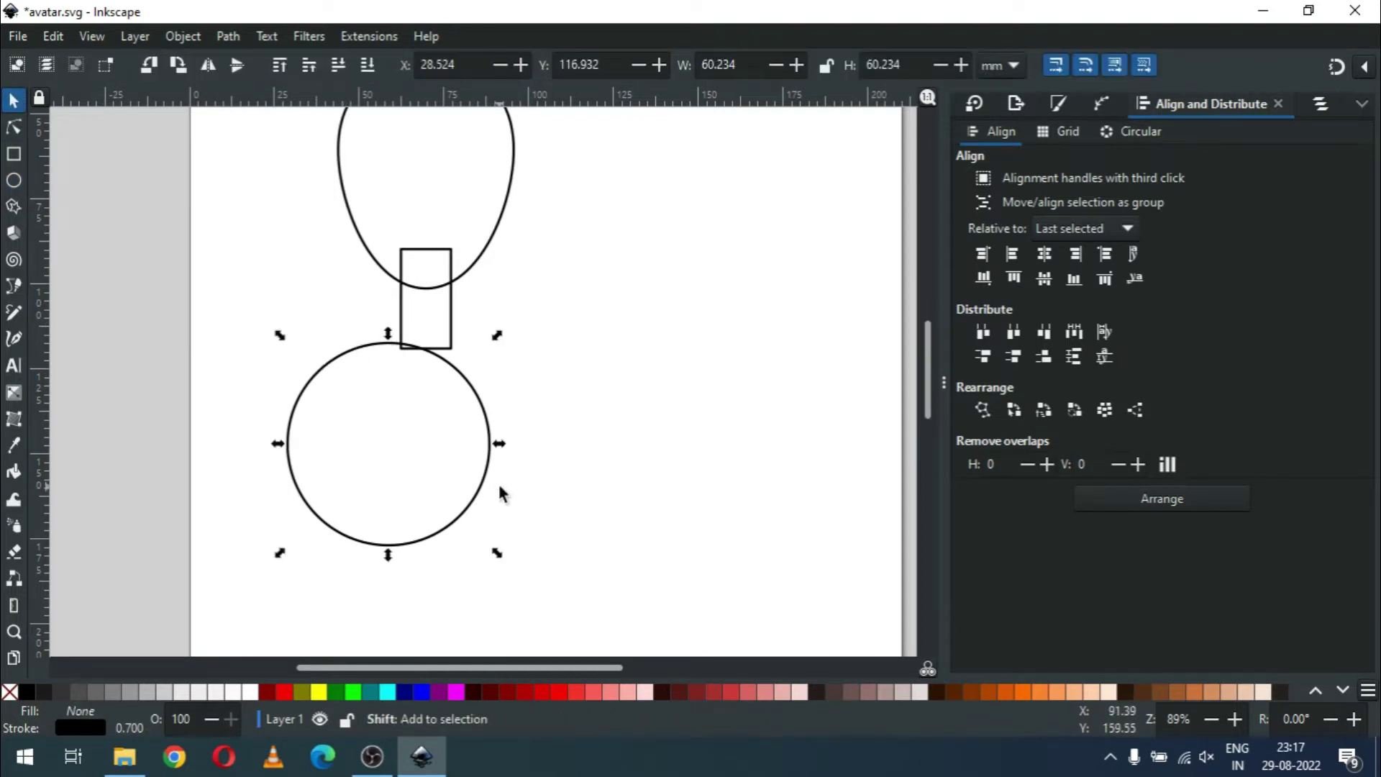
{"action": "left_click_drag", "start_coordinate": [498, 443], "coordinate": [504, 467]}
{"action": "left_click", "coordinate": [472, 471]}
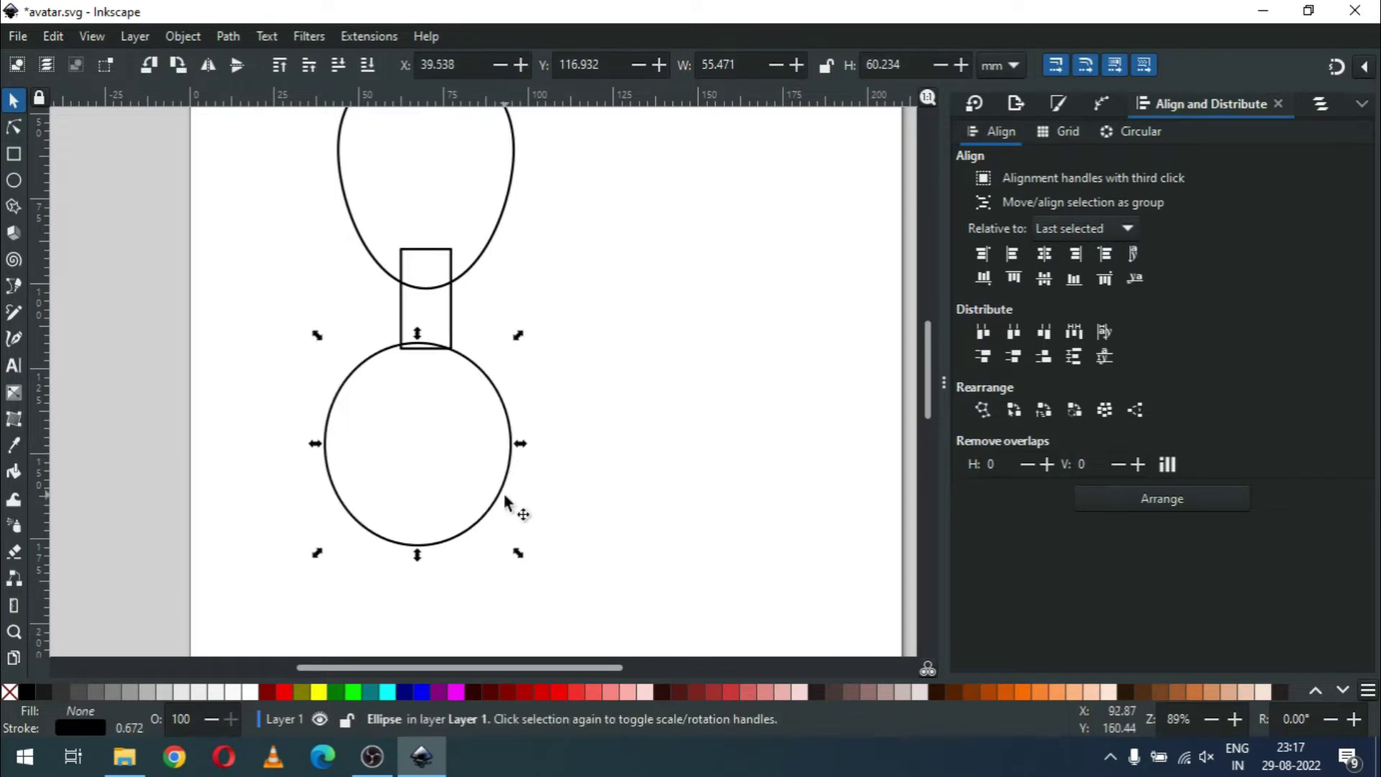
{"action": "left_click_drag", "start_coordinate": [515, 555], "coordinate": [579, 606]}
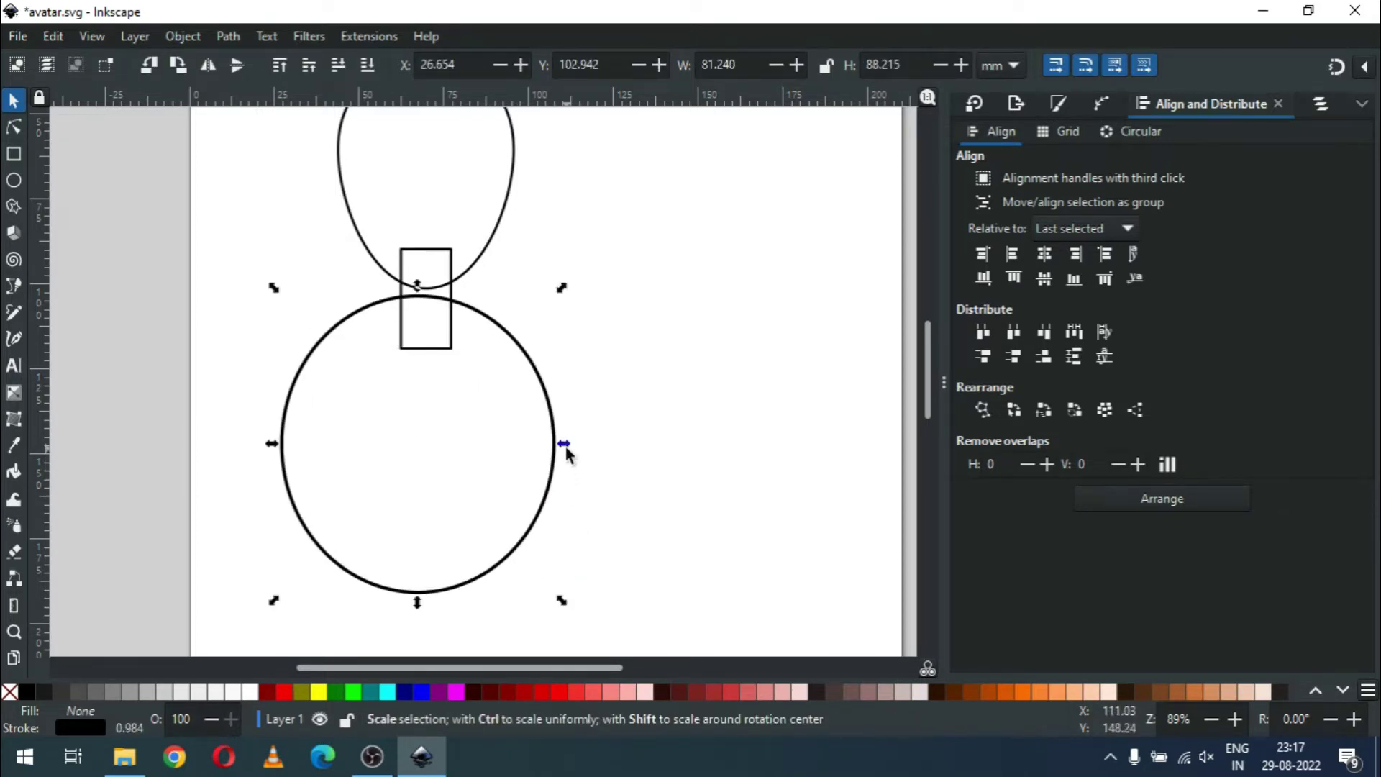
{"action": "left_click_drag", "start_coordinate": [565, 444], "coordinate": [559, 446]}
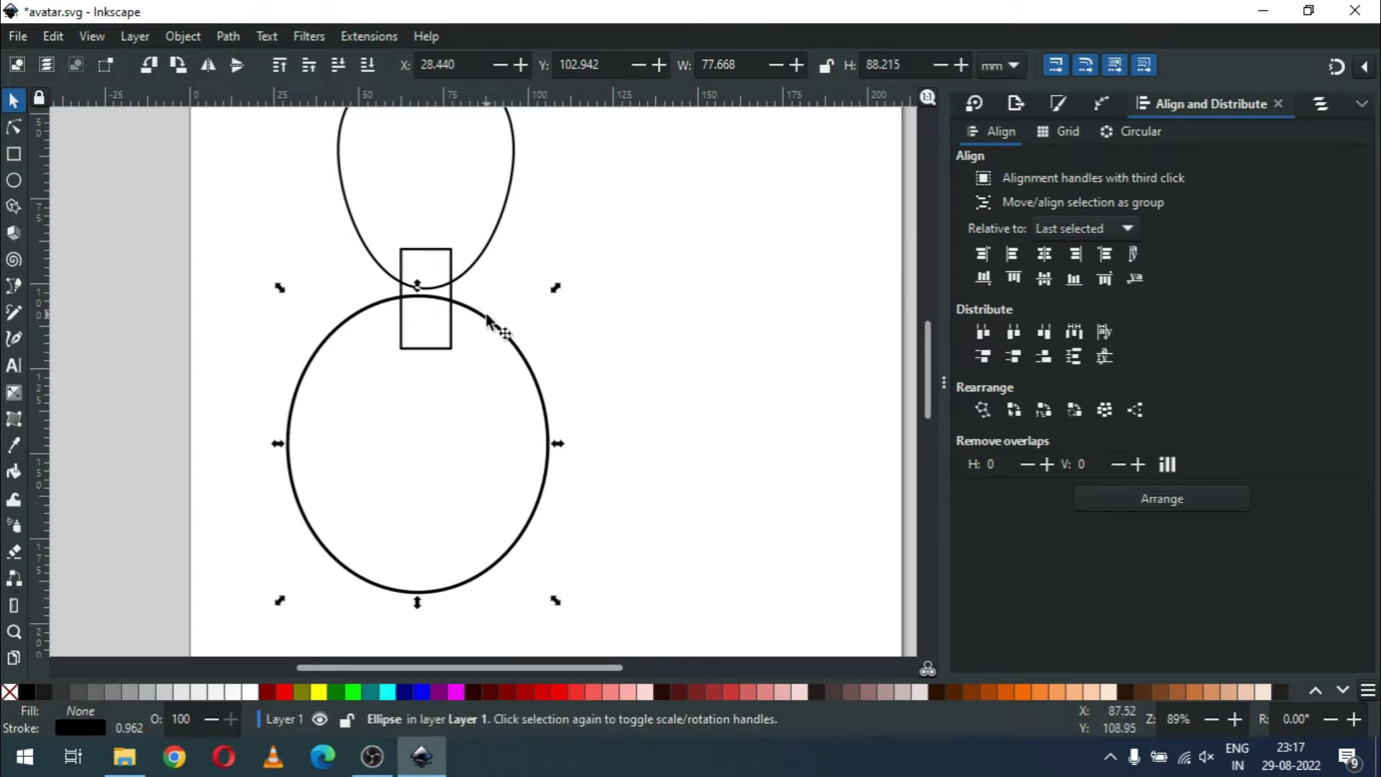
{"action": "left_click_drag", "start_coordinate": [487, 318], "coordinate": [486, 353]}
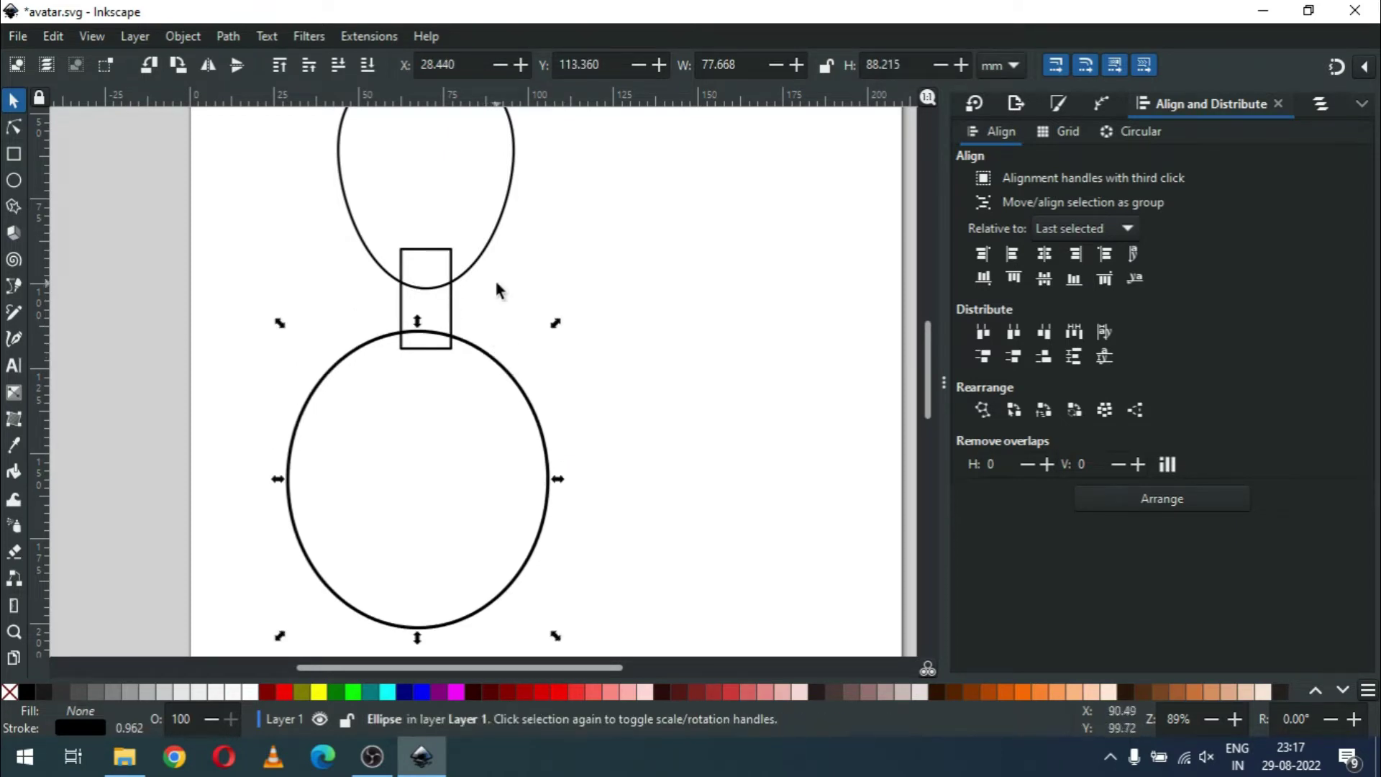
Step: Centre the oval, neck and head on the vertical axis
{"action": "left_click_drag", "start_coordinate": [455, 311], "coordinate": [471, 271]}
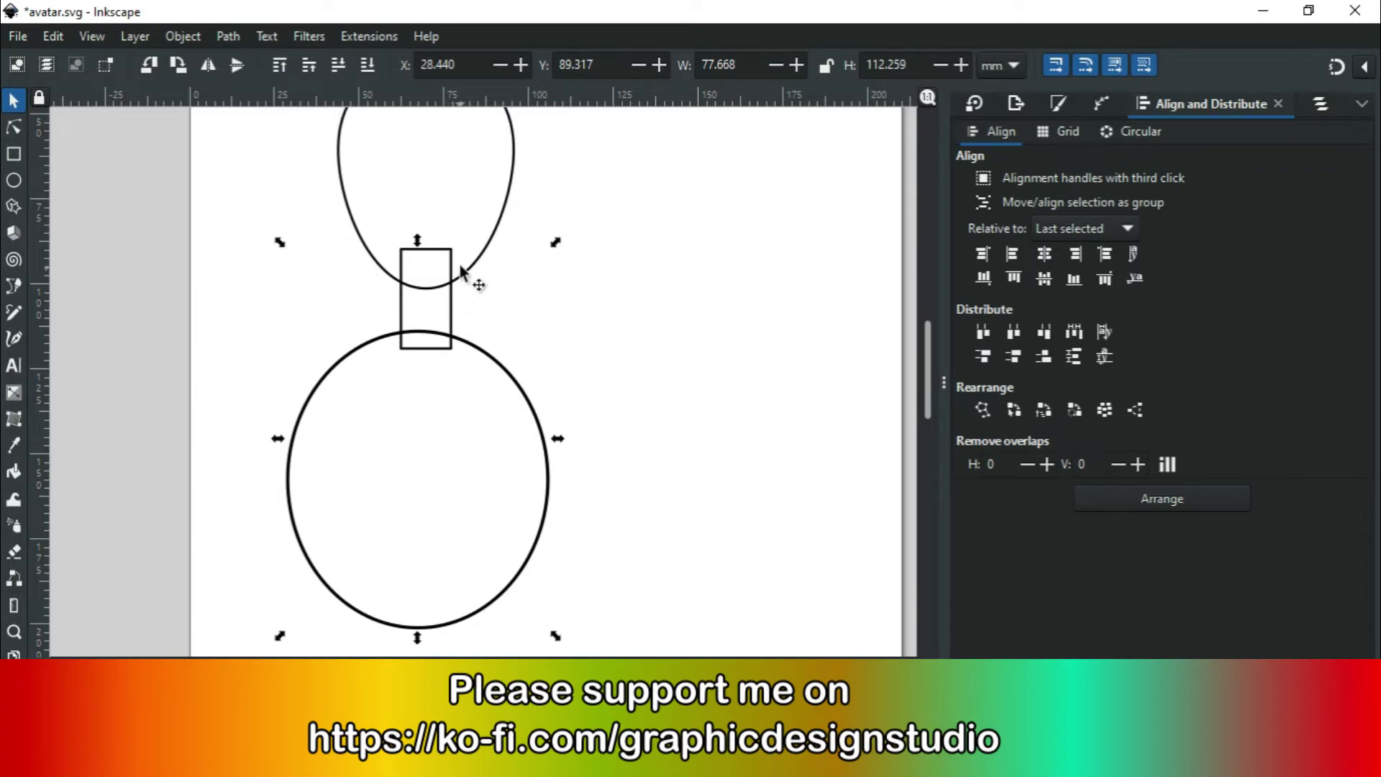
{"action": "left_click", "coordinate": [469, 267], "text": "shift"}
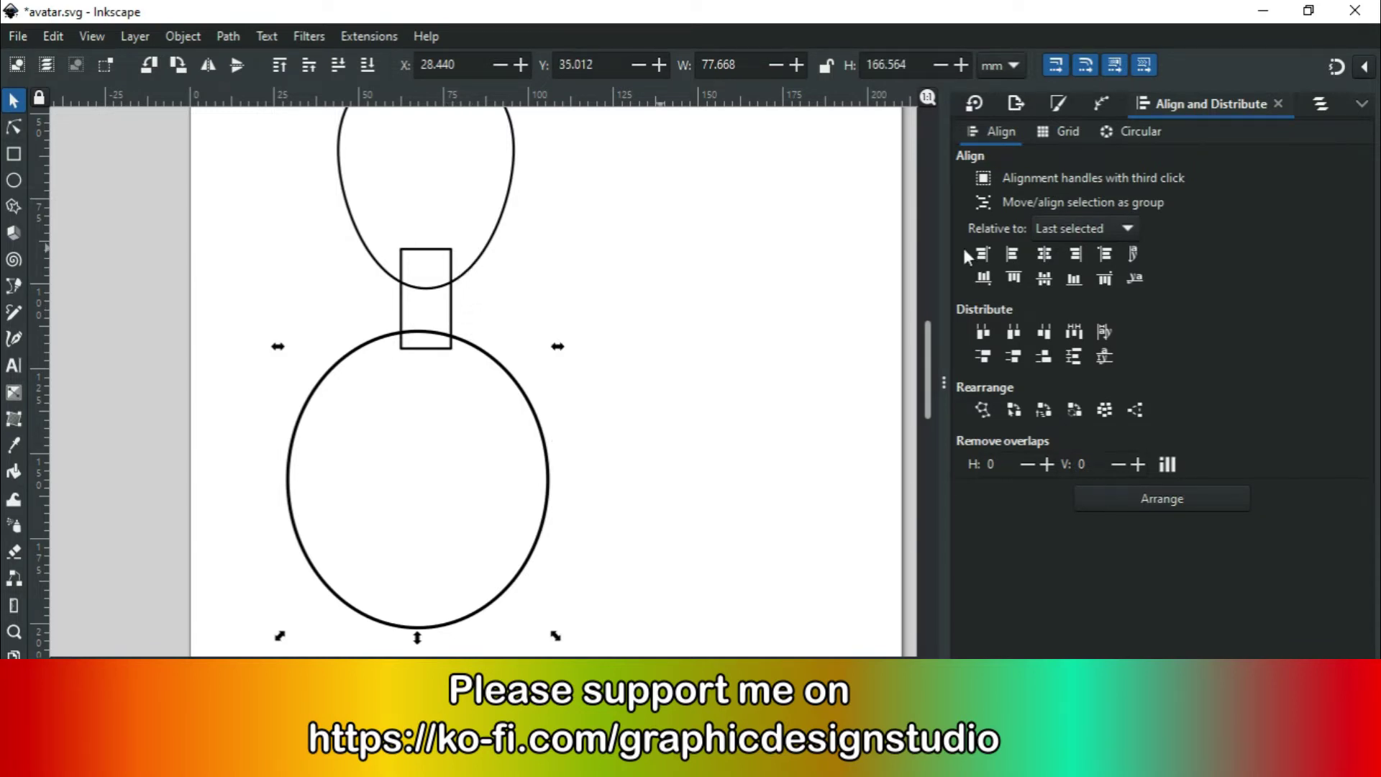
{"action": "left_click", "coordinate": [1044, 253]}
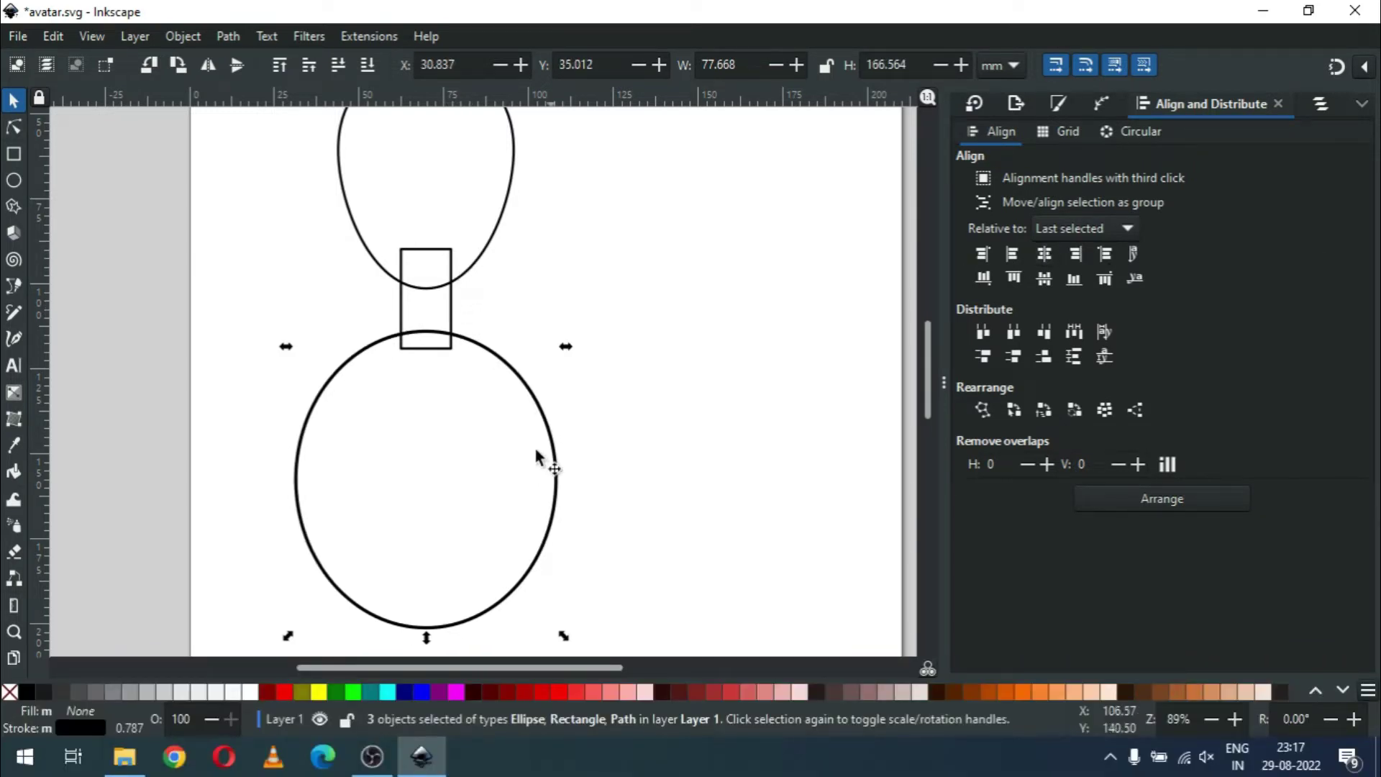
{"action": "left_click", "coordinate": [608, 389]}
Step: Save the file and draw a rectangle covering the oval's lower half
{"action": "key", "text": "ctrl+s"}
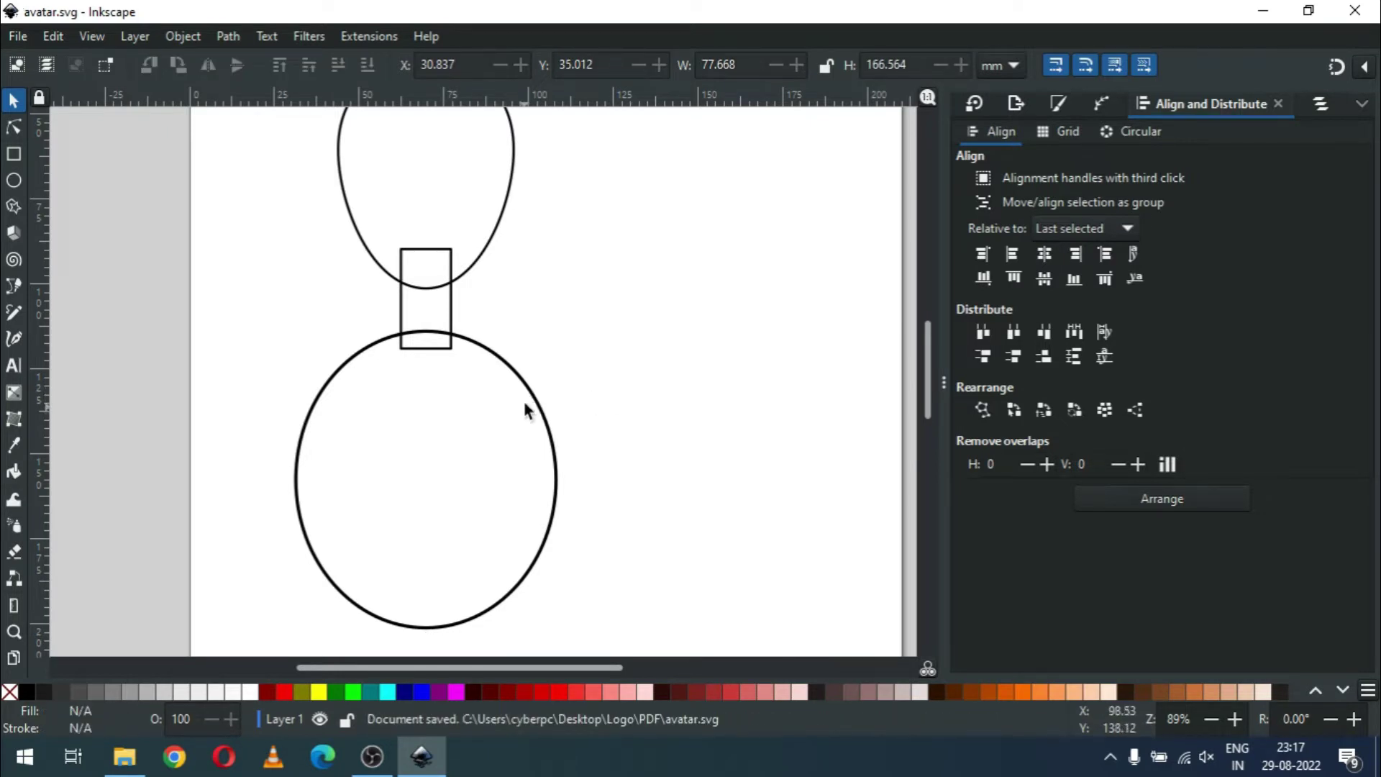
{"action": "left_click", "coordinate": [532, 392]}
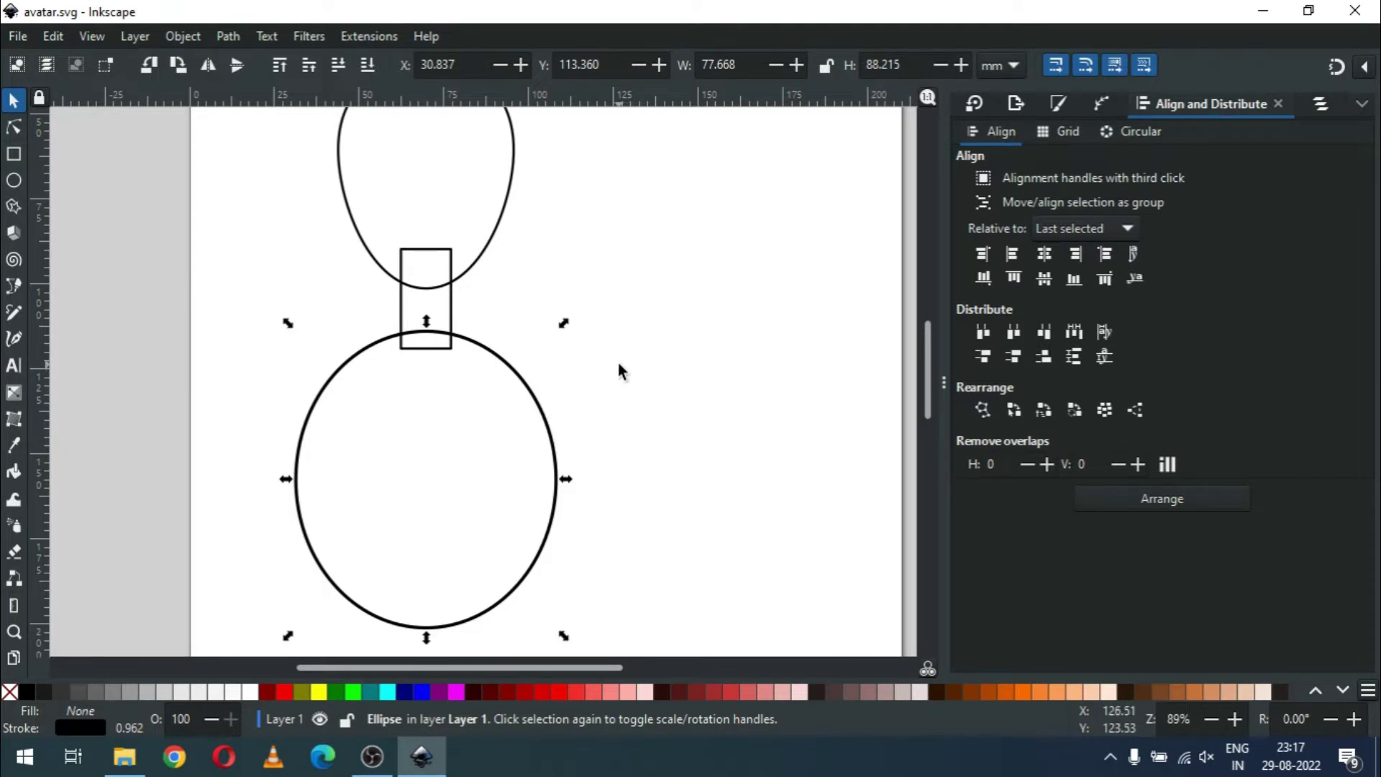
{"action": "key", "text": "Escape"}
{"action": "left_click", "coordinate": [14, 156]}
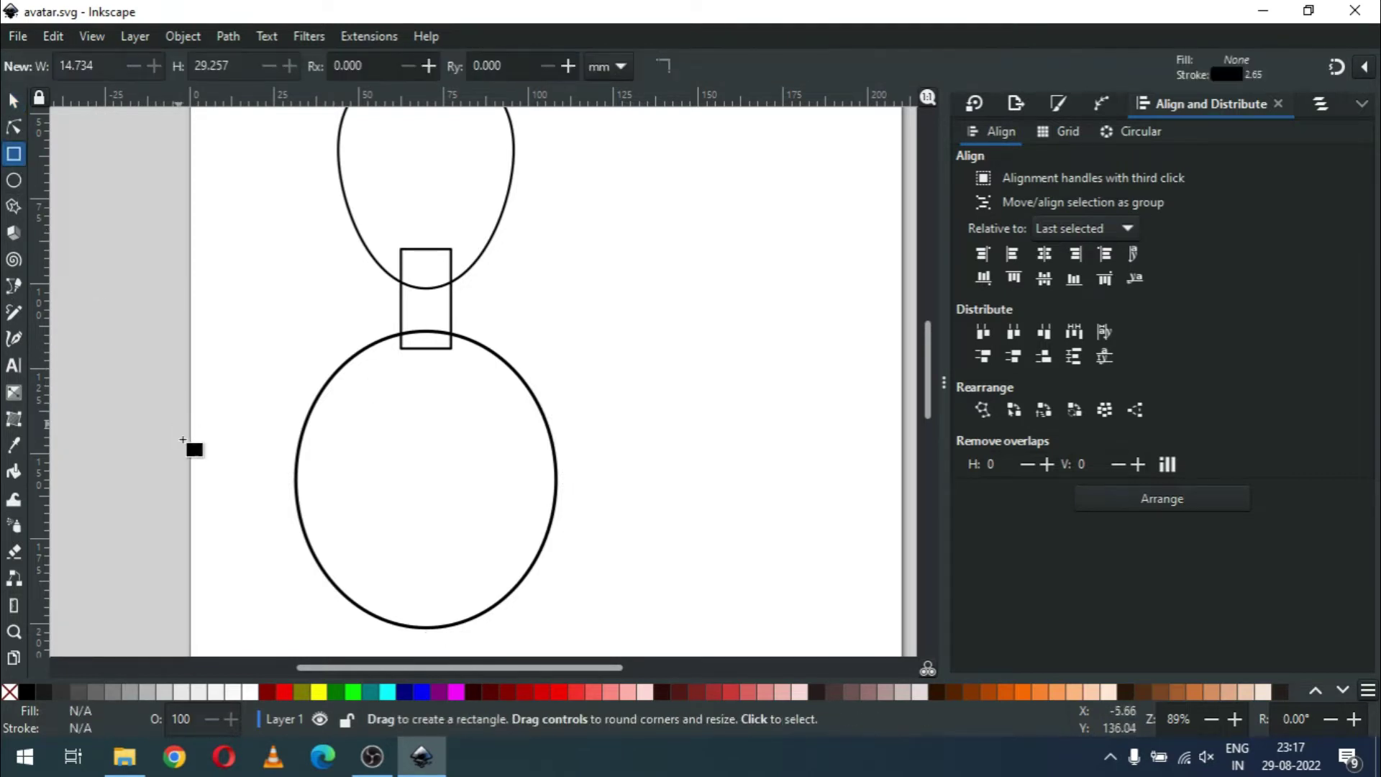
{"action": "left_click_drag", "start_coordinate": [196, 453], "coordinate": [645, 642]}
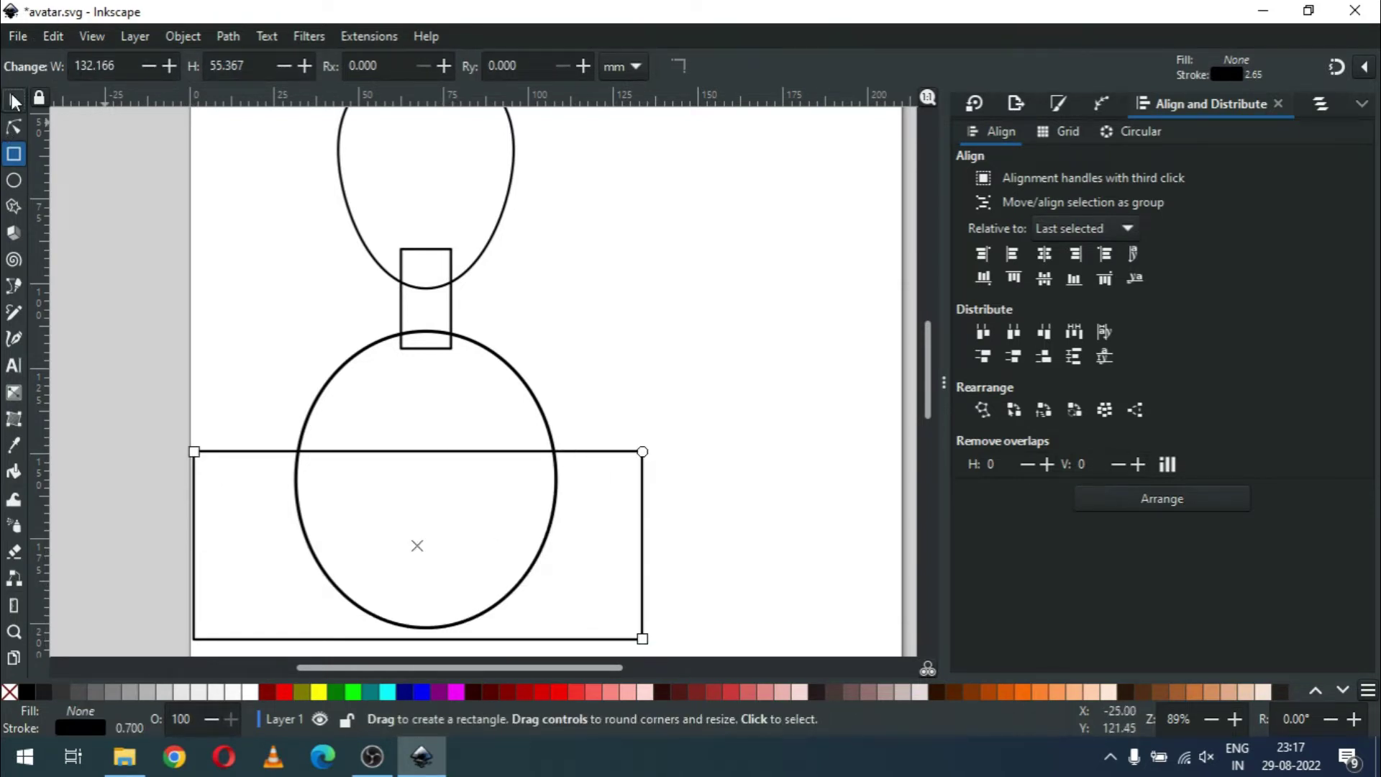
{"action": "left_click", "coordinate": [14, 100]}
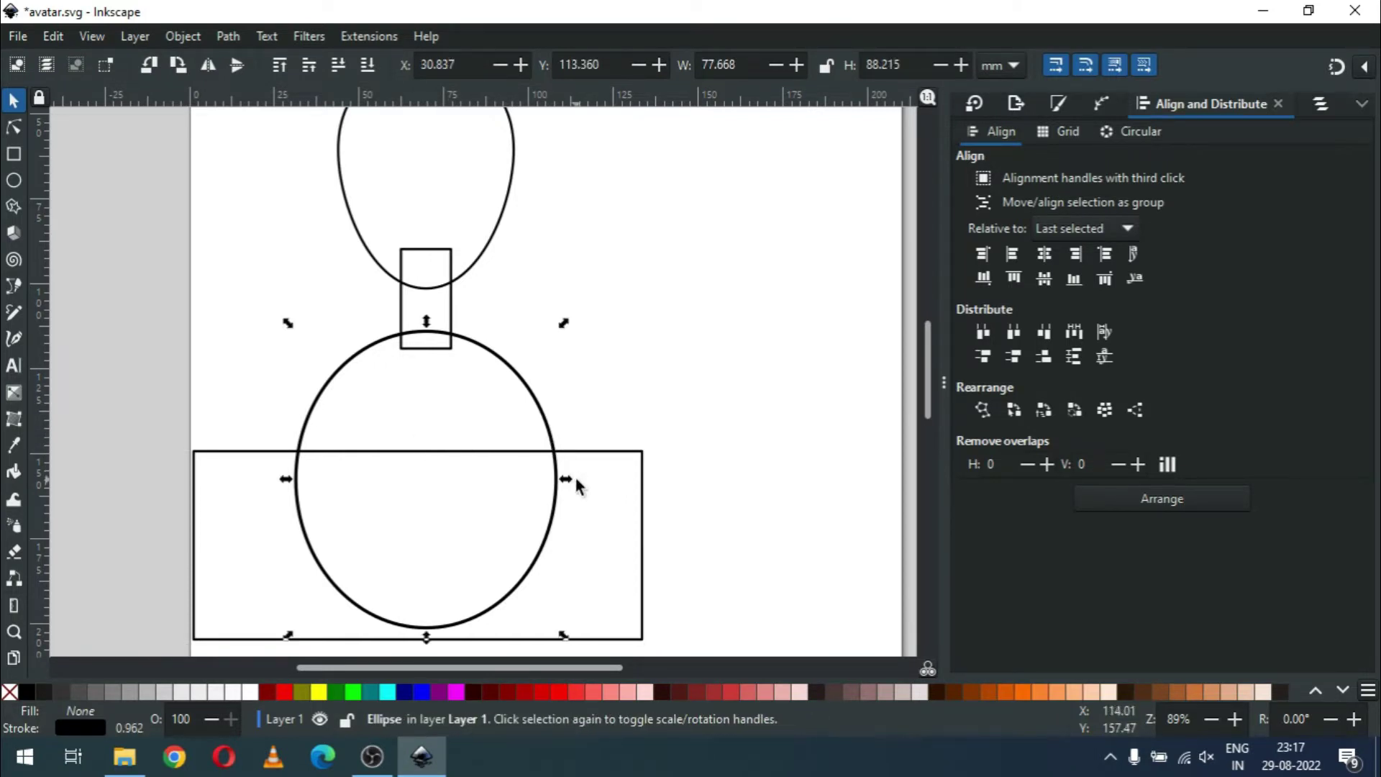
Step: Subtract the rectangle from the oval with Path > Difference, leaving a half-dome
{"action": "left_click_drag", "start_coordinate": [567, 479], "coordinate": [580, 476]}
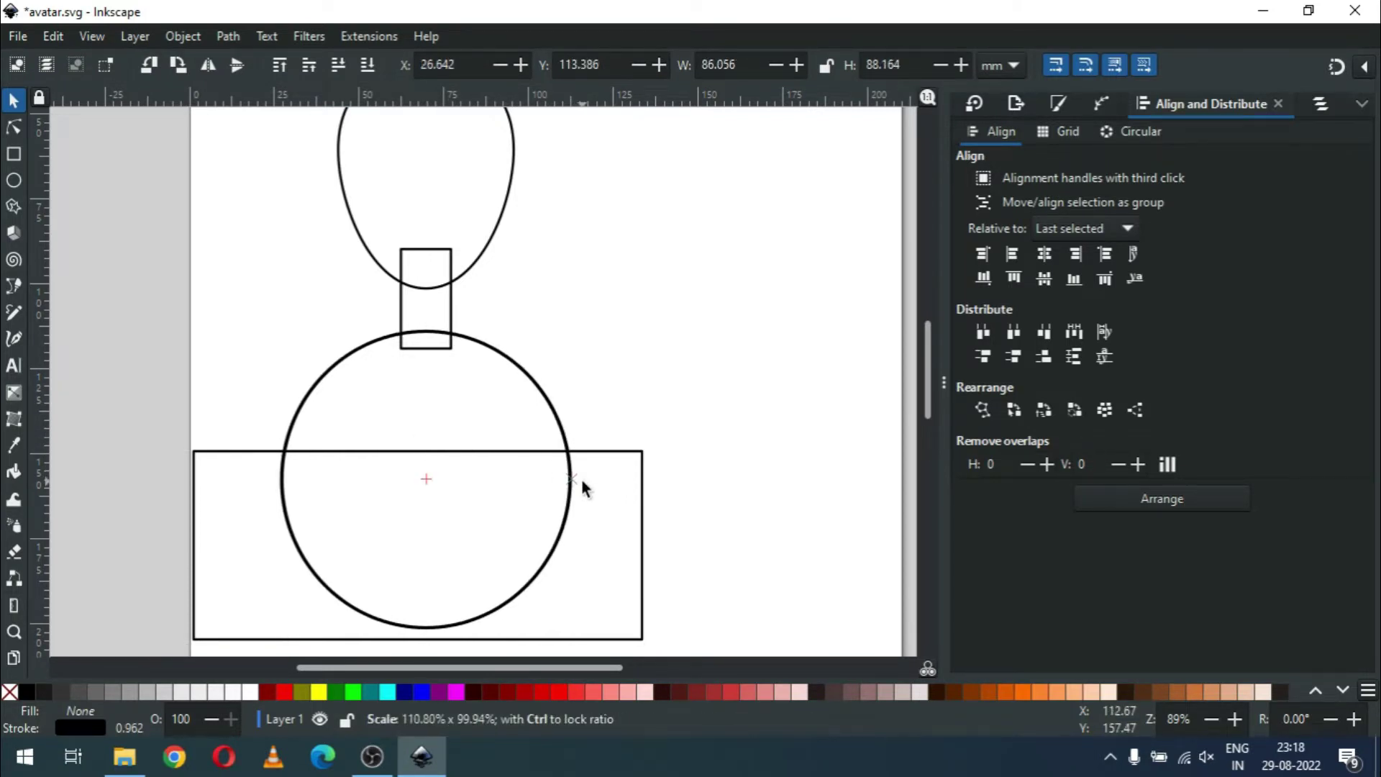
{"action": "left_click", "coordinate": [638, 479]}
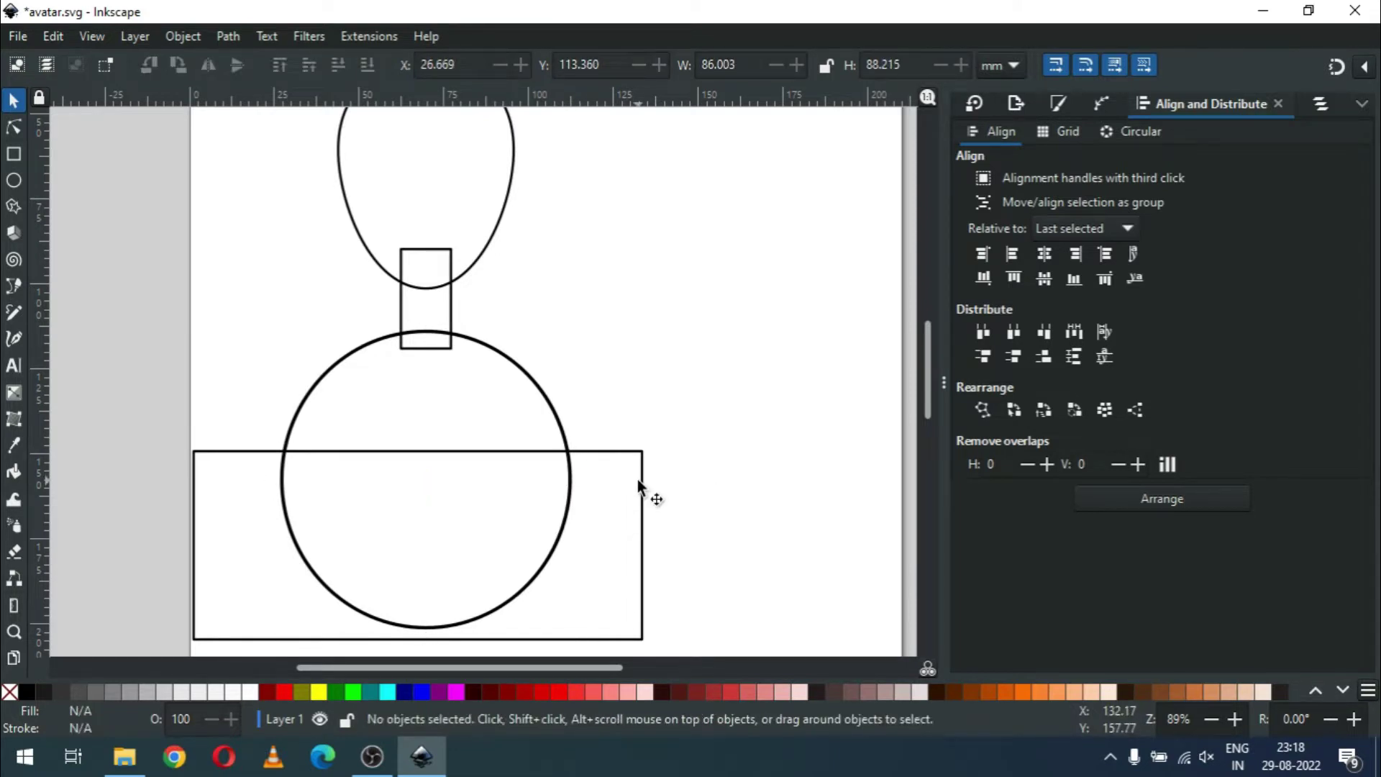
{"action": "left_click", "coordinate": [636, 481]}
{"action": "left_click", "coordinate": [563, 431], "text": "shift"}
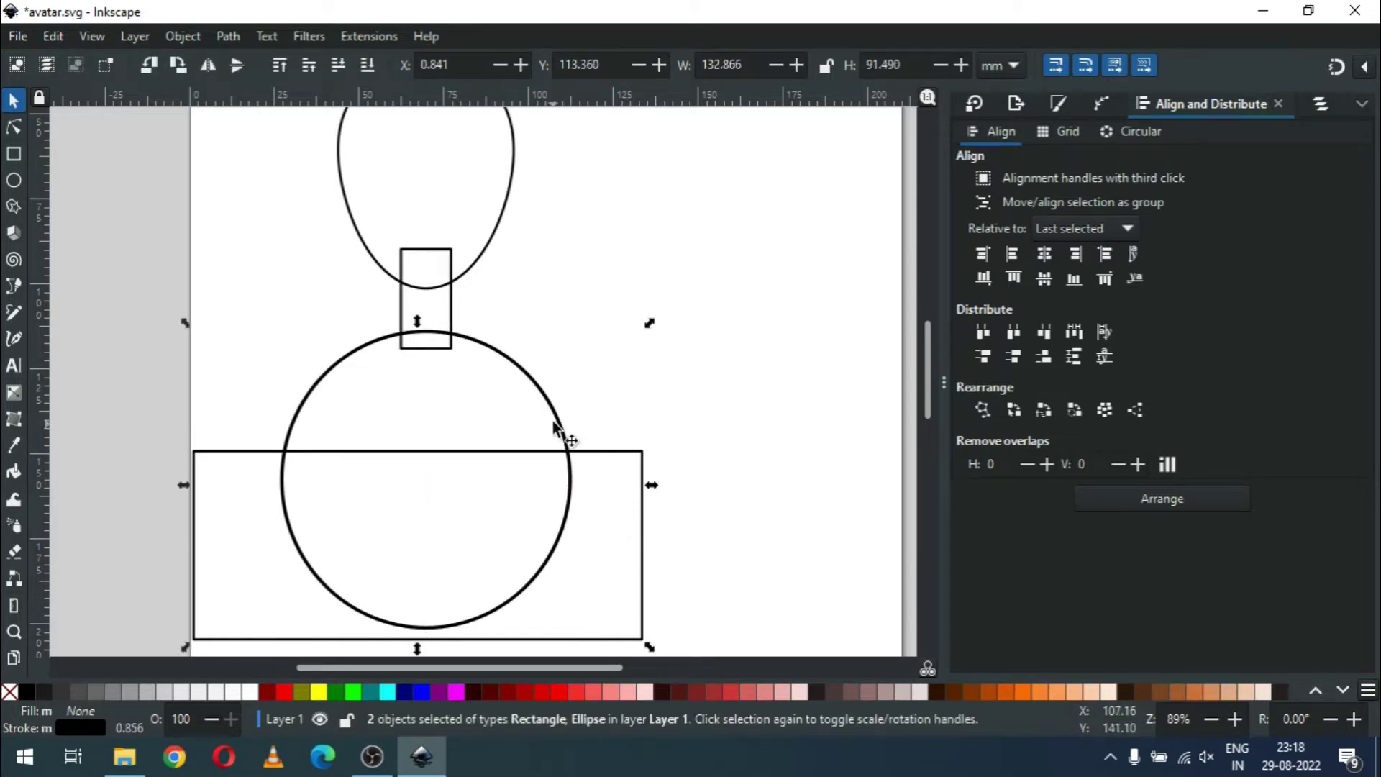
{"action": "left_click", "coordinate": [227, 37]}
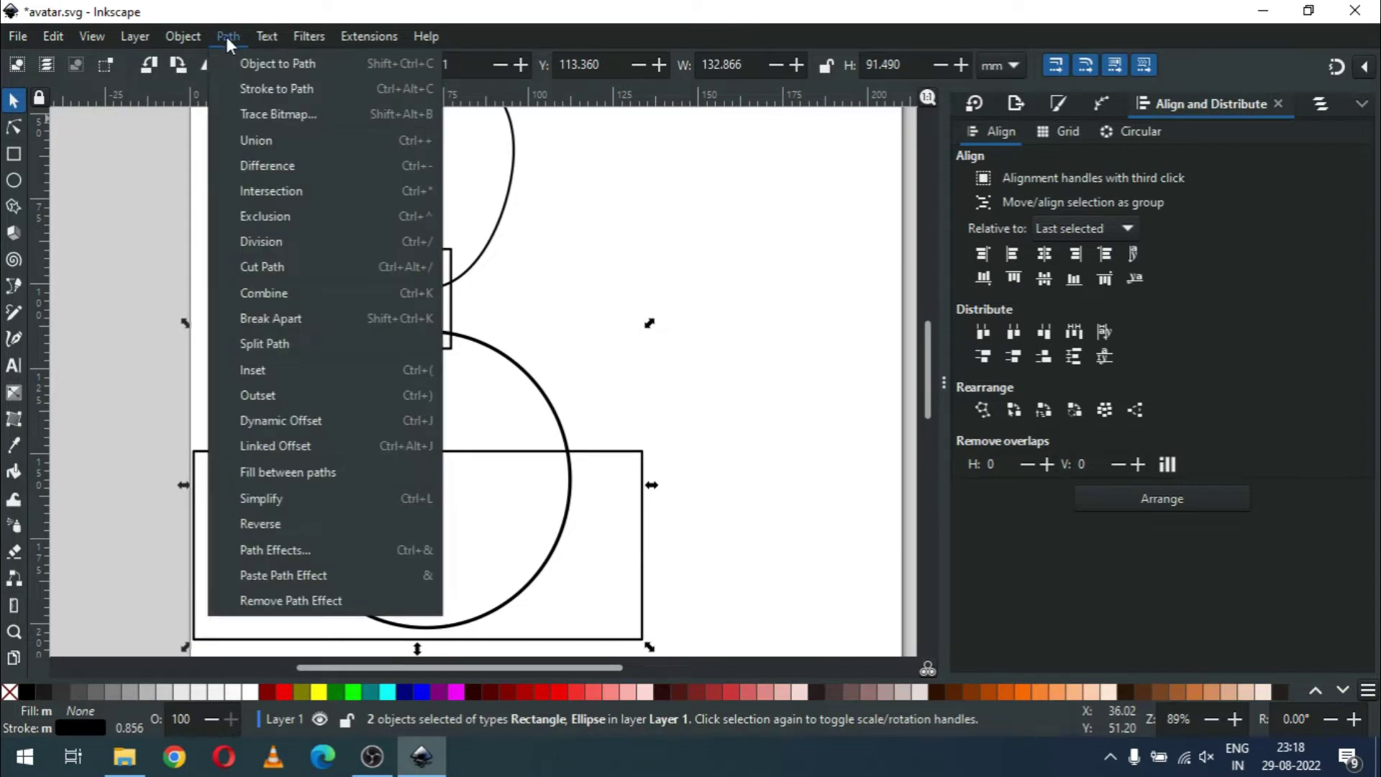
{"action": "left_click", "coordinate": [243, 165]}
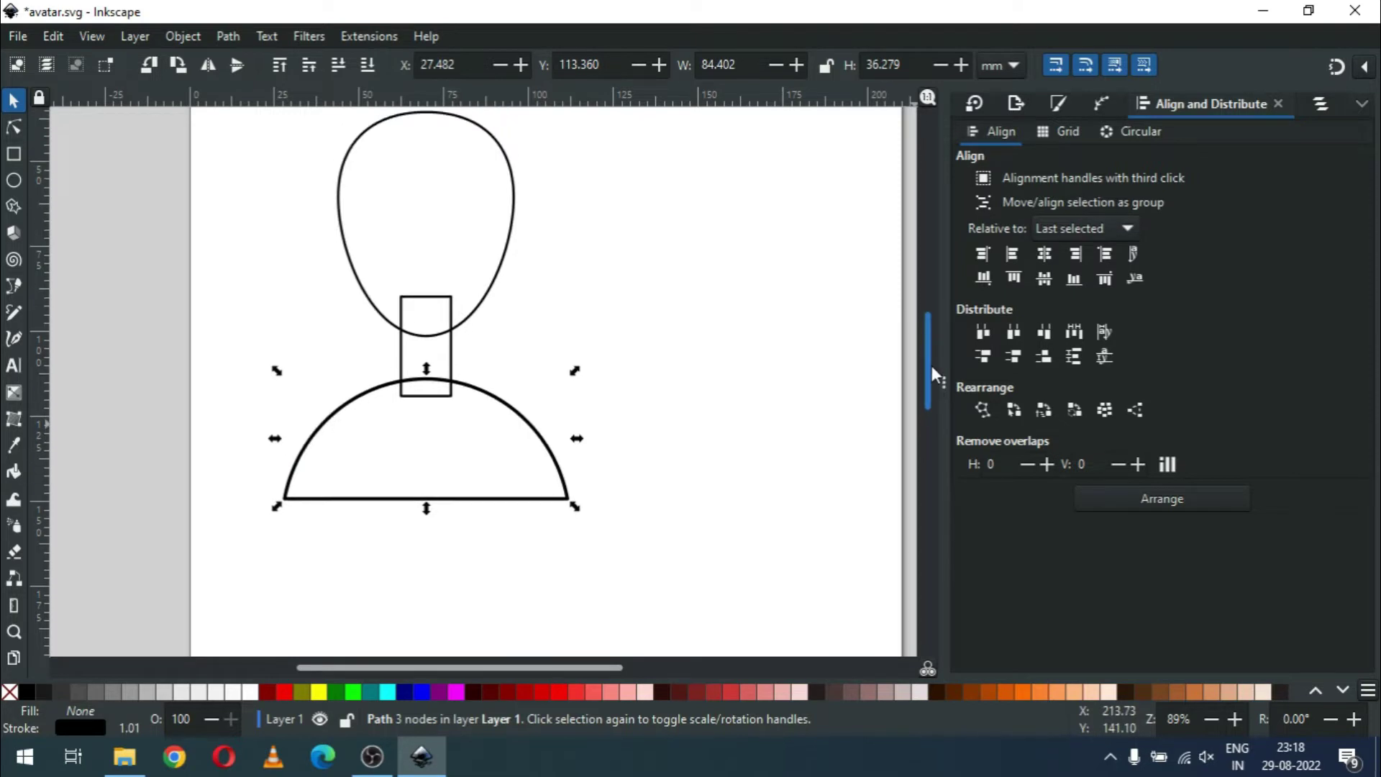
{"action": "left_click_drag", "start_coordinate": [931, 374], "coordinate": [930, 349]}
{"action": "left_click", "coordinate": [584, 343]}
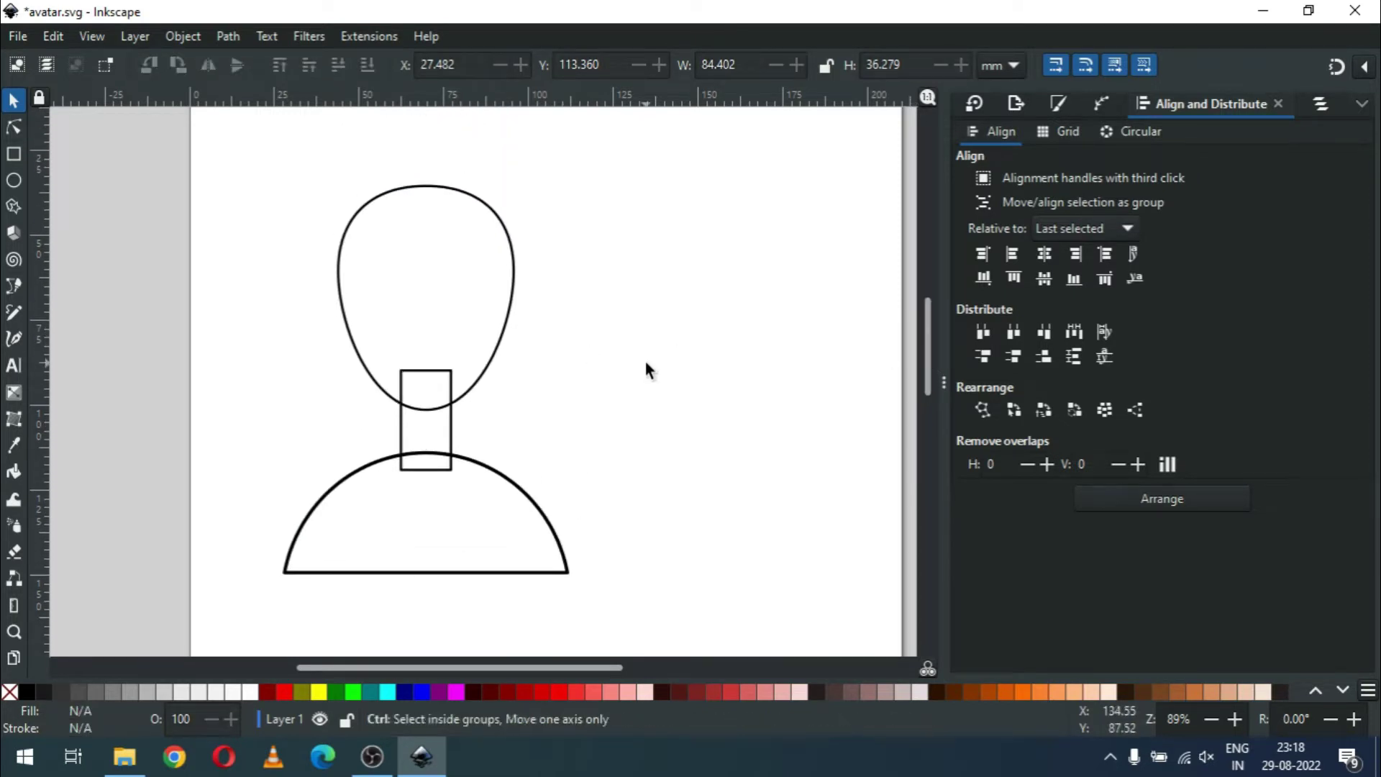
Step: Switch the stroke width unit to millimetres in Fill and Stroke
{"action": "key", "text": "ctrl+a"}
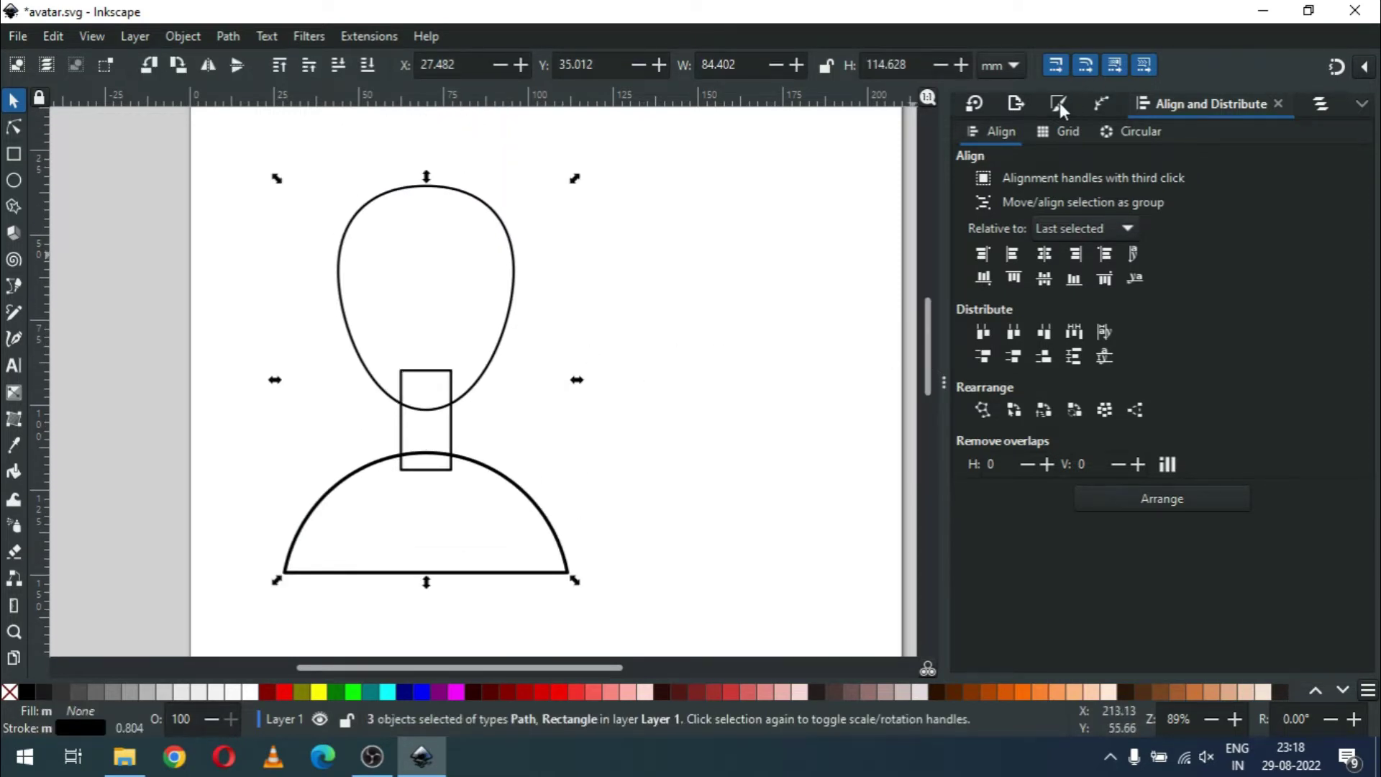
{"action": "left_click", "coordinate": [1070, 105]}
{"action": "left_click", "coordinate": [1130, 173]}
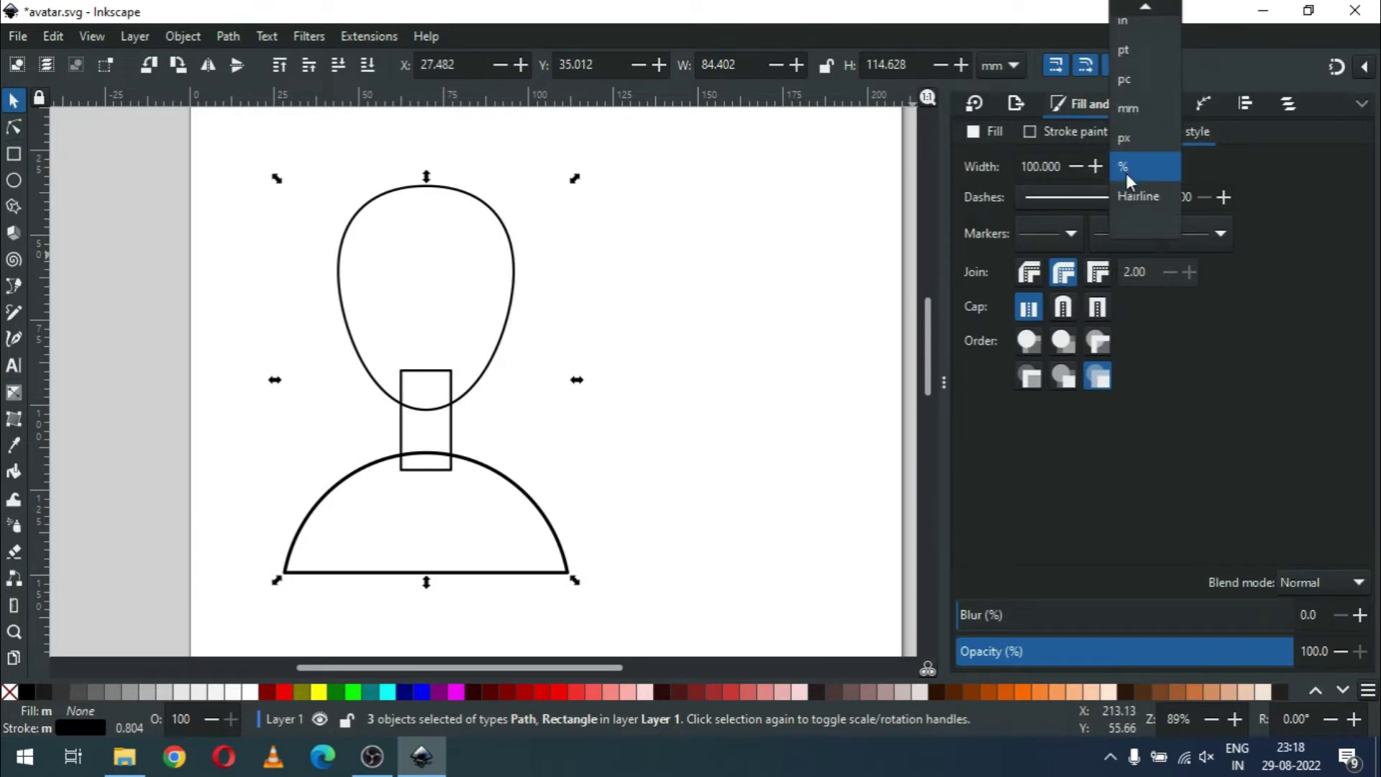
{"action": "left_click", "coordinate": [1126, 135]}
Step: Set the shoulder arc's stroke width to 0.7 mm and save avatar.svg
{"action": "left_click", "coordinate": [451, 430]}
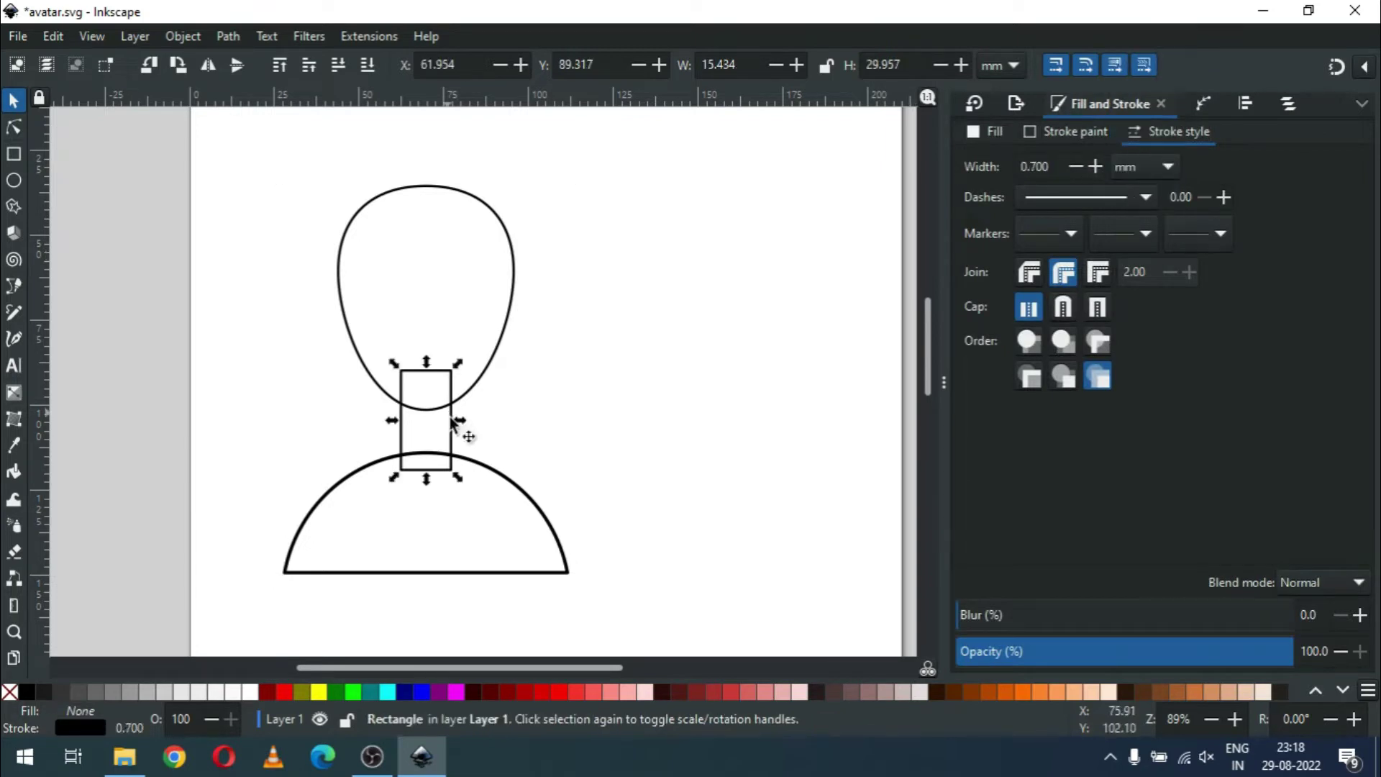
{"action": "left_click", "coordinate": [486, 471]}
{"action": "double_click", "coordinate": [1035, 167]}
{"action": "type", "text": "0."}
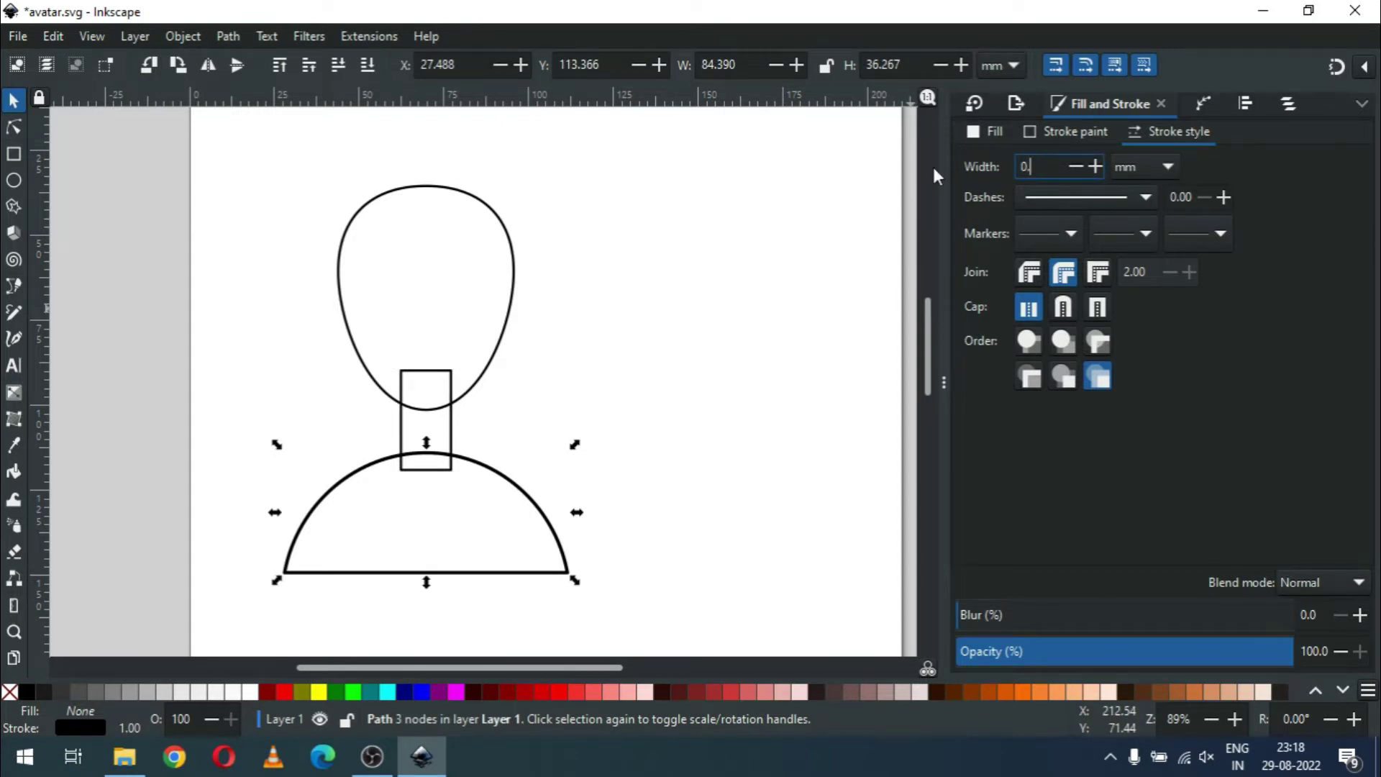
{"action": "key", "text": "Return"}
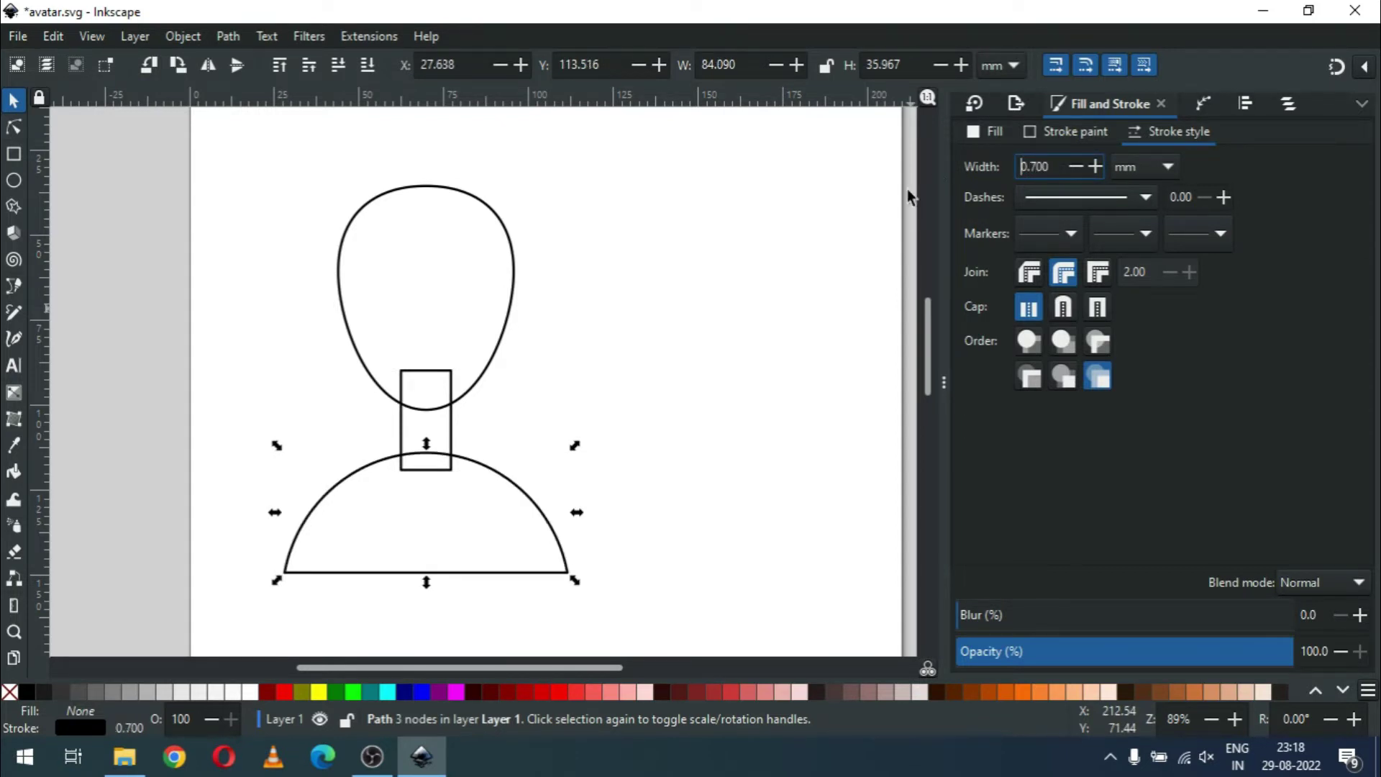
{"action": "left_click", "coordinate": [710, 370]}
{"action": "key", "text": "ctrl+s"}
{"action": "key", "text": "ctrl+s"}
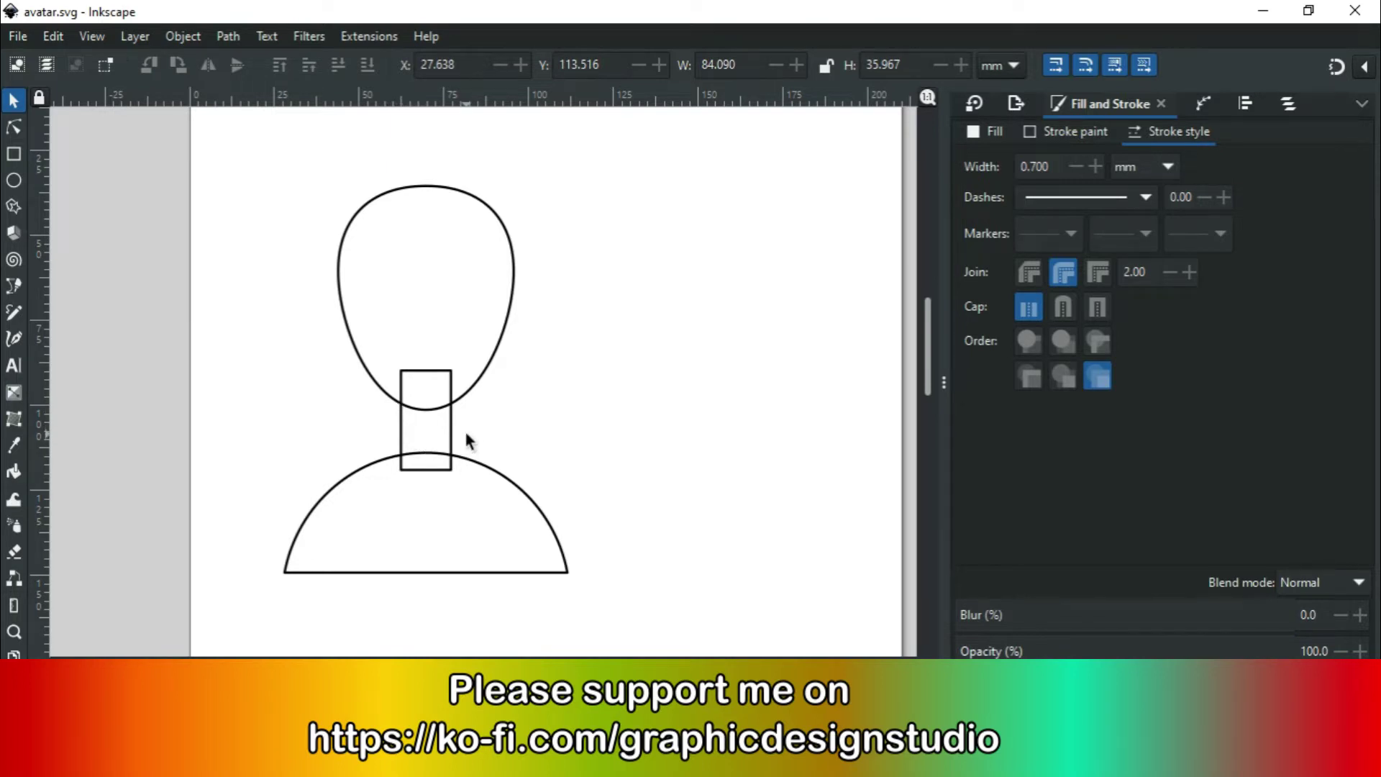
{"action": "left_click", "coordinate": [451, 443]}
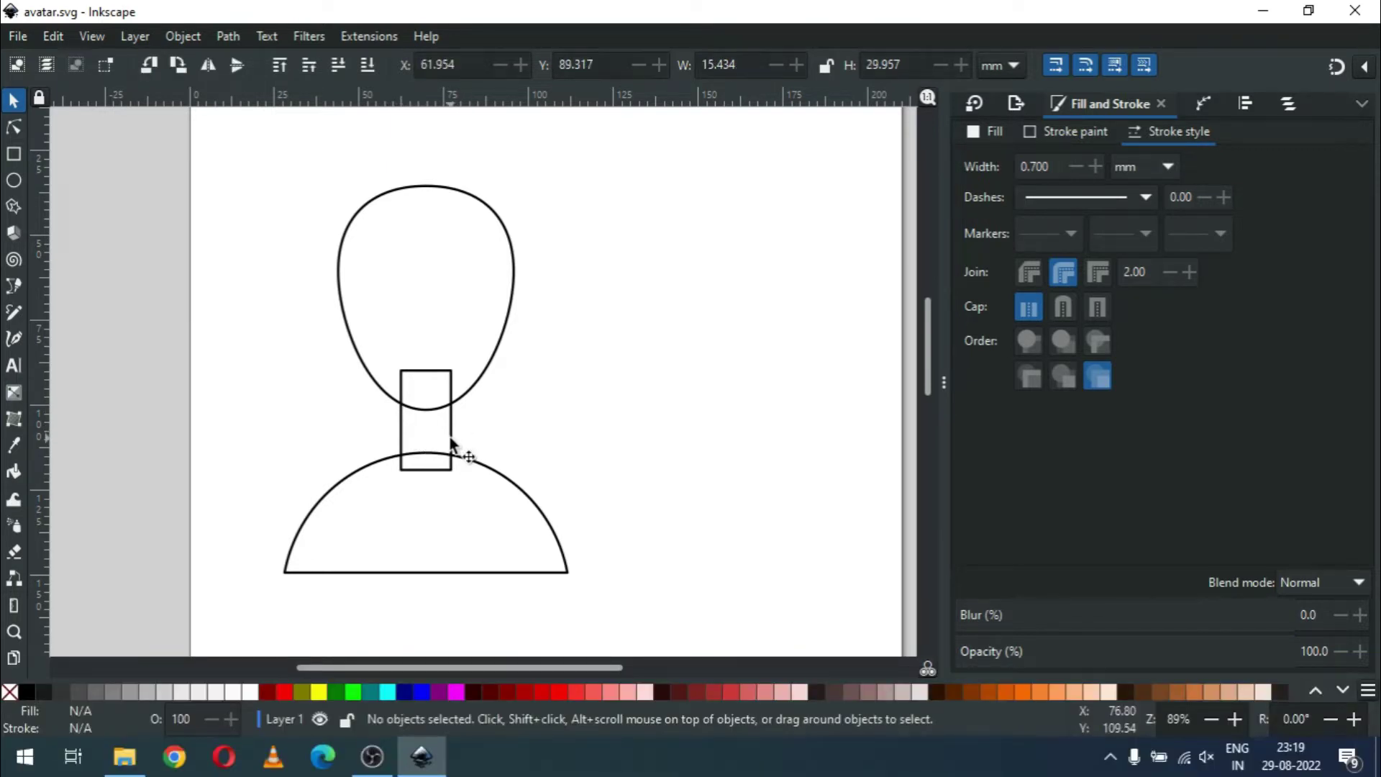
Step: Union the neck rectangle and shoulder arc, duplicate the result, and fill it black
{"action": "left_click", "coordinate": [493, 479], "text": "shift"}
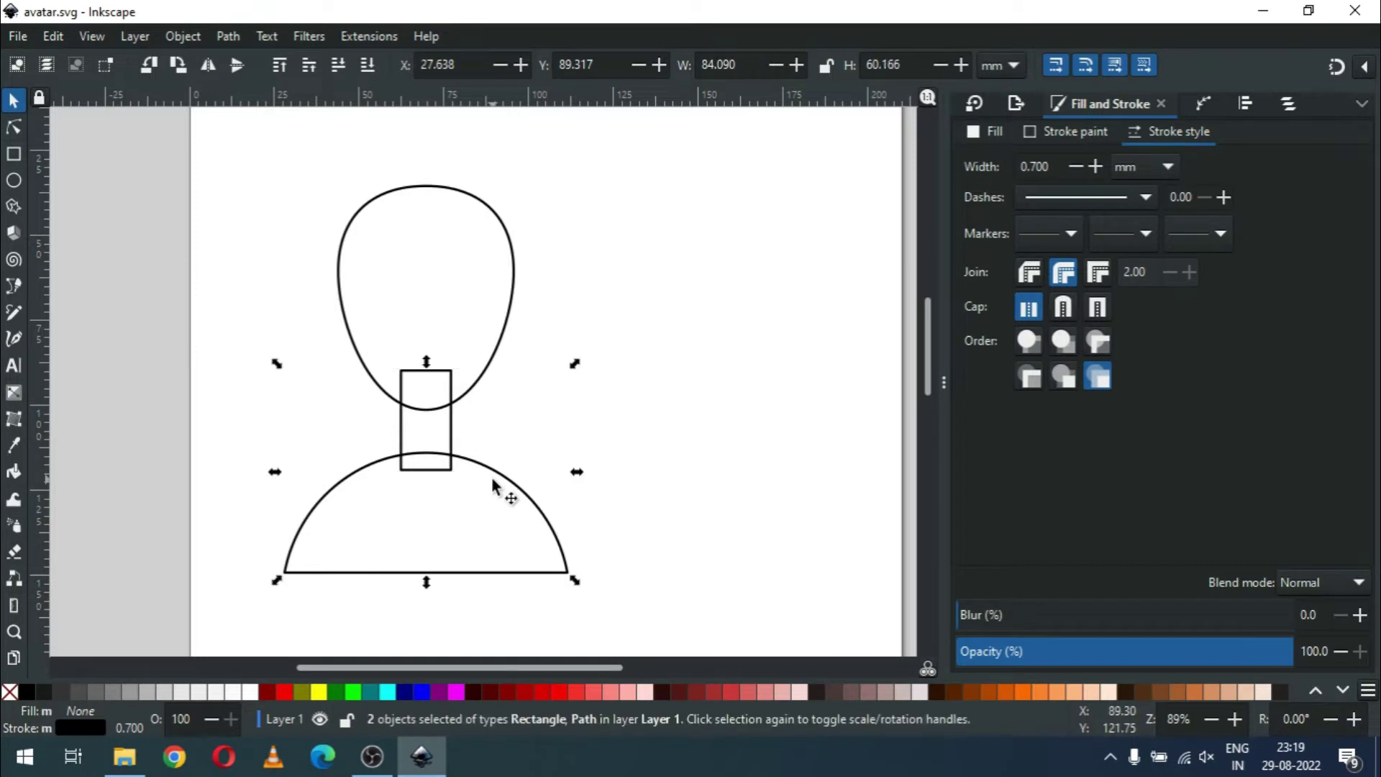
{"action": "left_click", "coordinate": [231, 36]}
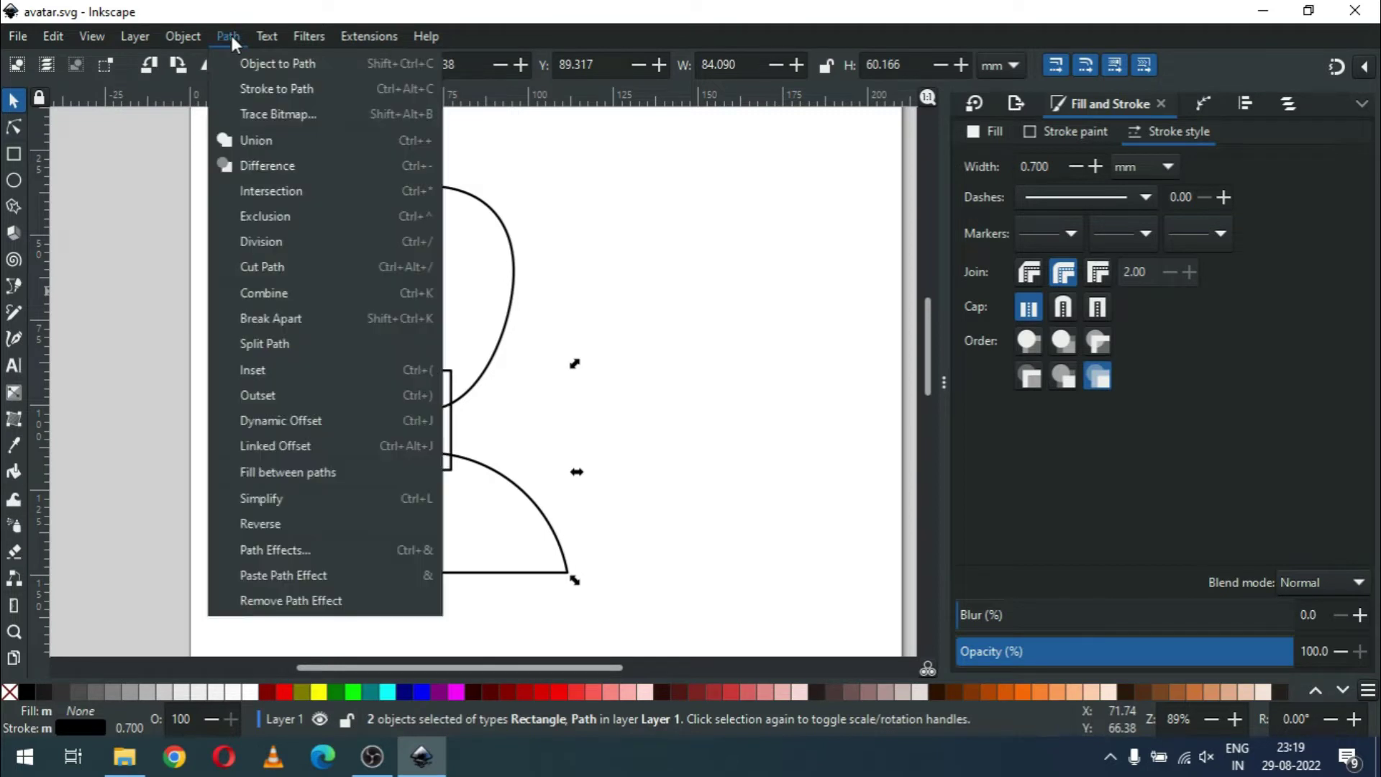
{"action": "left_click", "coordinate": [230, 137]}
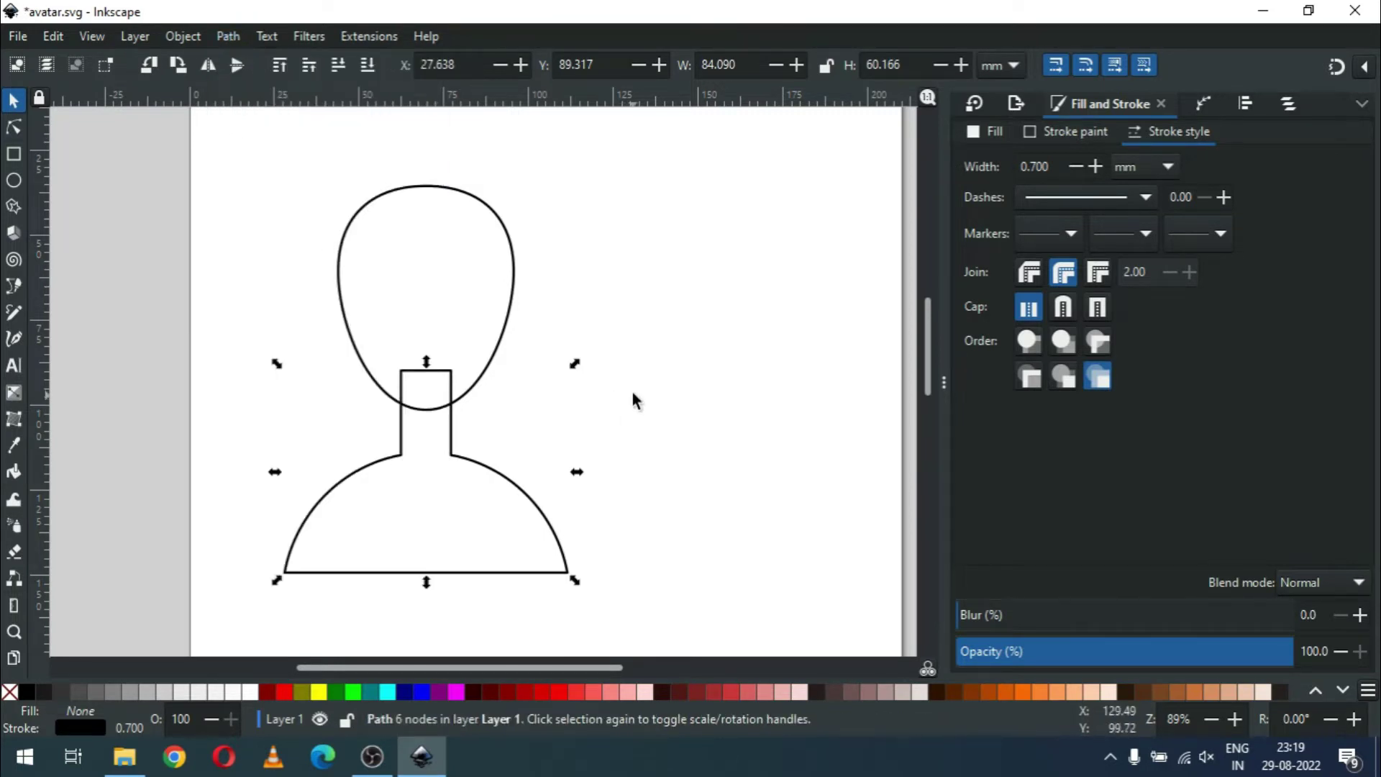
{"action": "right_click", "coordinate": [530, 505]}
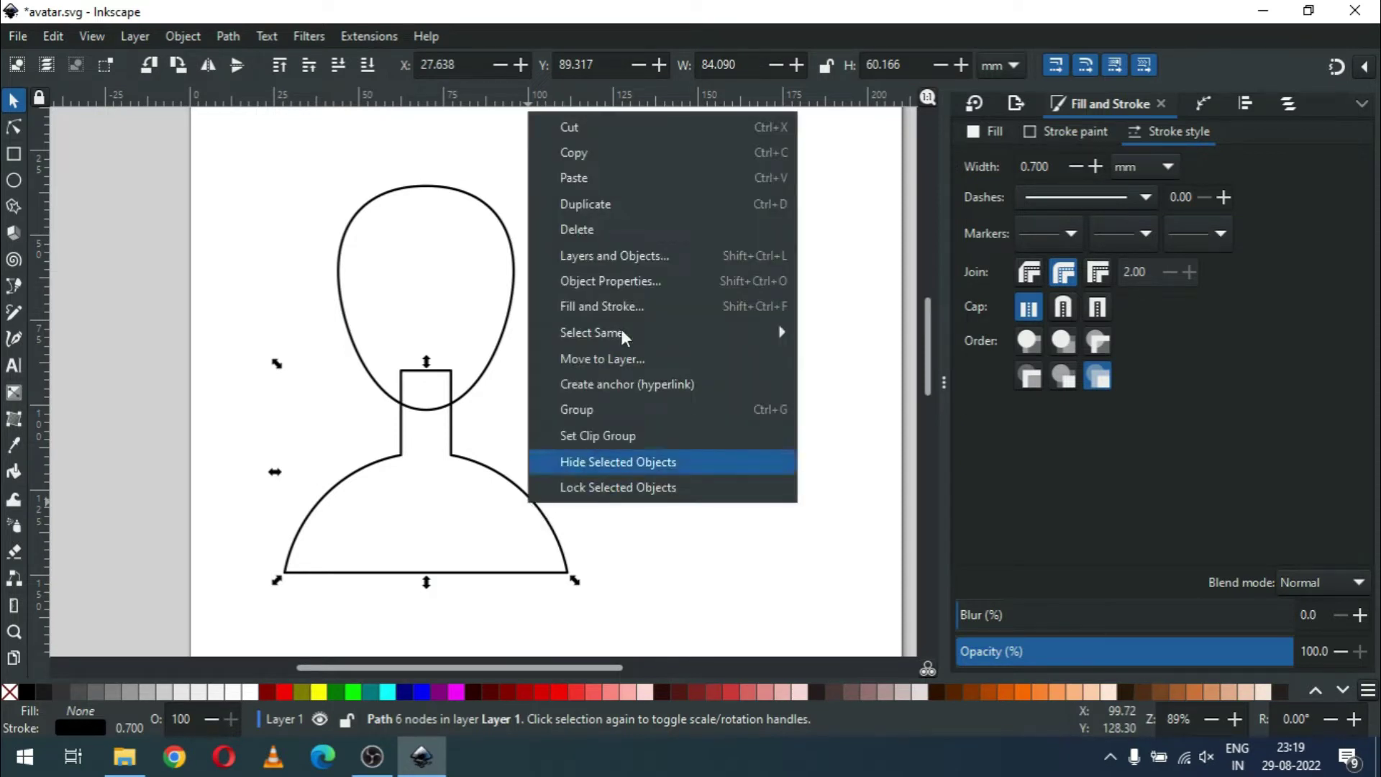
{"action": "left_click", "coordinate": [588, 202]}
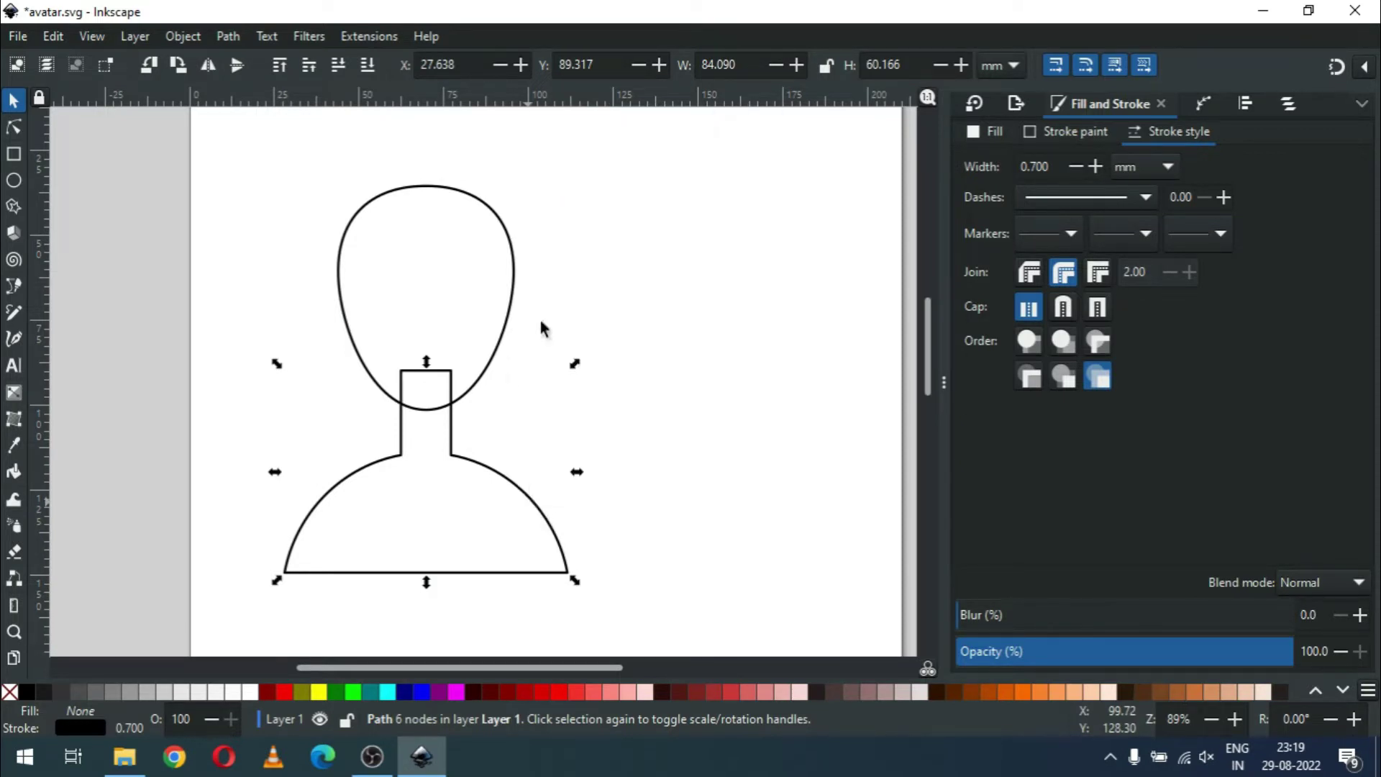
{"action": "left_click", "coordinate": [44, 692]}
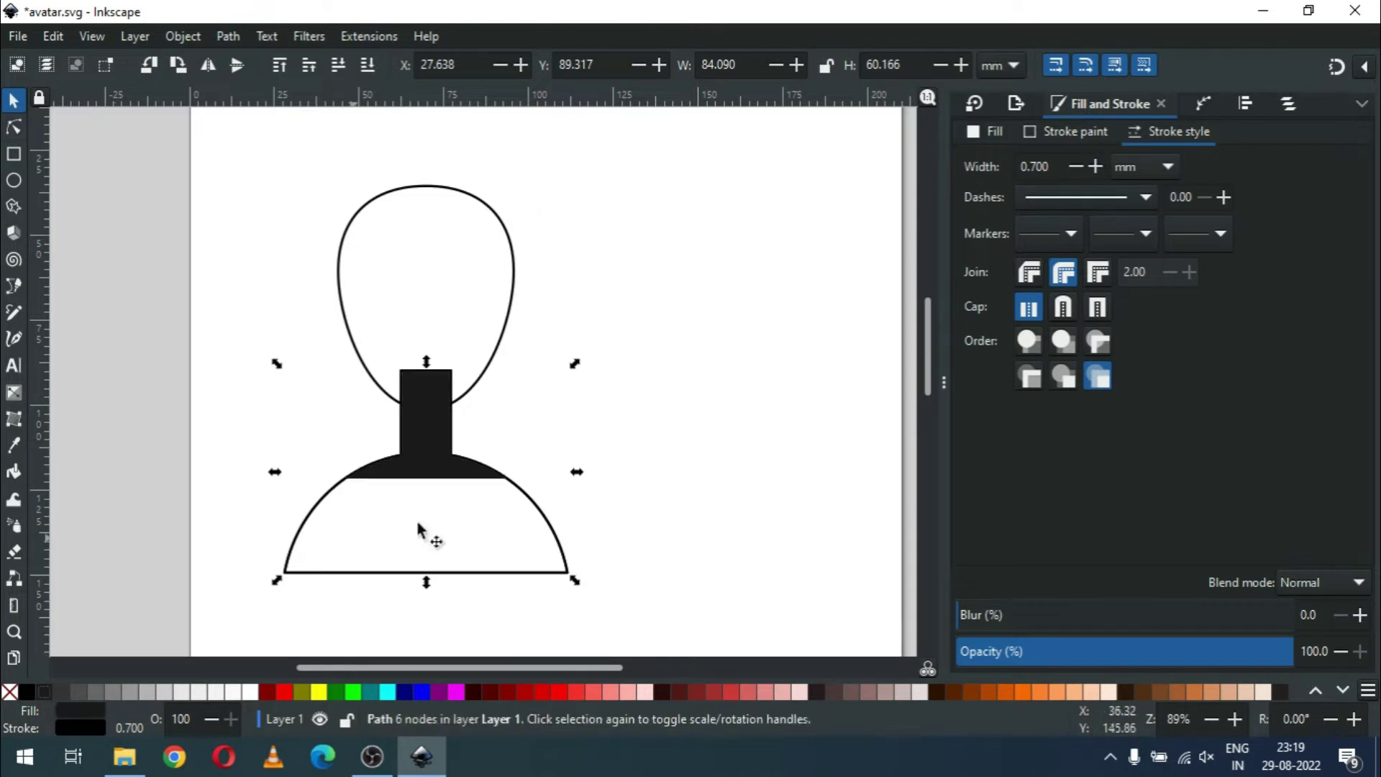
{"action": "left_click", "coordinate": [648, 471]}
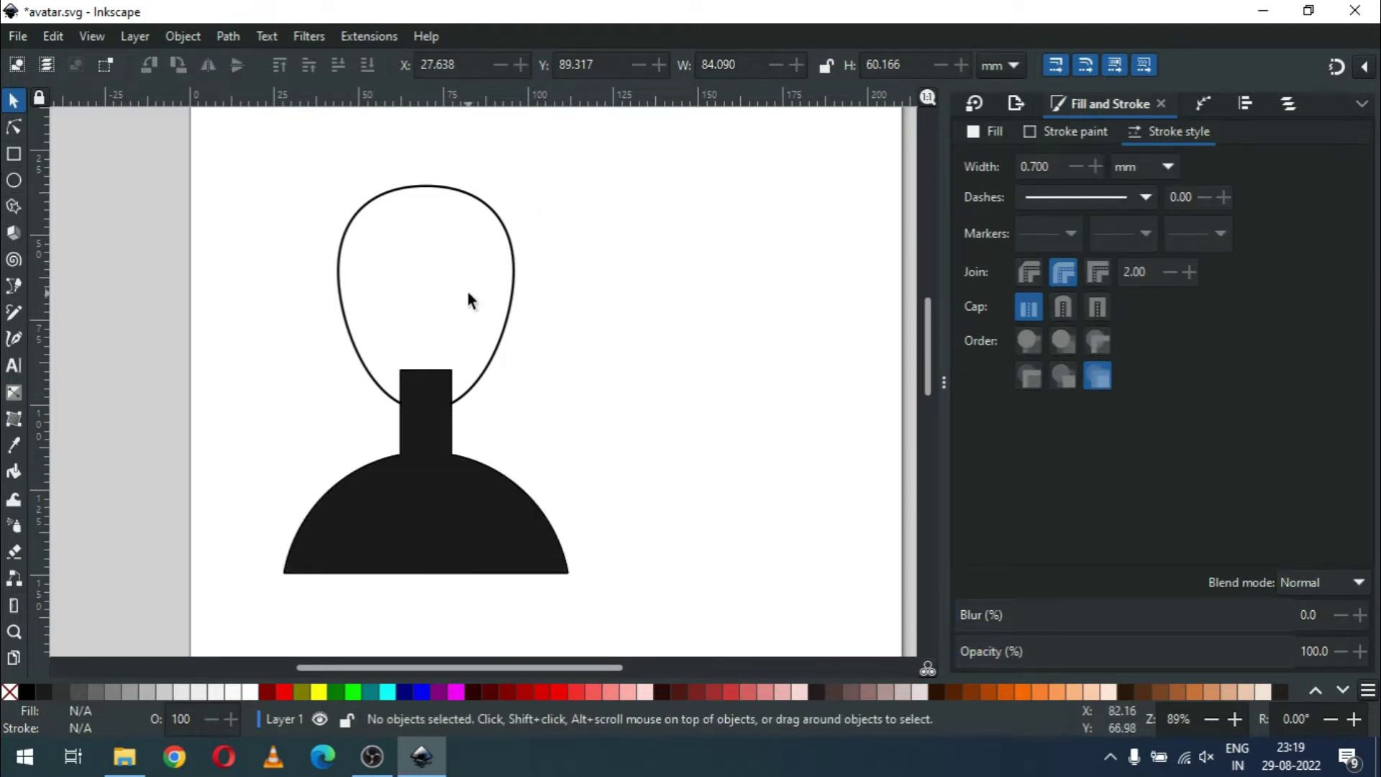
Step: Duplicate the head oval and size it over the neck as a neckline cutter
{"action": "left_click", "coordinate": [510, 301]}
{"action": "right_click", "coordinate": [510, 303]}
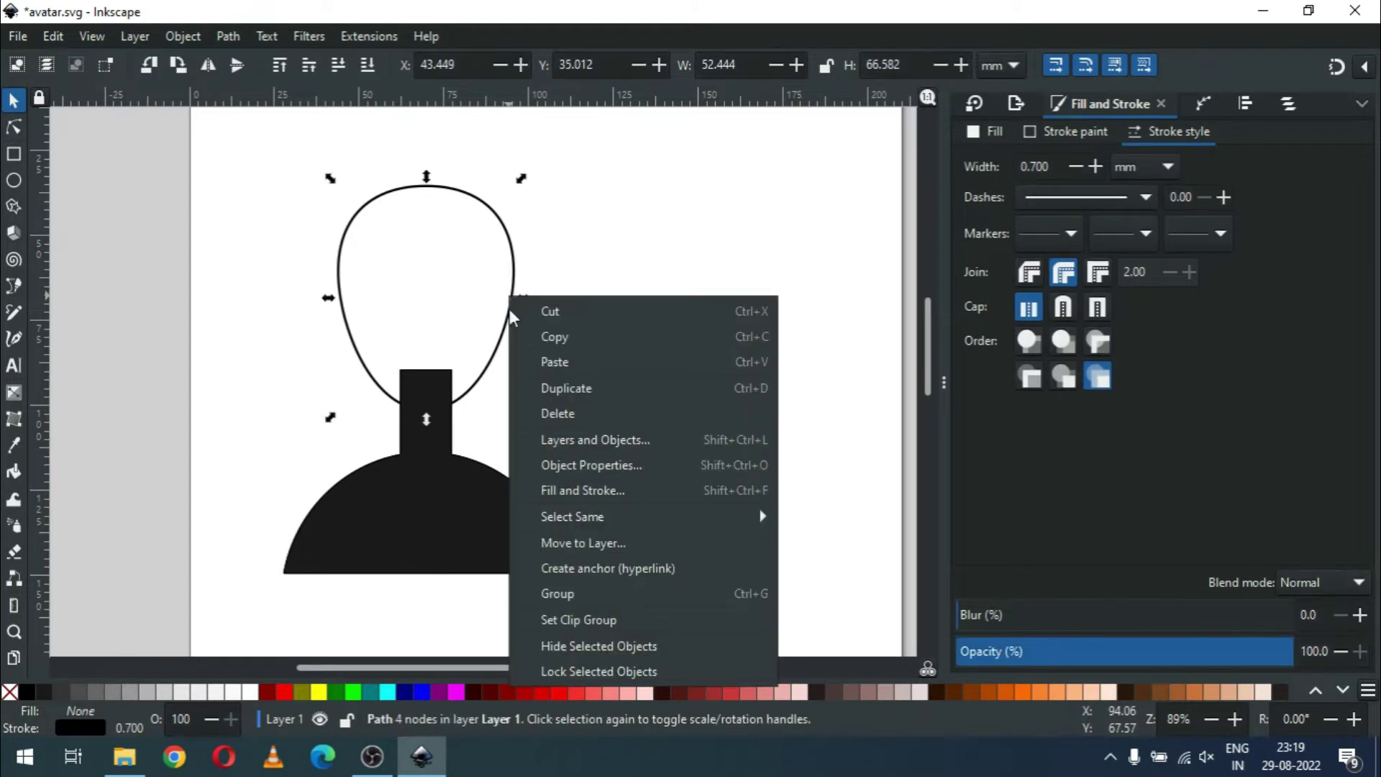
{"action": "left_click", "coordinate": [556, 390]}
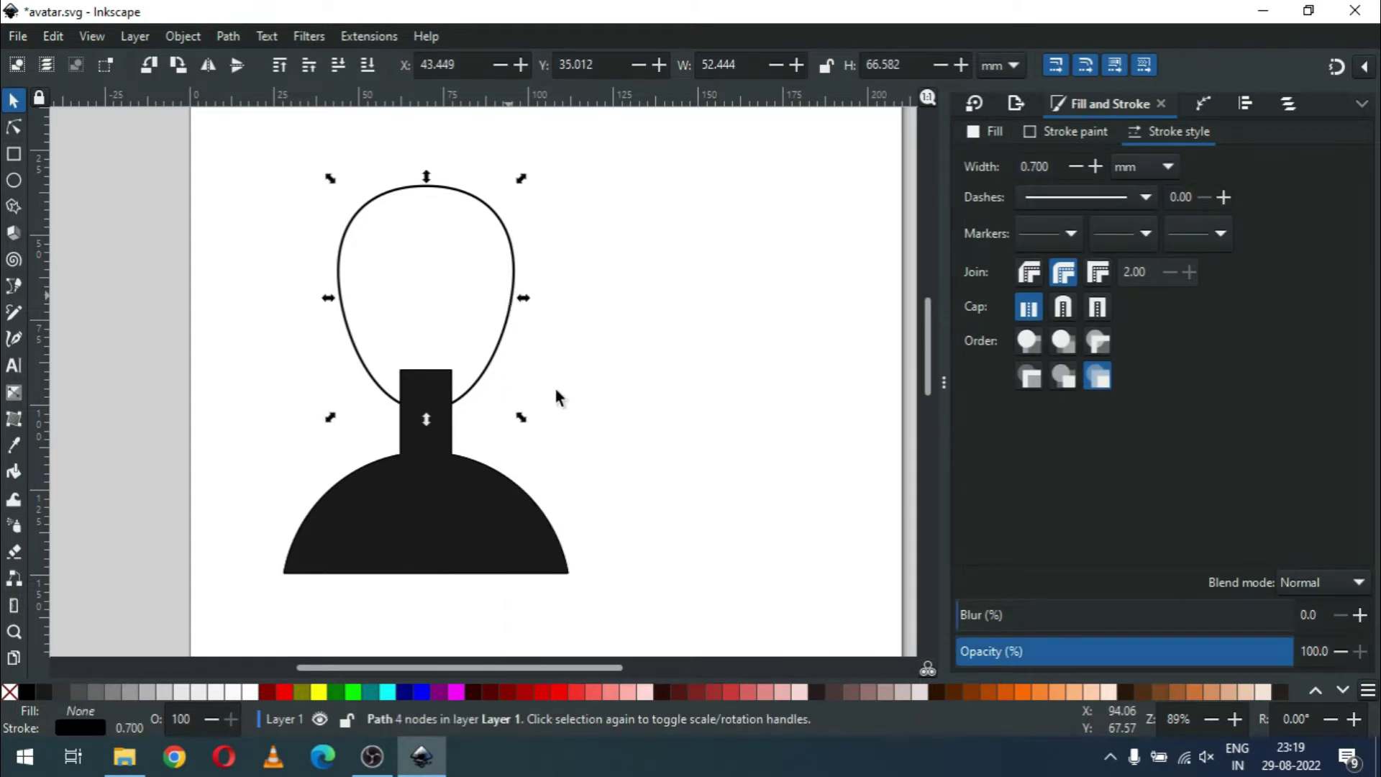
{"action": "left_click", "coordinate": [250, 692]}
{"action": "left_click_drag", "start_coordinate": [472, 280], "coordinate": [471, 371]}
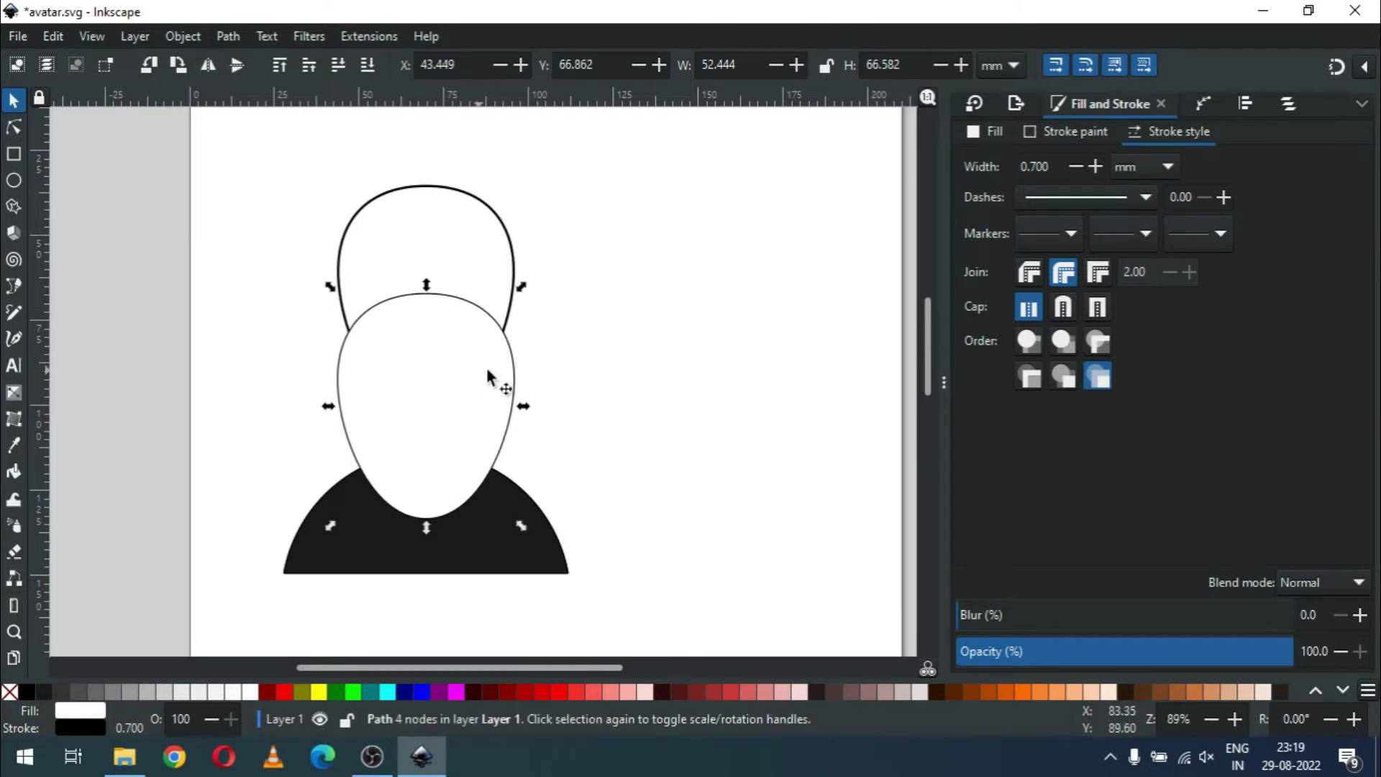
{"action": "left_click_drag", "start_coordinate": [524, 407], "coordinate": [554, 404]}
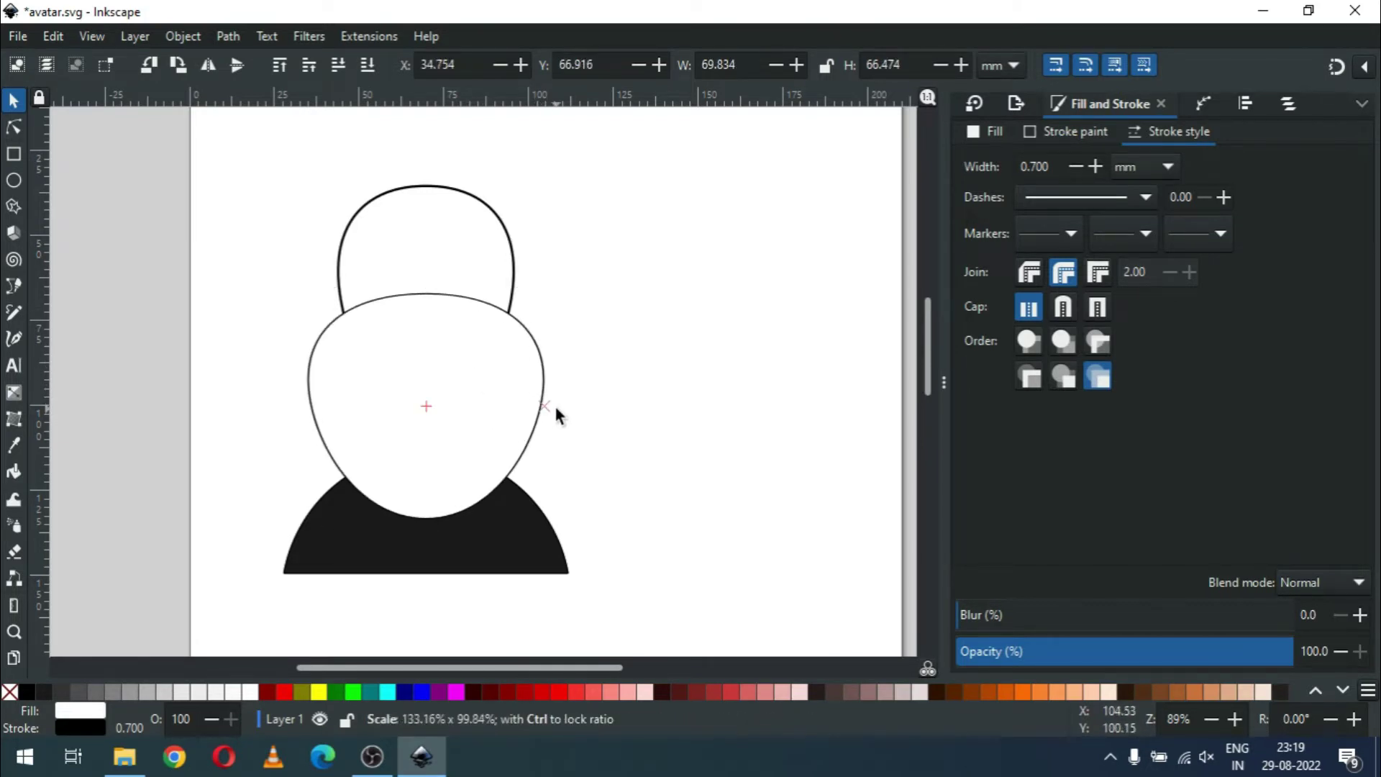
{"action": "left_click", "coordinate": [15, 692]}
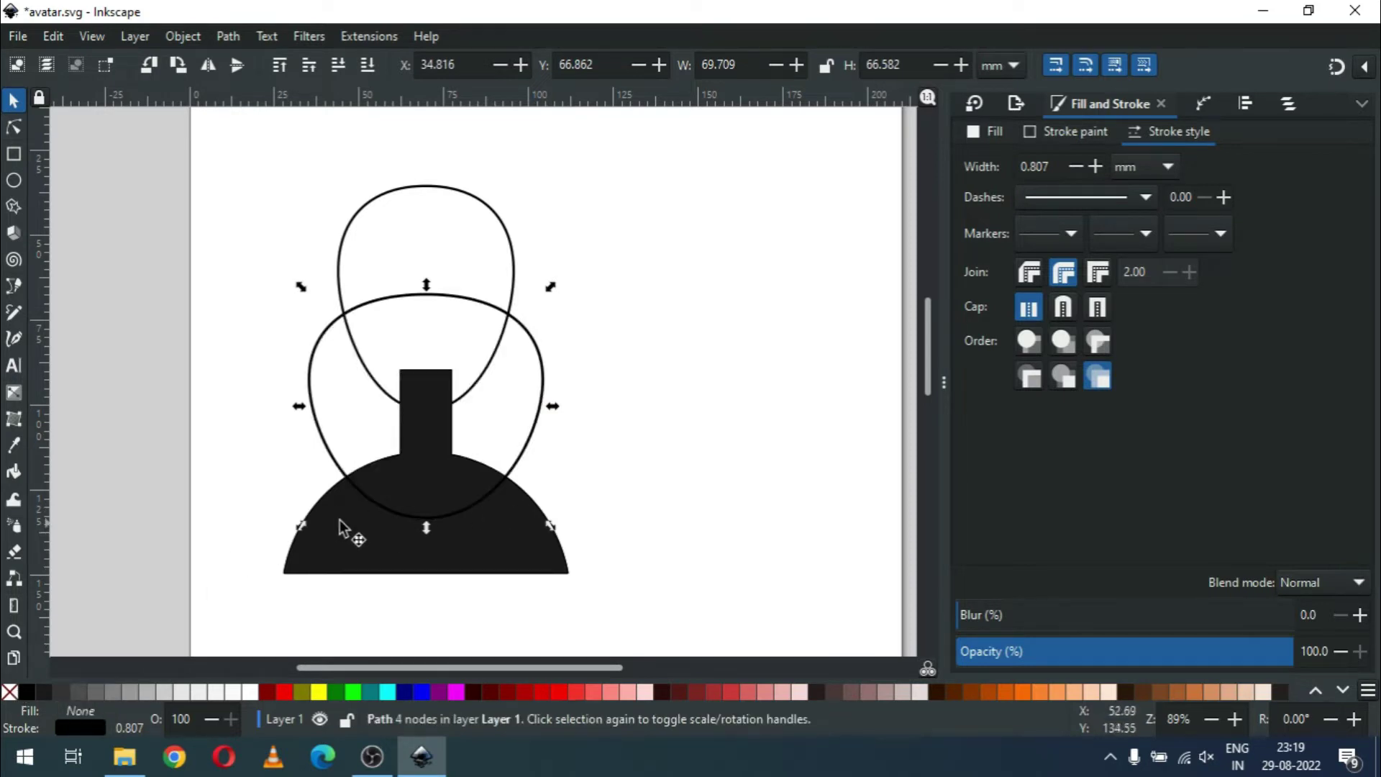
{"action": "left_click_drag", "start_coordinate": [552, 406], "coordinate": [523, 414]}
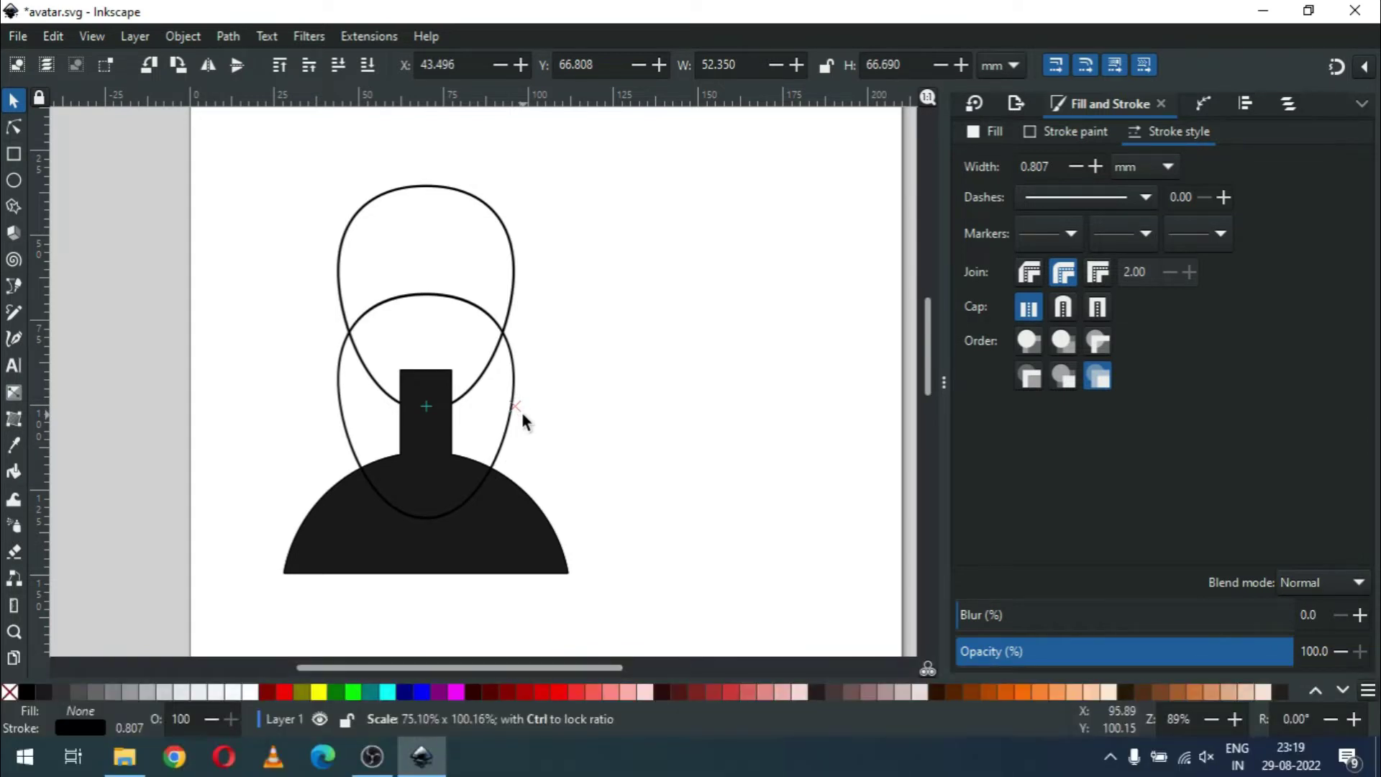
{"action": "left_click_drag", "start_coordinate": [523, 414], "coordinate": [533, 418]}
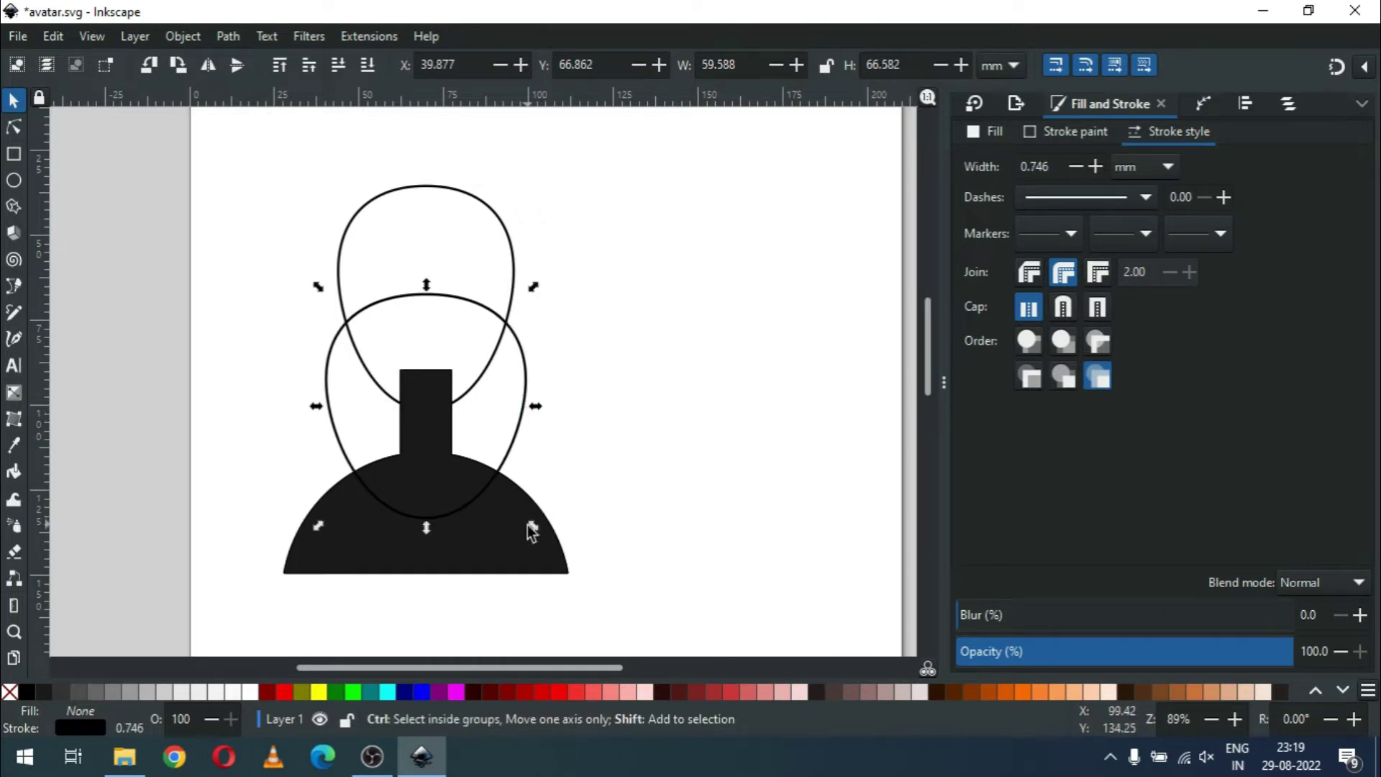
{"action": "left_click_drag", "start_coordinate": [532, 530], "coordinate": [525, 520]}
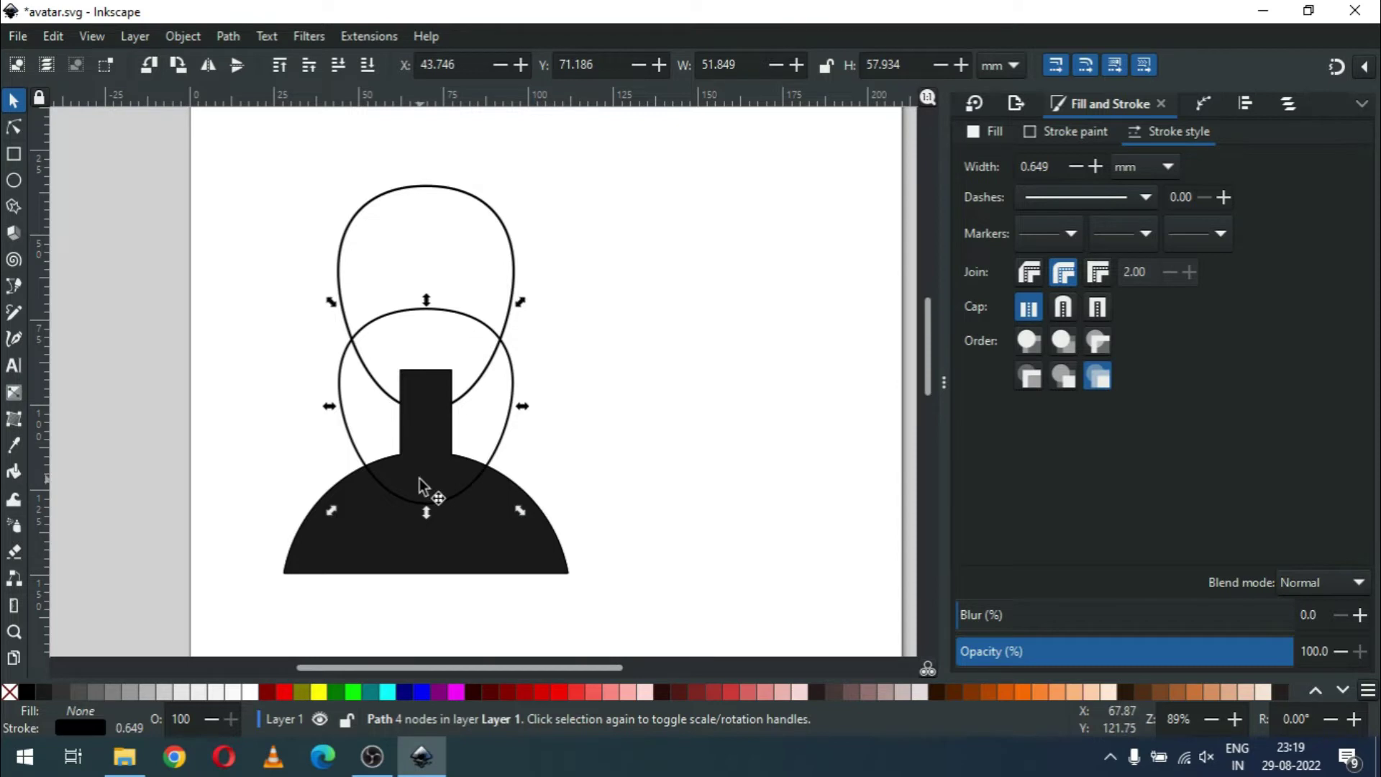
Step: Subtract the oval from the black shirt with Path > Difference, then save
{"action": "key", "text": "shift"}
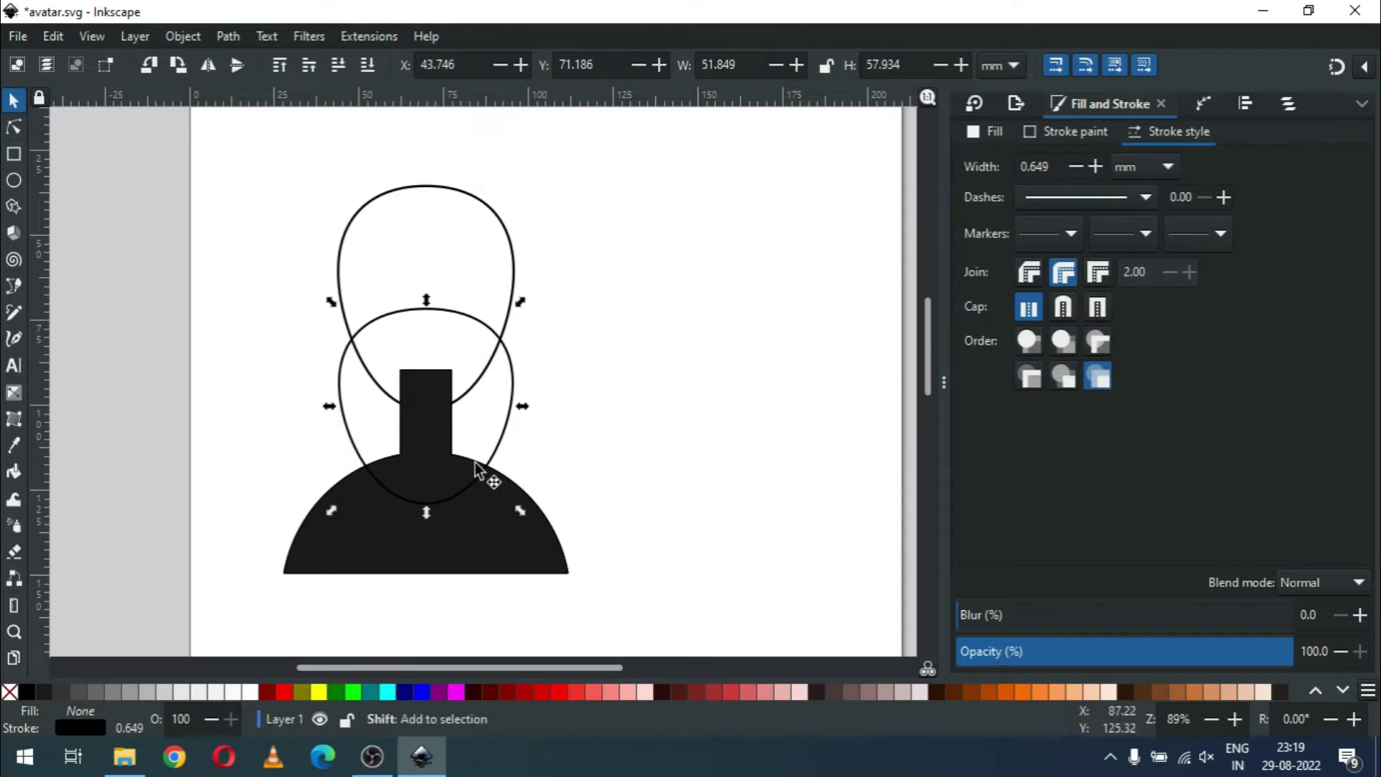
{"action": "left_click", "coordinate": [486, 544], "text": "shift"}
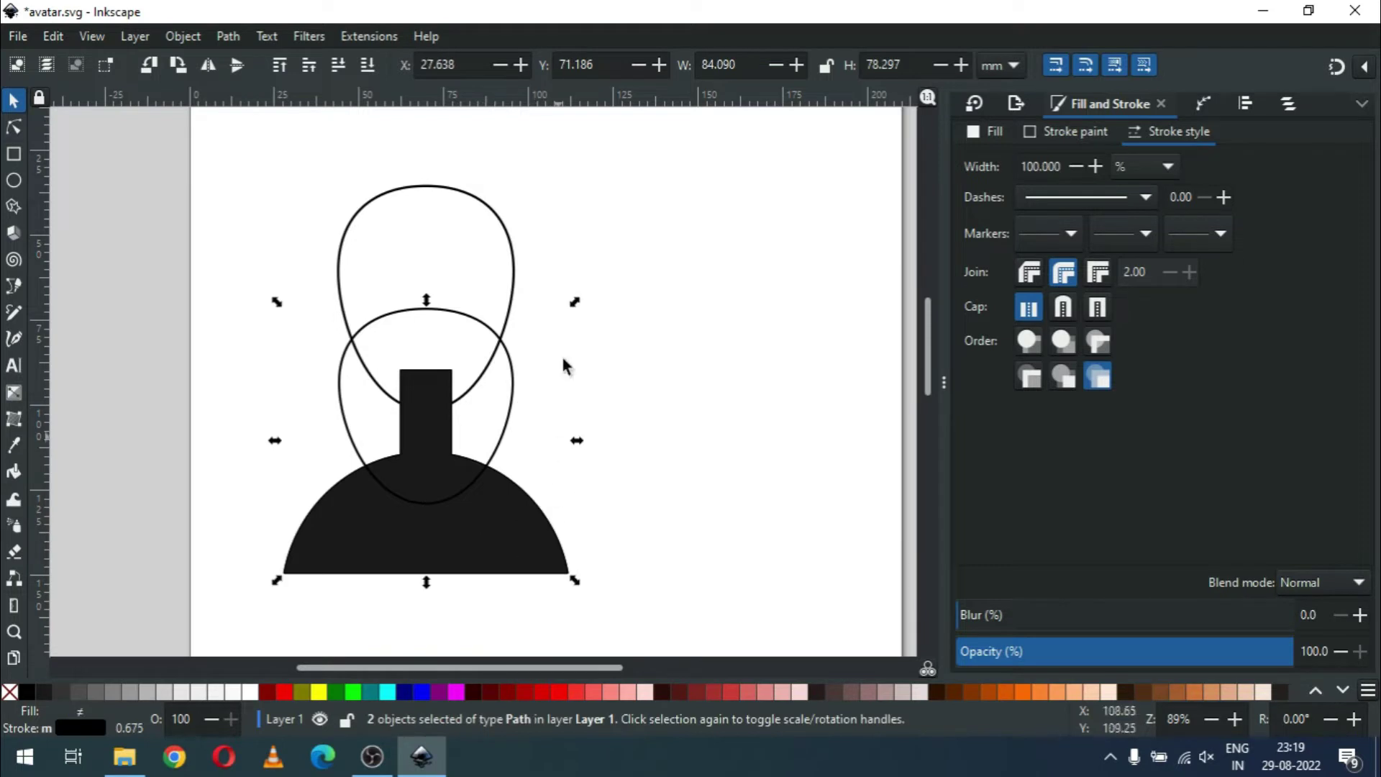
{"action": "left_click", "coordinate": [228, 37]}
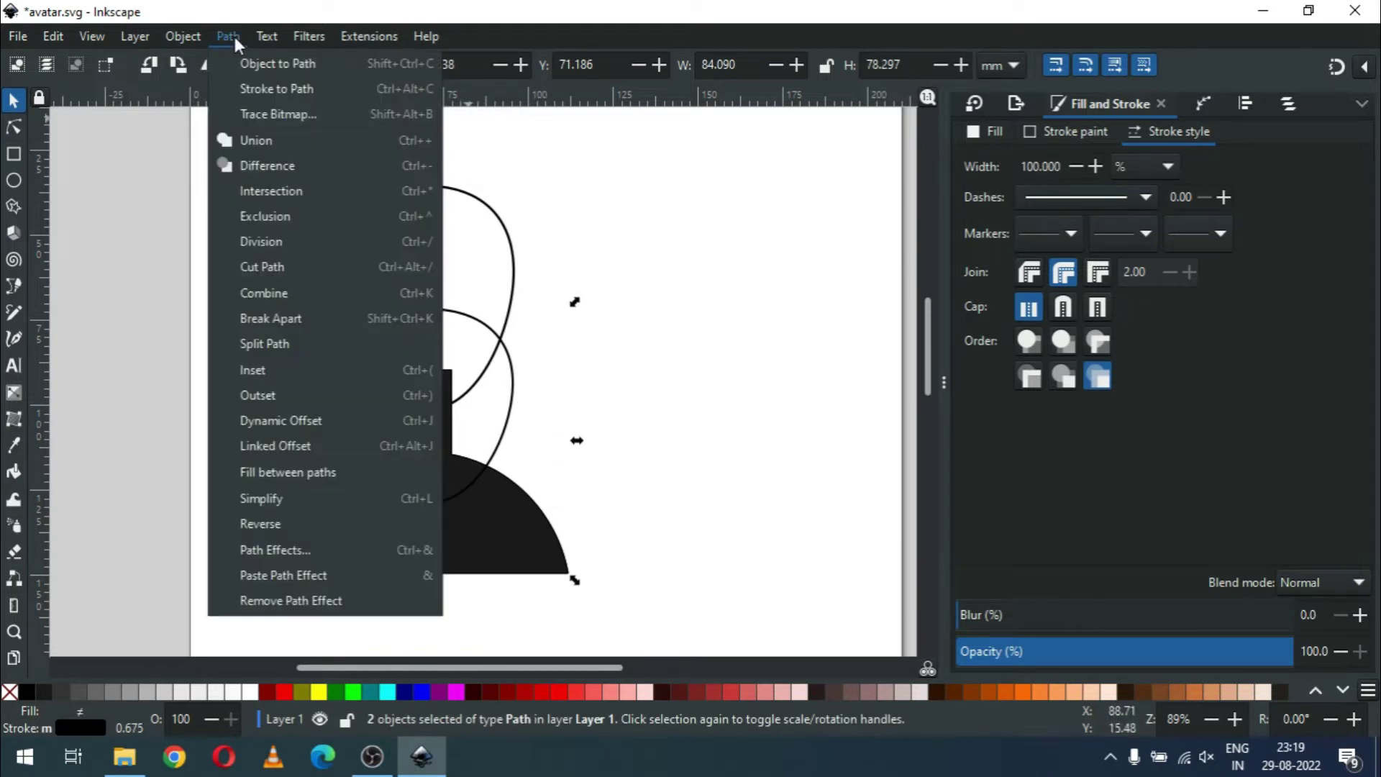
{"action": "left_click", "coordinate": [260, 165]}
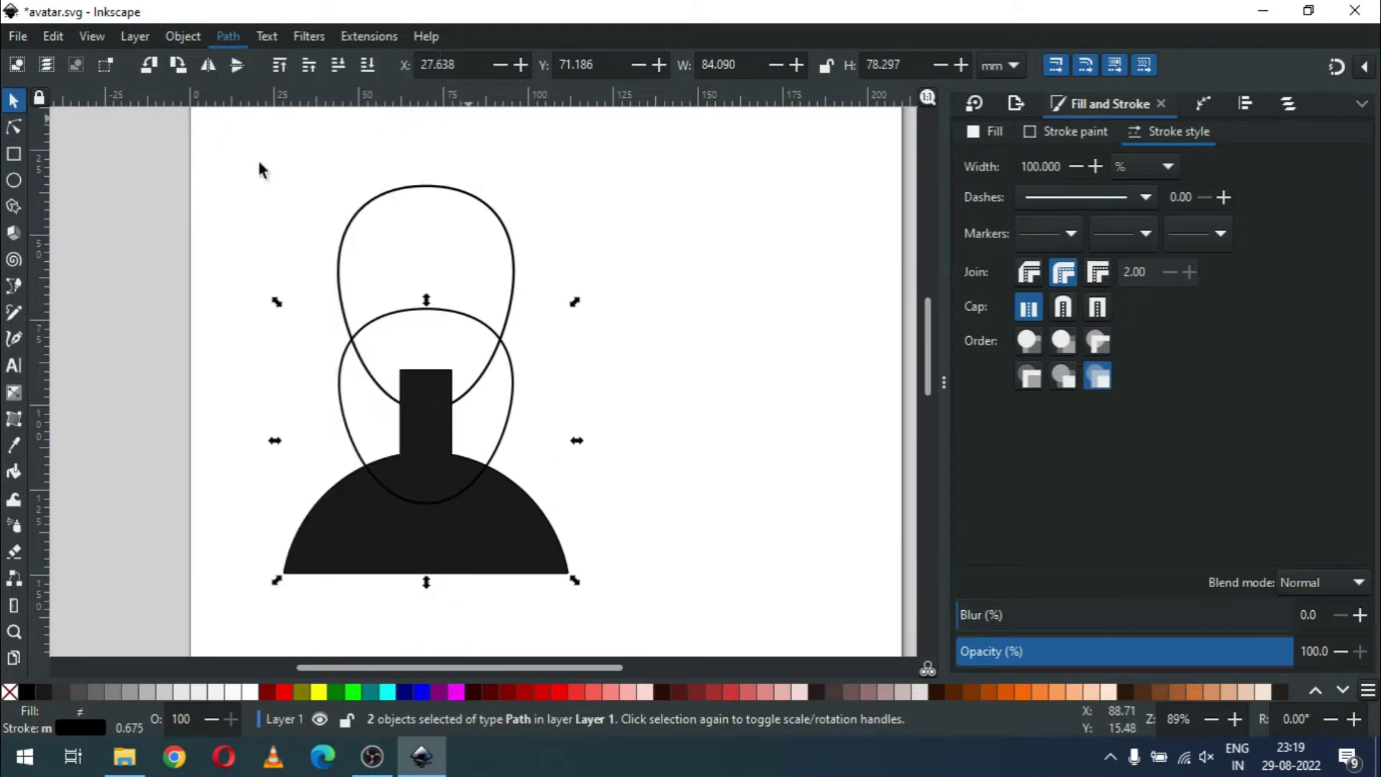
{"action": "left_click", "coordinate": [646, 386]}
{"action": "key", "text": "ctrl+s"}
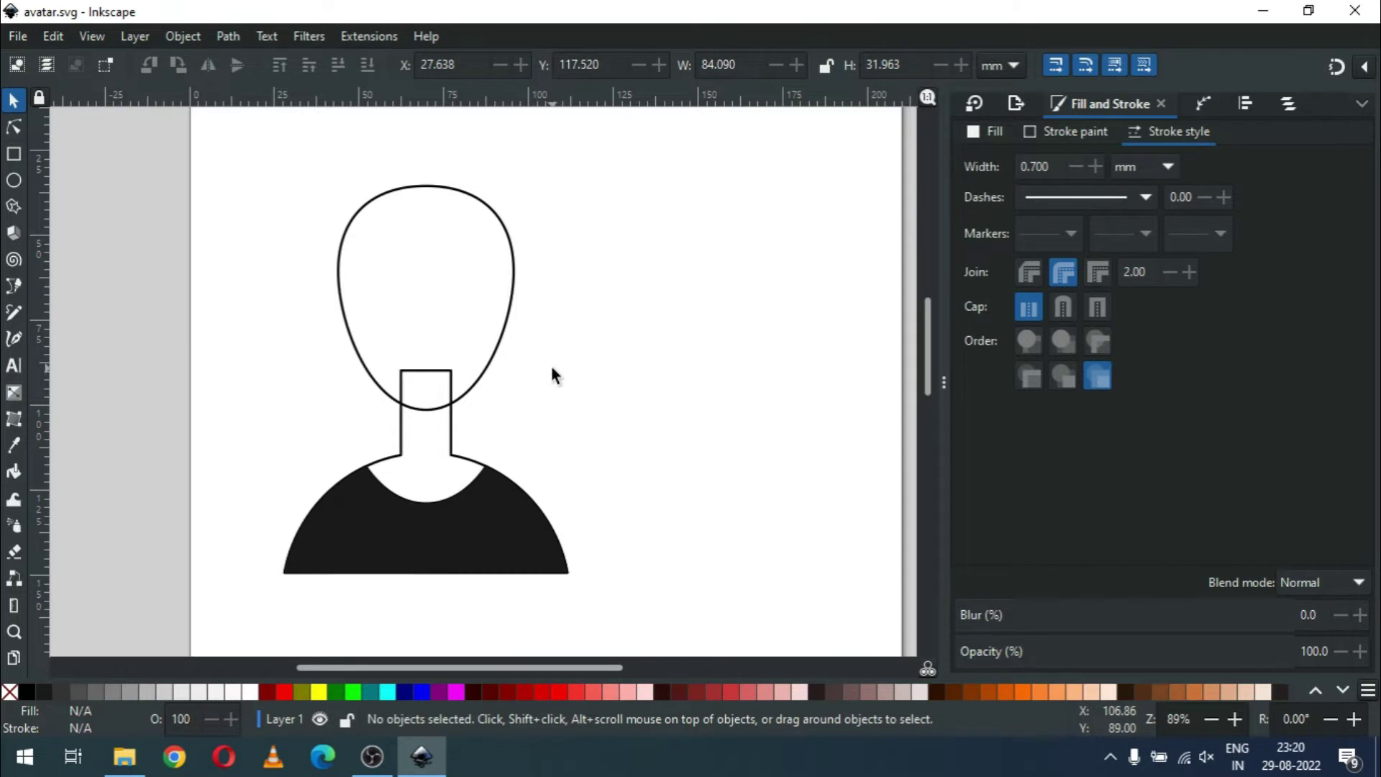
Step: Duplicate the body-and-neck shape and fill it with 80% gray
{"action": "left_click", "coordinate": [451, 463]}
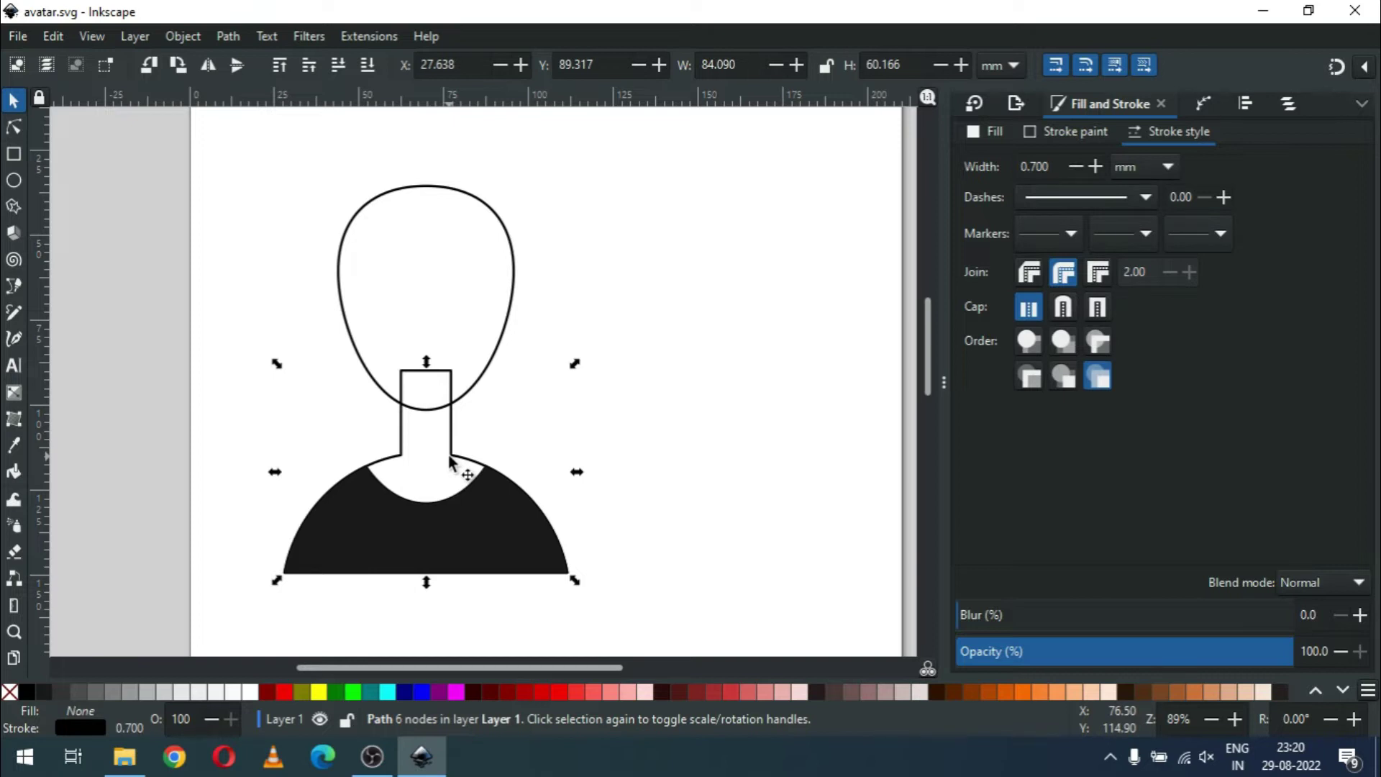
{"action": "right_click", "coordinate": [451, 463]}
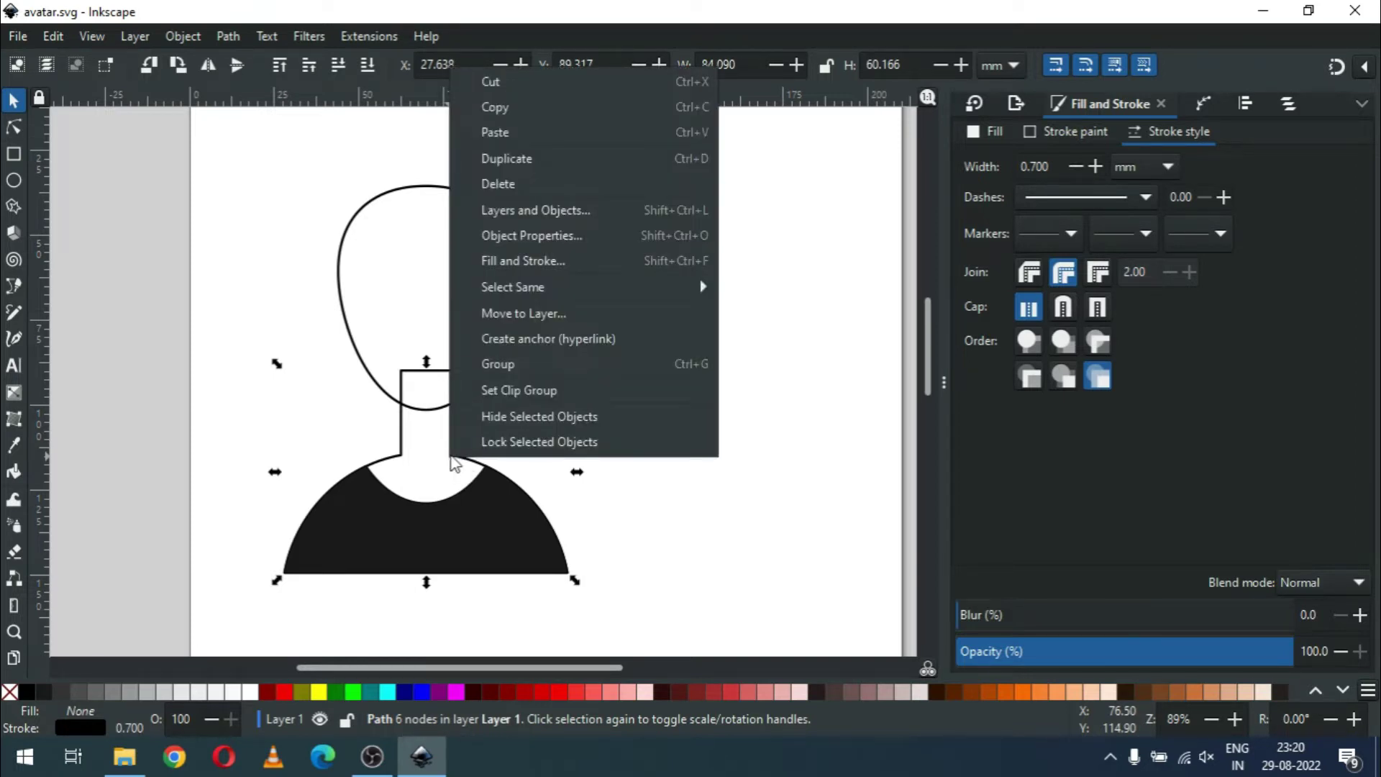
{"action": "left_click", "coordinate": [525, 158]}
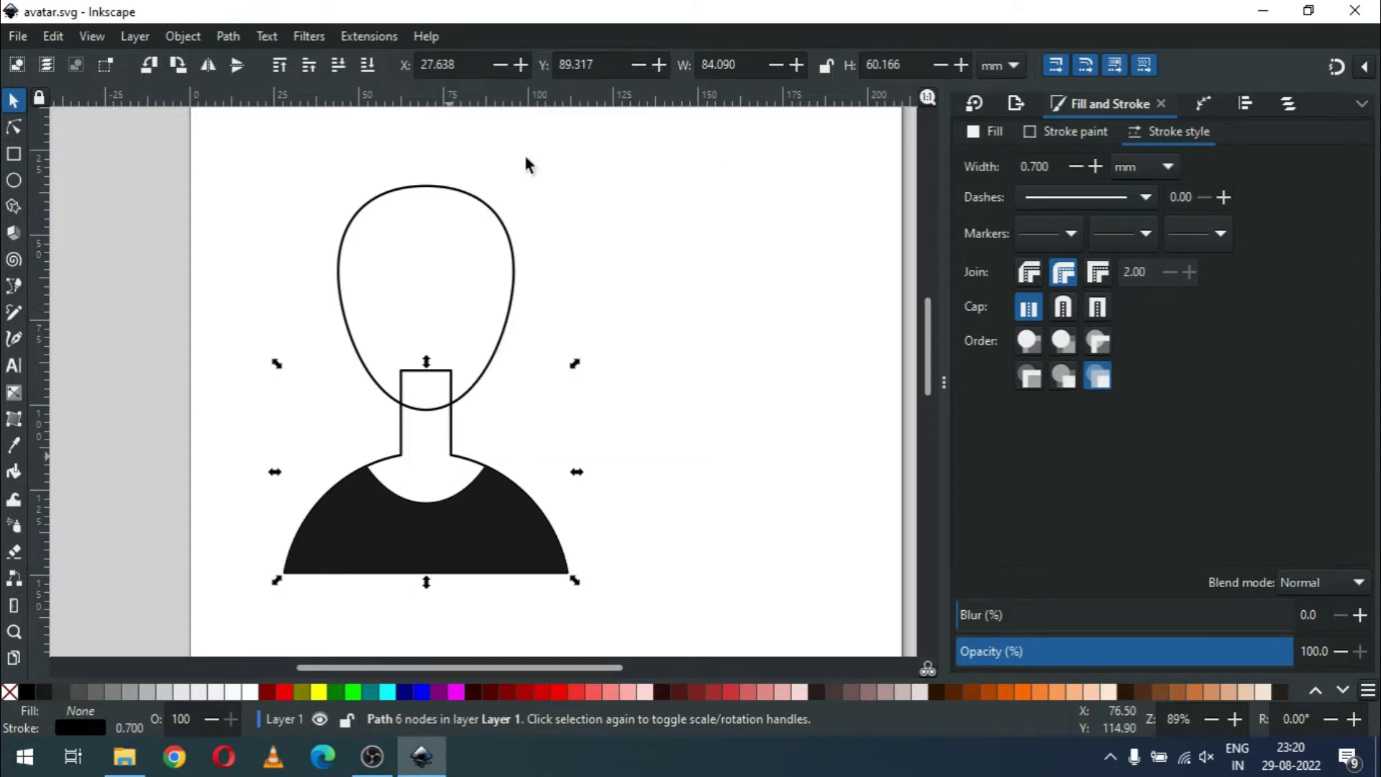
{"action": "left_click", "coordinate": [57, 688]}
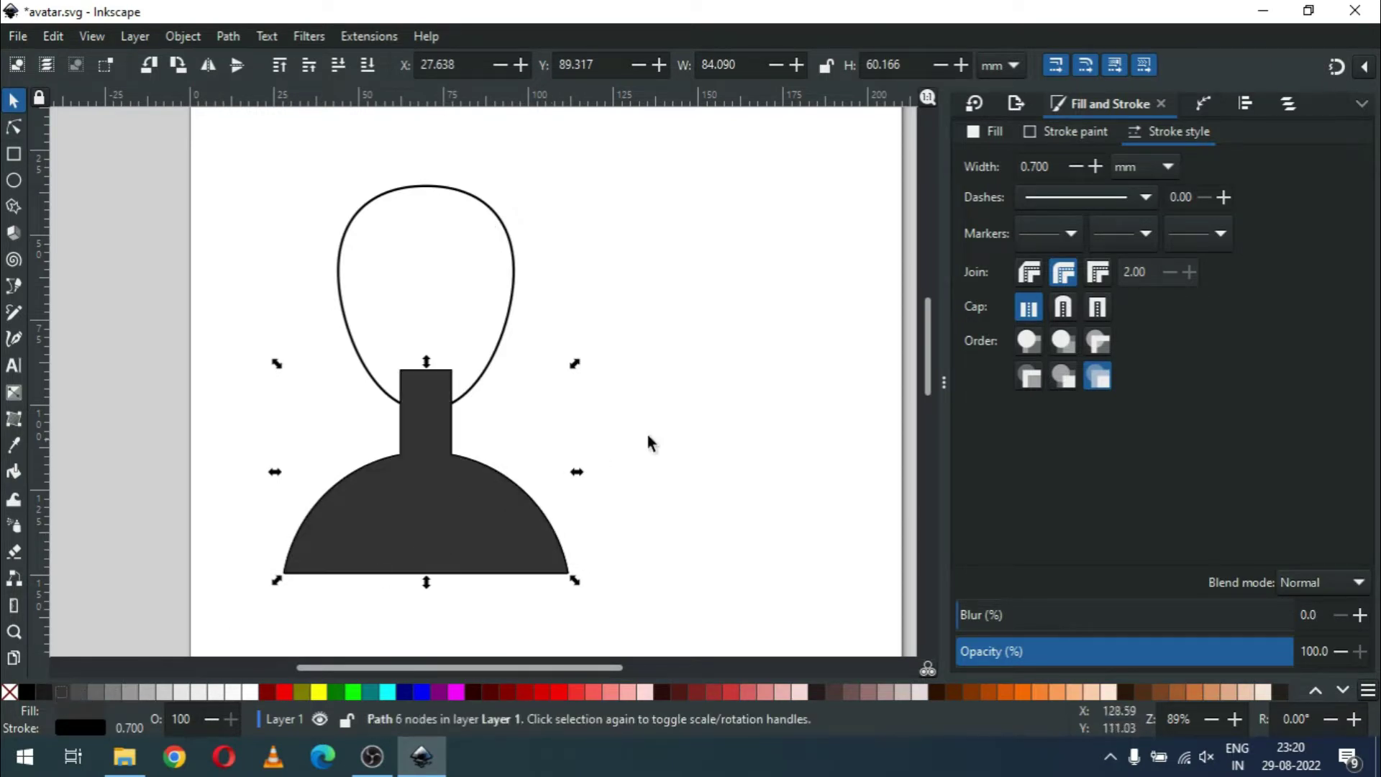
{"action": "left_click", "coordinate": [163, 343]}
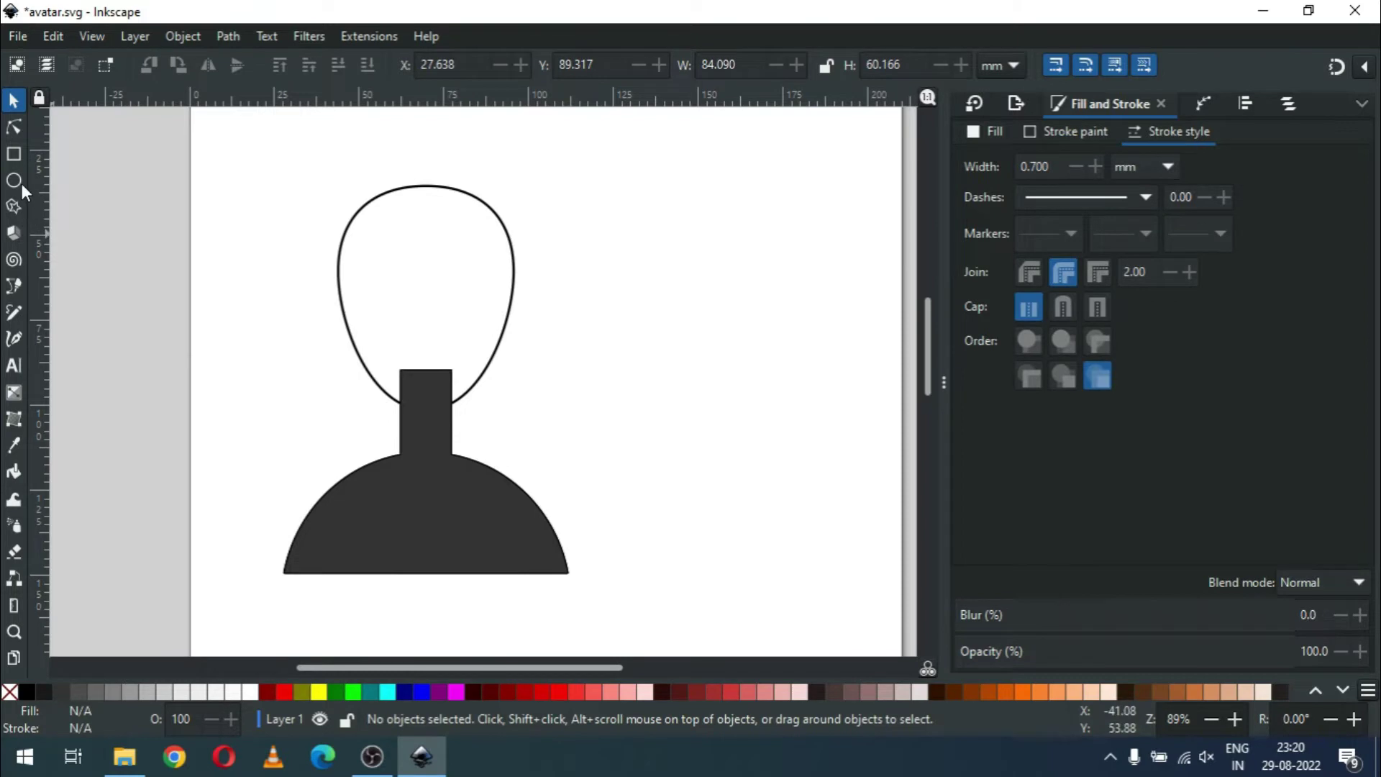
Step: Draw a rectangle beside the head and stretch it down over the body
{"action": "left_click", "coordinate": [16, 156]}
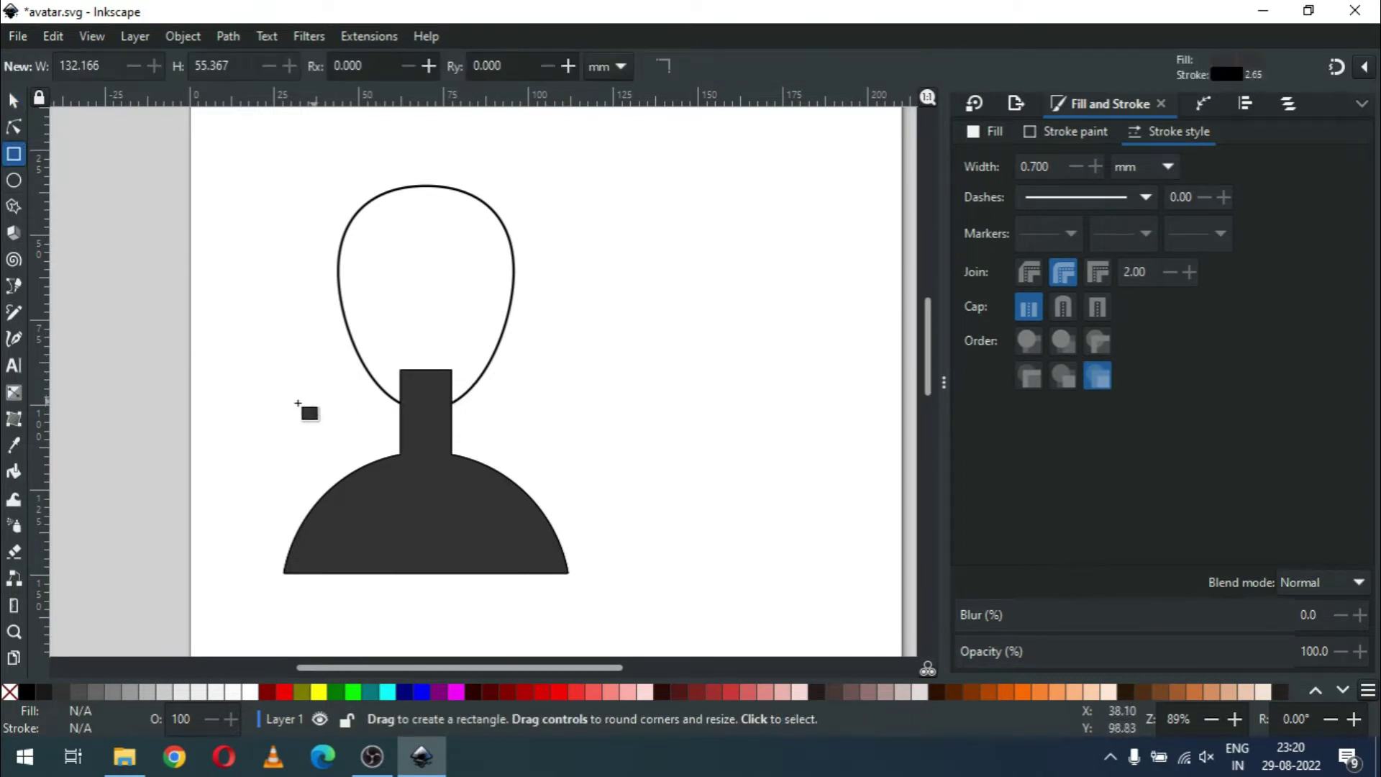
{"action": "left_click_drag", "start_coordinate": [602, 354], "coordinate": [717, 454]}
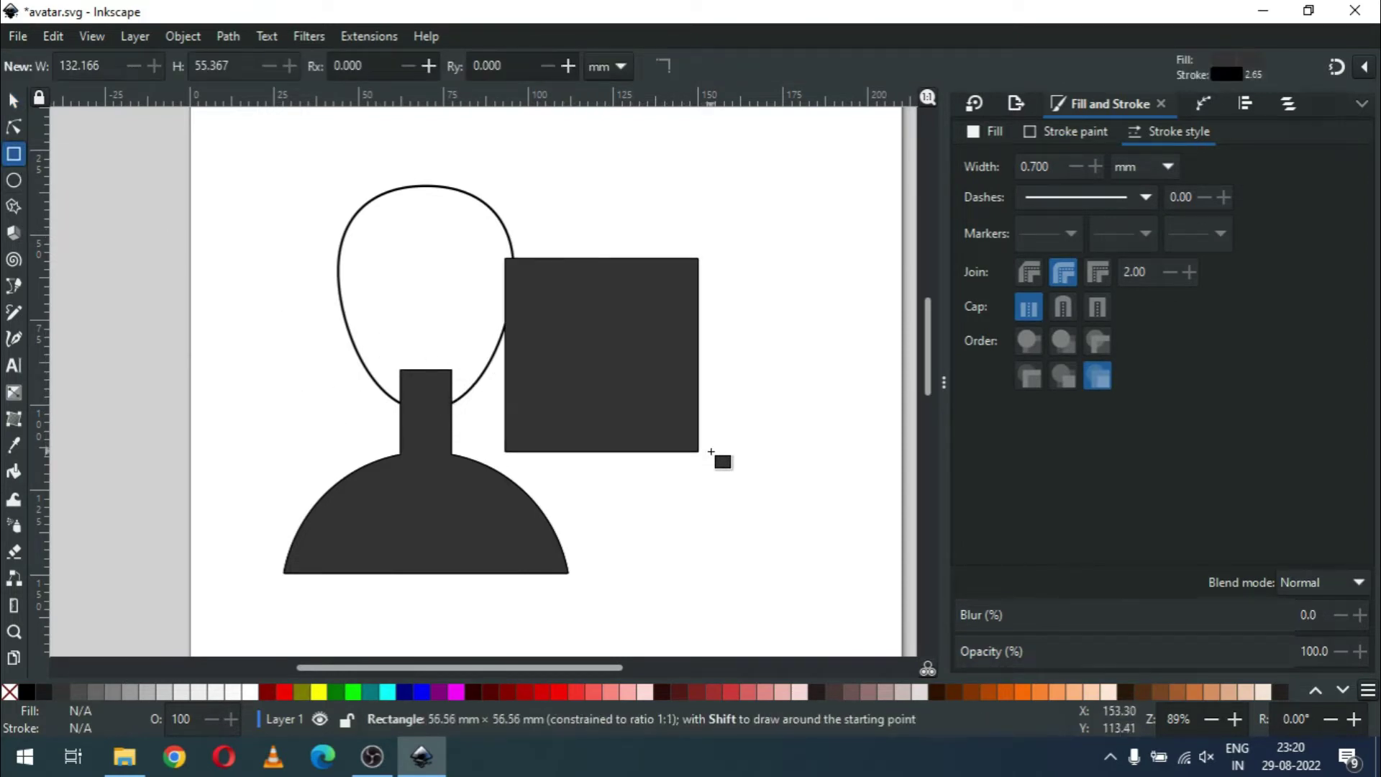
{"action": "left_click", "coordinate": [13, 100]}
{"action": "mouse_move", "coordinate": [595, 370]}
{"action": "left_mouse_down"}
{"action": "mouse_move", "coordinate": [507, 476]}
{"action": "mouse_move", "coordinate": [490, 523]}
{"action": "mouse_move", "coordinate": [597, 532]}
{"action": "left_mouse_up"}
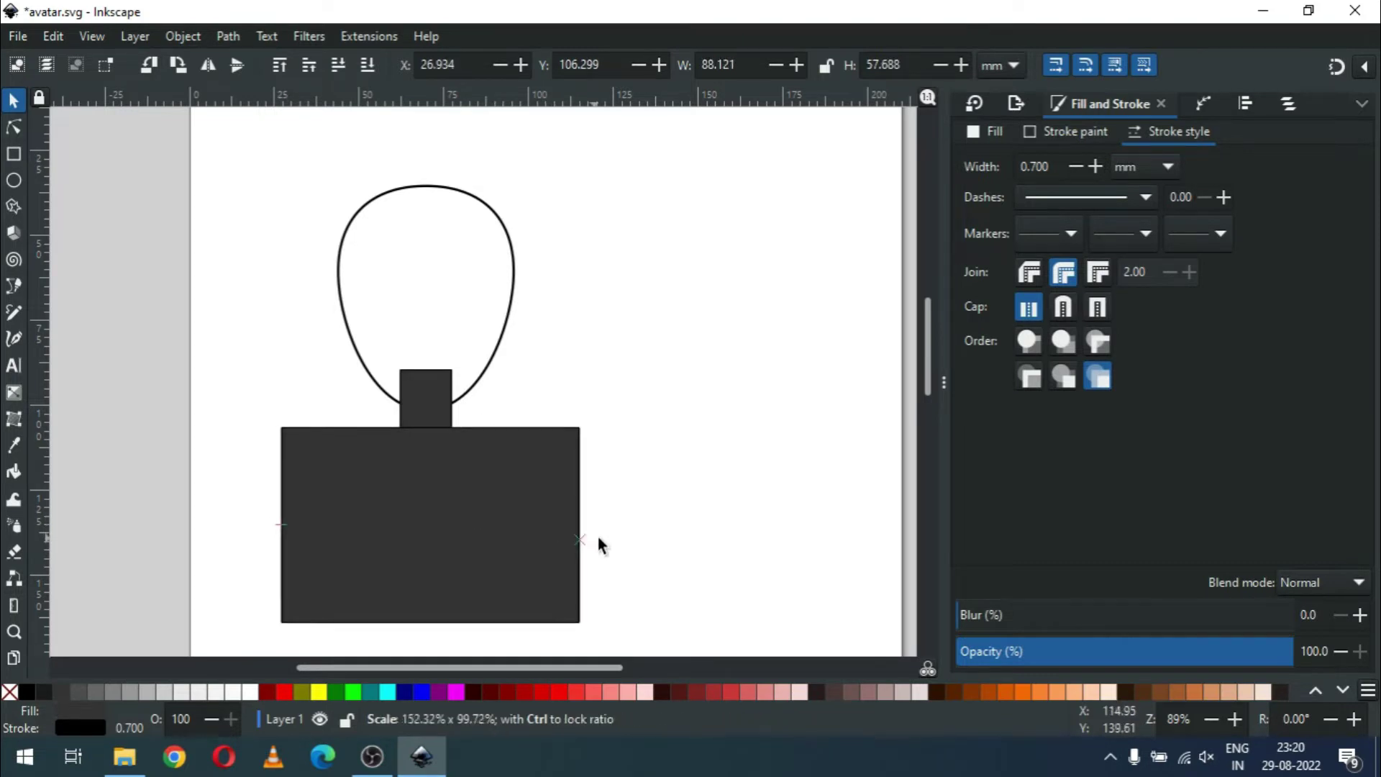
Step: Subtract the rectangle from the dark body copy with Path > Difference, then zoom onto the neck
{"action": "left_click", "coordinate": [440, 394], "text": "shift"}
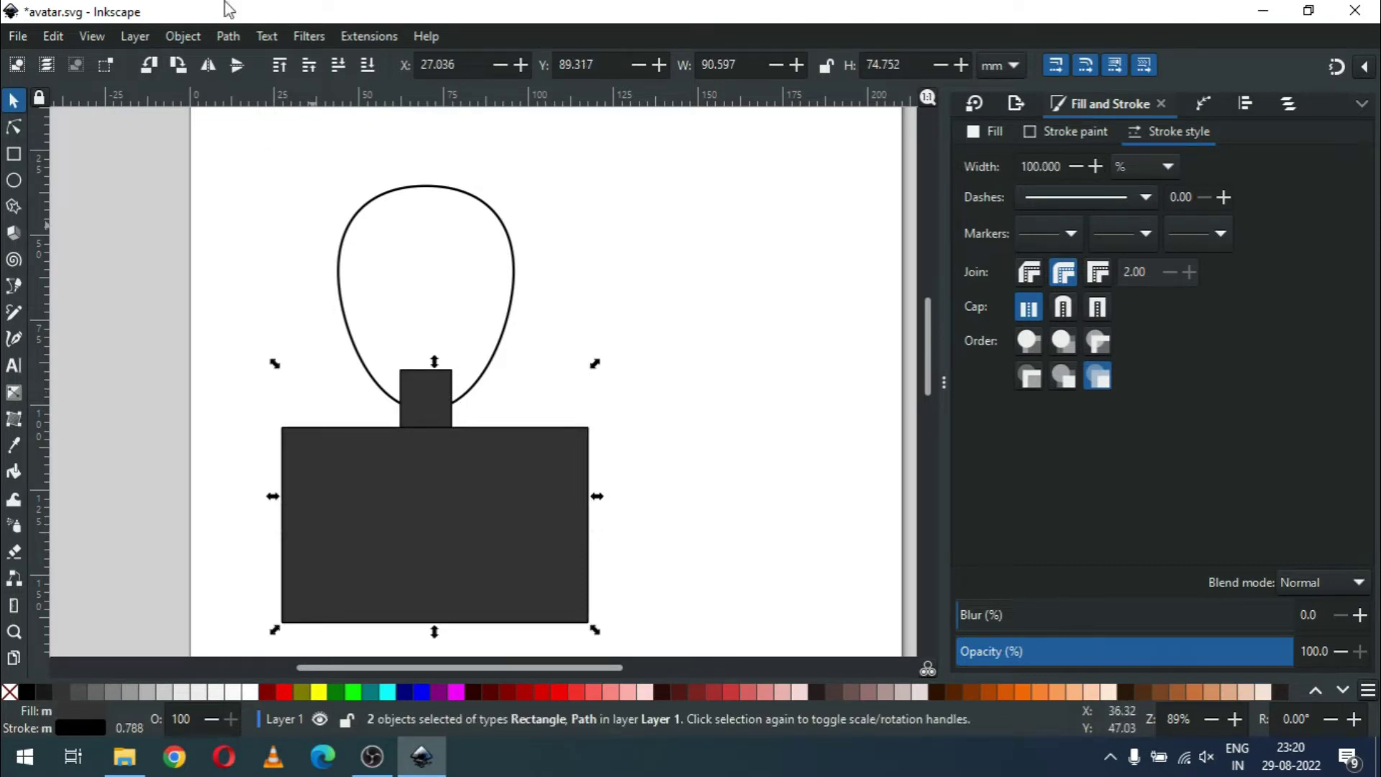
{"action": "left_click", "coordinate": [229, 36]}
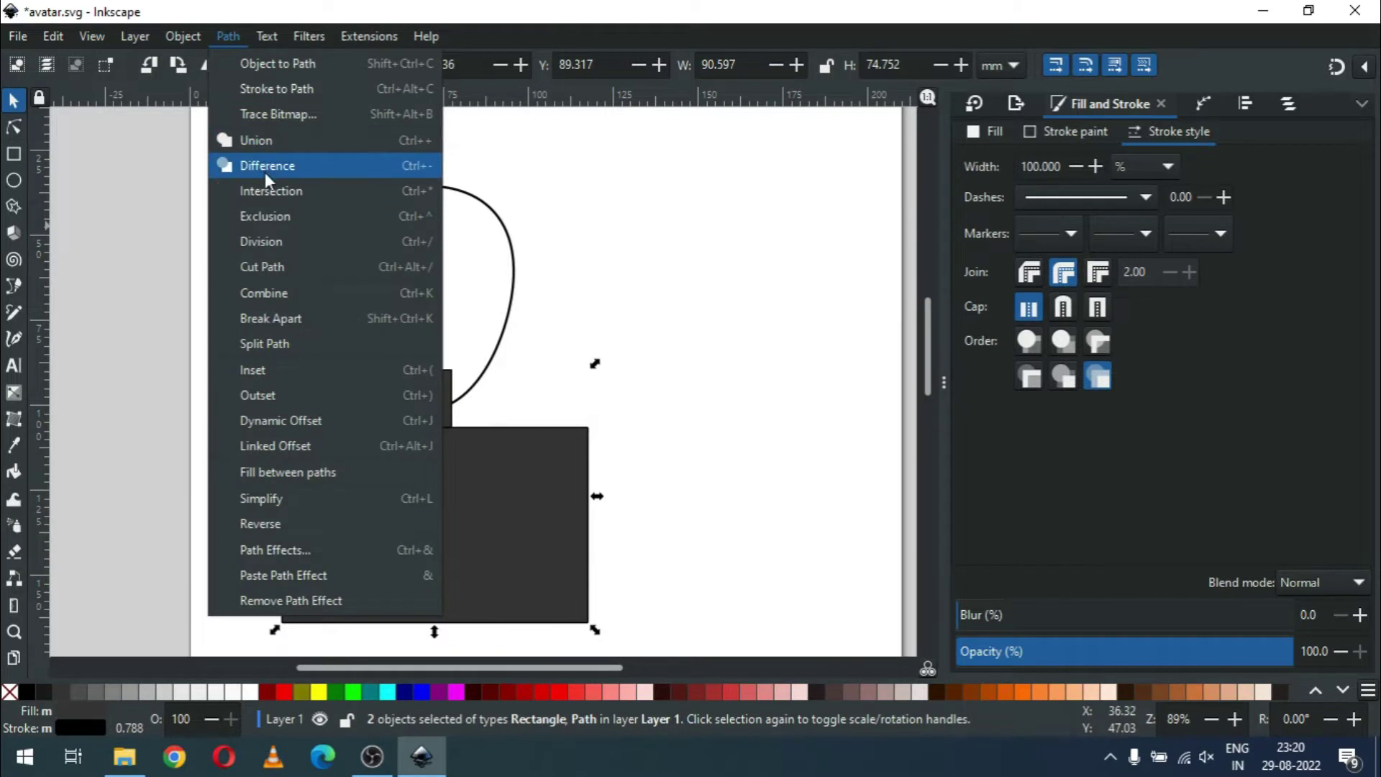
{"action": "left_click", "coordinate": [266, 175]}
{"action": "left_click", "coordinate": [695, 413]}
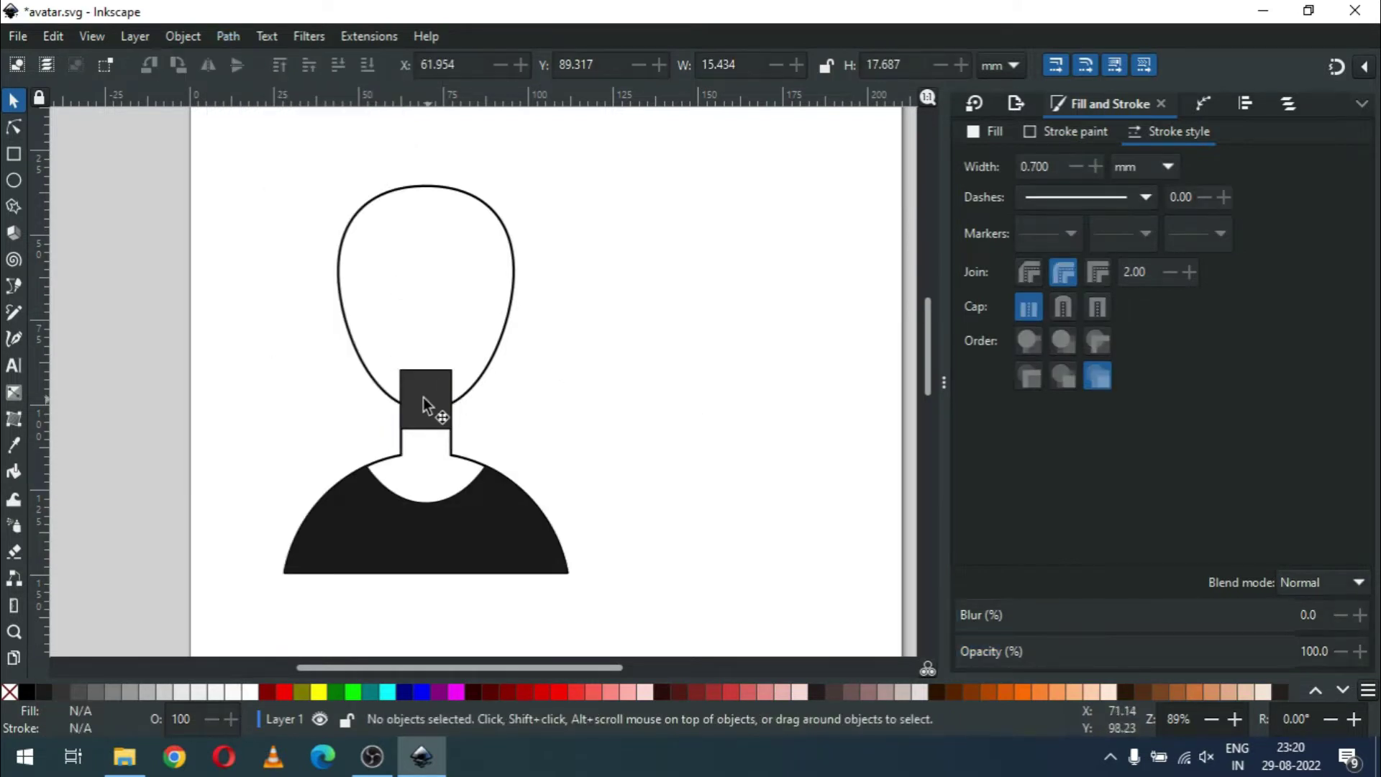
{"action": "key", "text": "z"}
{"action": "left_click_drag", "start_coordinate": [345, 351], "coordinate": [572, 504]}
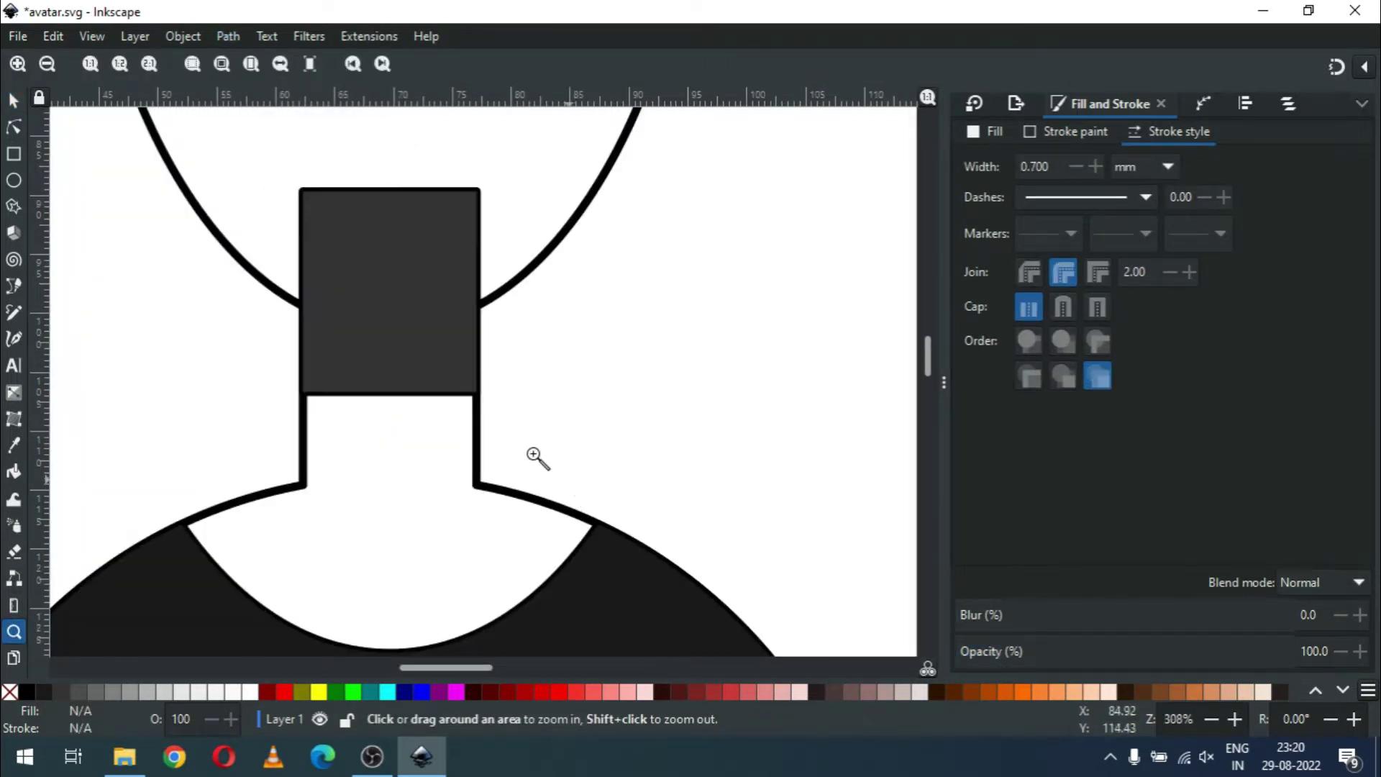
Step: Drag the dark neck square's lower-left node up into a slanted shadow
{"action": "left_click", "coordinate": [14, 128]}
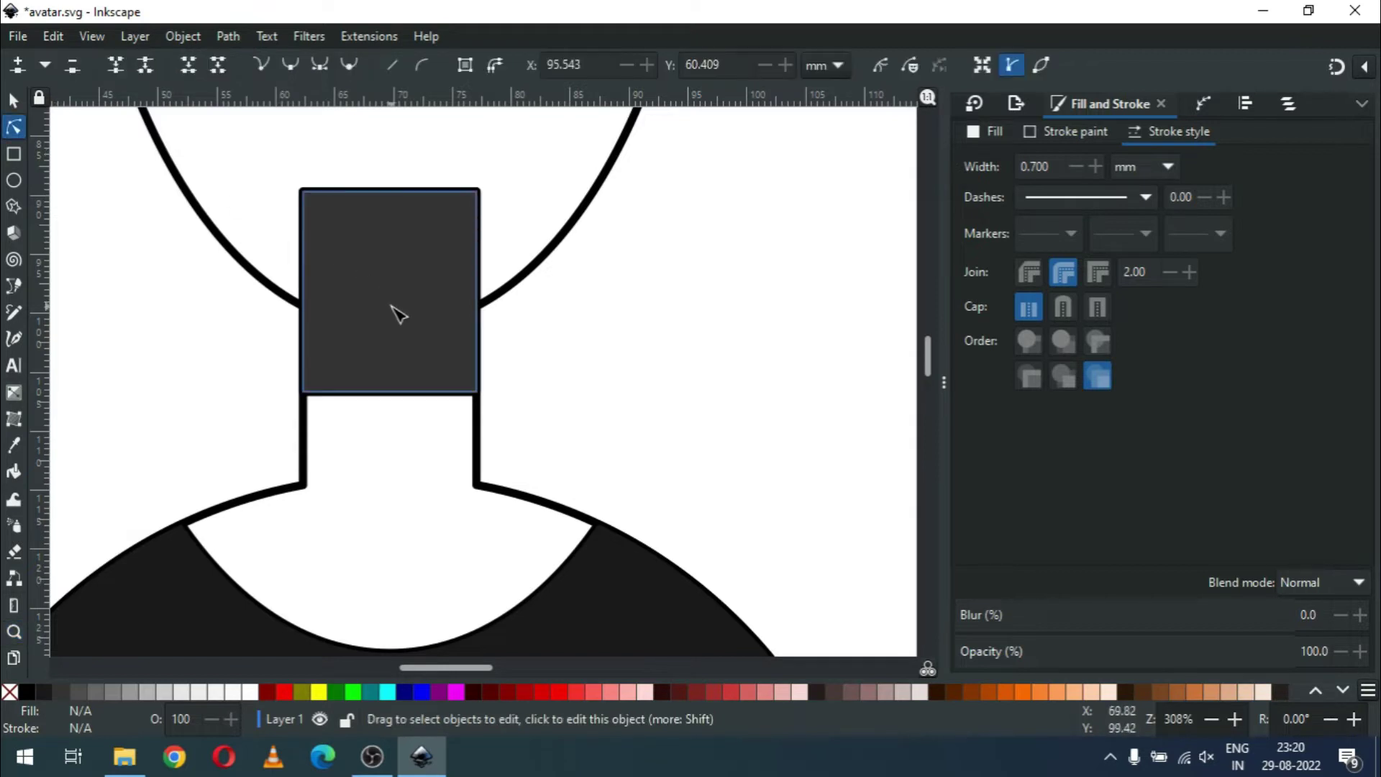
{"action": "left_click", "coordinate": [333, 345]}
{"action": "left_click_drag", "start_coordinate": [307, 397], "coordinate": [314, 304]}
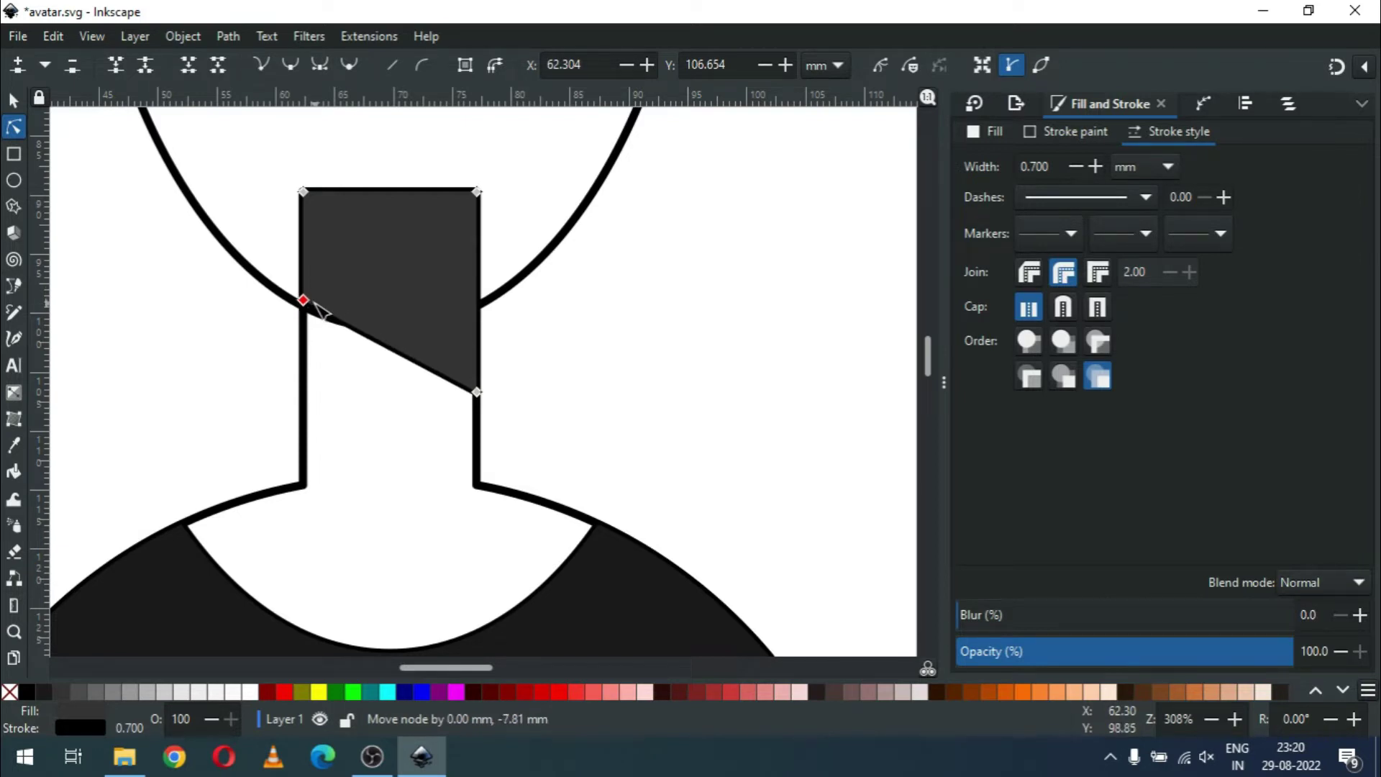
{"action": "left_click", "coordinate": [13, 100]}
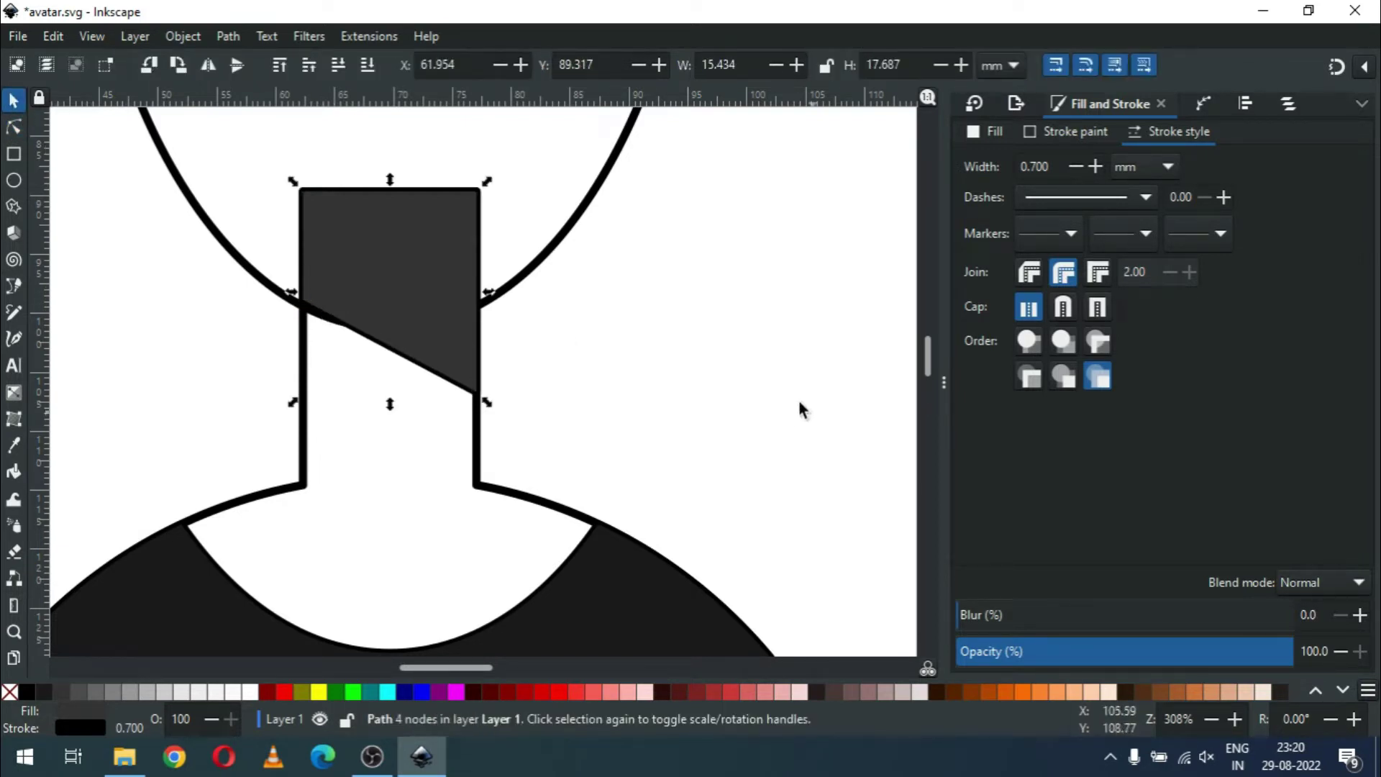
{"action": "left_click", "coordinate": [613, 363]}
Step: Remove the black outline from the slanted neck shadow
{"action": "key", "text": "minus"}
{"action": "key", "text": "minus"}
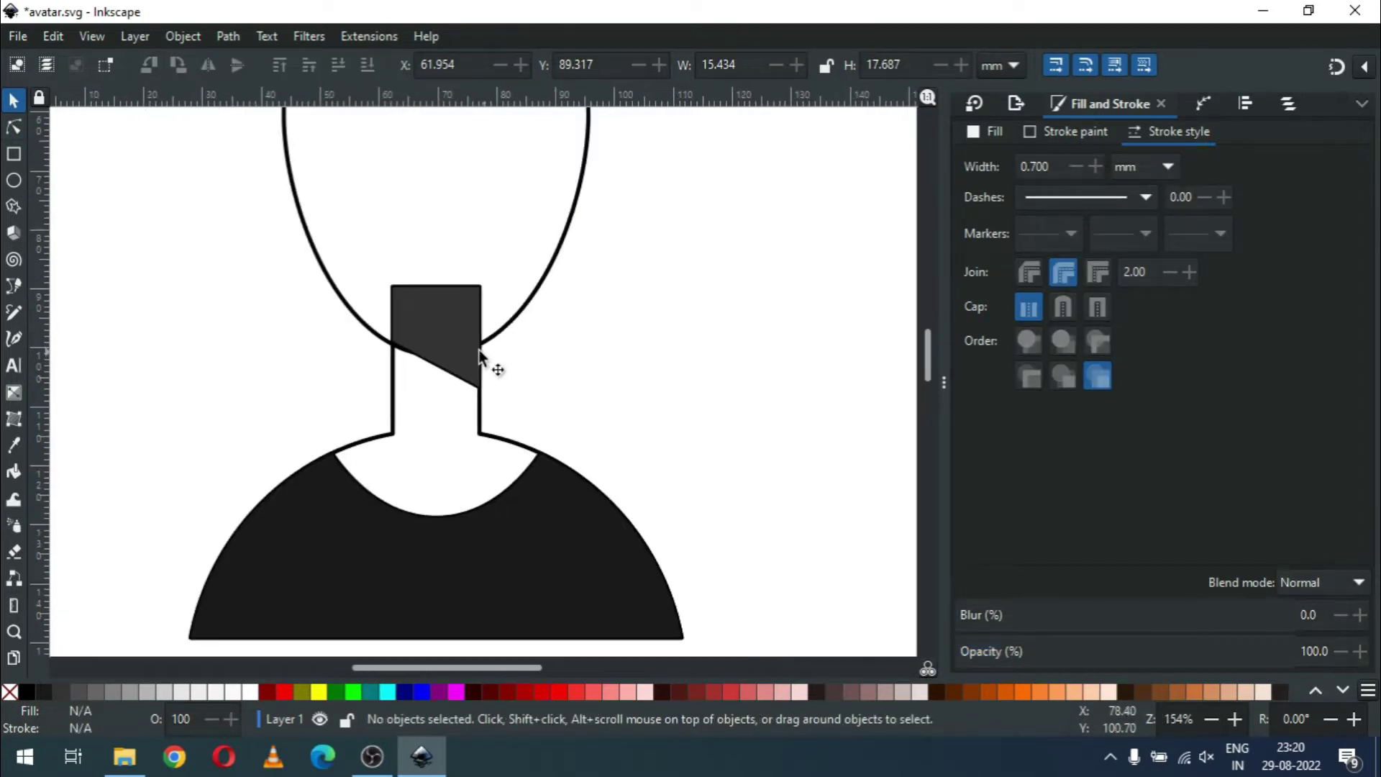
{"action": "left_click", "coordinate": [446, 325]}
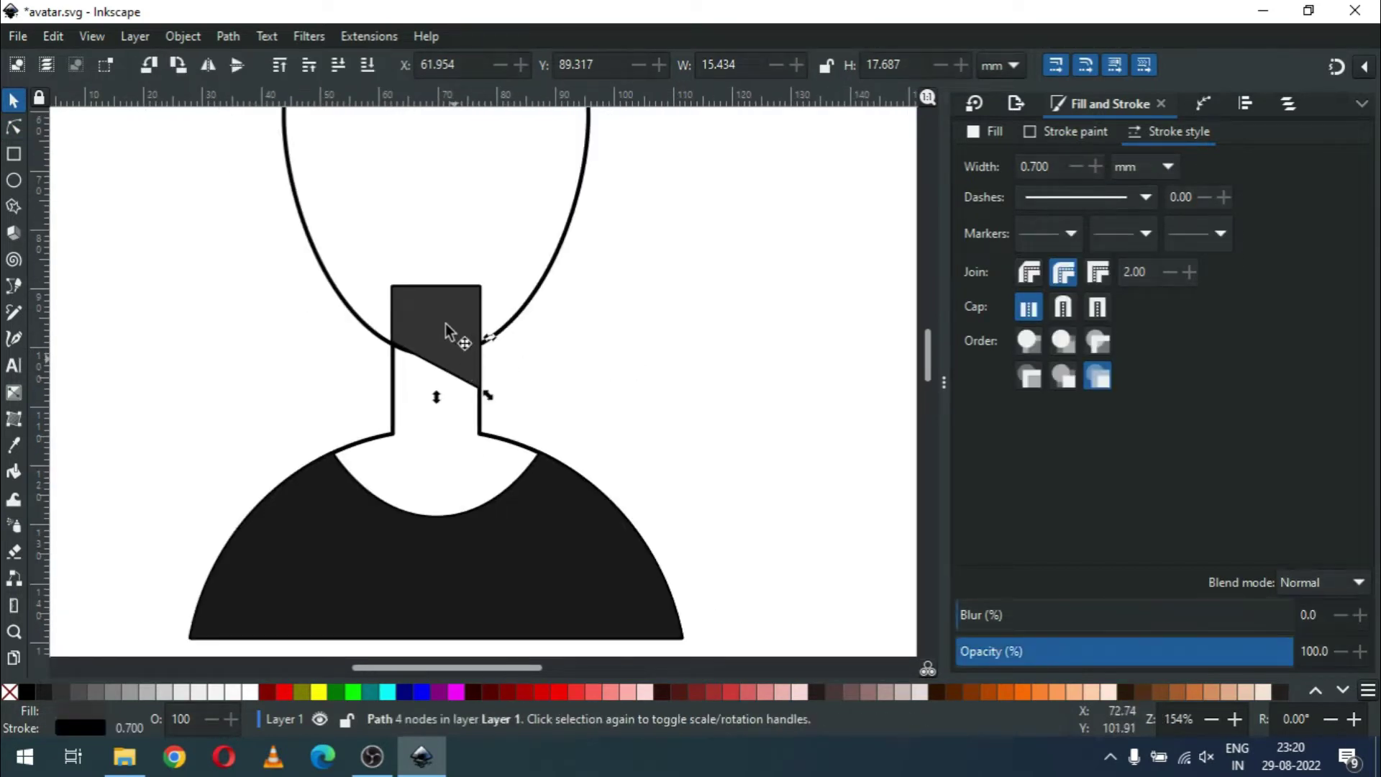
{"action": "left_click", "coordinate": [10, 693], "text": "shift"}
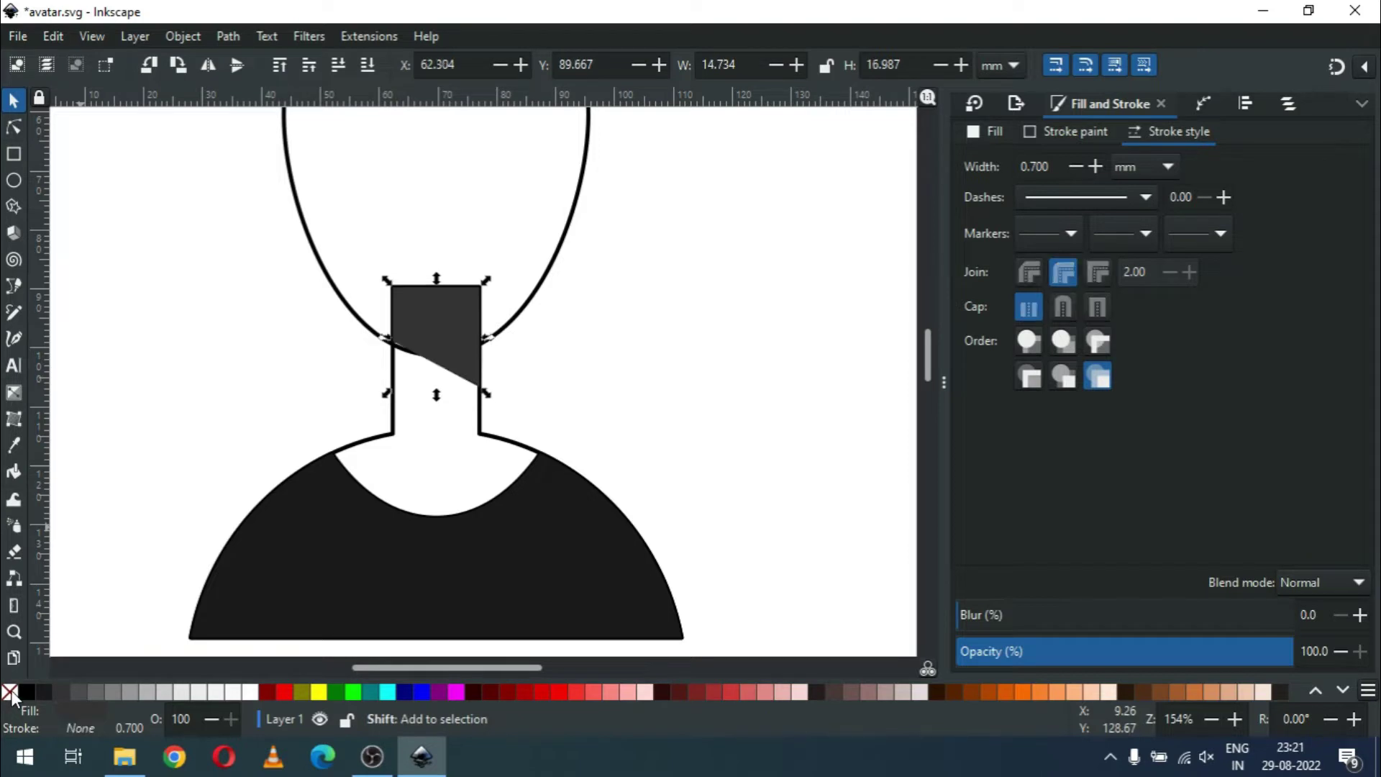
{"action": "key", "text": "Escape"}
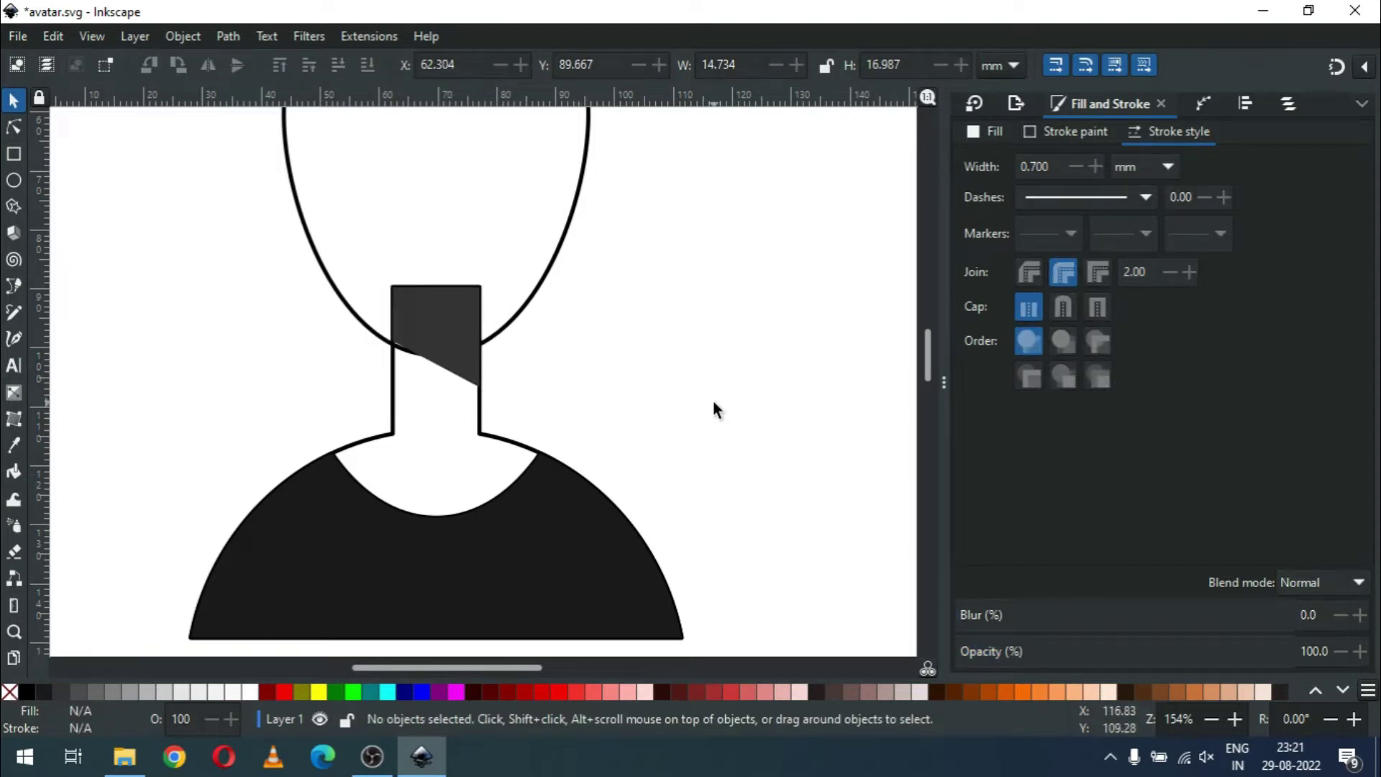
{"action": "key", "text": "minus"}
{"action": "left_click", "coordinate": [527, 271]}
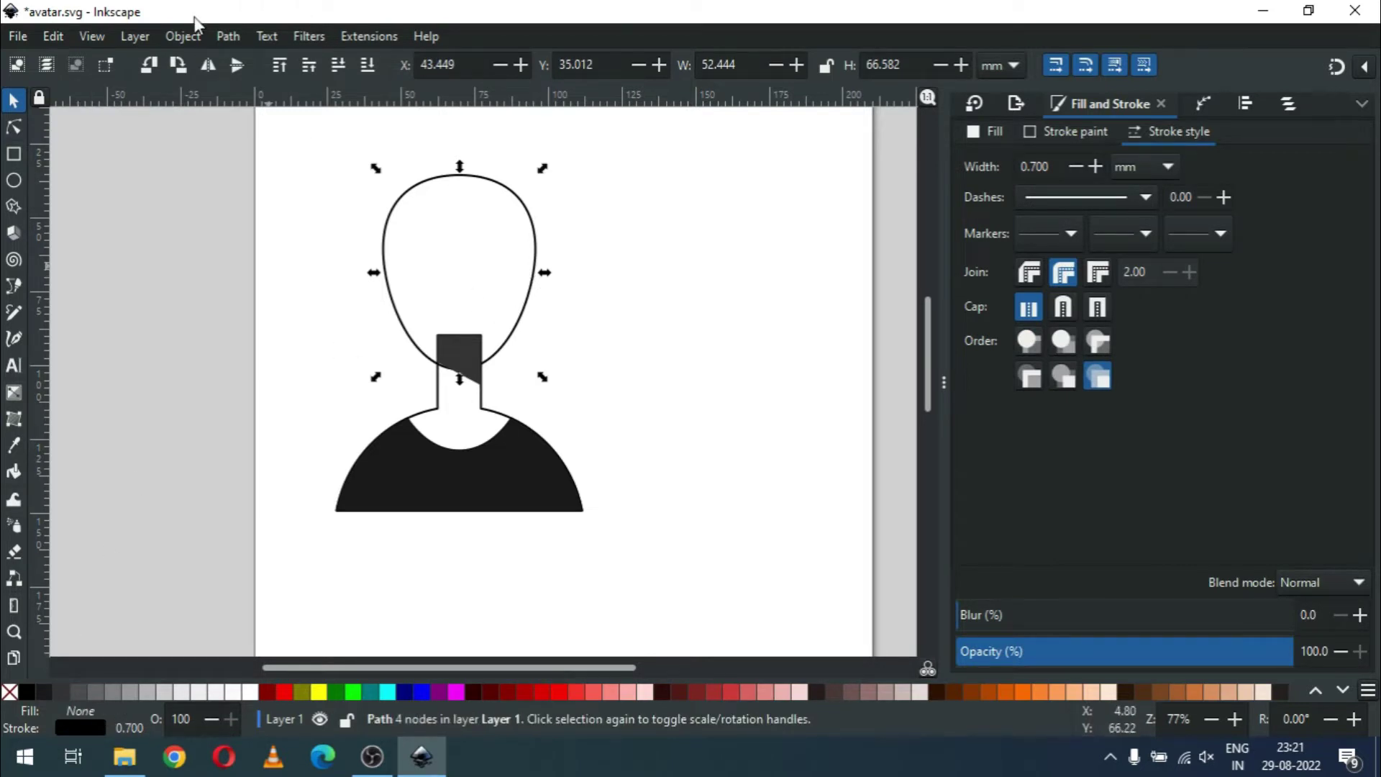
Step: Raise the head above the neck shadow, fill it white, and save with Ctrl+S
{"action": "left_click", "coordinate": [183, 36]}
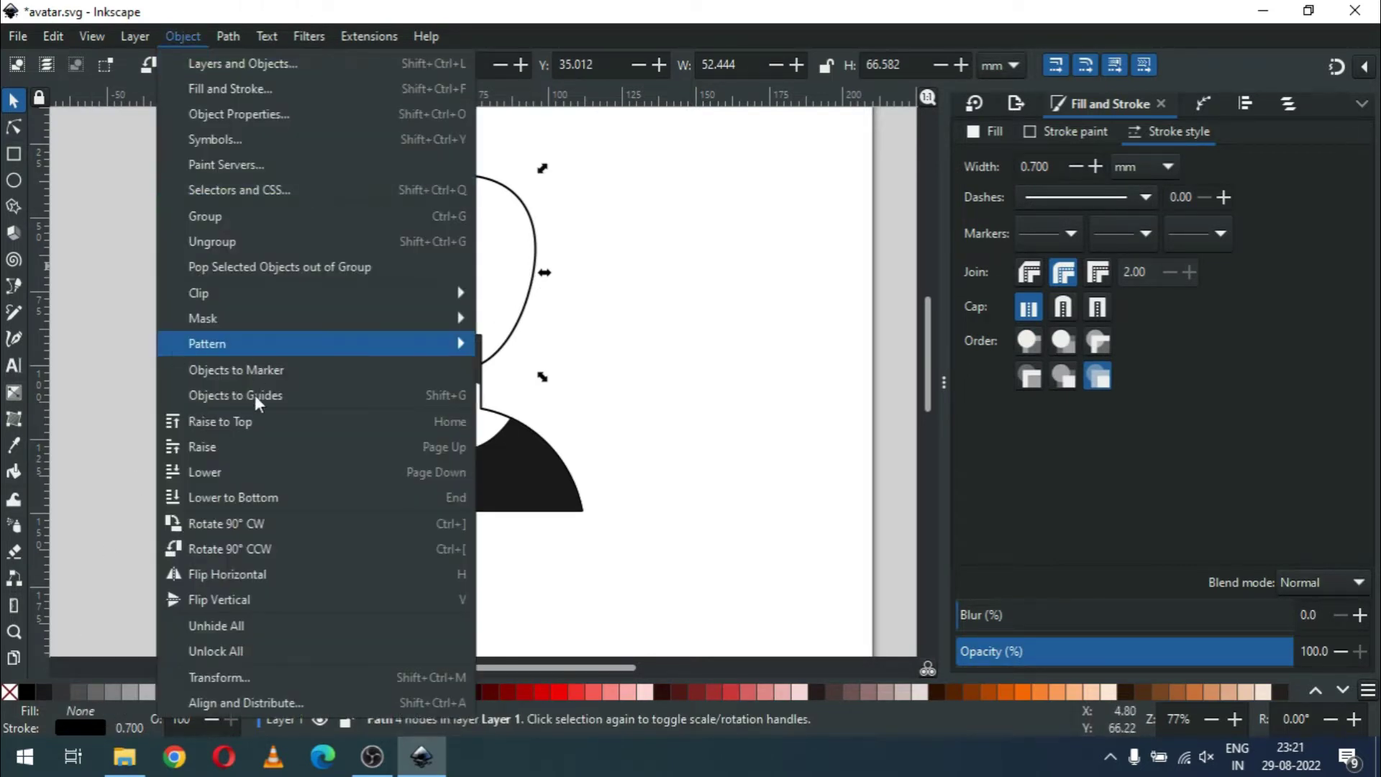
{"action": "left_click", "coordinate": [254, 415]}
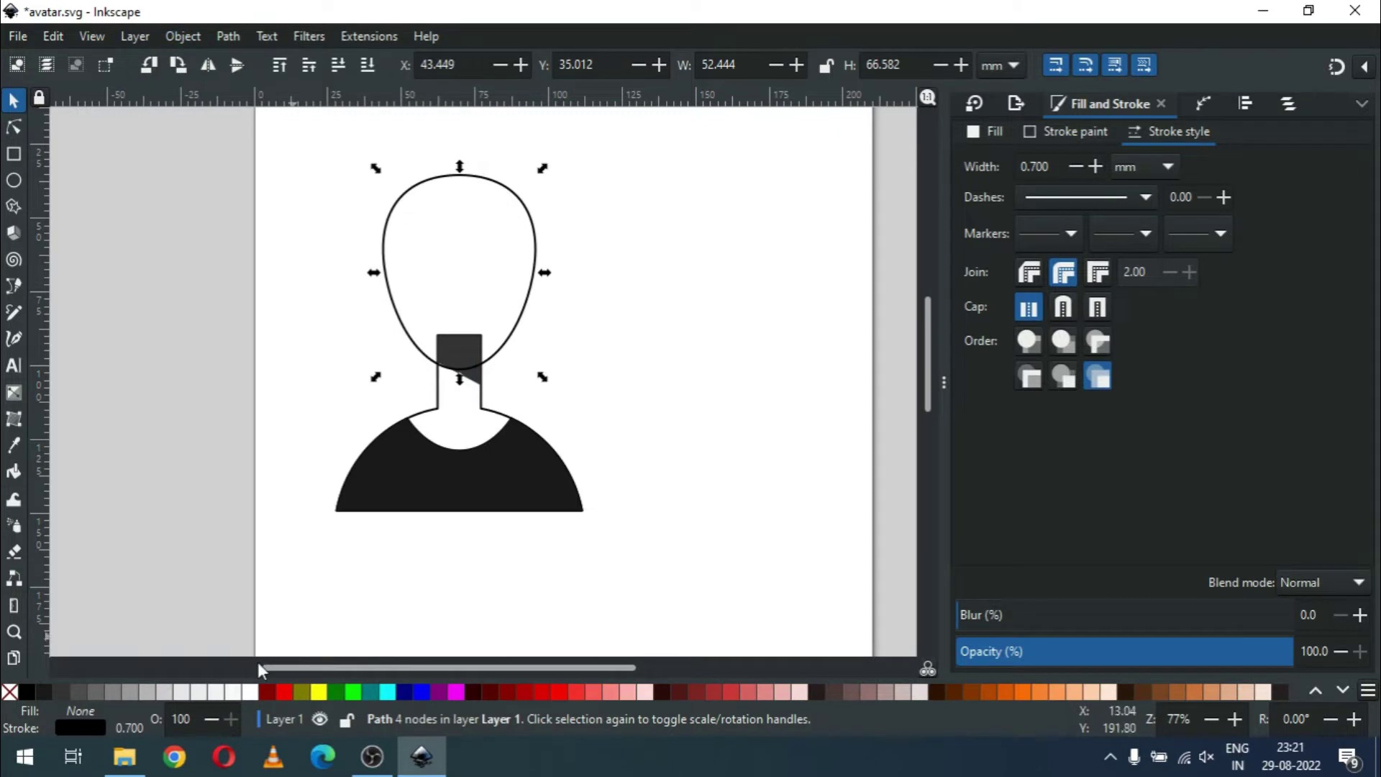
{"action": "left_click", "coordinate": [252, 689]}
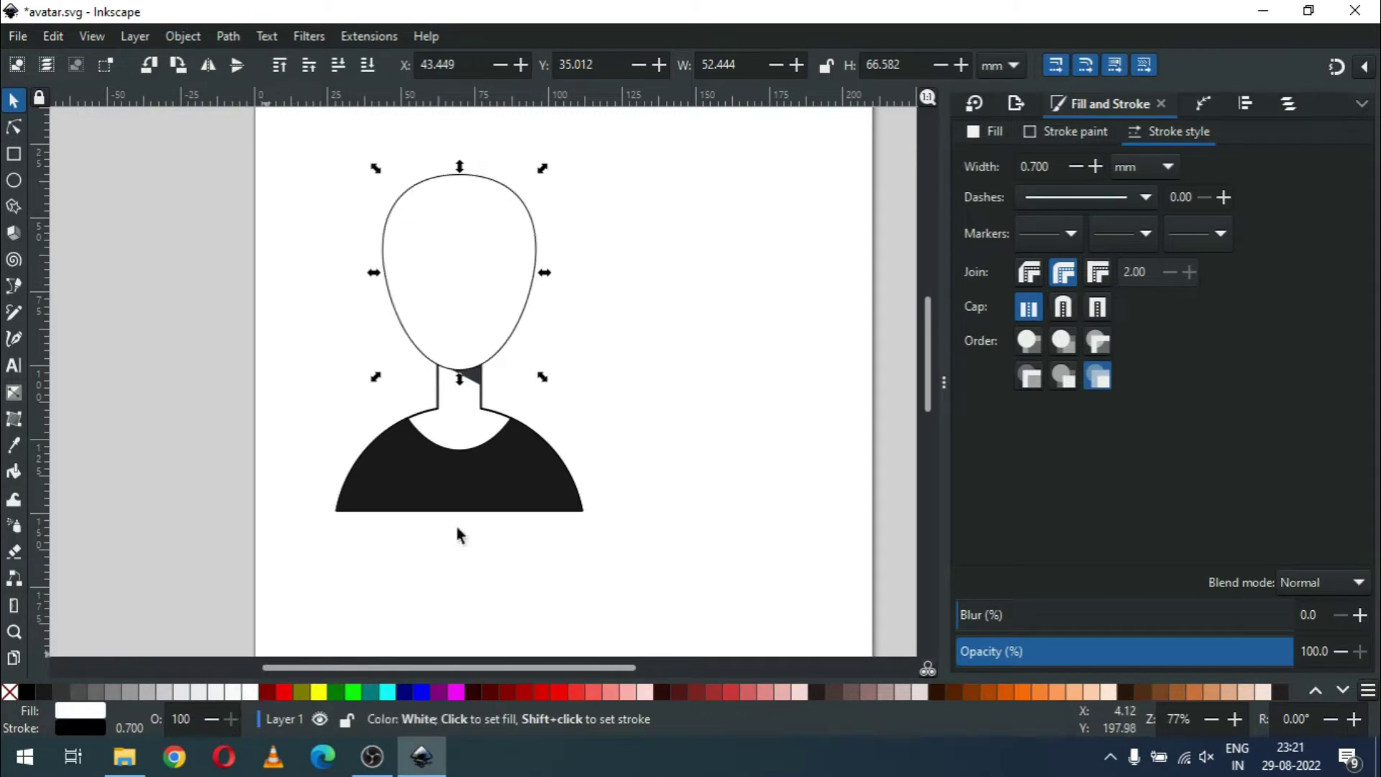
{"action": "left_click", "coordinate": [667, 357]}
{"action": "key", "text": "ctrl+s"}
{"action": "key", "text": "ctrl+s"}
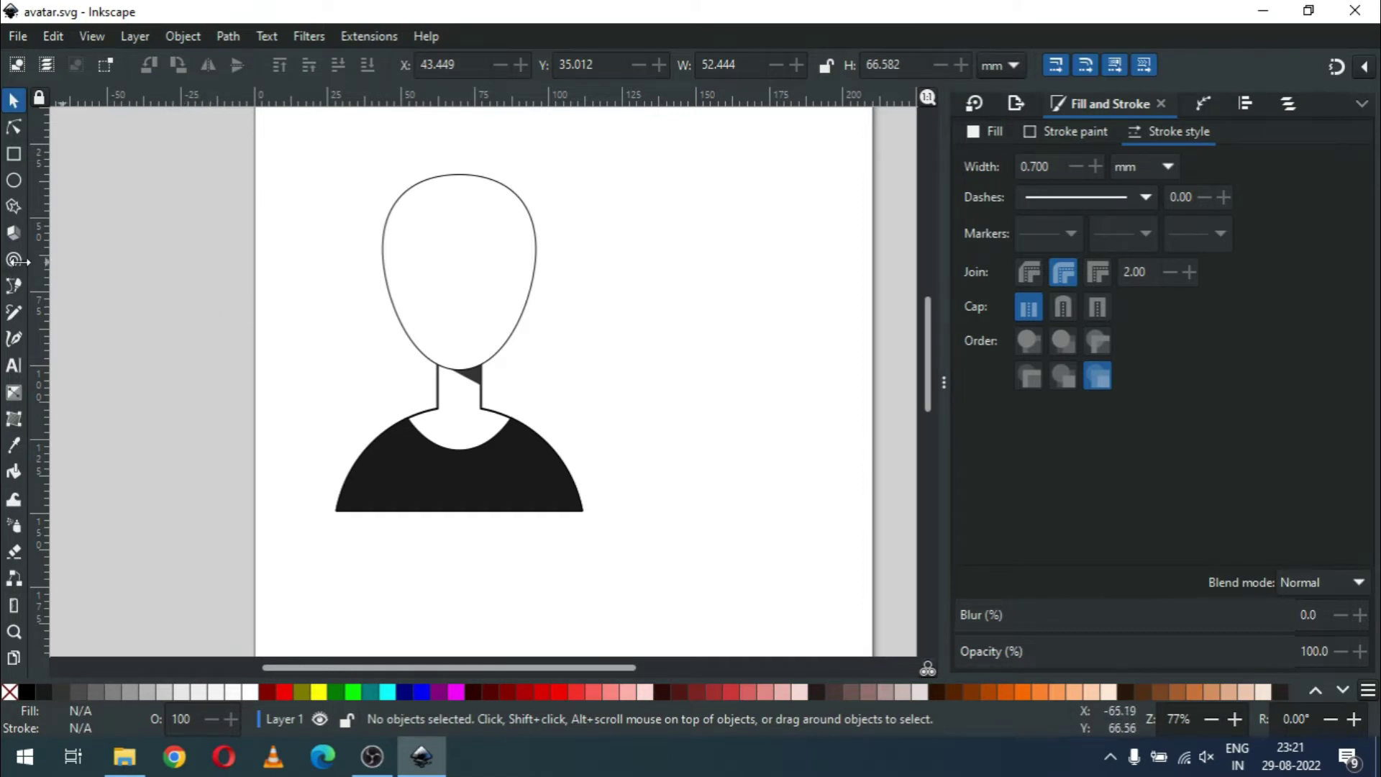
{"action": "left_click", "coordinate": [535, 240]}
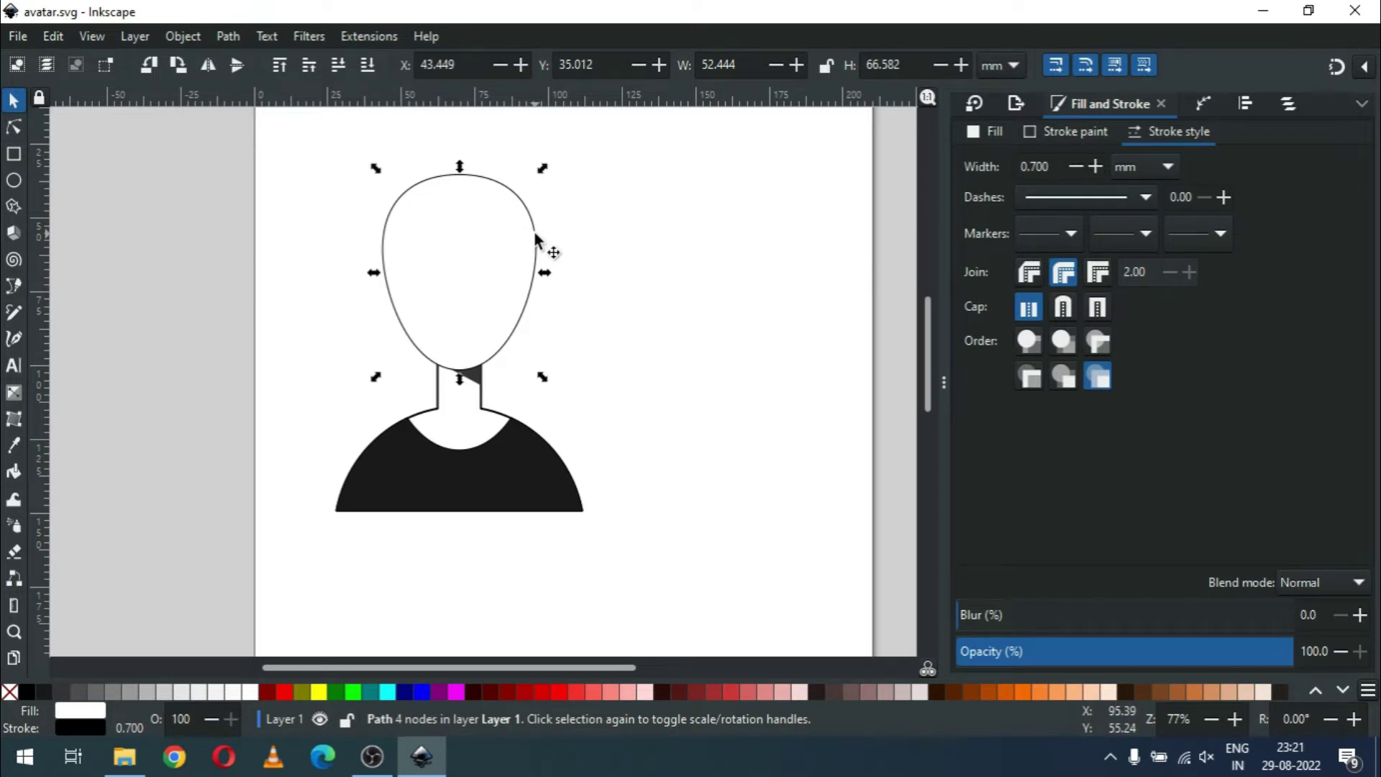
Step: Duplicate the head shape and fill the copy black
{"action": "right_click", "coordinate": [535, 238]}
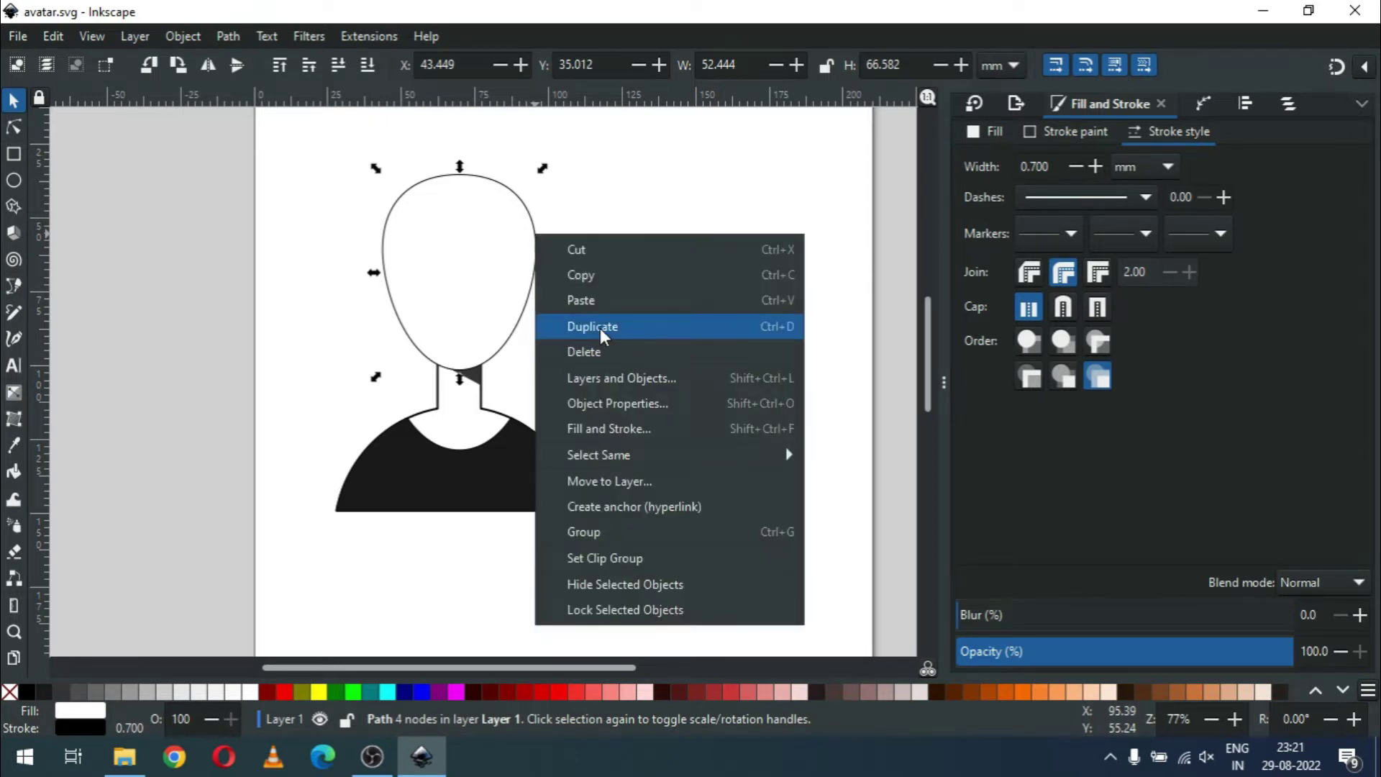
{"action": "left_click", "coordinate": [600, 328]}
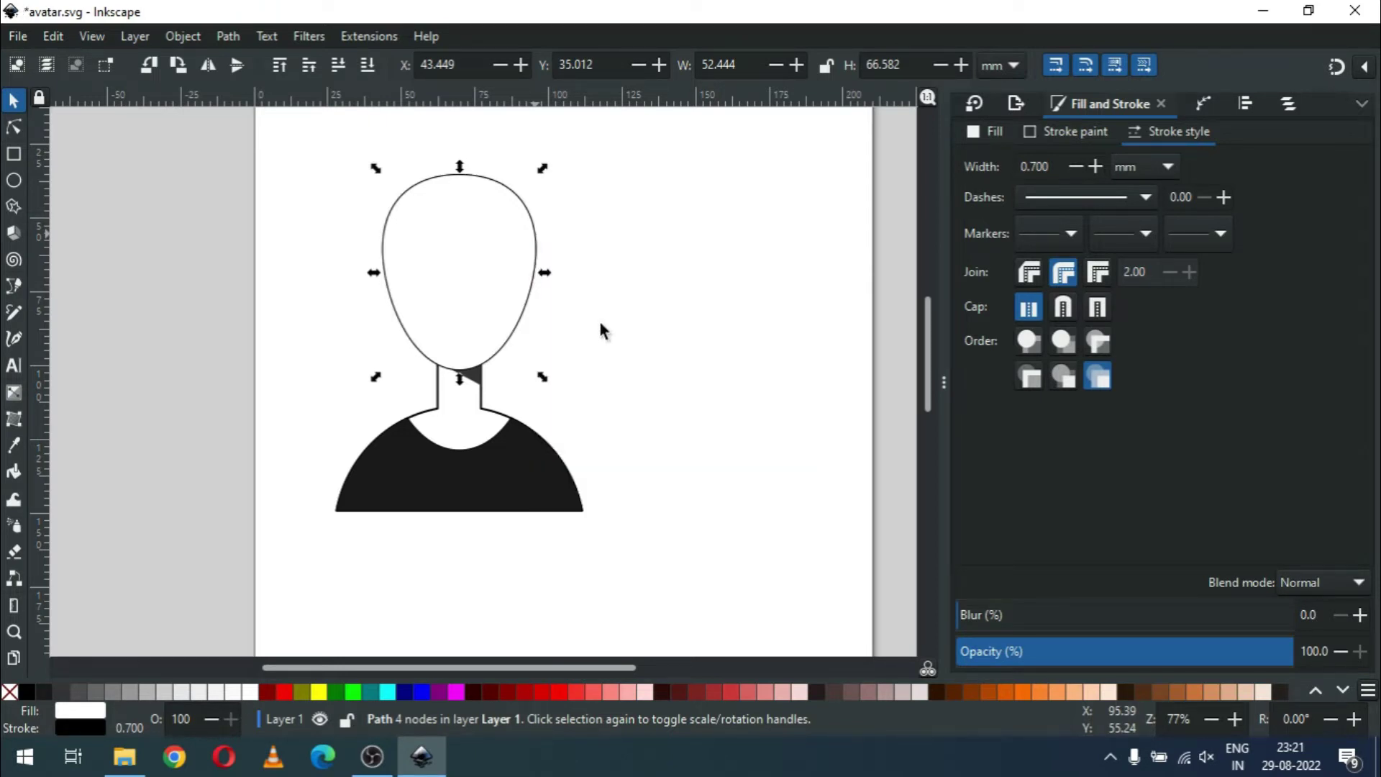
{"action": "left_click", "coordinate": [24, 694]}
{"action": "left_click", "coordinate": [695, 392]}
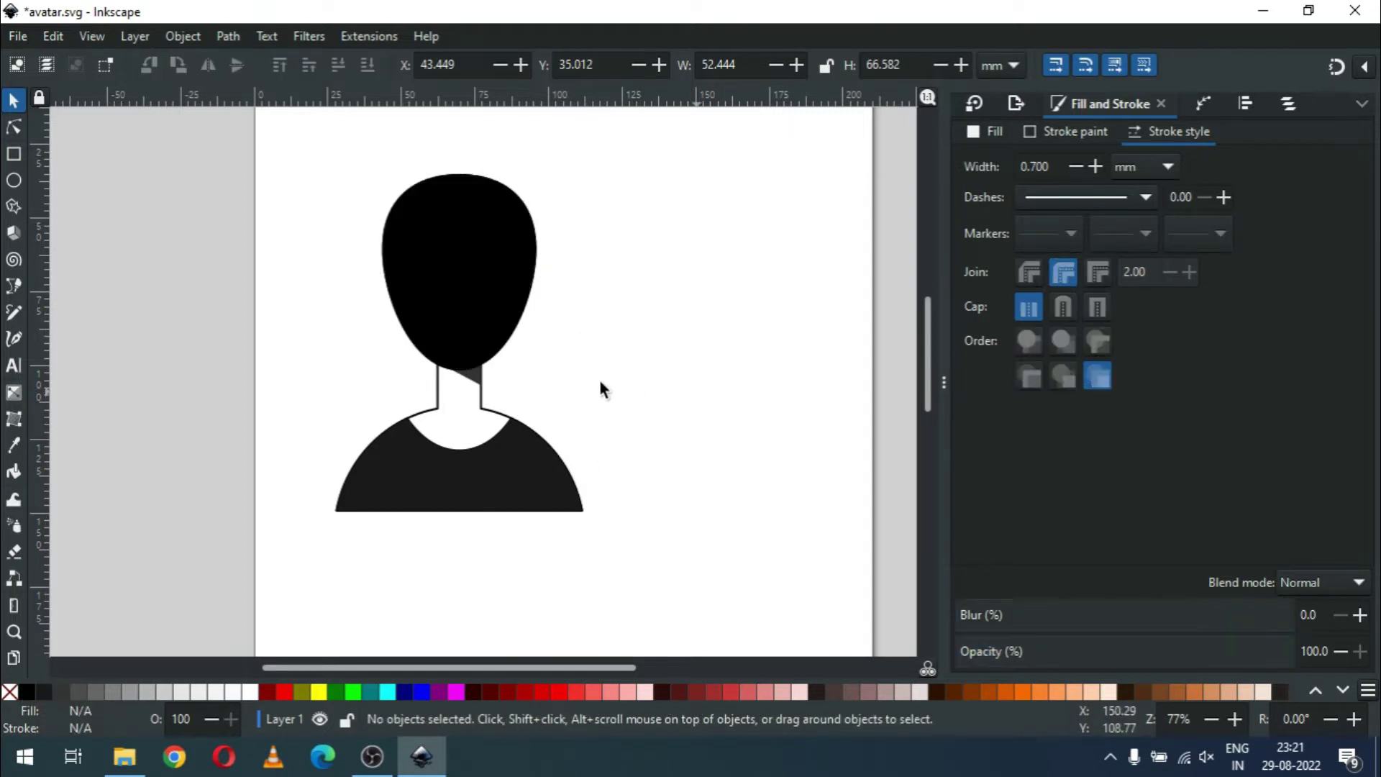
Step: Subtract a rectangle over the lower head from the black copy, leaving a hair cap
{"action": "left_click", "coordinate": [17, 154]}
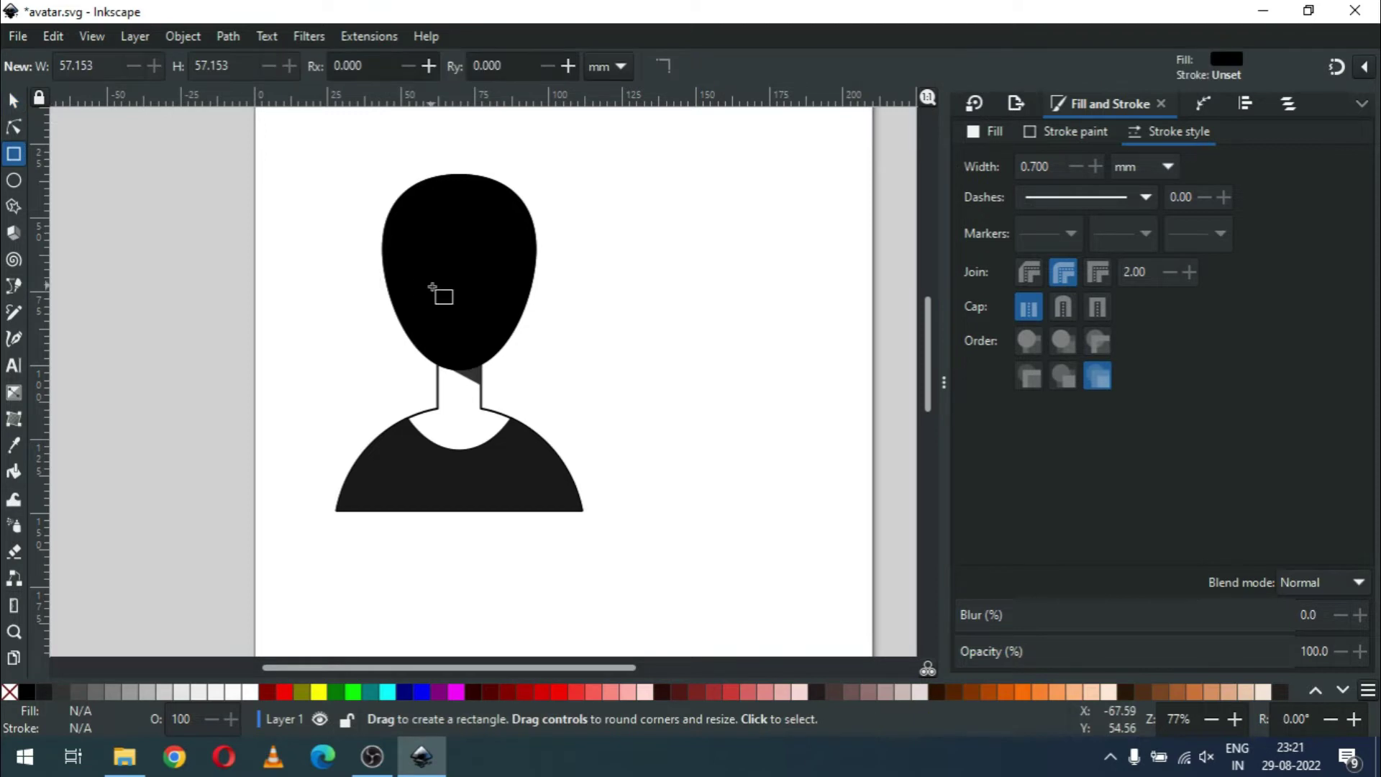
{"action": "mouse_move", "coordinate": [356, 262]}
{"action": "left_mouse_down"}
{"action": "mouse_move", "coordinate": [546, 380]}
{"action": "mouse_move", "coordinate": [570, 415]}
{"action": "left_mouse_up"}
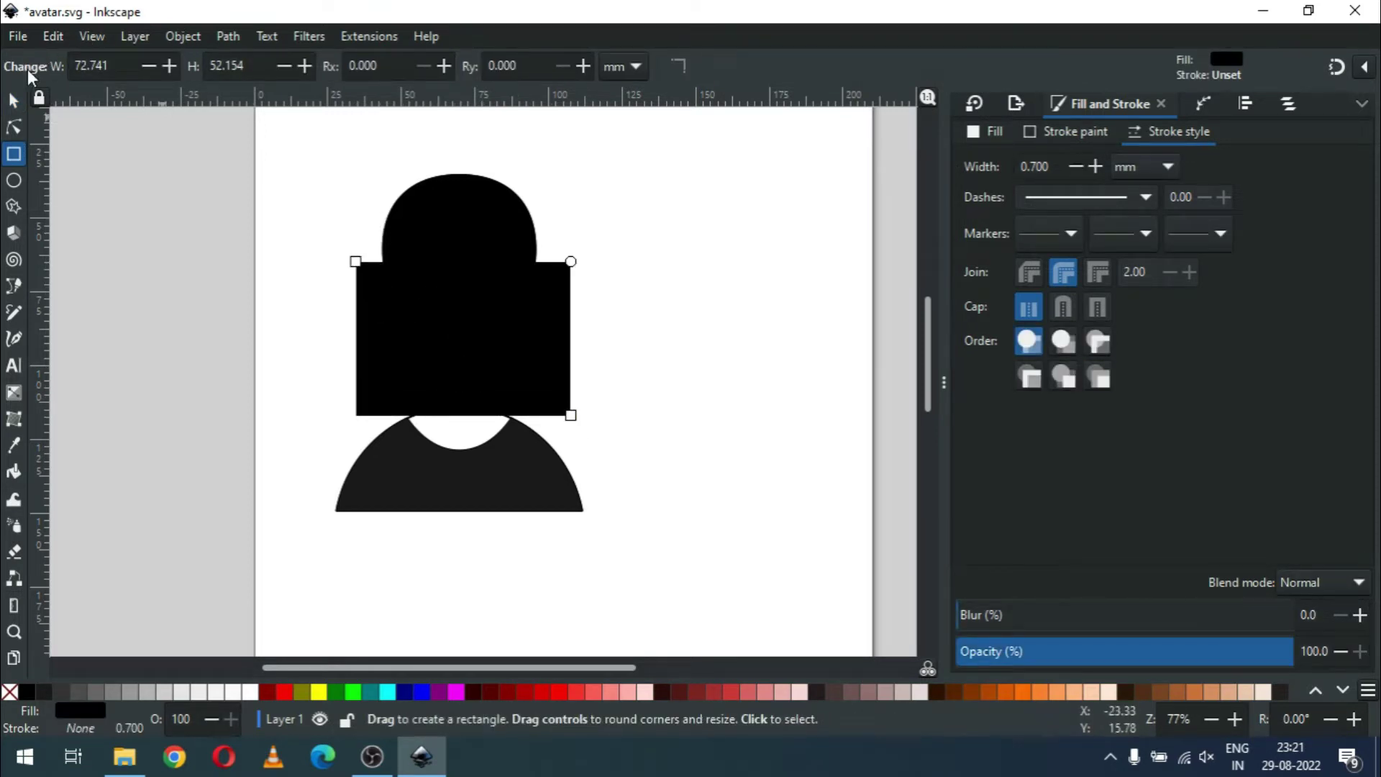
{"action": "key", "text": "s"}
{"action": "left_click", "coordinate": [472, 186], "text": "shift"}
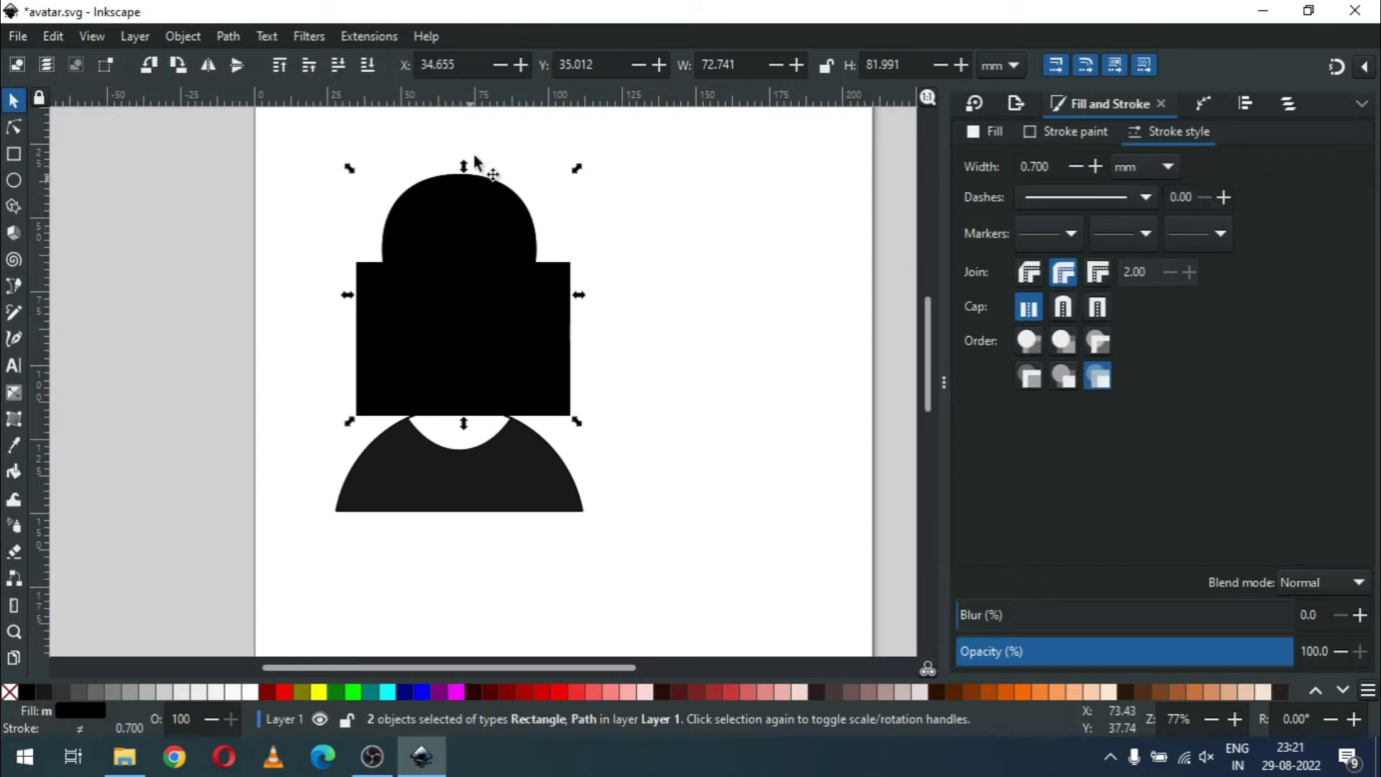
{"action": "left_click", "coordinate": [227, 36]}
{"action": "left_click", "coordinate": [248, 161]}
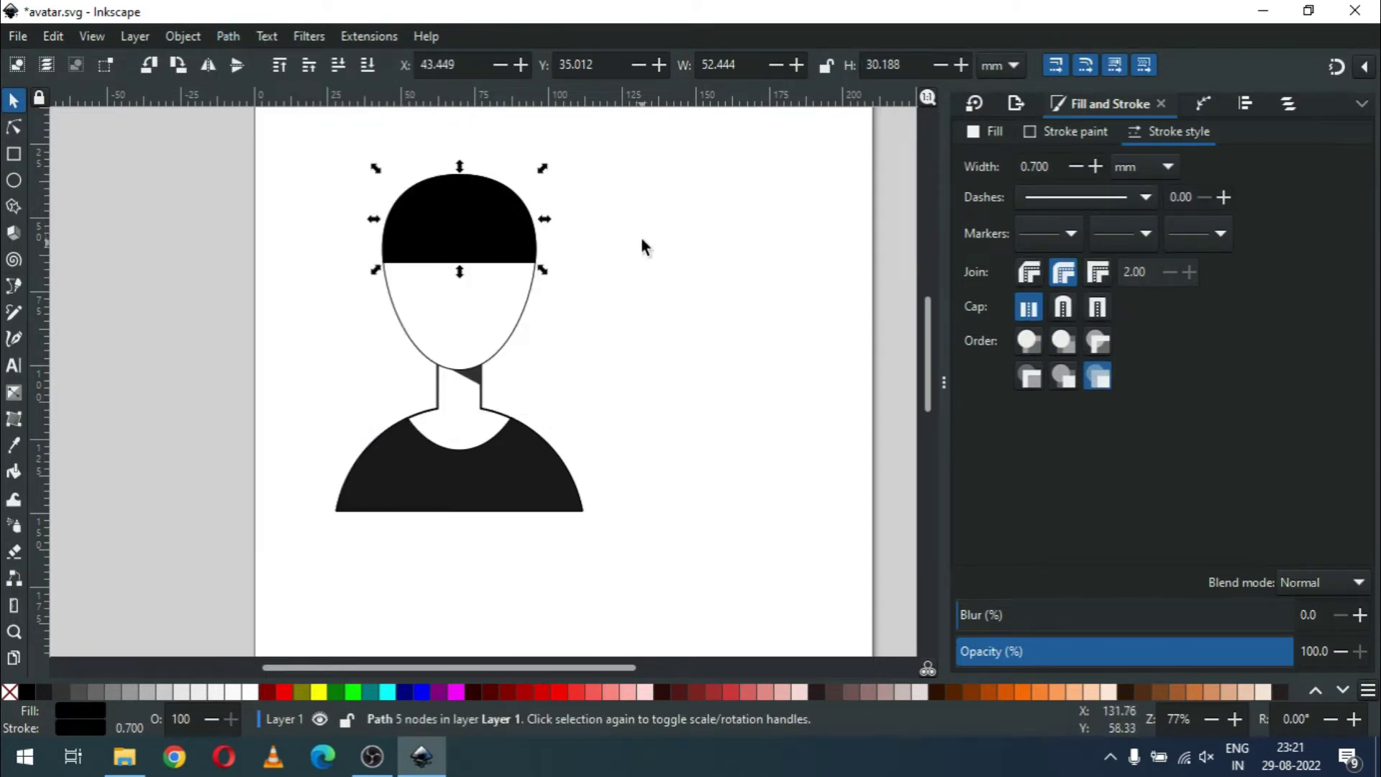
{"action": "left_click", "coordinate": [13, 127]}
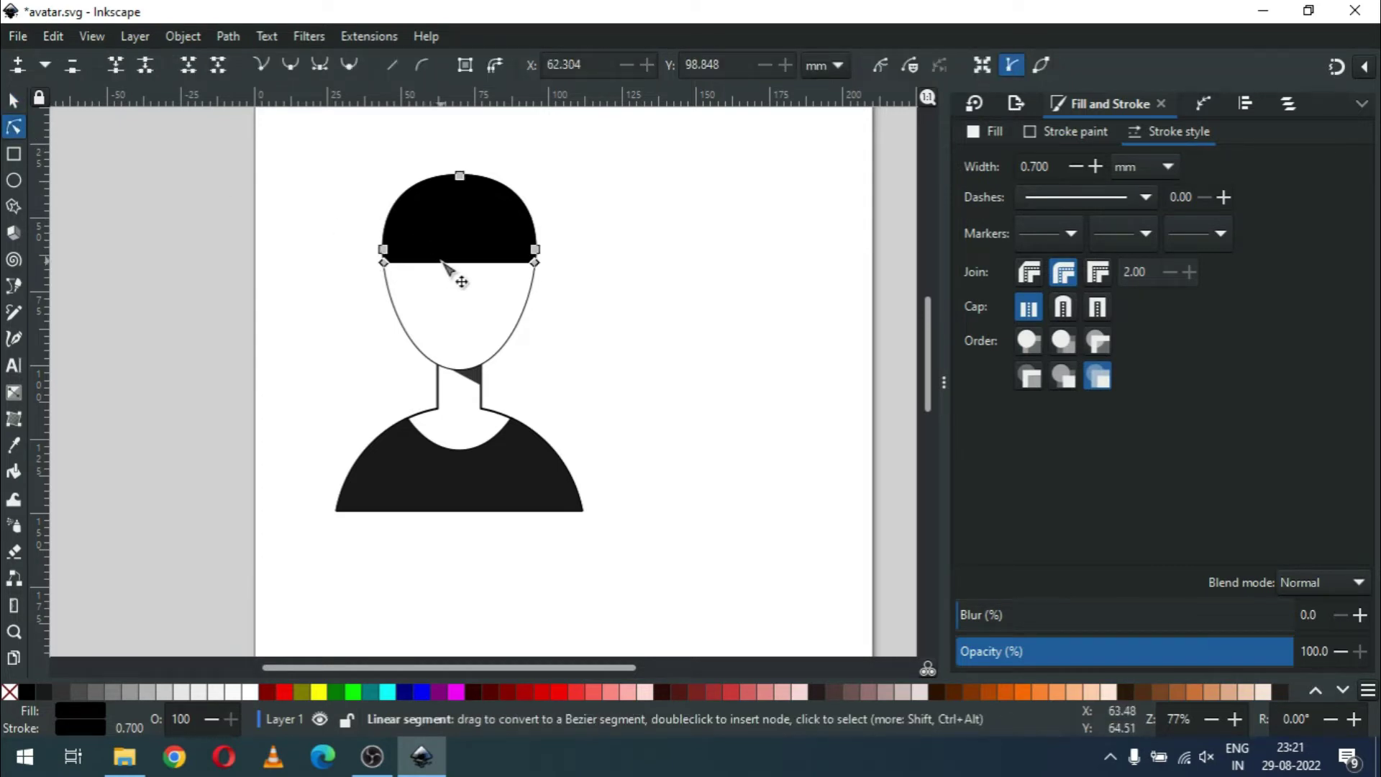
Step: Add a middle node to the hair's bottom edge, lift it into a parting, and curve the fringe
{"action": "double_click", "coordinate": [437, 262]}
{"action": "mouse_move", "coordinate": [439, 263]}
{"action": "left_mouse_down"}
{"action": "mouse_move", "coordinate": [442, 215]}
{"action": "mouse_move", "coordinate": [477, 251]}
{"action": "left_mouse_up"}
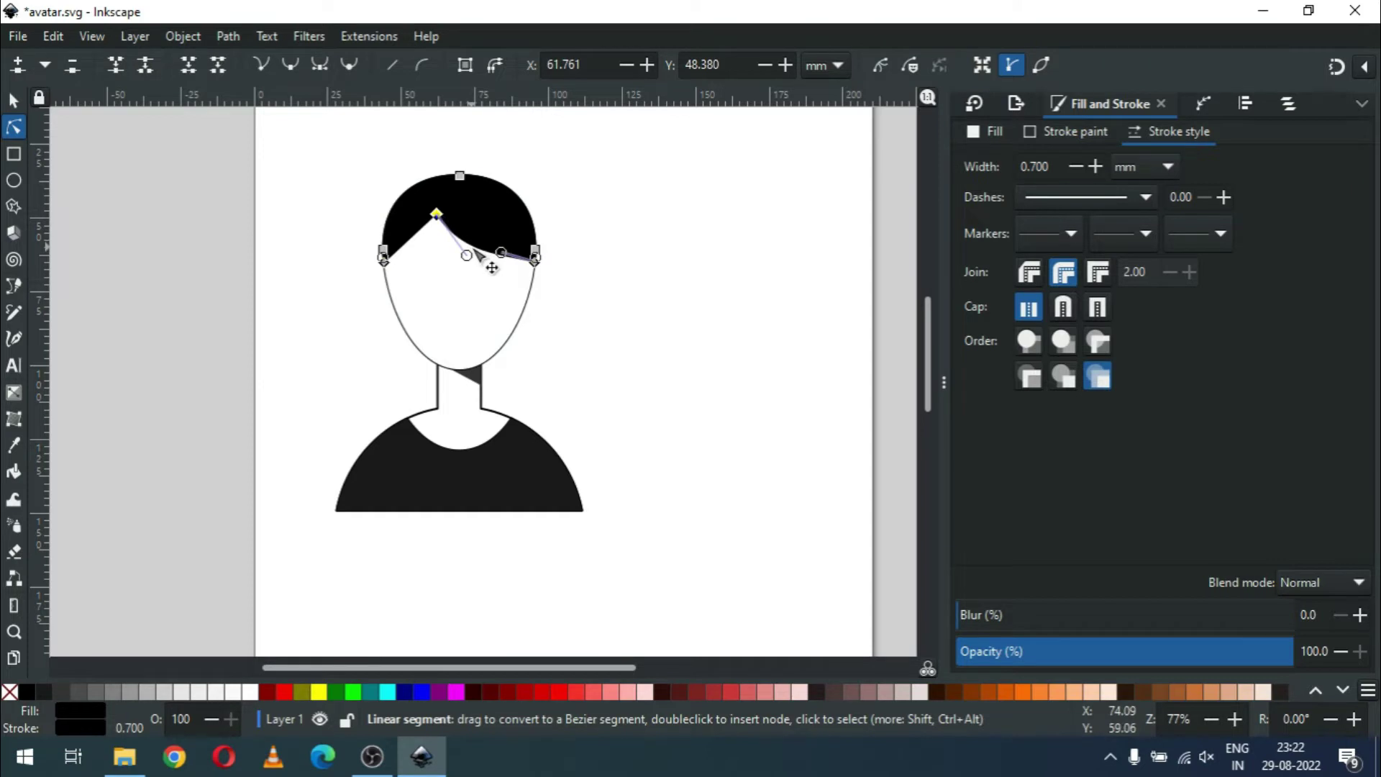
{"action": "left_click_drag", "start_coordinate": [501, 253], "coordinate": [499, 263]}
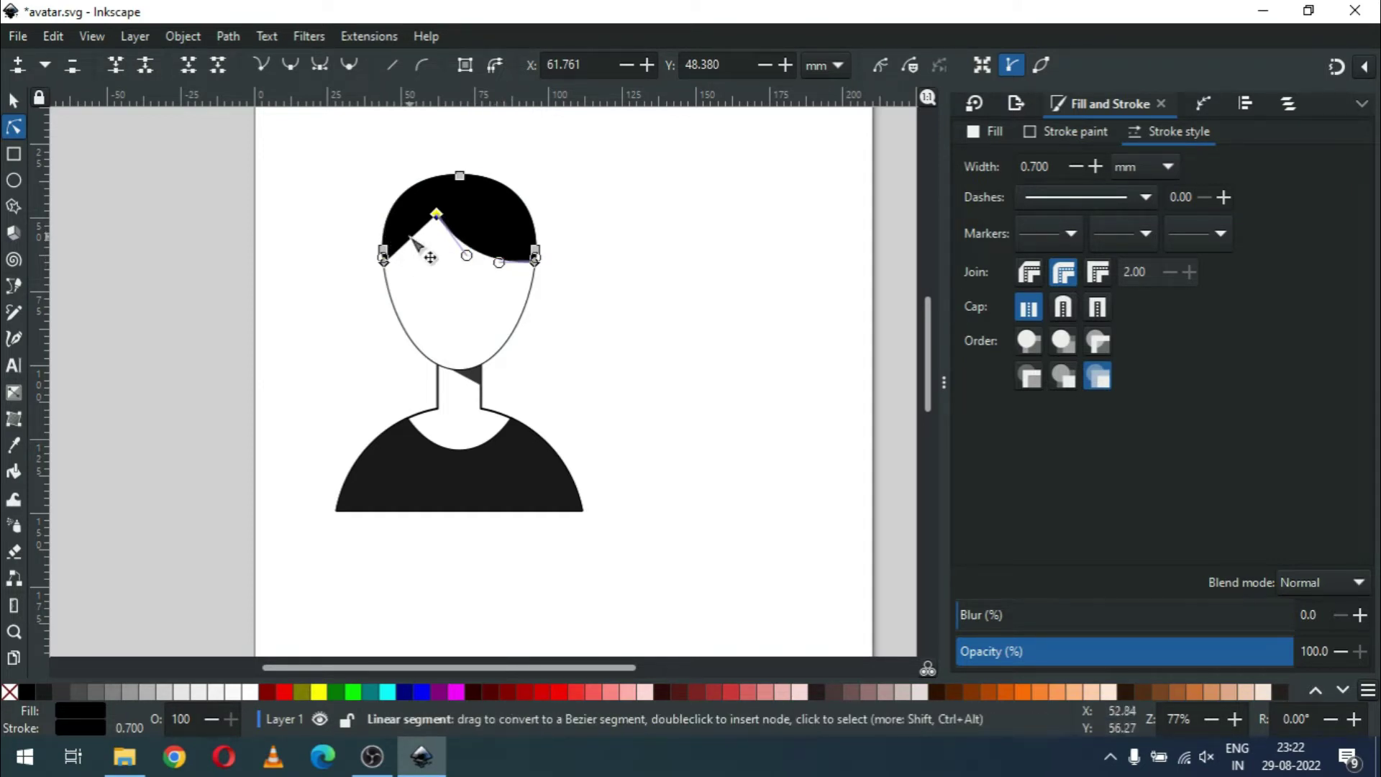
{"action": "left_click_drag", "start_coordinate": [413, 238], "coordinate": [417, 251]}
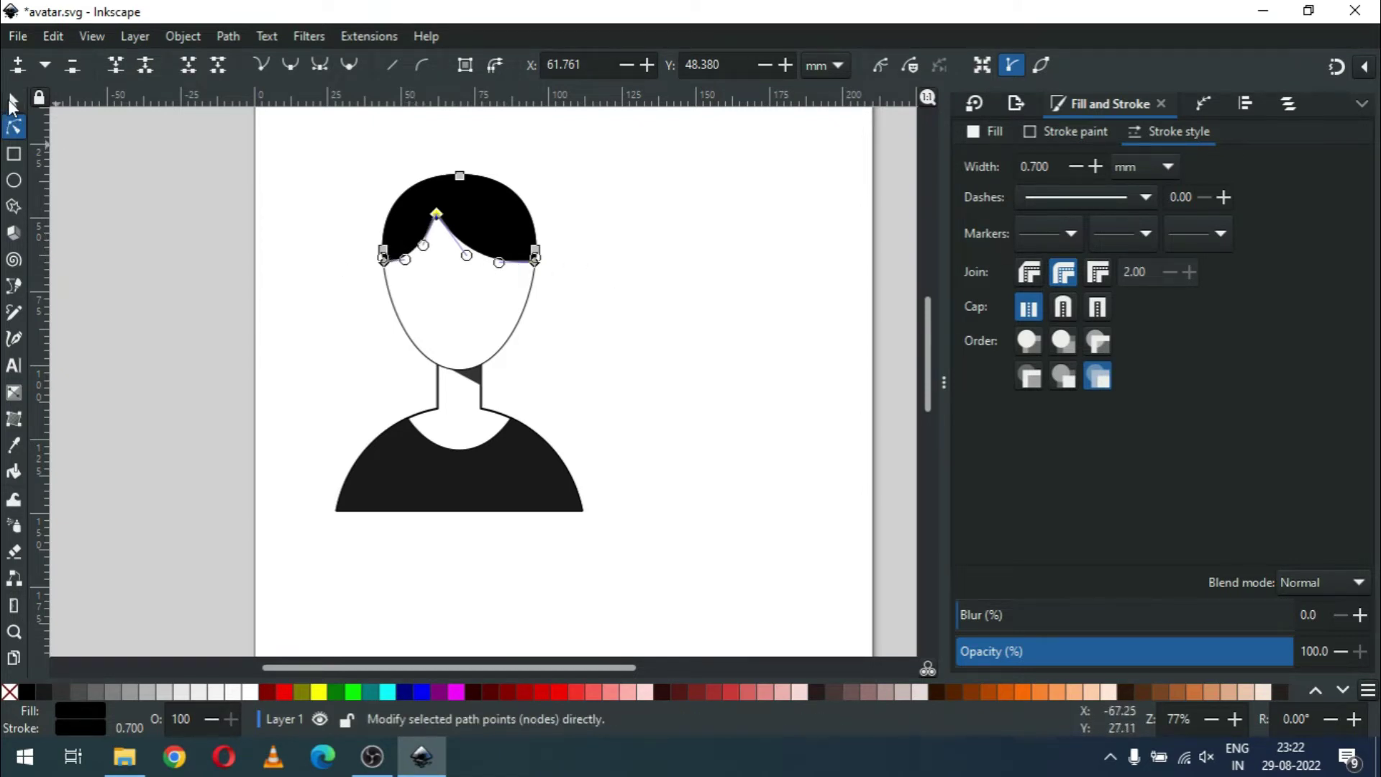
Step: Save the drawing and select the neck shape
{"action": "left_click", "coordinate": [13, 101]}
{"action": "left_click", "coordinate": [612, 327]}
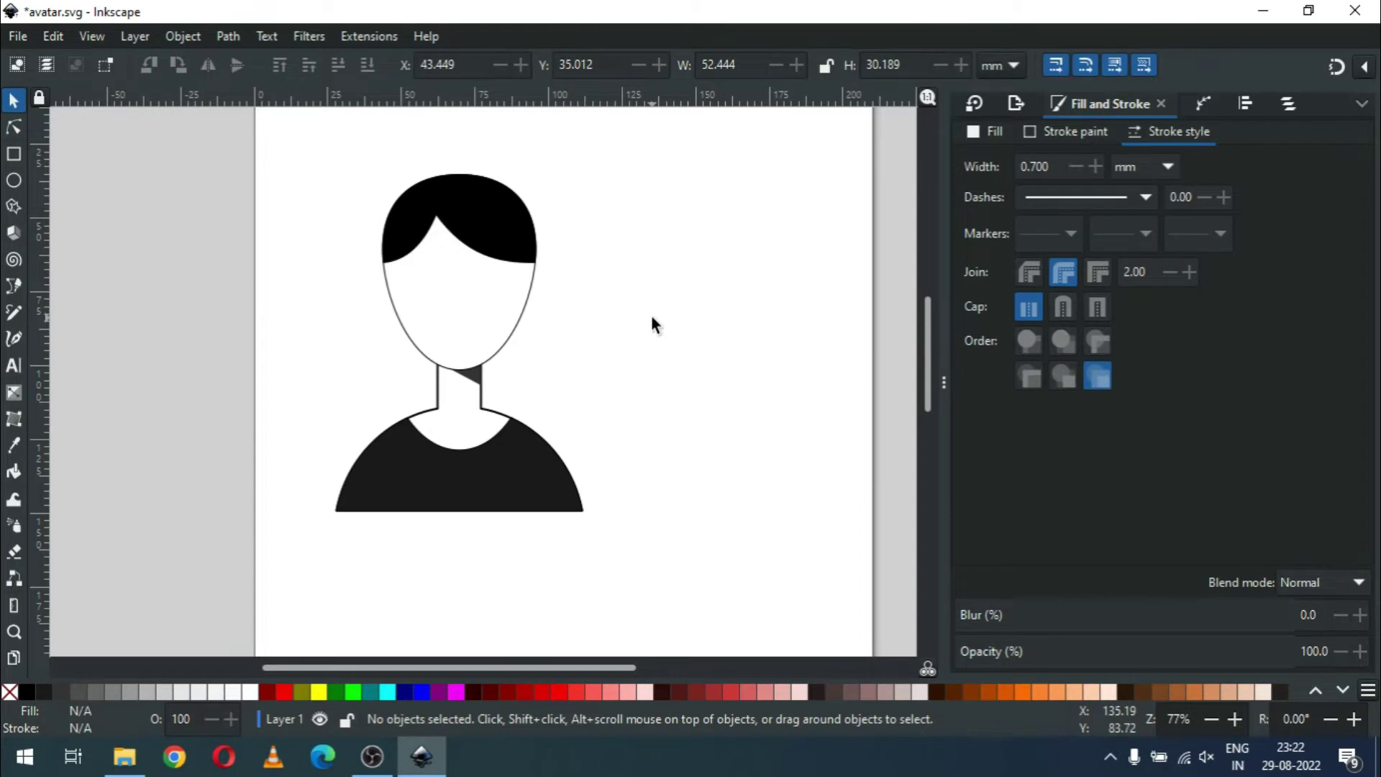
{"action": "key", "text": "ctrl+s"}
{"action": "scroll", "coordinate": [459, 238], "scroll_direction": "up", "scroll_amount": 2}
{"action": "left_click", "coordinate": [424, 512]}
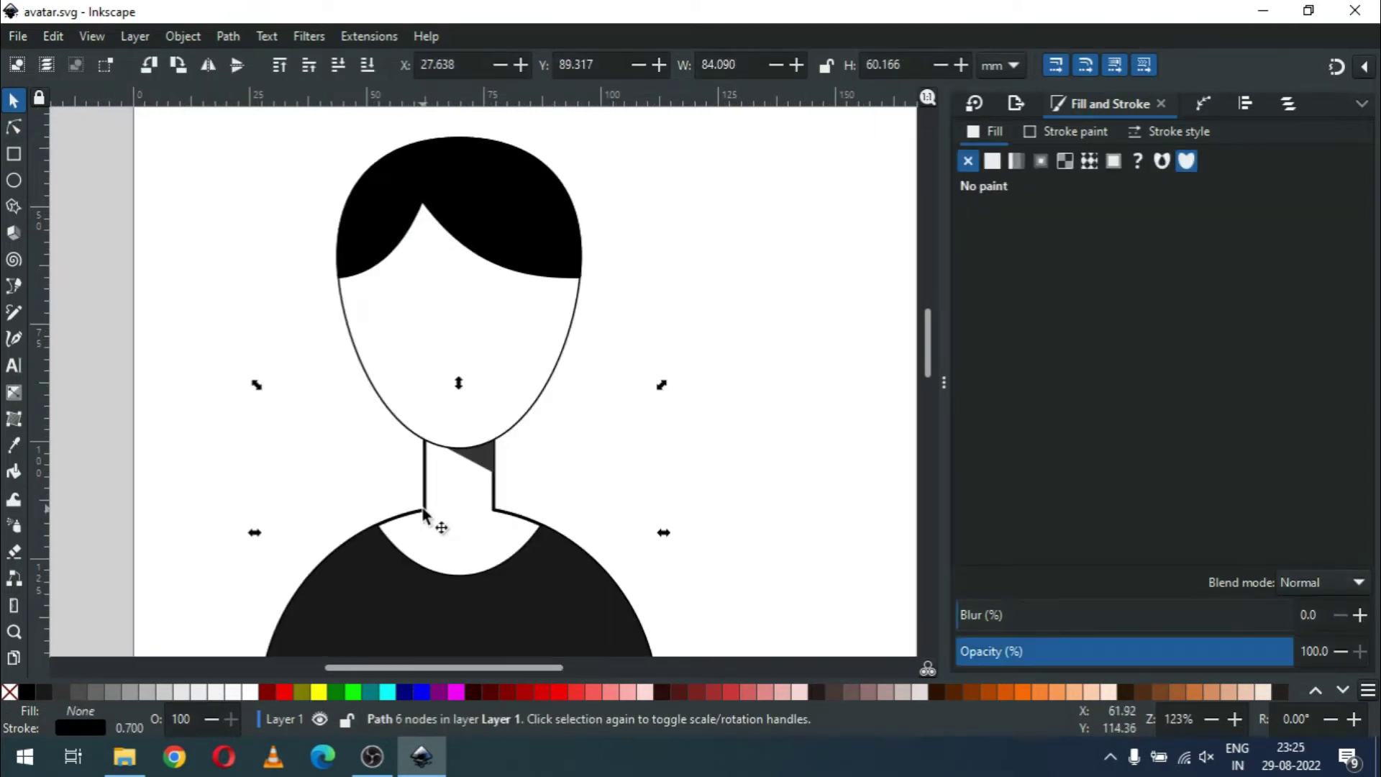
Step: Give the neck a flat white fill and save the drawing
{"action": "left_click", "coordinate": [250, 692]}
{"action": "left_click", "coordinate": [733, 425]}
{"action": "key", "text": "ctrl+s"}
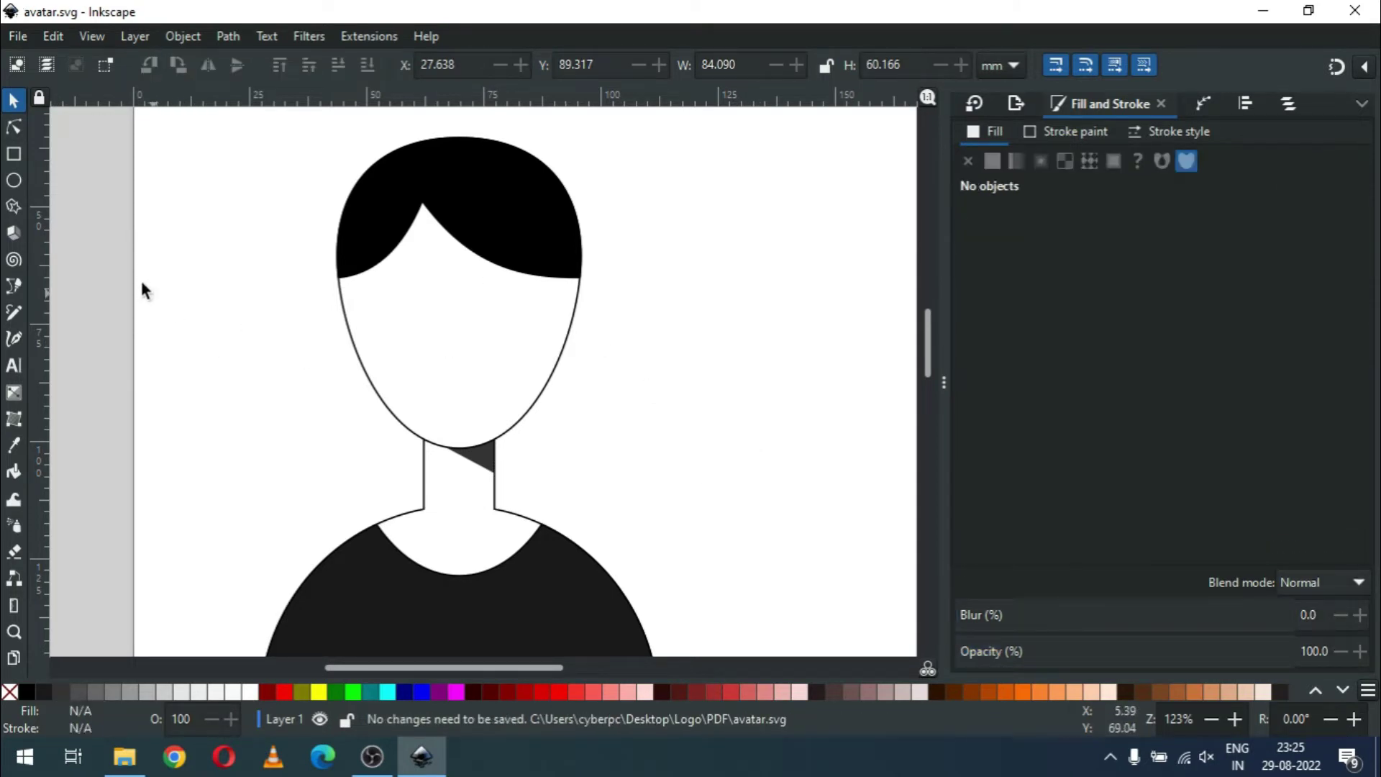
Step: Draw a small circle left of the face and skew it into a slightly tilted ear oval
{"action": "left_click", "coordinate": [15, 181]}
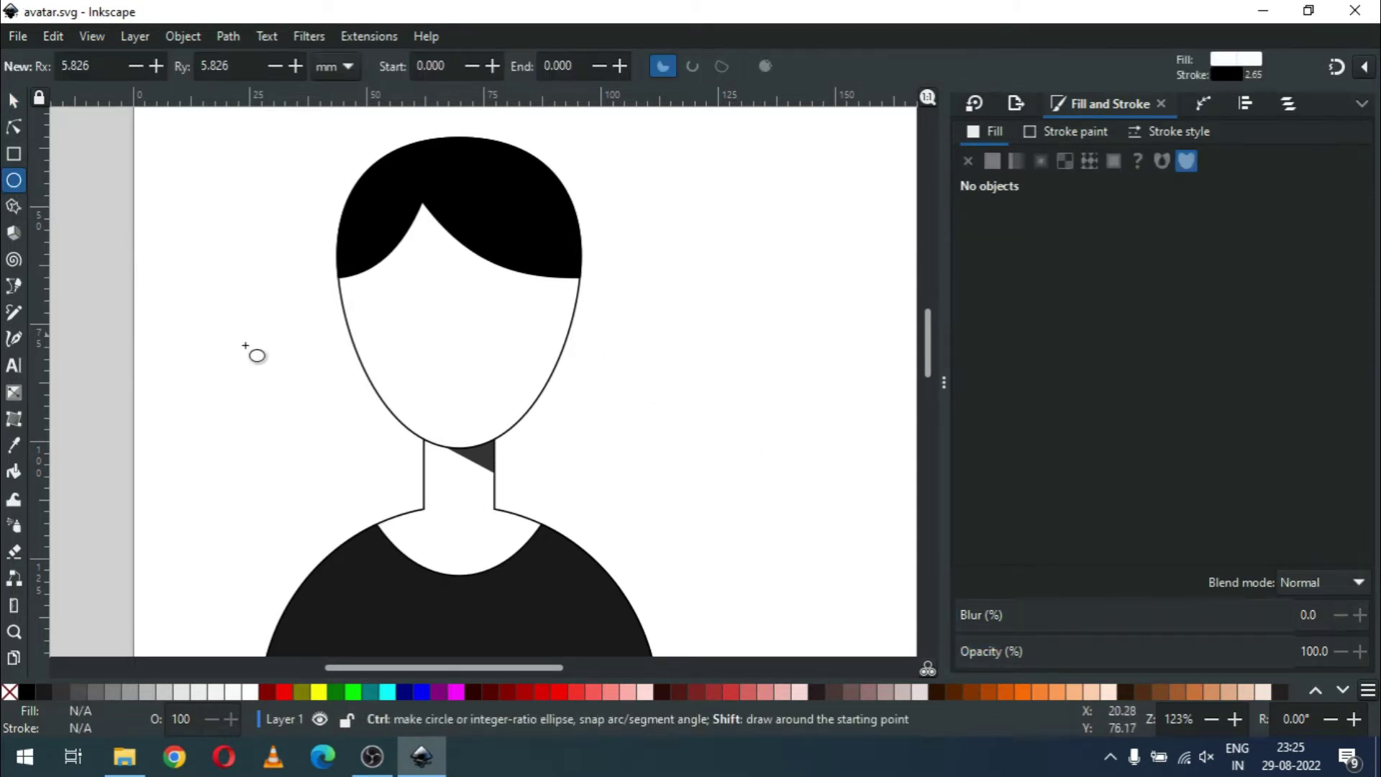
{"action": "left_click_drag", "start_coordinate": [222, 326], "coordinate": [271, 378]}
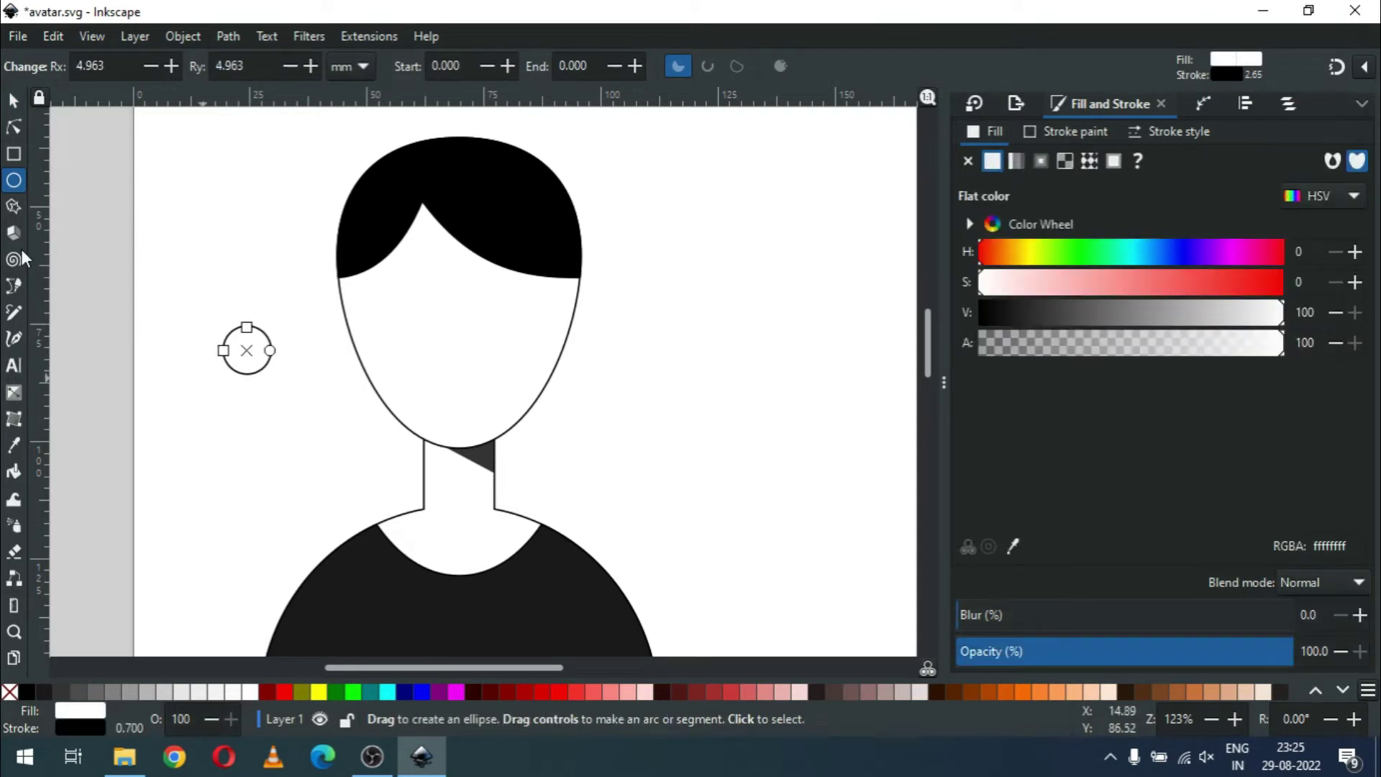
{"action": "left_click", "coordinate": [18, 106]}
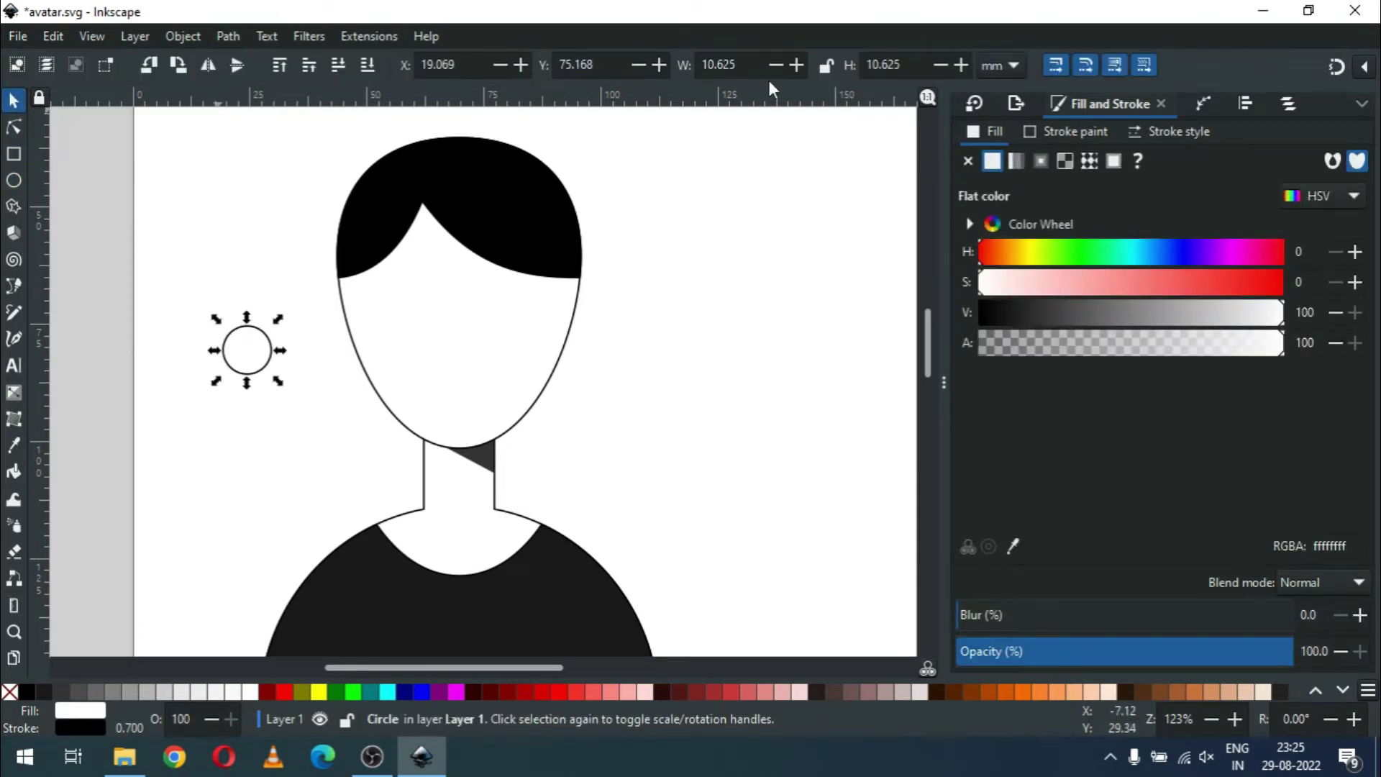
{"action": "left_click", "coordinate": [1167, 140]}
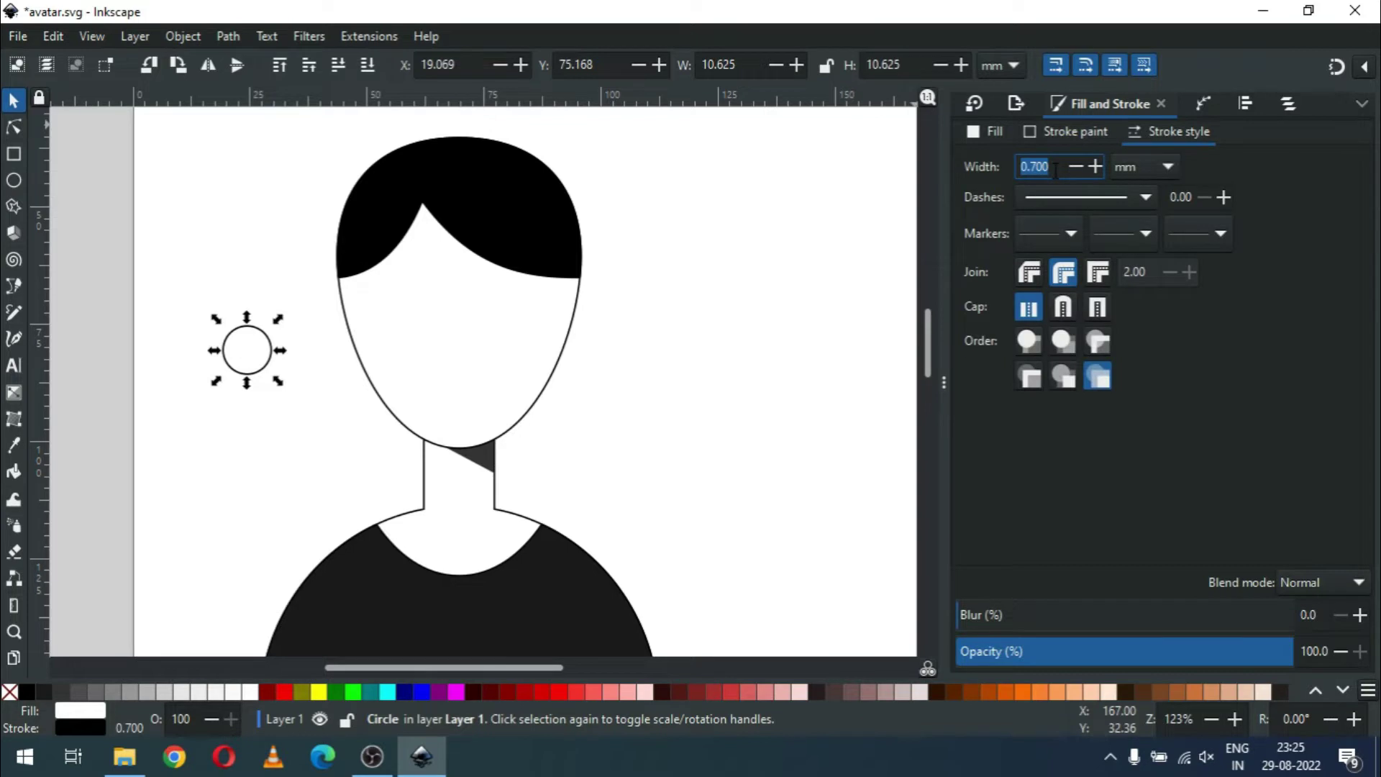
{"action": "left_click", "coordinate": [266, 375]}
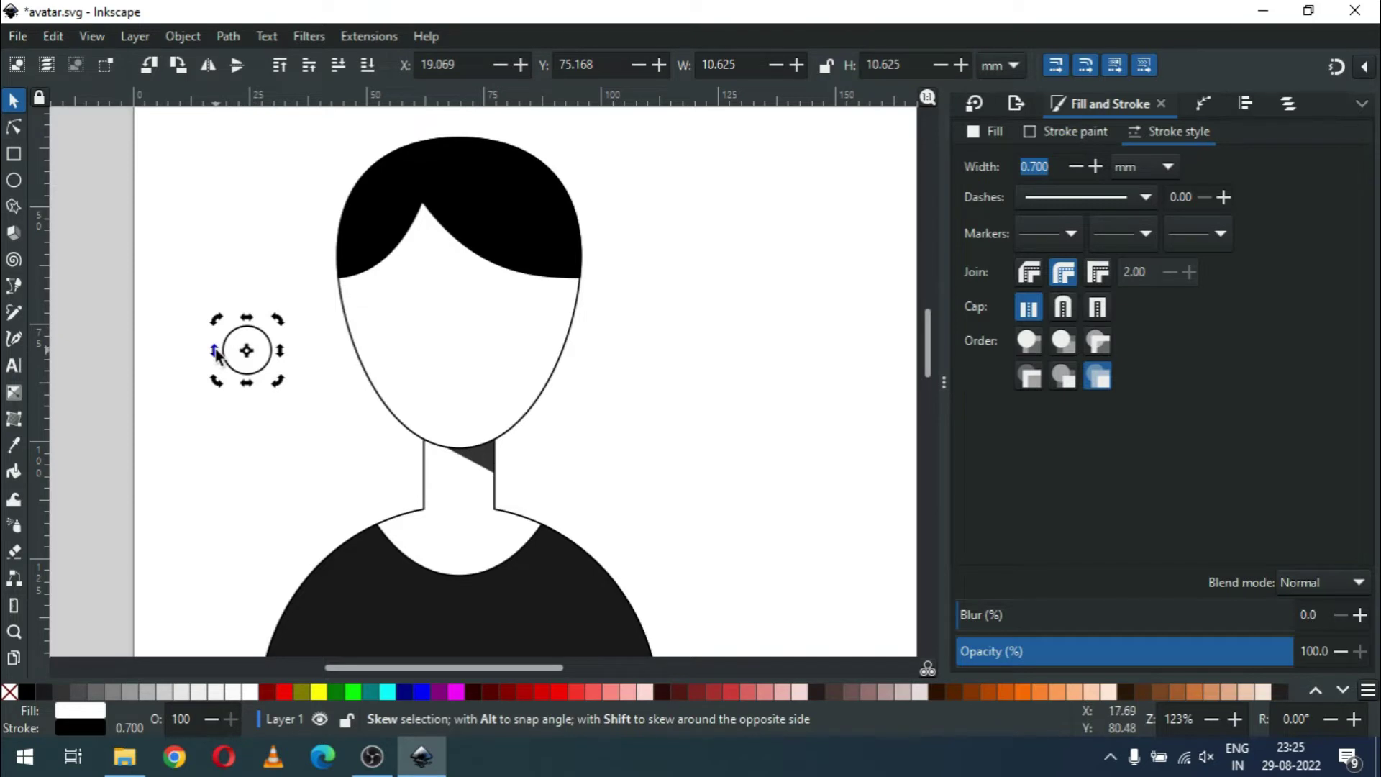
{"action": "left_click_drag", "start_coordinate": [216, 352], "coordinate": [218, 346]}
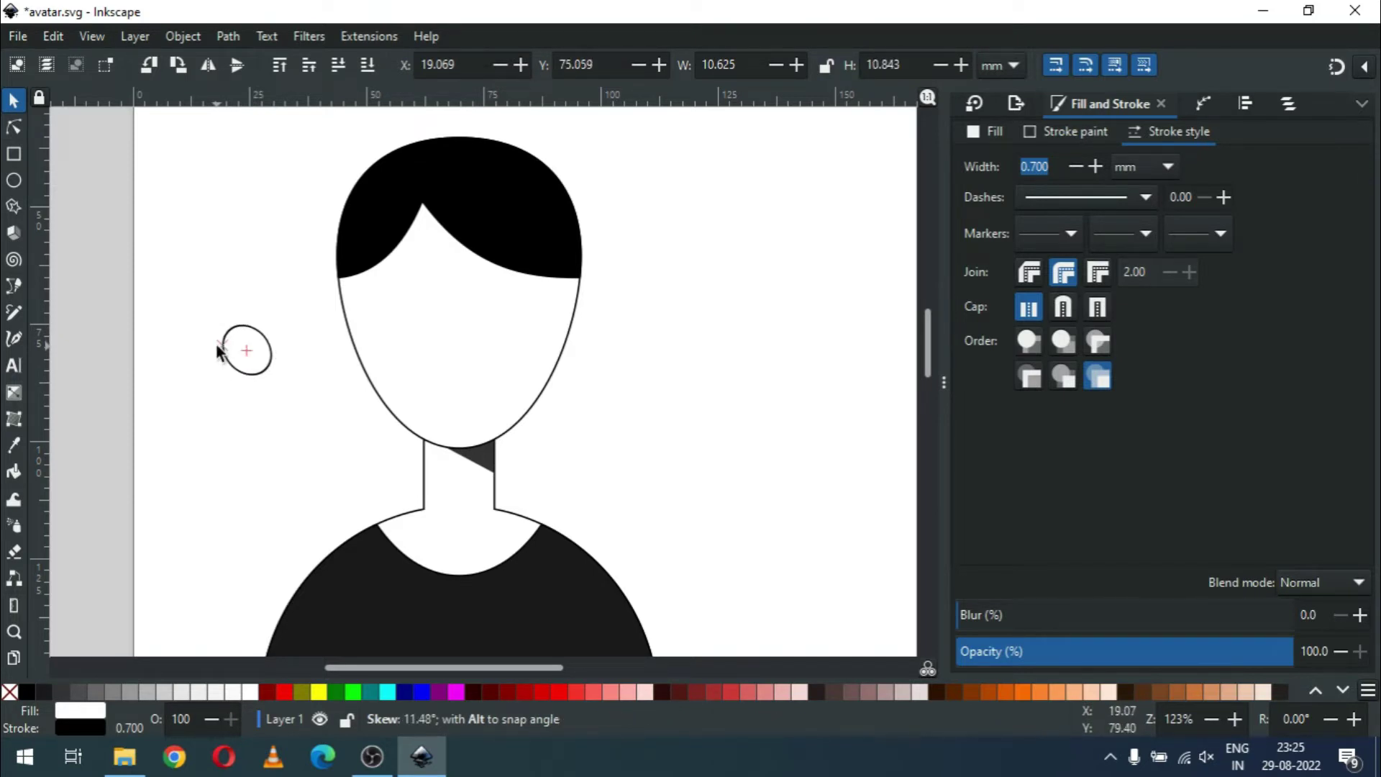
{"action": "left_click_drag", "start_coordinate": [218, 347], "coordinate": [218, 352]}
{"action": "left_click", "coordinate": [249, 308]}
{"action": "key", "text": "z"}
{"action": "left_click_drag", "start_coordinate": [214, 282], "coordinate": [726, 507]}
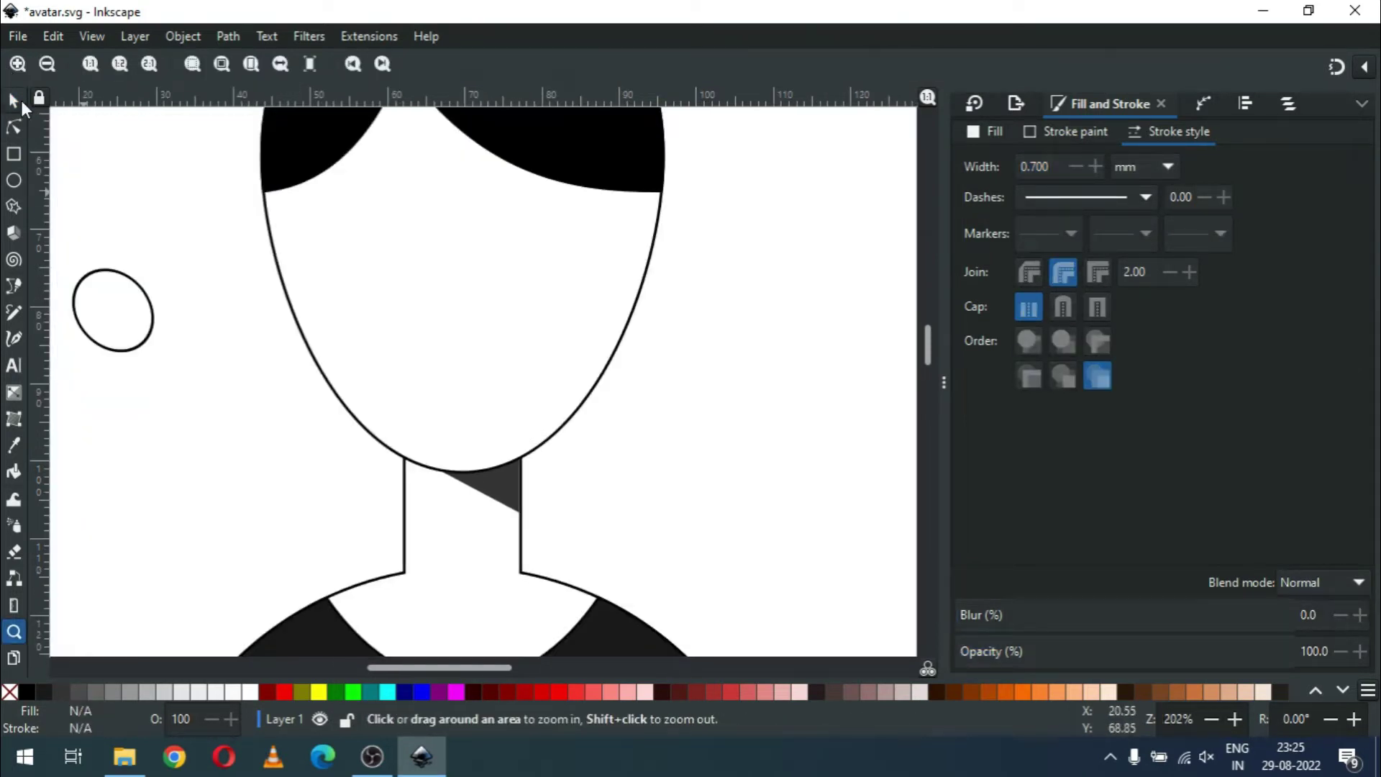
Step: Move the ear oval onto the face's left edge, Lower to Bottom, and nudge it down
{"action": "left_click", "coordinate": [20, 101]}
{"action": "mouse_move", "coordinate": [152, 300]}
{"action": "left_mouse_down"}
{"action": "mouse_move", "coordinate": [269, 256]}
{"action": "mouse_move", "coordinate": [305, 271]}
{"action": "left_mouse_up"}
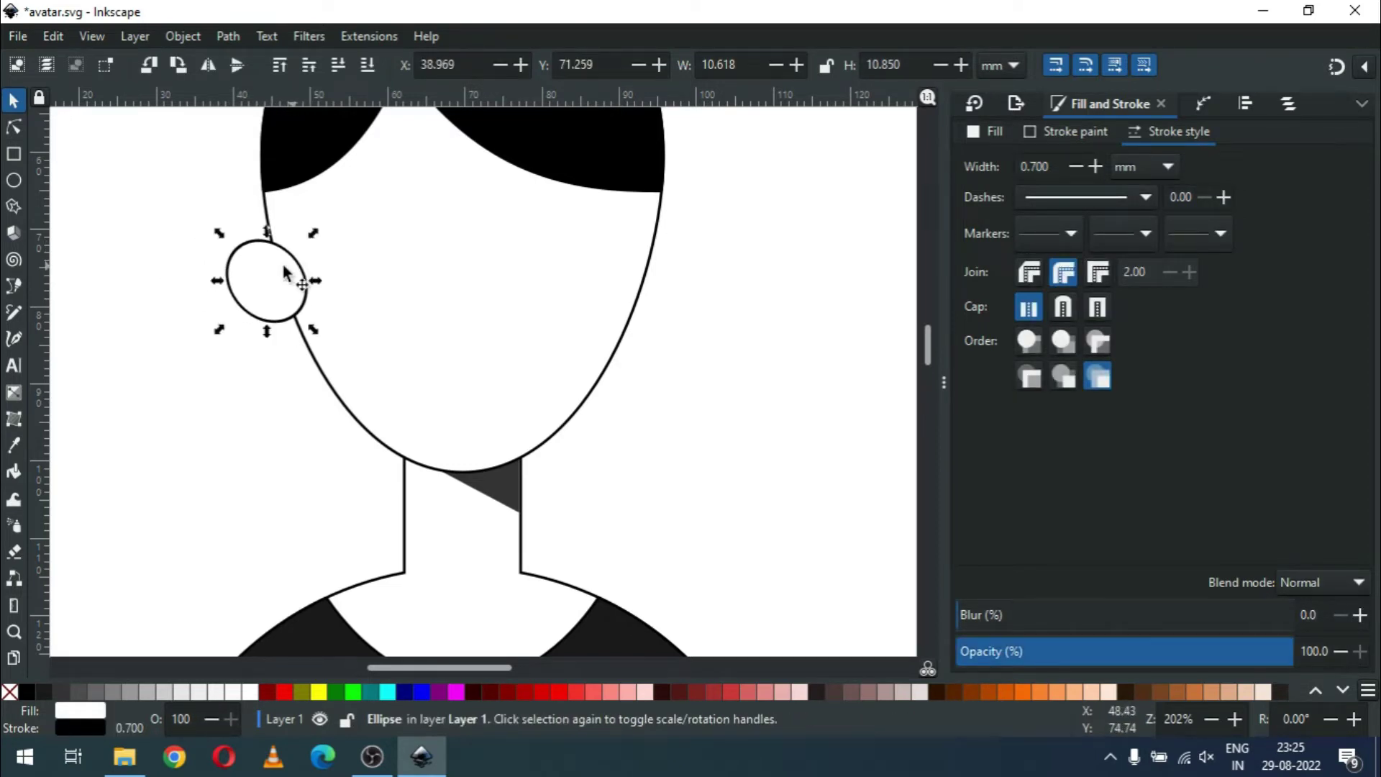
{"action": "left_click", "coordinate": [181, 37]}
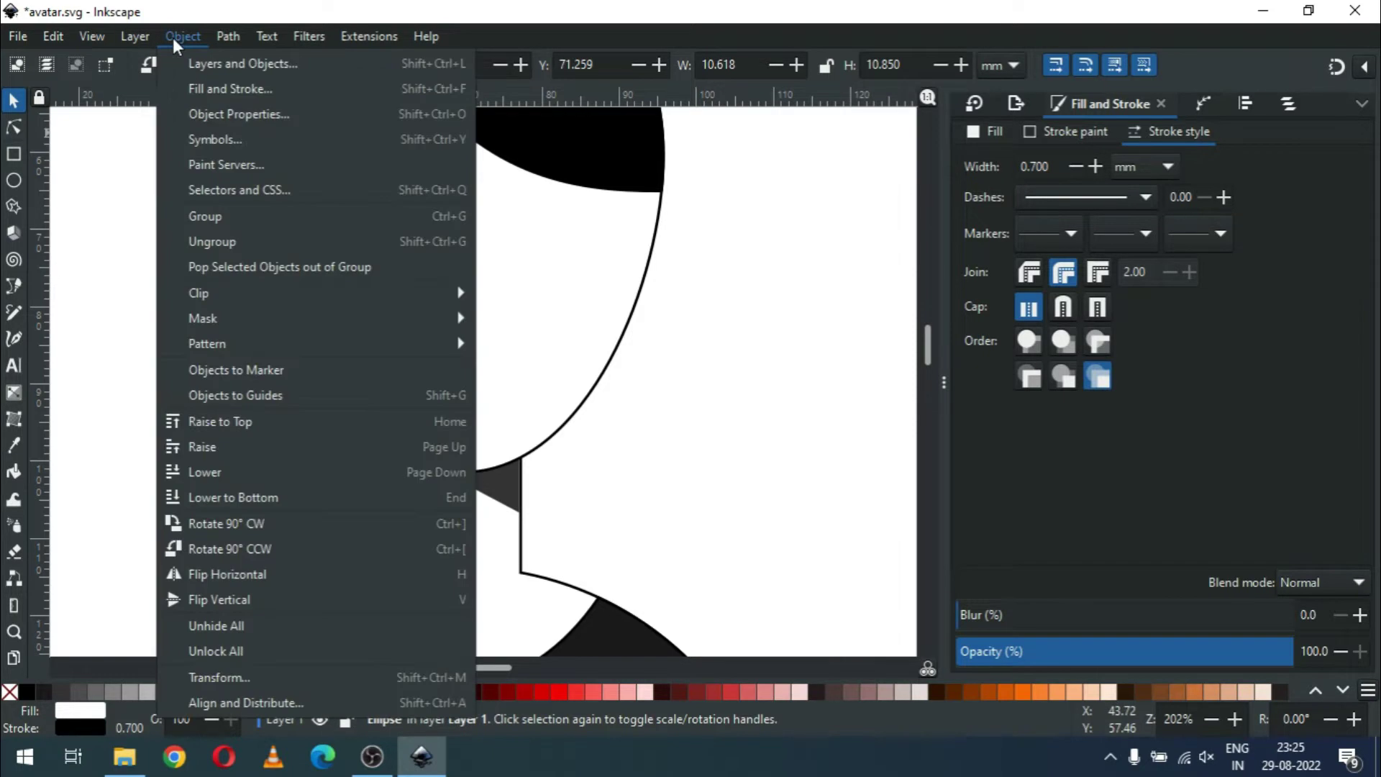
{"action": "left_click", "coordinate": [223, 494]}
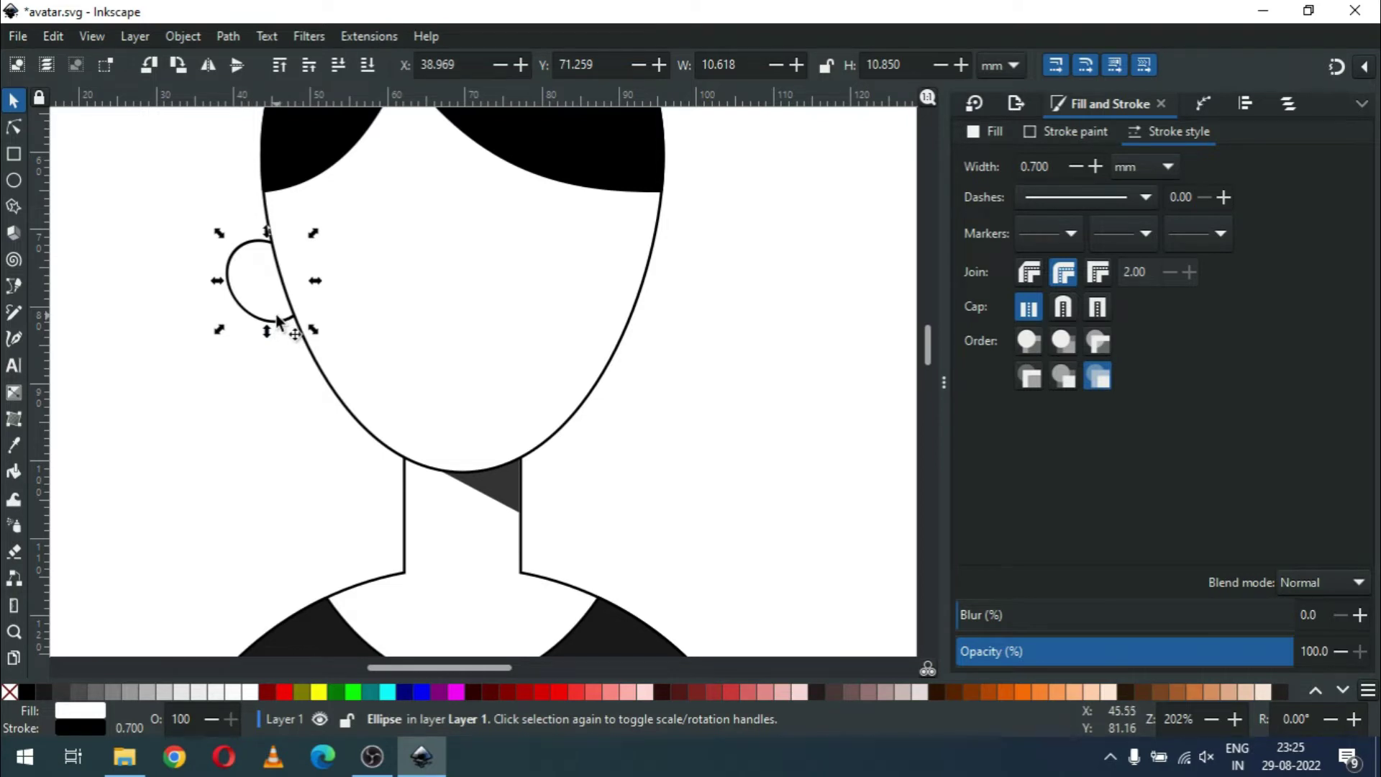
{"action": "left_click_drag", "start_coordinate": [278, 321], "coordinate": [277, 341]}
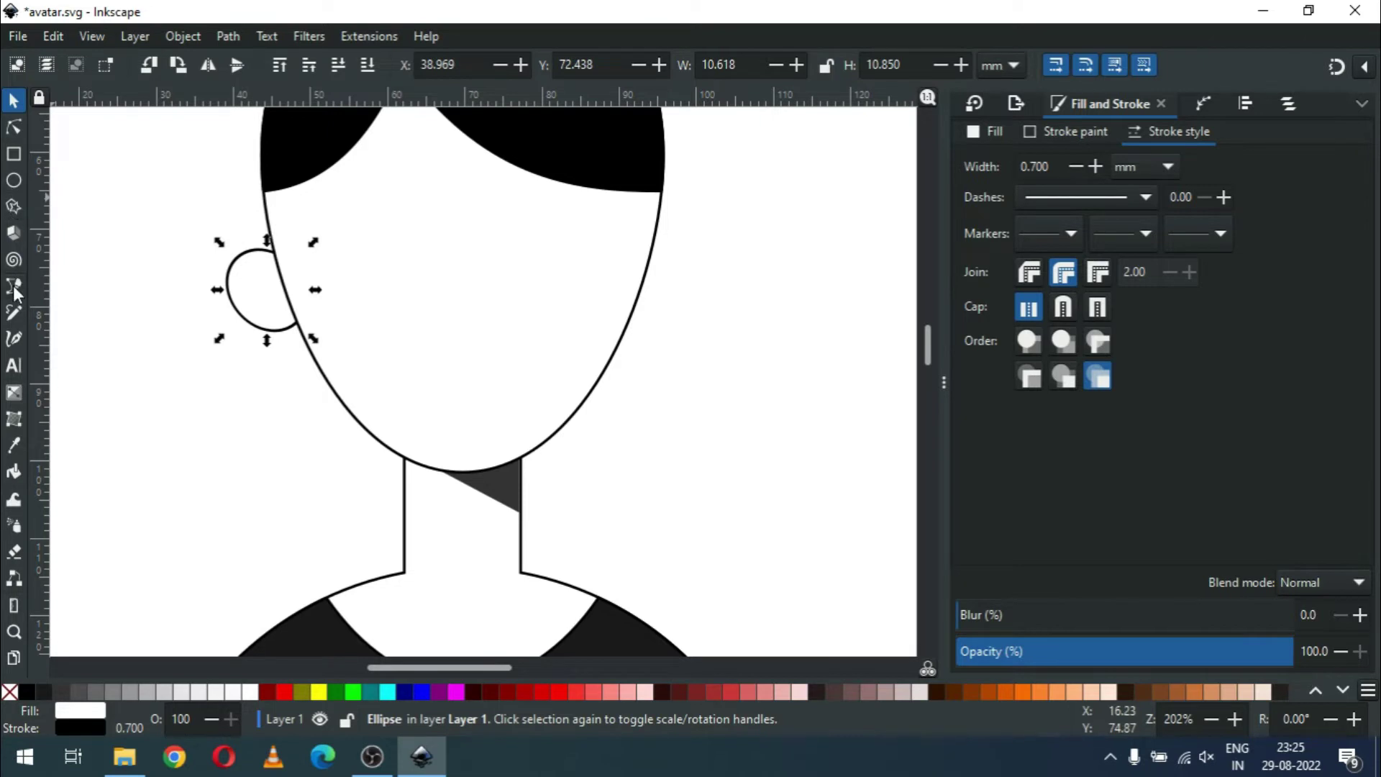
{"action": "left_click", "coordinate": [14, 314]}
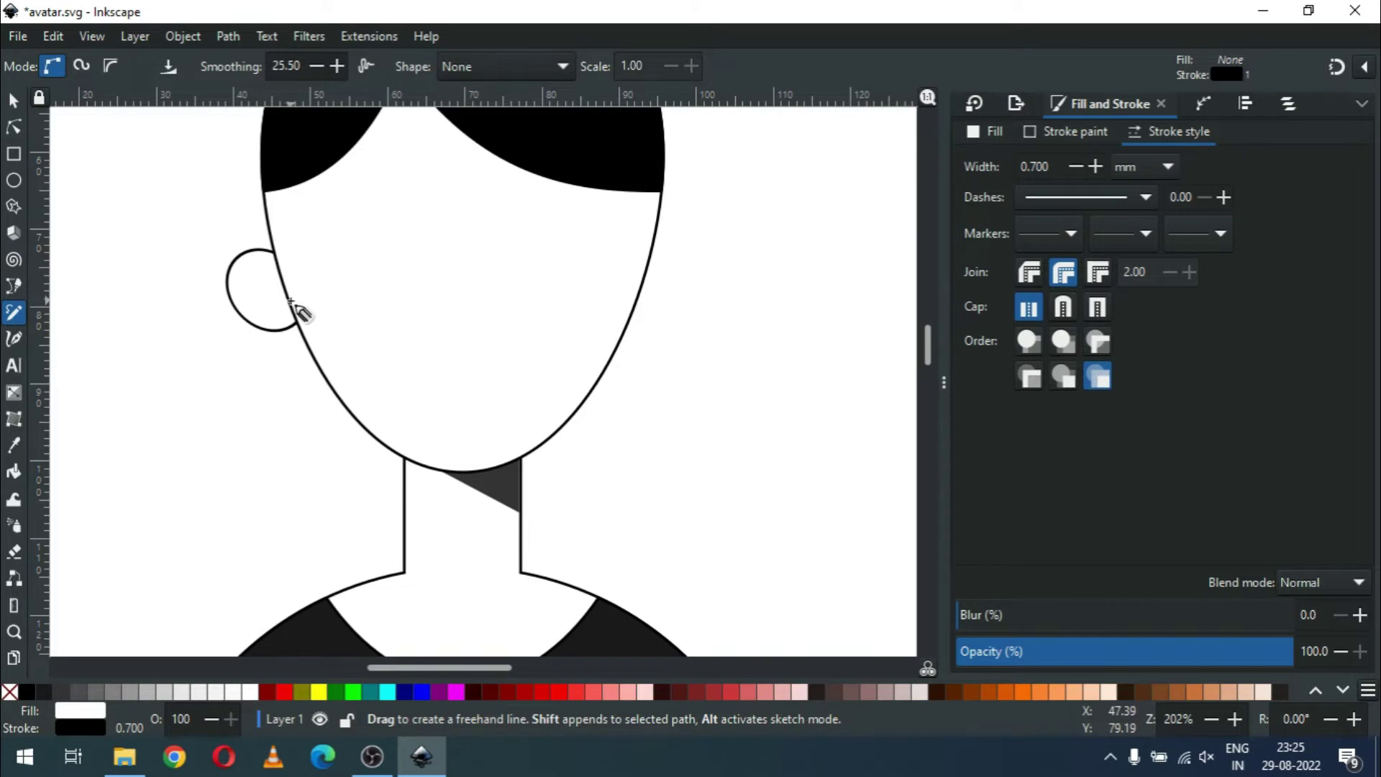
Step: Draw a short pencil line inside the ear and set its stroke width to 0.7
{"action": "left_click_drag", "start_coordinate": [290, 300], "coordinate": [257, 290]}
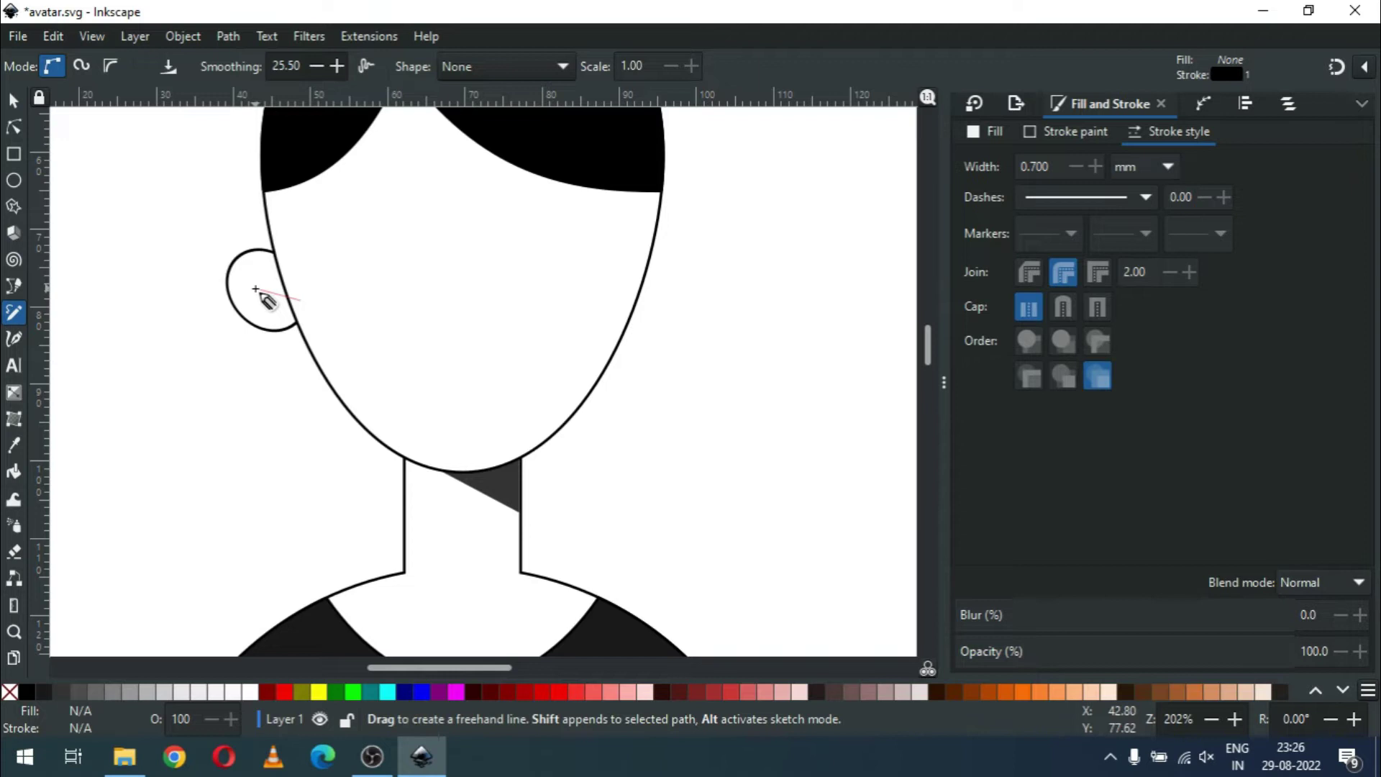
{"action": "left_click", "coordinate": [257, 290]}
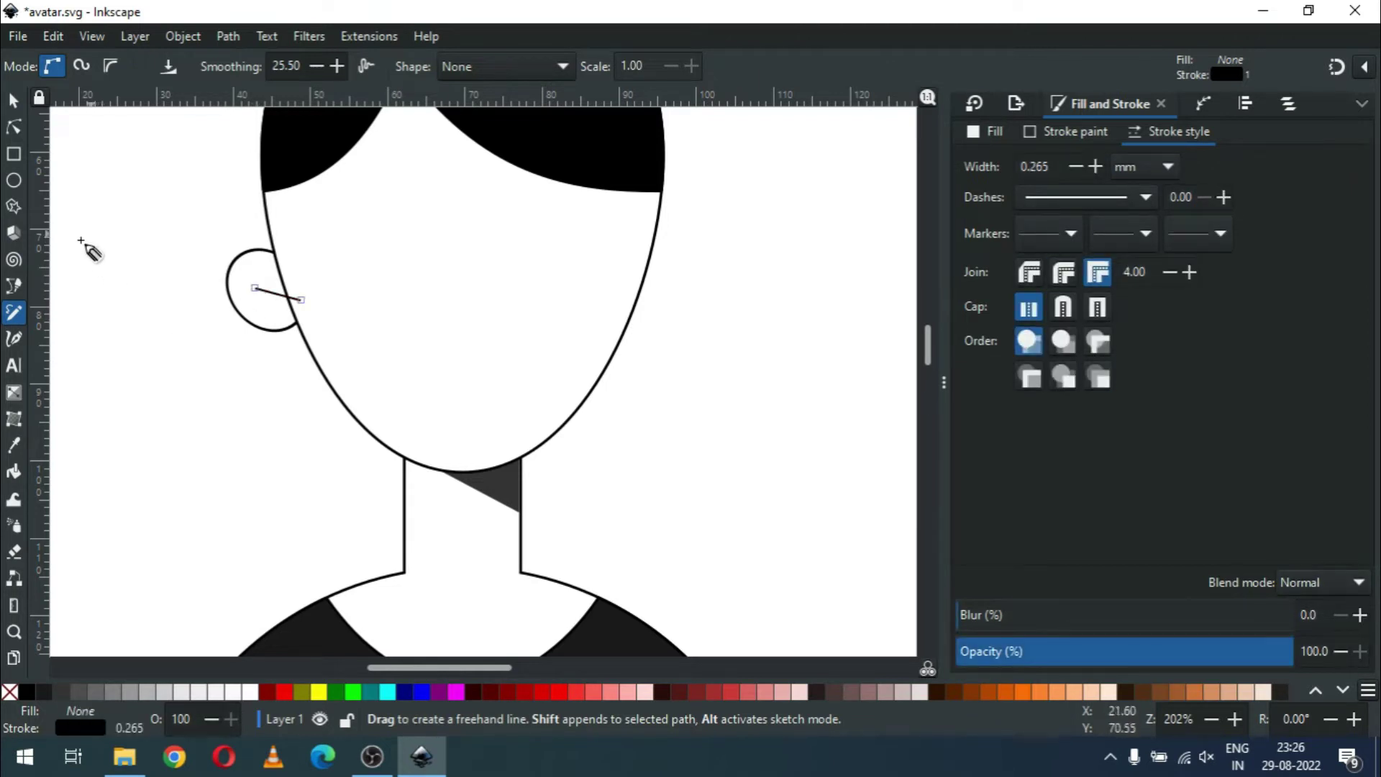
{"action": "left_click", "coordinate": [18, 102]}
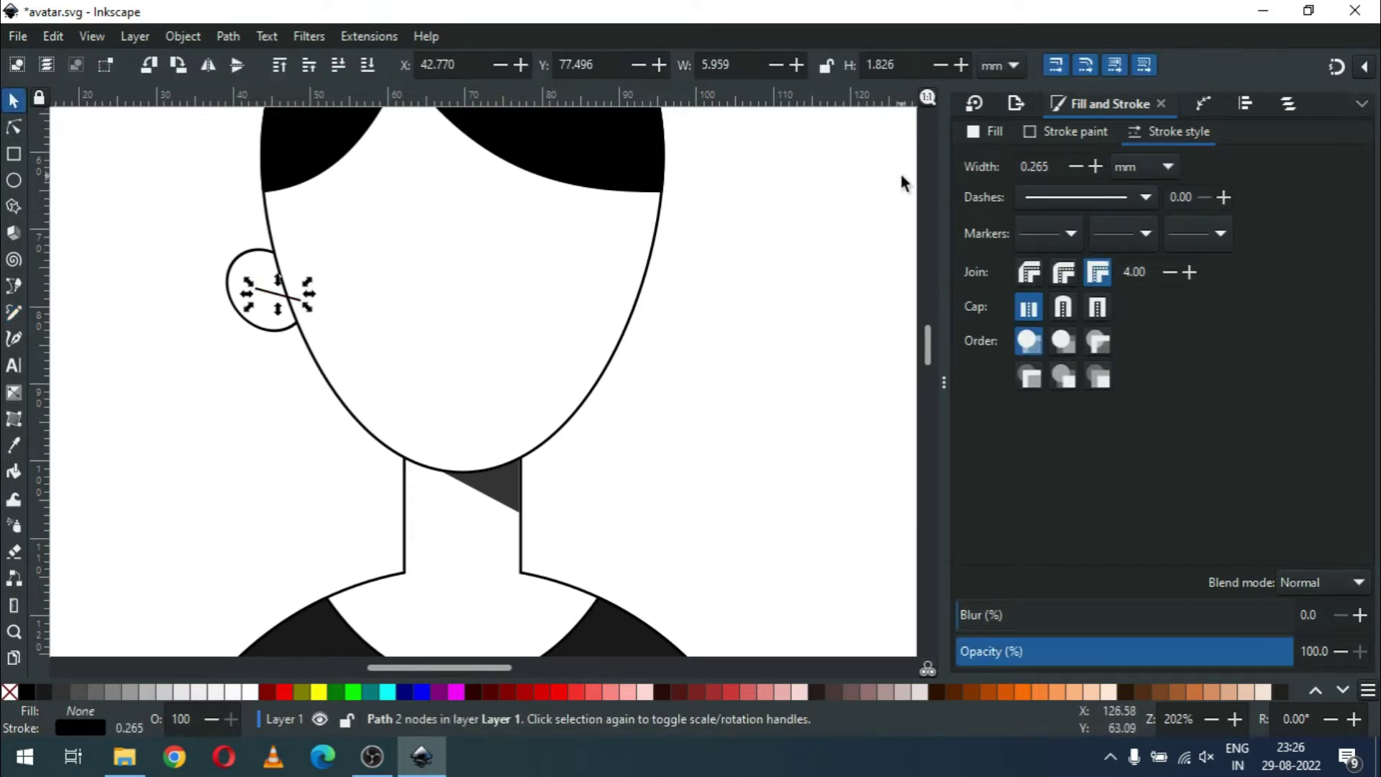
{"action": "left_click_drag", "start_coordinate": [1031, 166], "coordinate": [1066, 168]}
{"action": "type", "text": "0.700"}
{"action": "key", "text": "Return"}
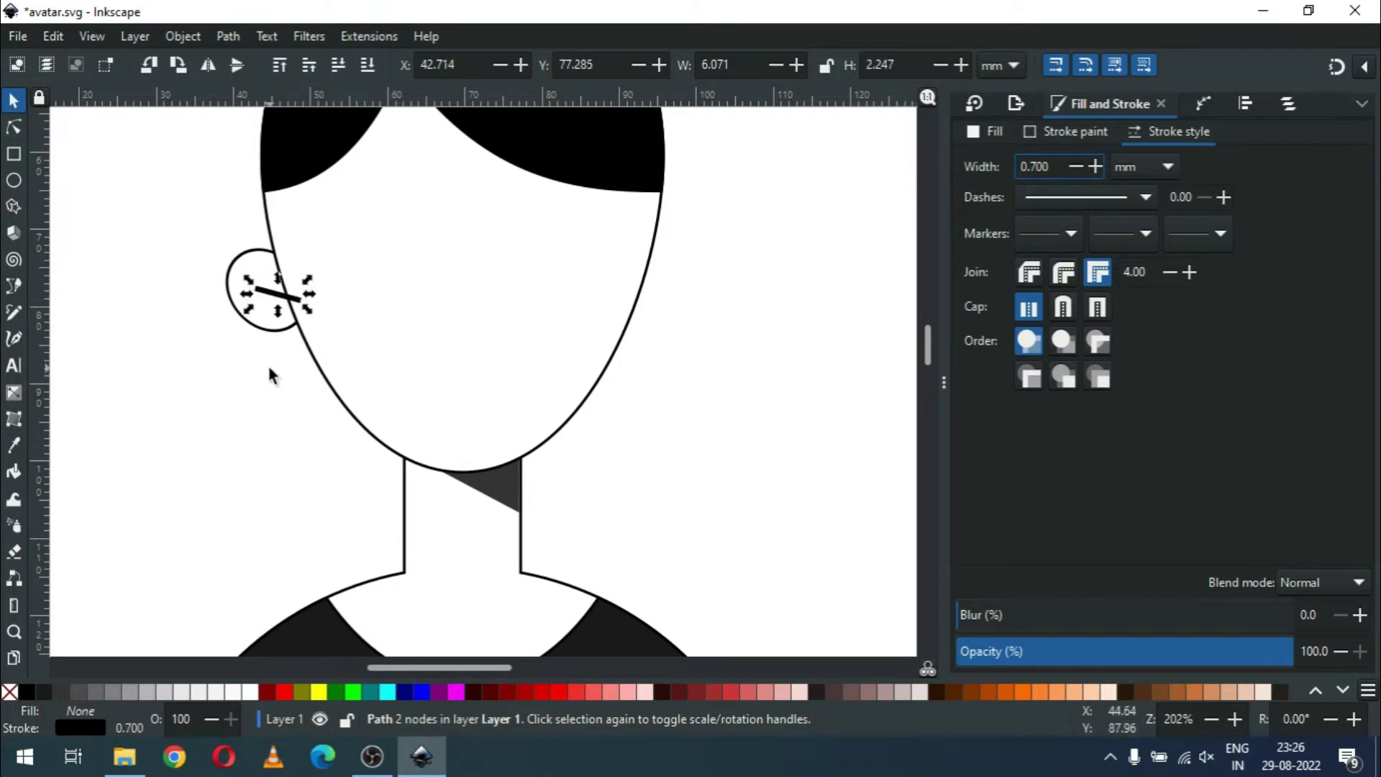
{"action": "key", "text": "Escape"}
Step: Group the ear oval with its line and duplicate the group
{"action": "left_click_drag", "start_coordinate": [209, 235], "coordinate": [371, 348]}
{"action": "right_click", "coordinate": [272, 336]}
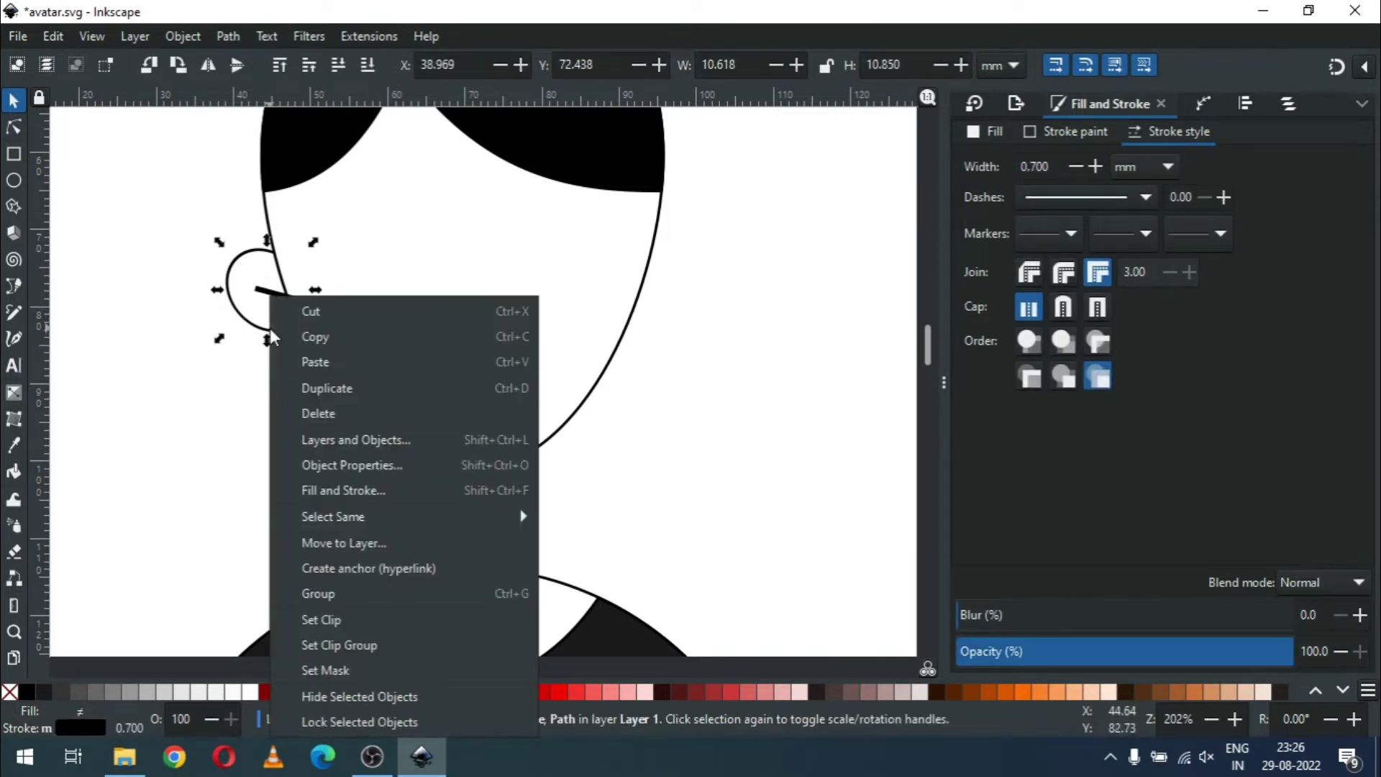
{"action": "left_click", "coordinate": [321, 594]}
{"action": "right_click", "coordinate": [280, 318]}
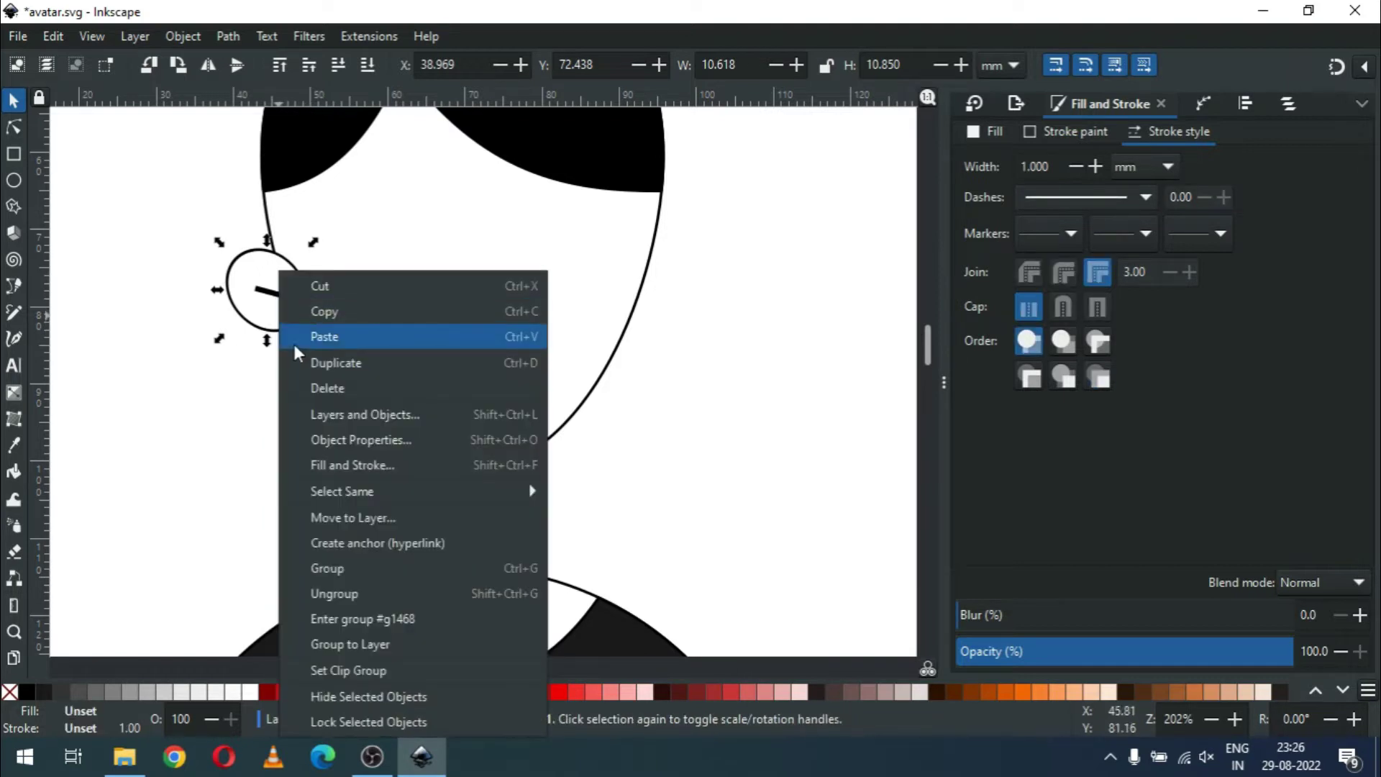
{"action": "left_click", "coordinate": [342, 361]}
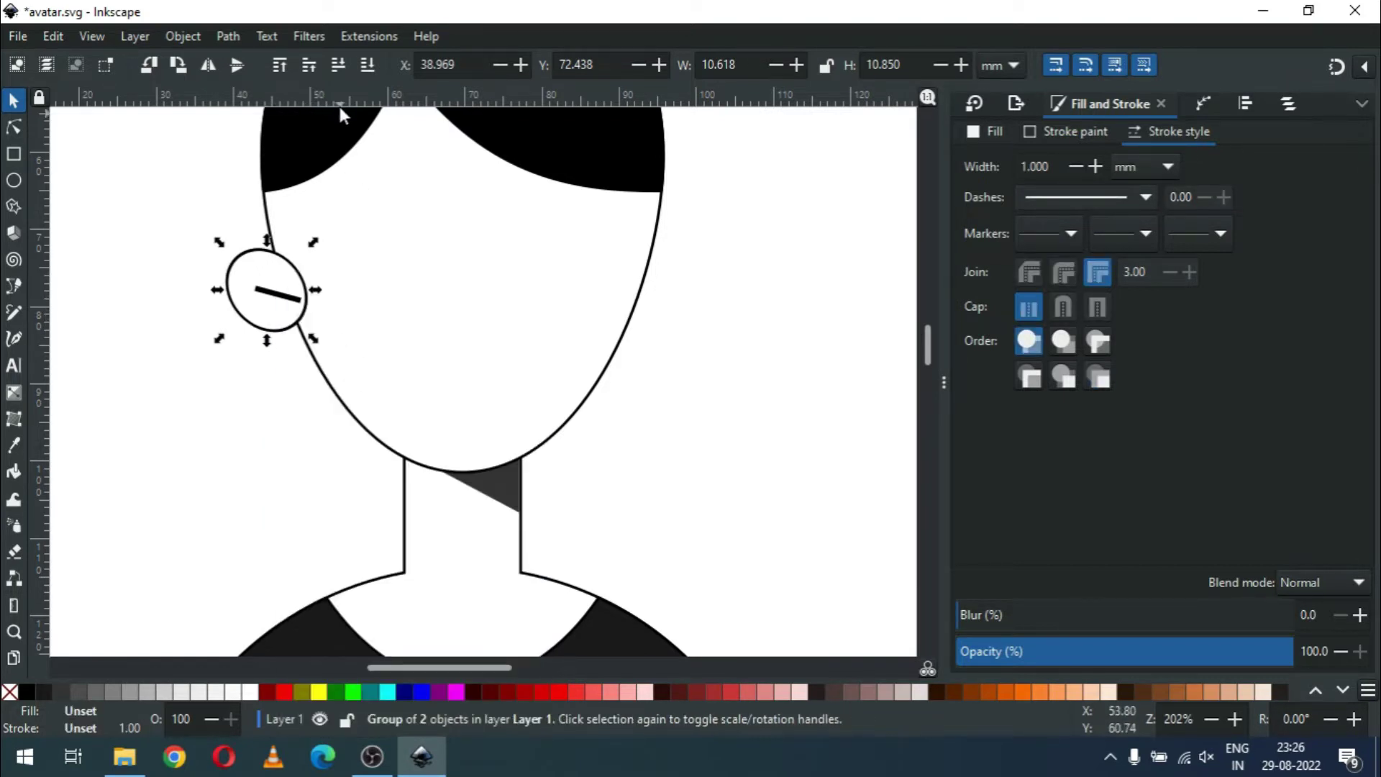
Step: Move the ear copy to the face's right side and centre both ears horizontally on the head
{"action": "left_click_drag", "start_coordinate": [288, 291], "coordinate": [669, 304]}
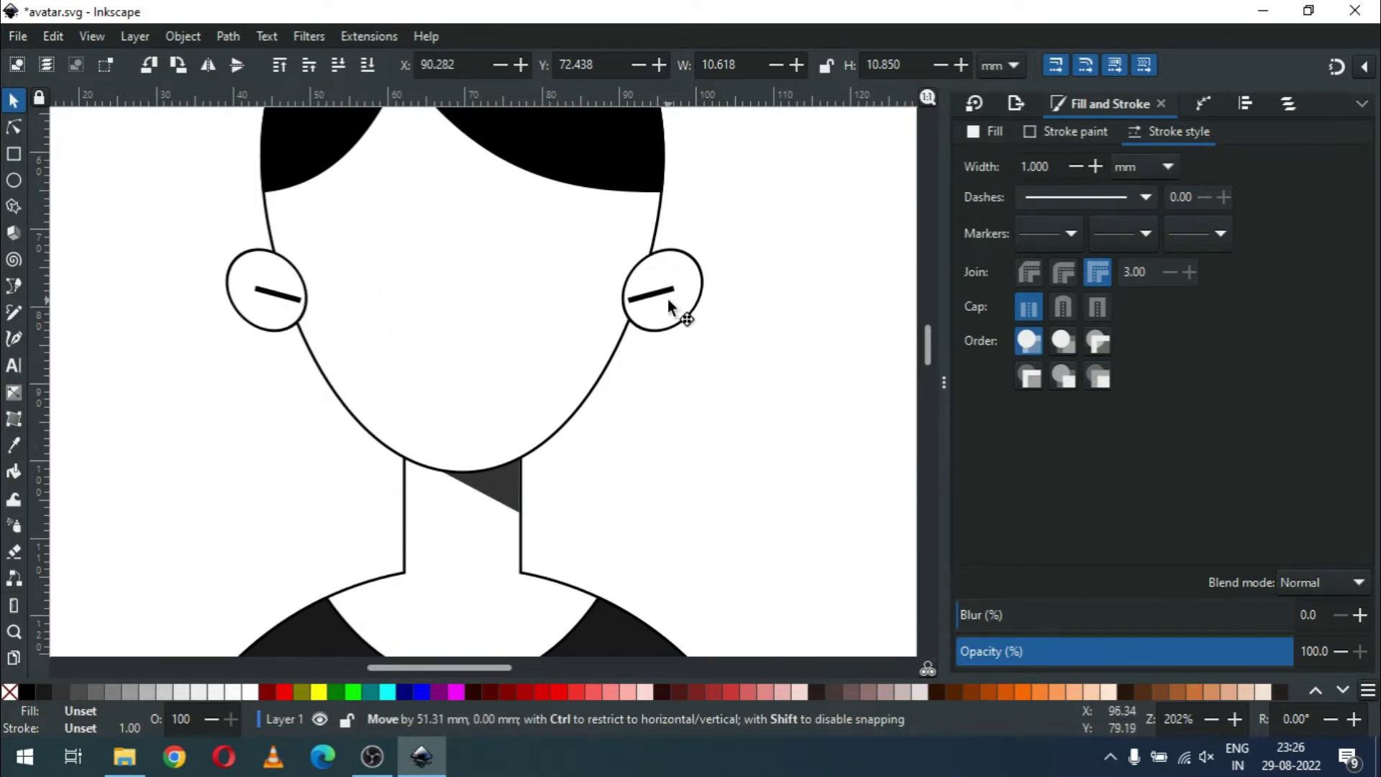
{"action": "left_click", "coordinate": [248, 289], "text": "shift"}
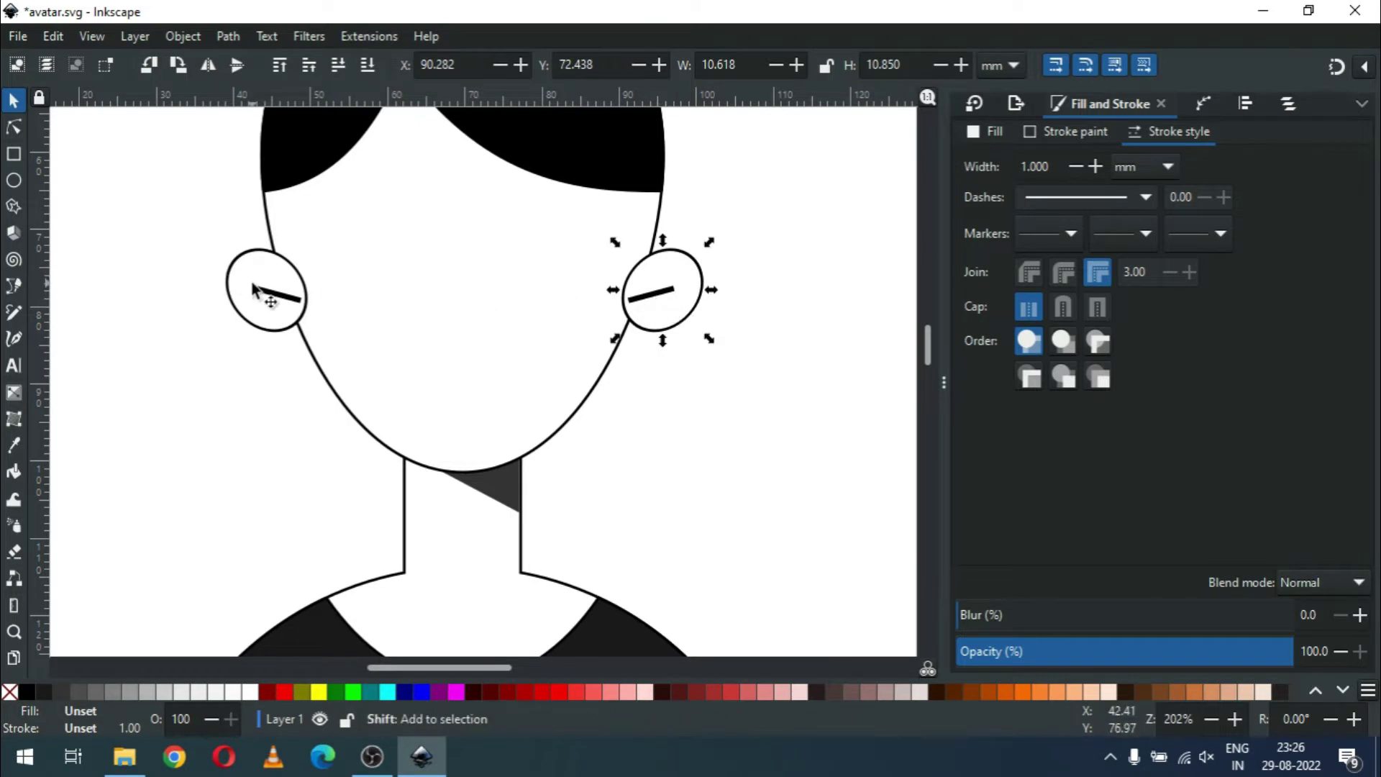
{"action": "left_click", "coordinate": [656, 238], "text": "shift"}
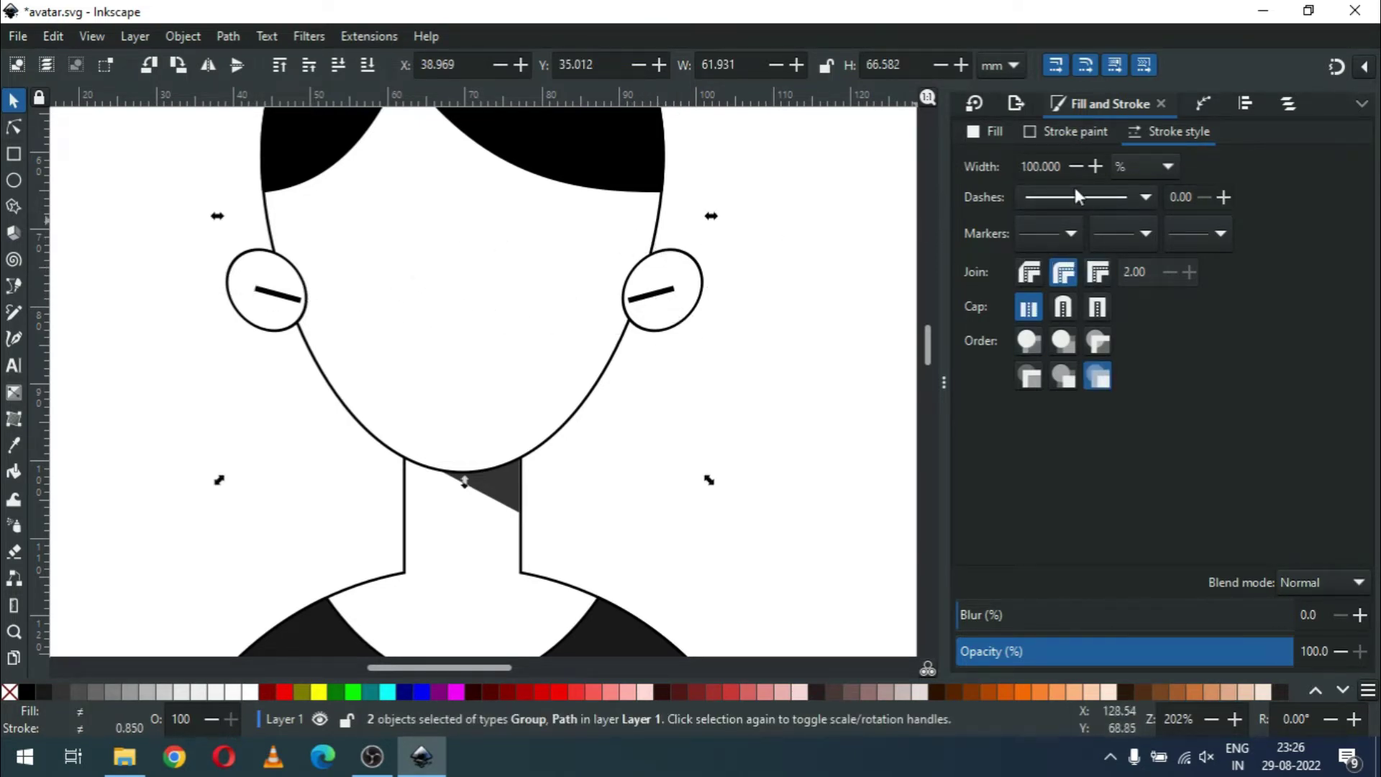
{"action": "left_click", "coordinate": [1242, 105]}
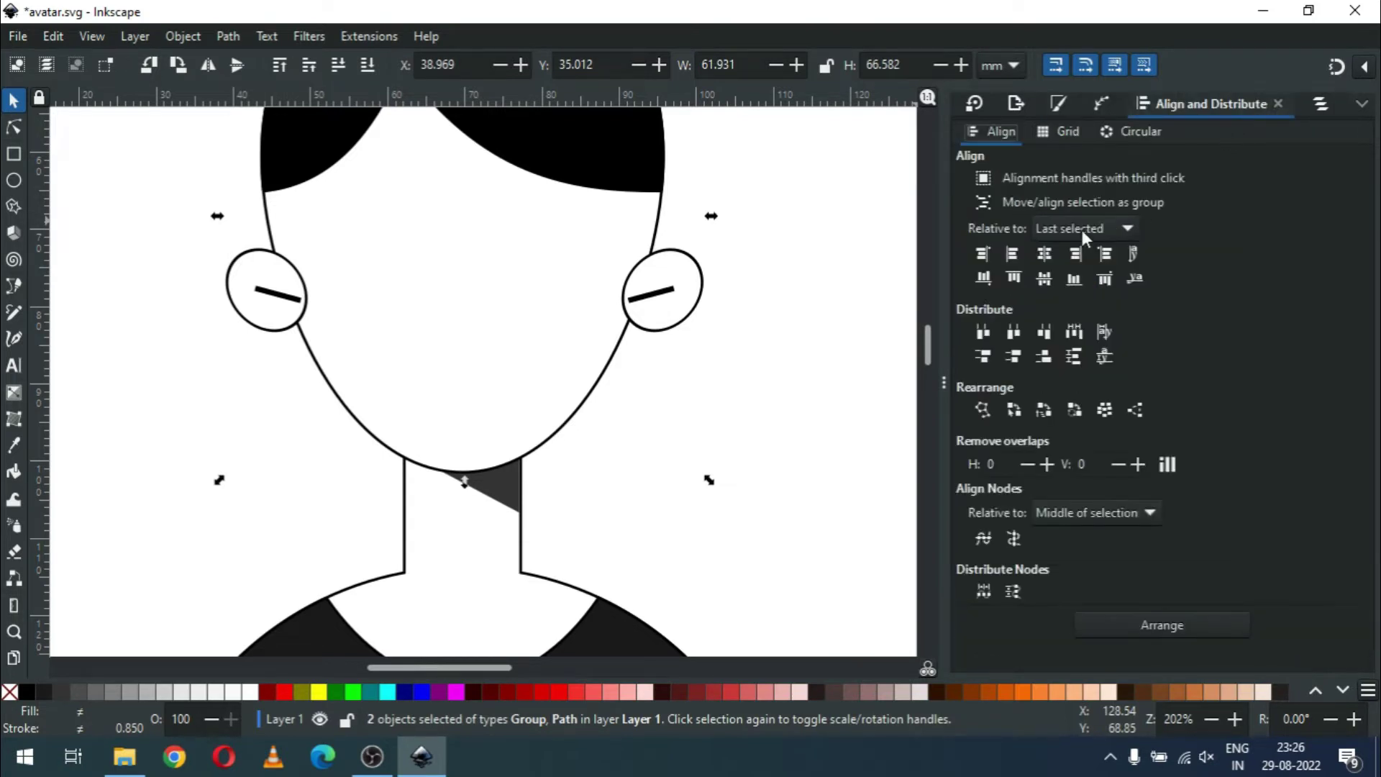
{"action": "left_click", "coordinate": [1050, 253]}
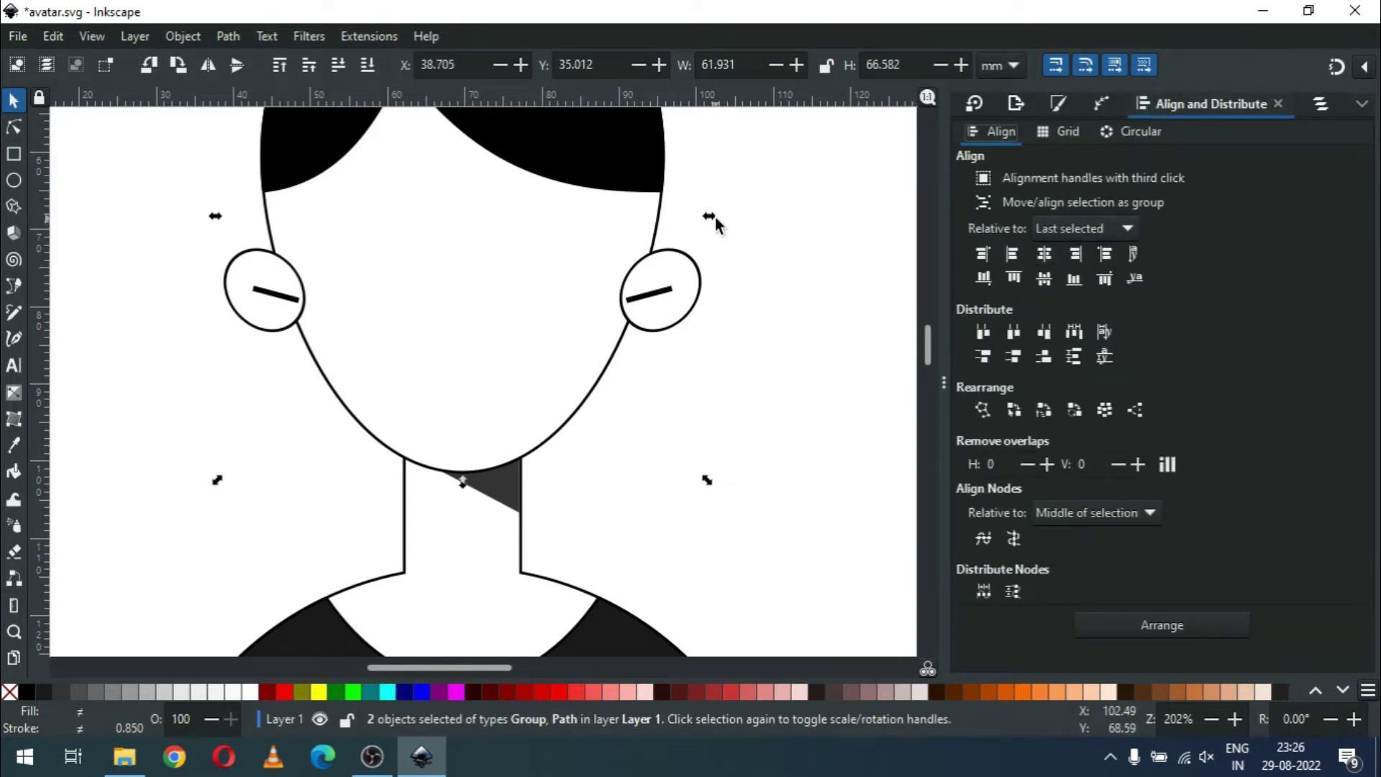
Step: Send the pair of ears behind the head with Lower to Bottom and zoom out
{"action": "left_click", "coordinate": [759, 214]}
{"action": "left_click", "coordinate": [701, 301]}
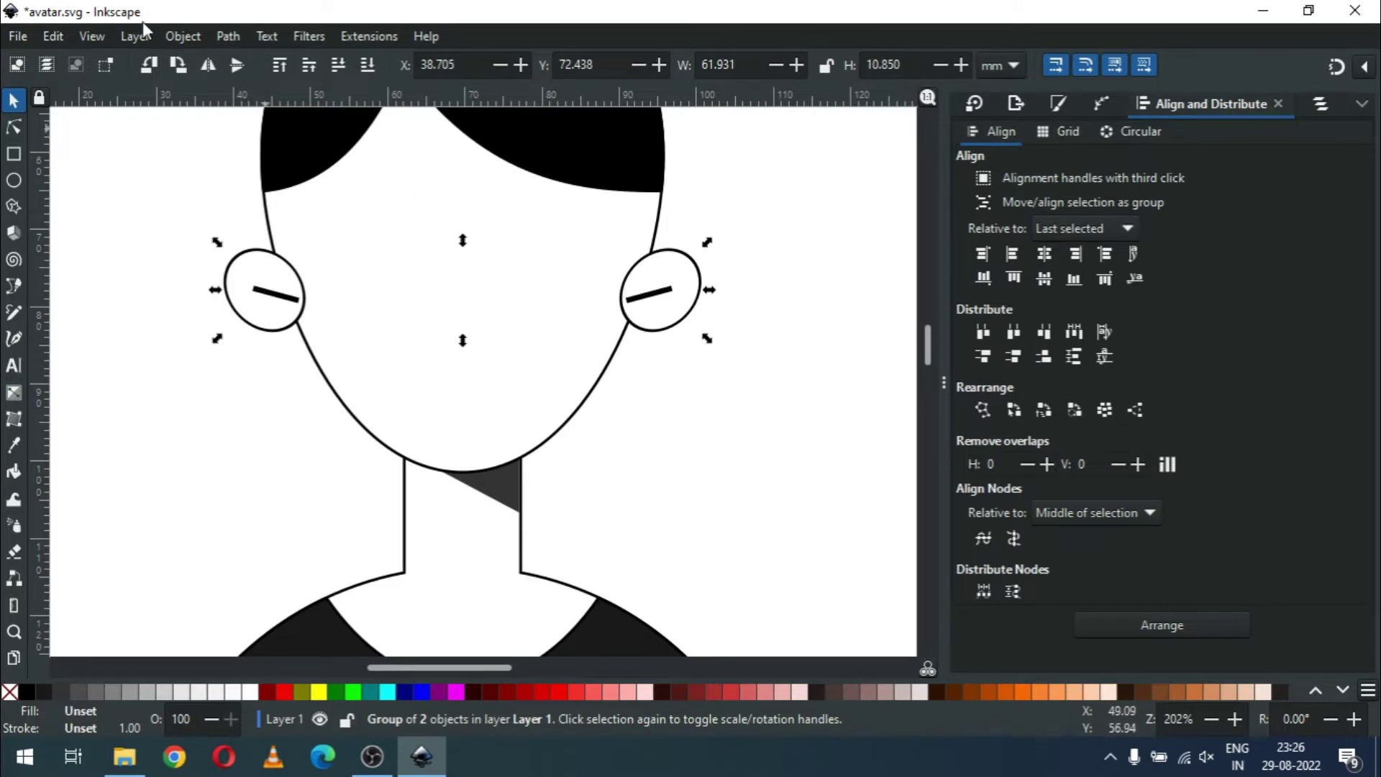
{"action": "left_click", "coordinate": [183, 36]}
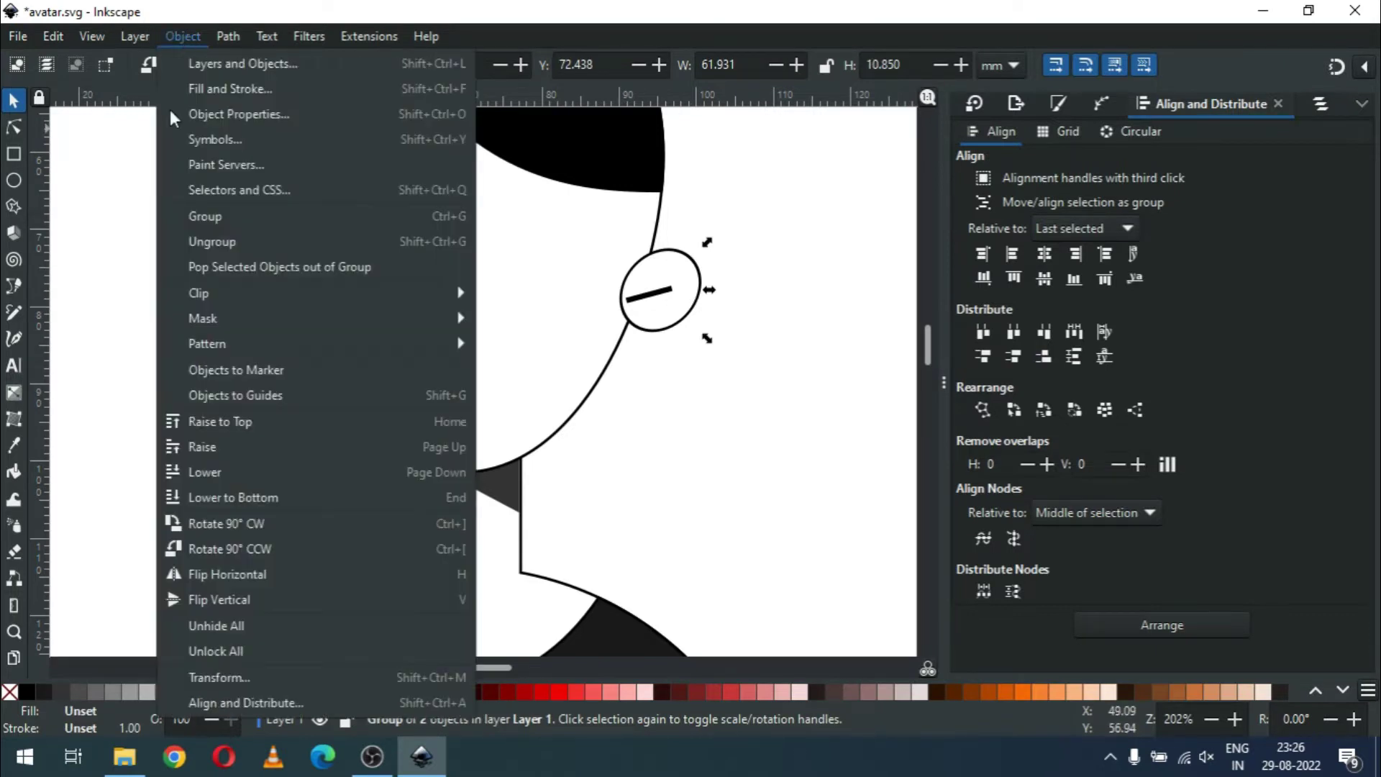
{"action": "left_click", "coordinate": [222, 498]}
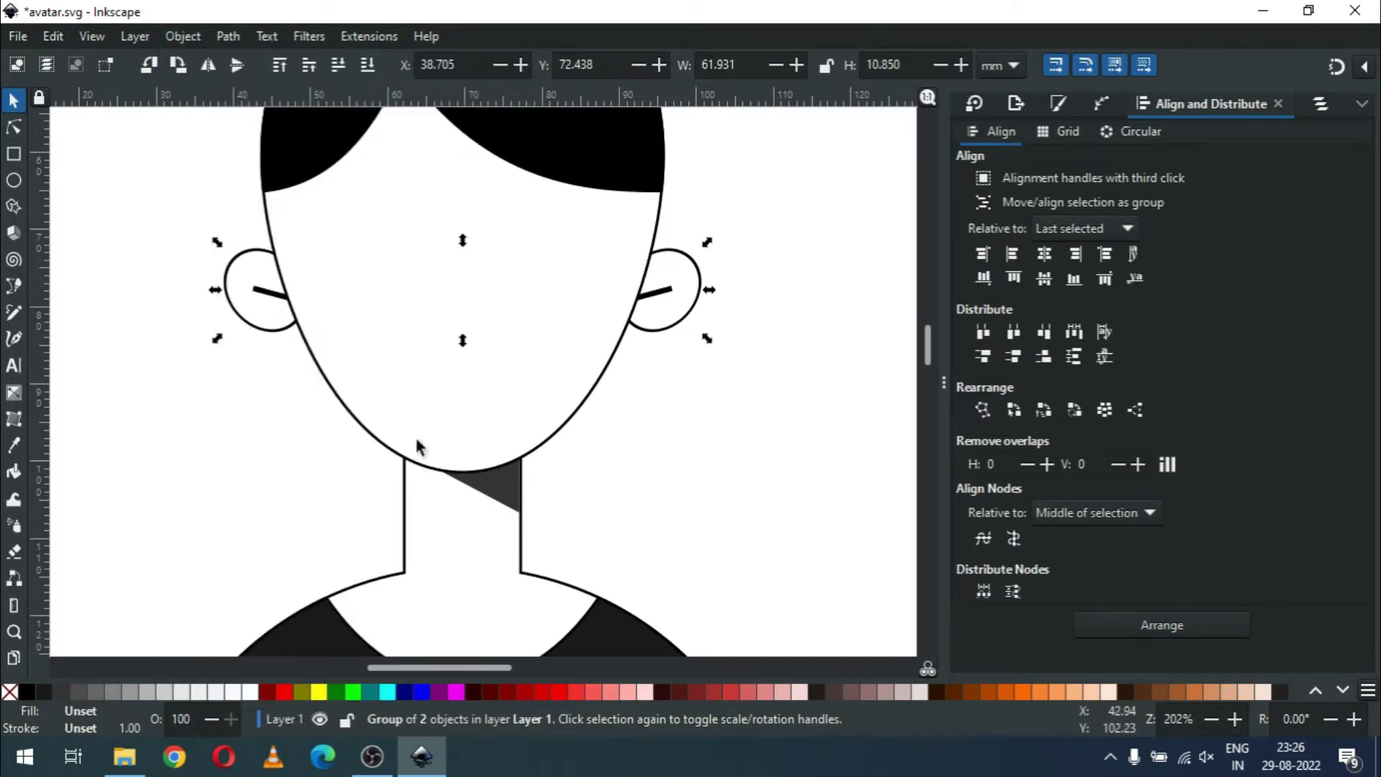
{"action": "left_click", "coordinate": [686, 387]}
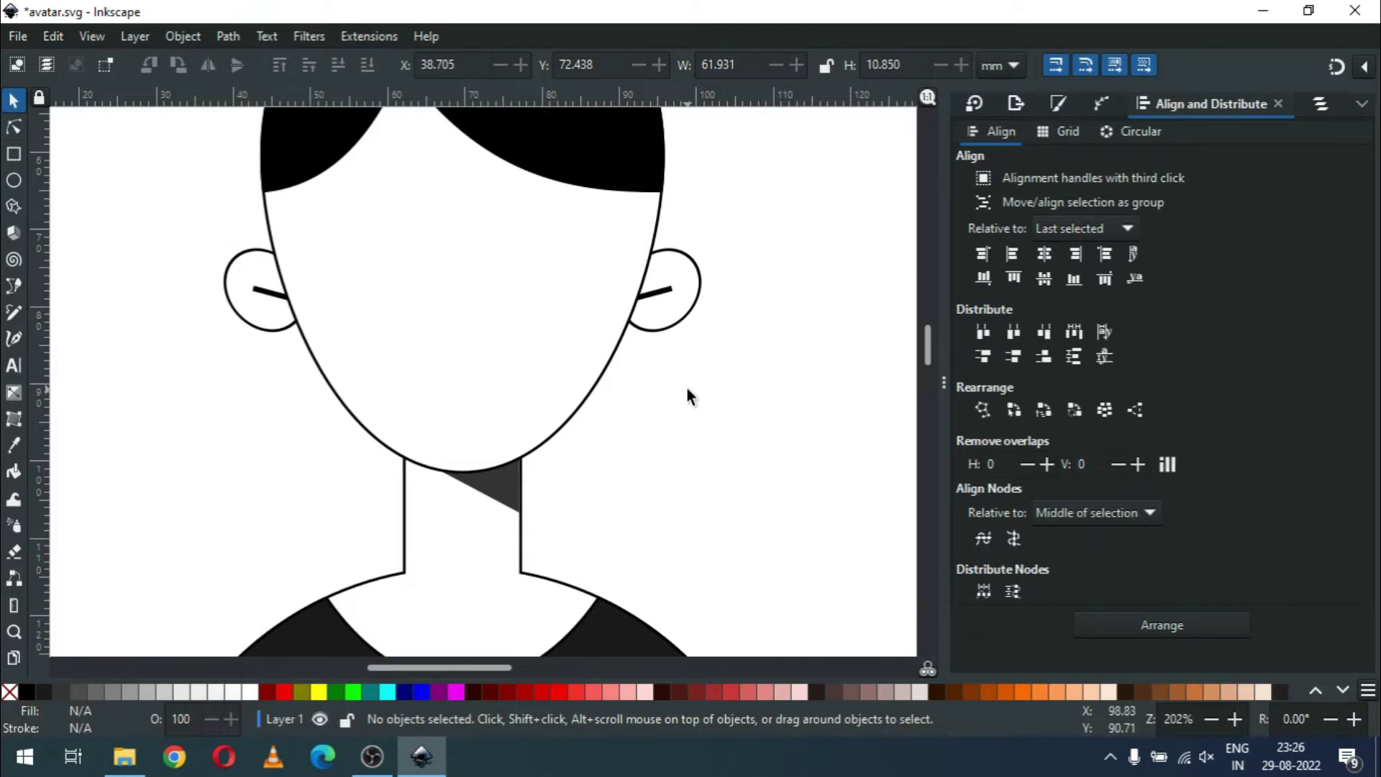
{"action": "key", "text": "minus"}
{"action": "key", "text": "minus"}
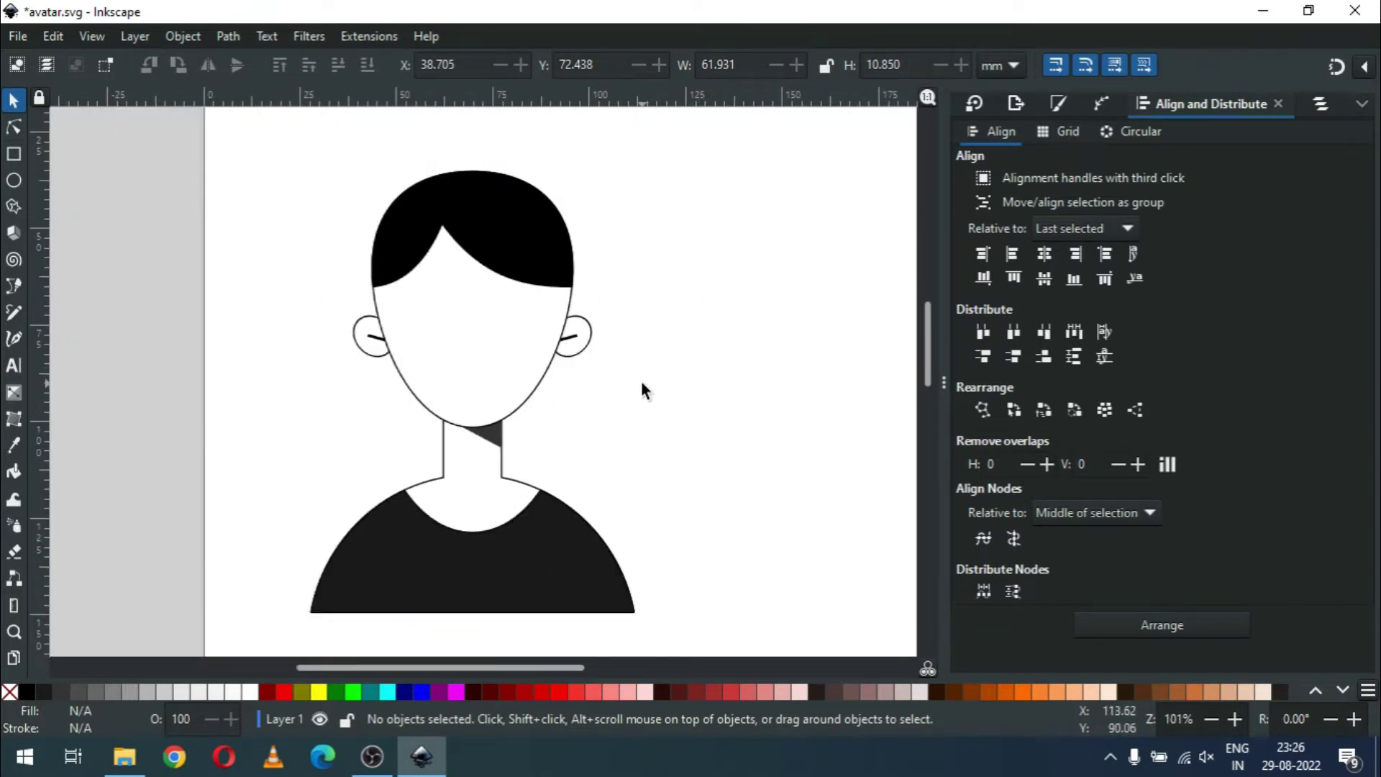
Step: Ungroup the ear group with Object > Ungroup and save avatar.svg
{"action": "left_click", "coordinate": [571, 351]}
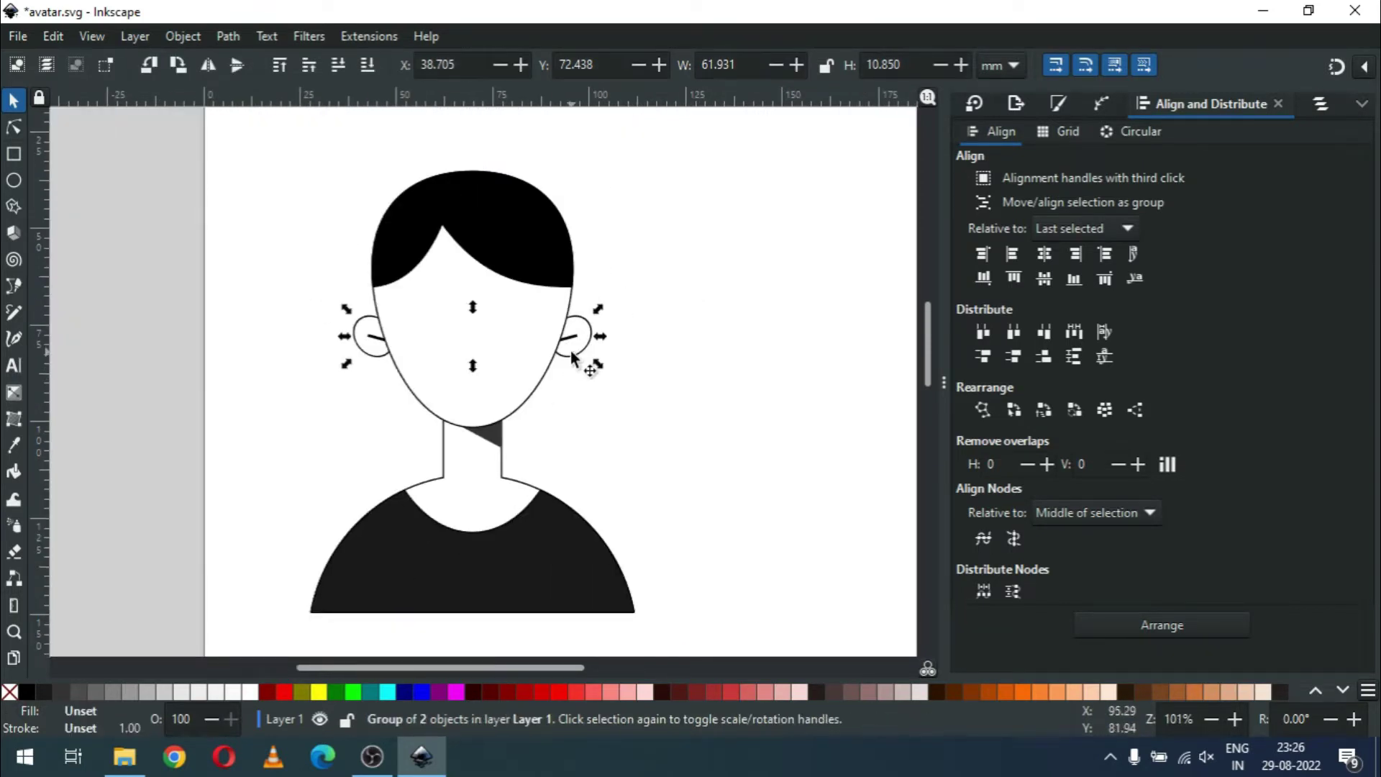
{"action": "left_click", "coordinate": [194, 39]}
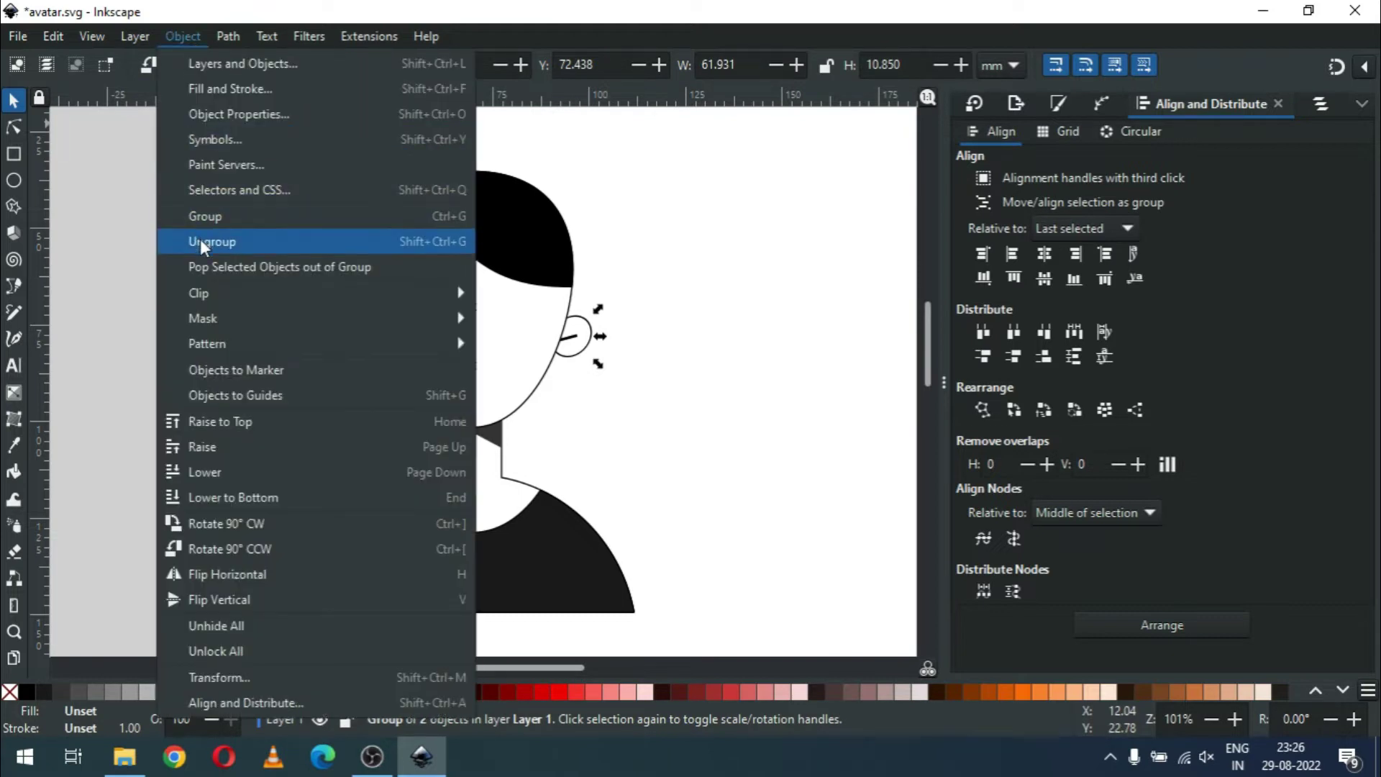
{"action": "left_click", "coordinate": [200, 239]}
{"action": "left_click", "coordinate": [694, 268]}
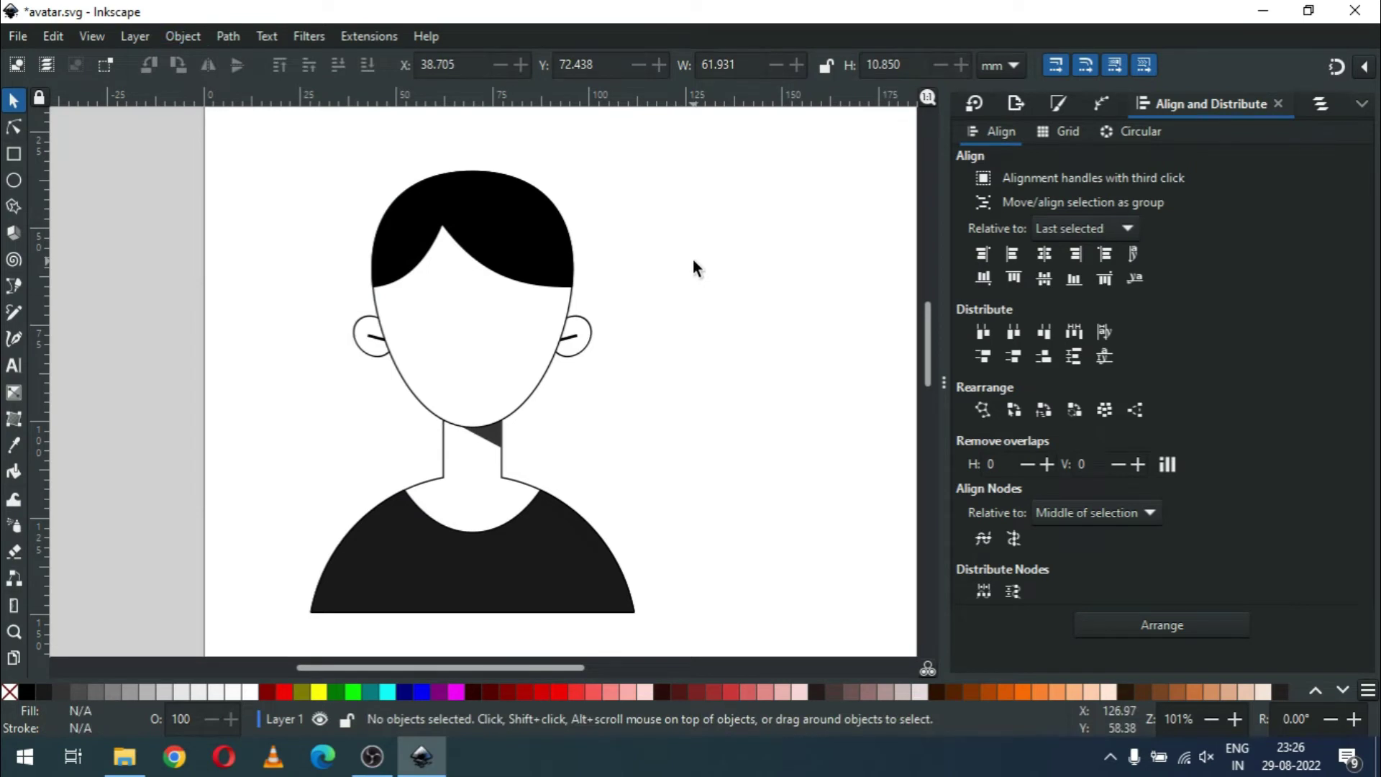
{"action": "key", "text": "ctrl+s"}
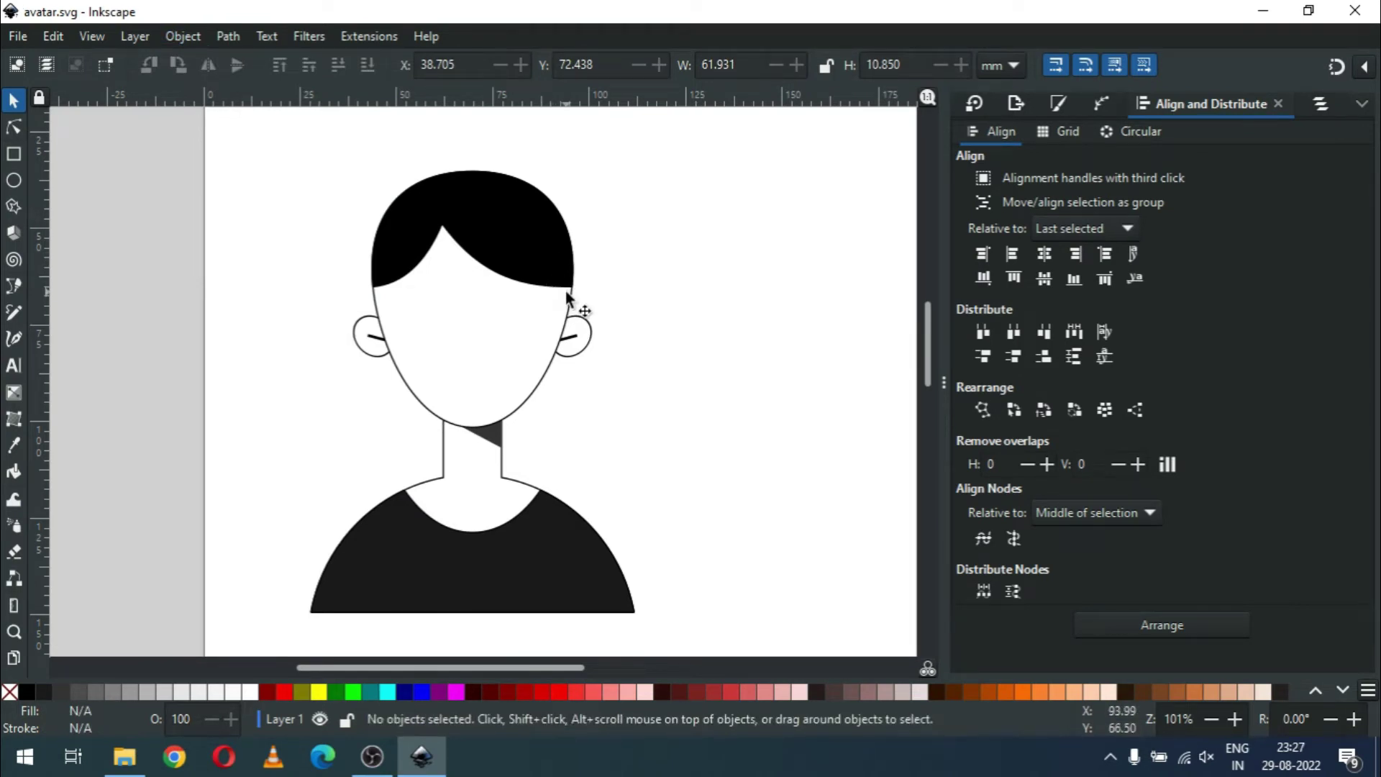
{"action": "key", "text": "ctrl+s"}
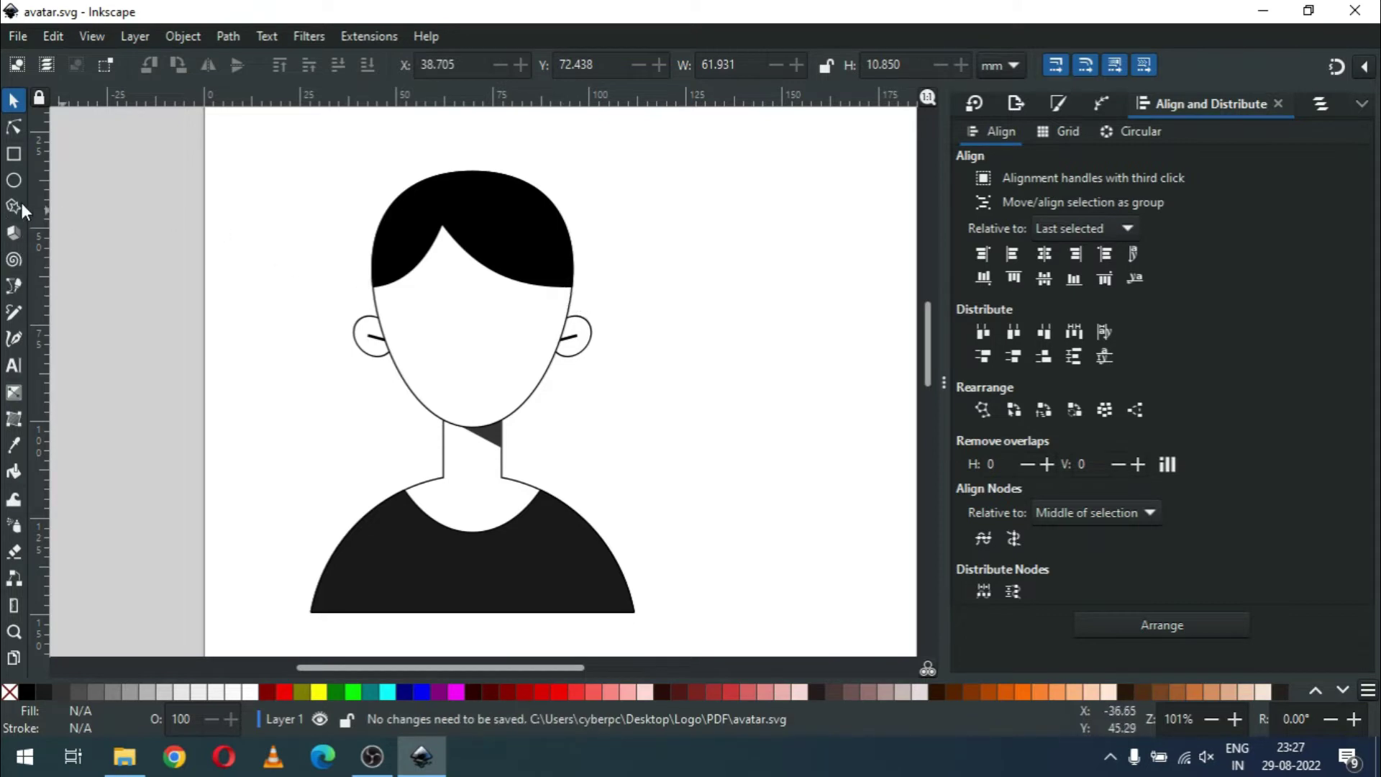
{"action": "left_click", "coordinate": [14, 154]}
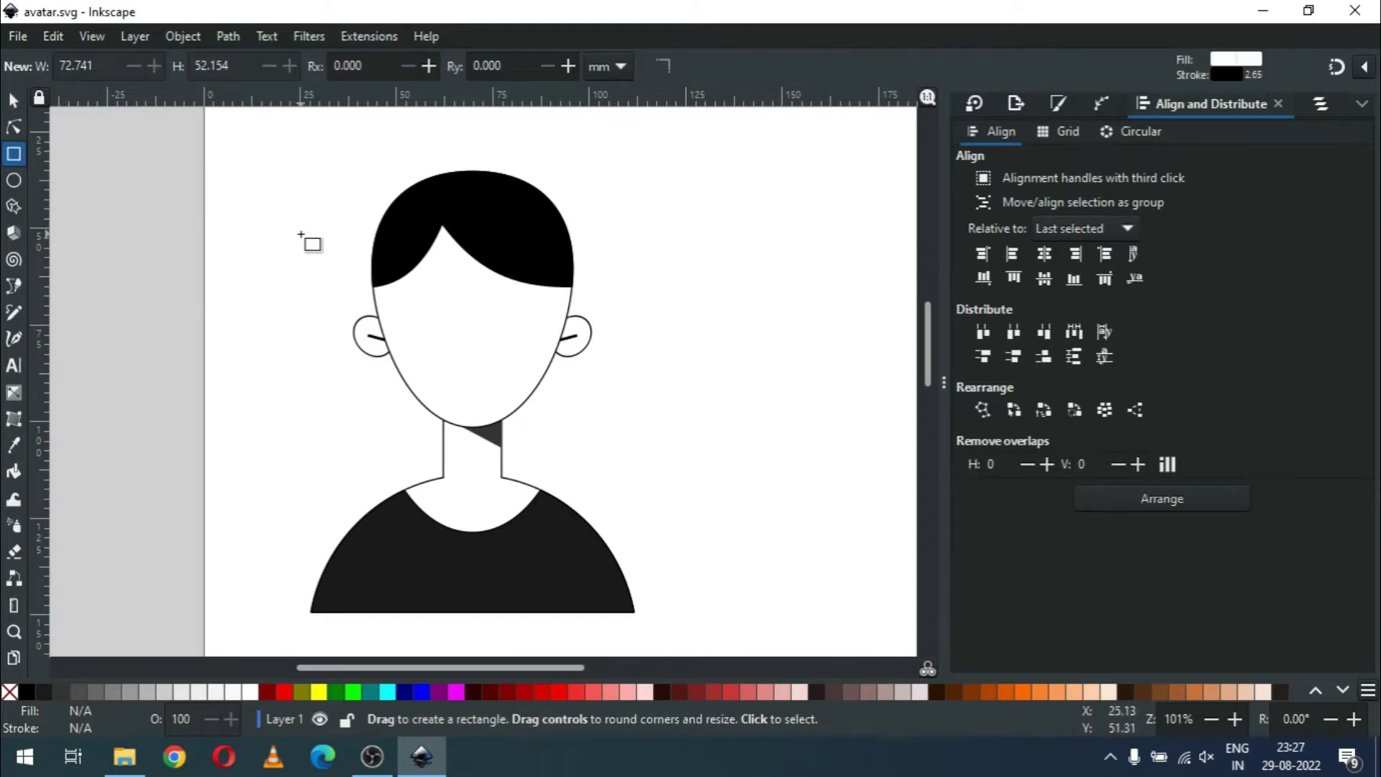
Step: Draw a tall rectangle left of the head and fully round its corners into a pill
{"action": "key", "text": "ctrl"}
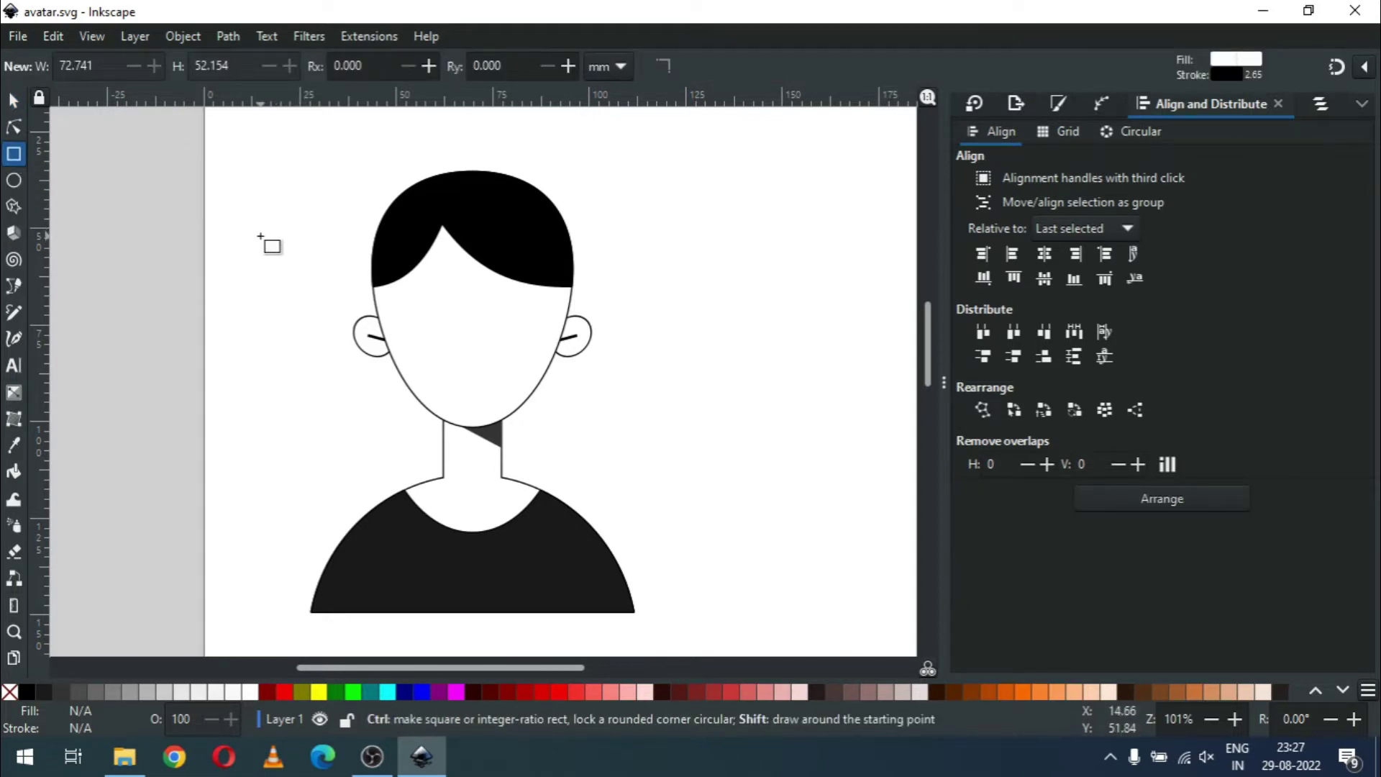
{"action": "left_click_drag", "start_coordinate": [260, 236], "coordinate": [352, 434]}
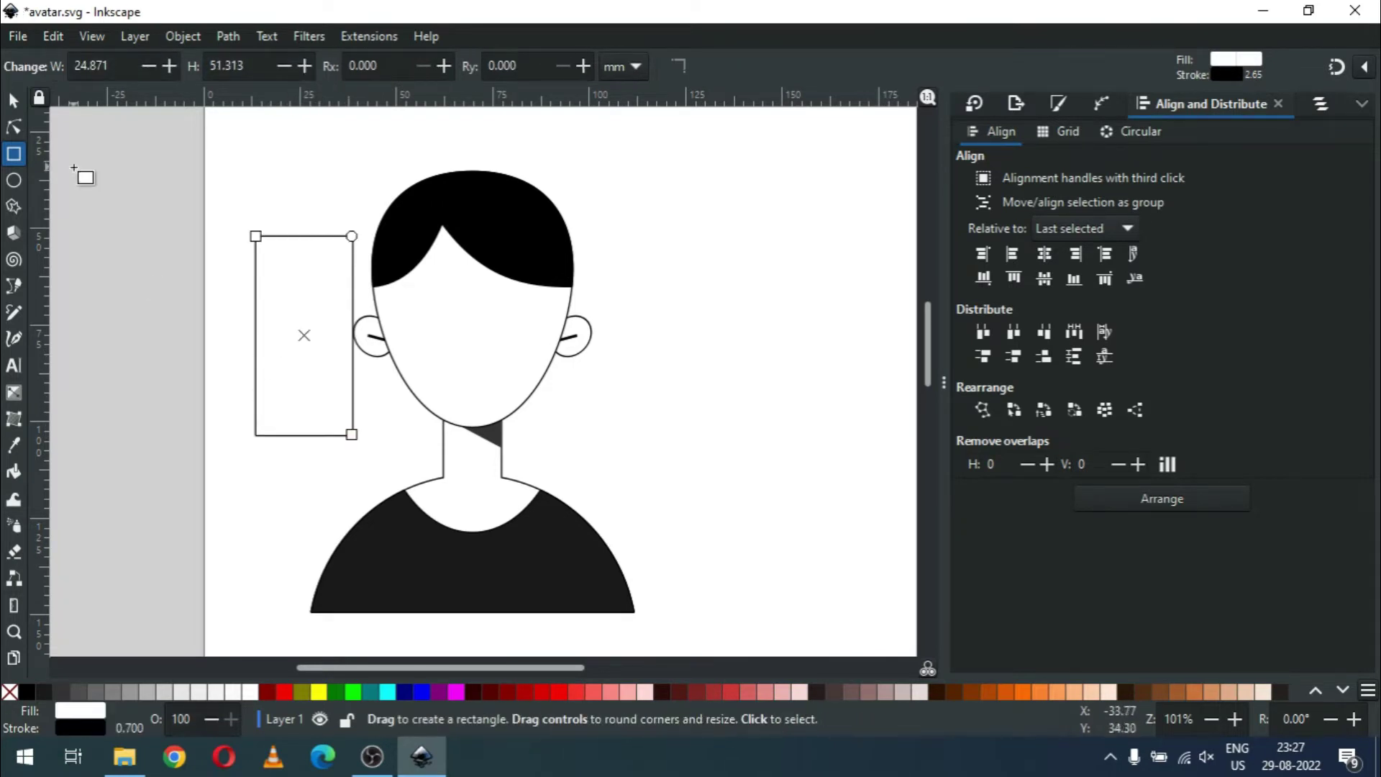
{"action": "left_click", "coordinate": [20, 131]}
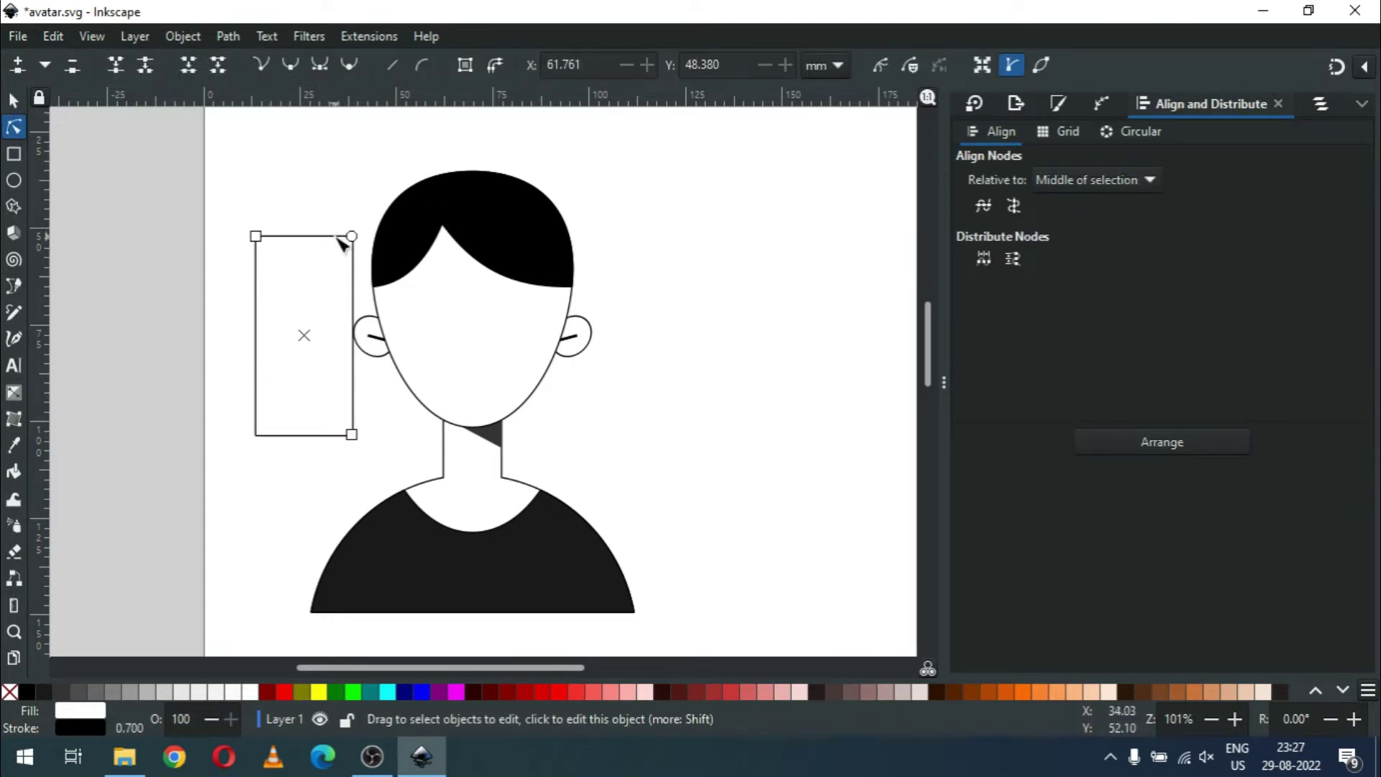
{"action": "left_click_drag", "start_coordinate": [352, 237], "coordinate": [352, 284]}
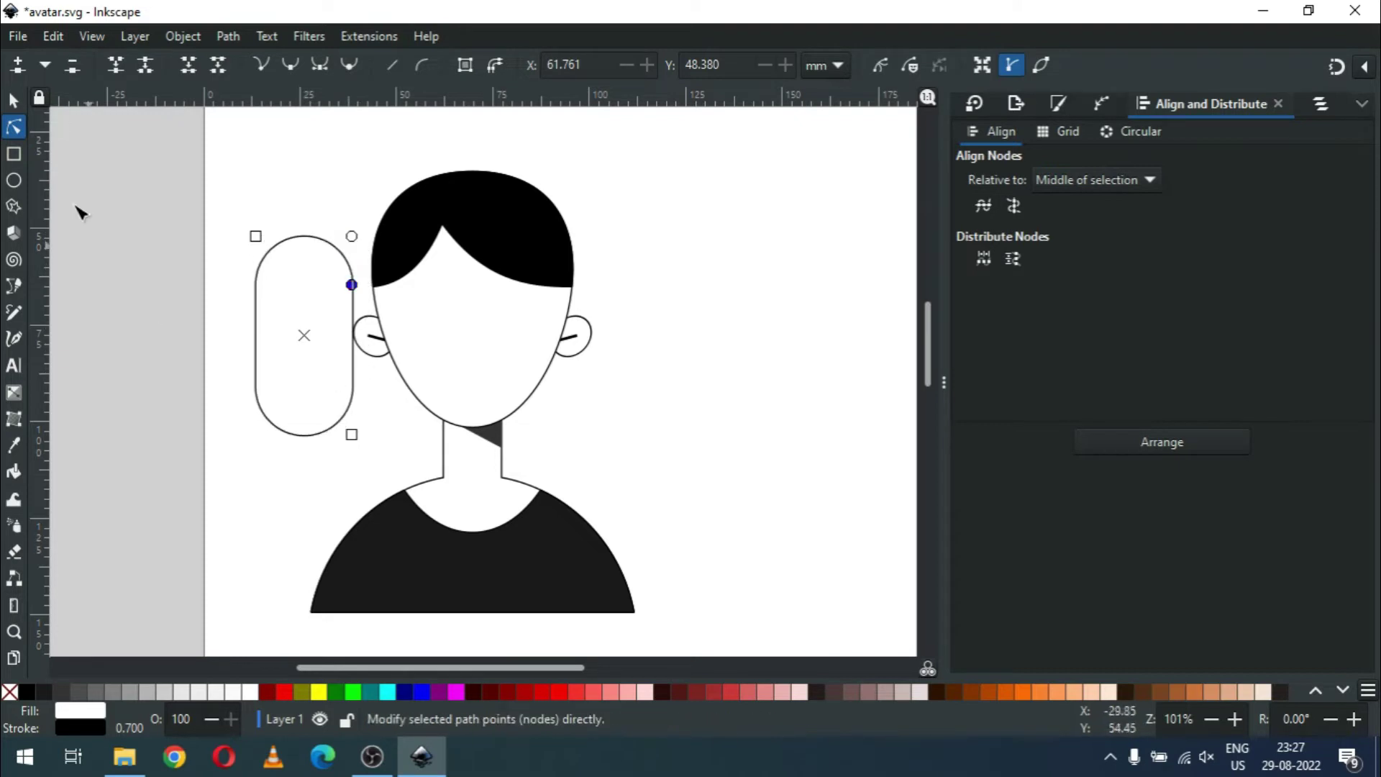
{"action": "left_click", "coordinate": [13, 101]}
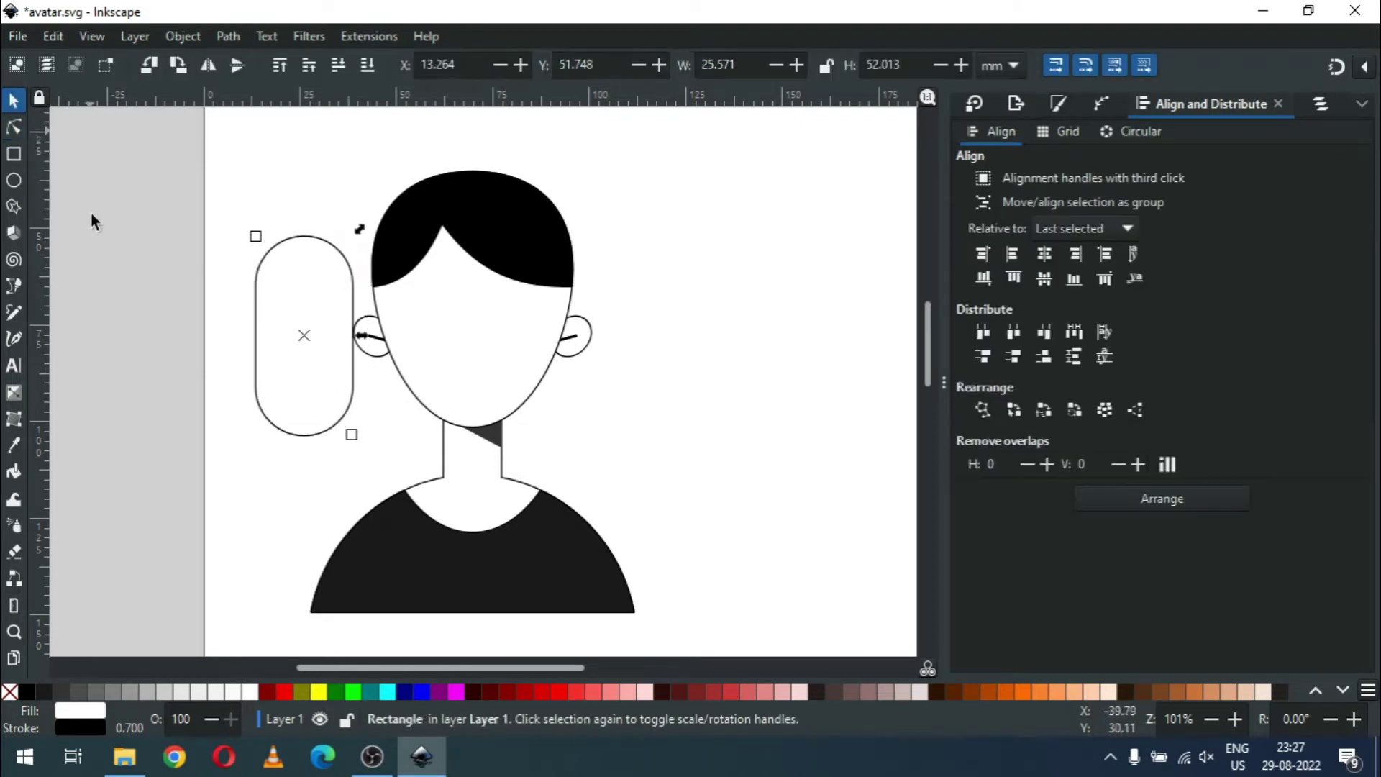
{"action": "left_click", "coordinate": [77, 257]}
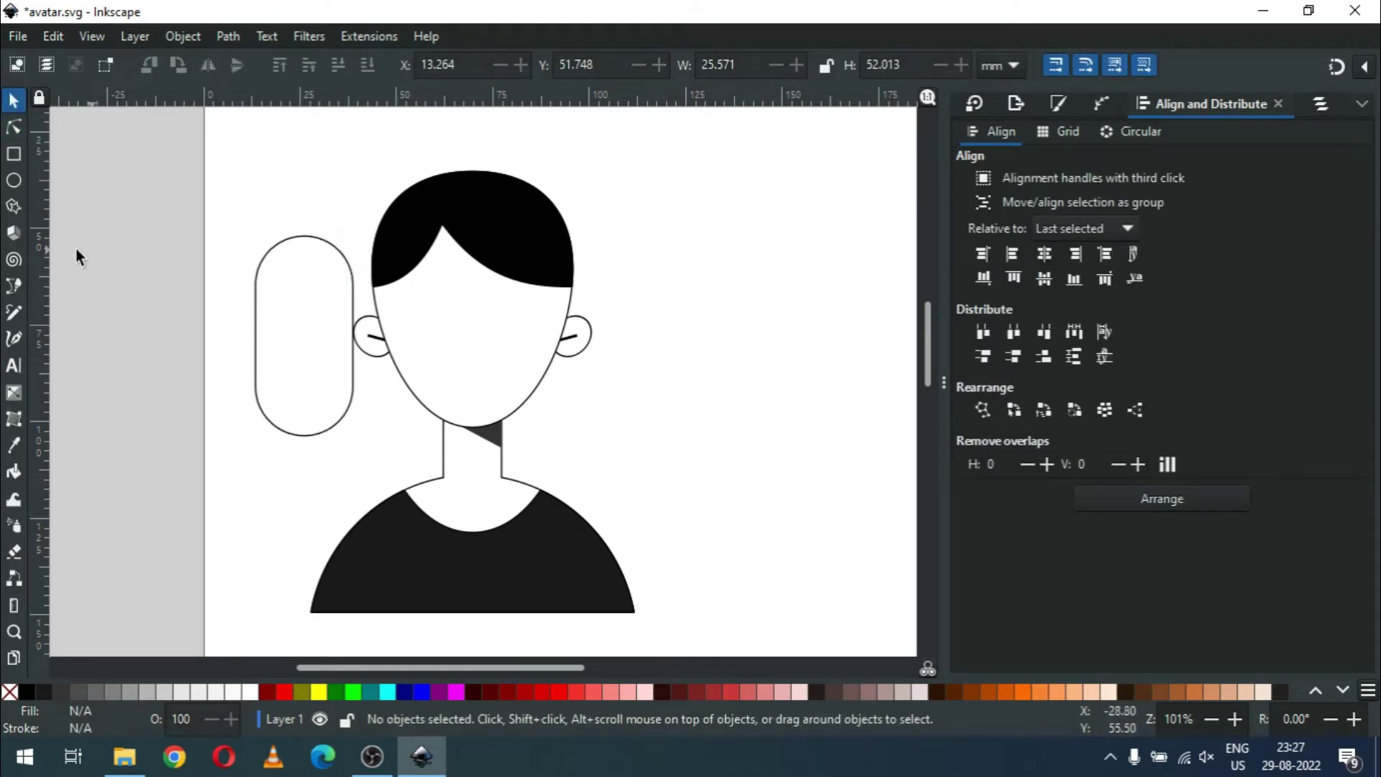
Step: Subtract a wide rectangle from the pill's lower half with Path > Difference and move the arch onto the head
{"action": "left_click", "coordinate": [14, 153]}
{"action": "left_click_drag", "start_coordinate": [185, 346], "coordinate": [420, 456]}
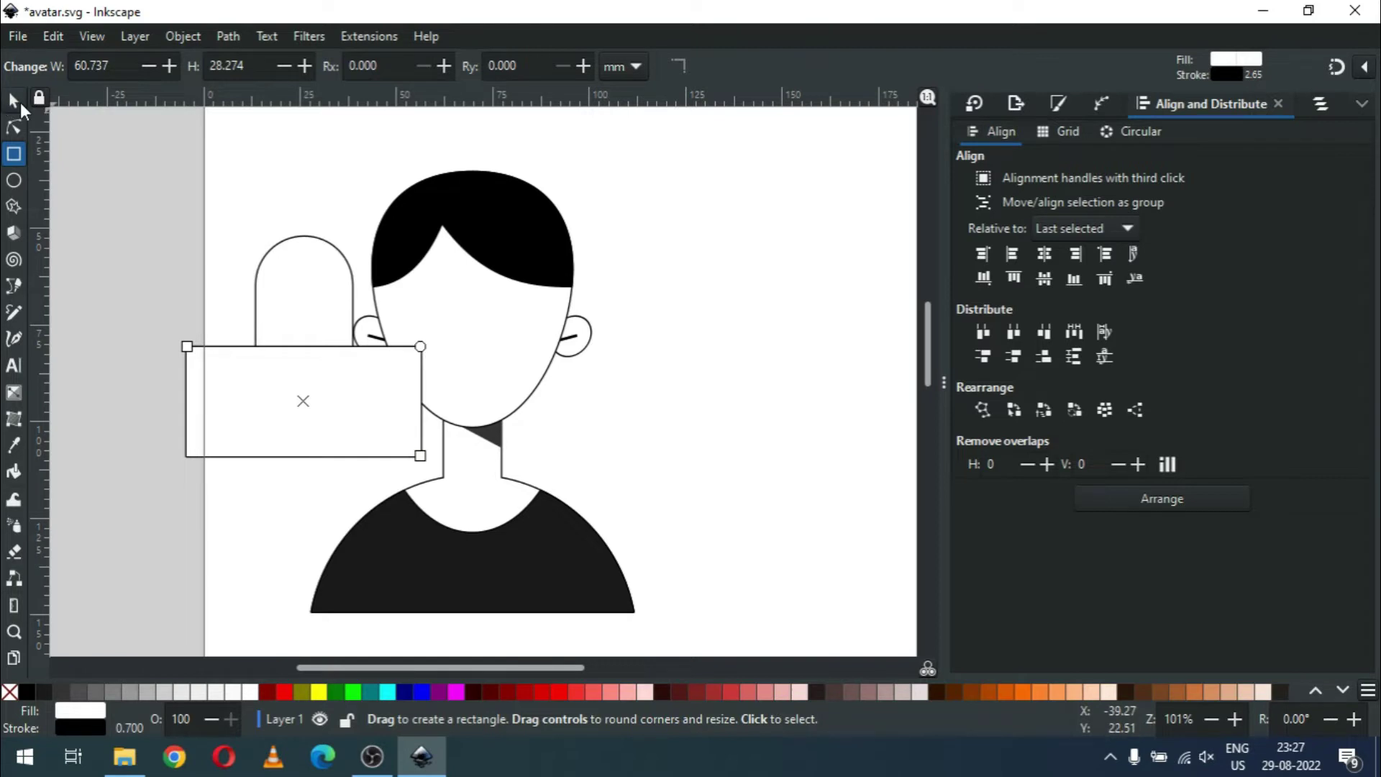
{"action": "left_click", "coordinate": [15, 104]}
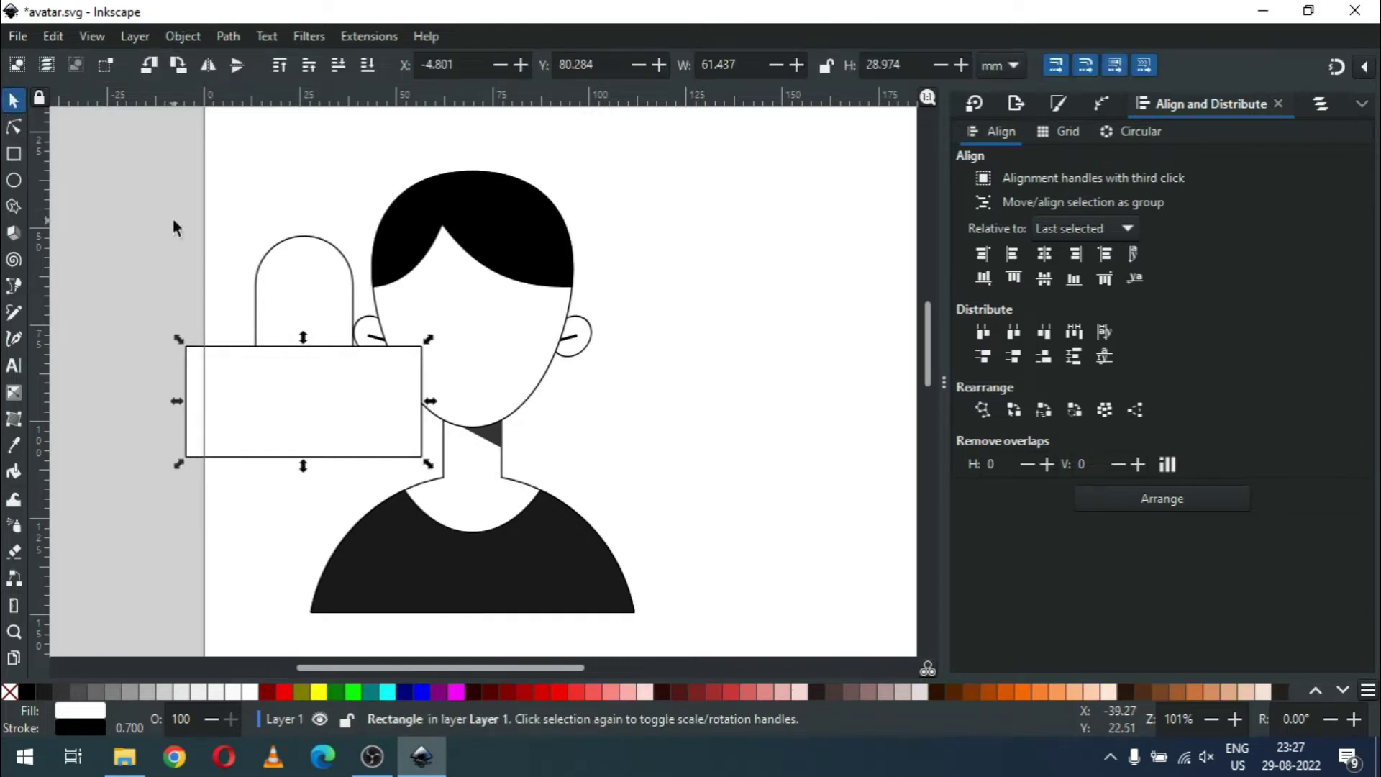
{"action": "left_click", "coordinate": [300, 239], "text": "shift"}
{"action": "left_click", "coordinate": [230, 36]}
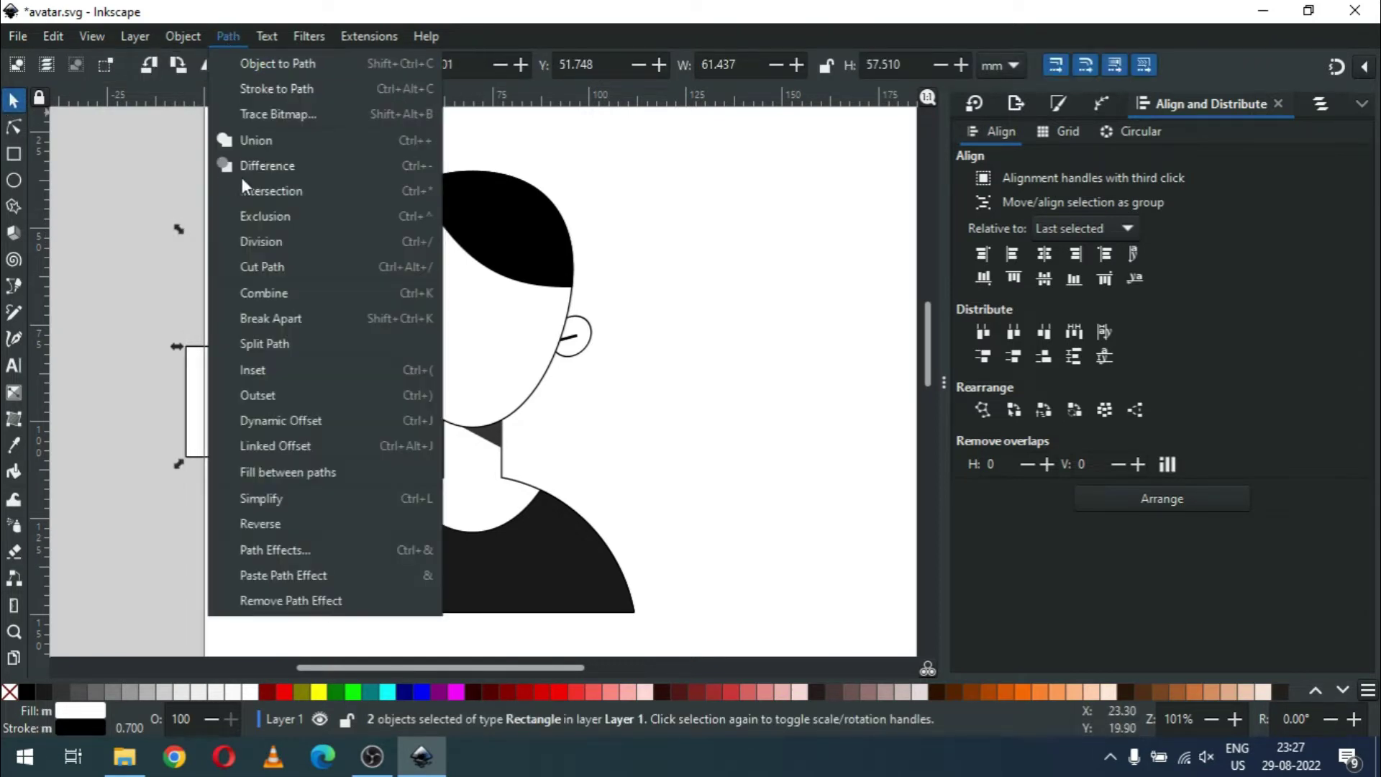
{"action": "left_click", "coordinate": [252, 174]}
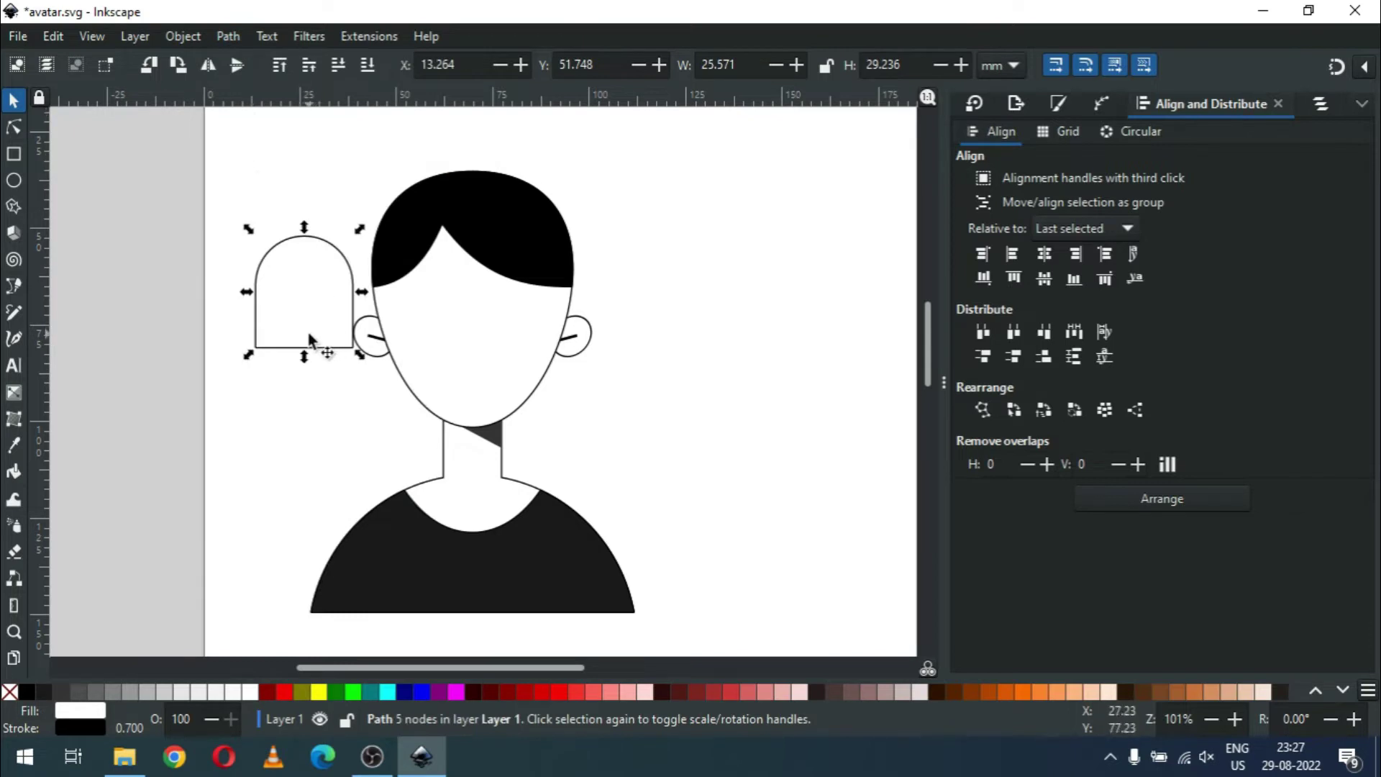
{"action": "left_click_drag", "start_coordinate": [301, 353], "coordinate": [462, 287]}
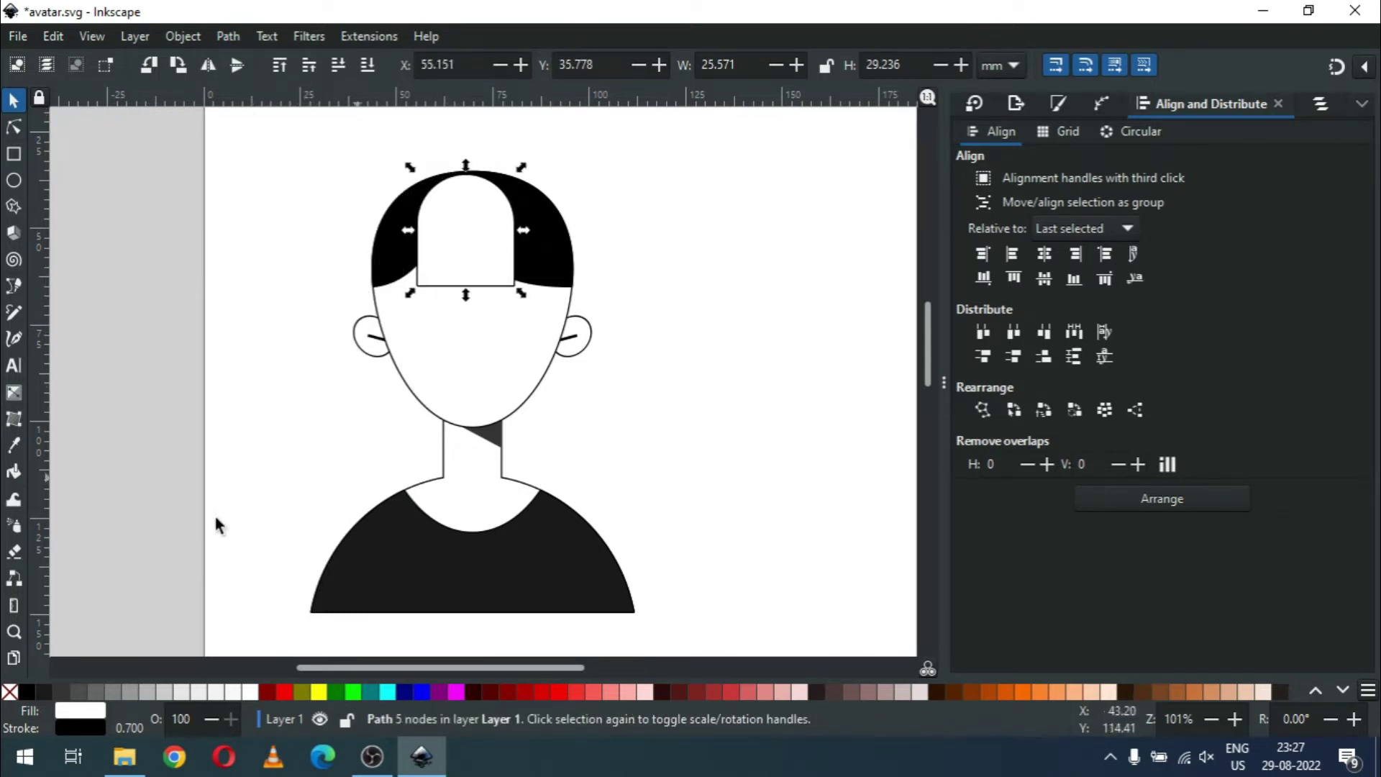
Step: Remove the arch's fill, then enlarge and centre it around the head
{"action": "left_click", "coordinate": [9, 692]}
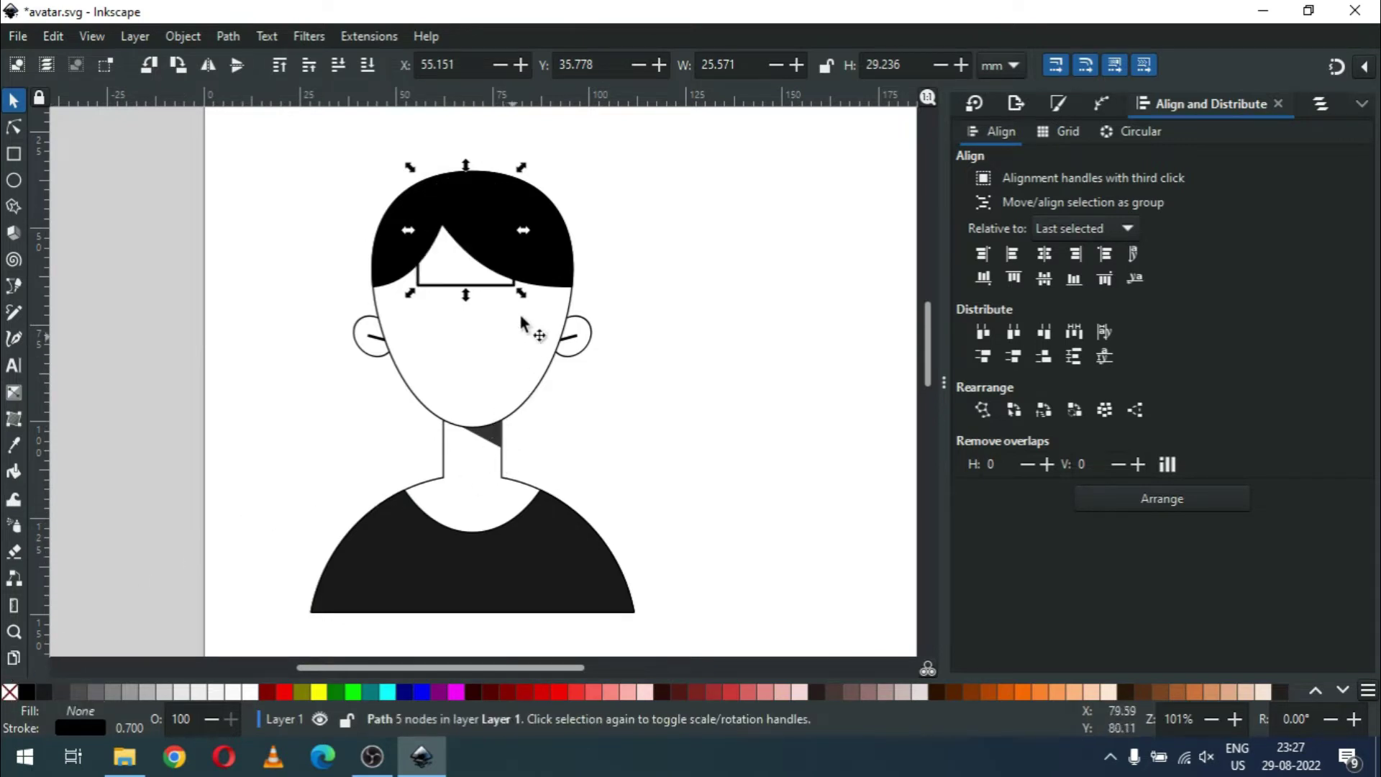
{"action": "left_click_drag", "start_coordinate": [522, 294], "coordinate": [620, 407]}
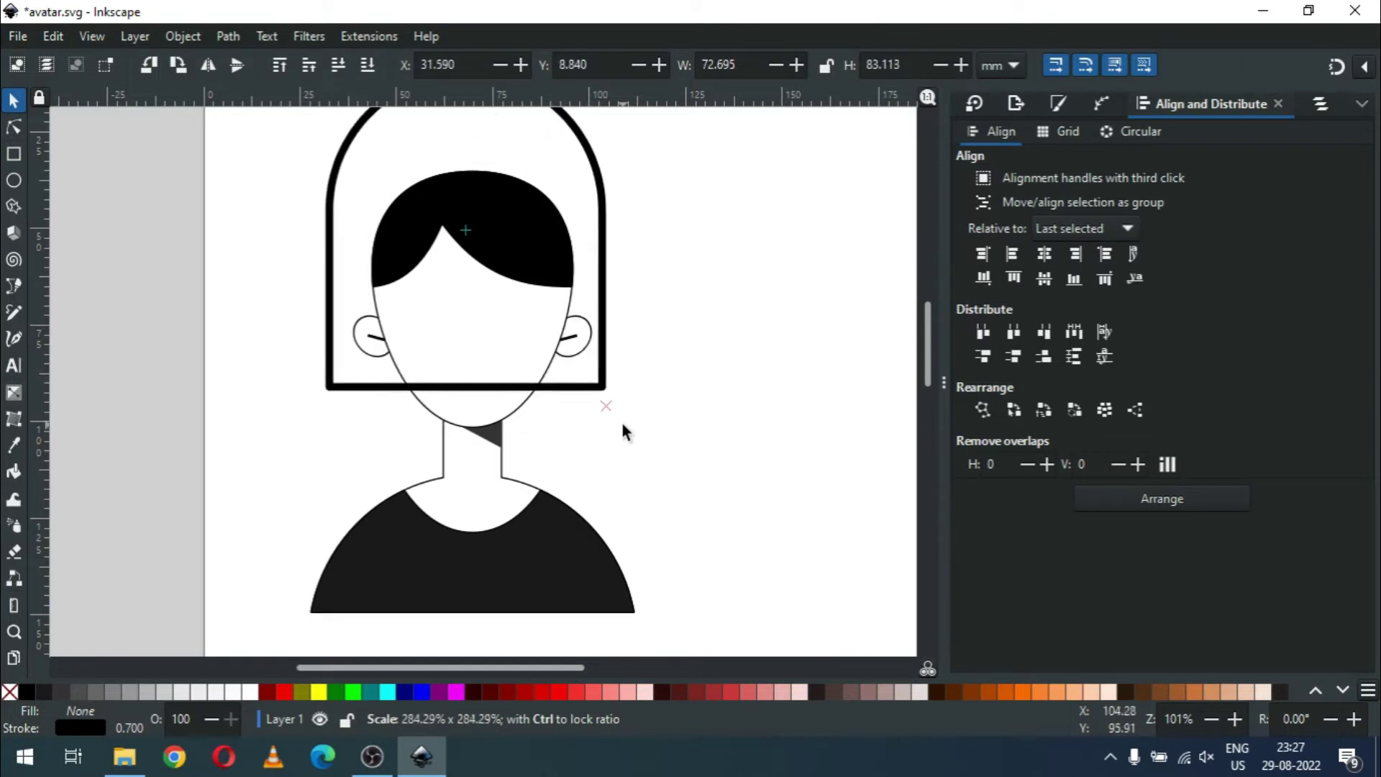
{"action": "left_click_drag", "start_coordinate": [608, 310], "coordinate": [612, 335]}
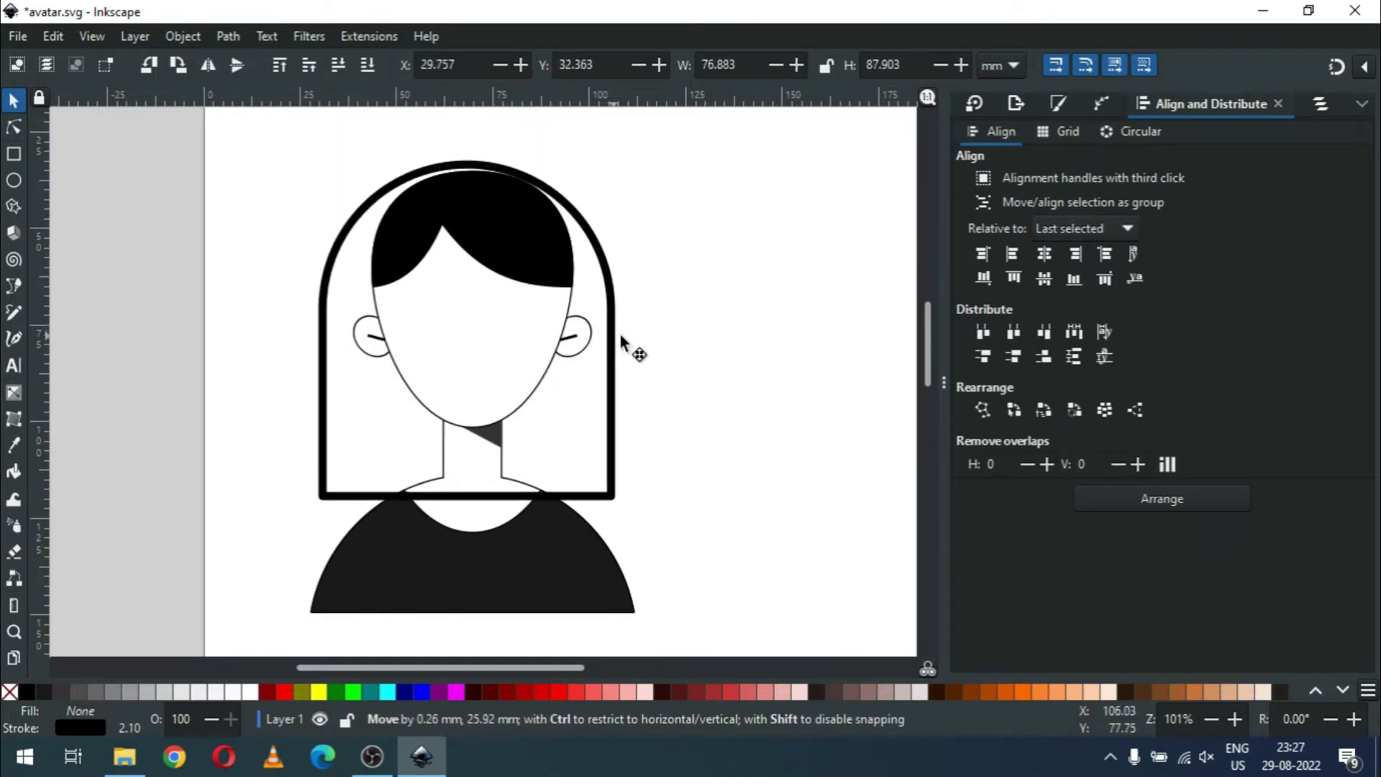
{"action": "left_click_drag", "start_coordinate": [612, 336], "coordinate": [623, 335]}
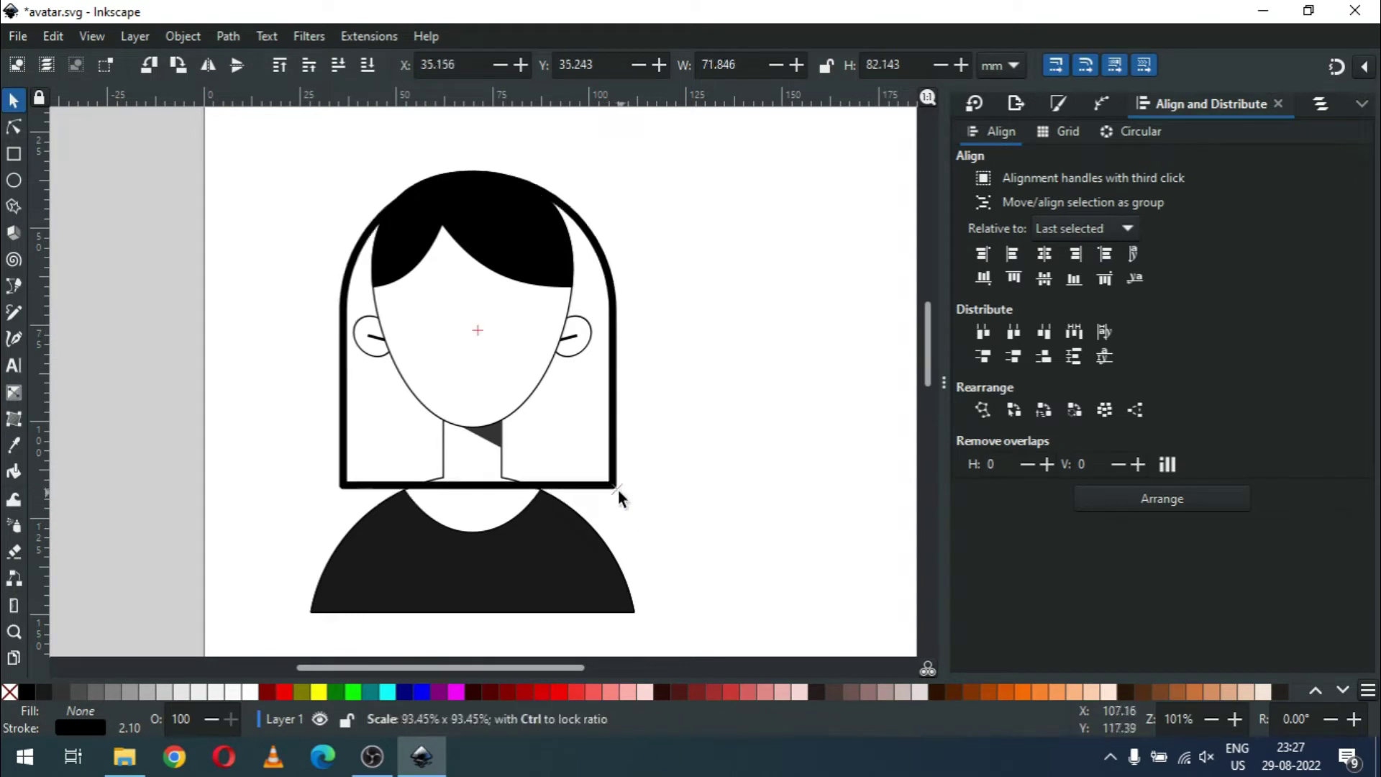
{"action": "left_click_drag", "start_coordinate": [633, 512], "coordinate": [615, 485]}
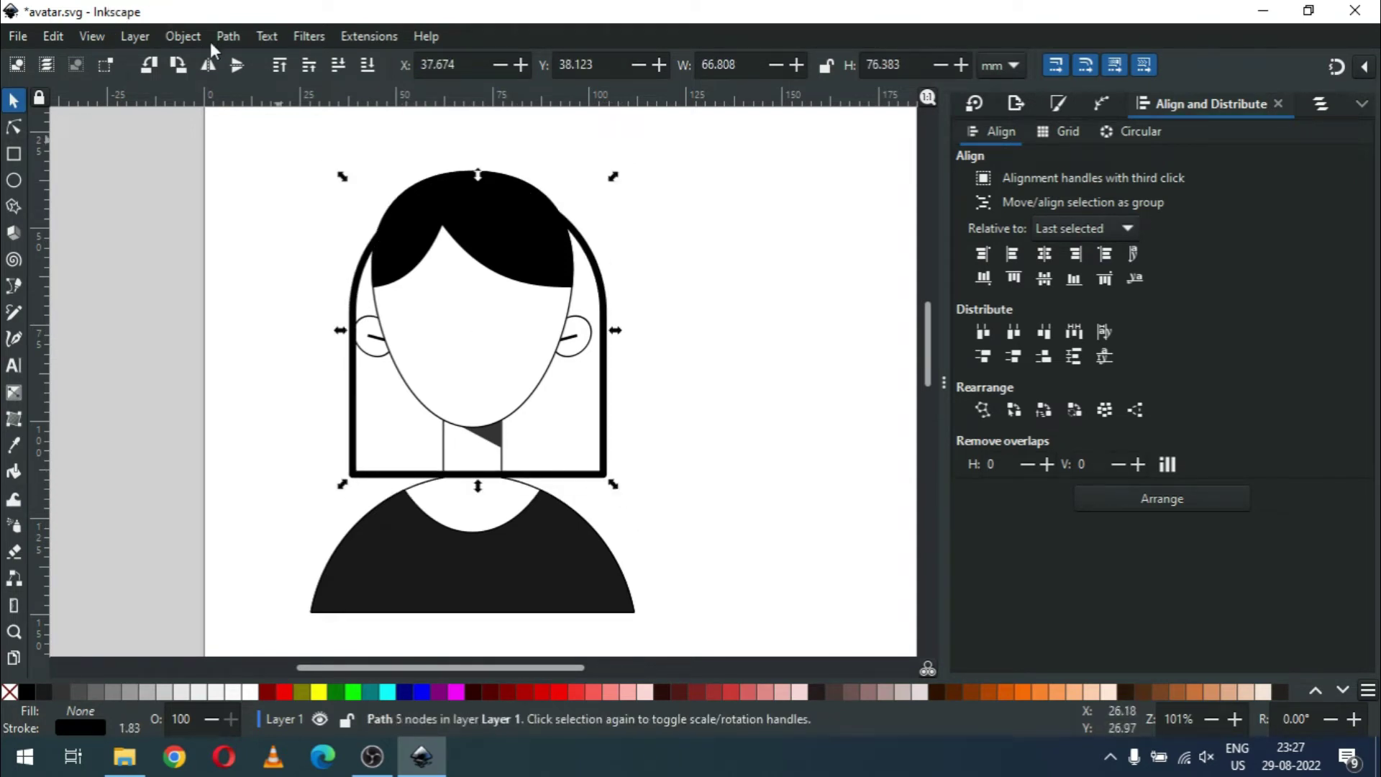
Step: Lower the arch to the bottom behind the face and neck and fill it solid black
{"action": "left_click", "coordinate": [185, 36]}
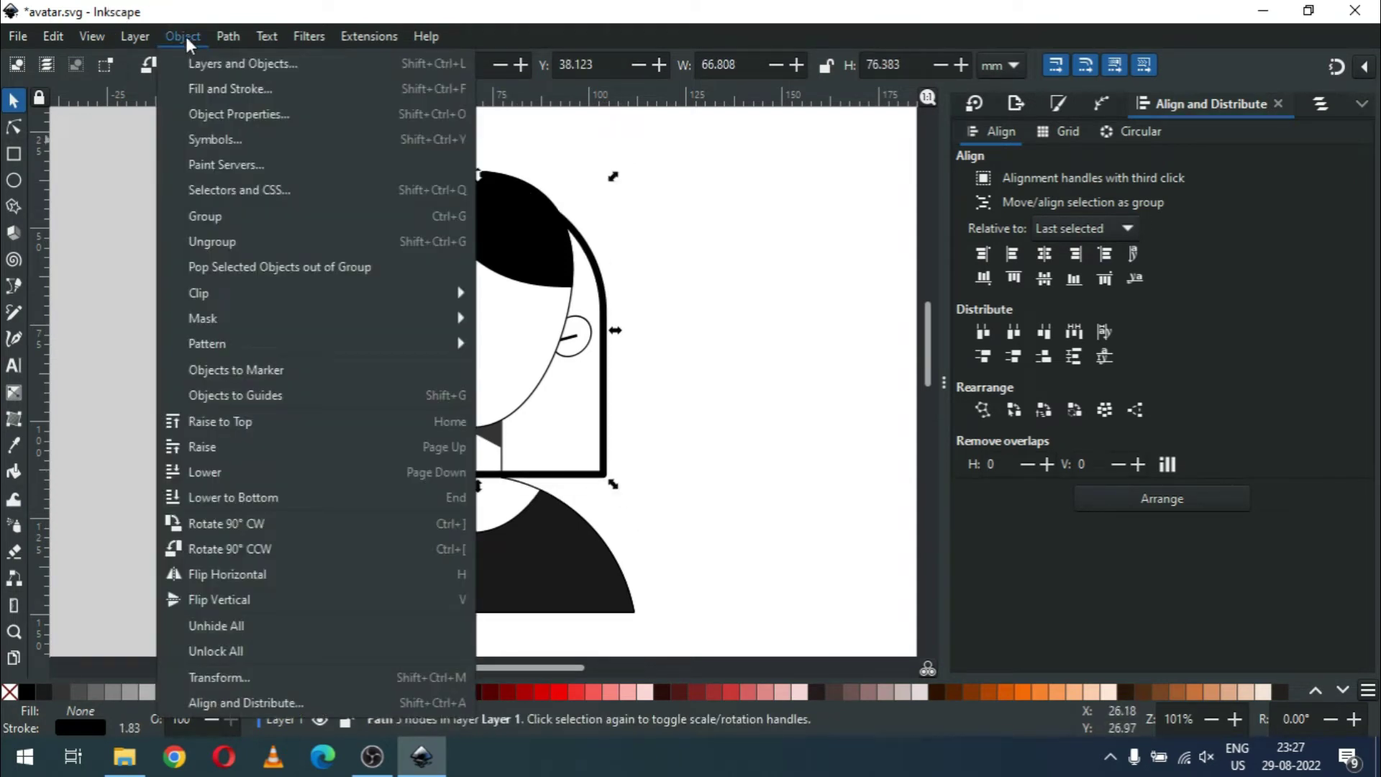
{"action": "left_click", "coordinate": [265, 503]}
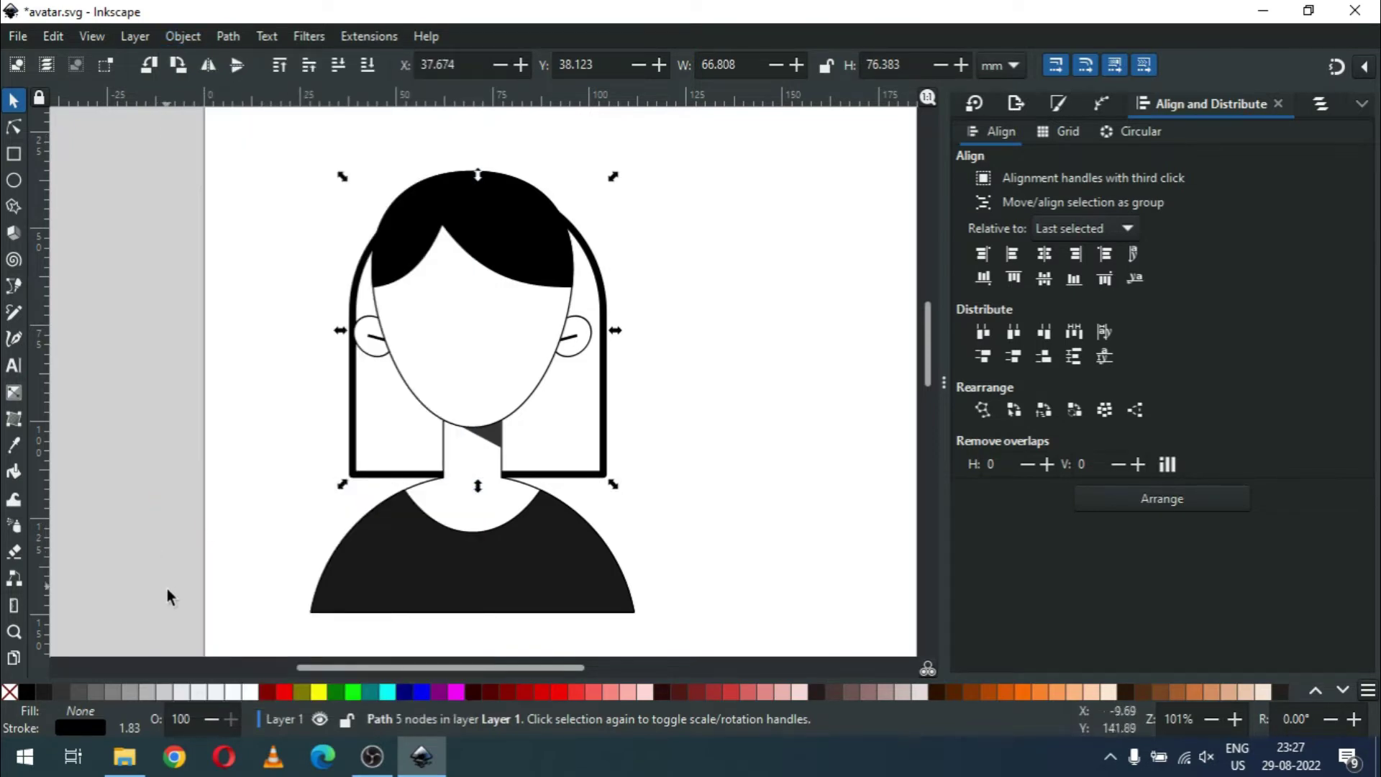
{"action": "left_click", "coordinate": [26, 691]}
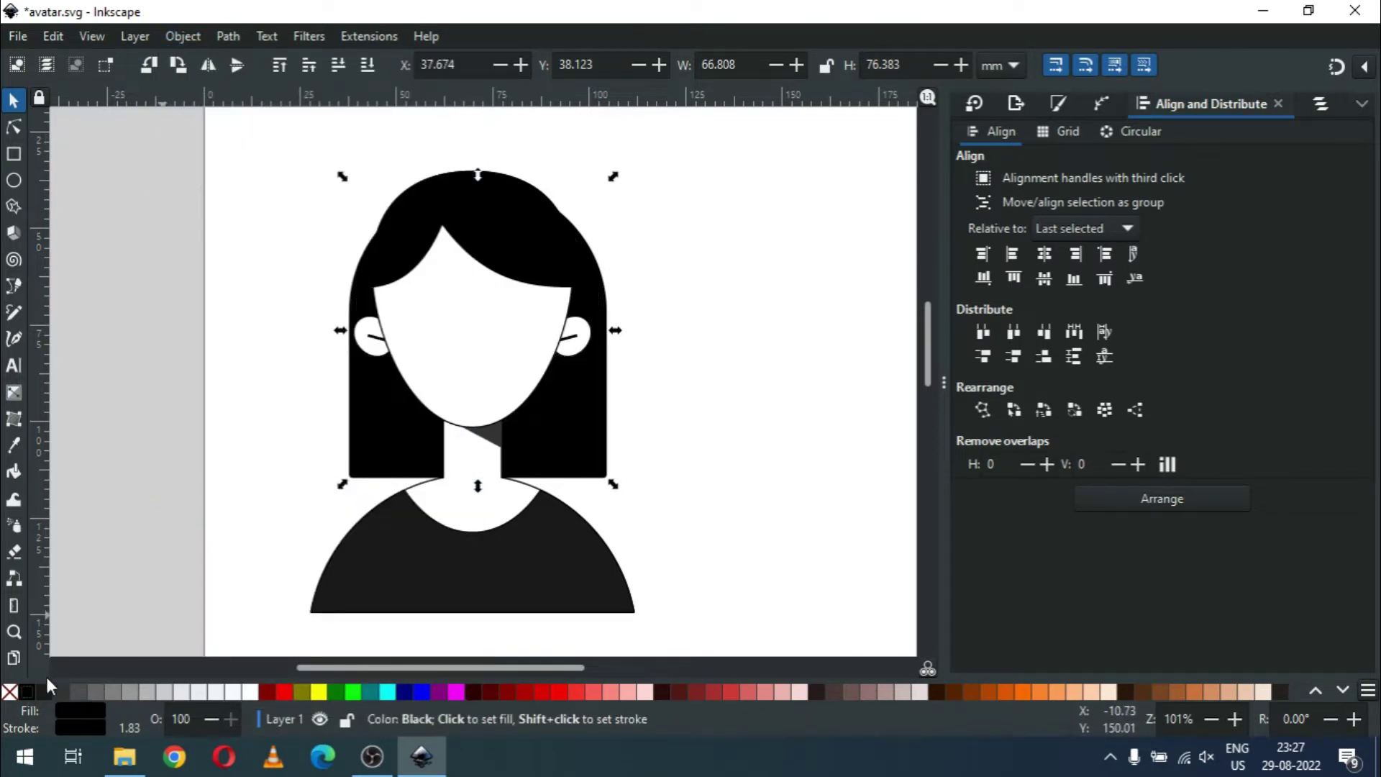
{"action": "left_click_drag", "start_coordinate": [577, 440], "coordinate": [580, 423]}
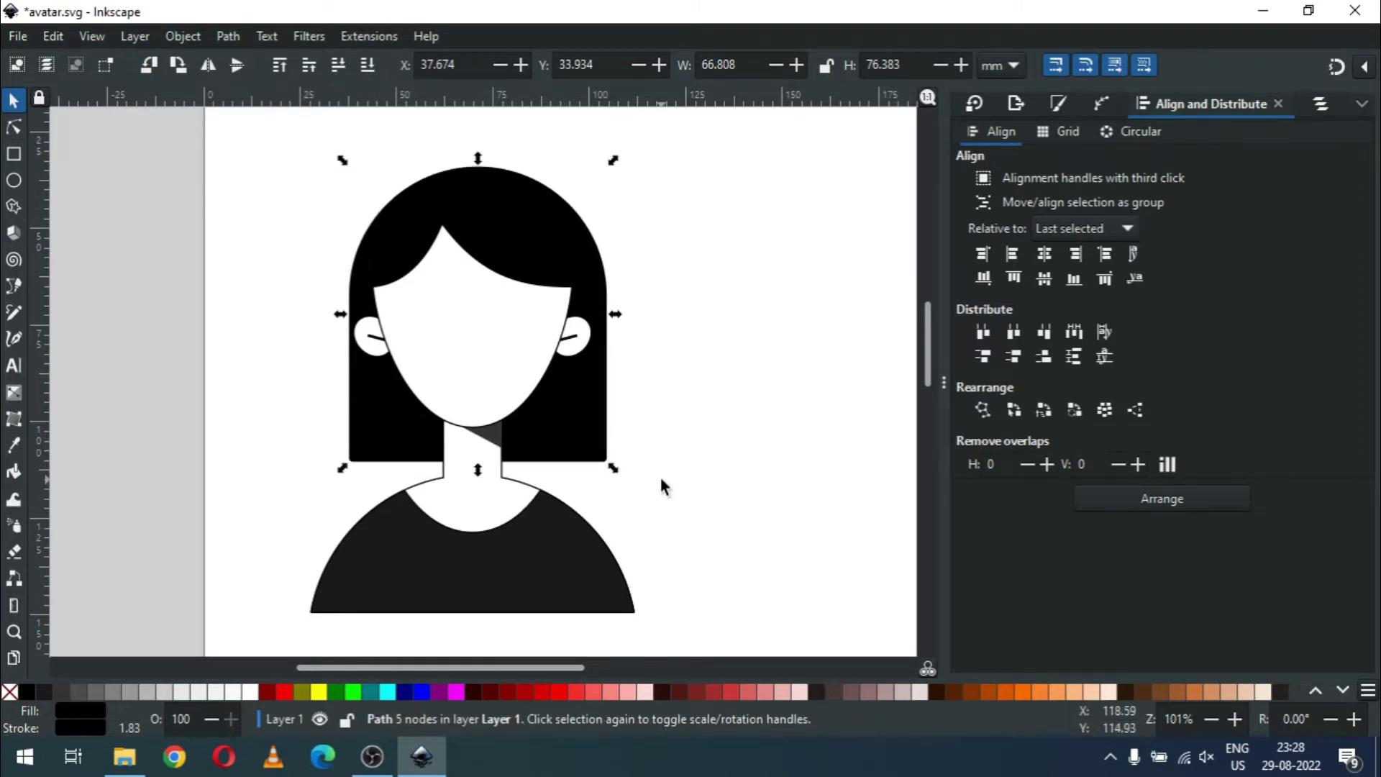
Step: Centre the black hair horizontally on the shirt and narrow it slightly
{"action": "left_click_drag", "start_coordinate": [606, 442], "coordinate": [633, 439]}
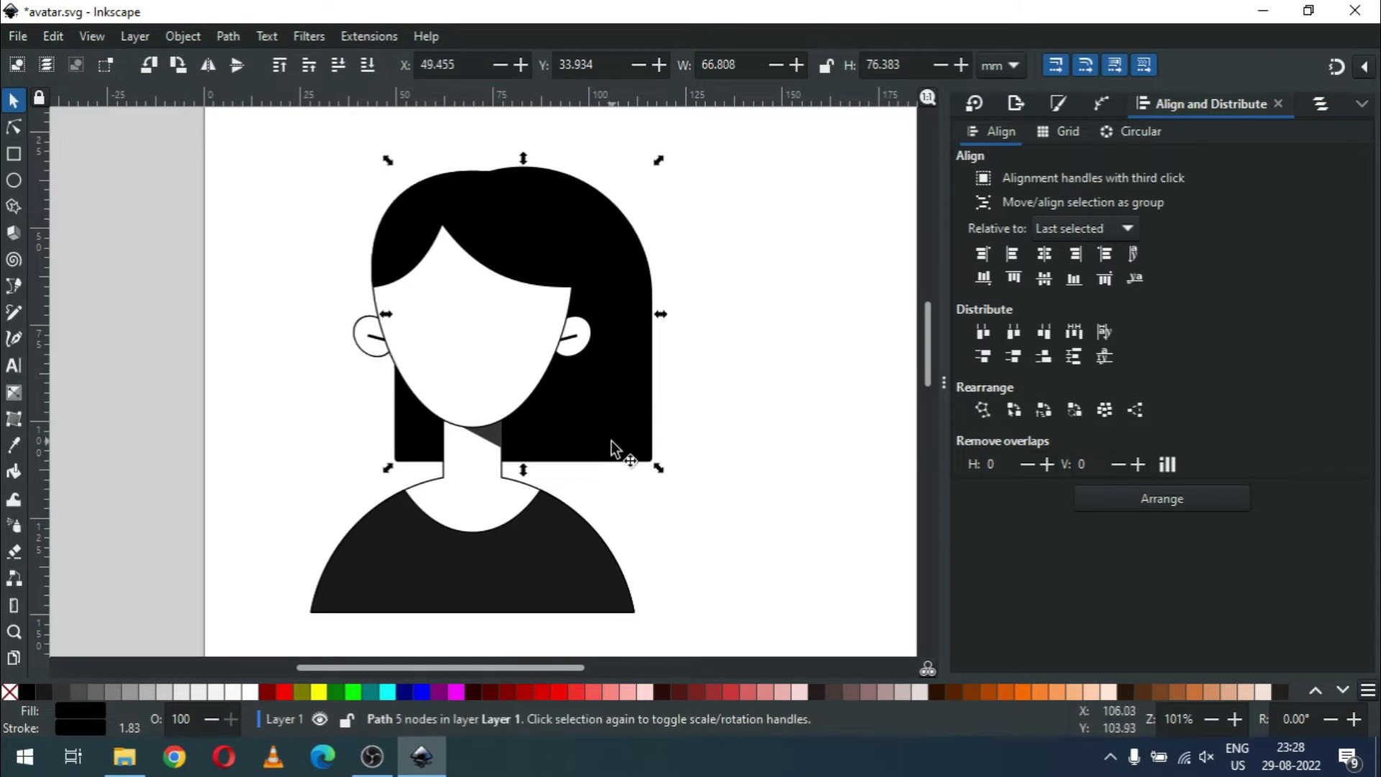
{"action": "left_click", "coordinate": [505, 588], "text": "shift"}
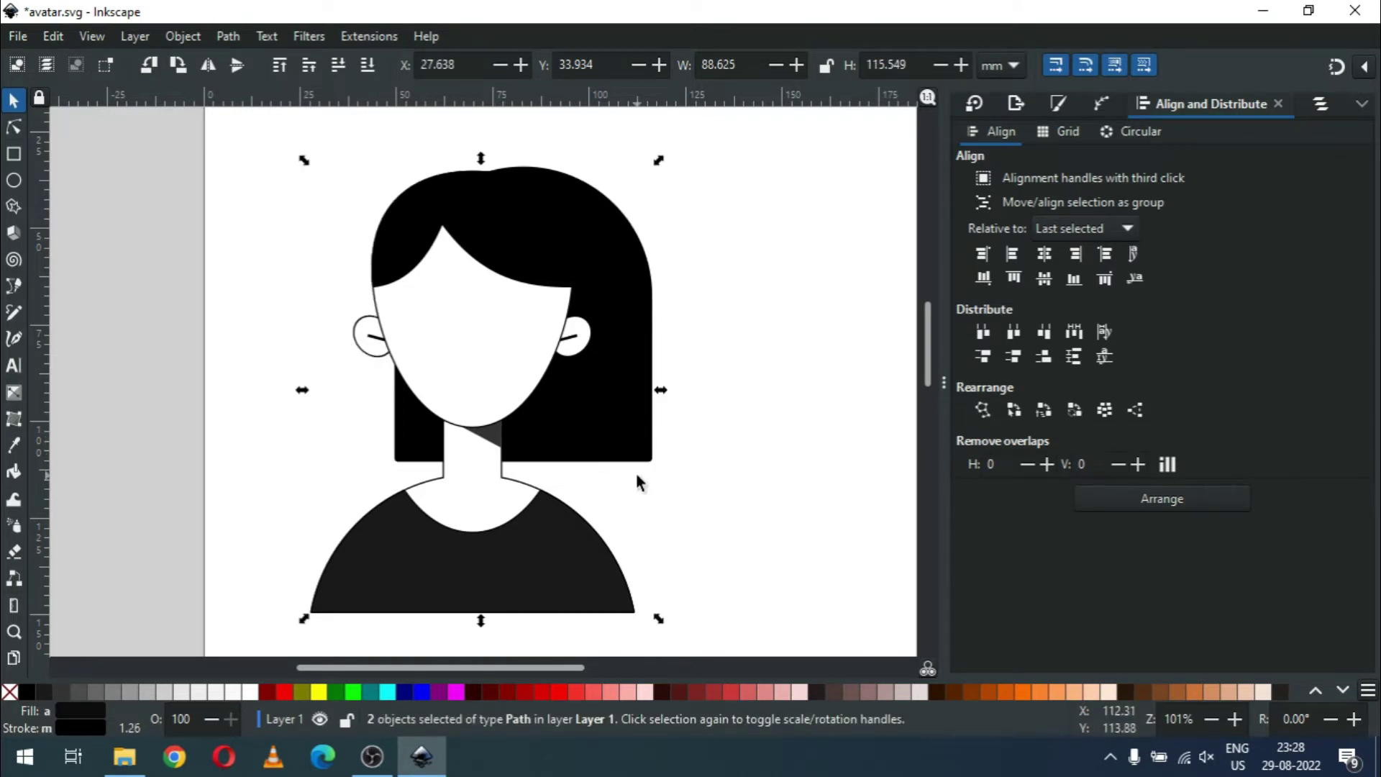
{"action": "left_click", "coordinate": [1045, 256]}
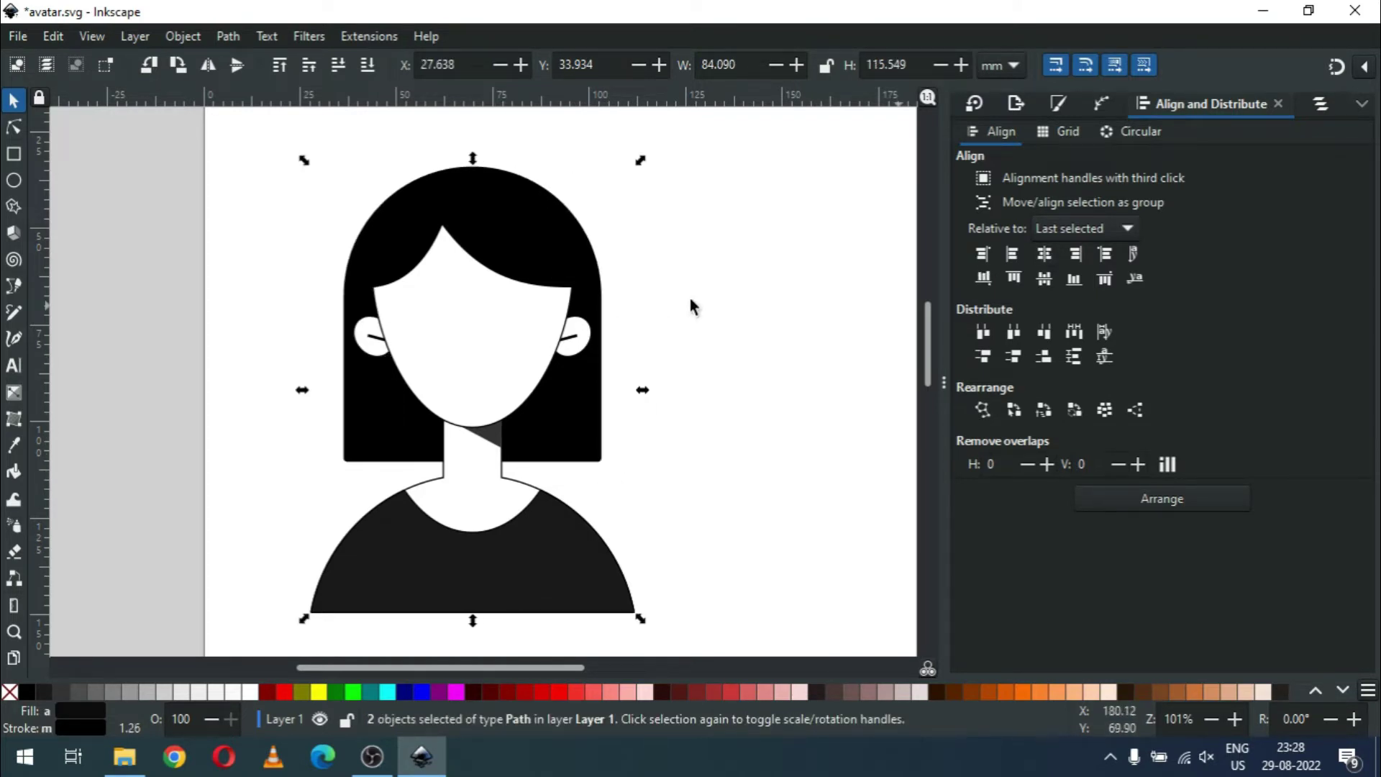
{"action": "left_click", "coordinate": [707, 352]}
{"action": "left_click", "coordinate": [586, 426]}
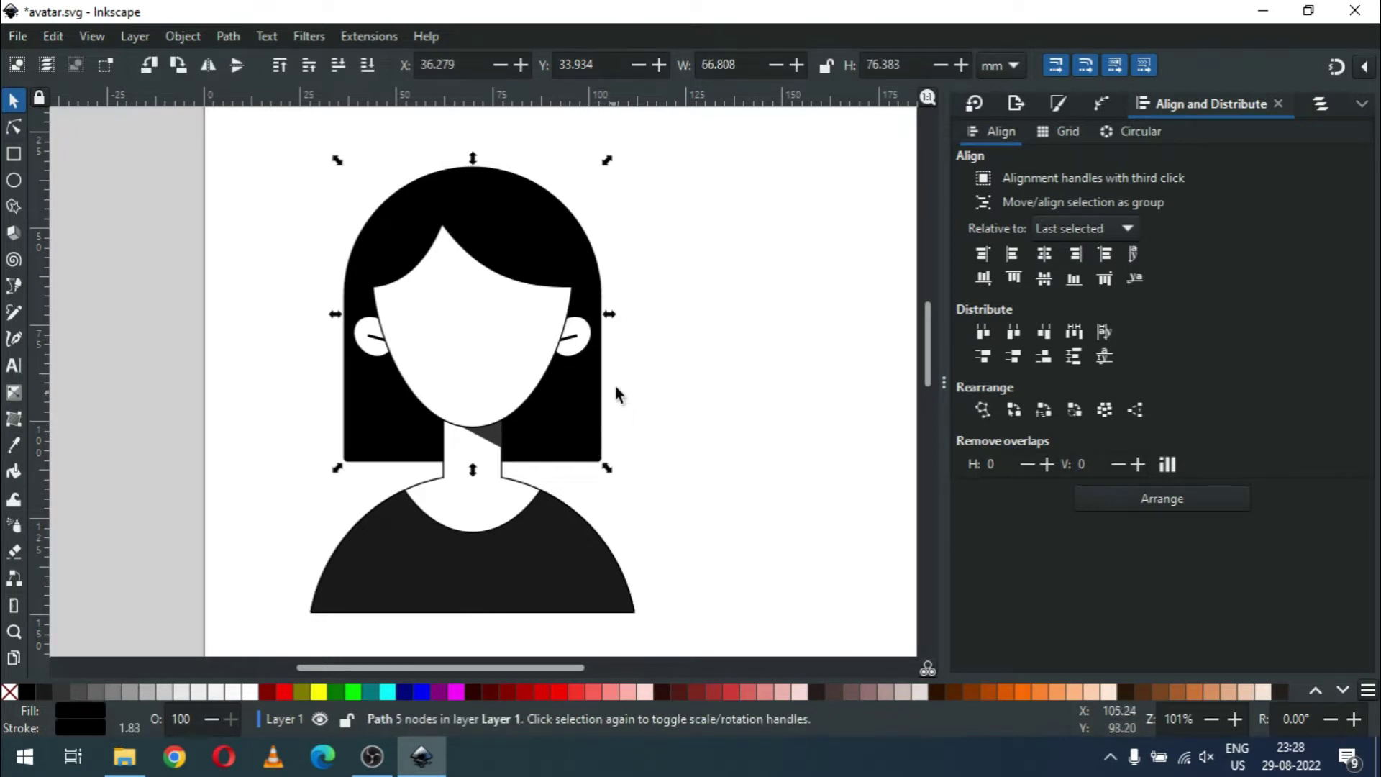
{"action": "left_click_drag", "start_coordinate": [608, 317], "coordinate": [600, 324]}
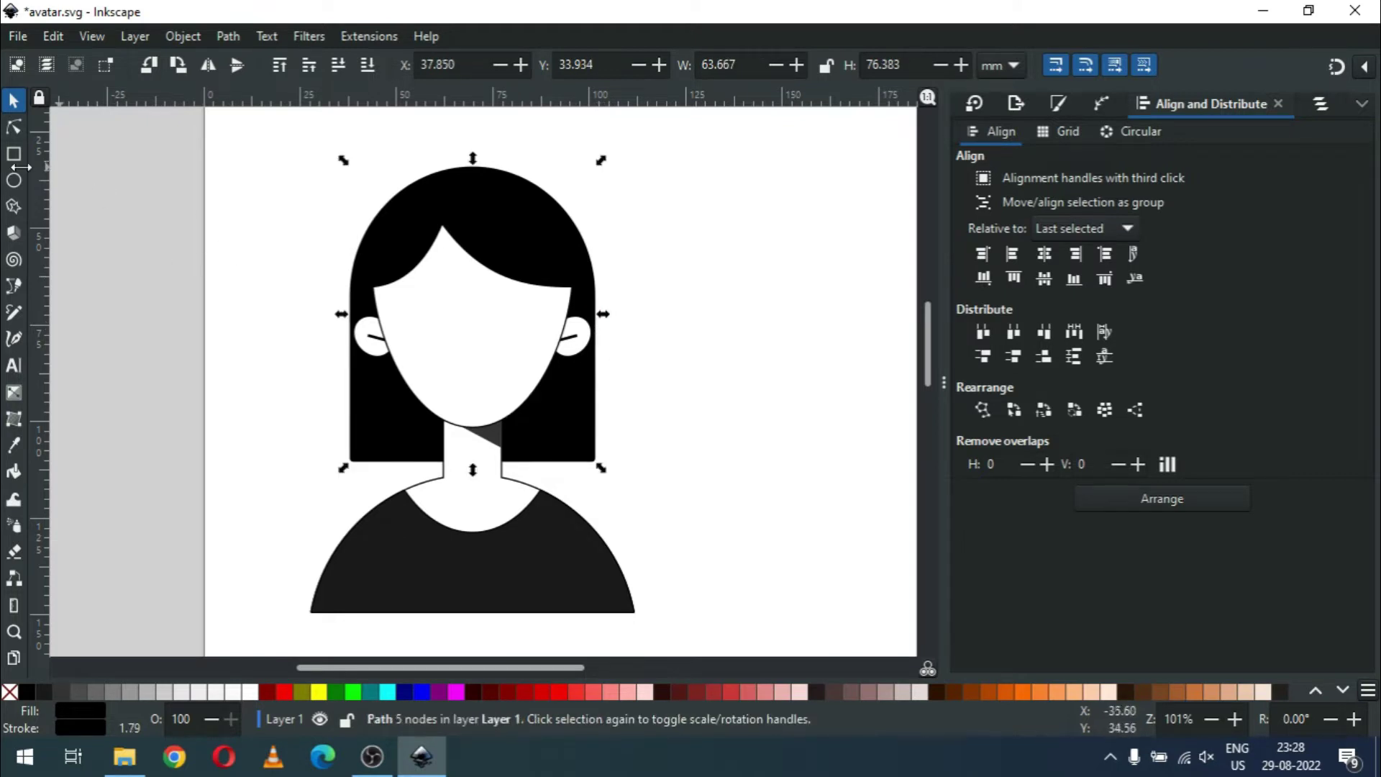
Step: Drag the hair's two bottom nodes down onto the shirt and save avatar.svg
{"action": "left_click", "coordinate": [14, 126]}
{"action": "left_click_drag", "start_coordinate": [309, 429], "coordinate": [671, 538]}
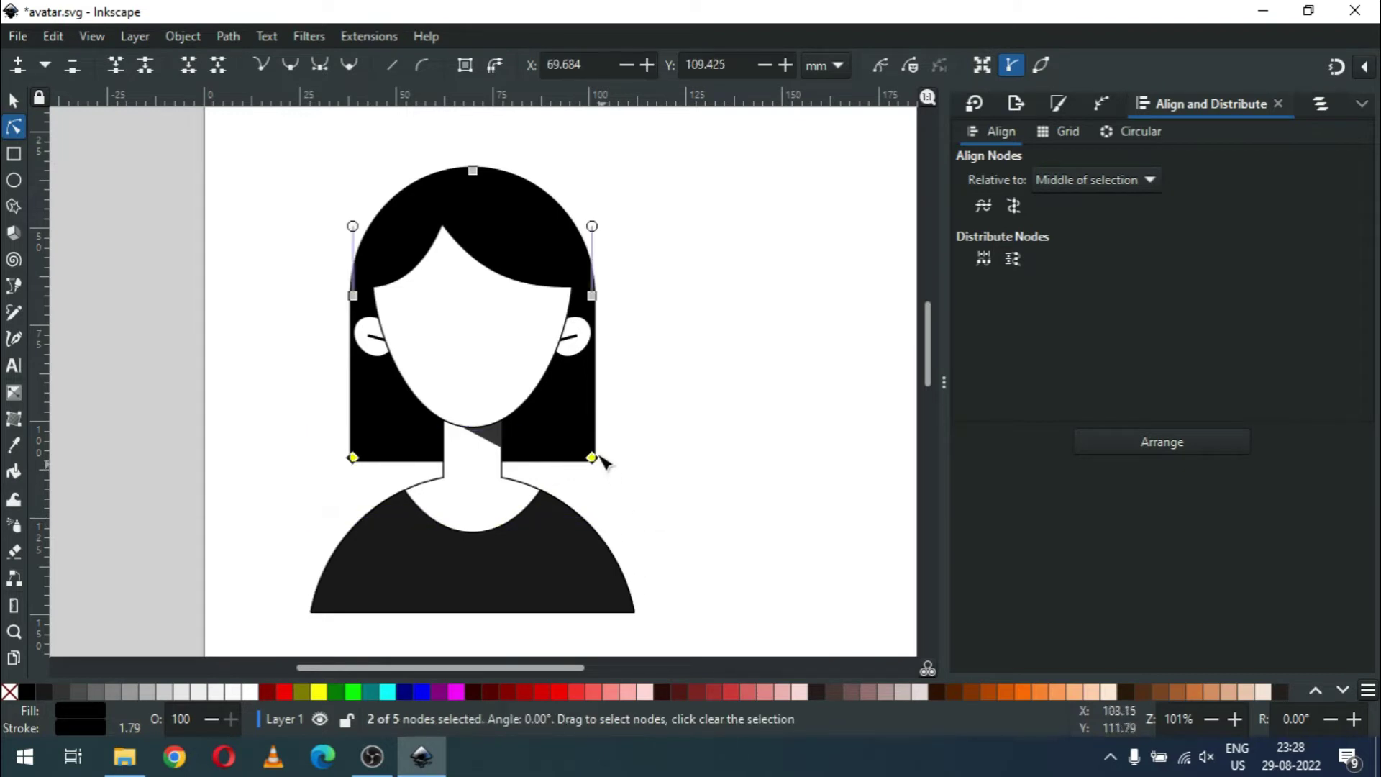
{"action": "left_click_drag", "start_coordinate": [594, 458], "coordinate": [592, 546]}
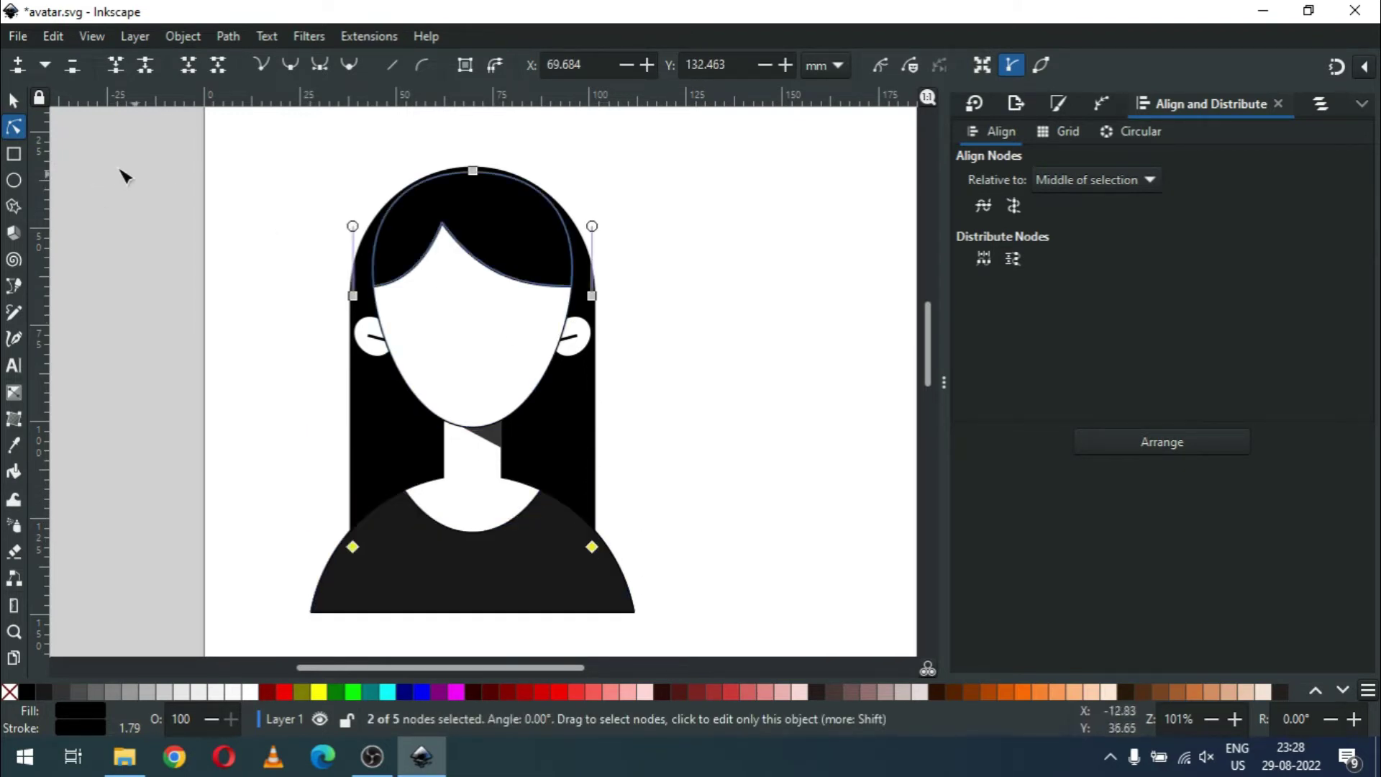
{"action": "left_click", "coordinate": [14, 103]}
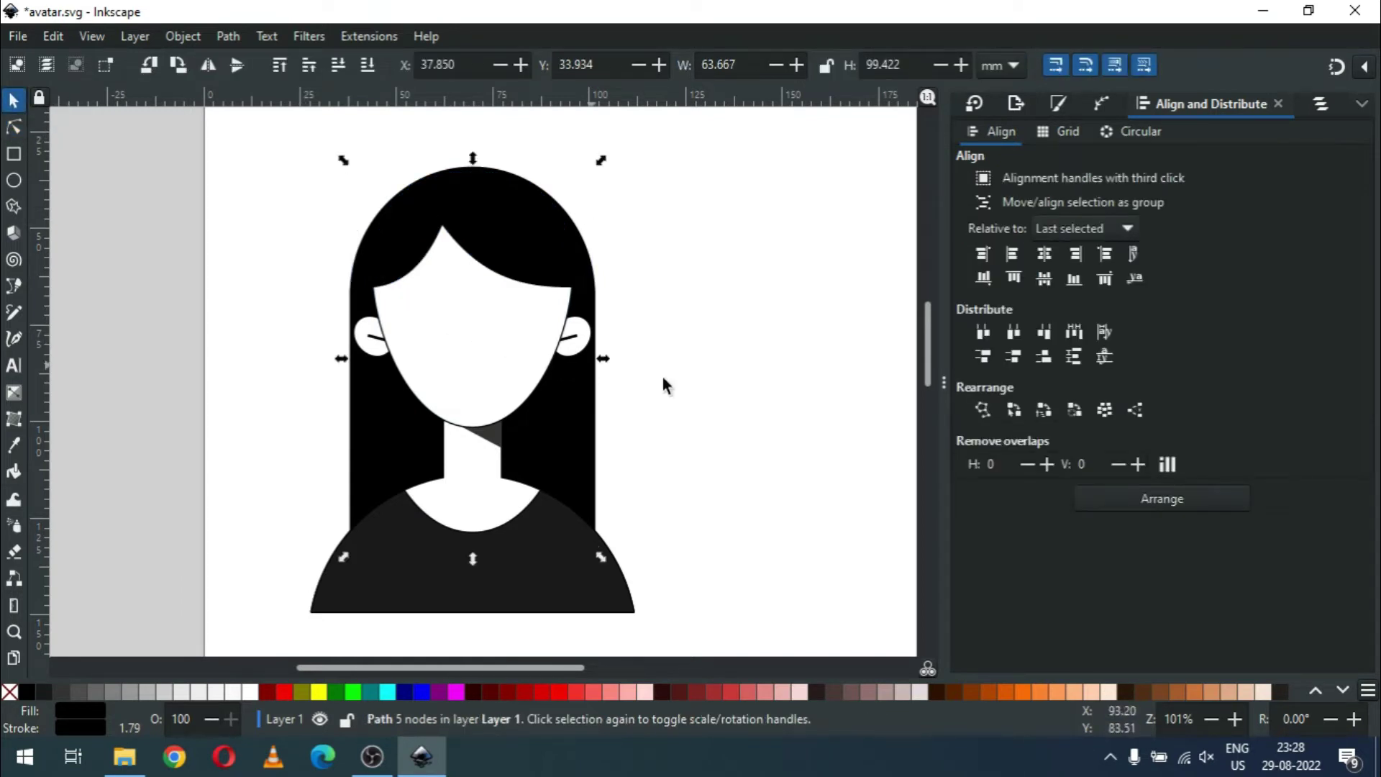
{"action": "left_click", "coordinate": [727, 373]}
{"action": "key", "text": "ctrl+s"}
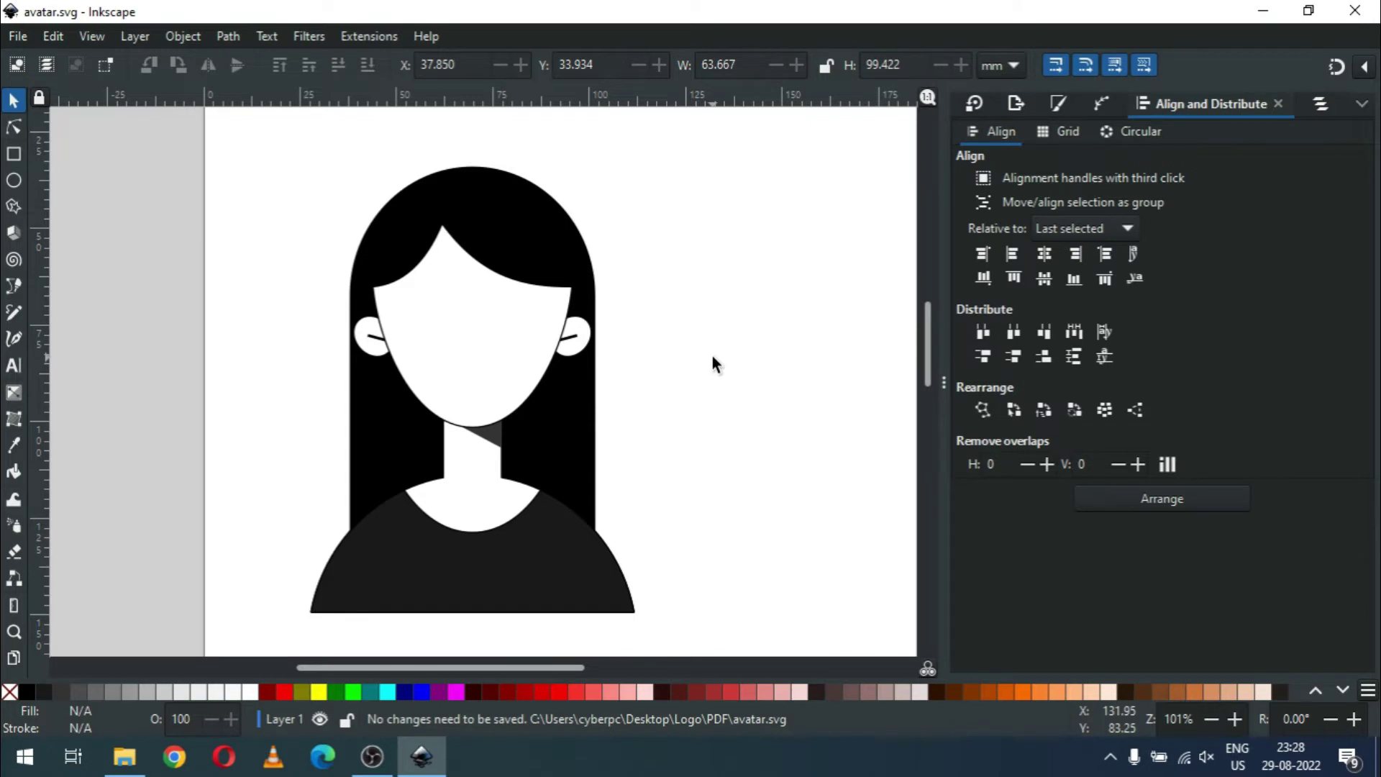
Step: Draw a flat black ellipse for an eyebrow and convert it with Path > Object to Path
{"action": "key", "text": "z"}
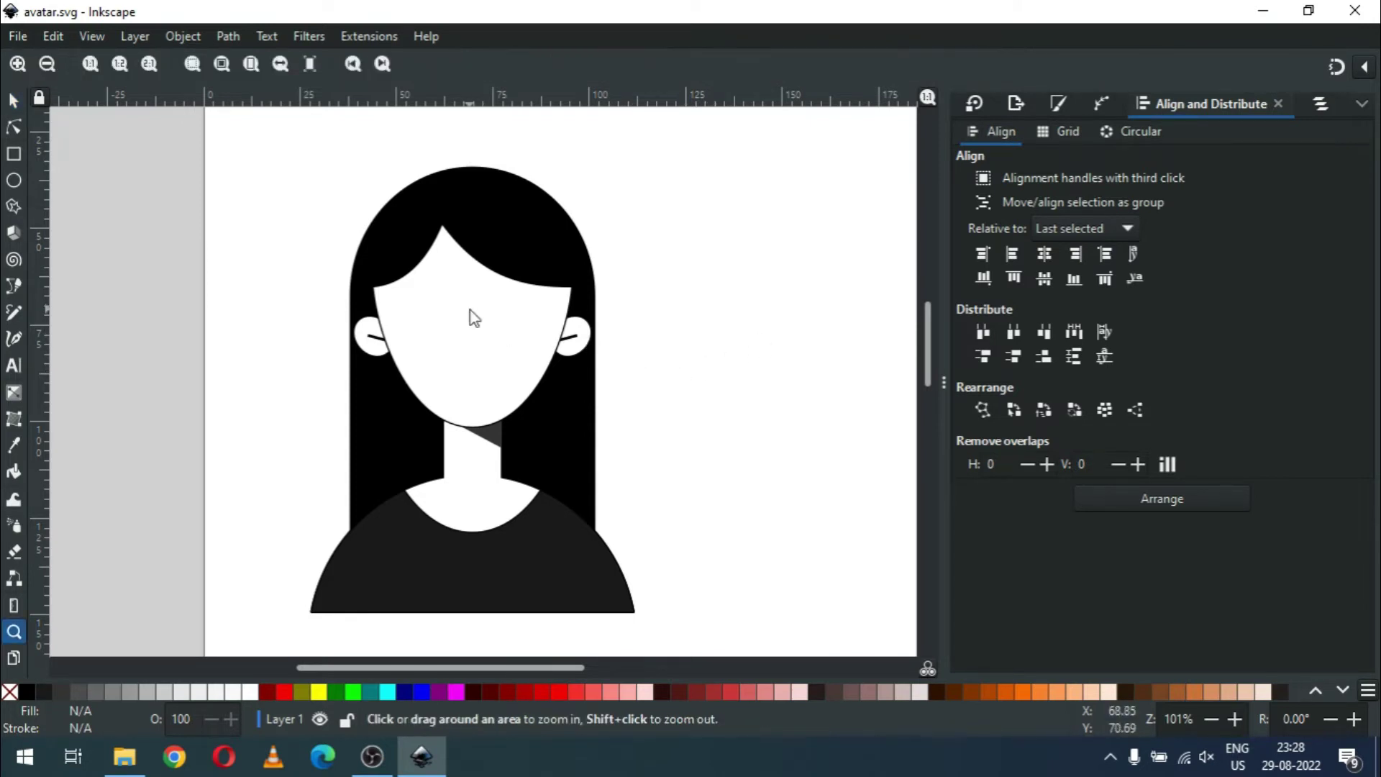
{"action": "right_click", "coordinate": [469, 311]}
{"action": "left_click", "coordinate": [653, 246]}
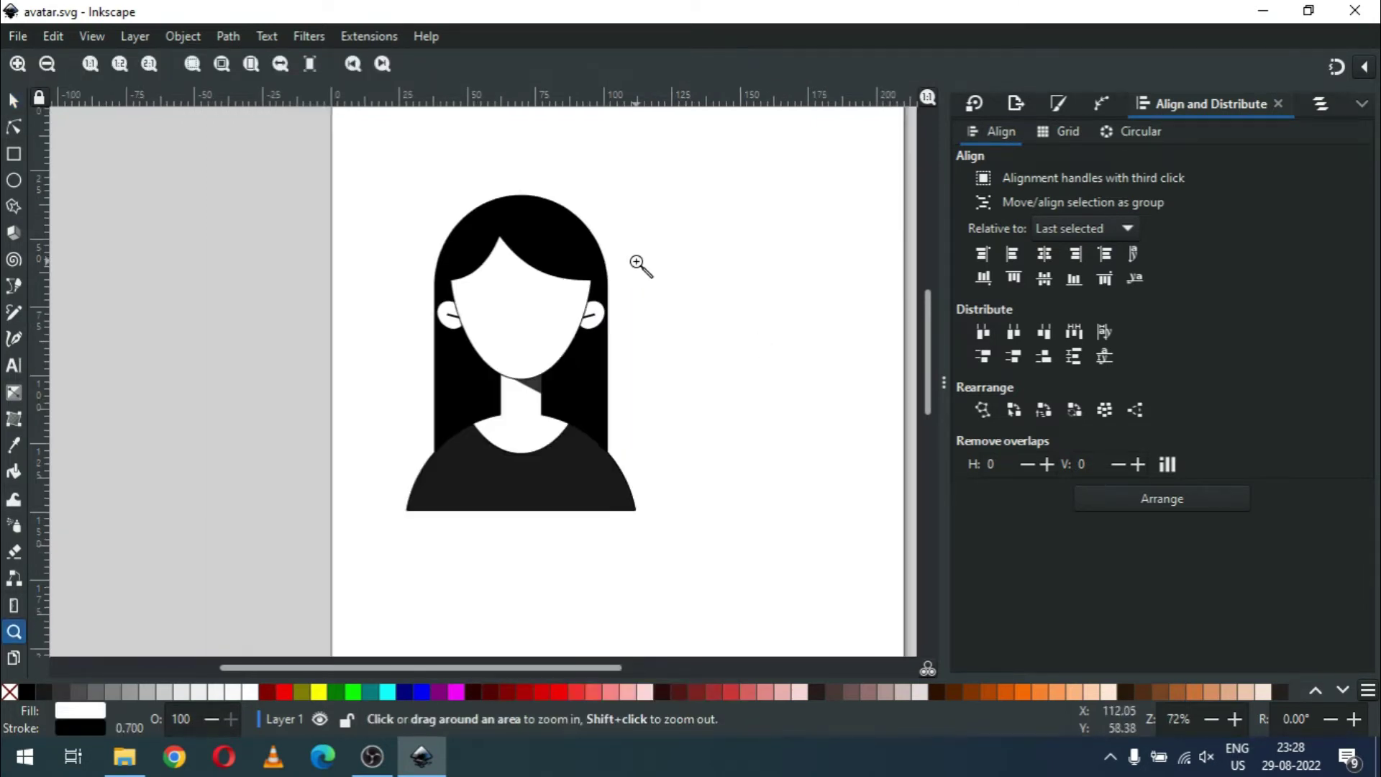
{"action": "left_click_drag", "start_coordinate": [564, 179], "coordinate": [784, 345]}
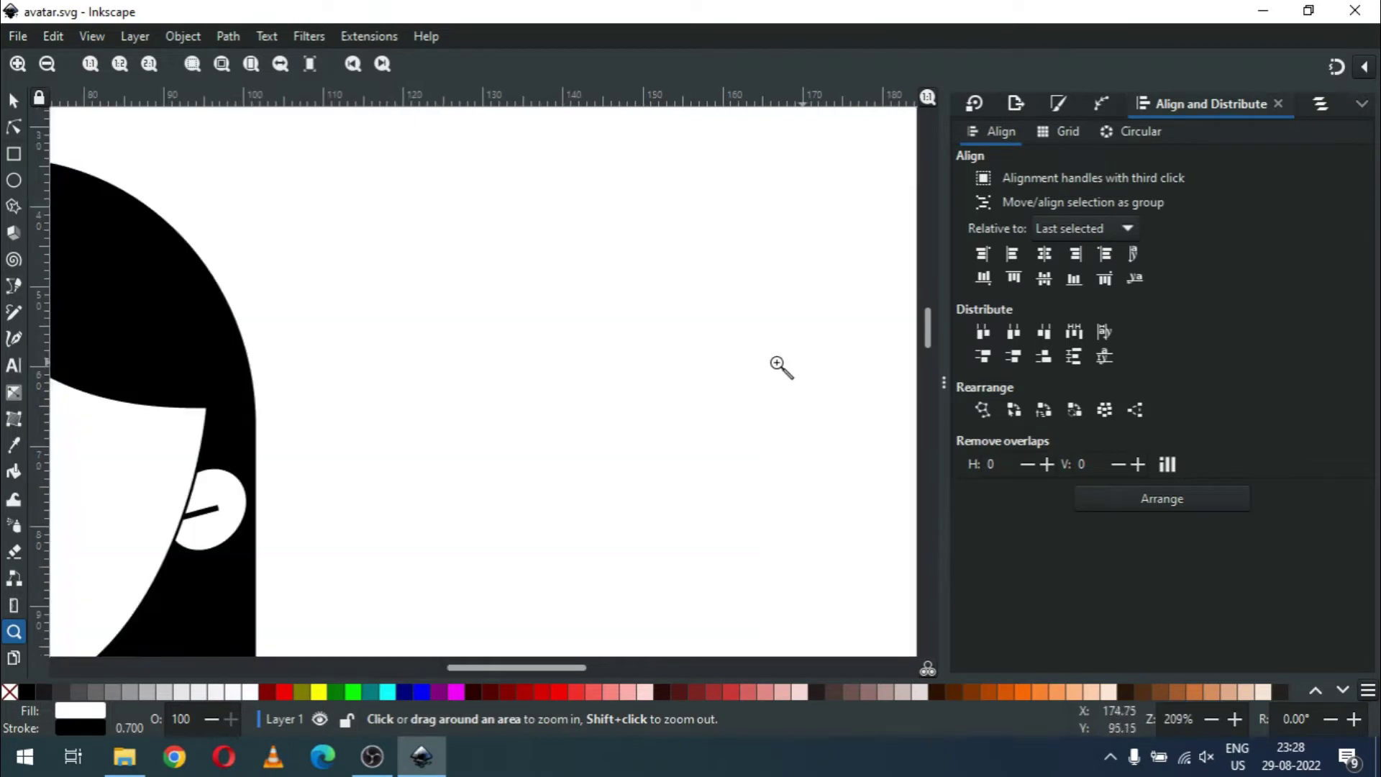
{"action": "left_click", "coordinate": [16, 179]}
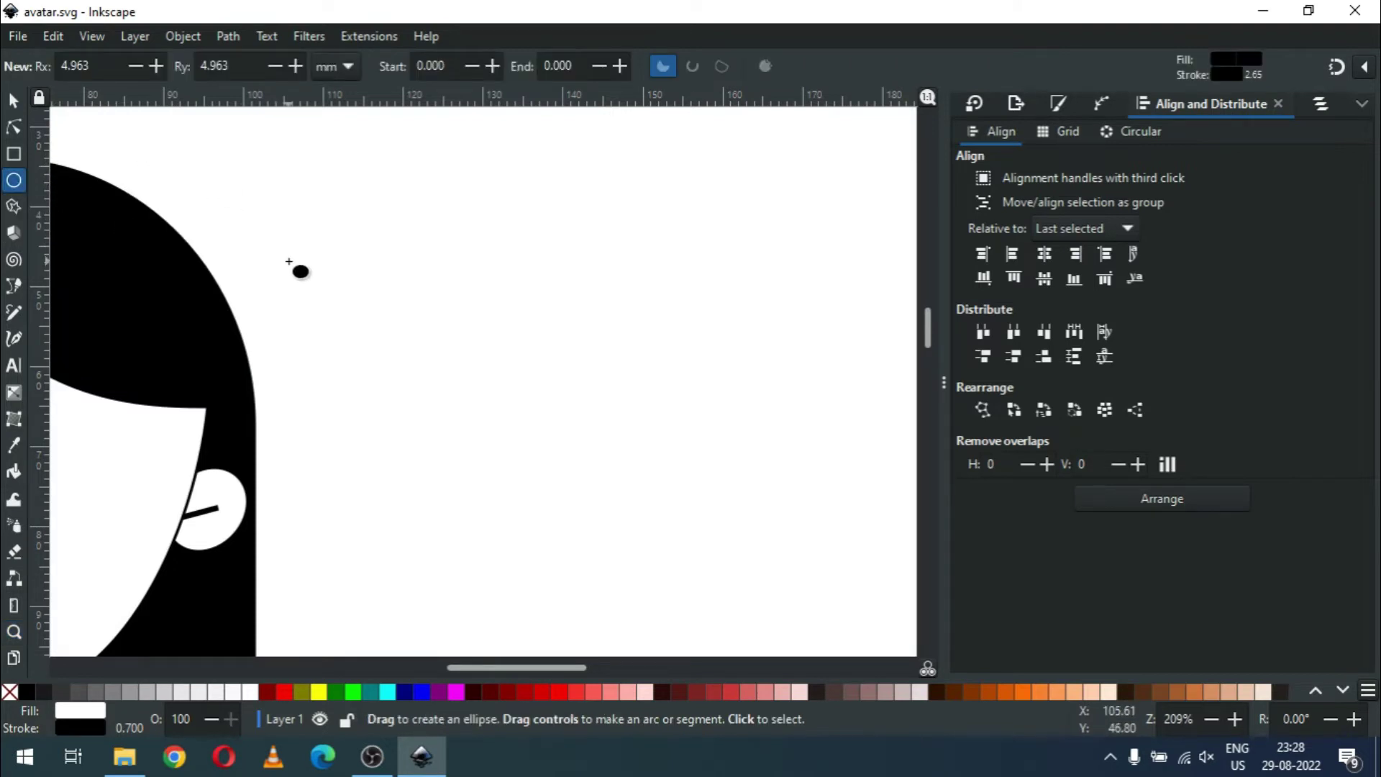
{"action": "left_click_drag", "start_coordinate": [388, 274], "coordinate": [453, 278]}
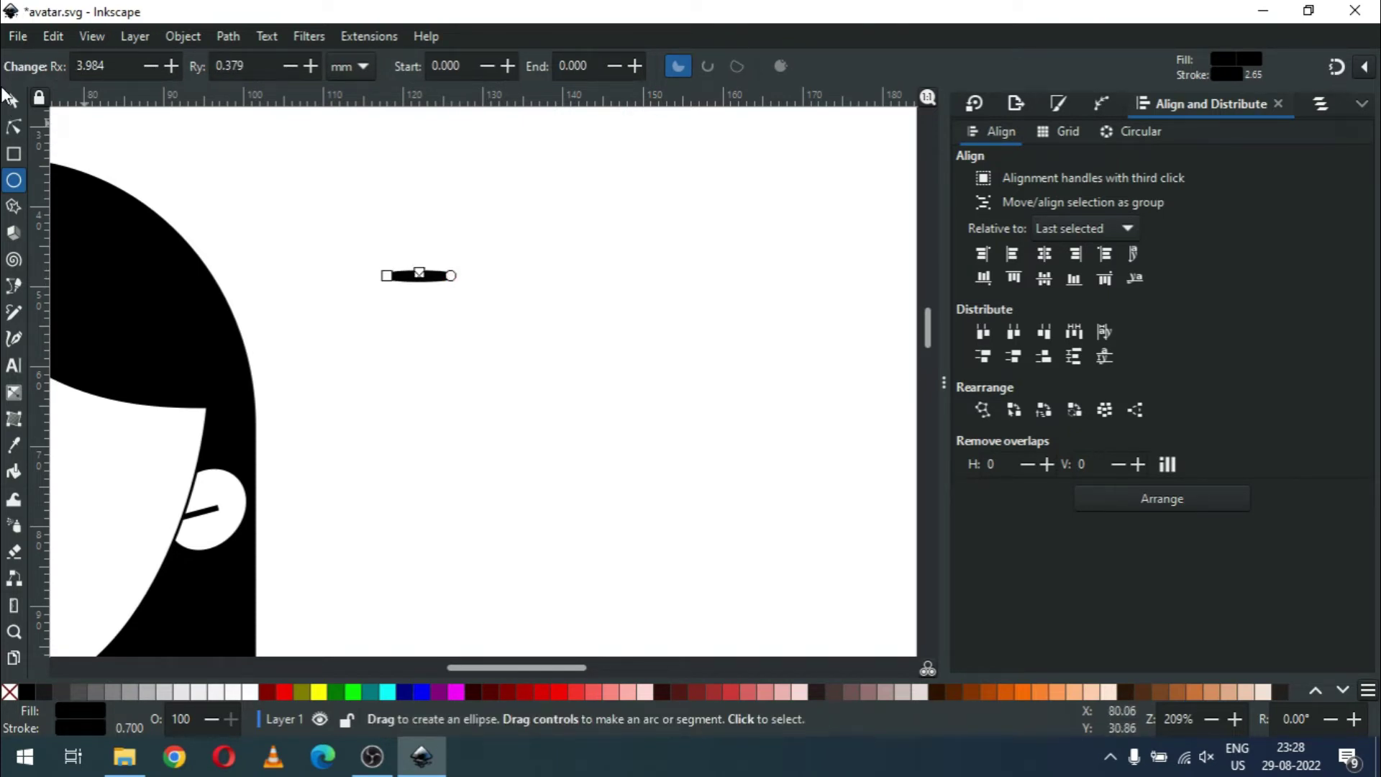
{"action": "left_click", "coordinate": [12, 99]}
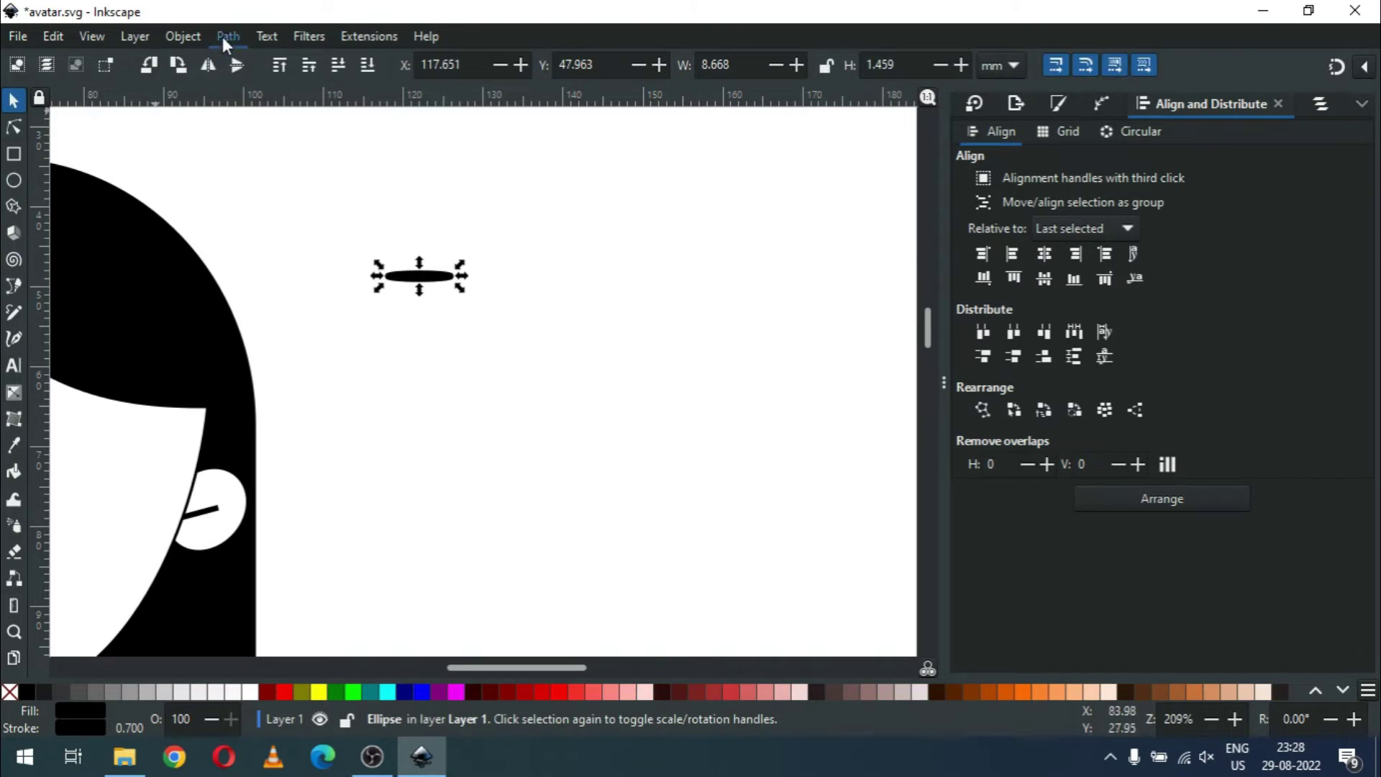
{"action": "left_click", "coordinate": [223, 36]}
{"action": "left_click", "coordinate": [256, 66]}
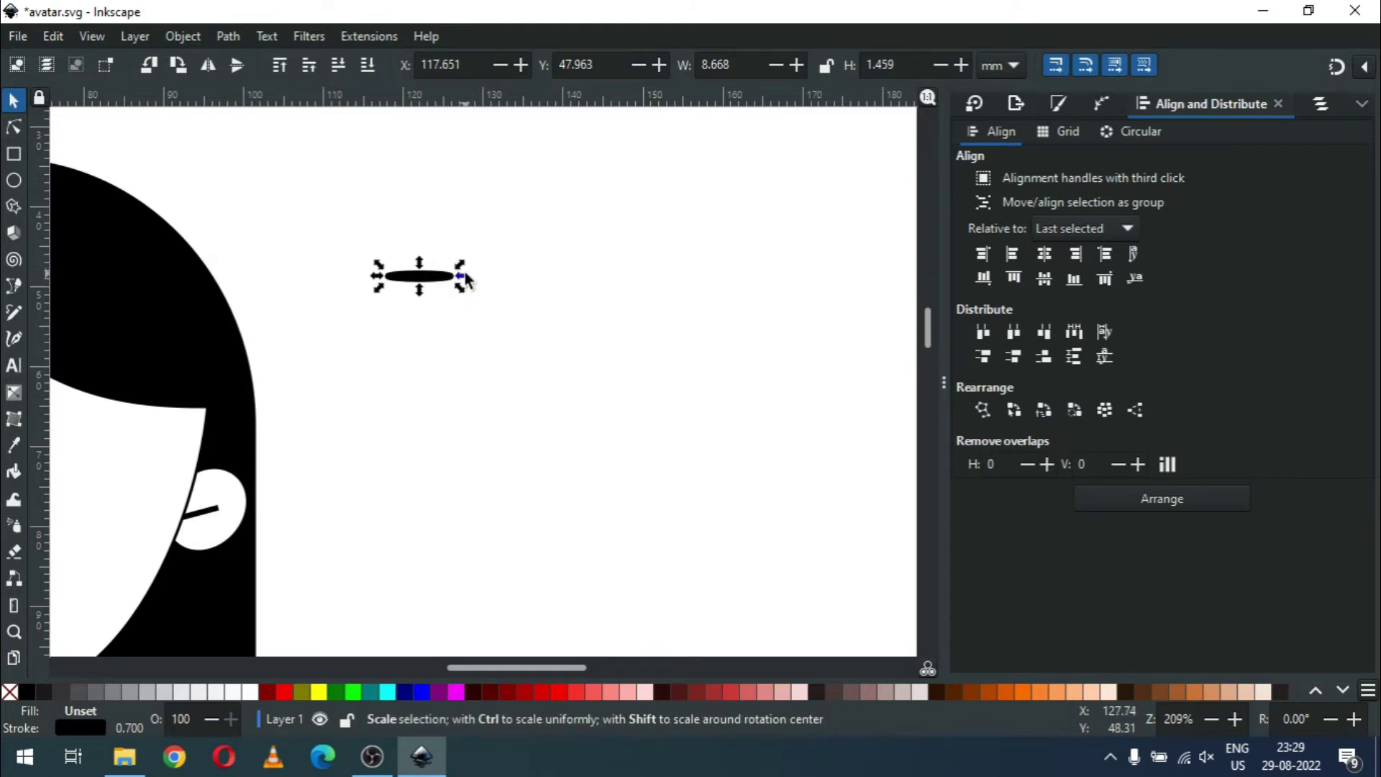
{"action": "left_click", "coordinate": [457, 296]}
Step: Shrink the eyebrow to about three quarters size and place it on the face's left side
{"action": "key", "text": "z"}
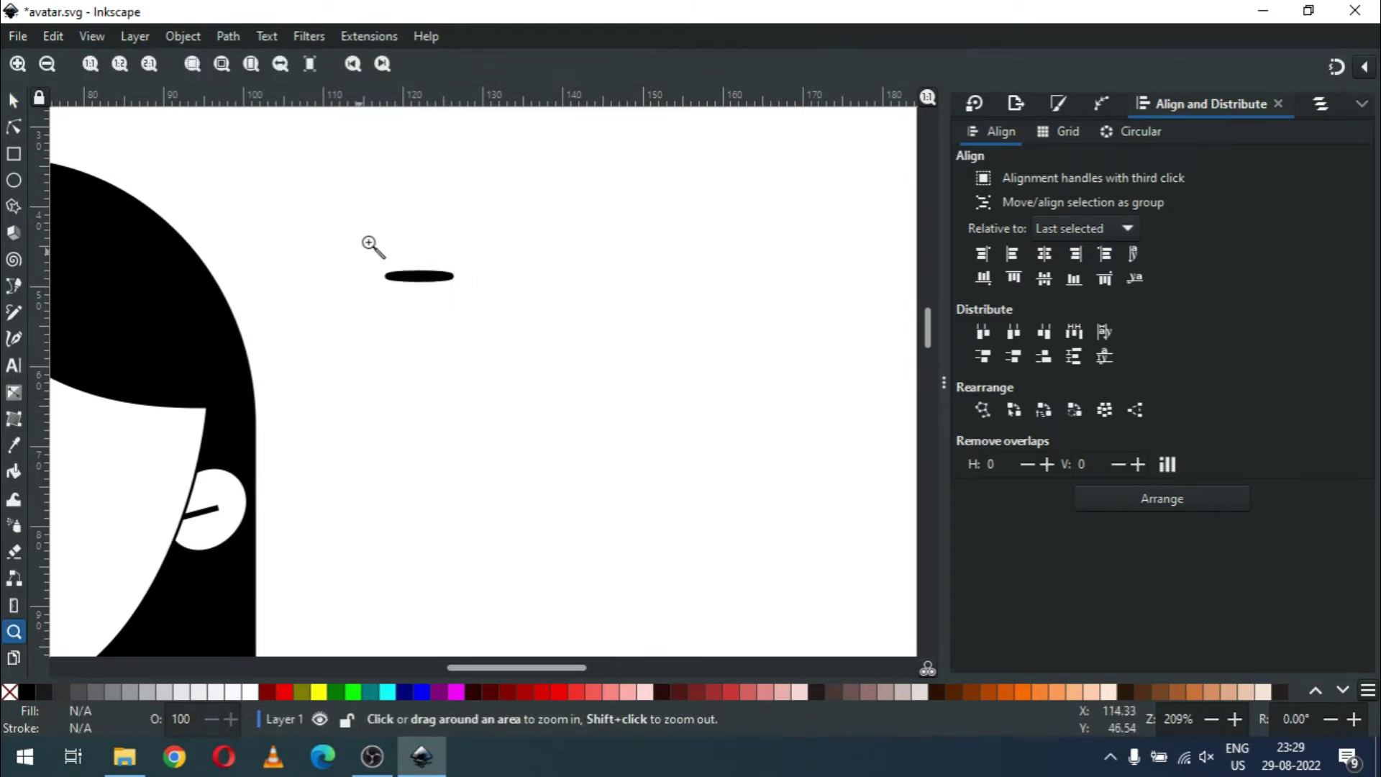
{"action": "left_click_drag", "start_coordinate": [350, 254], "coordinate": [530, 352]}
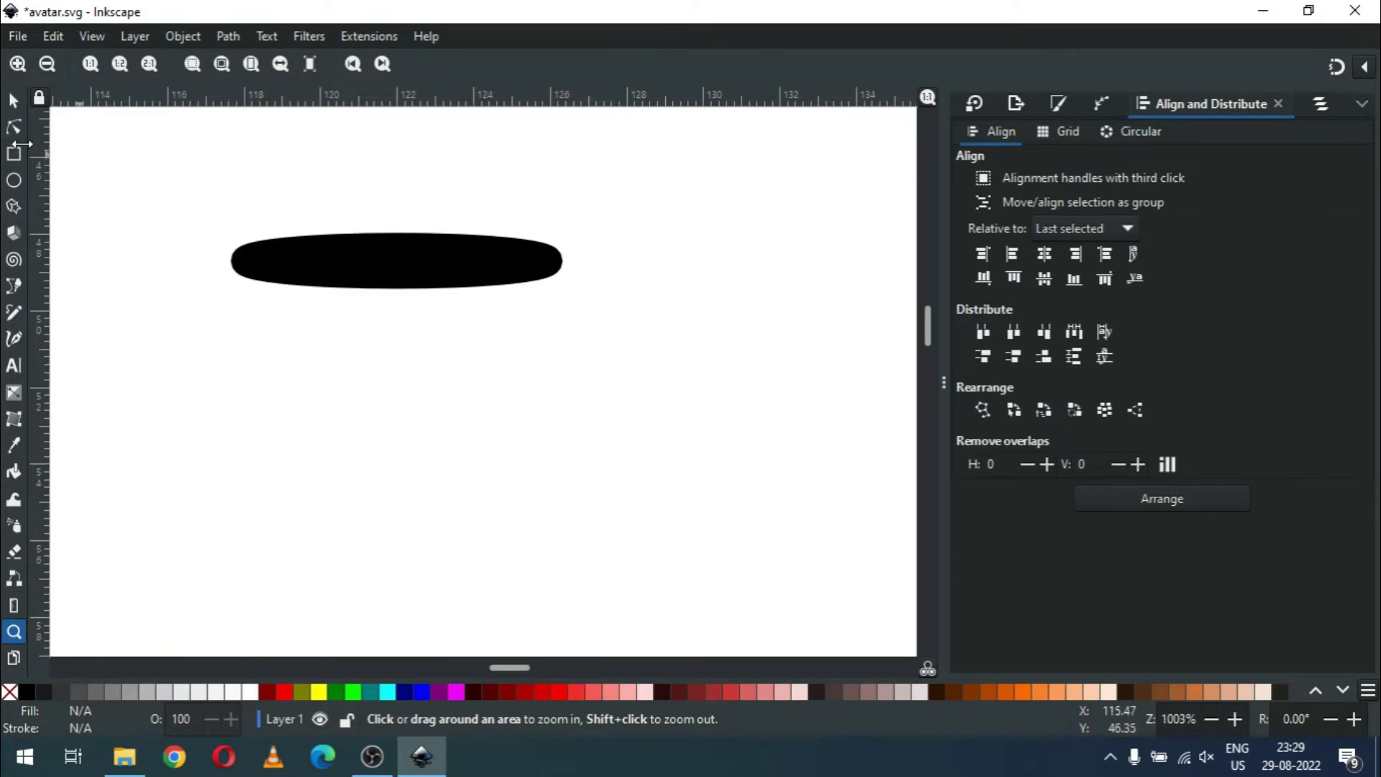
{"action": "left_click", "coordinate": [14, 101]}
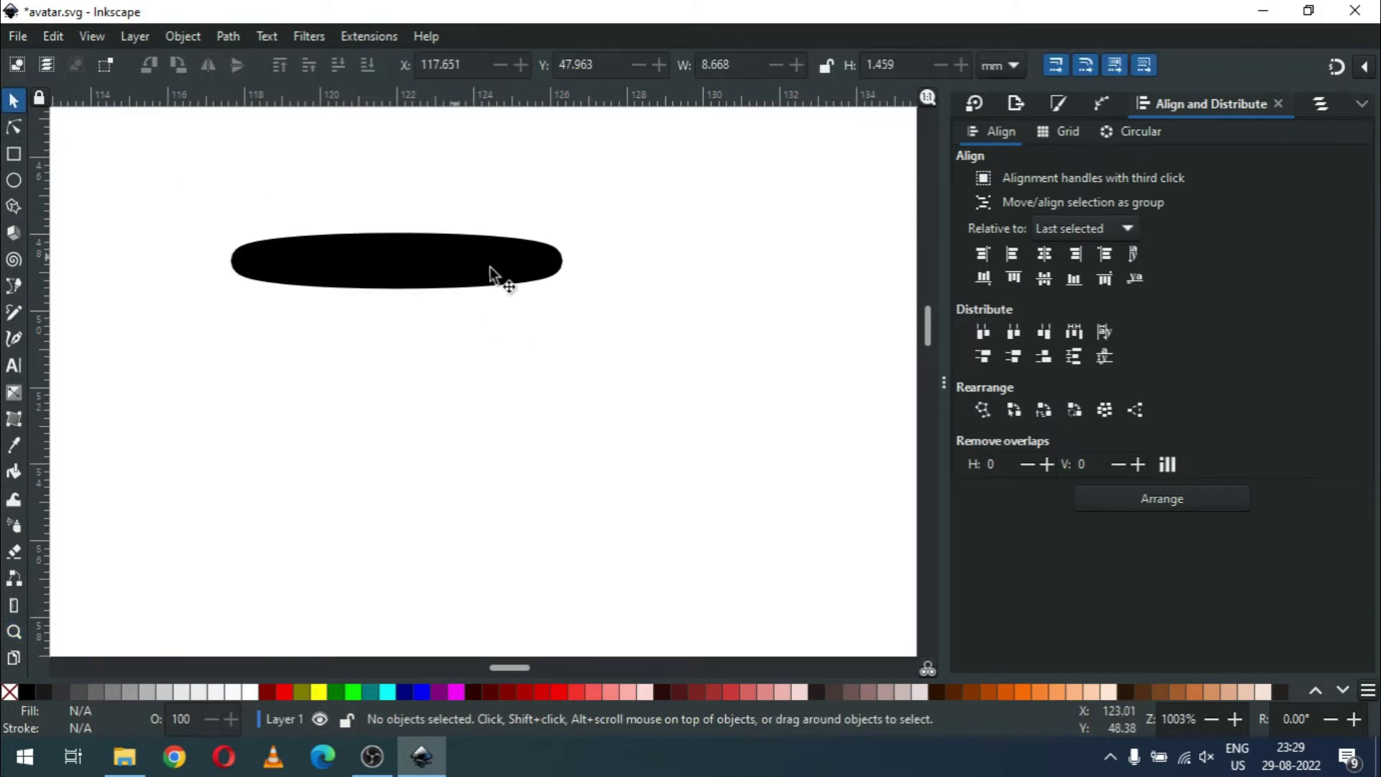
{"action": "left_click", "coordinate": [525, 281]}
{"action": "left_click_drag", "start_coordinate": [569, 299], "coordinate": [551, 298]}
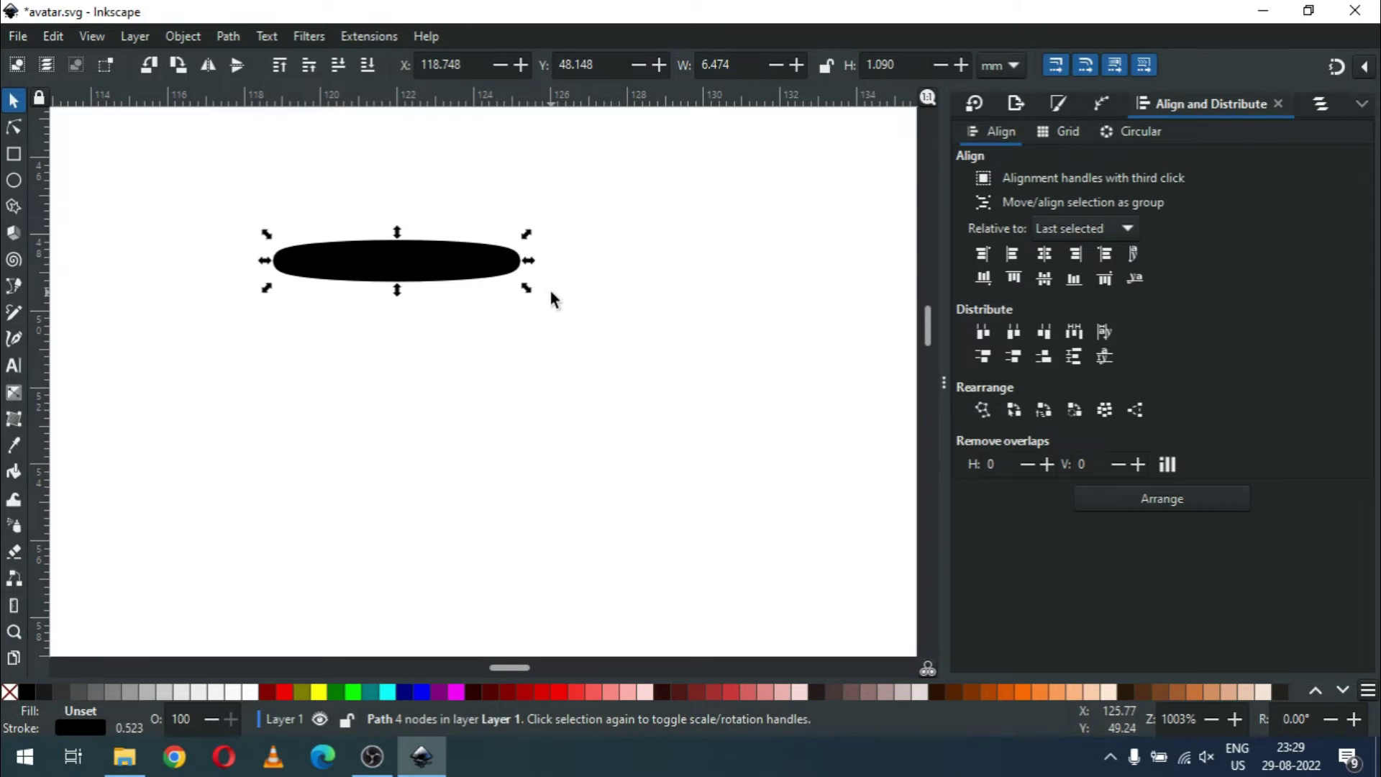
{"action": "scroll", "coordinate": [551, 297], "scroll_direction": "down", "scroll_amount": 1}
{"action": "scroll", "coordinate": [528, 298], "scroll_direction": "down", "scroll_amount": 1}
{"action": "scroll", "coordinate": [489, 304], "scroll_direction": "down", "scroll_amount": 1}
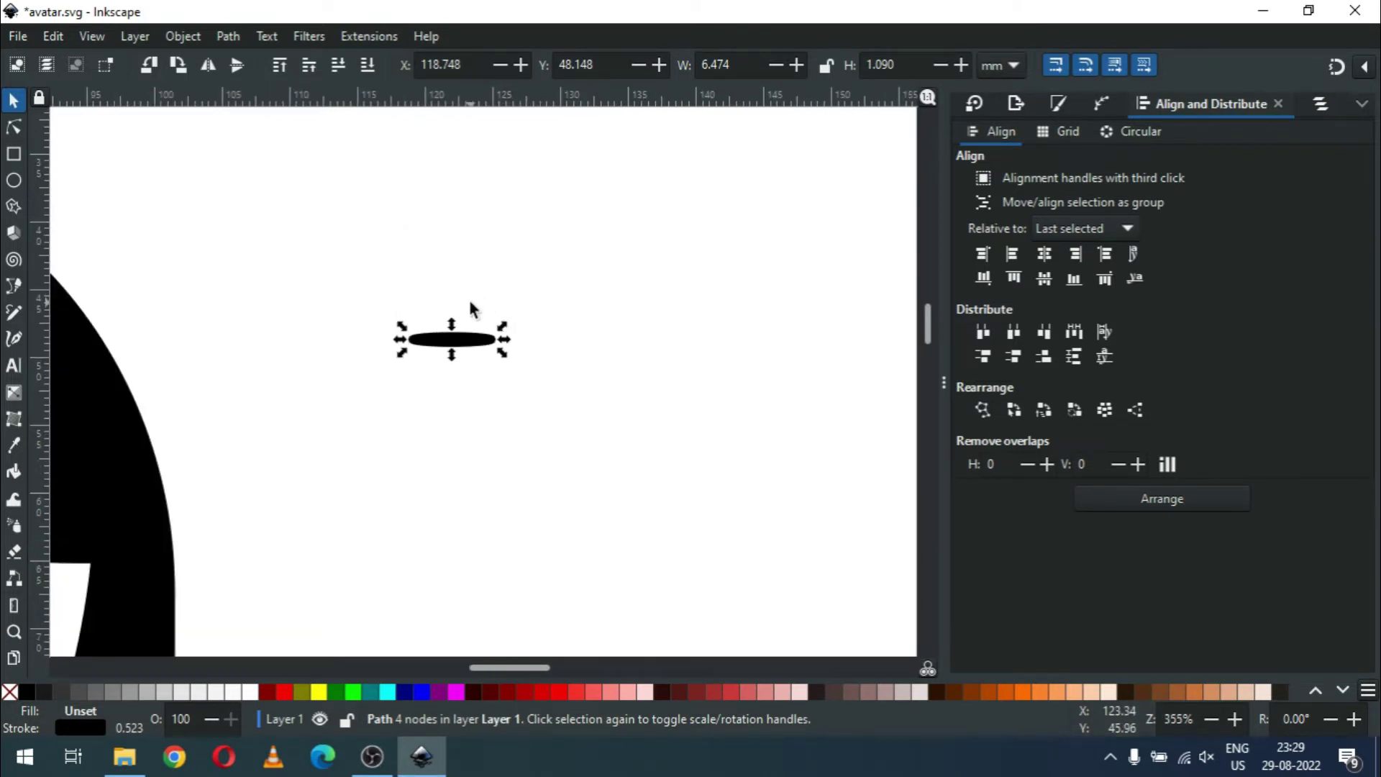
{"action": "scroll", "coordinate": [469, 324], "scroll_direction": "down", "scroll_amount": 2}
{"action": "left_click_drag", "start_coordinate": [468, 363], "coordinate": [469, 387]}
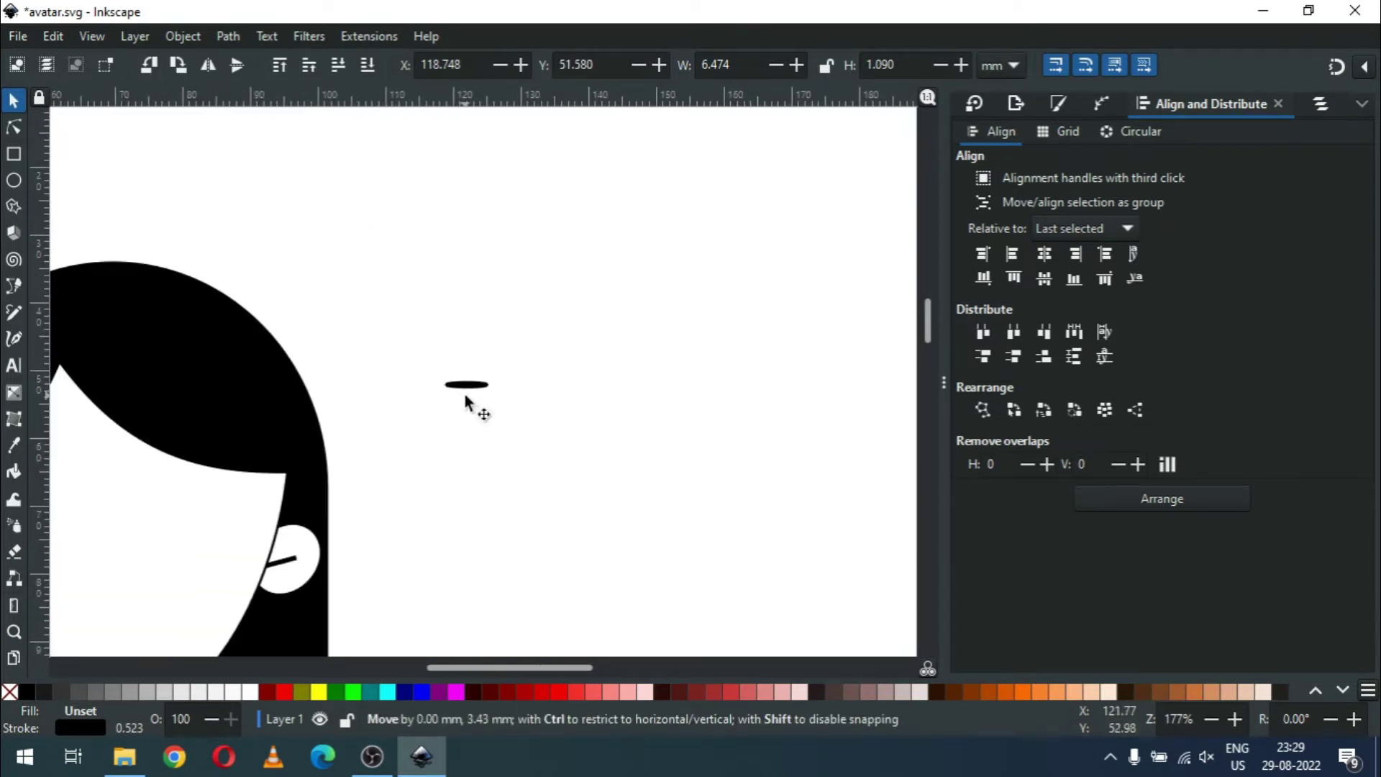
{"action": "left_click_drag", "start_coordinate": [516, 663], "coordinate": [450, 662]}
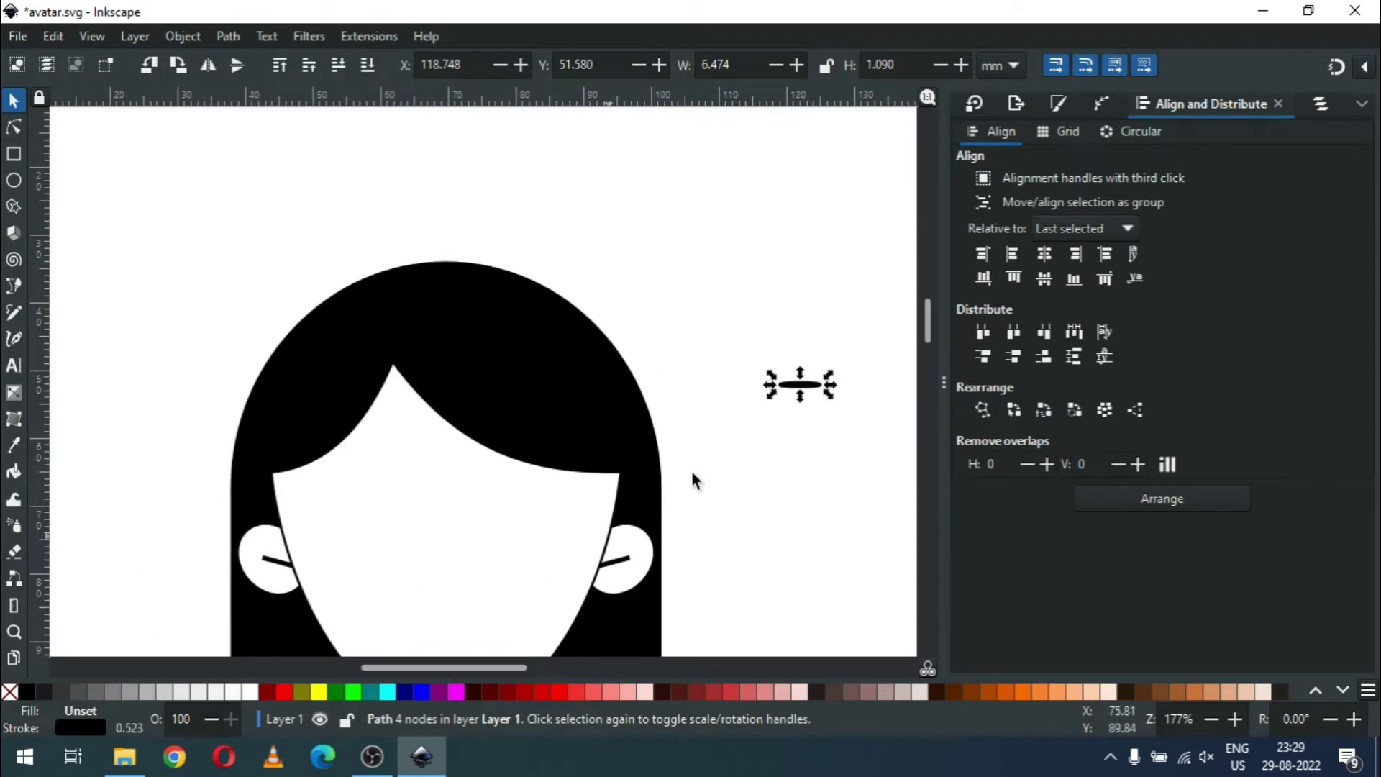
{"action": "left_click_drag", "start_coordinate": [804, 384], "coordinate": [348, 512]}
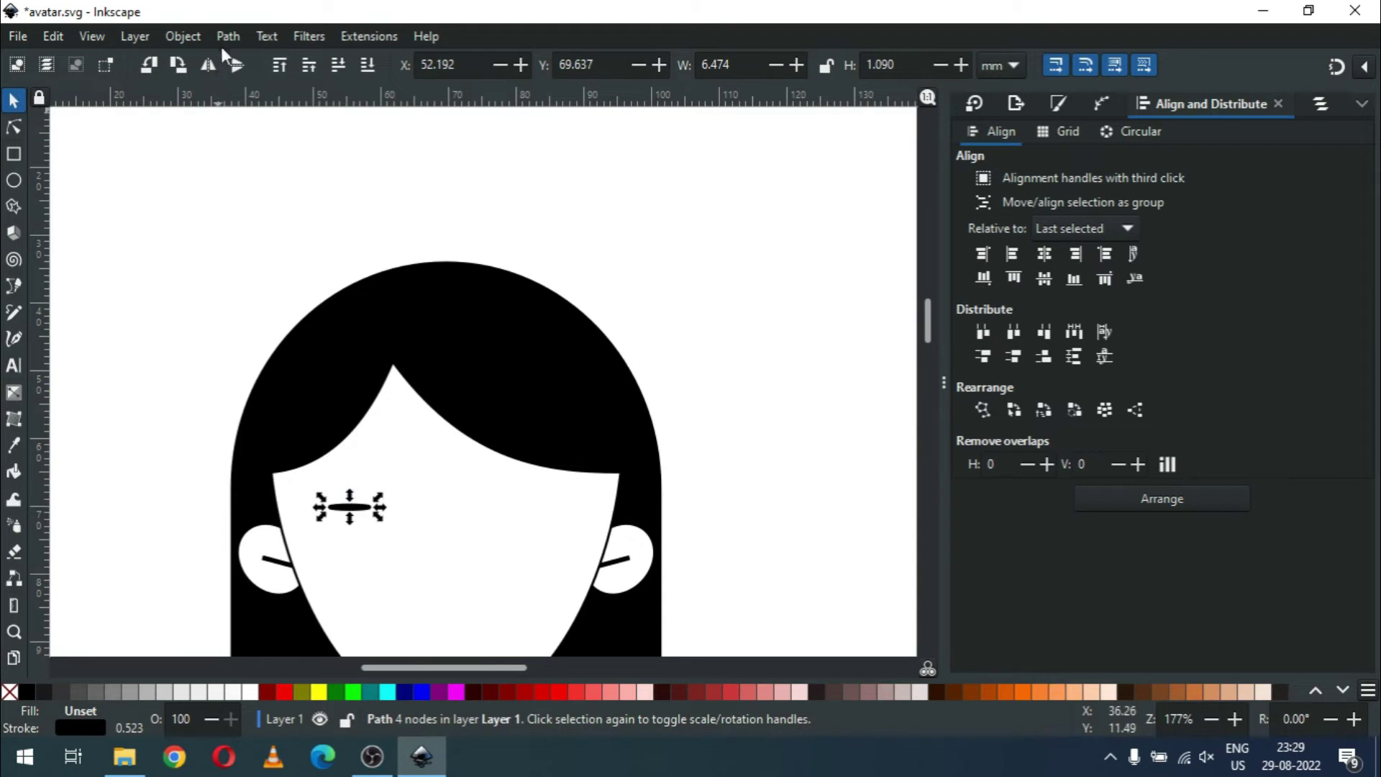
{"action": "left_click", "coordinate": [192, 40]}
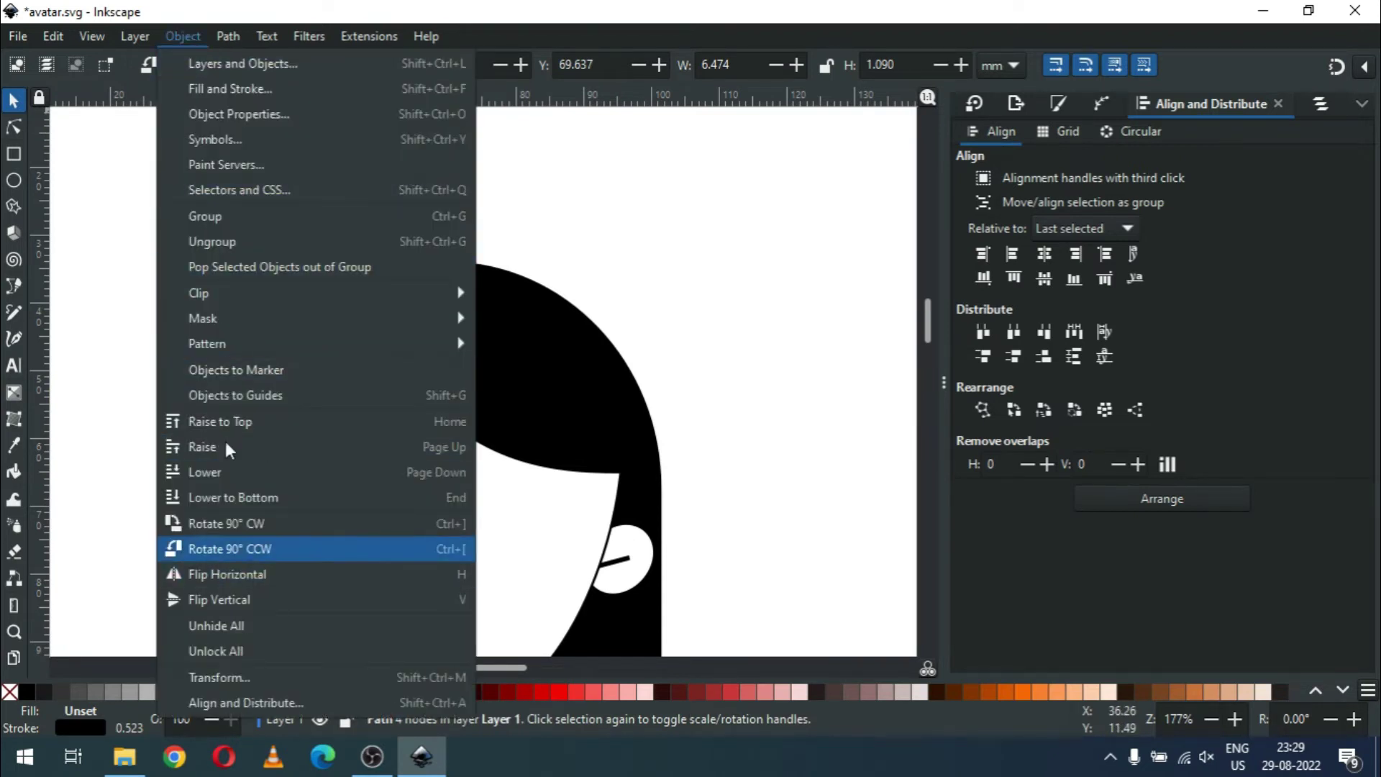
Step: Raise the eyebrow to the top of the stack and tilt it slightly upward to the right
{"action": "left_click", "coordinate": [231, 421]}
{"action": "key", "text": "z"}
{"action": "left_click_drag", "start_coordinate": [187, 409], "coordinate": [679, 621]}
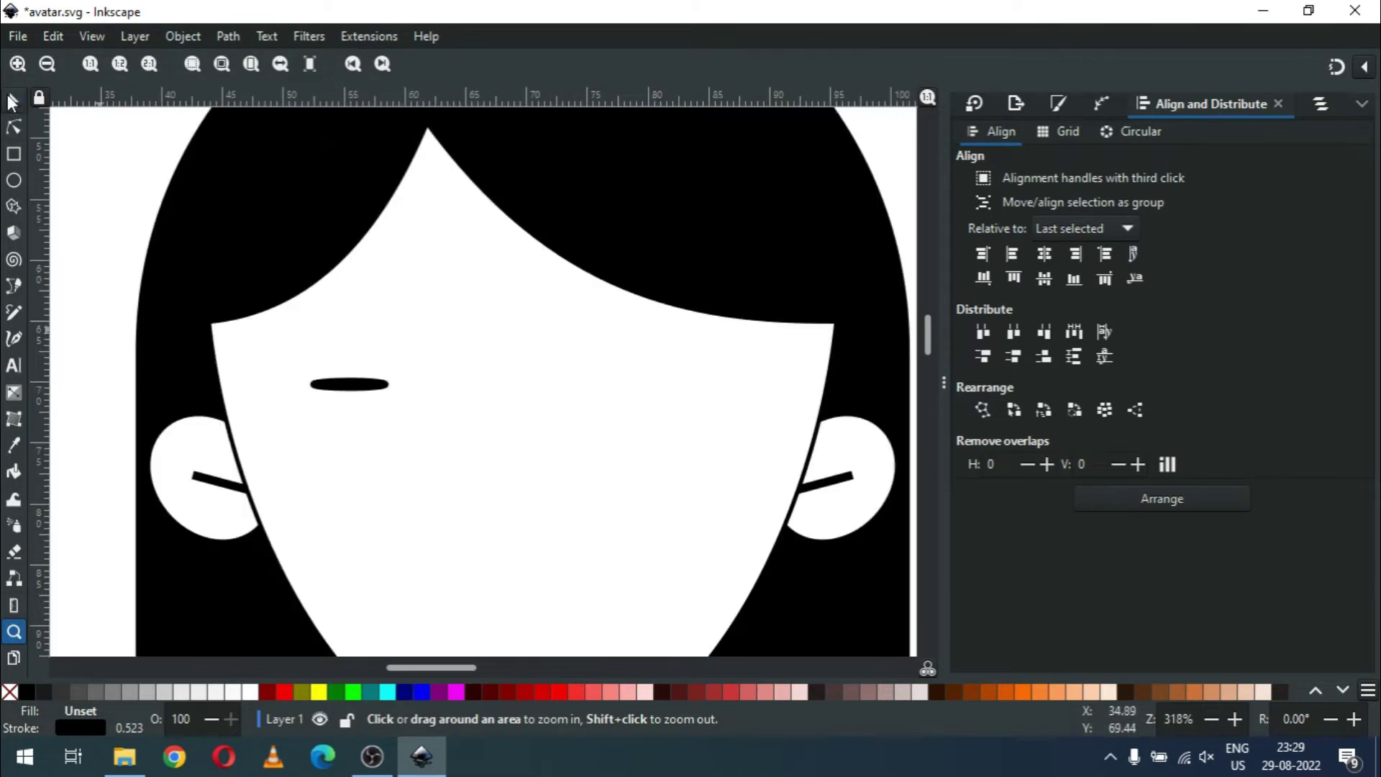
{"action": "left_click", "coordinate": [18, 105]}
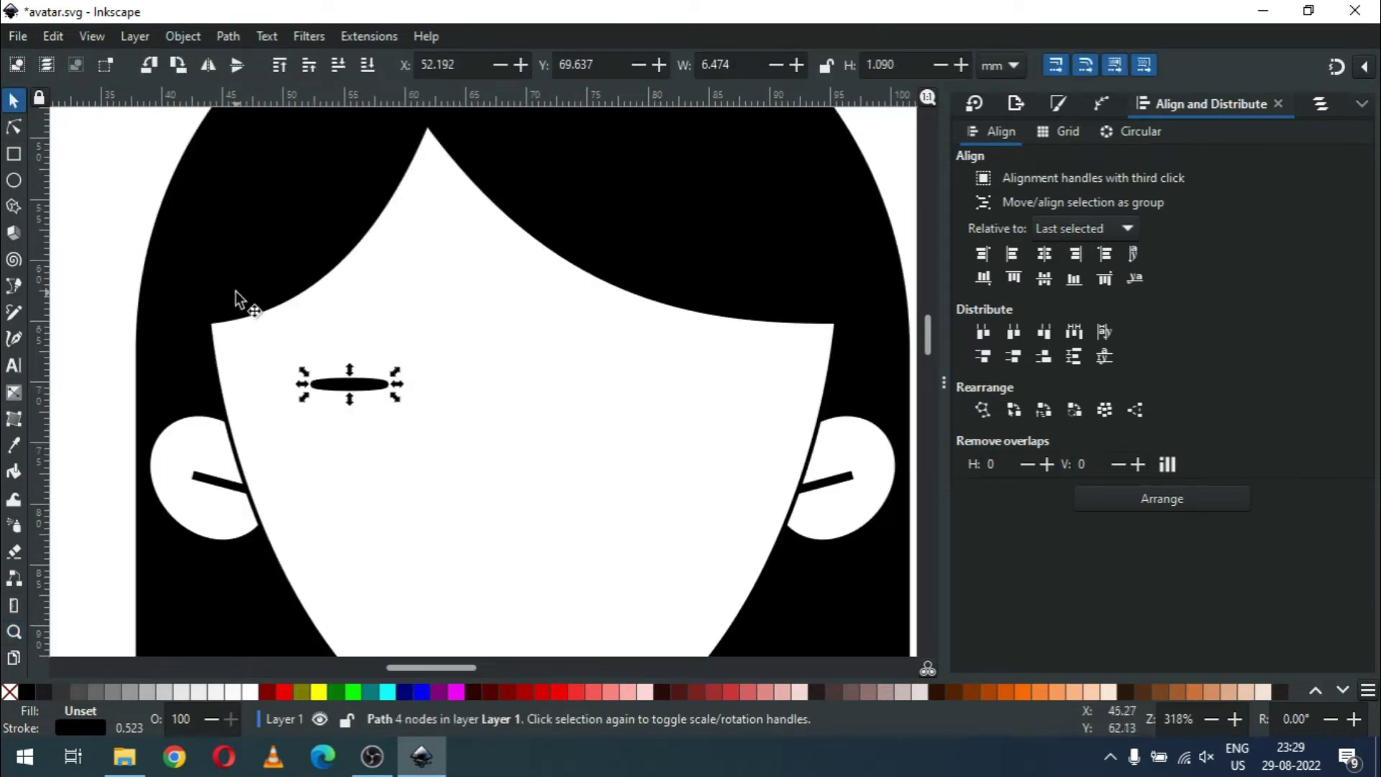
{"action": "left_click", "coordinate": [387, 384]}
{"action": "left_click_drag", "start_coordinate": [394, 381], "coordinate": [398, 375]}
Step: Resize the eyebrow into a slim slanted bar and settle it just below the fringe
{"action": "left_click", "coordinate": [382, 387]}
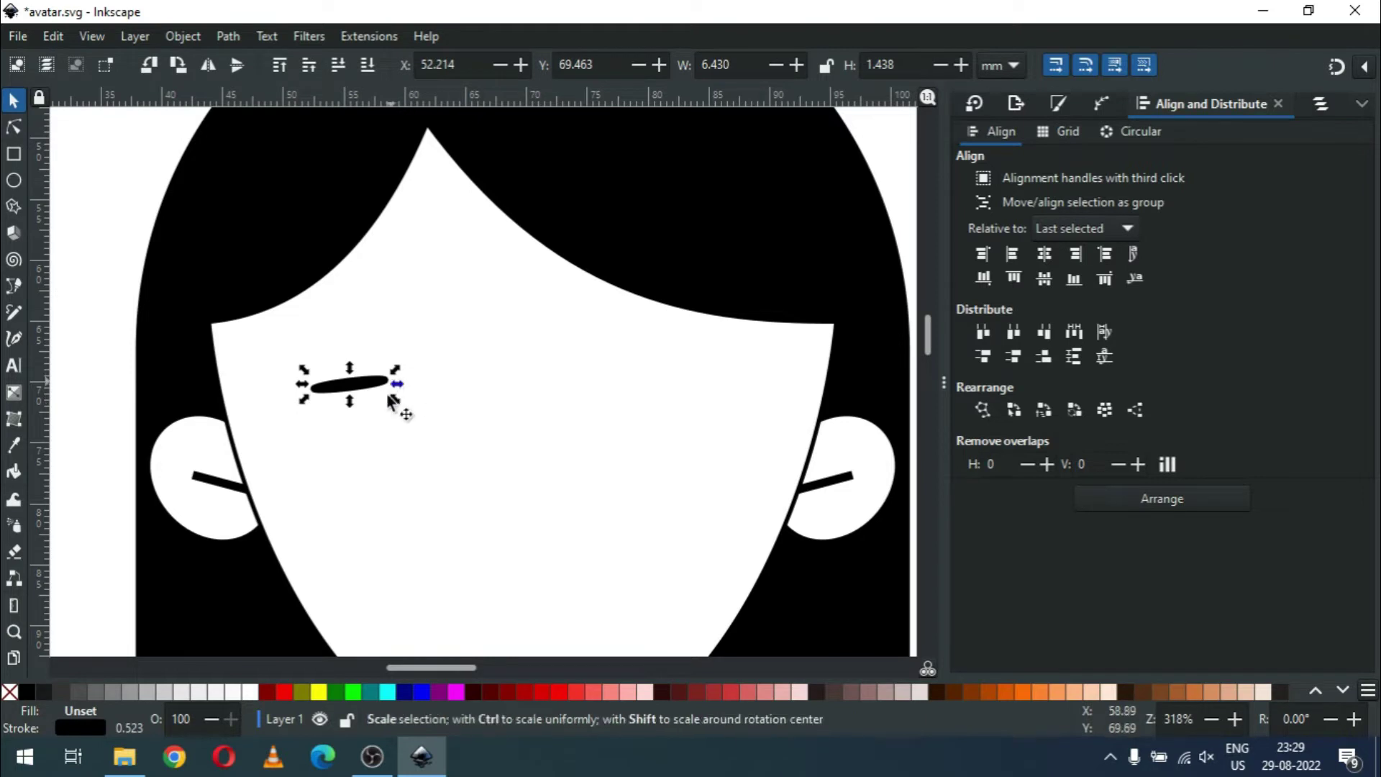
{"action": "mouse_move", "coordinate": [397, 409]}
{"action": "left_mouse_down"}
{"action": "mouse_move", "coordinate": [429, 409]}
{"action": "mouse_move", "coordinate": [412, 379]}
{"action": "left_mouse_up"}
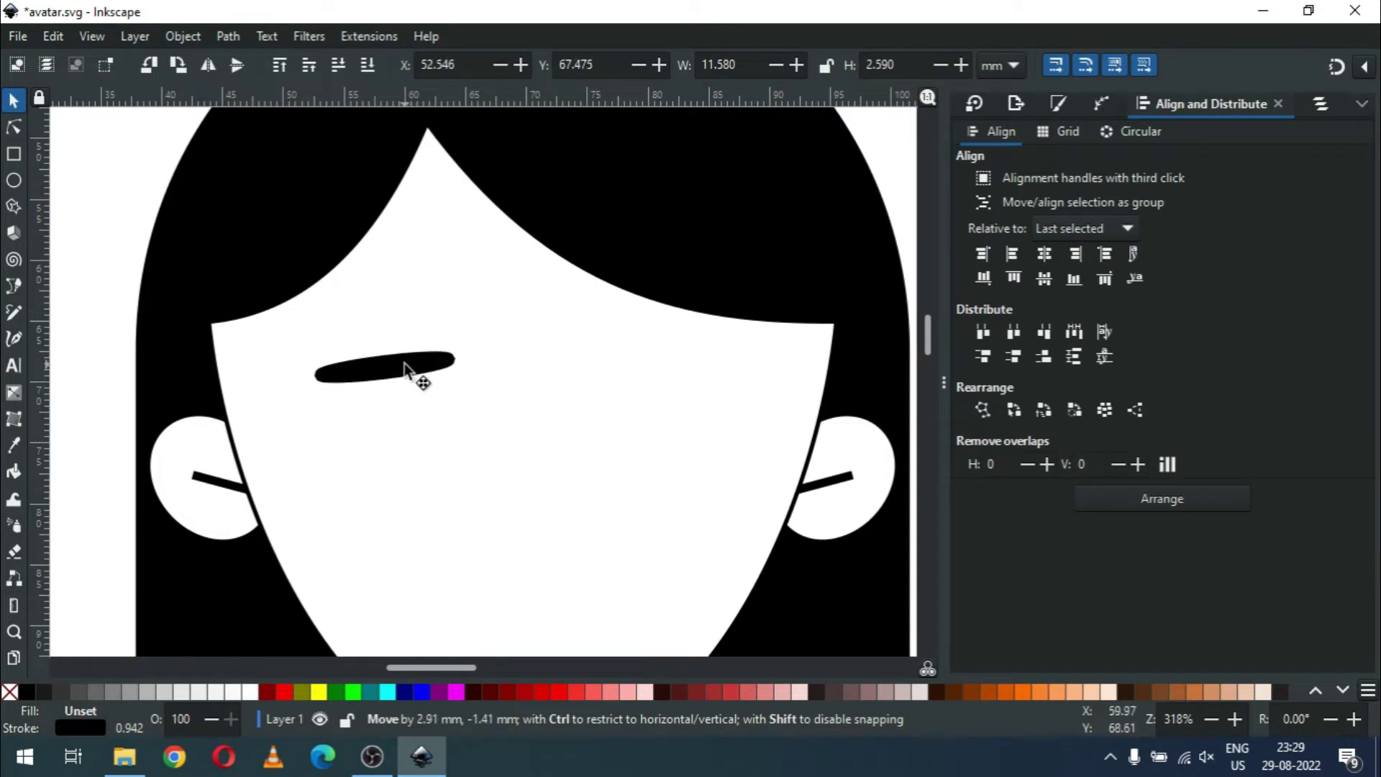
{"action": "left_click_drag", "start_coordinate": [411, 379], "coordinate": [405, 368]}
{"action": "key", "text": "minus"}
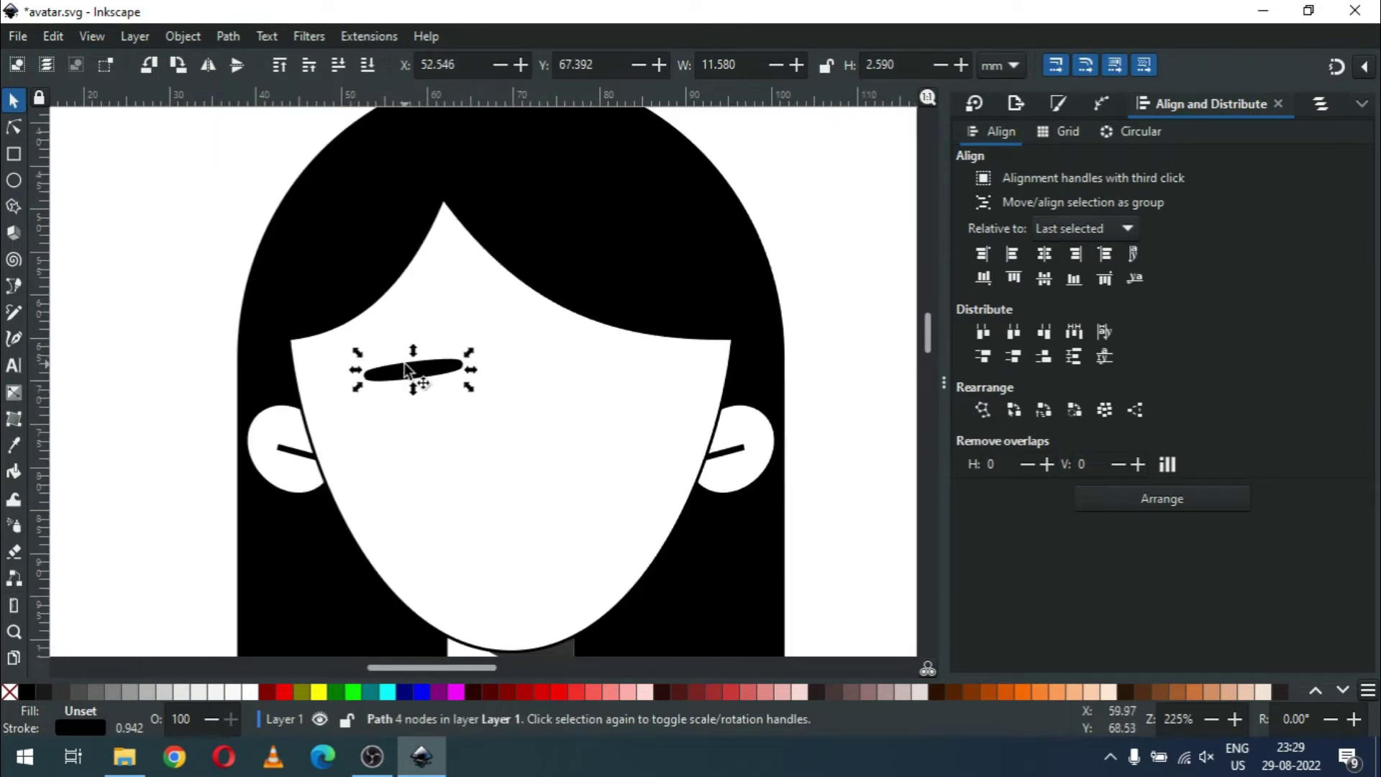
{"action": "key", "text": "minus"}
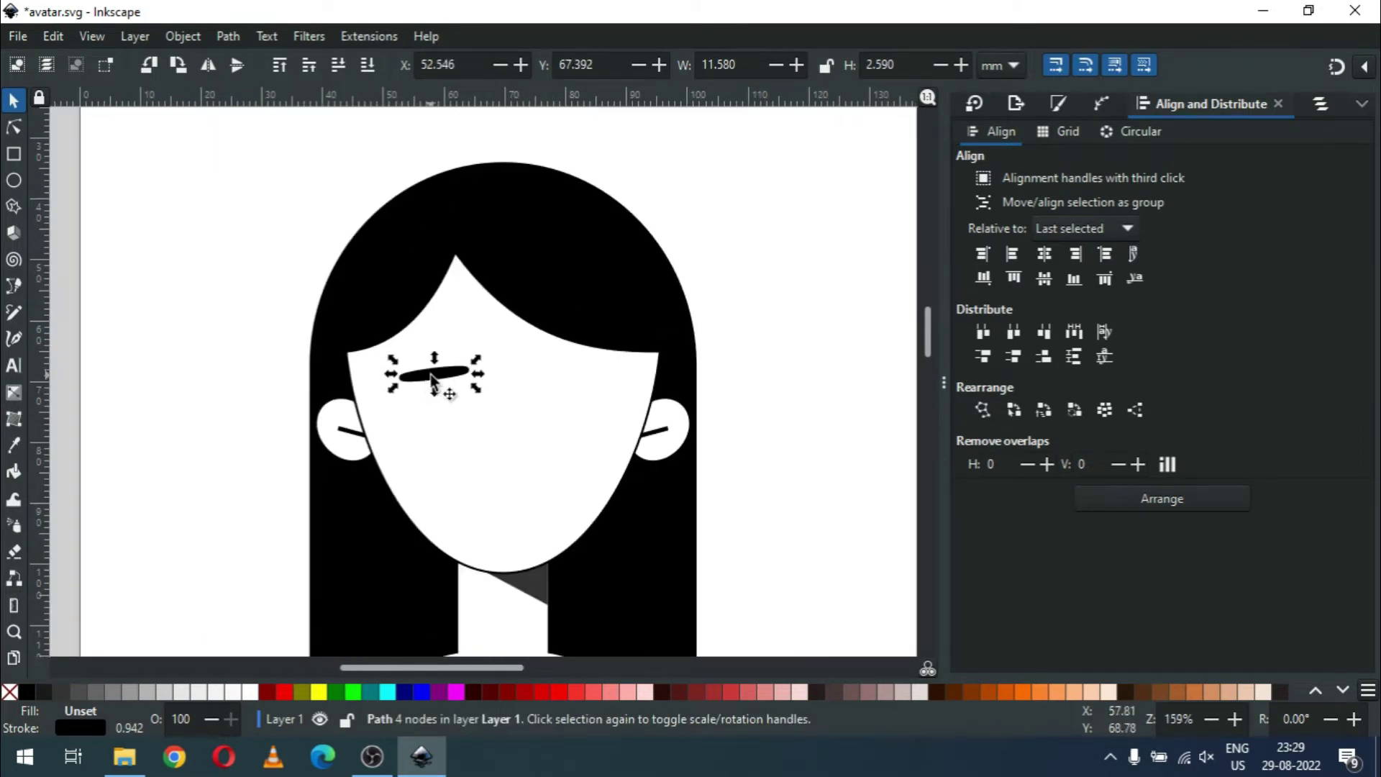
{"action": "mouse_move", "coordinate": [431, 375]}
{"action": "left_mouse_down"}
{"action": "mouse_move", "coordinate": [431, 387]}
{"action": "mouse_move", "coordinate": [467, 386]}
{"action": "left_mouse_up"}
{"action": "left_click", "coordinate": [461, 374]}
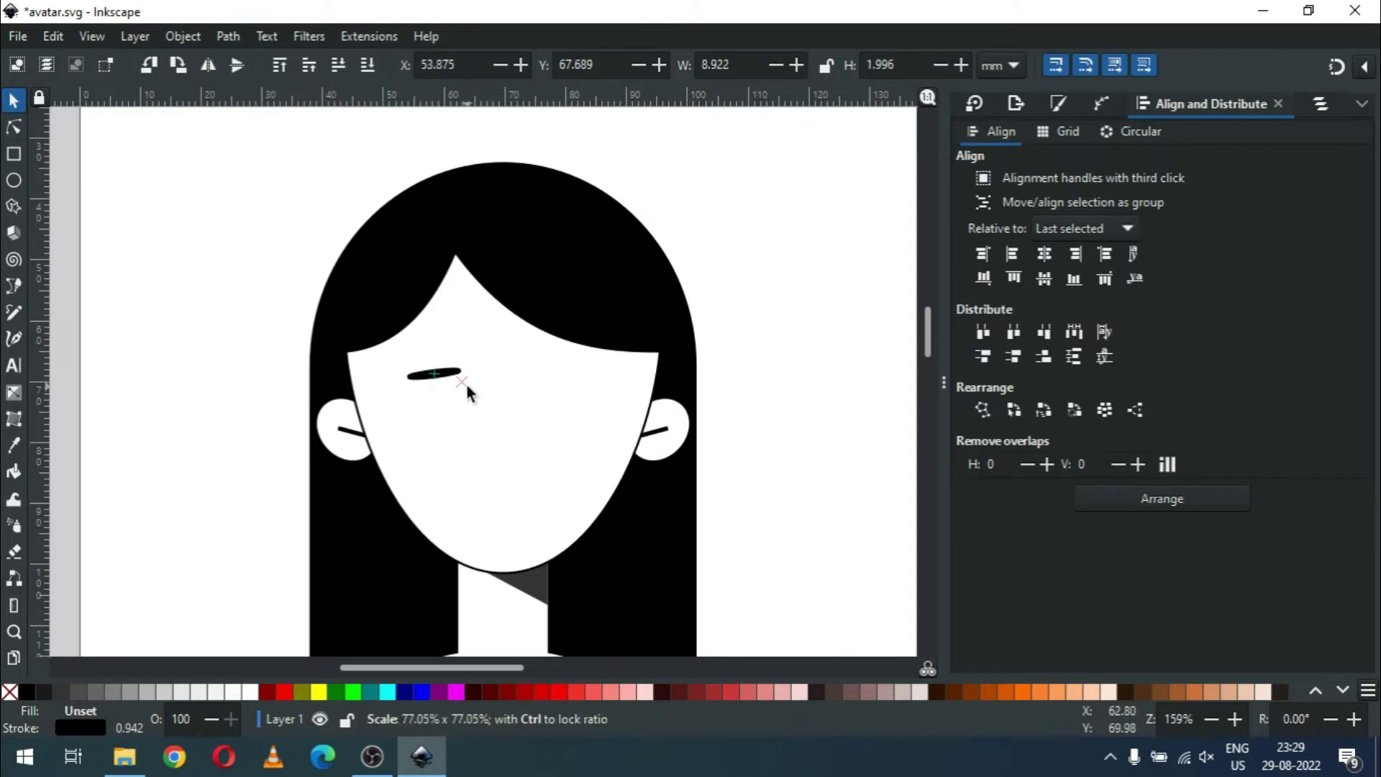
{"action": "left_click_drag", "start_coordinate": [466, 385], "coordinate": [451, 368]}
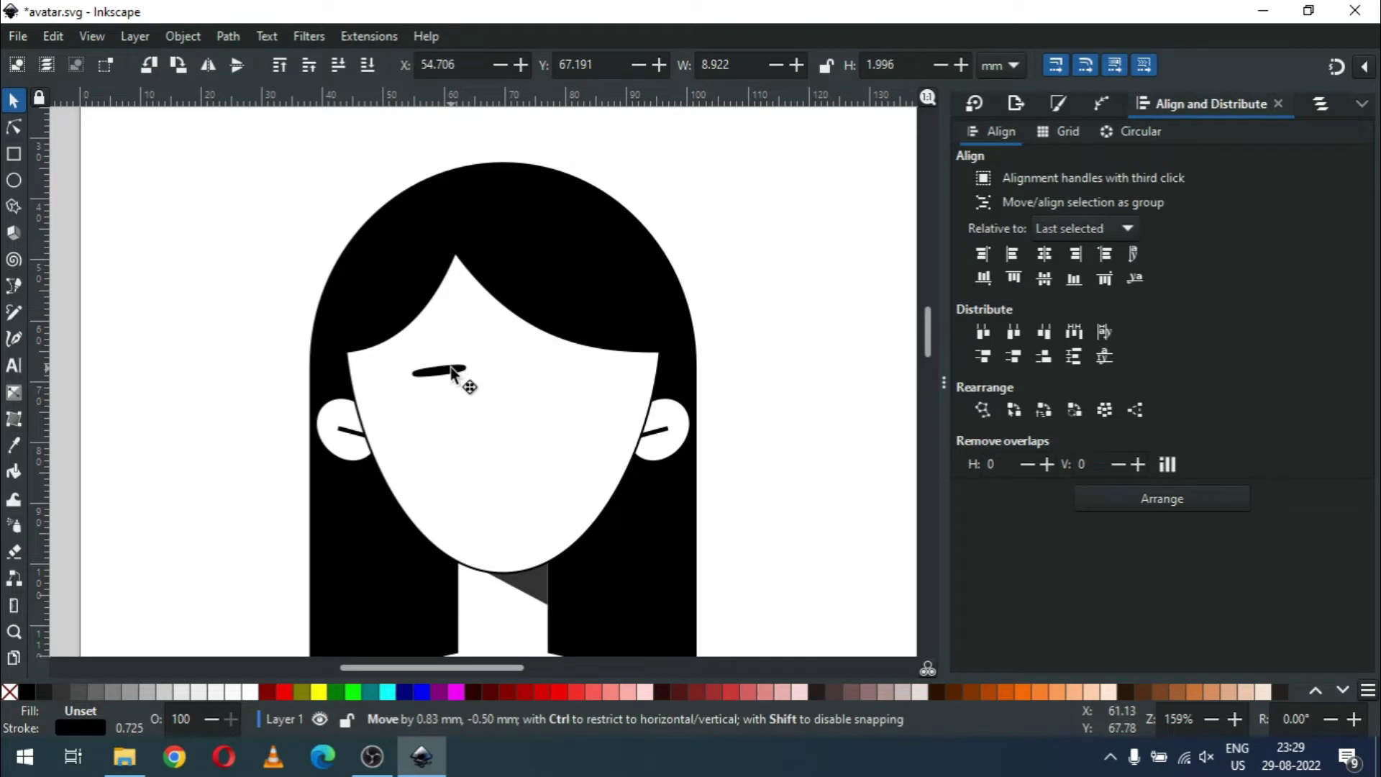
{"action": "left_click_drag", "start_coordinate": [451, 369], "coordinate": [452, 369]}
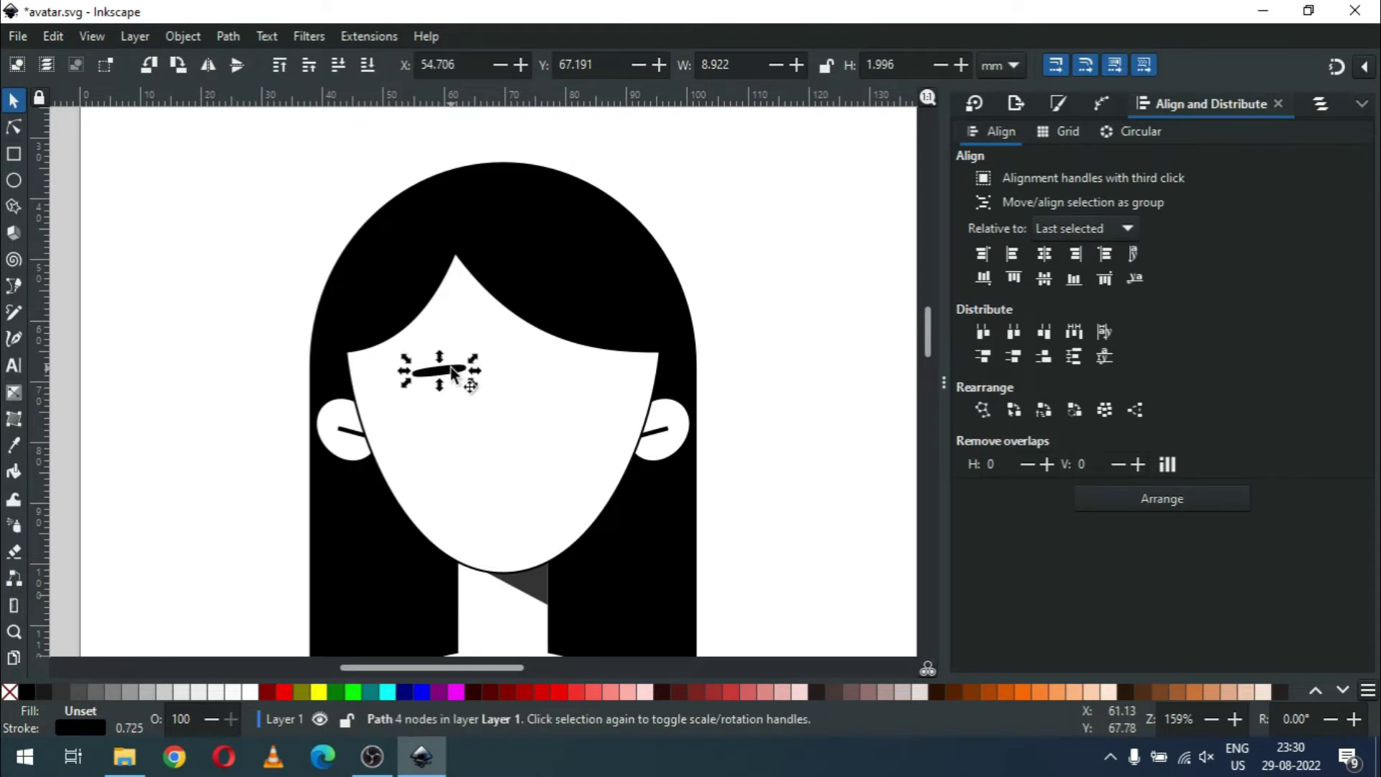
{"action": "right_click", "coordinate": [452, 368]}
Step: Duplicate the eyebrow, move the copy right and flip it horizontally
{"action": "left_click", "coordinate": [511, 439]}
{"action": "left_click_drag", "start_coordinate": [453, 382], "coordinate": [572, 381]}
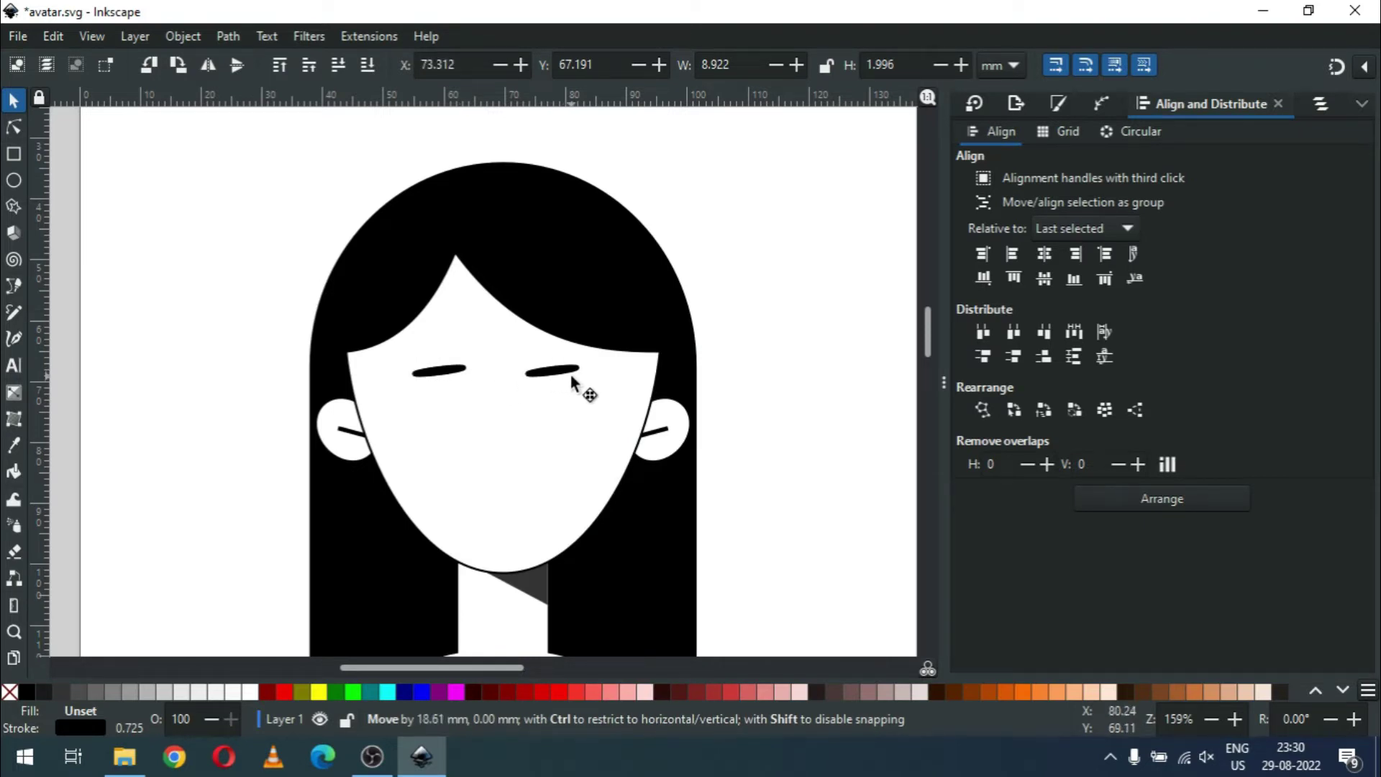
{"action": "left_click_drag", "start_coordinate": [572, 381], "coordinate": [572, 381]}
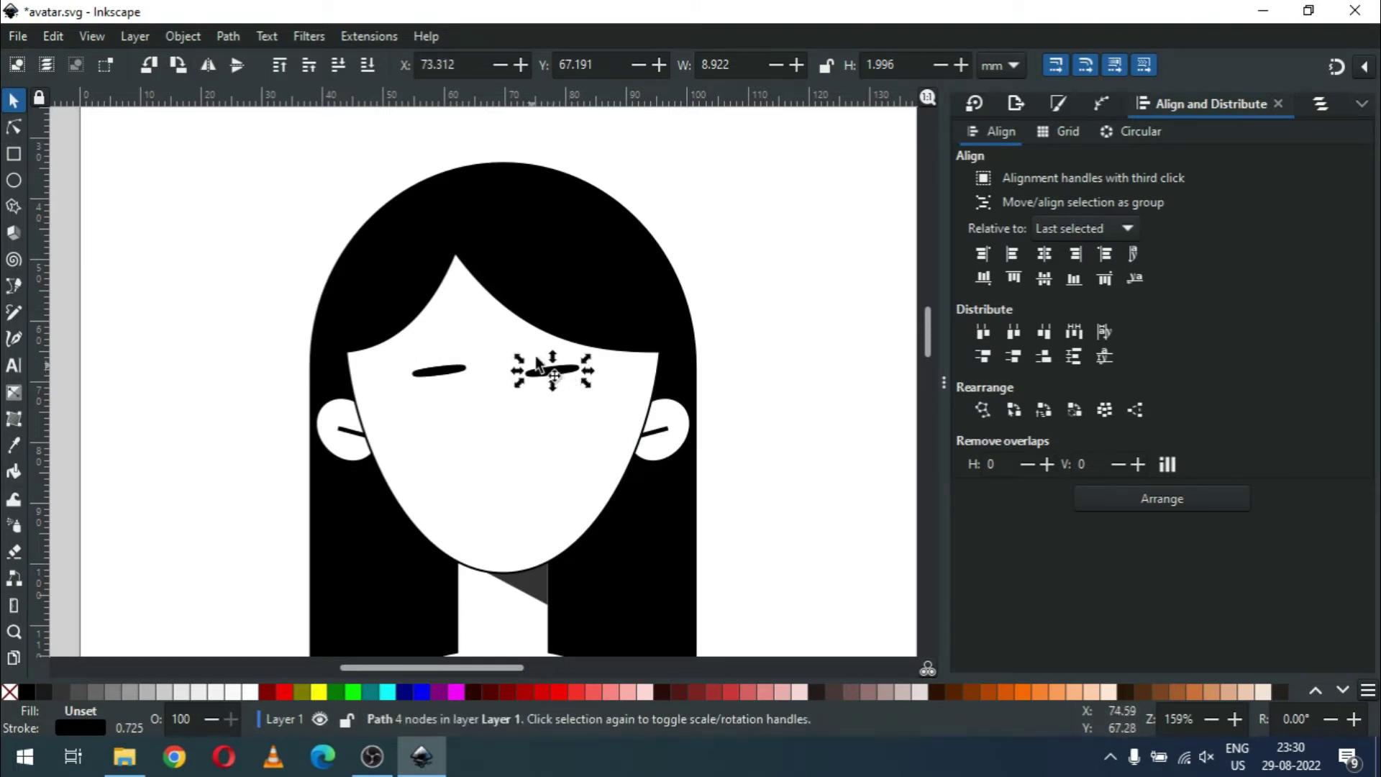
{"action": "left_click", "coordinate": [209, 65]}
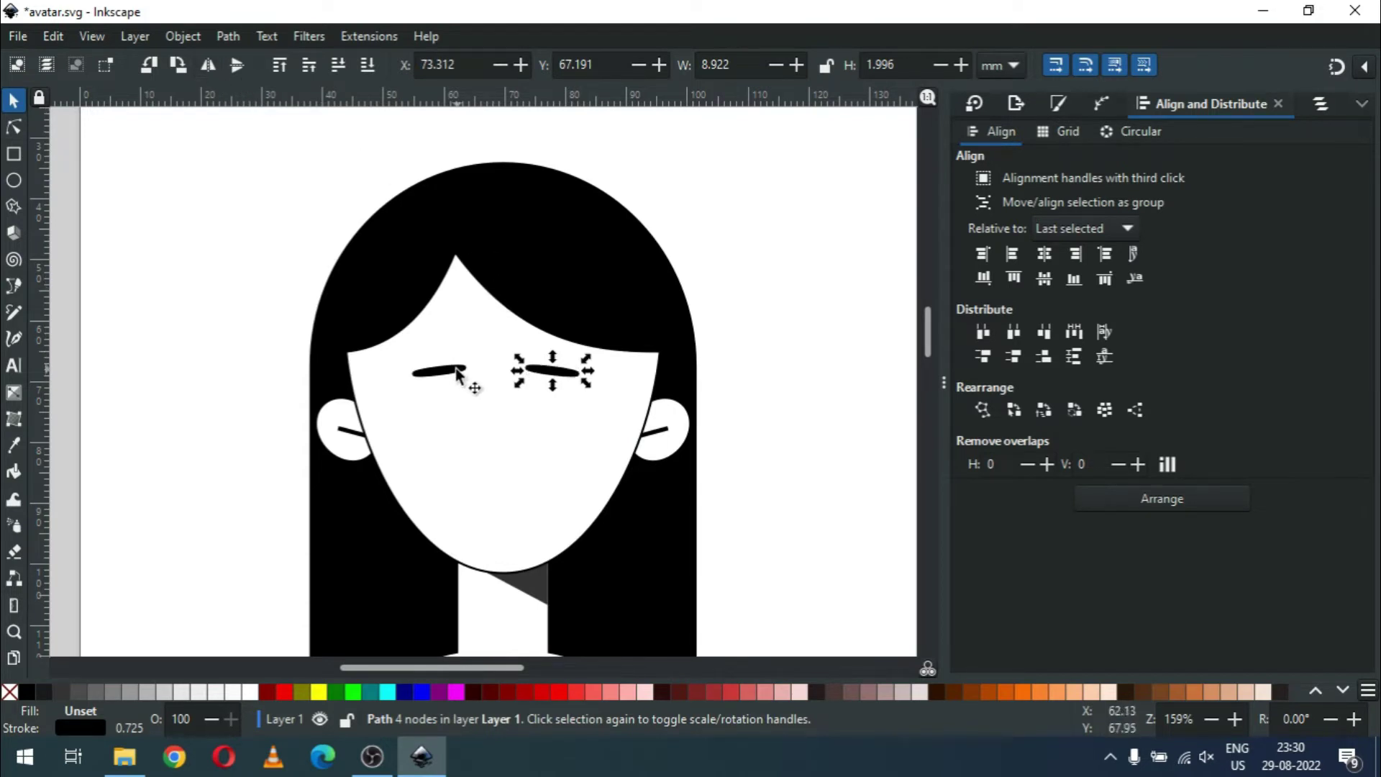
Step: Group both eyebrows, centre them horizontally on the face and save avatar.svg
{"action": "key", "text": "shift"}
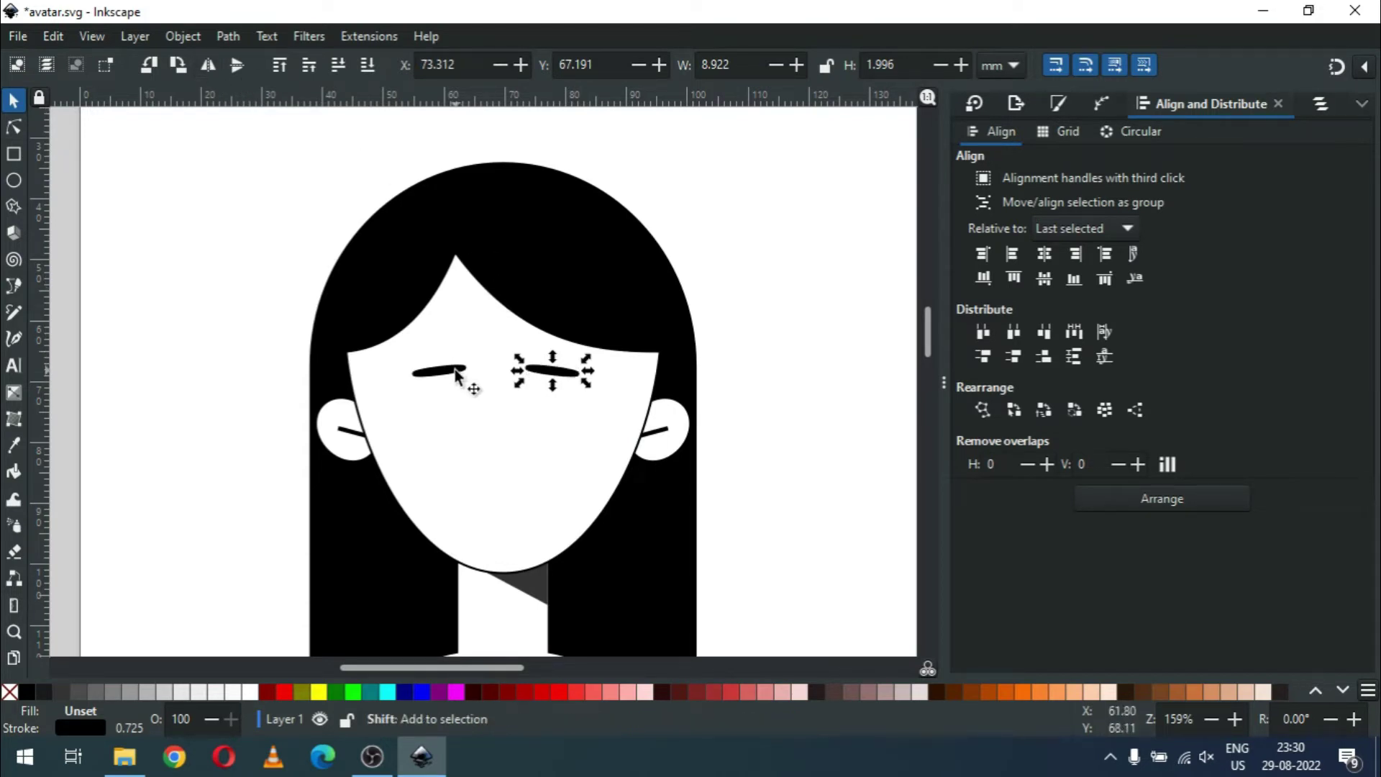
{"action": "left_click", "coordinate": [456, 375], "text": "shift"}
{"action": "key", "text": "ctrl+g"}
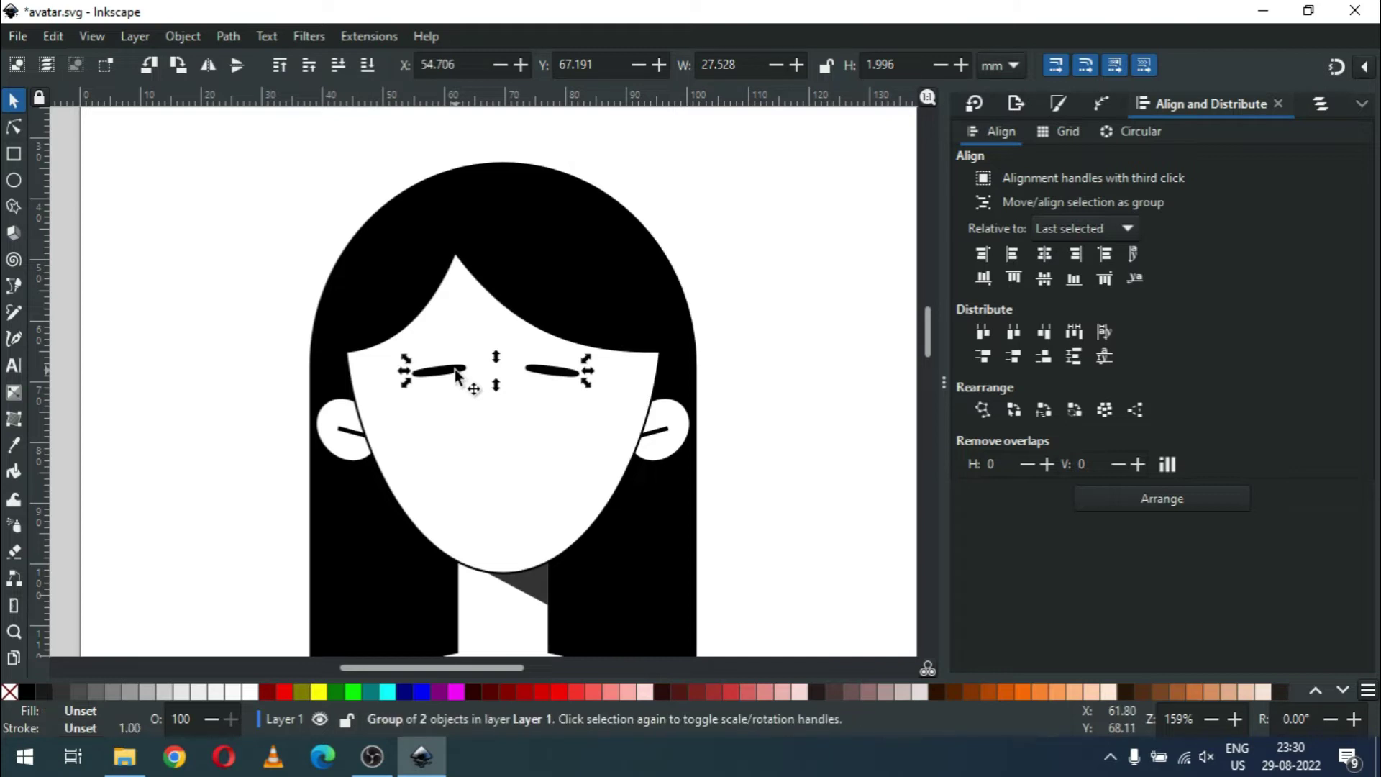
{"action": "key", "text": "shift"}
{"action": "left_click", "coordinate": [578, 501], "text": "shift"}
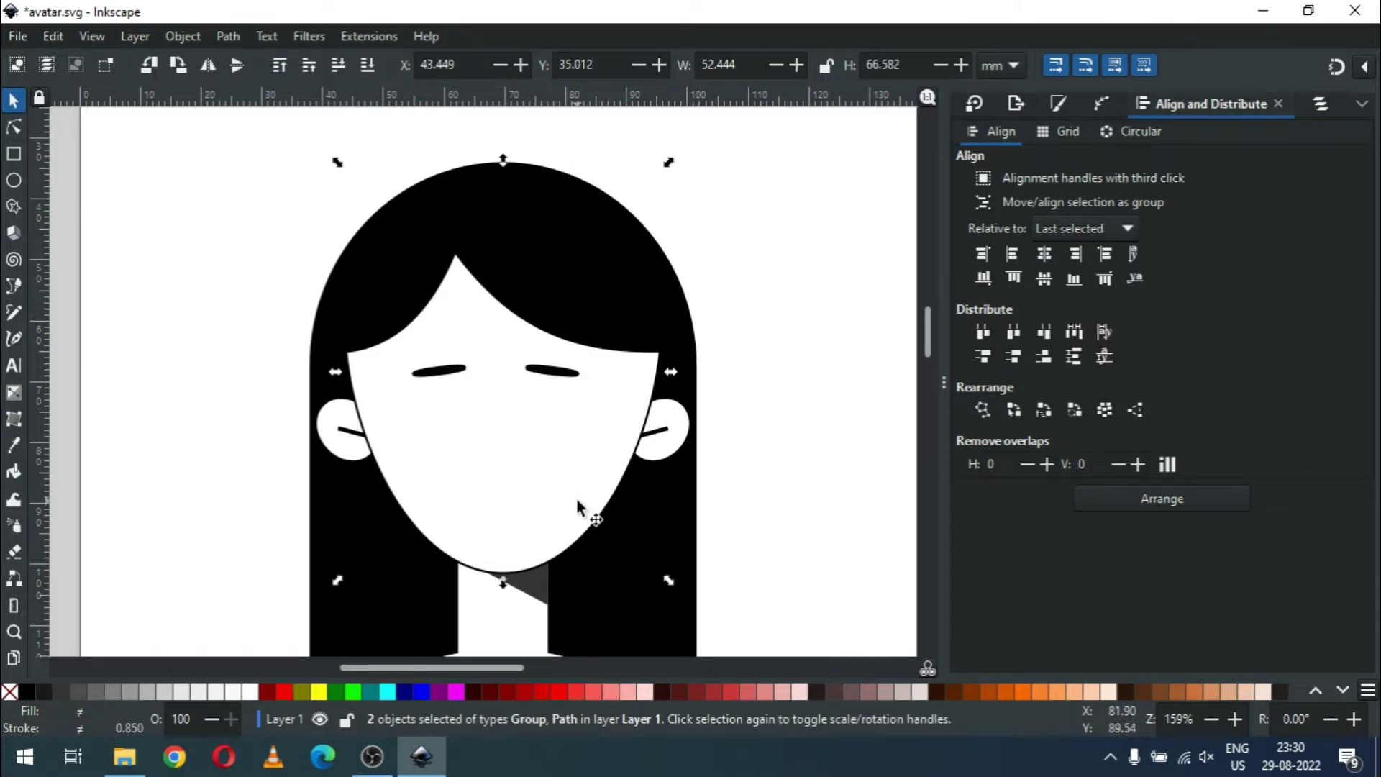
{"action": "left_click", "coordinate": [1047, 256]}
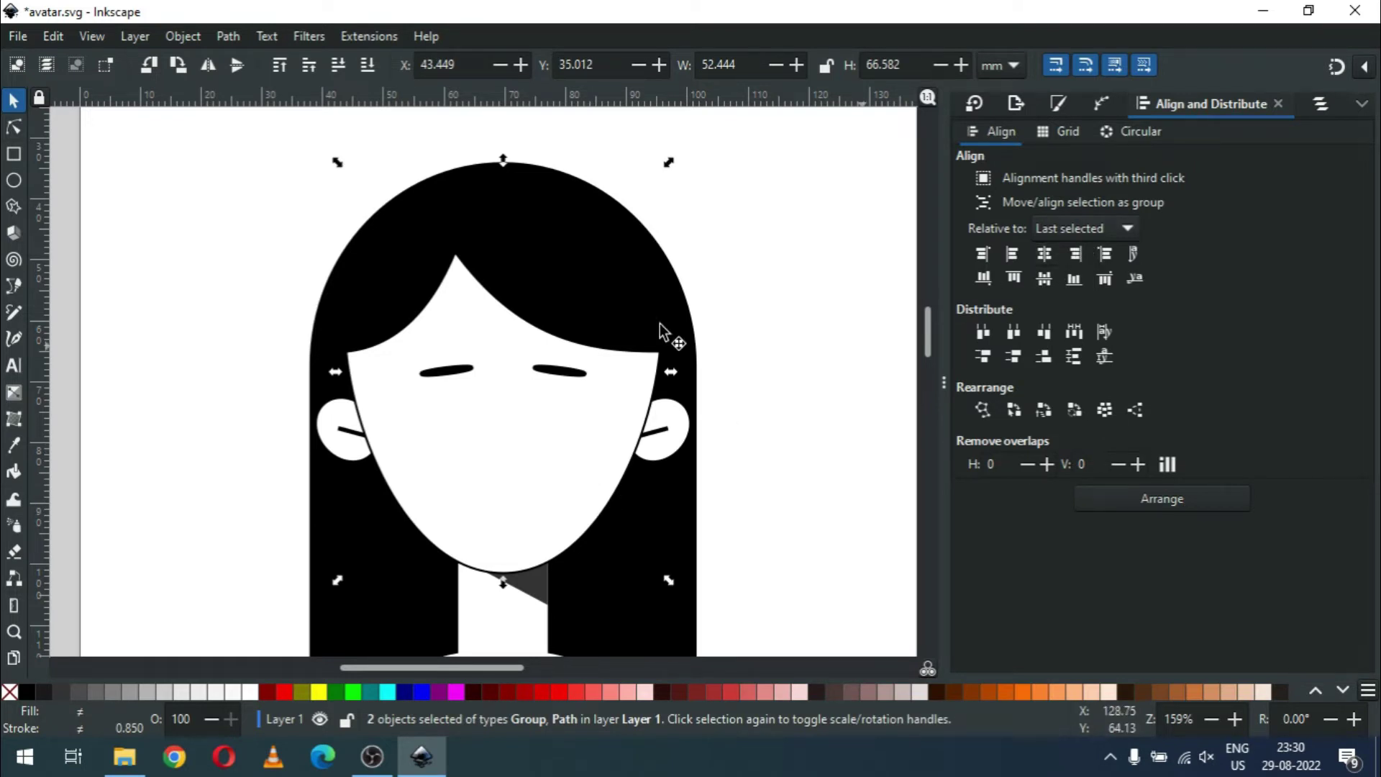
{"action": "left_click", "coordinate": [761, 410]}
{"action": "key", "text": "z"}
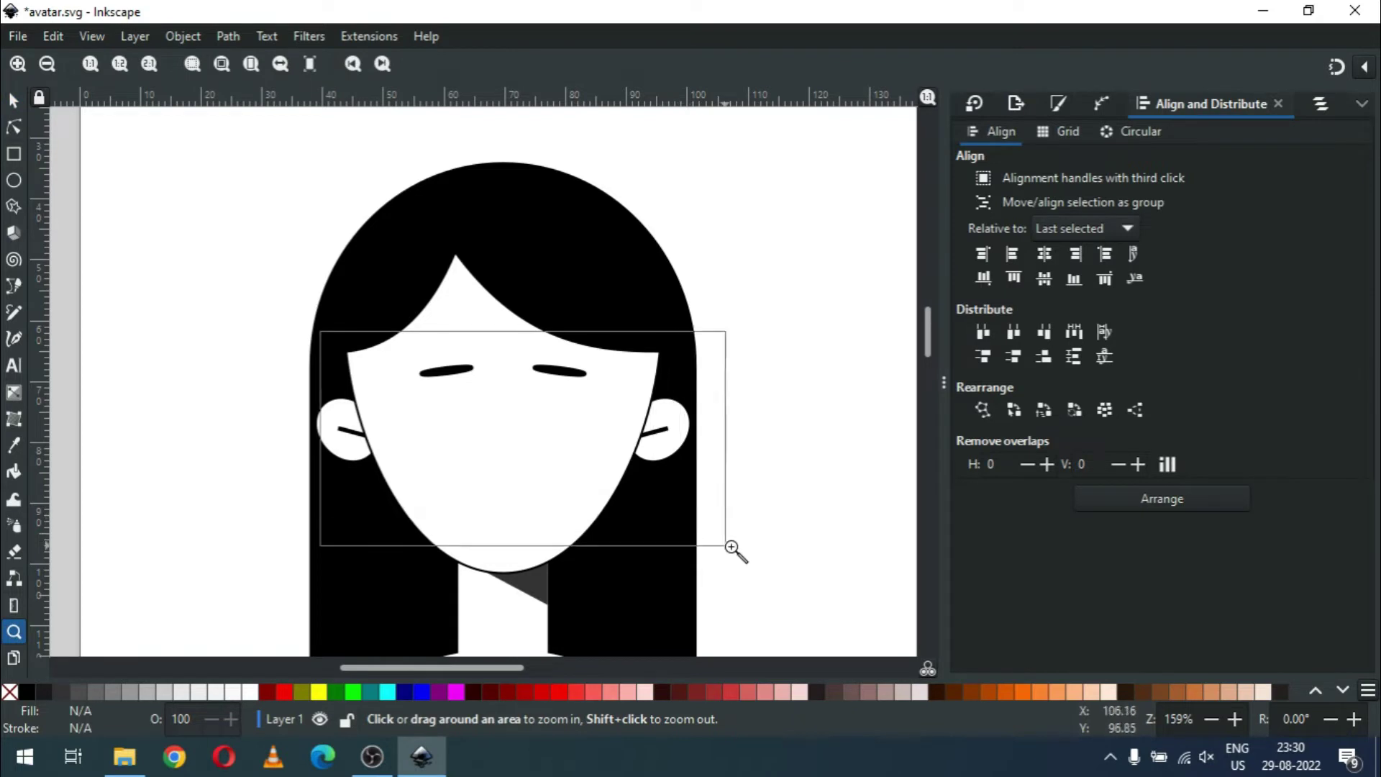
{"action": "left_click_drag", "start_coordinate": [320, 331], "coordinate": [794, 594]}
{"action": "key", "text": "ctrl+s"}
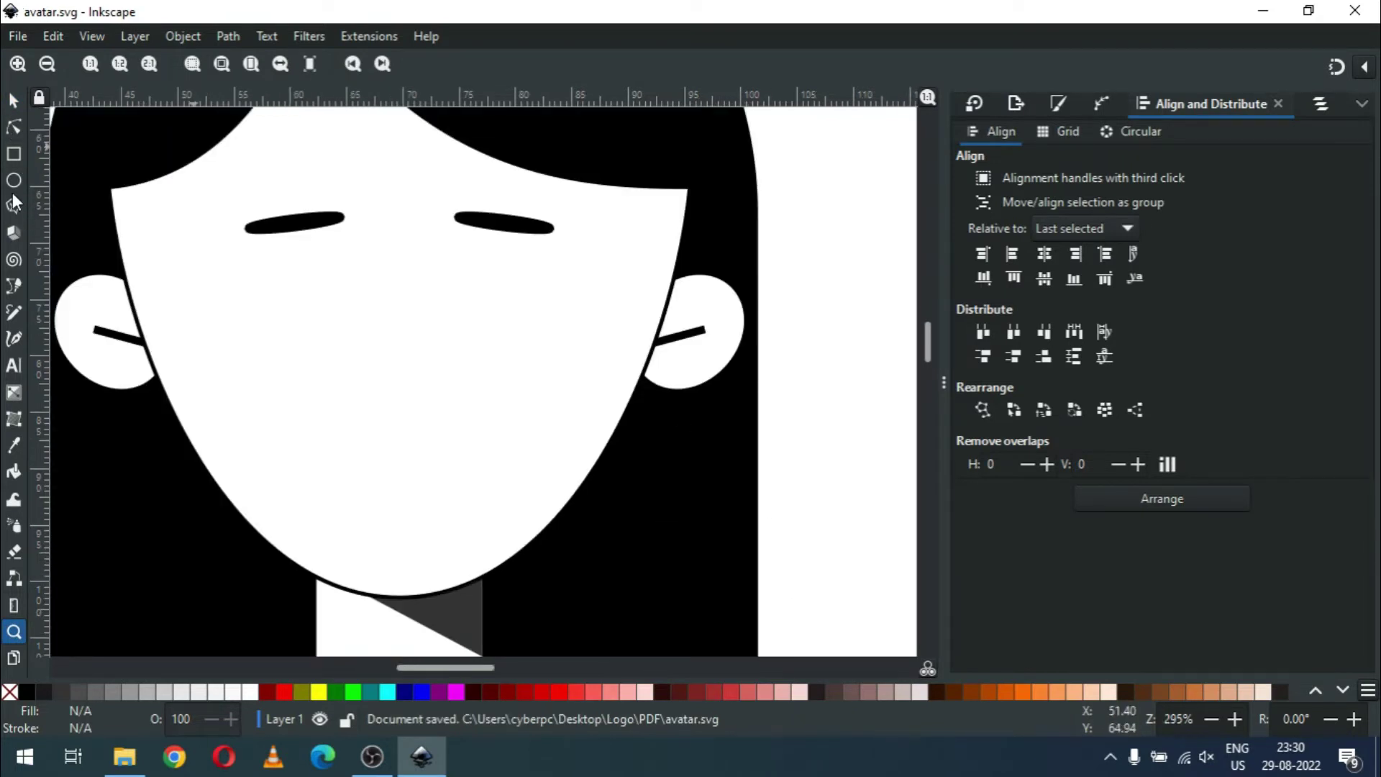
Step: Draw a black circle without outline below the left eyebrow and enlarge it into a dot eye
{"action": "left_click", "coordinate": [13, 180]}
{"action": "left_click_drag", "start_coordinate": [316, 279], "coordinate": [301, 268]}
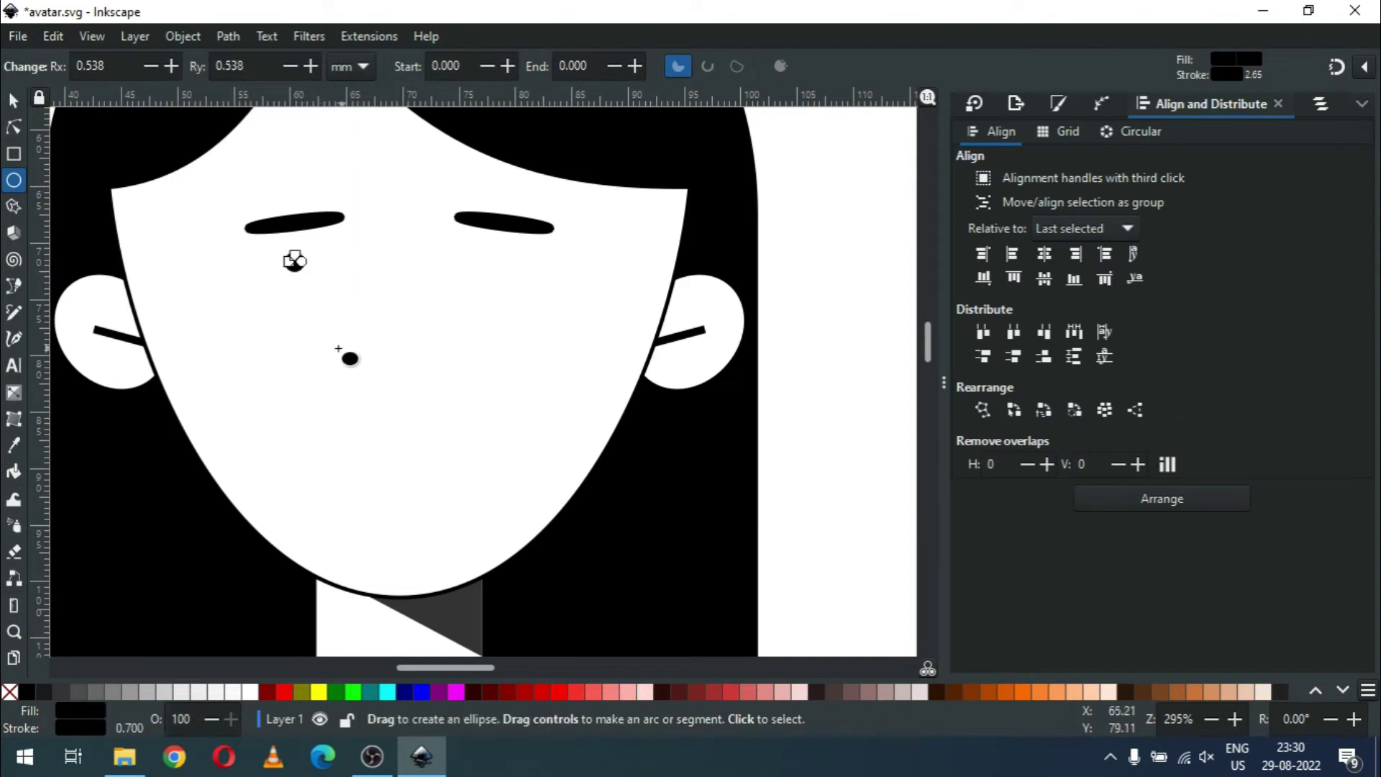
{"action": "left_click", "coordinate": [13, 102]}
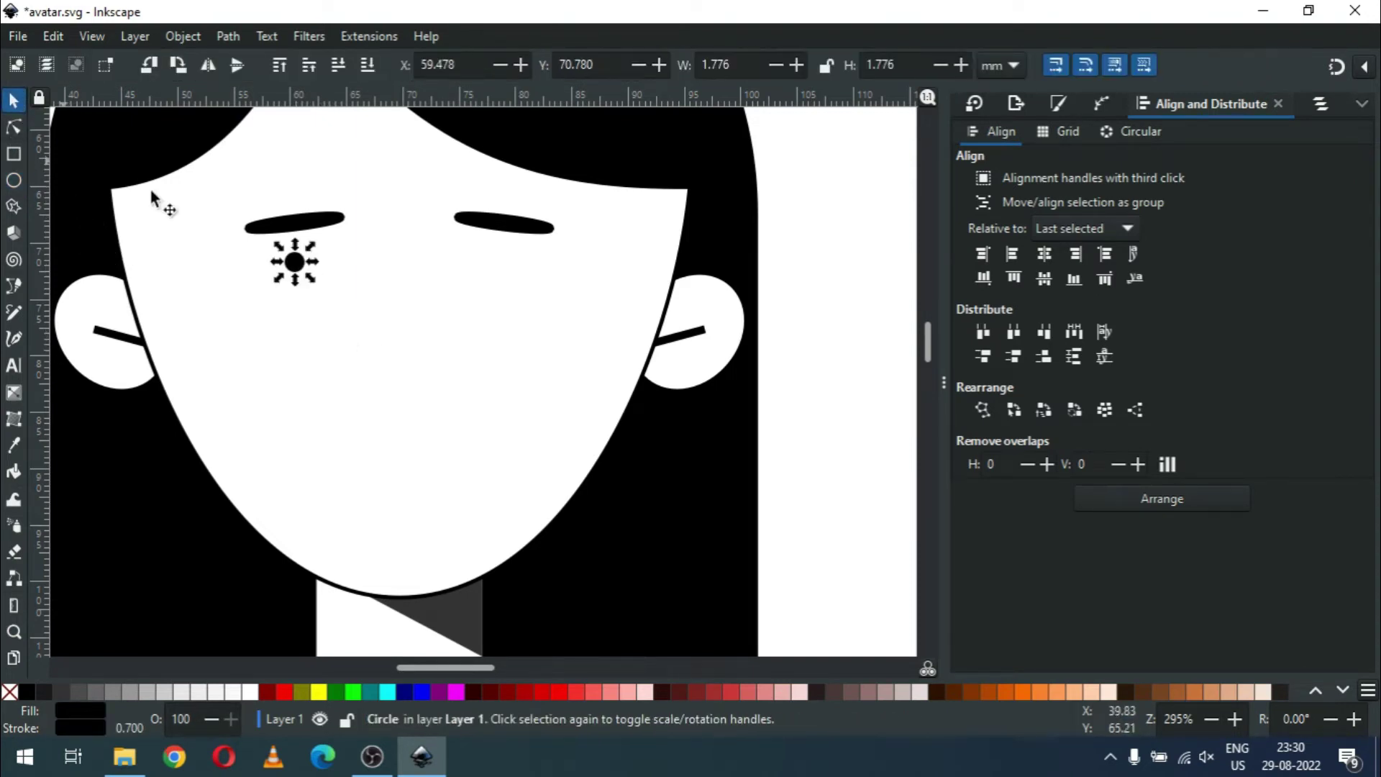
{"action": "left_click", "coordinate": [9, 691], "text": "shift"}
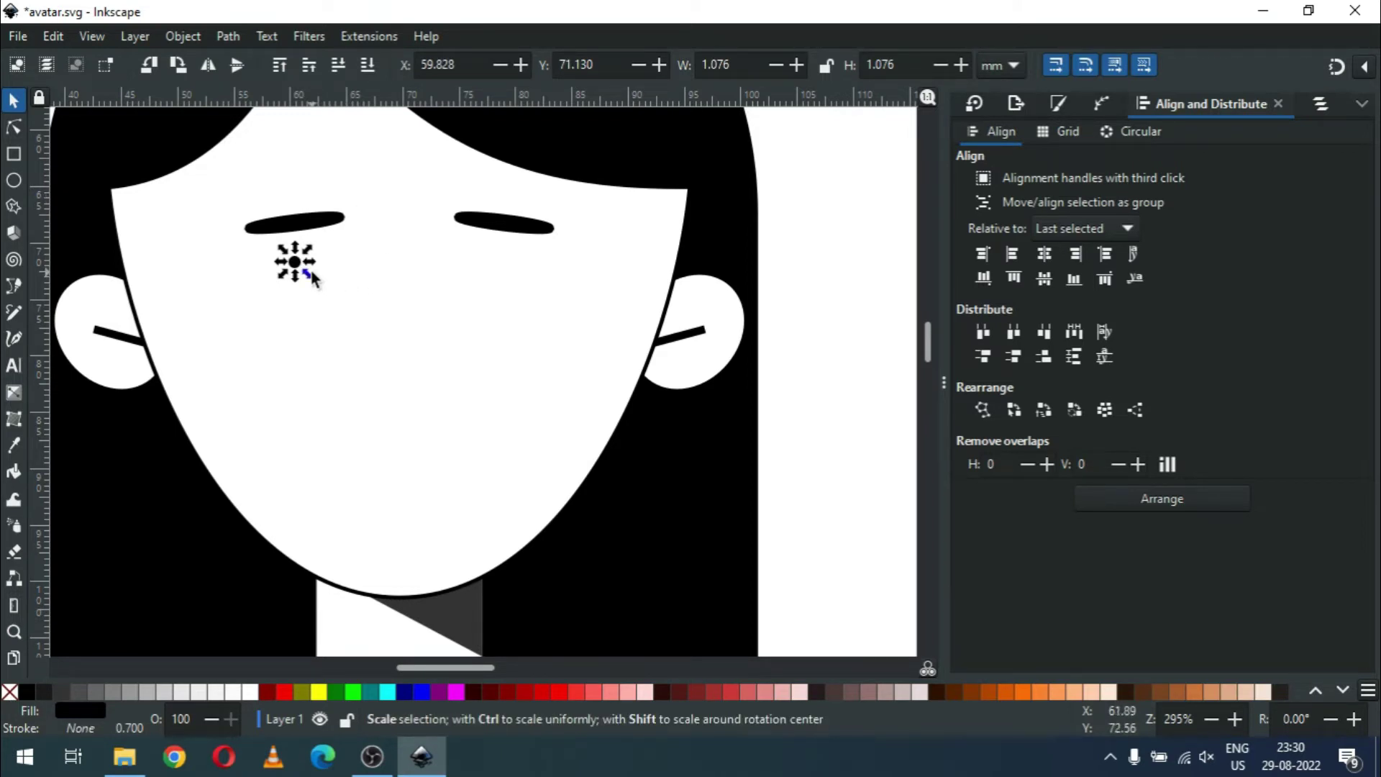
{"action": "left_click_drag", "start_coordinate": [322, 278], "coordinate": [322, 287]}
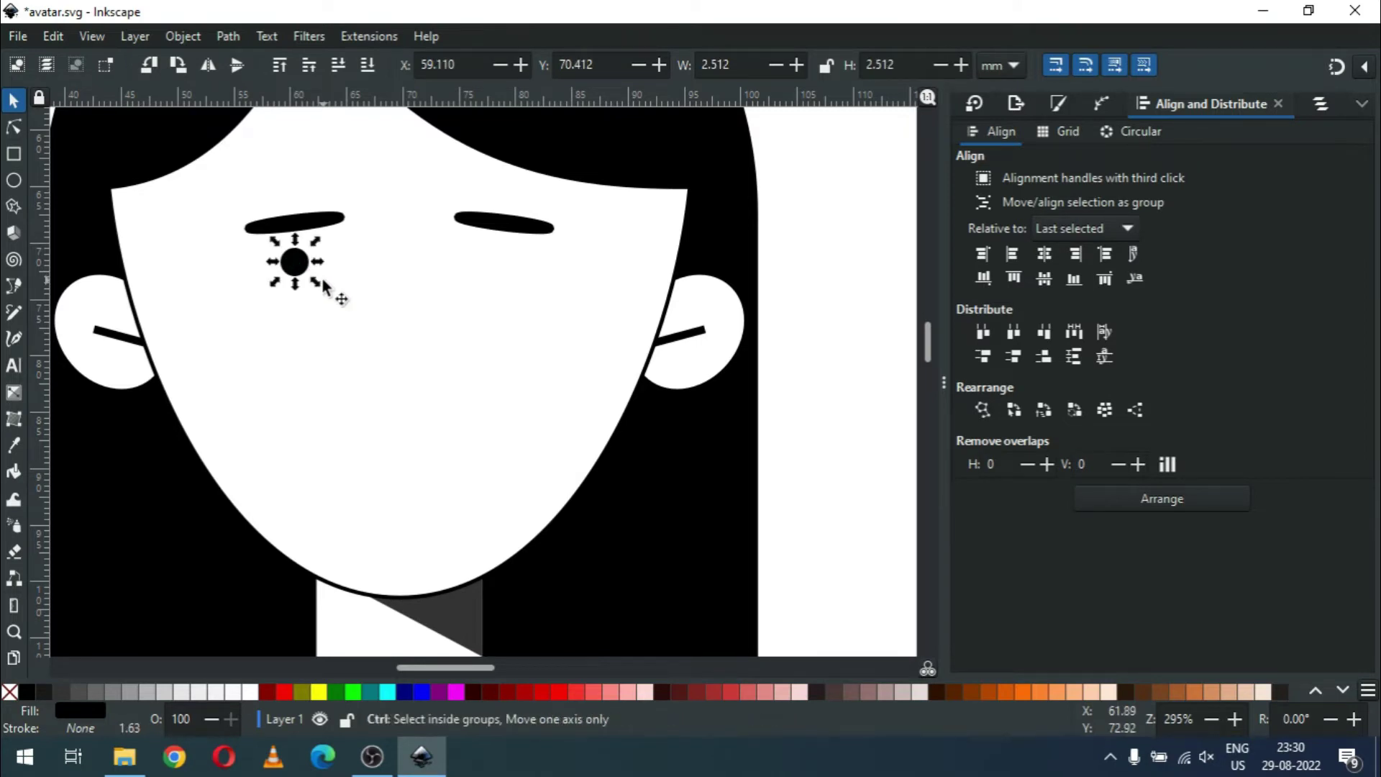
Step: Duplicate the eye under the right eyebrow, group both, centre them on the face and save
{"action": "key", "text": "ctrl+d"}
{"action": "left_click_drag", "start_coordinate": [302, 268], "coordinate": [504, 283]}
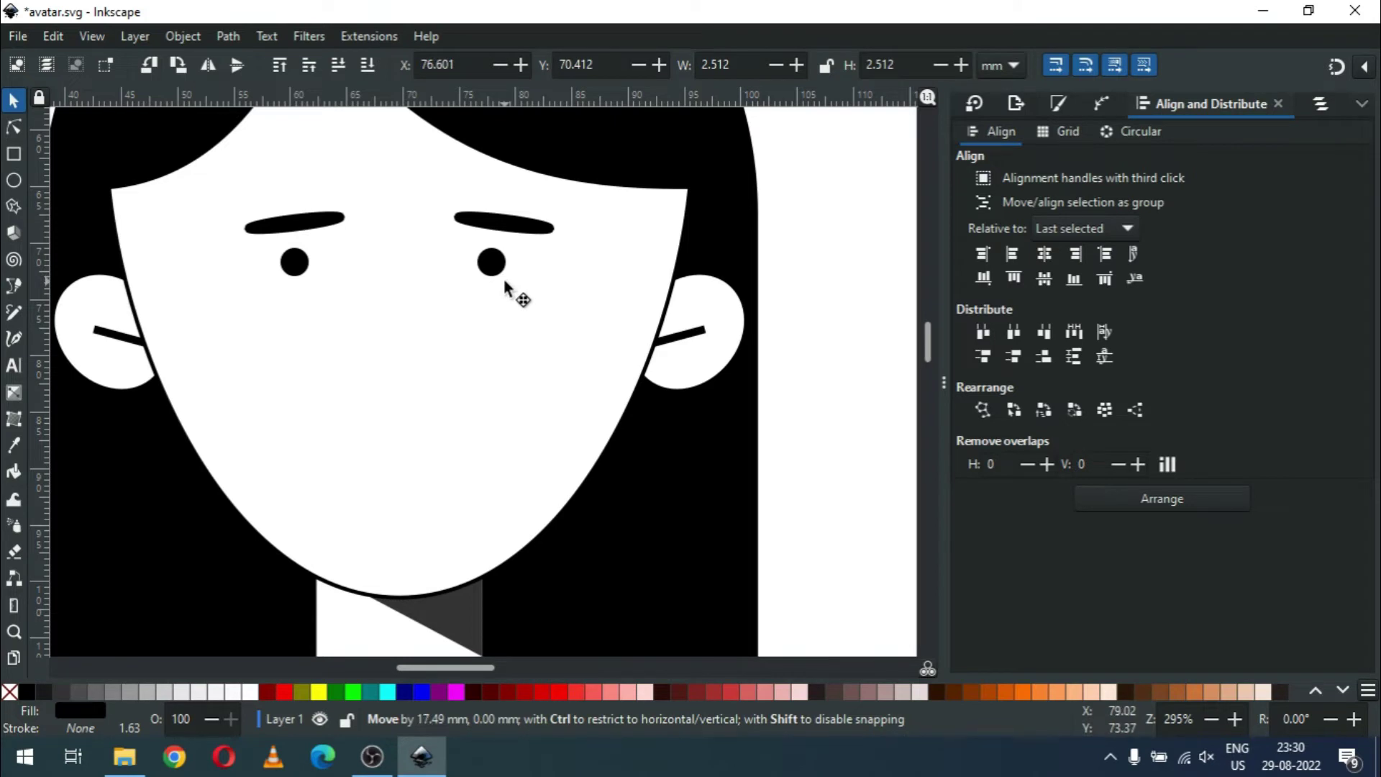
{"action": "left_click", "coordinate": [295, 263], "text": "shift"}
{"action": "key", "text": "ctrl+g"}
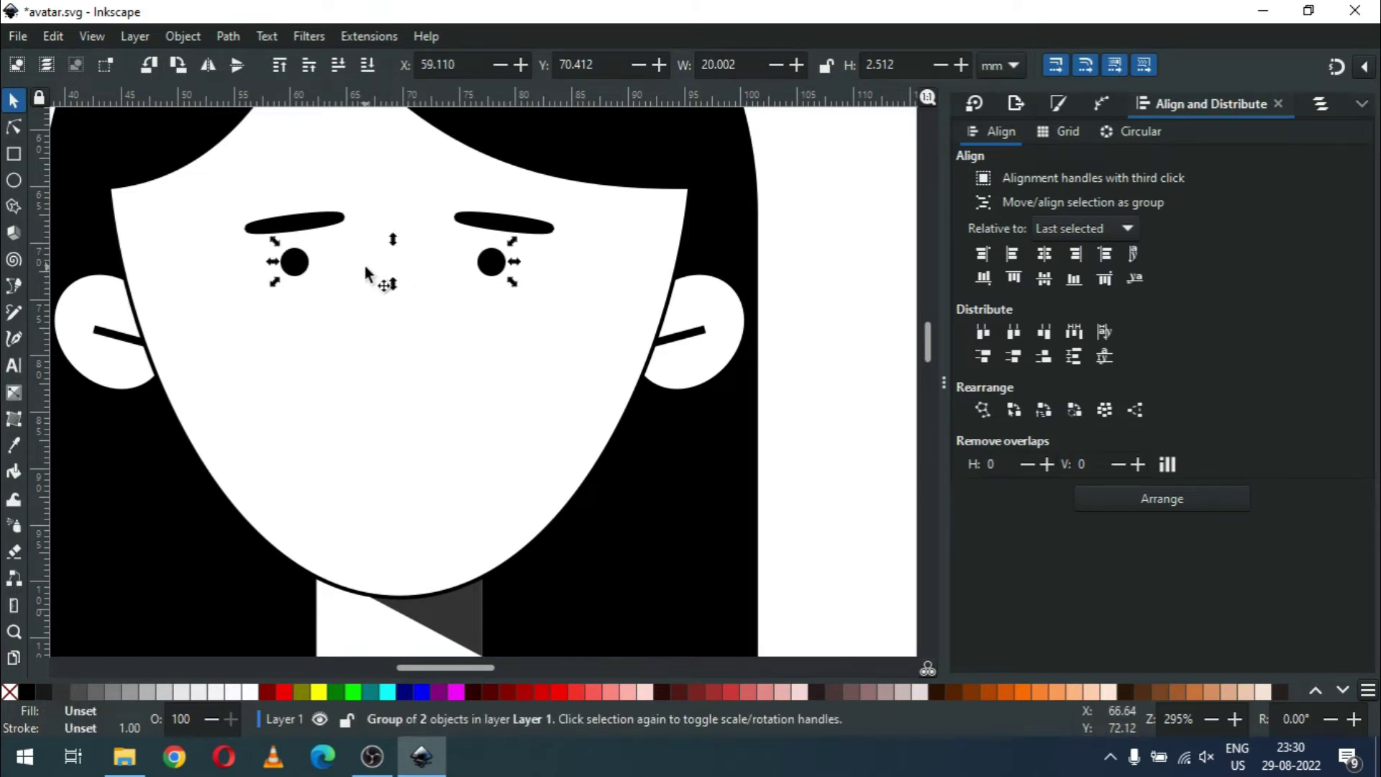
{"action": "left_click", "coordinate": [482, 472], "text": "shift"}
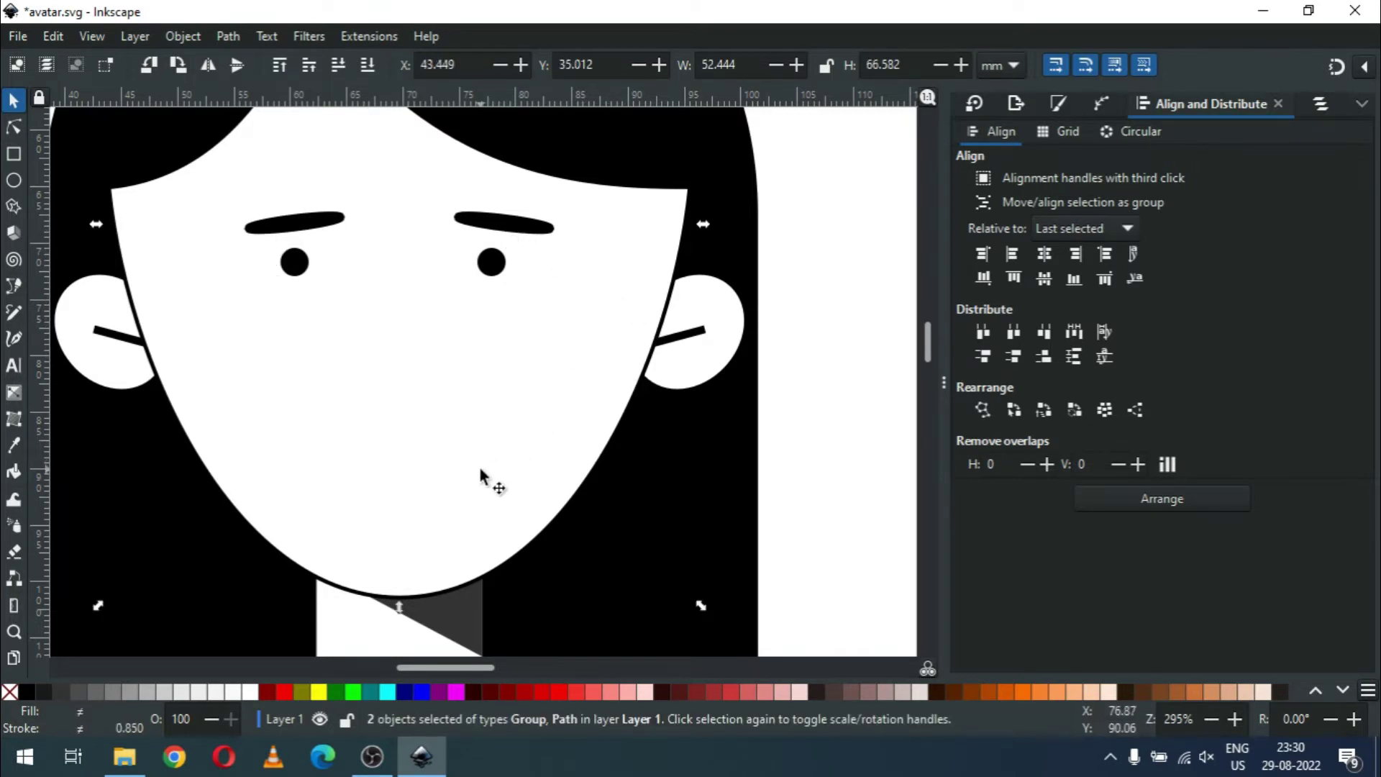
{"action": "left_click", "coordinate": [1048, 260]}
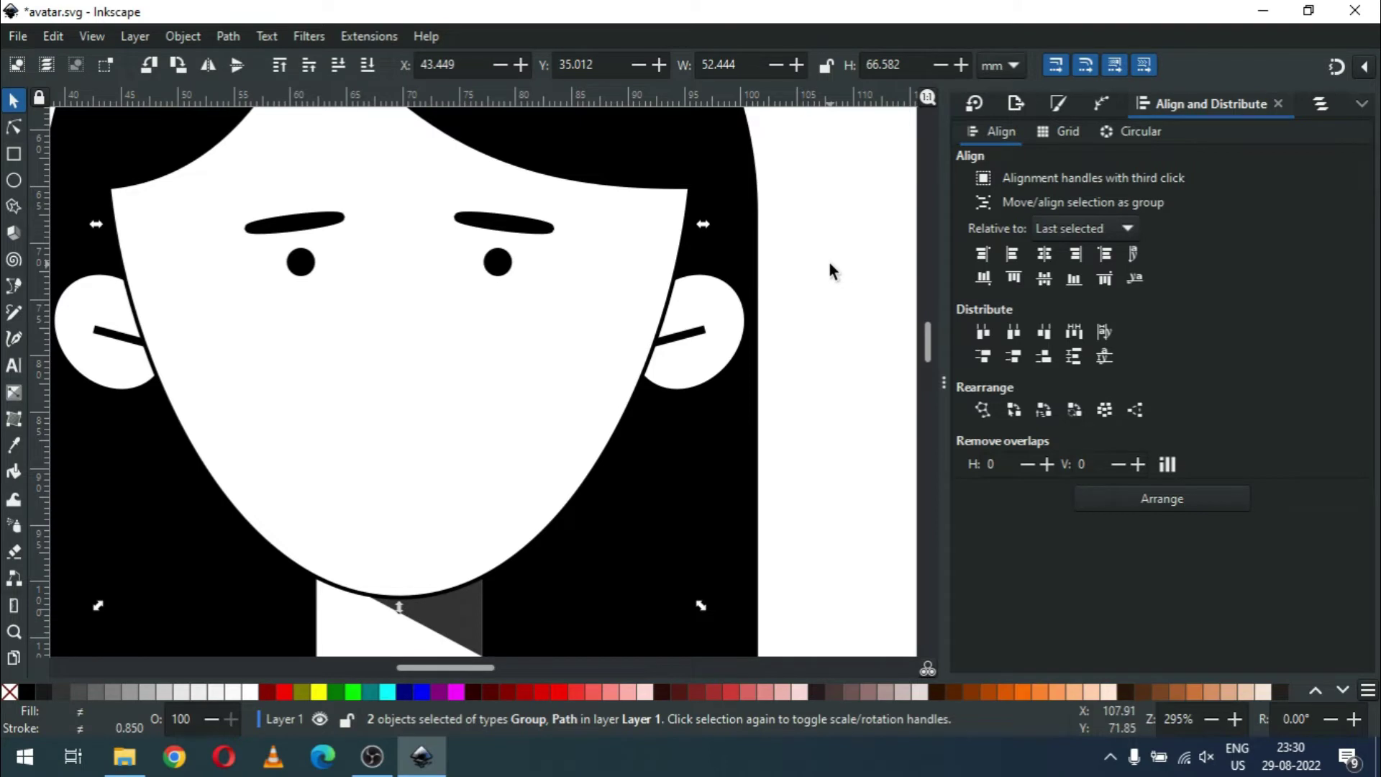
{"action": "key", "text": "Escape"}
{"action": "key", "text": "ctrl+s"}
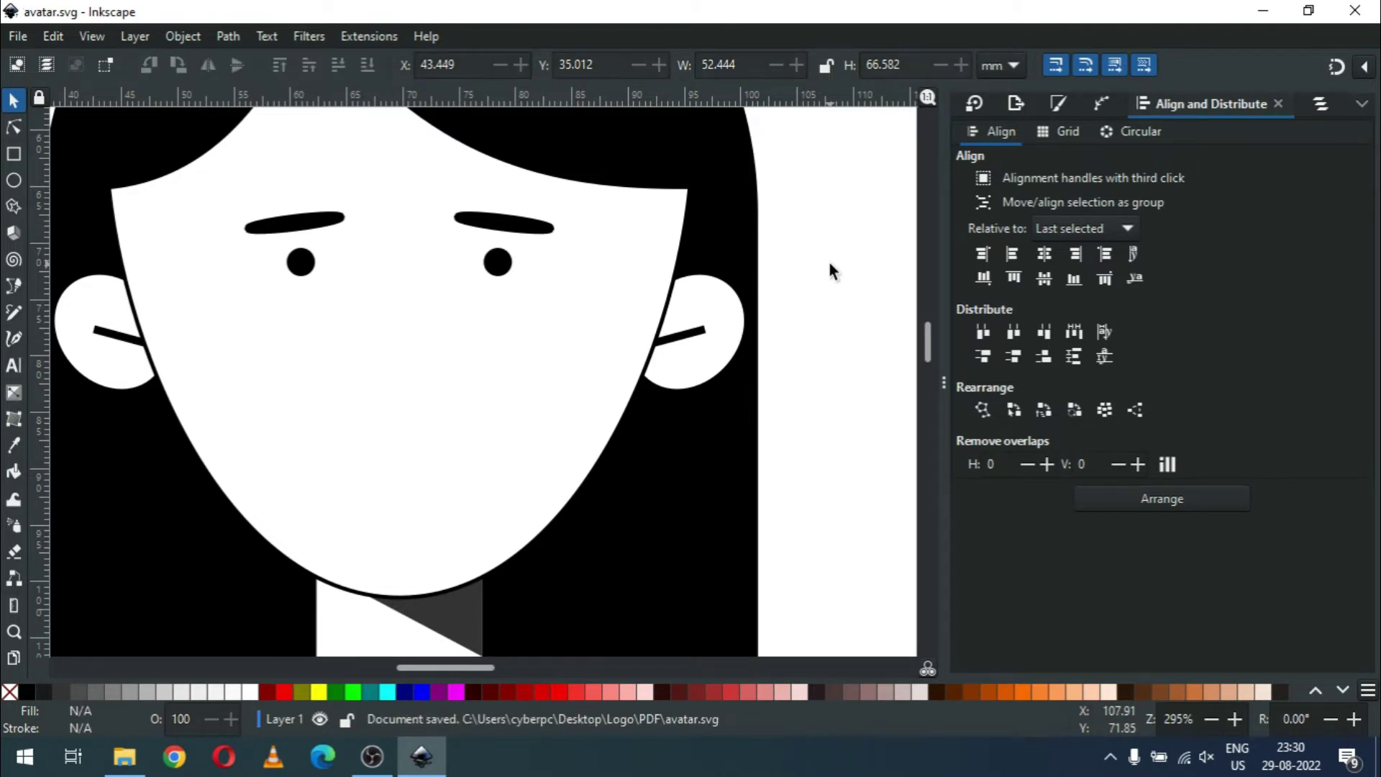
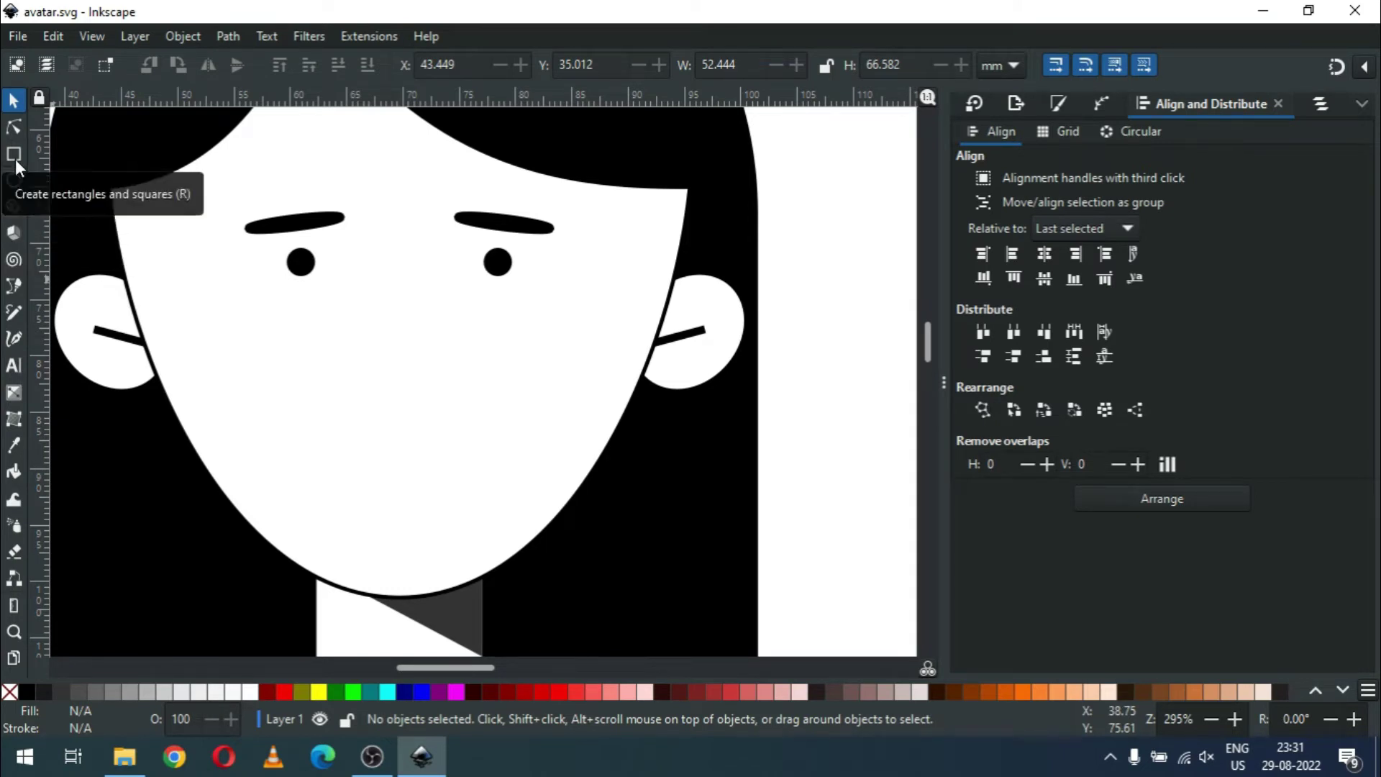
Step: Draw a small circle over the mouth with a black outline and no fill
{"action": "left_click", "coordinate": [13, 180]}
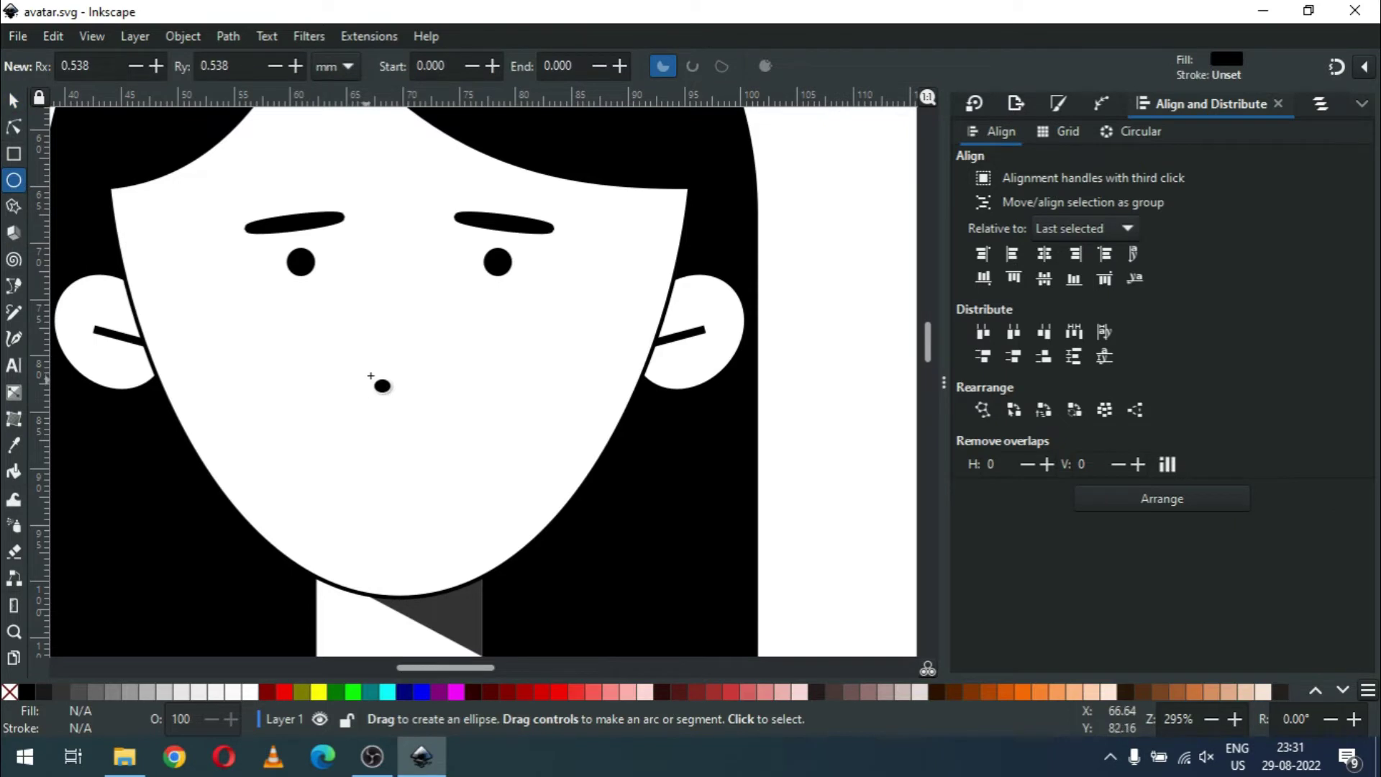
{"action": "left_click_drag", "start_coordinate": [378, 424], "coordinate": [382, 427]}
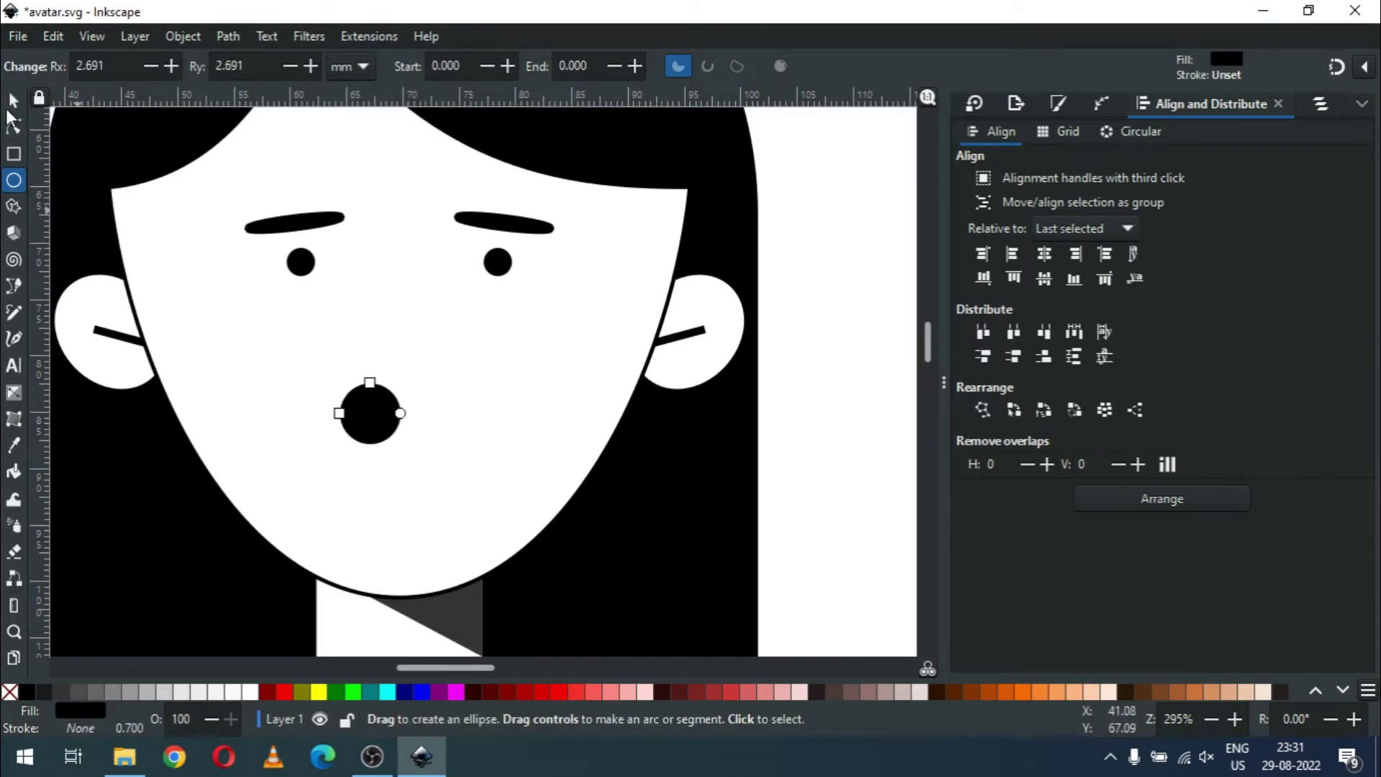
{"action": "left_click", "coordinate": [13, 103]}
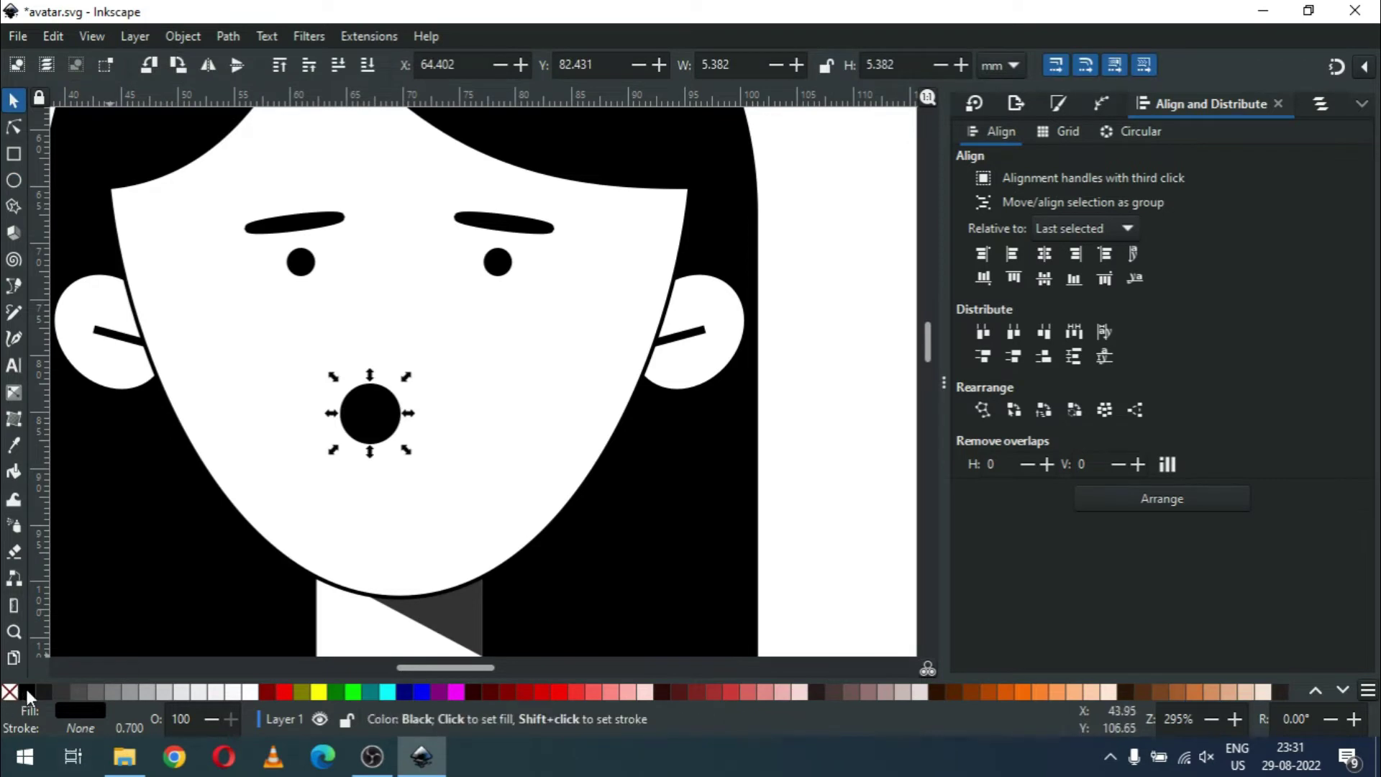
{"action": "left_click", "coordinate": [29, 692], "text": "shift"}
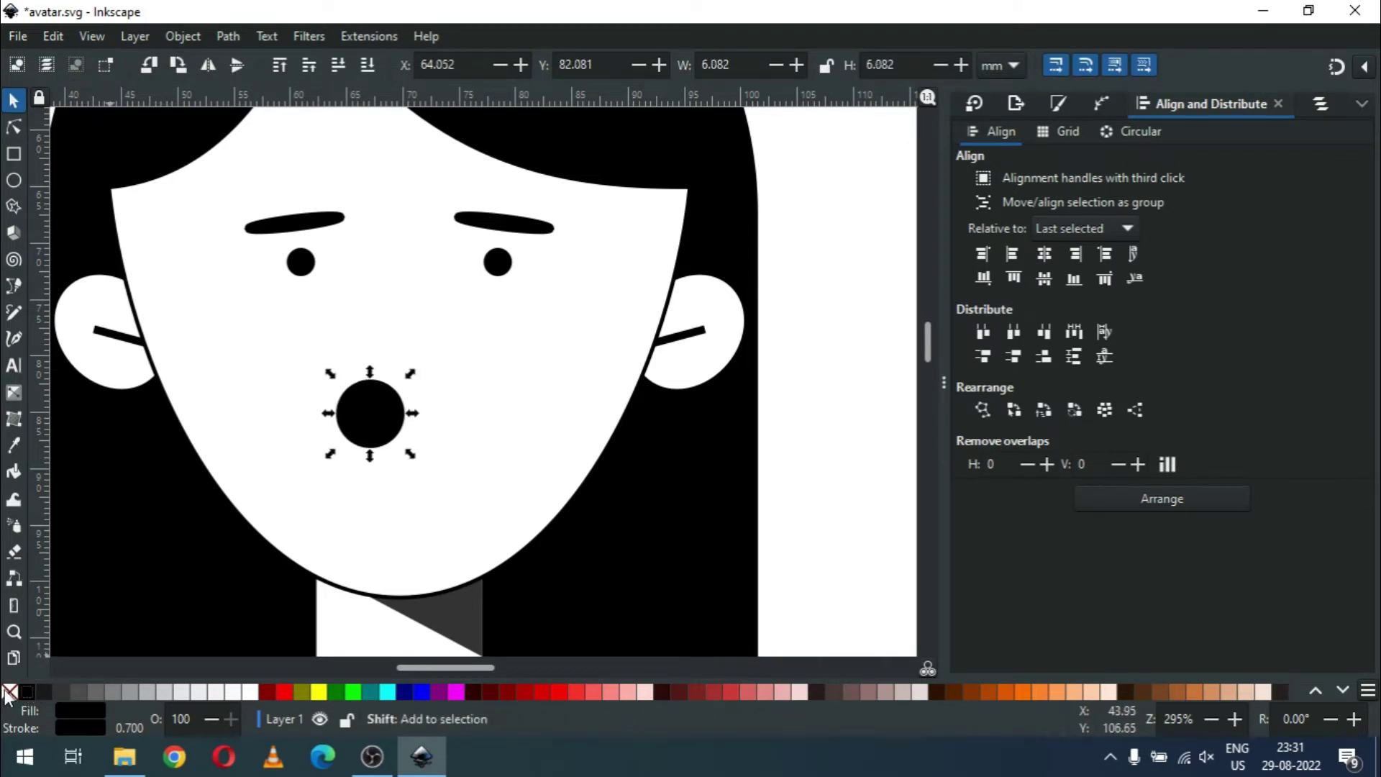
{"action": "left_click", "coordinate": [8, 692]}
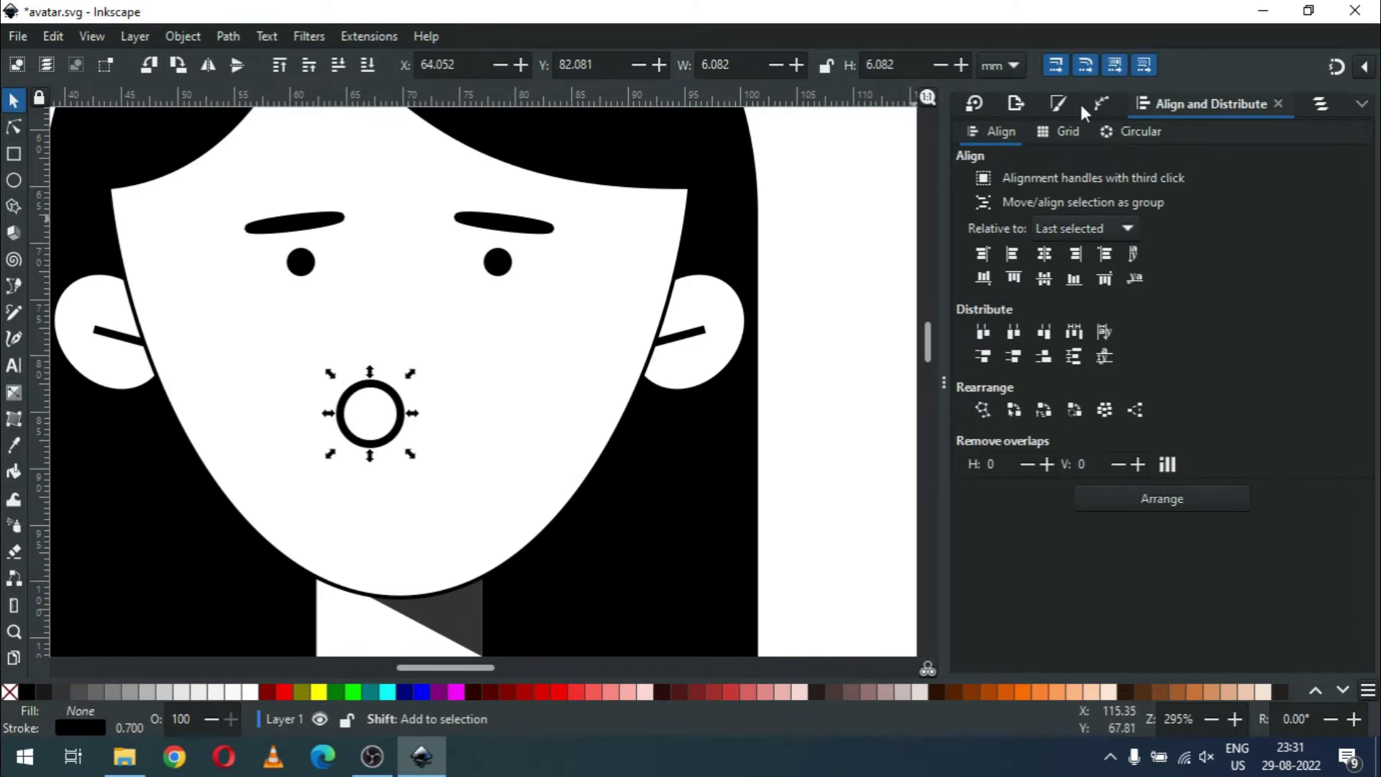
Step: Set the mouth circle's stroke width to 0.3 mm
{"action": "left_click", "coordinate": [1061, 105]}
{"action": "left_click", "coordinate": [1051, 167]}
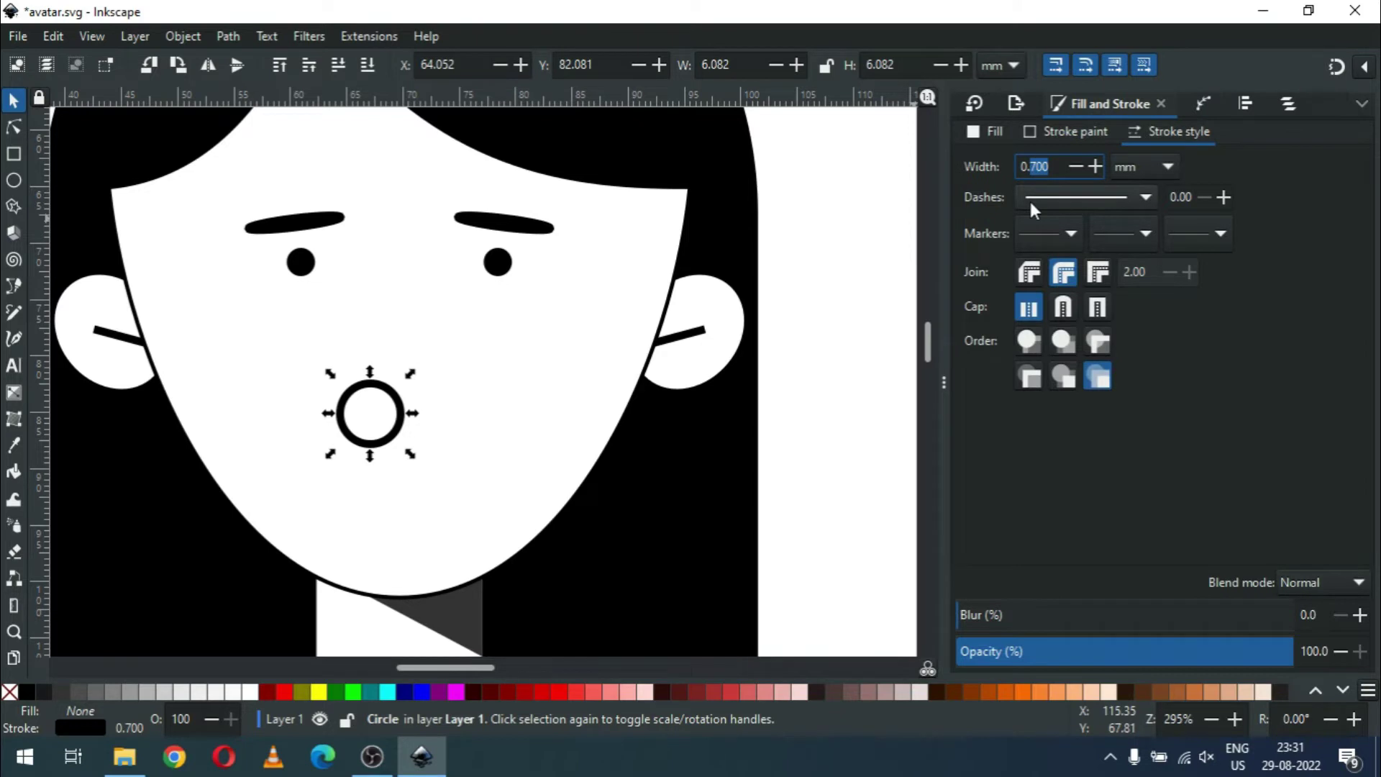
{"action": "type", "text": "3"}
{"action": "key", "text": "Return"}
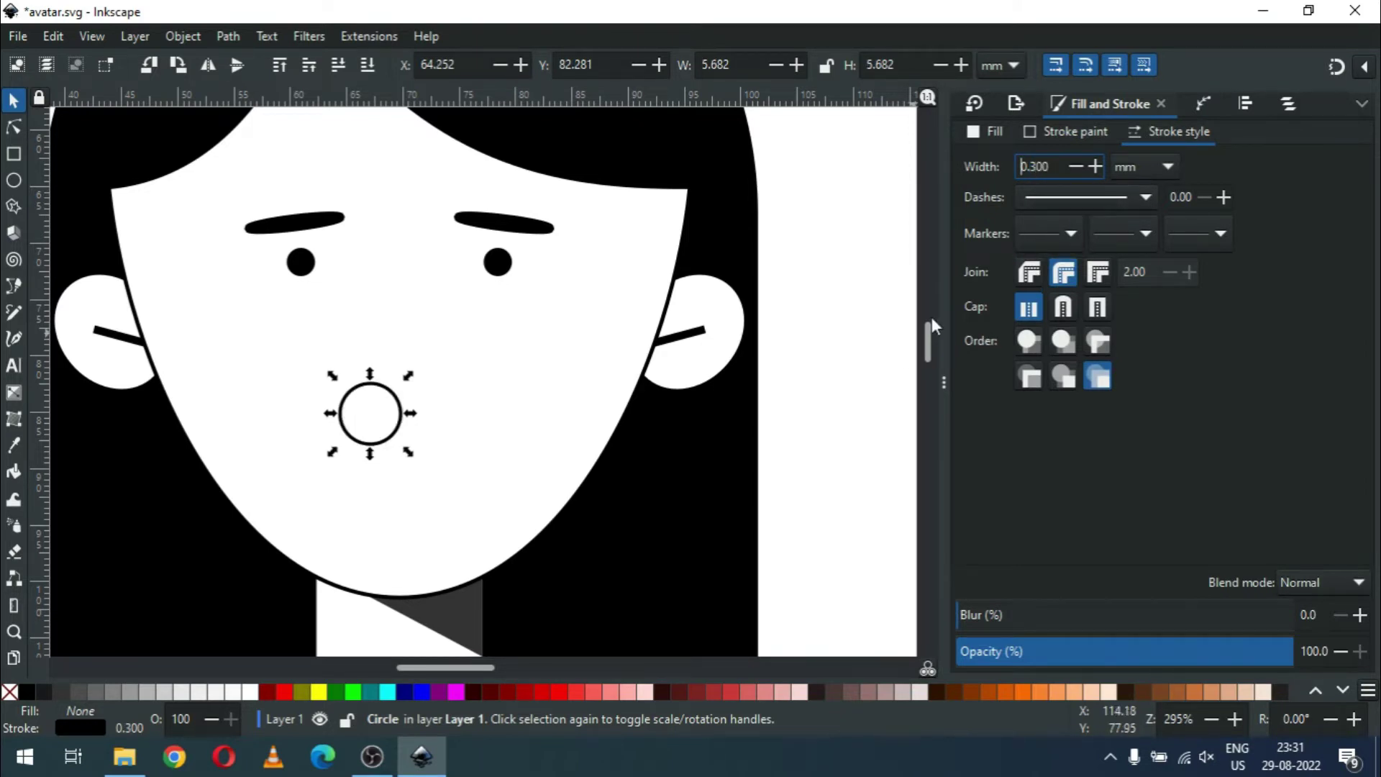
Step: Draw an outlined rectangle covering the top of the mouth circle
{"action": "left_click", "coordinate": [15, 158]}
{"action": "mouse_move", "coordinate": [286, 364]}
{"action": "left_mouse_down"}
{"action": "mouse_move", "coordinate": [419, 415]}
{"action": "mouse_move", "coordinate": [439, 436]}
{"action": "left_mouse_up"}
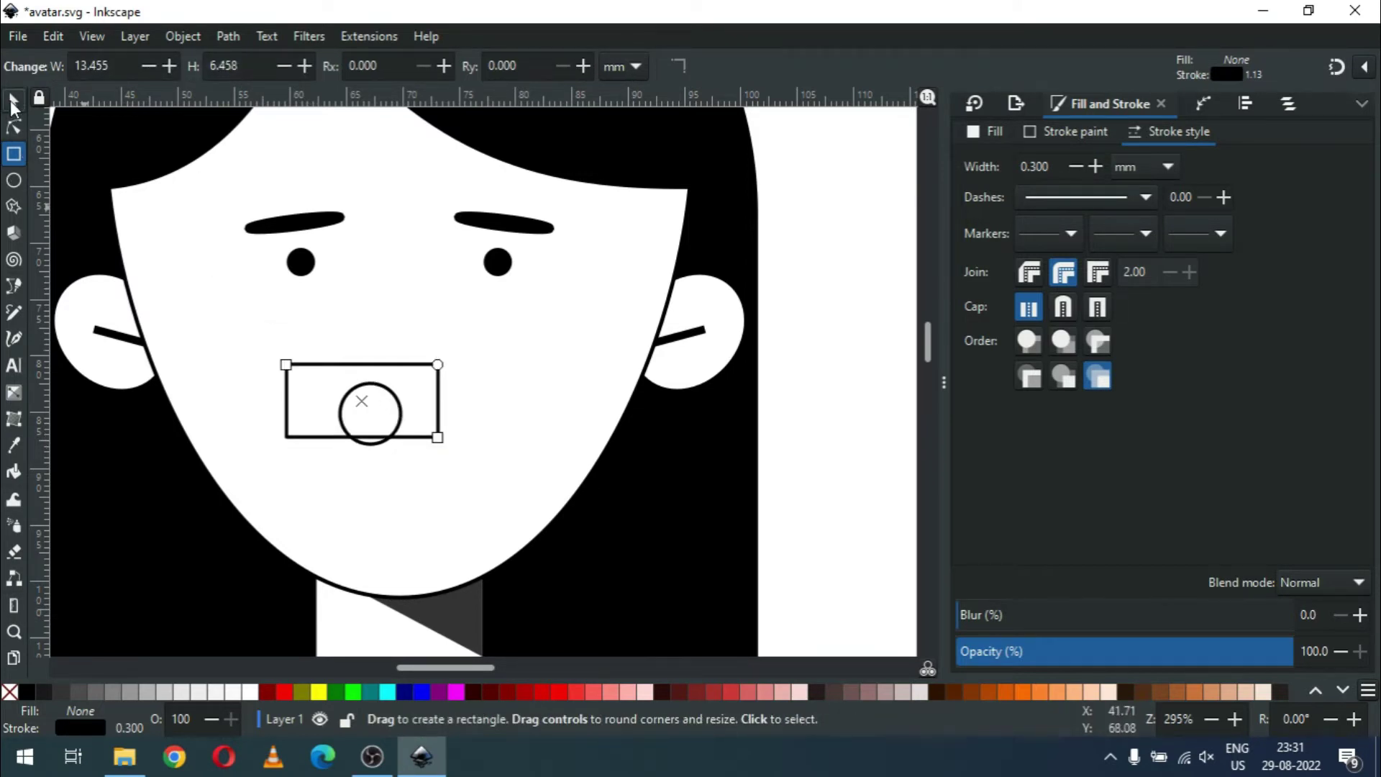
{"action": "left_click", "coordinate": [13, 102]}
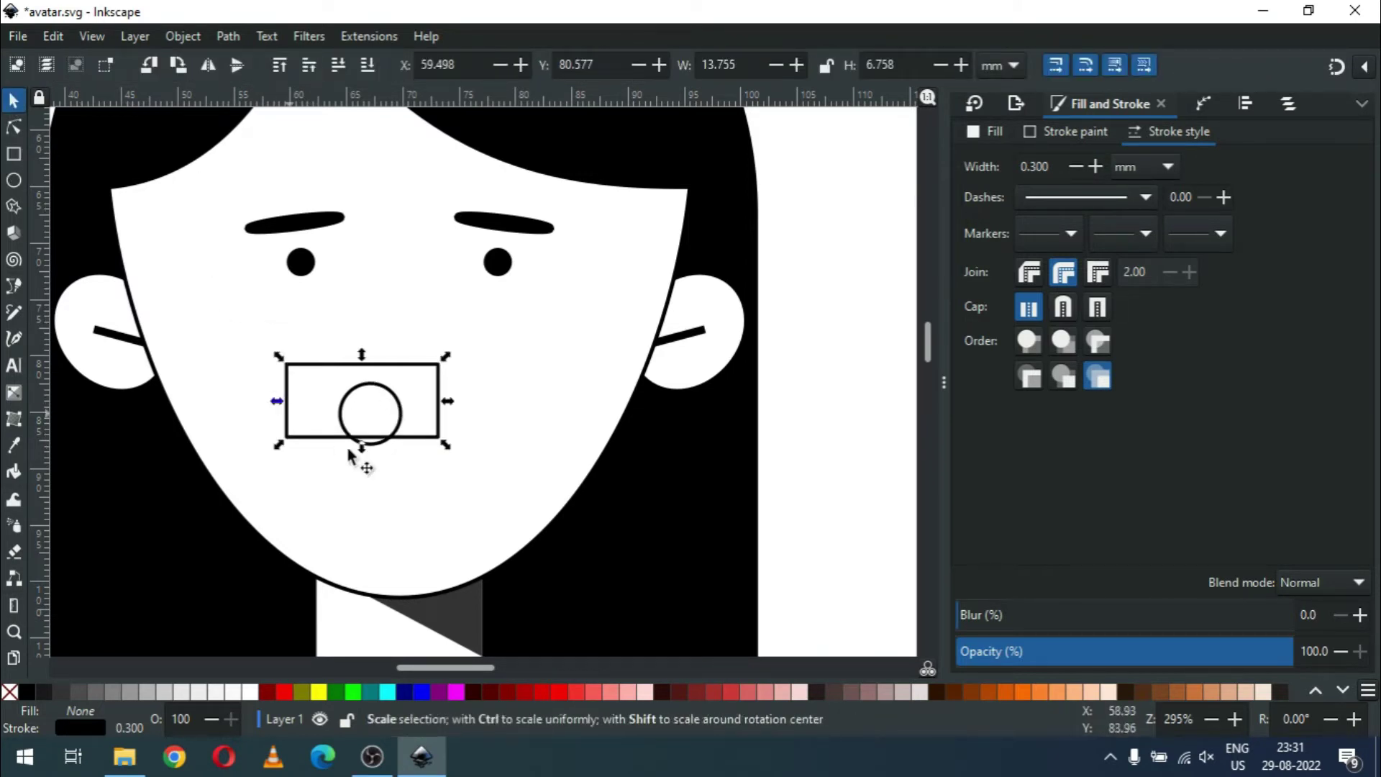
{"action": "left_click", "coordinate": [385, 445]}
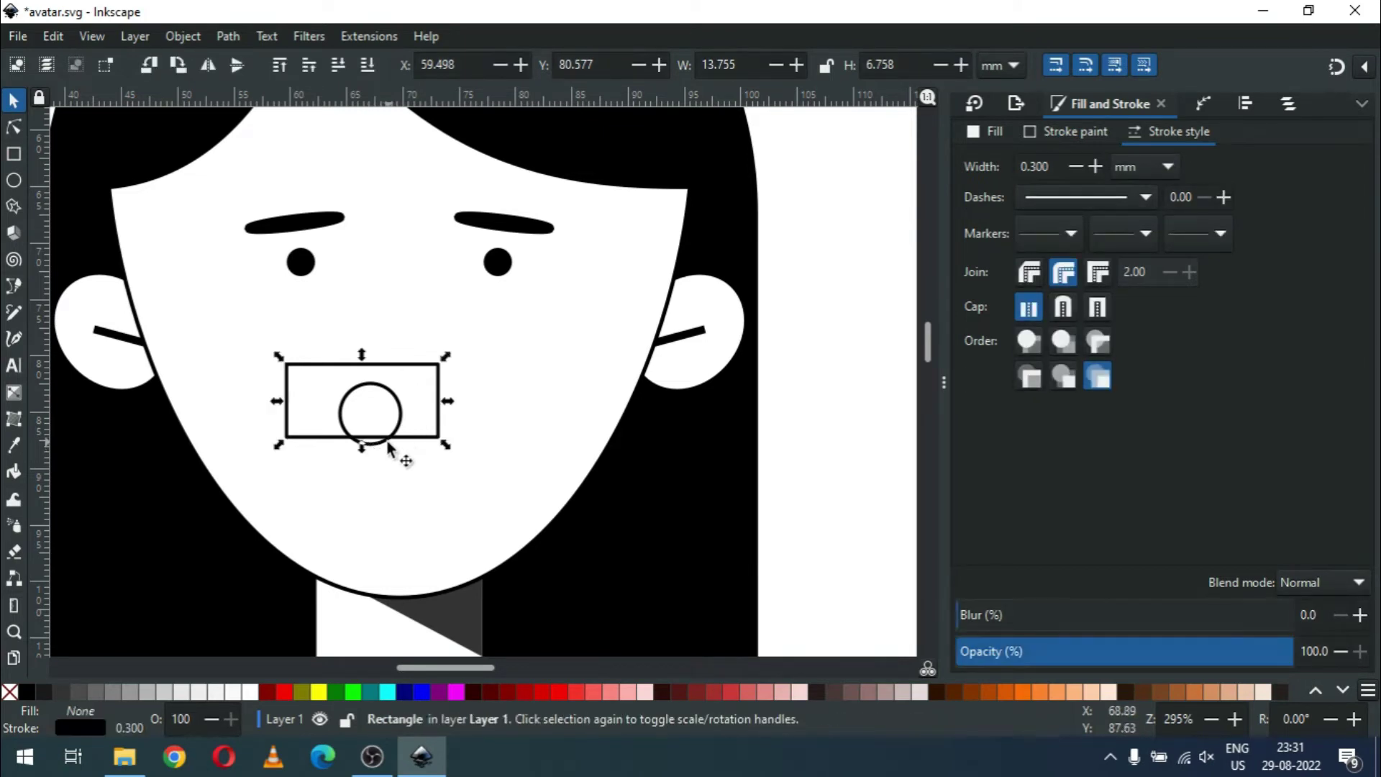
{"action": "left_click", "coordinate": [387, 444], "text": "shift"}
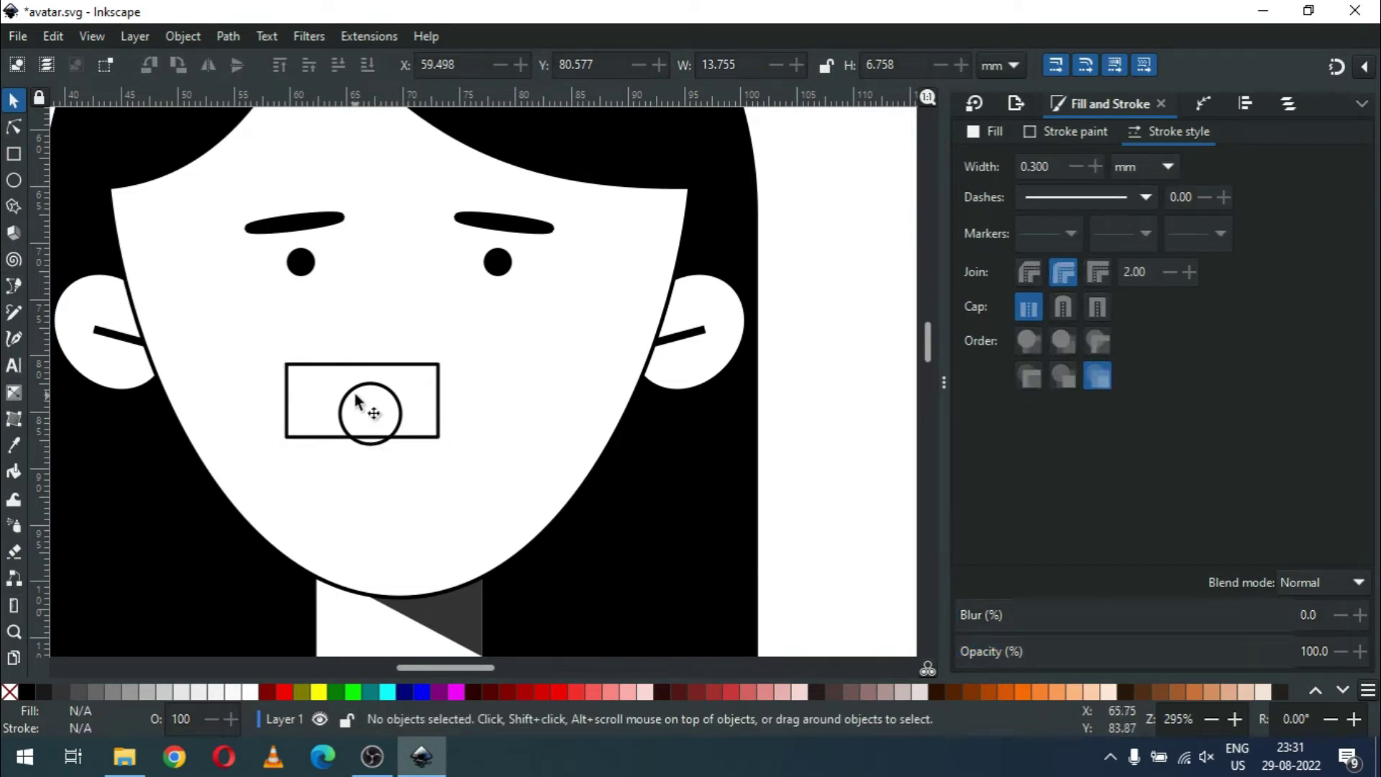
Step: Zoom in on the mouth and select both the rectangle and the circle
{"action": "key", "text": "z"}
{"action": "left_click_drag", "start_coordinate": [255, 347], "coordinate": [508, 516]}
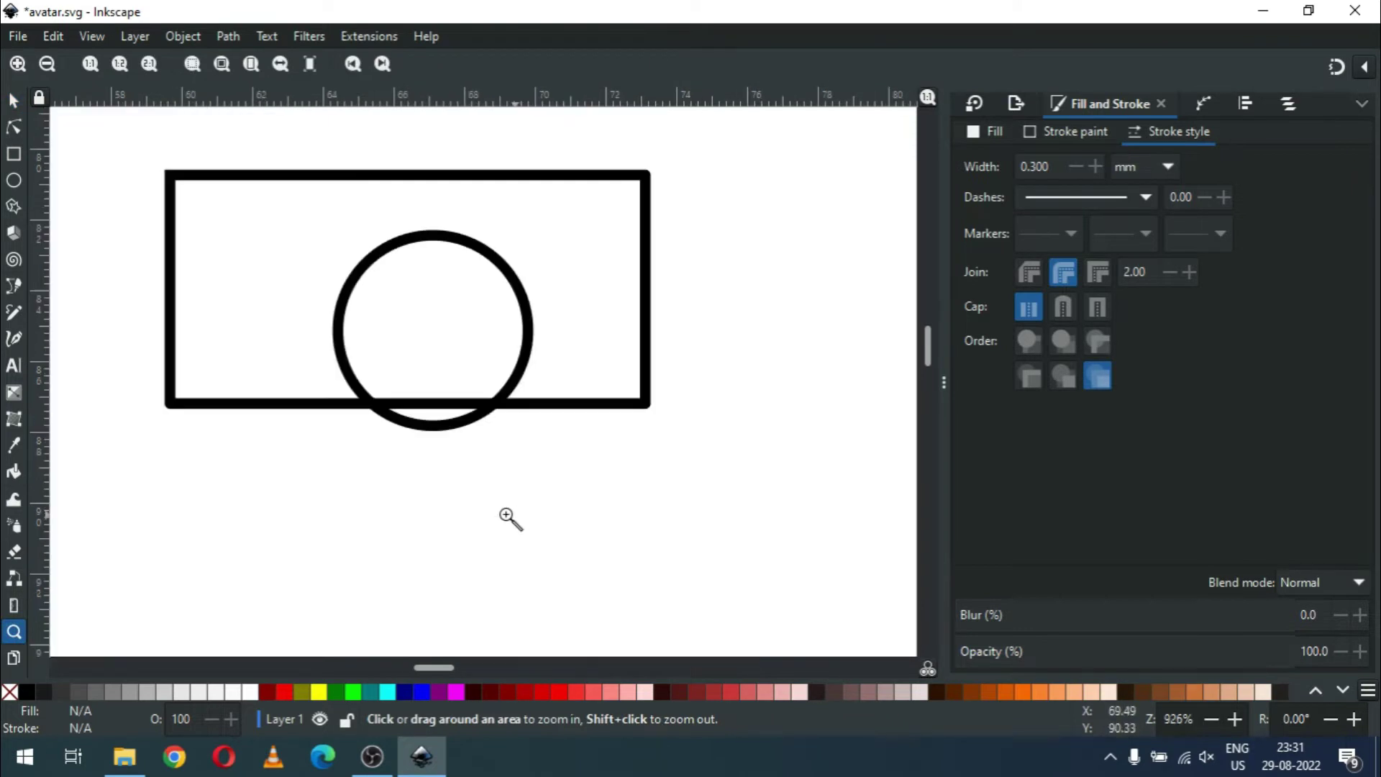
{"action": "left_click", "coordinate": [12, 101]}
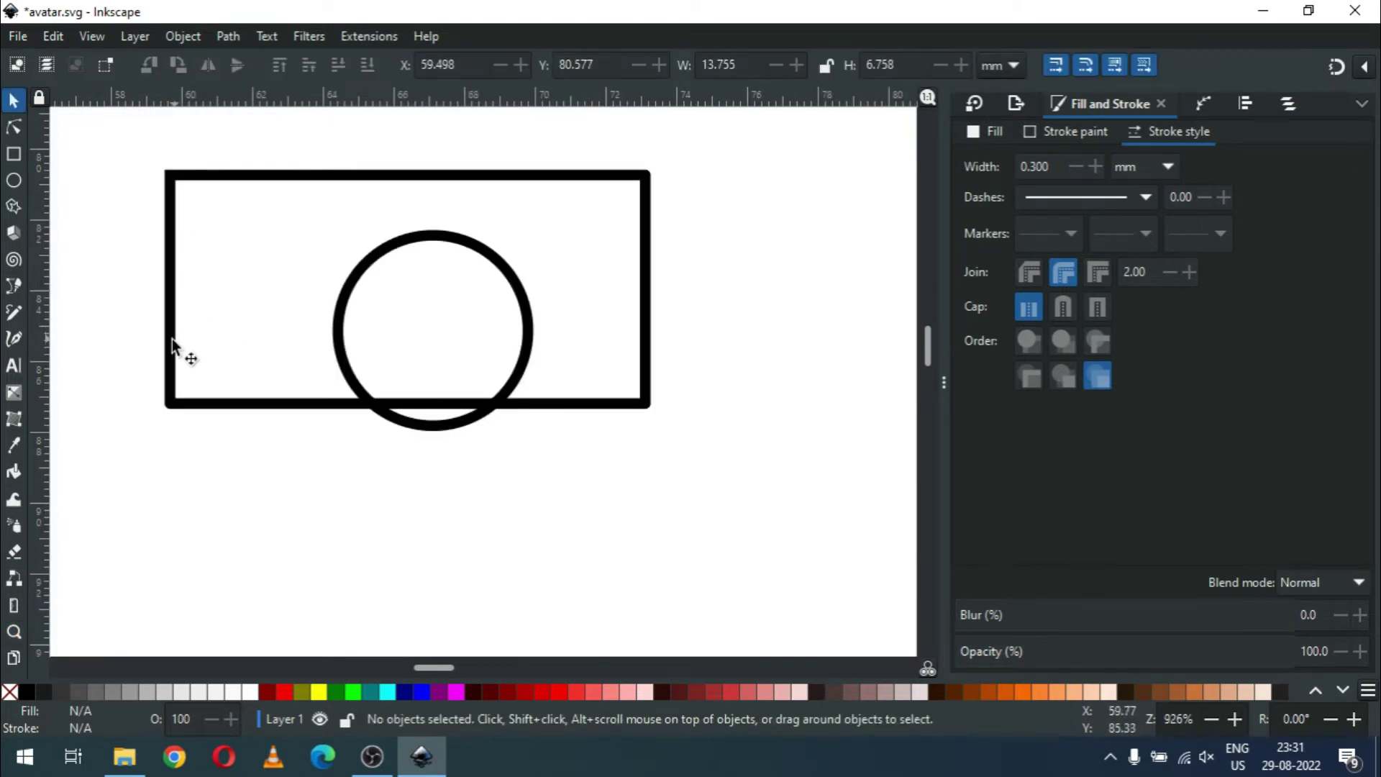
{"action": "left_click", "coordinate": [171, 339]}
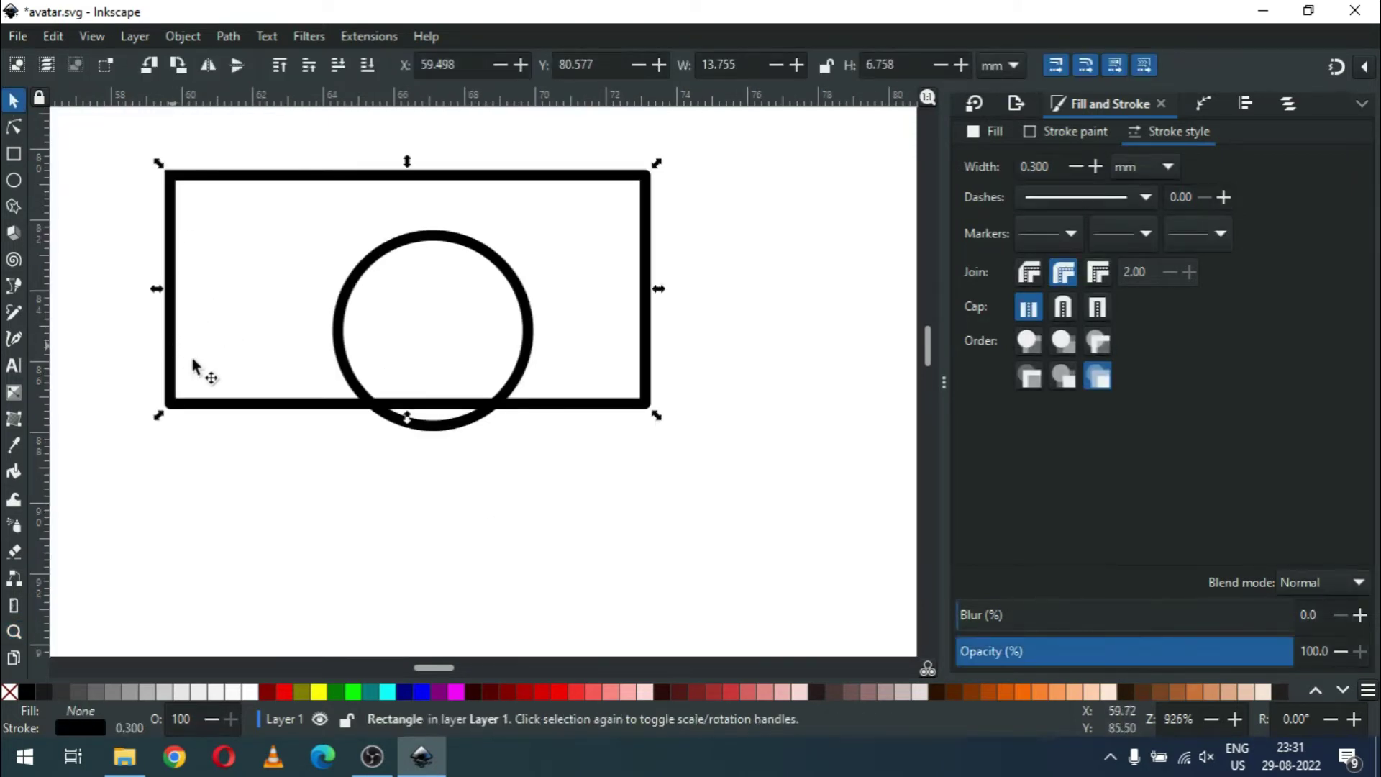
{"action": "left_click", "coordinate": [432, 425], "text": "shift"}
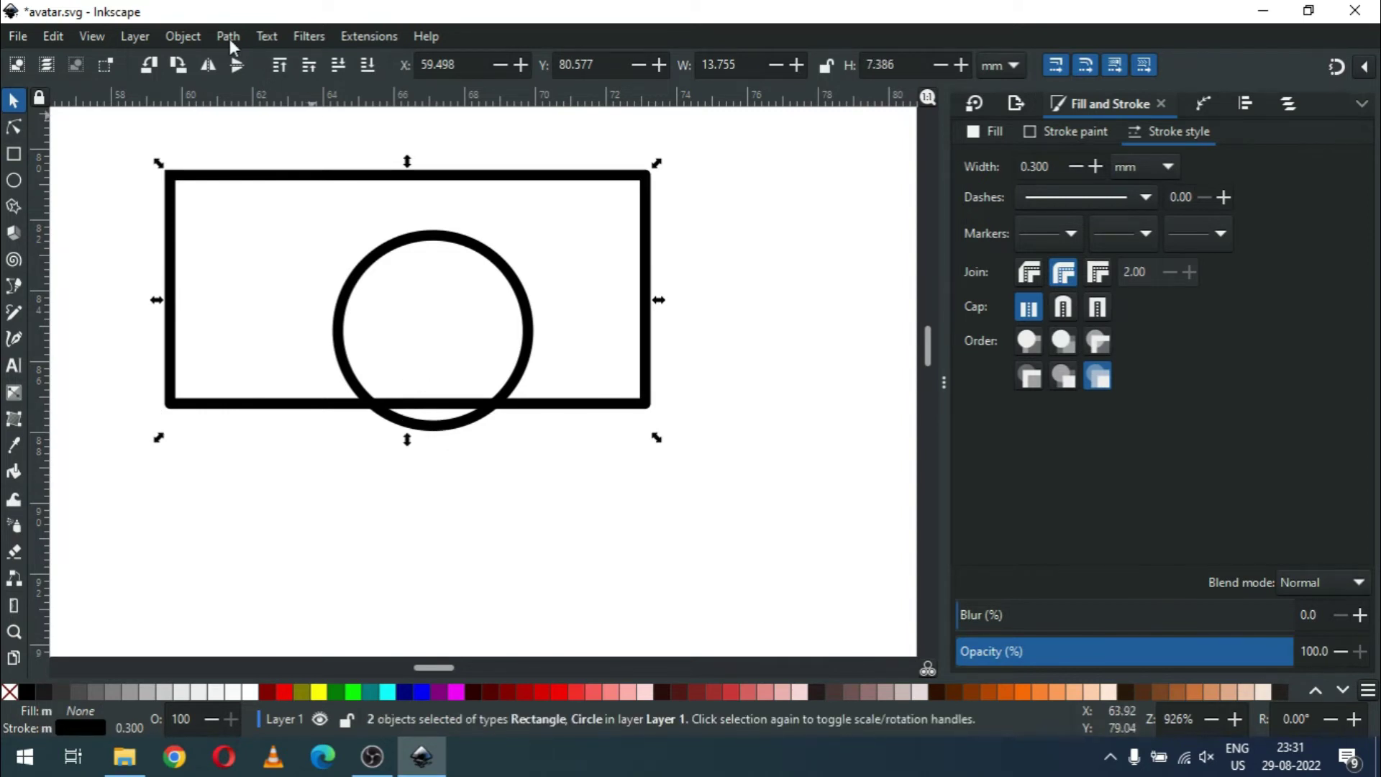
Step: Subtract the rectangle from the circle with Path > Difference and break the path at both corner nodes
{"action": "left_click", "coordinate": [229, 37]}
{"action": "left_click", "coordinate": [272, 171]}
{"action": "left_click", "coordinate": [13, 130]}
{"action": "left_click", "coordinate": [371, 403]}
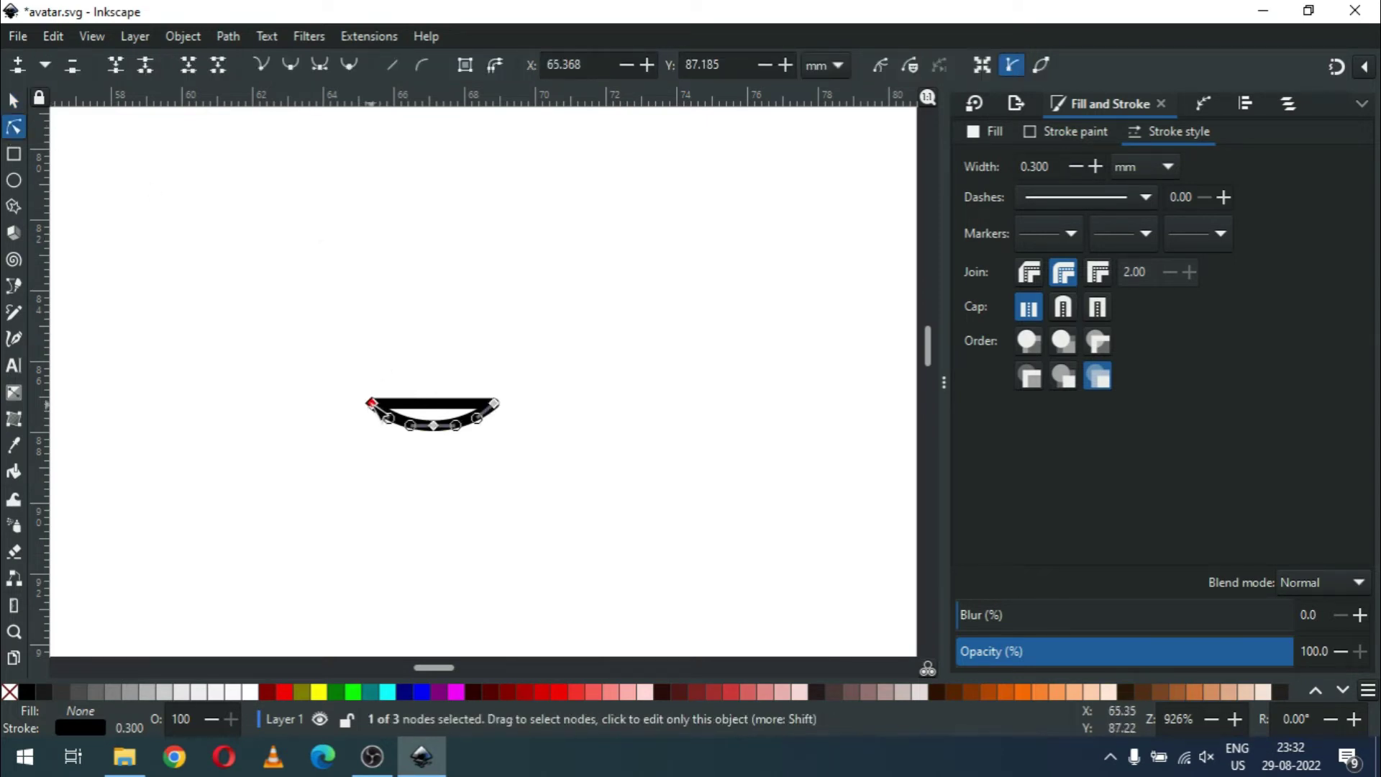
{"action": "left_click", "coordinate": [495, 403], "text": "shift"}
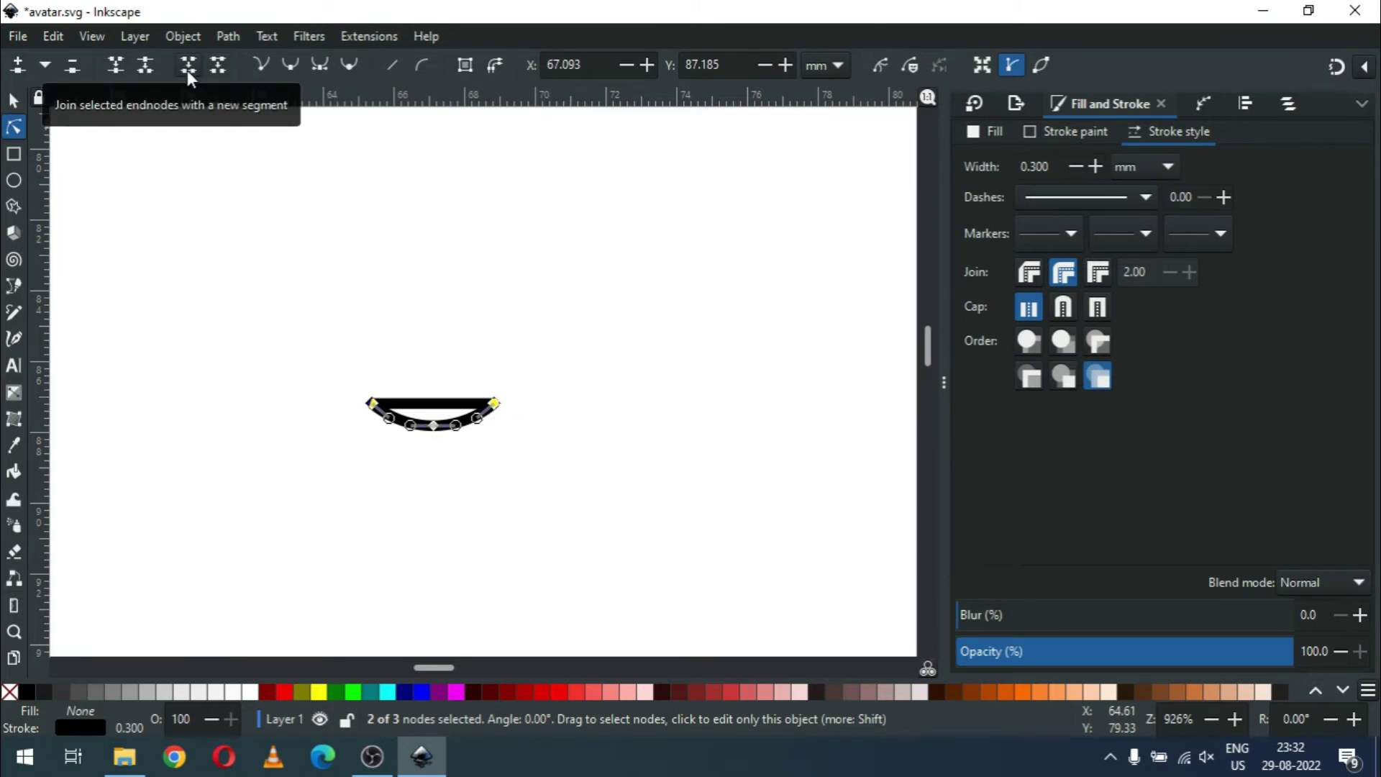
{"action": "left_click", "coordinate": [144, 70]}
Step: Break the path apart and delete the straight top line, leaving the smile arc
{"action": "left_click", "coordinate": [13, 101]}
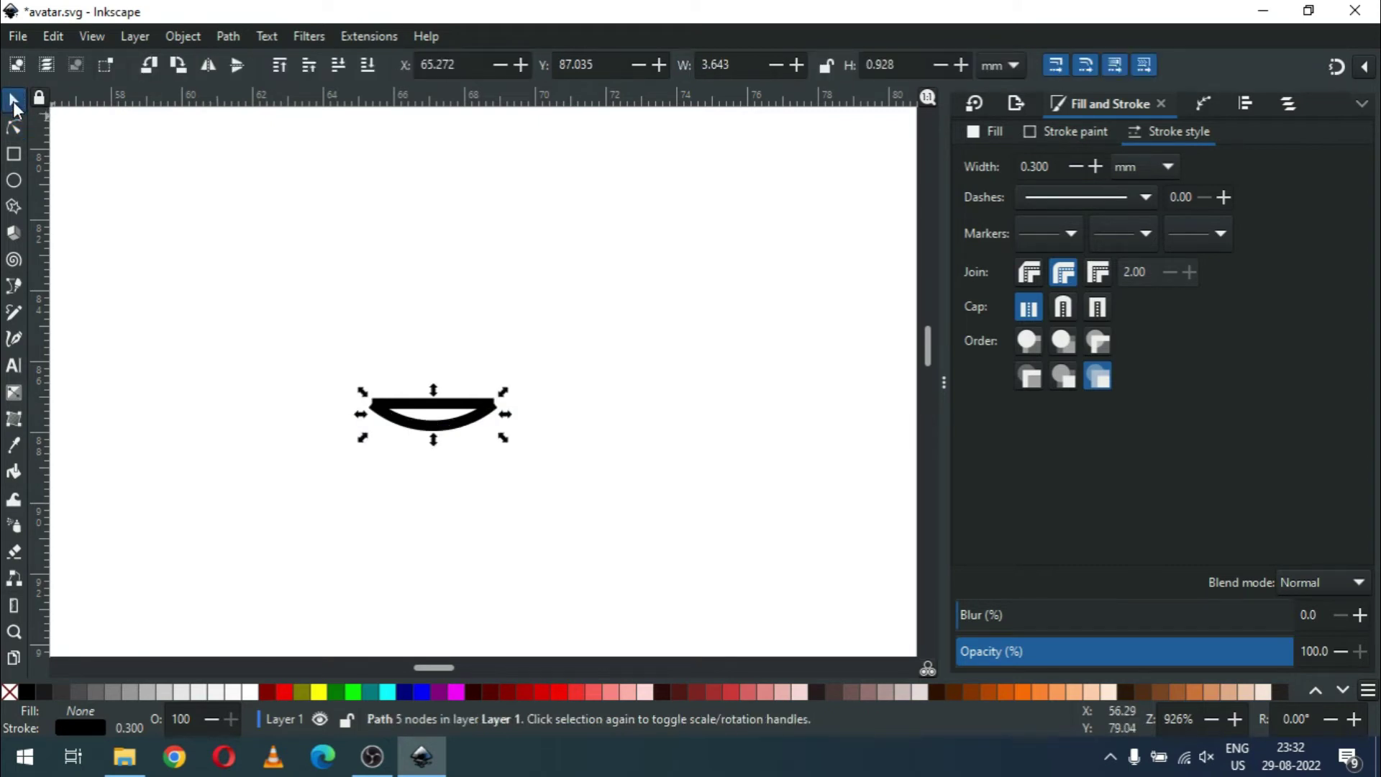
{"action": "left_click", "coordinate": [219, 36]}
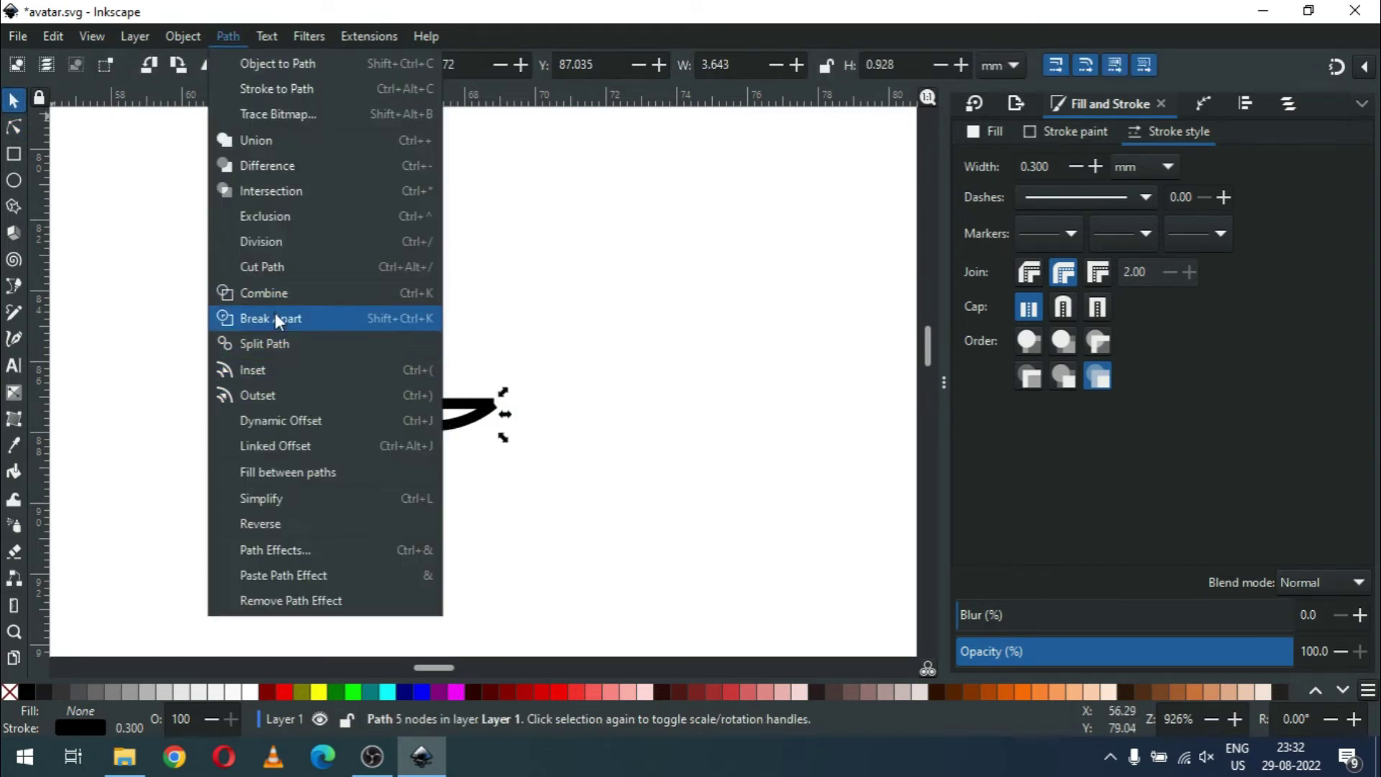
{"action": "left_click", "coordinate": [275, 314]}
{"action": "left_click", "coordinate": [440, 415]}
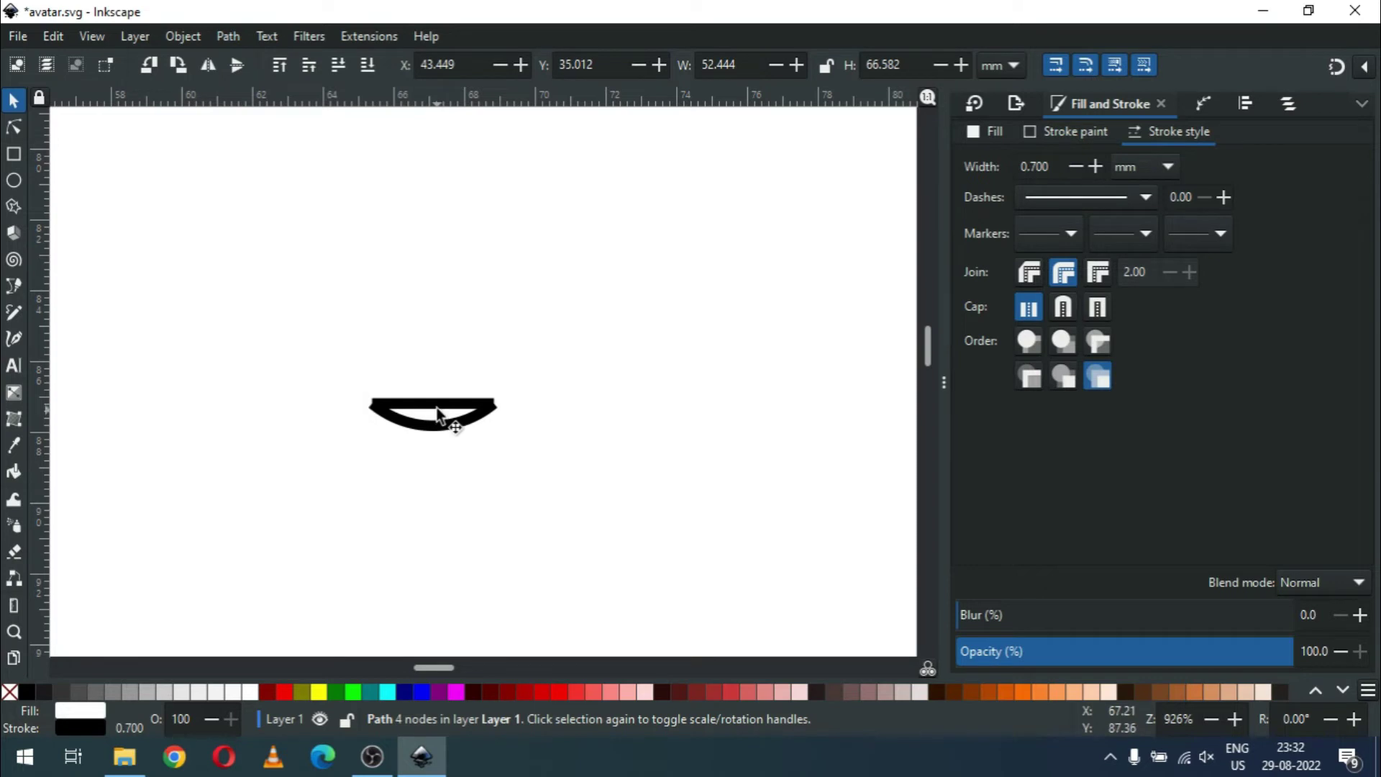
{"action": "left_click", "coordinate": [438, 404]}
{"action": "left_click_drag", "start_coordinate": [437, 405], "coordinate": [441, 373]}
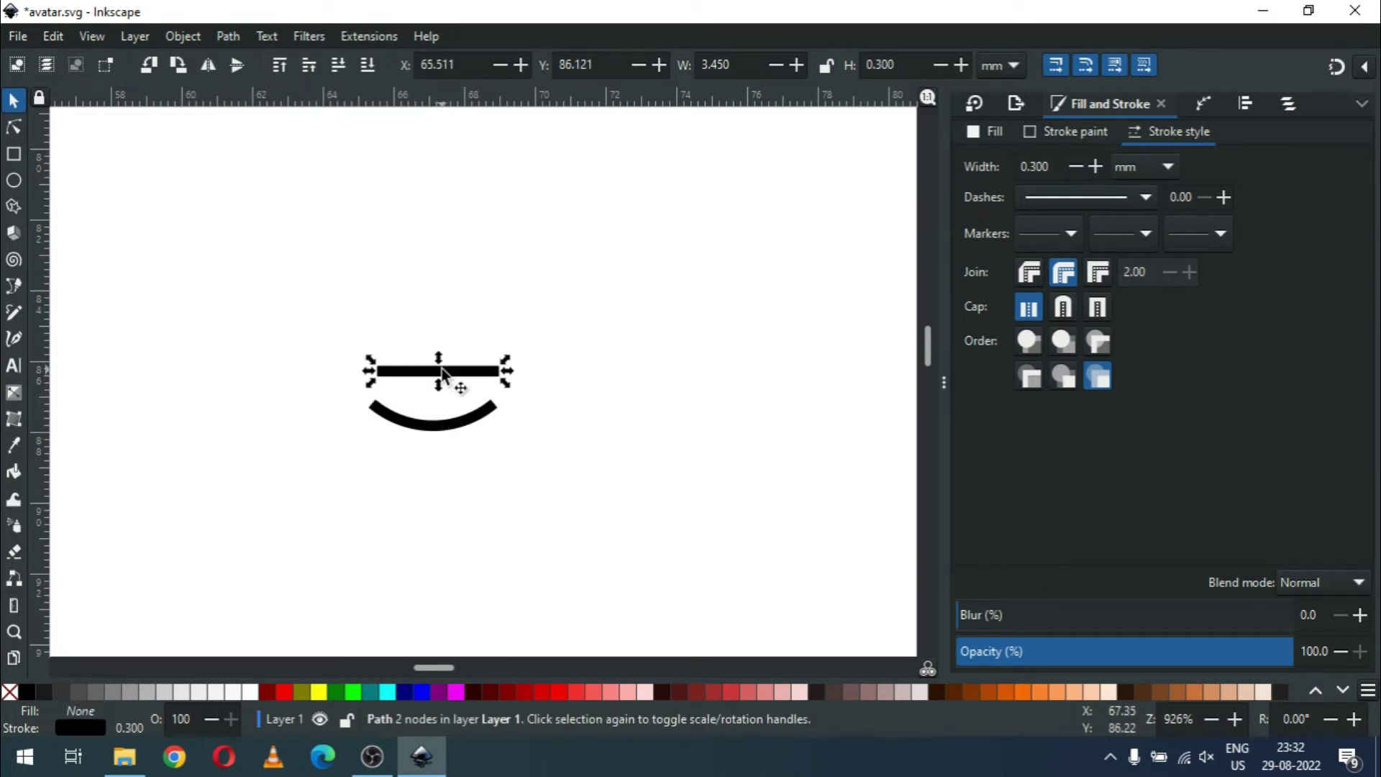
{"action": "key", "text": "Delete"}
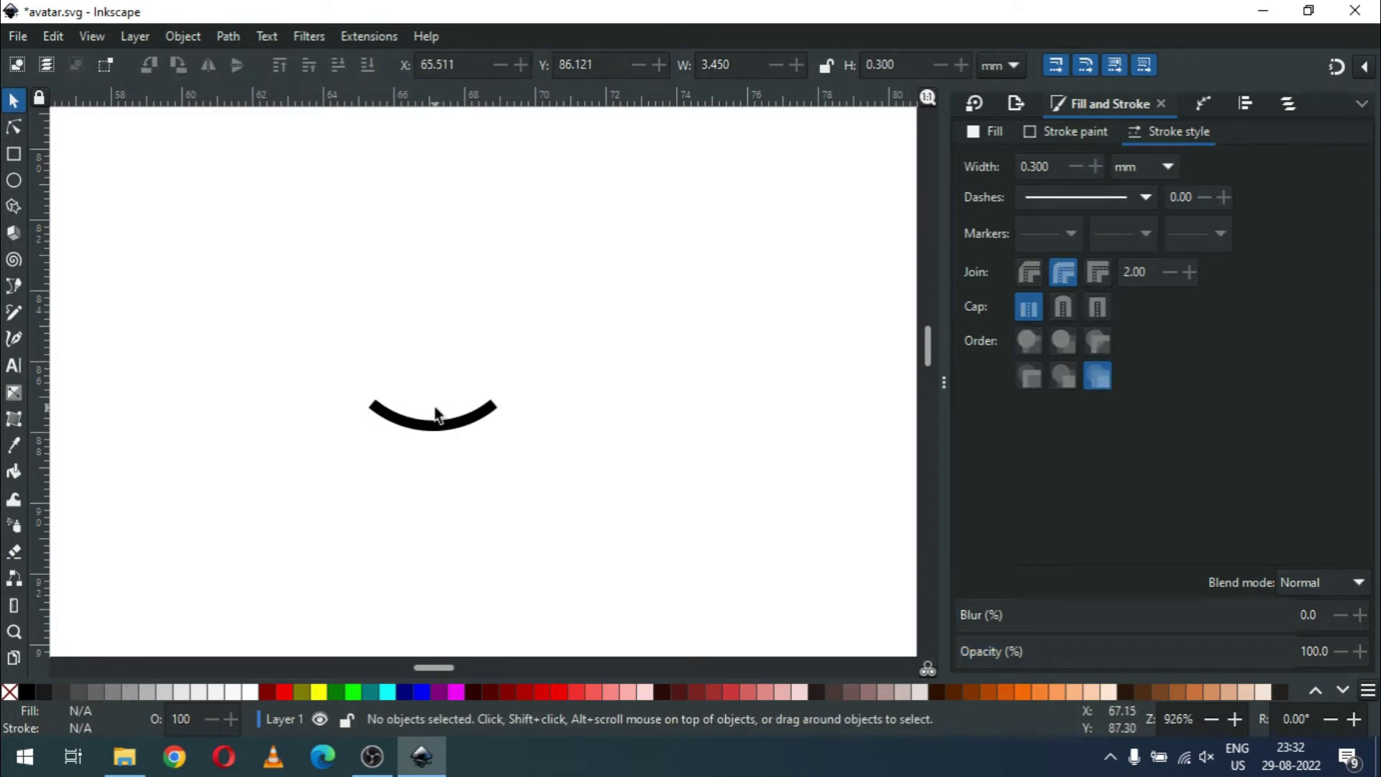
{"action": "scroll", "coordinate": [436, 415], "scroll_direction": "down", "scroll_amount": 1}
{"action": "scroll", "coordinate": [446, 406], "scroll_direction": "down", "scroll_amount": 2}
{"action": "left_click", "coordinate": [463, 397]}
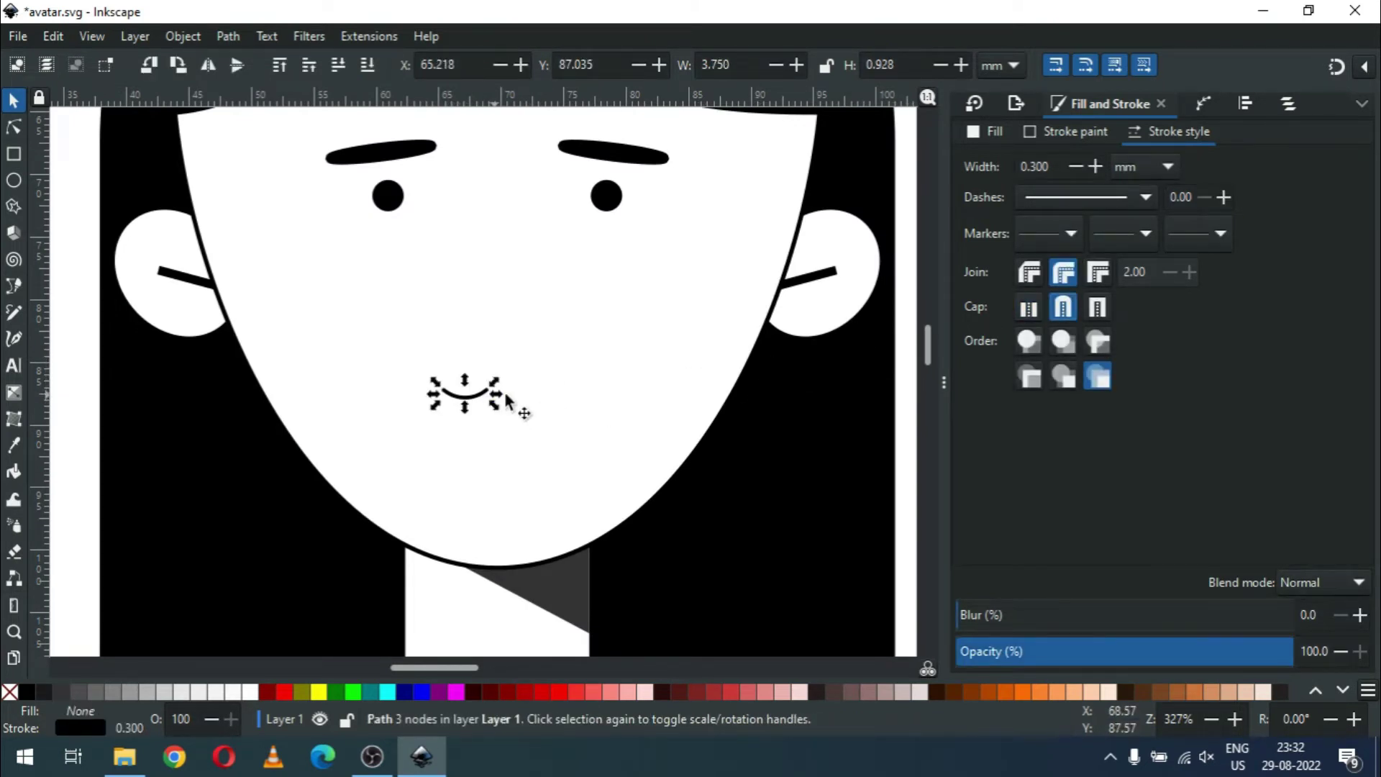
Step: Stretch the smile arc wider and centre it on the face's vertical axis
{"action": "left_click_drag", "start_coordinate": [495, 394], "coordinate": [536, 408]}
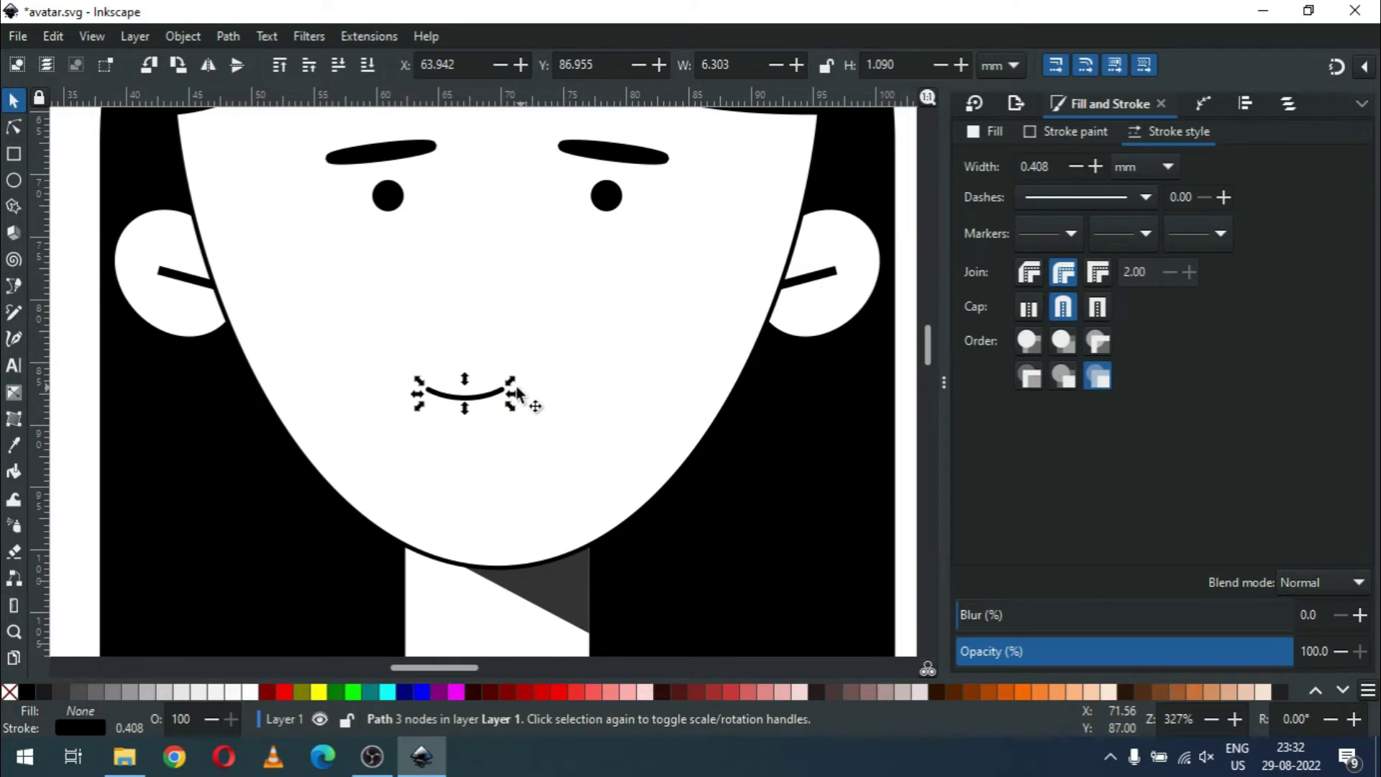
{"action": "left_click_drag", "start_coordinate": [516, 390], "coordinate": [509, 402]}
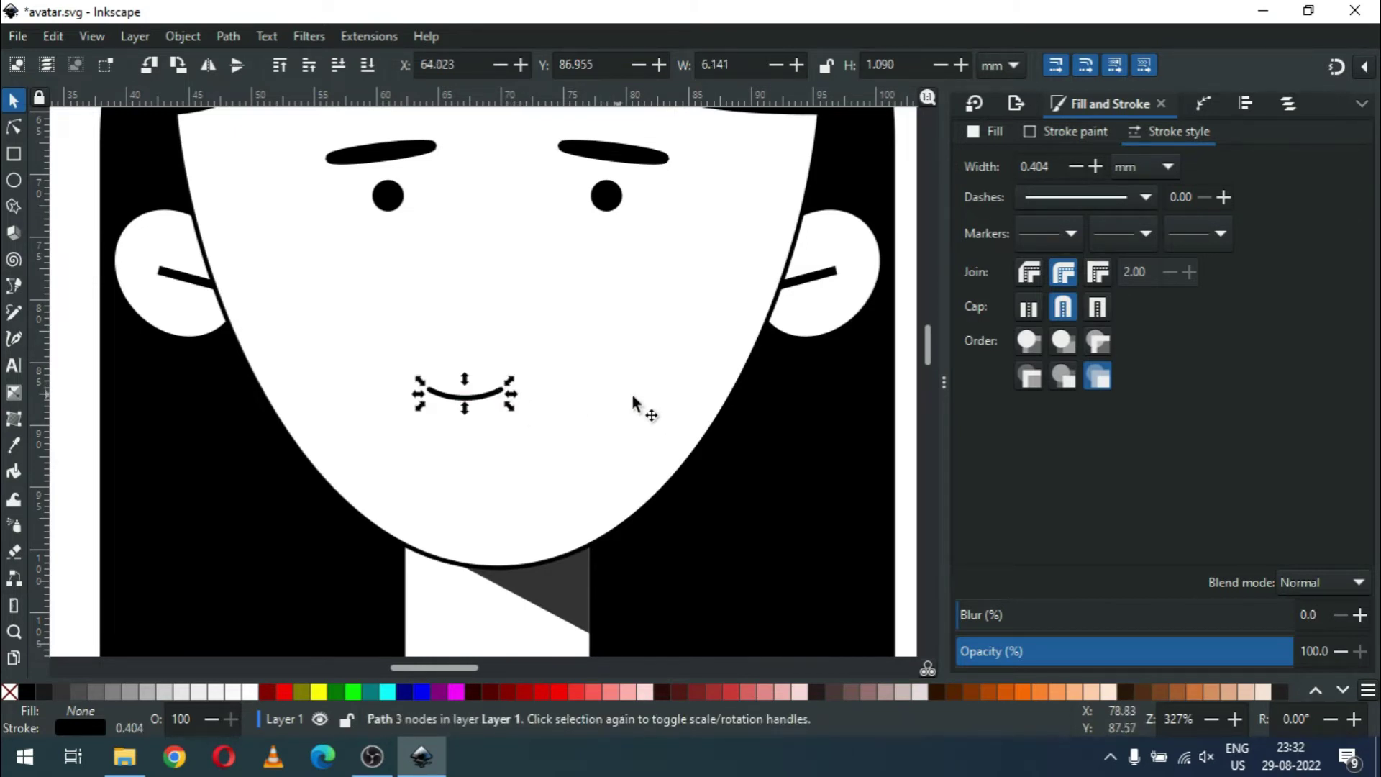
{"action": "left_click", "coordinate": [723, 403], "text": "shift"}
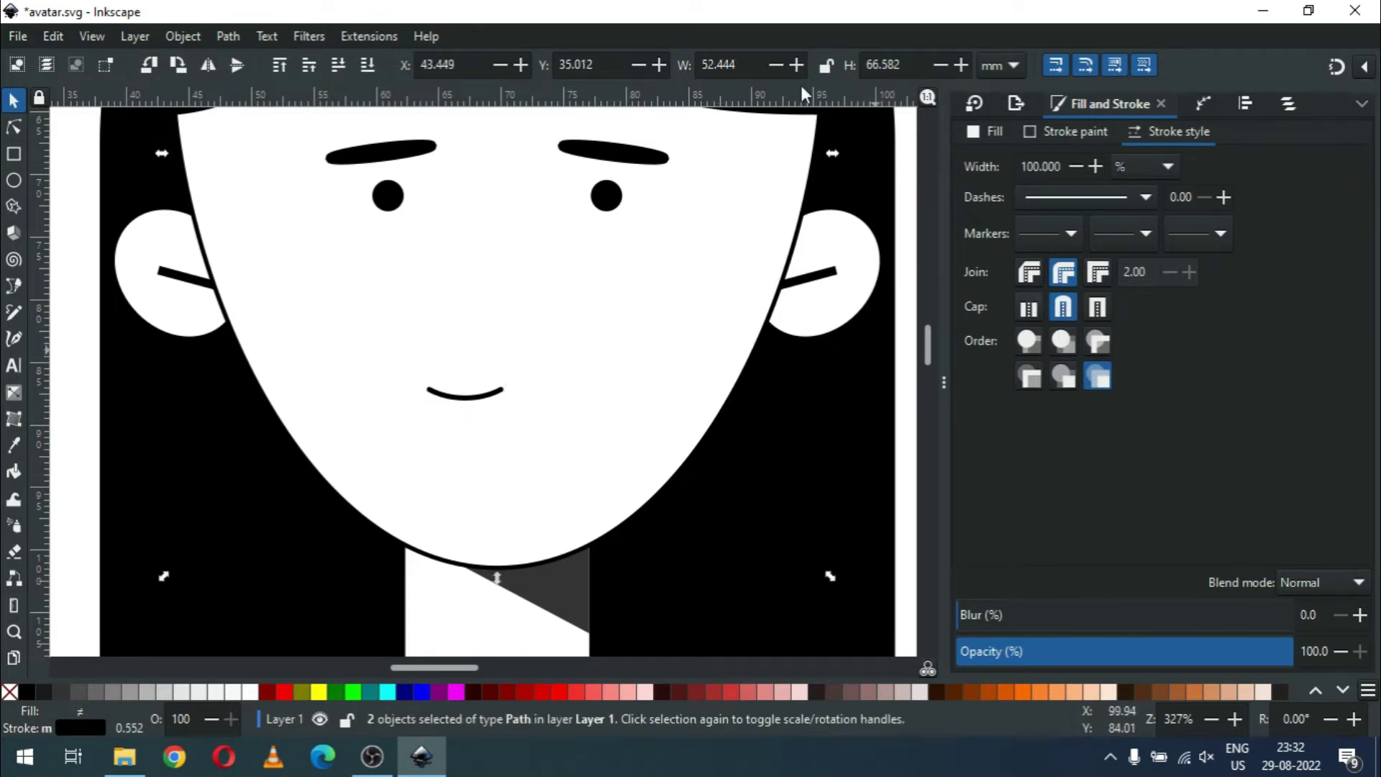
{"action": "left_click", "coordinate": [1244, 105]}
{"action": "left_click", "coordinate": [1047, 255]}
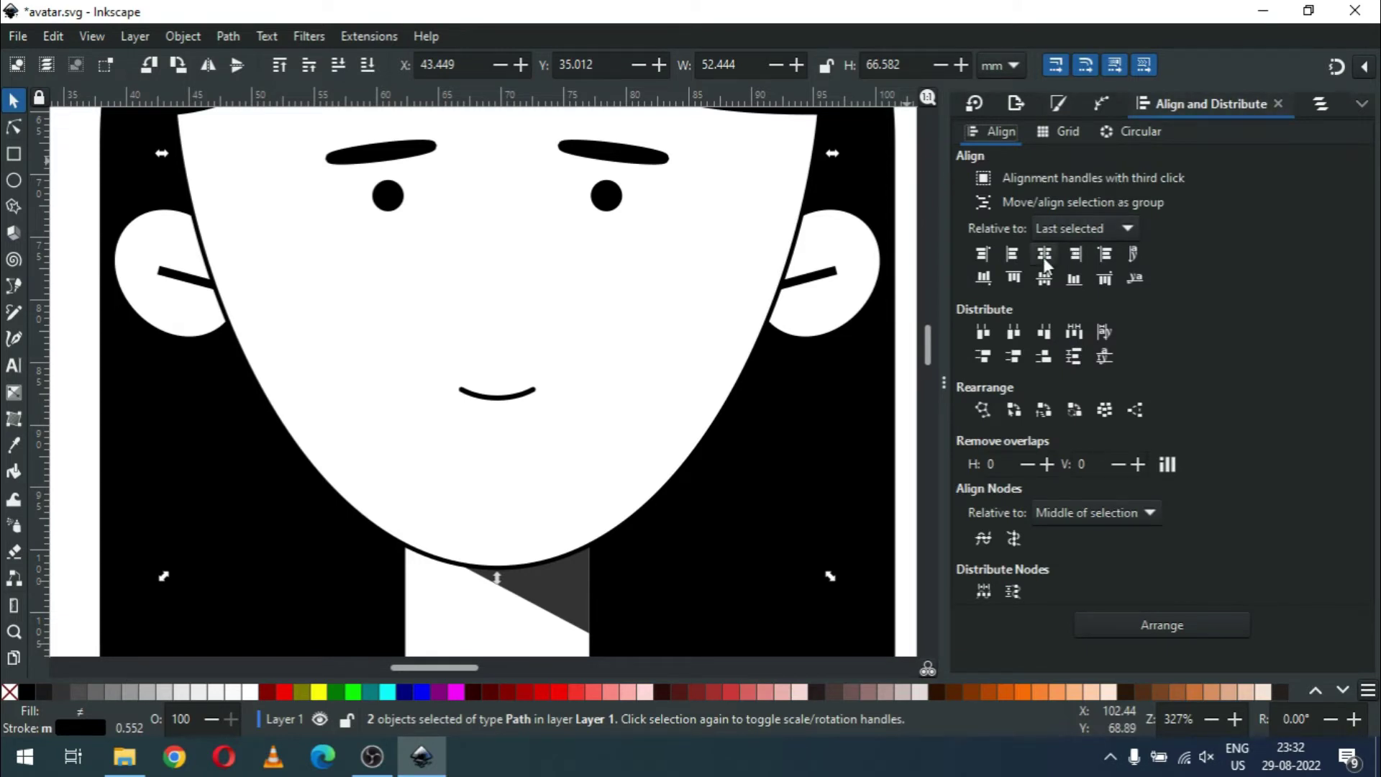
{"action": "scroll", "coordinate": [609, 405], "scroll_direction": "down", "scroll_amount": 1}
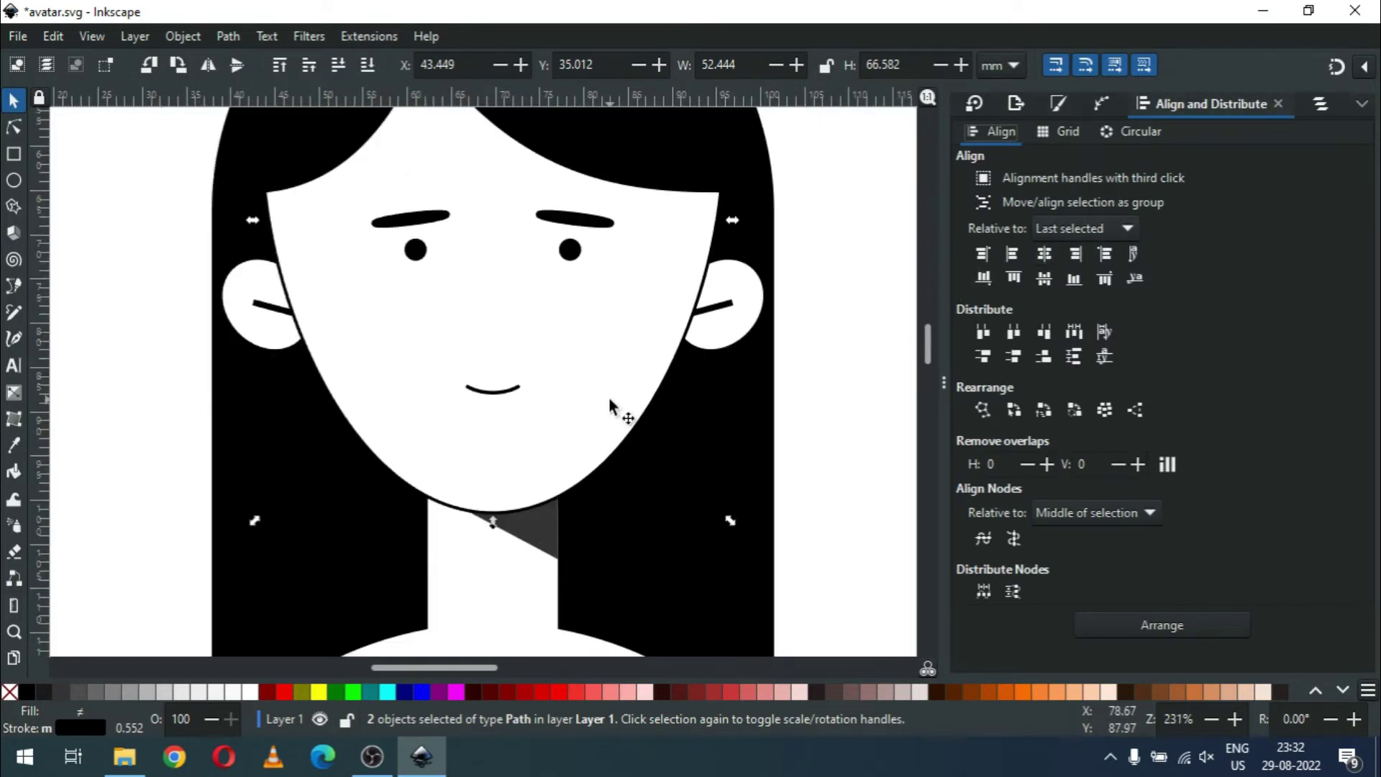
{"action": "scroll", "coordinate": [609, 404], "scroll_direction": "down", "scroll_amount": 2}
{"action": "left_click", "coordinate": [705, 421]}
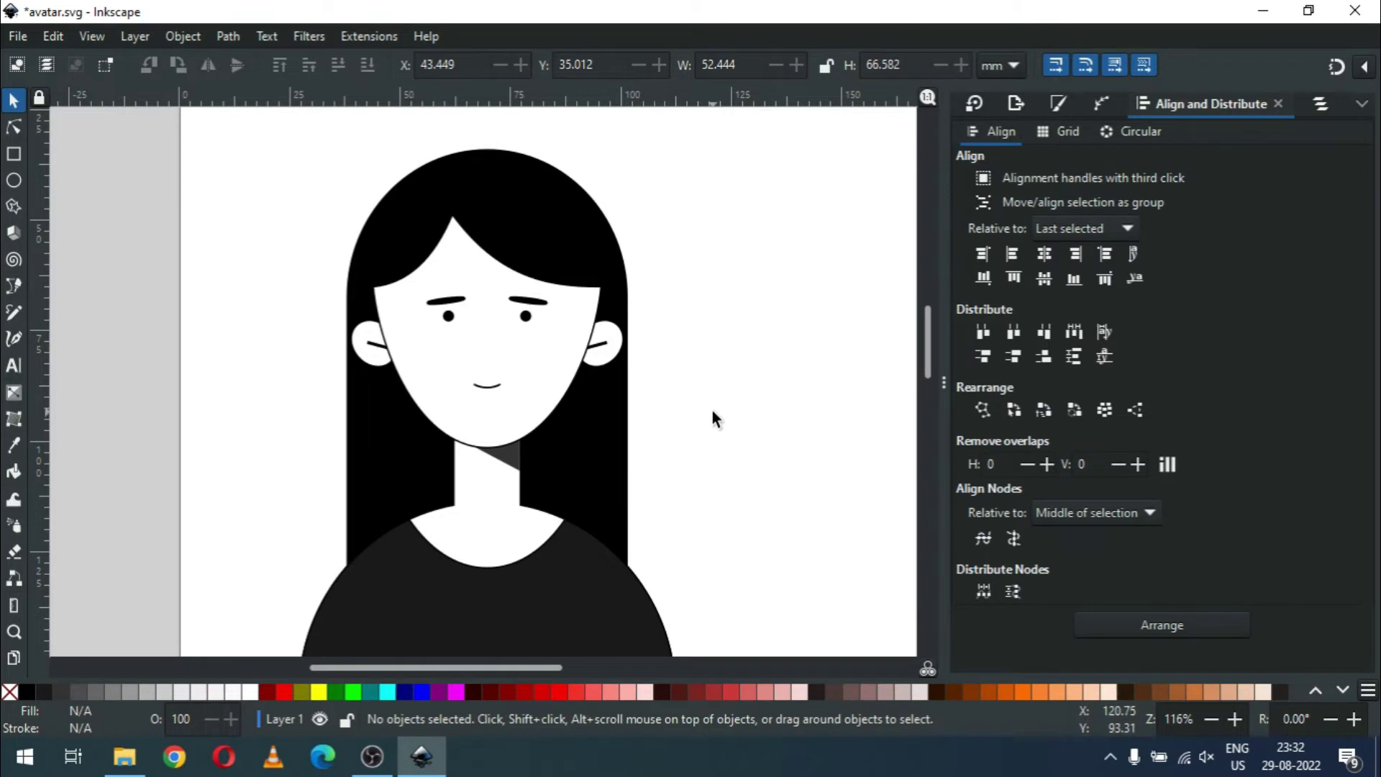
Step: Zoom in on the mouth and draw an ellipse spanning the smile line
{"action": "key", "text": "z"}
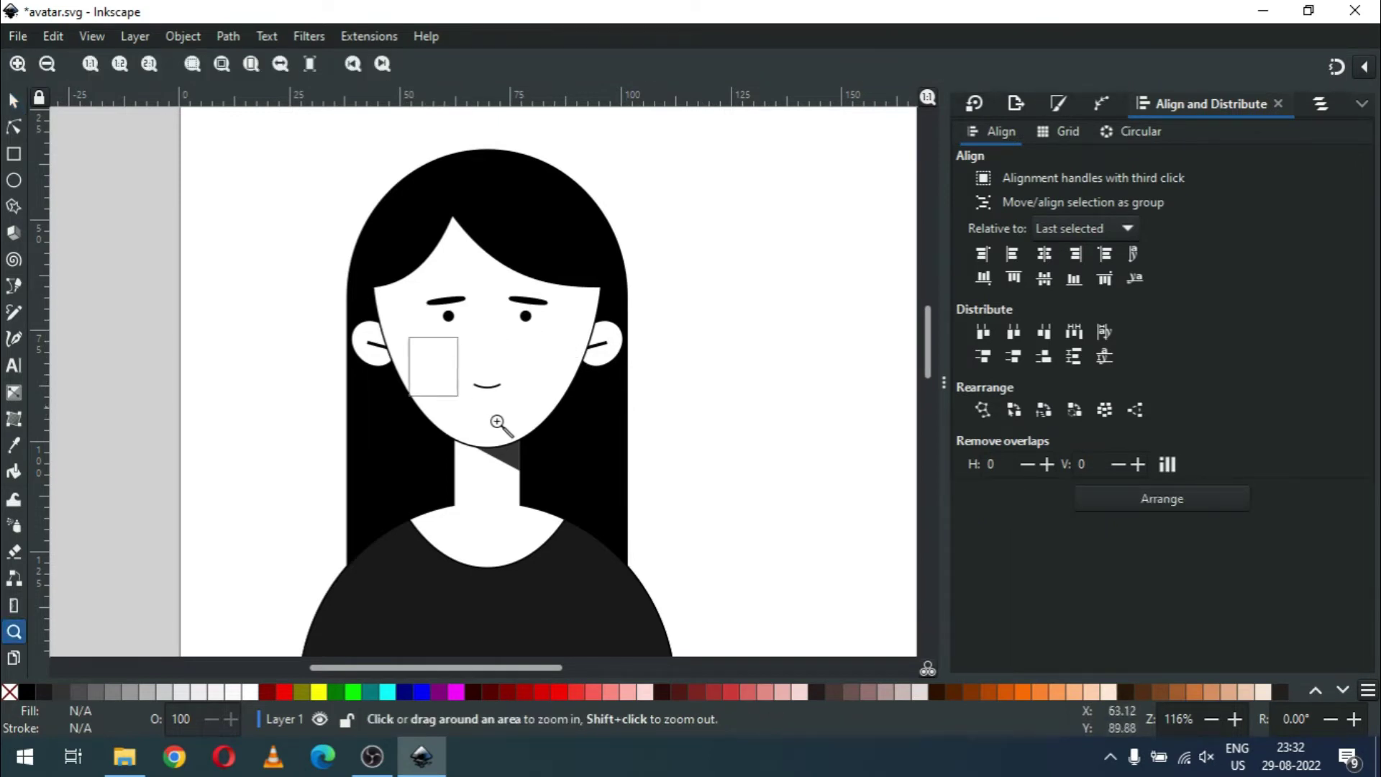
{"action": "left_click_drag", "start_coordinate": [410, 339], "coordinate": [615, 479]}
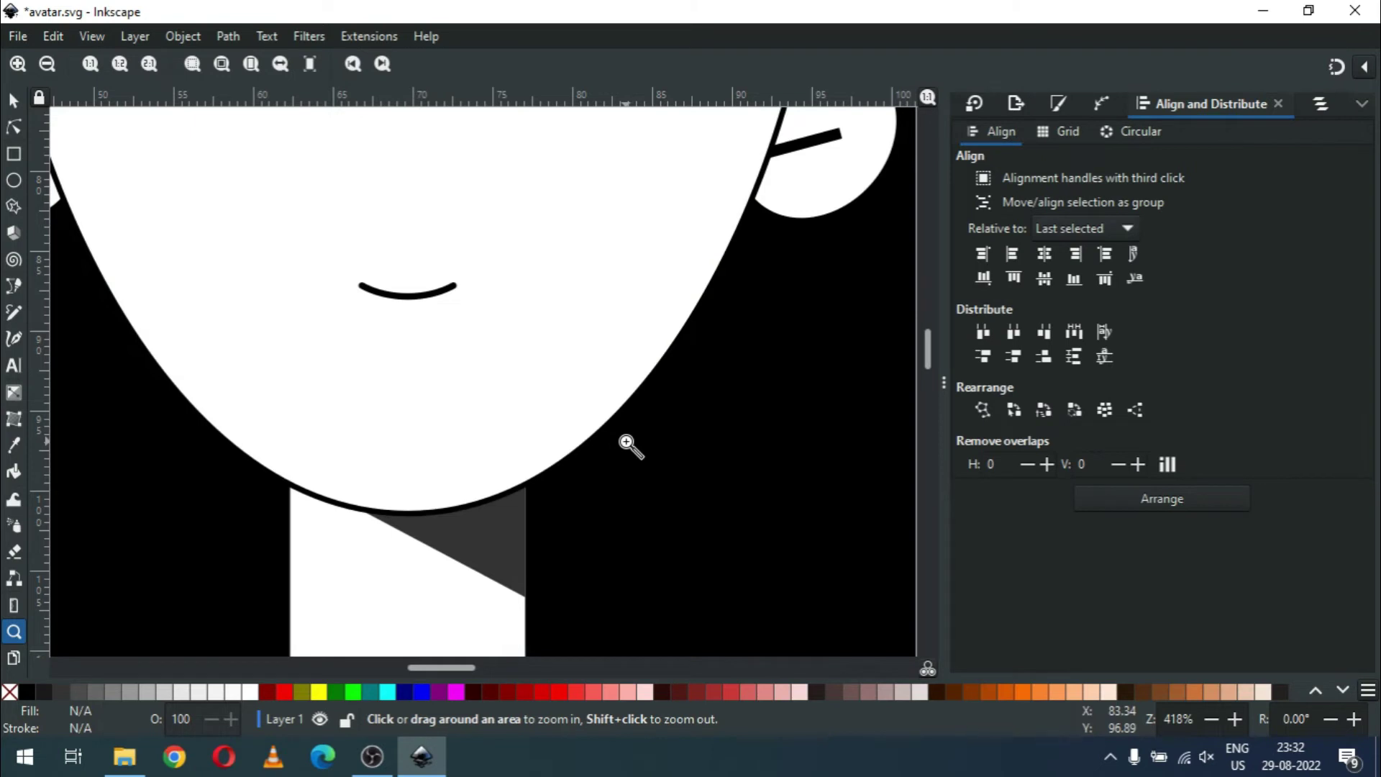
{"action": "left_click_drag", "start_coordinate": [275, 238], "coordinate": [639, 376]}
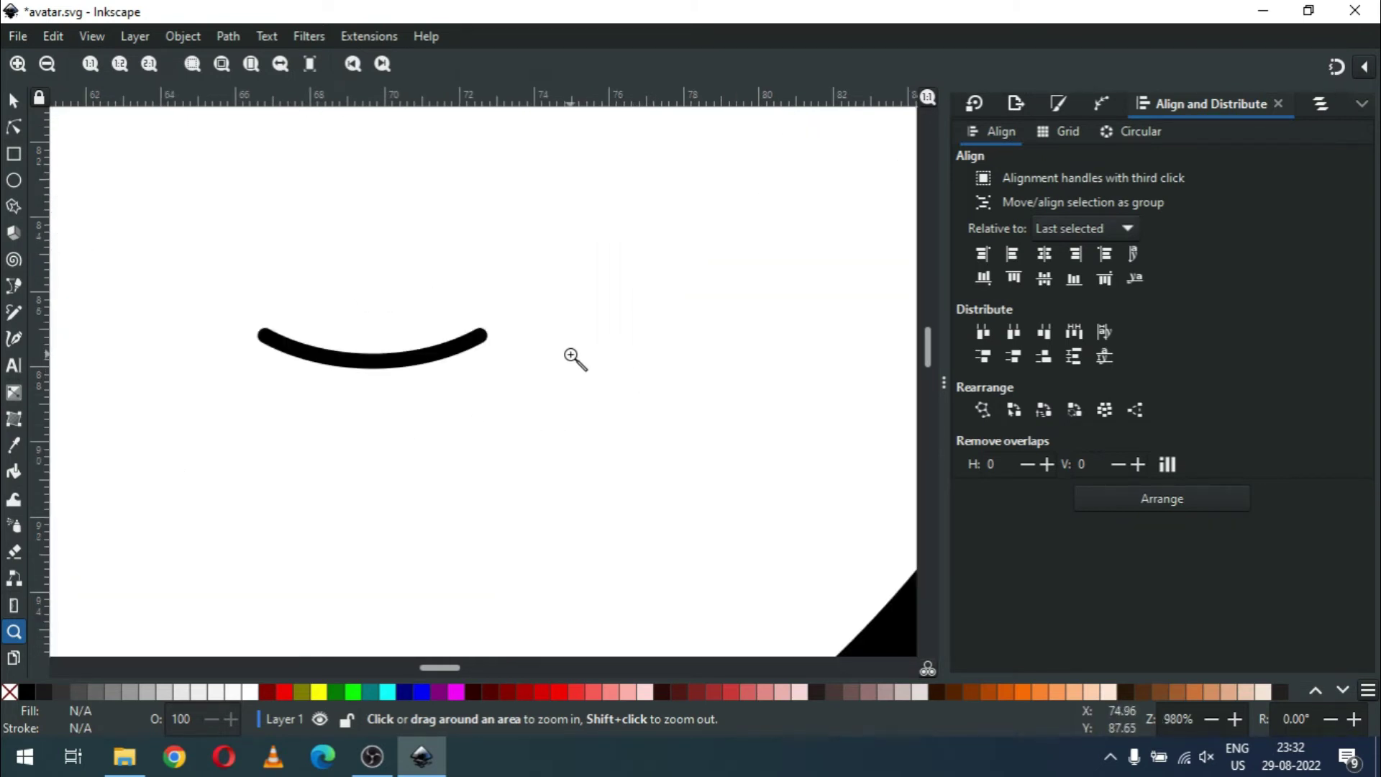
{"action": "left_click", "coordinate": [13, 182]}
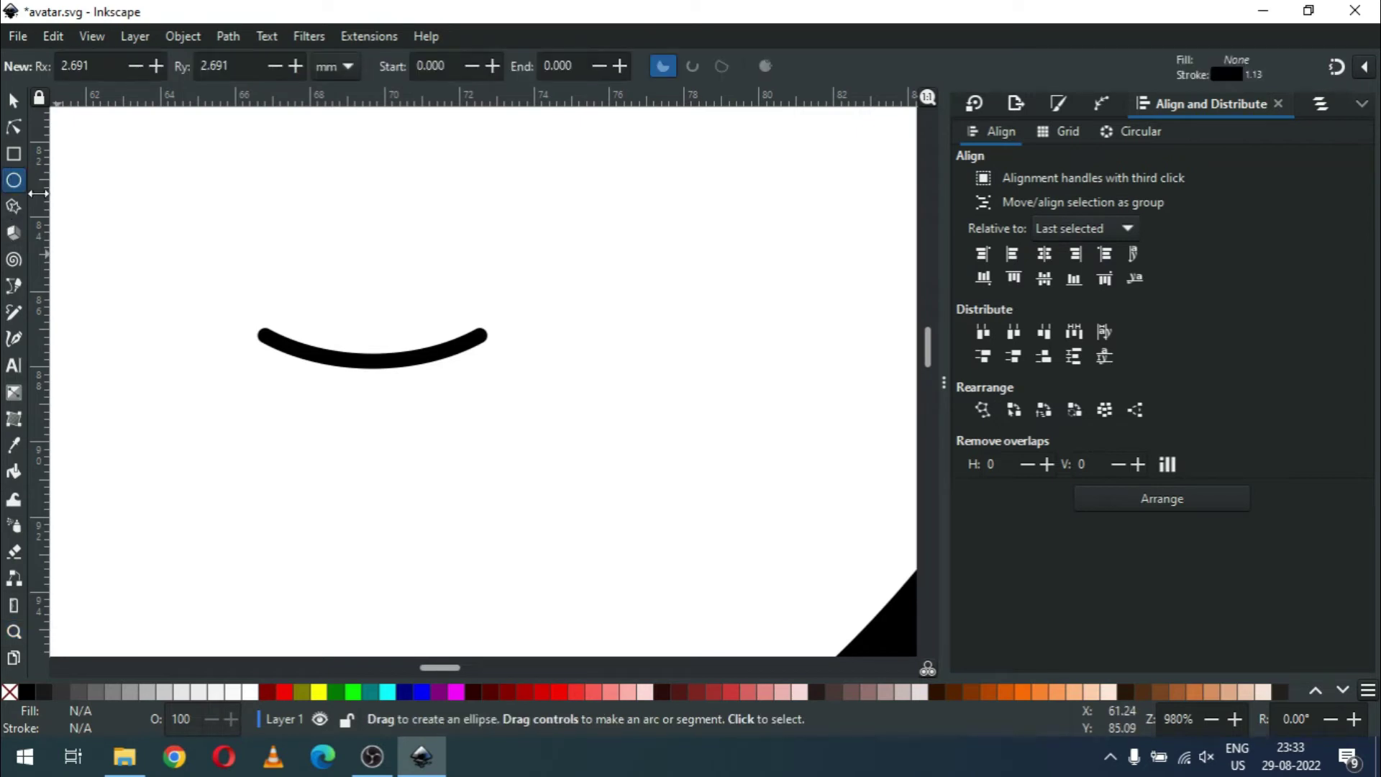
{"action": "left_click_drag", "start_coordinate": [268, 335], "coordinate": [480, 376]}
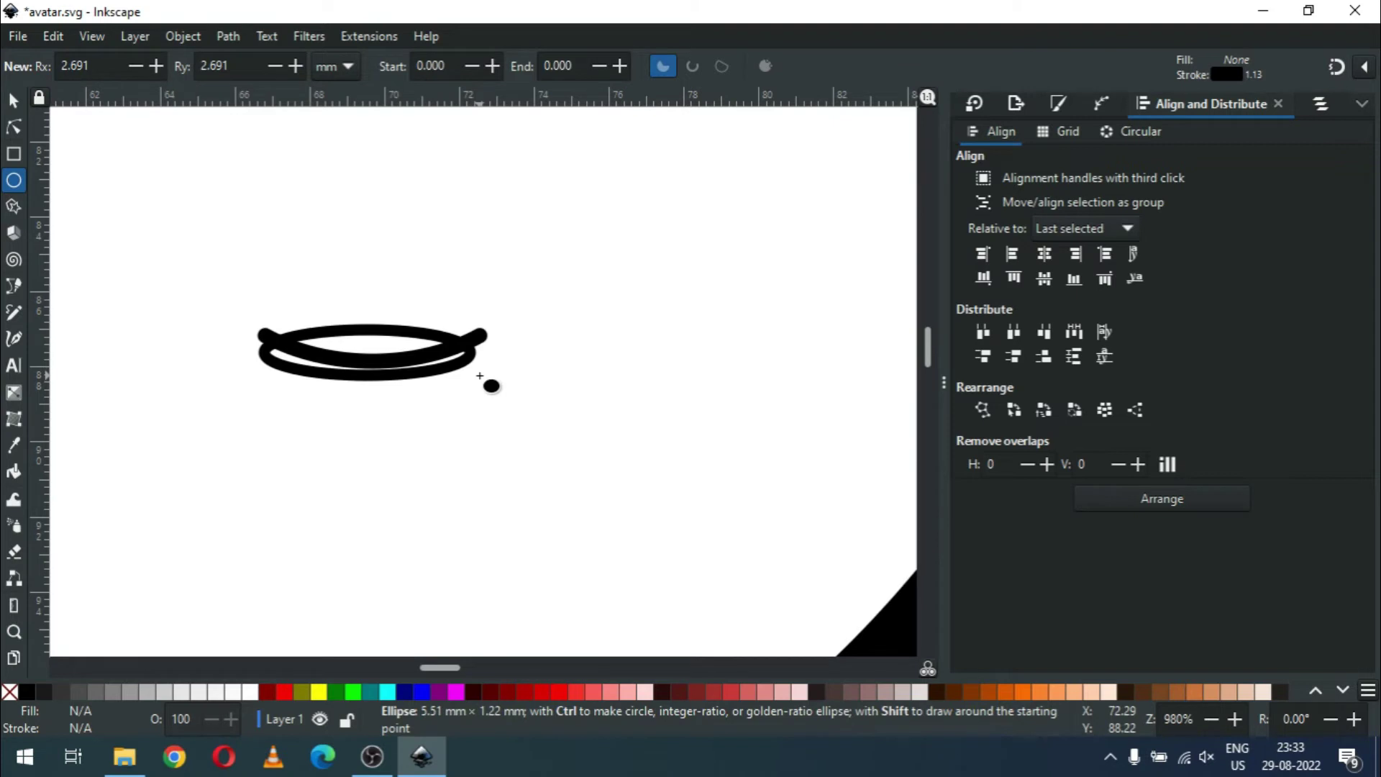
{"action": "left_click_drag", "start_coordinate": [480, 376], "coordinate": [482, 376]}
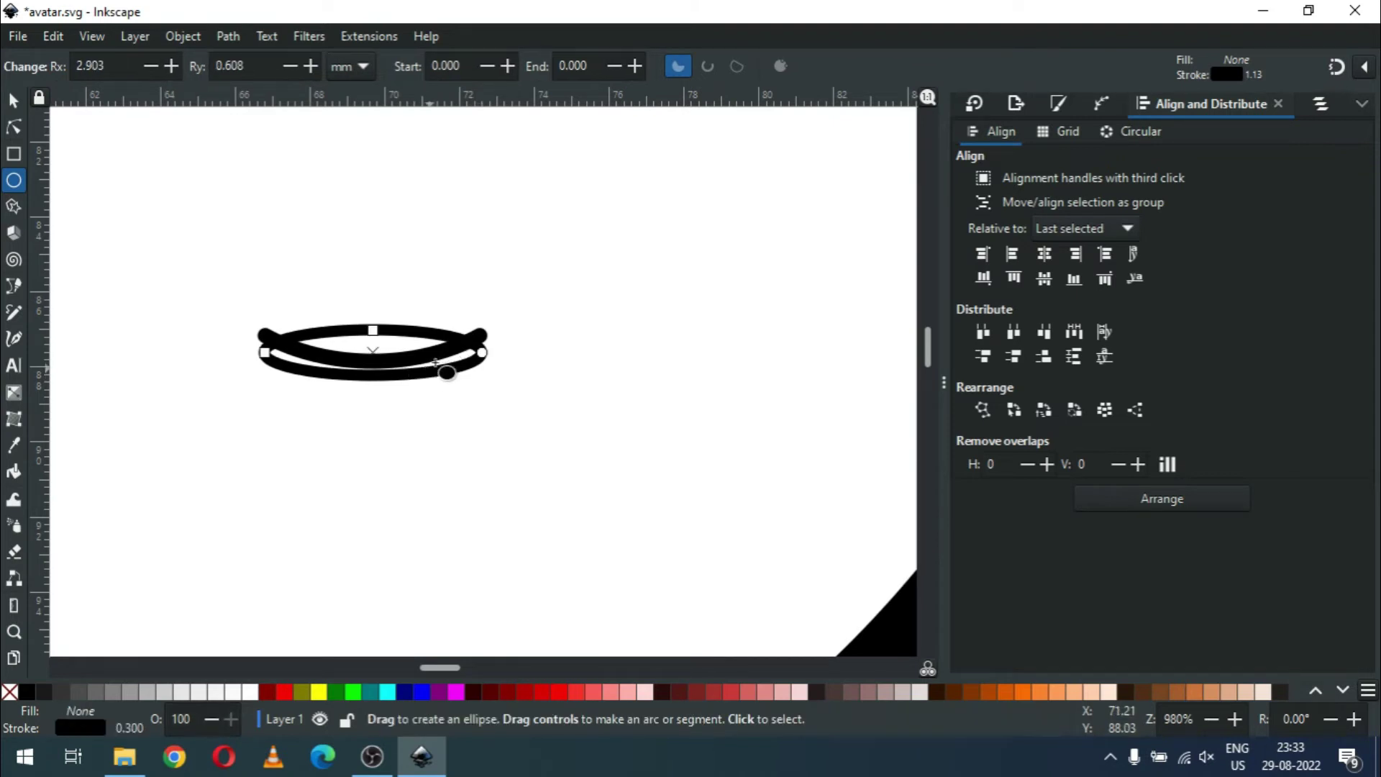
{"action": "left_click", "coordinate": [14, 100]}
{"action": "left_click_drag", "start_coordinate": [452, 338], "coordinate": [439, 336]}
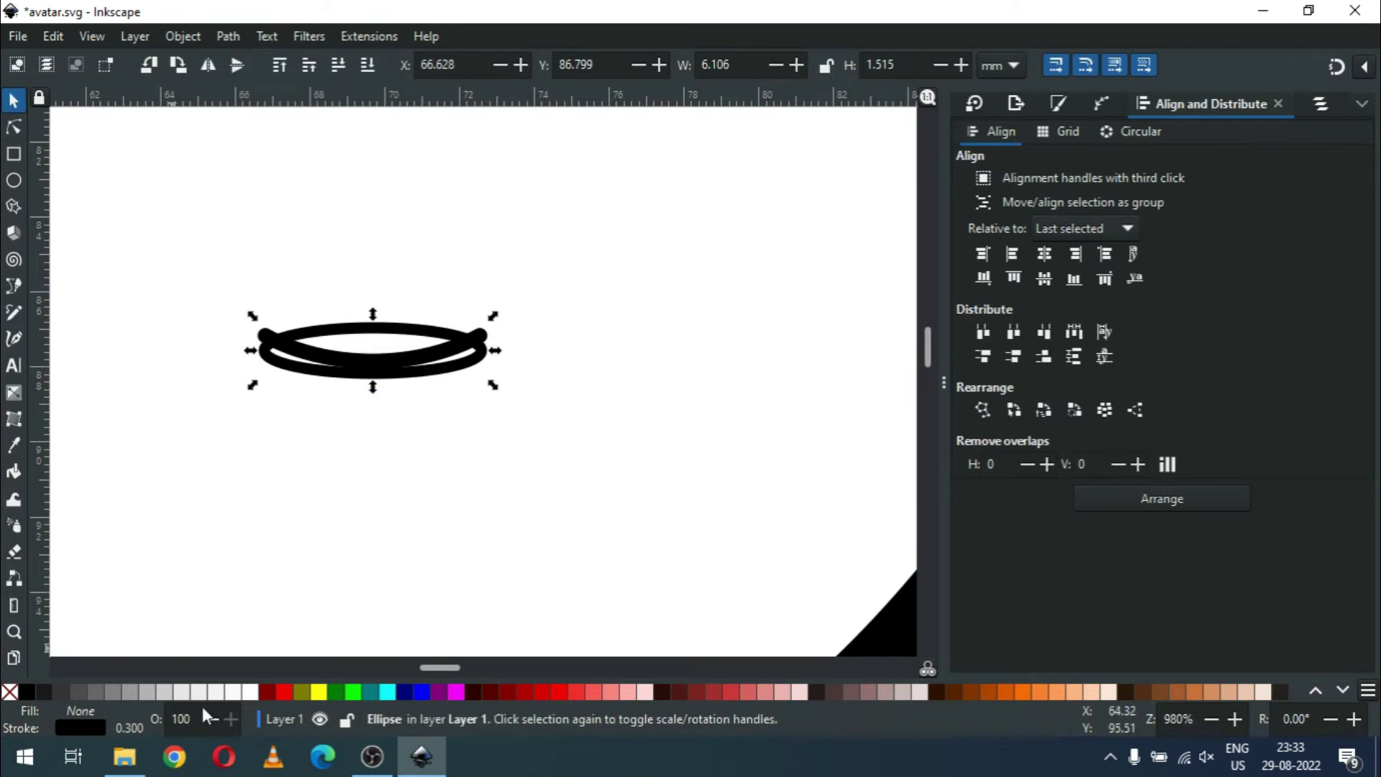
Step: Make the ellipse a salmon-red, stroke-free path and pull its bottom node down
{"action": "left_click", "coordinate": [590, 693]}
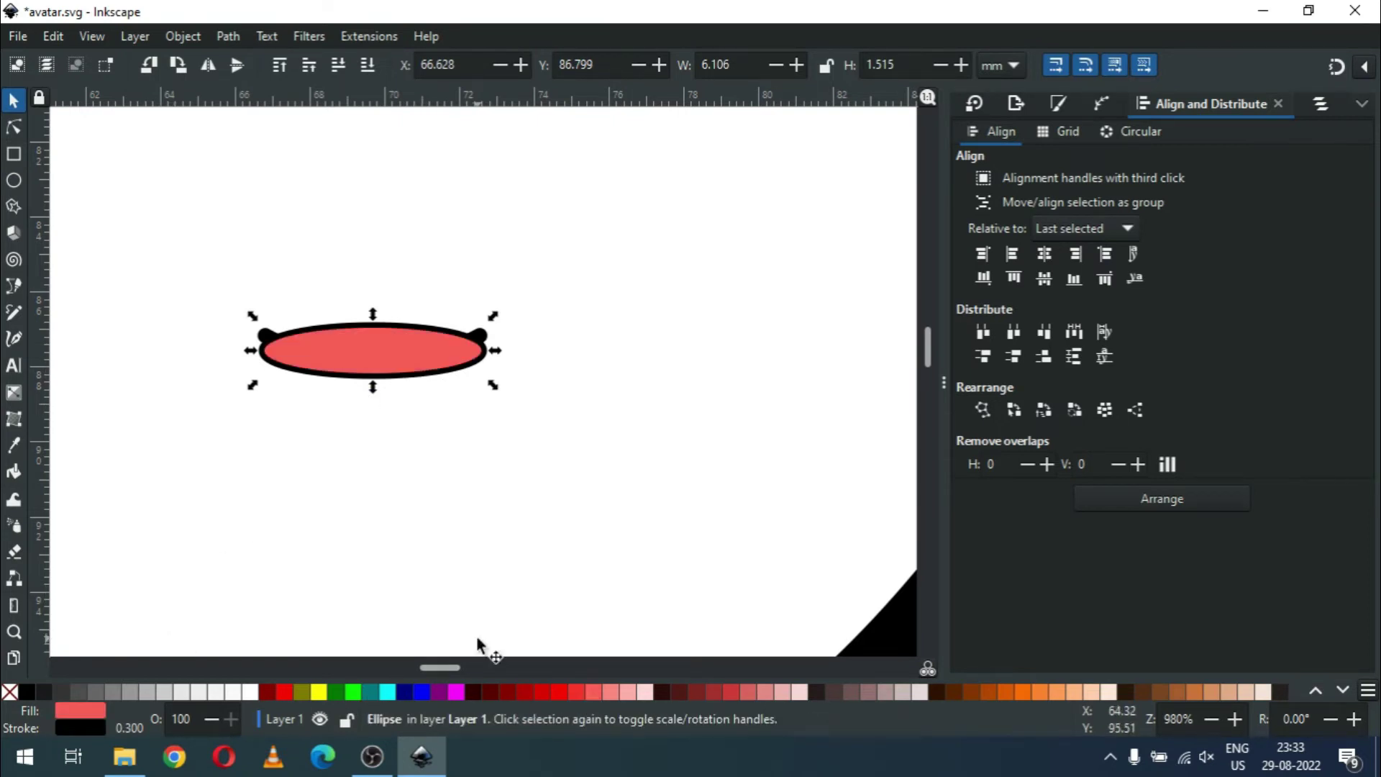
{"action": "left_click", "coordinate": [16, 692], "text": "shift"}
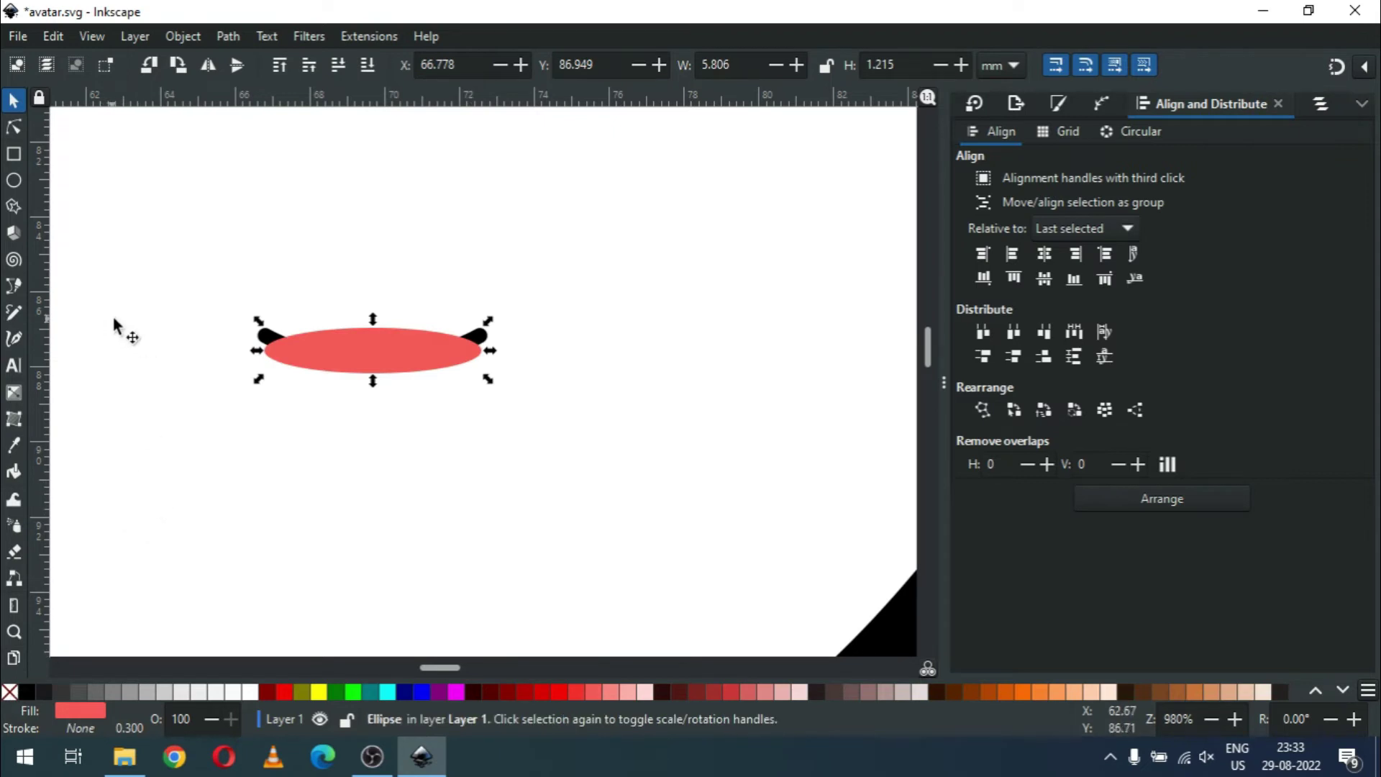
{"action": "left_click", "coordinate": [229, 36]}
{"action": "left_click", "coordinate": [255, 62]}
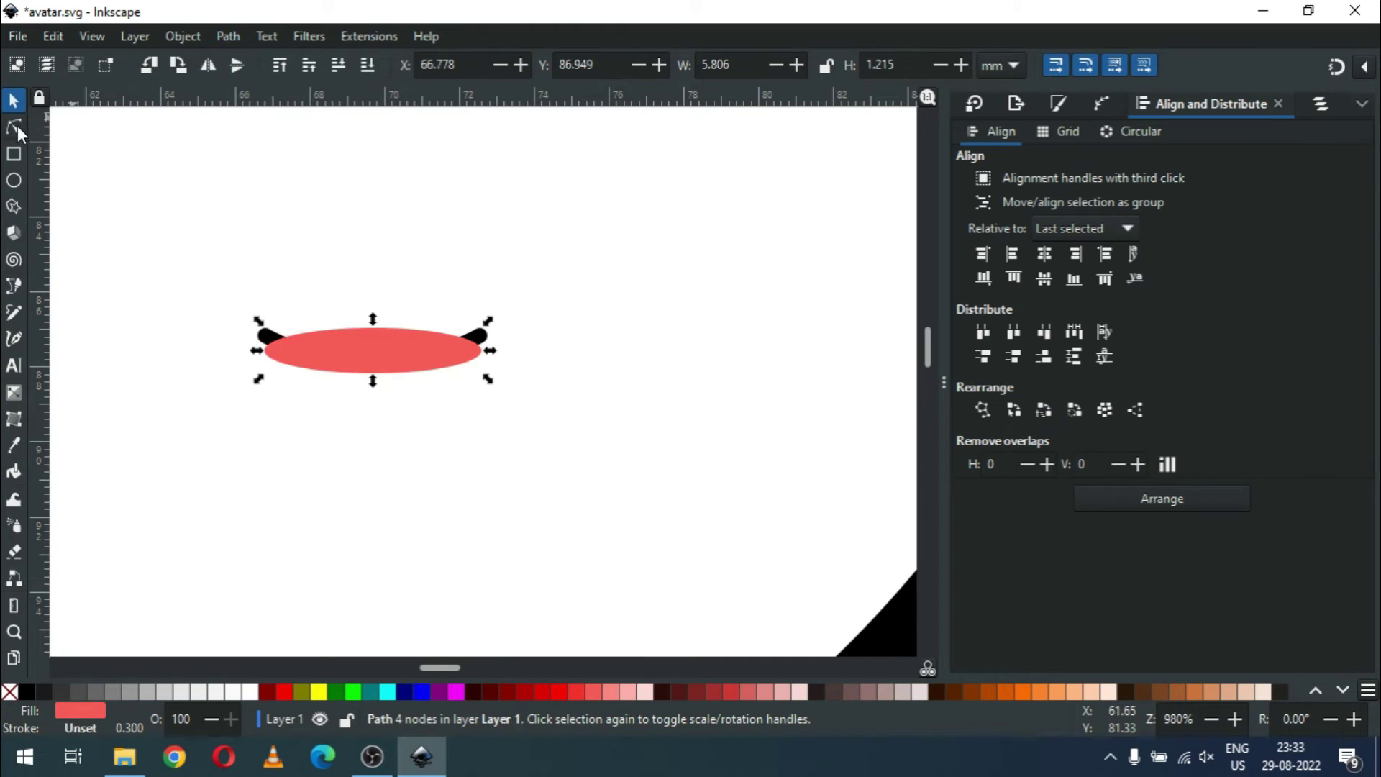
{"action": "left_click", "coordinate": [14, 127]}
{"action": "mouse_move", "coordinate": [226, 347]}
{"action": "left_mouse_down"}
{"action": "mouse_move", "coordinate": [493, 364]}
{"action": "mouse_move", "coordinate": [487, 345]}
{"action": "left_mouse_up"}
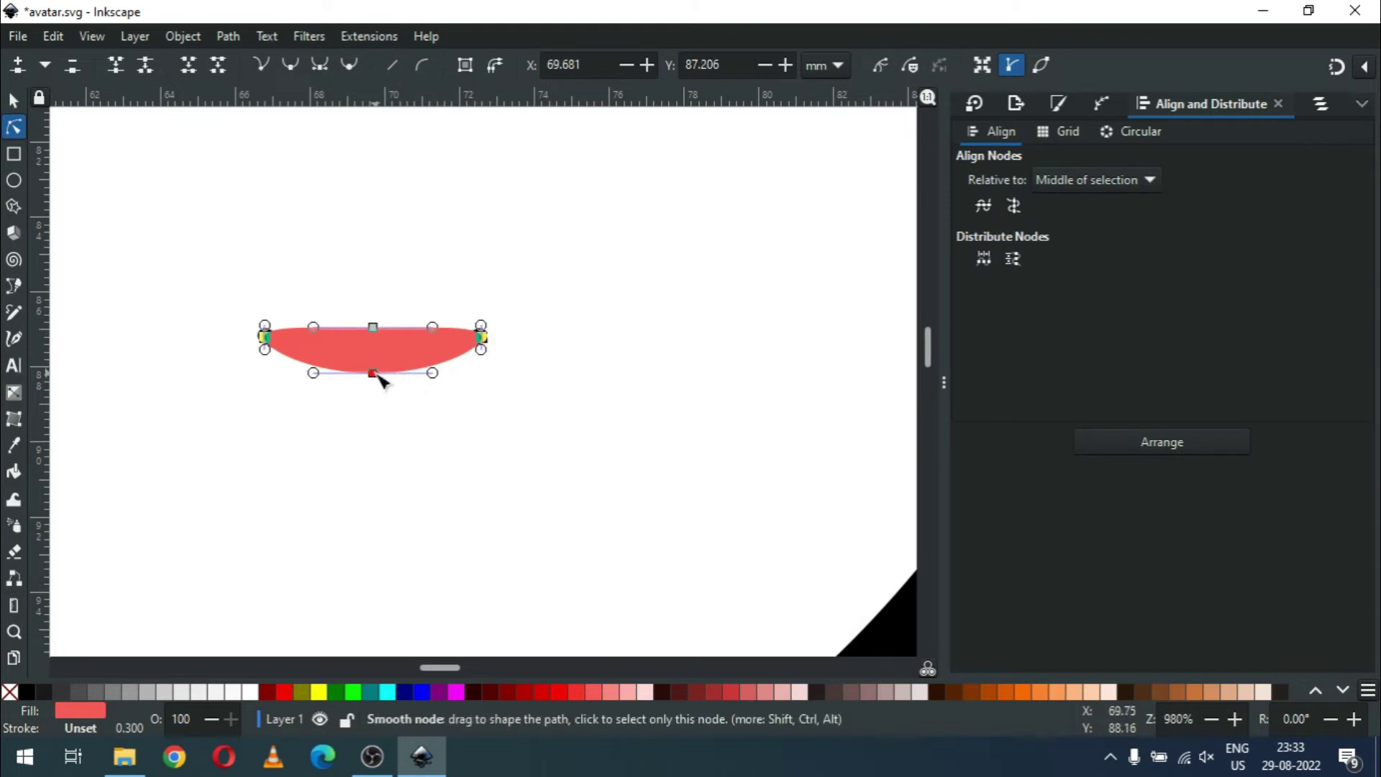
{"action": "left_click_drag", "start_coordinate": [378, 380], "coordinate": [378, 385]}
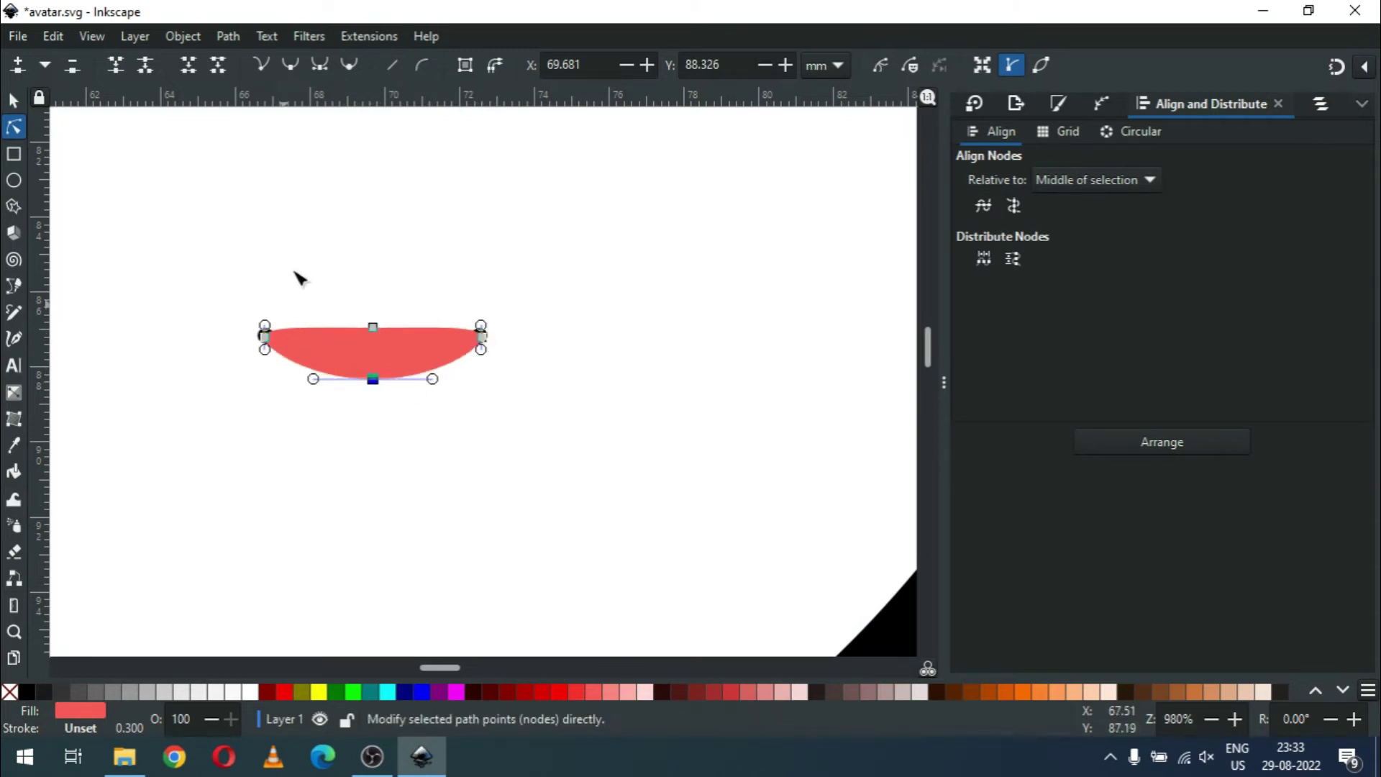
Step: Select the black smile line beneath the lip and raise it to the top
{"action": "left_click", "coordinate": [13, 100]}
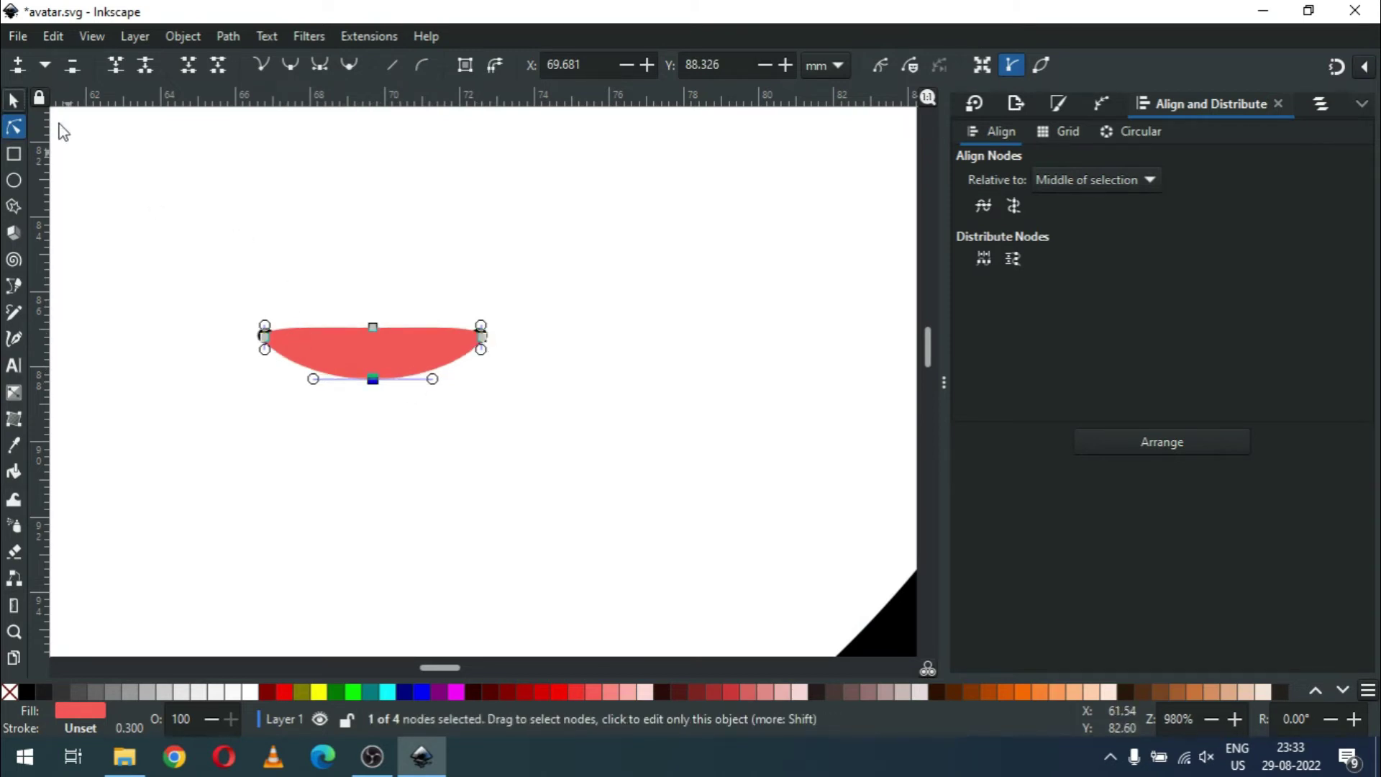
{"action": "left_click", "coordinate": [394, 257]}
{"action": "left_click", "coordinate": [473, 331]}
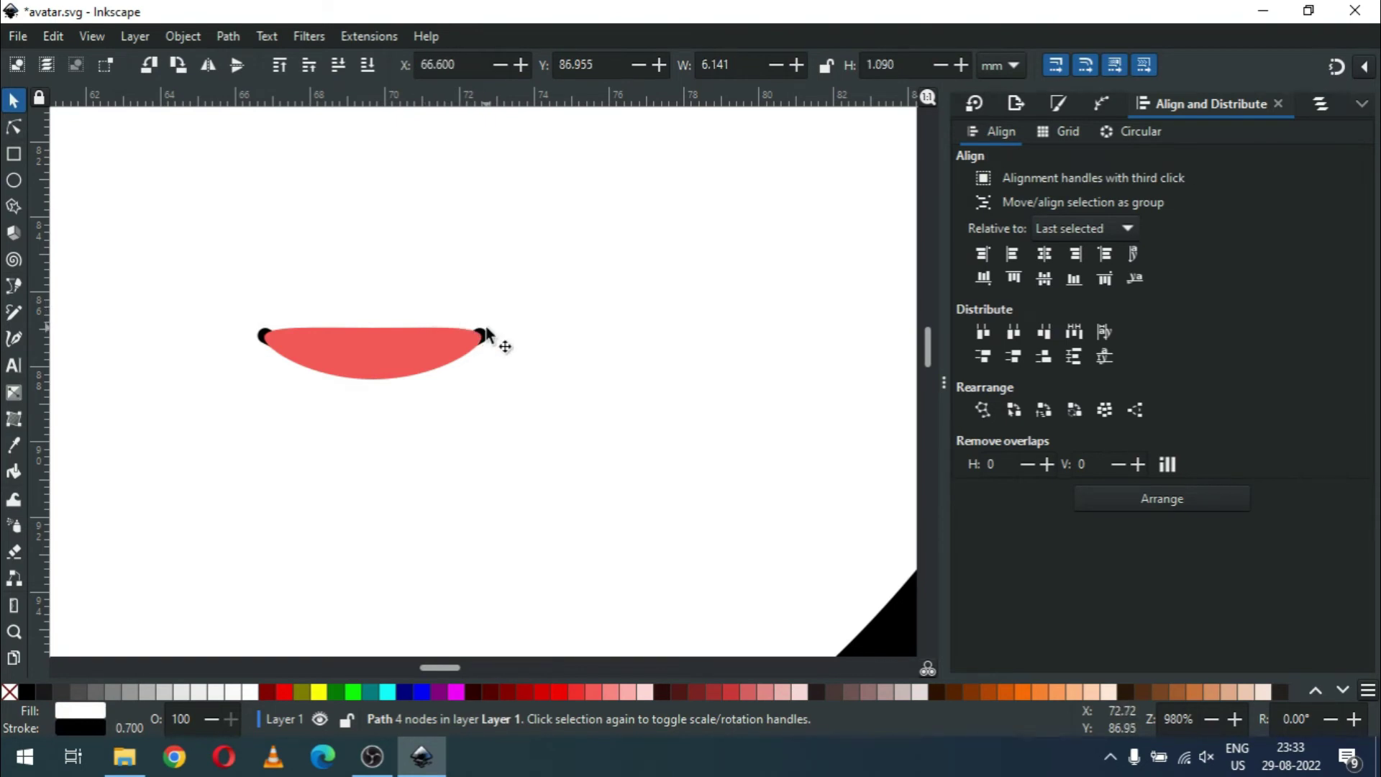
{"action": "left_click", "coordinate": [174, 37]}
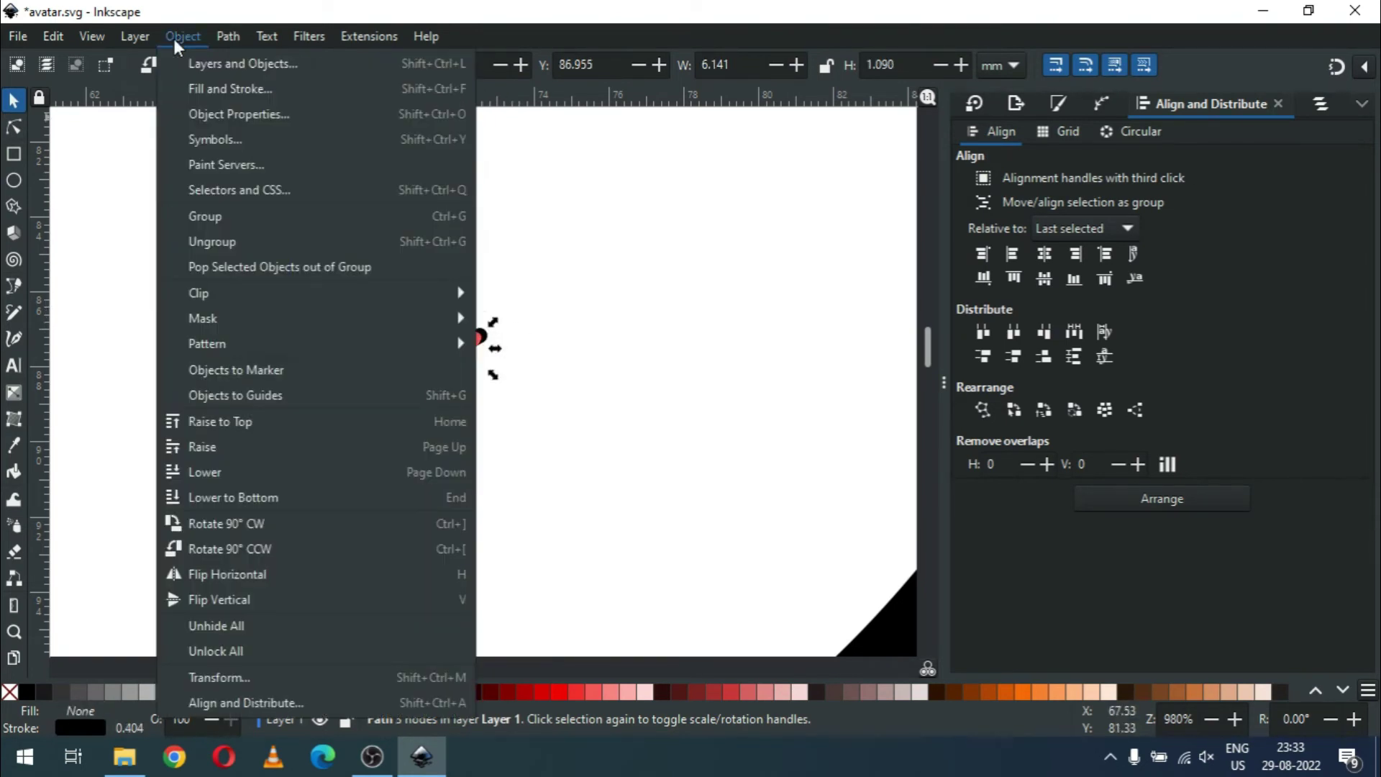
{"action": "left_click", "coordinate": [237, 422]}
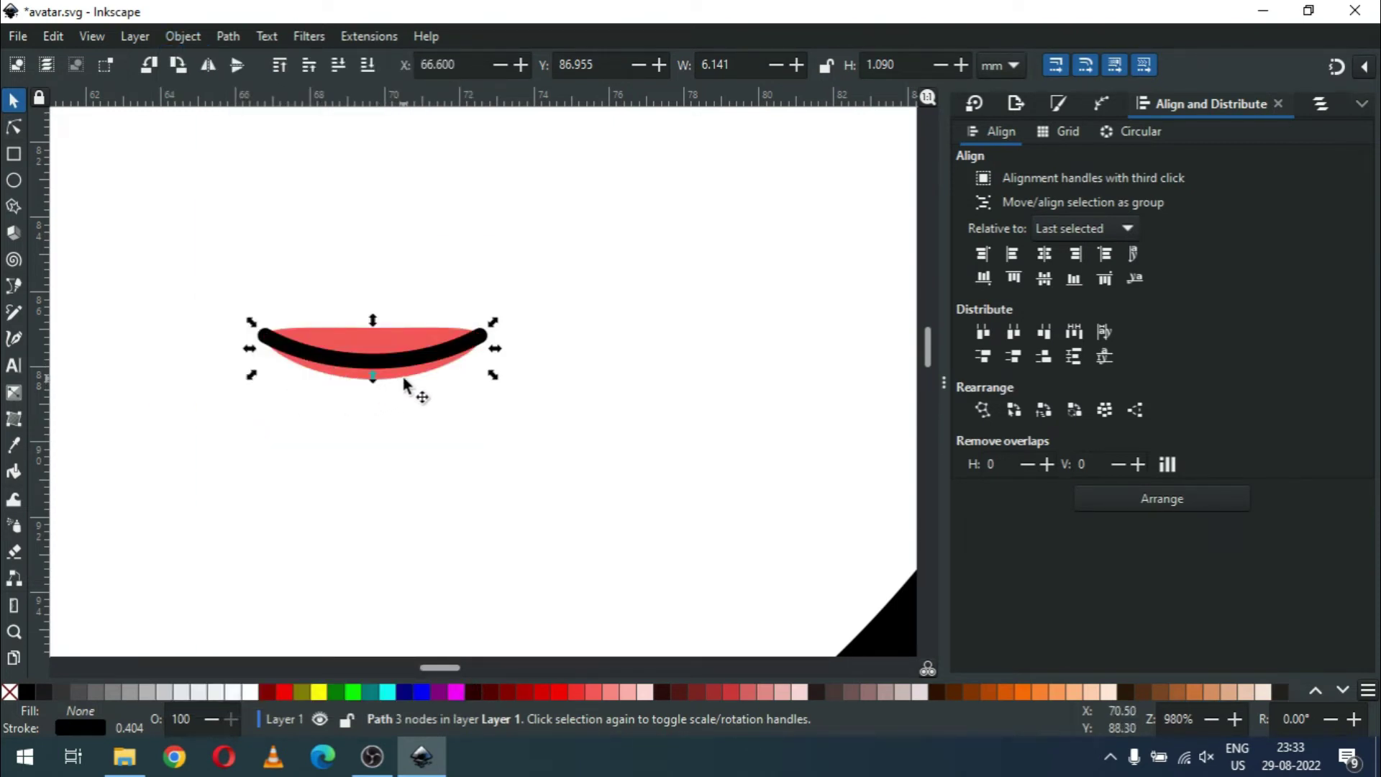
{"action": "left_click", "coordinate": [395, 364]}
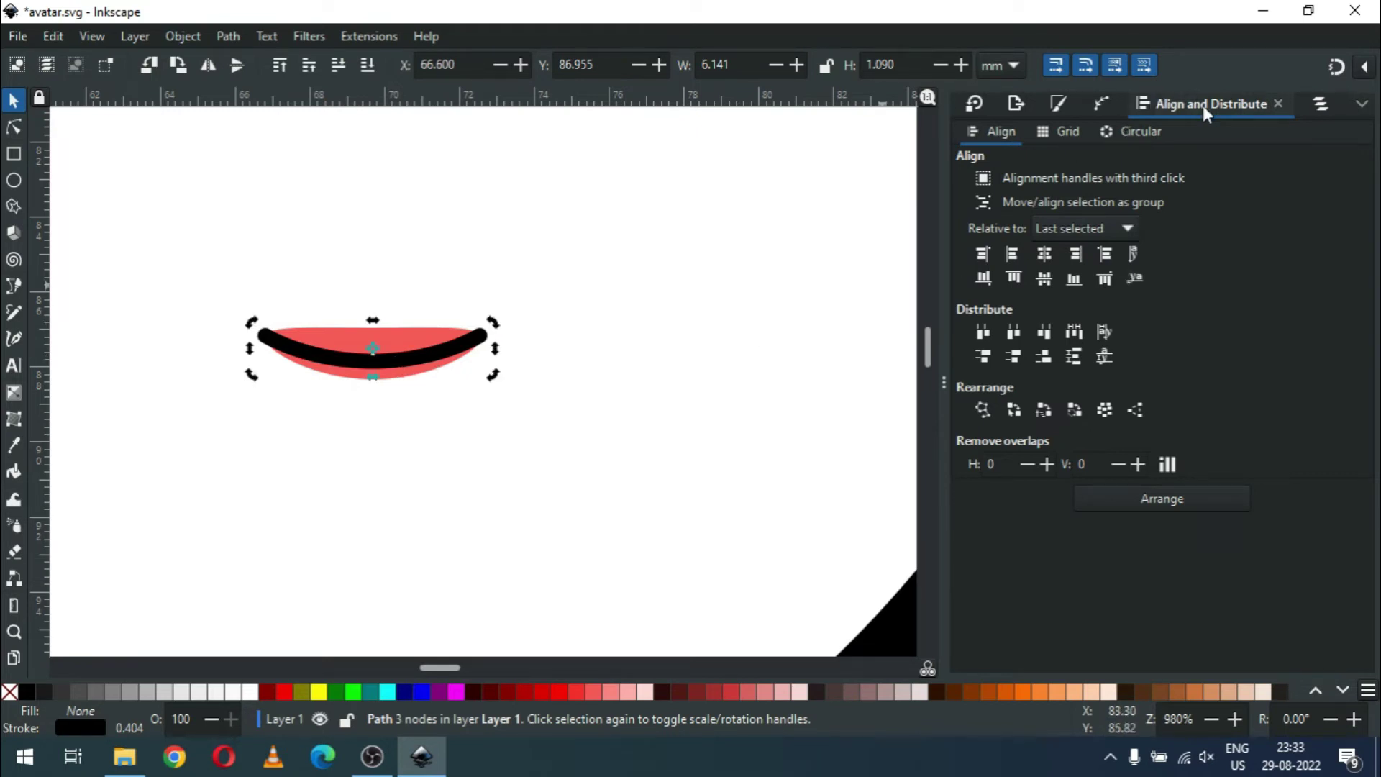
Step: Thin the smile line's stroke to 0.2 mm and zoom out to the whole face
{"action": "left_click", "coordinate": [1058, 104]}
{"action": "left_click", "coordinate": [1047, 167]}
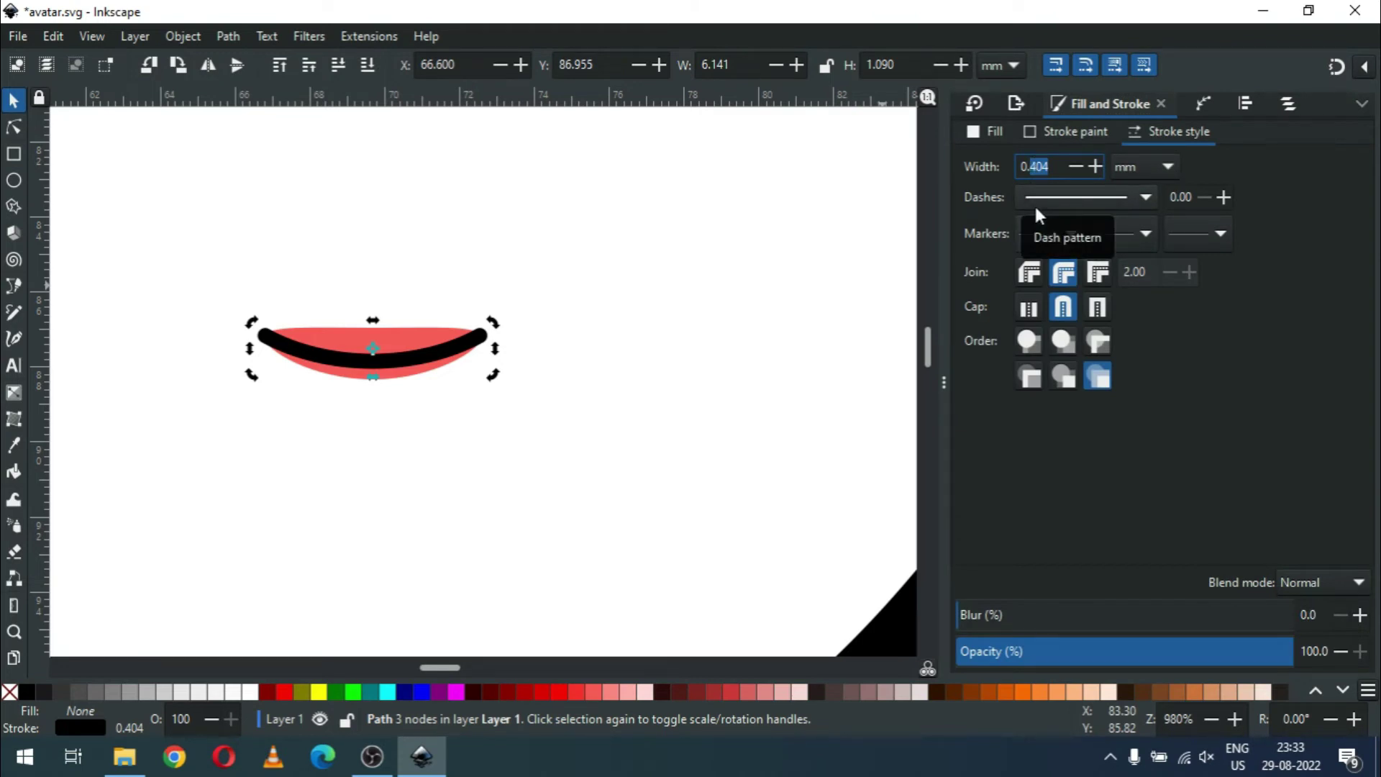
{"action": "type", "text": "3"}
{"action": "key", "text": "Return"}
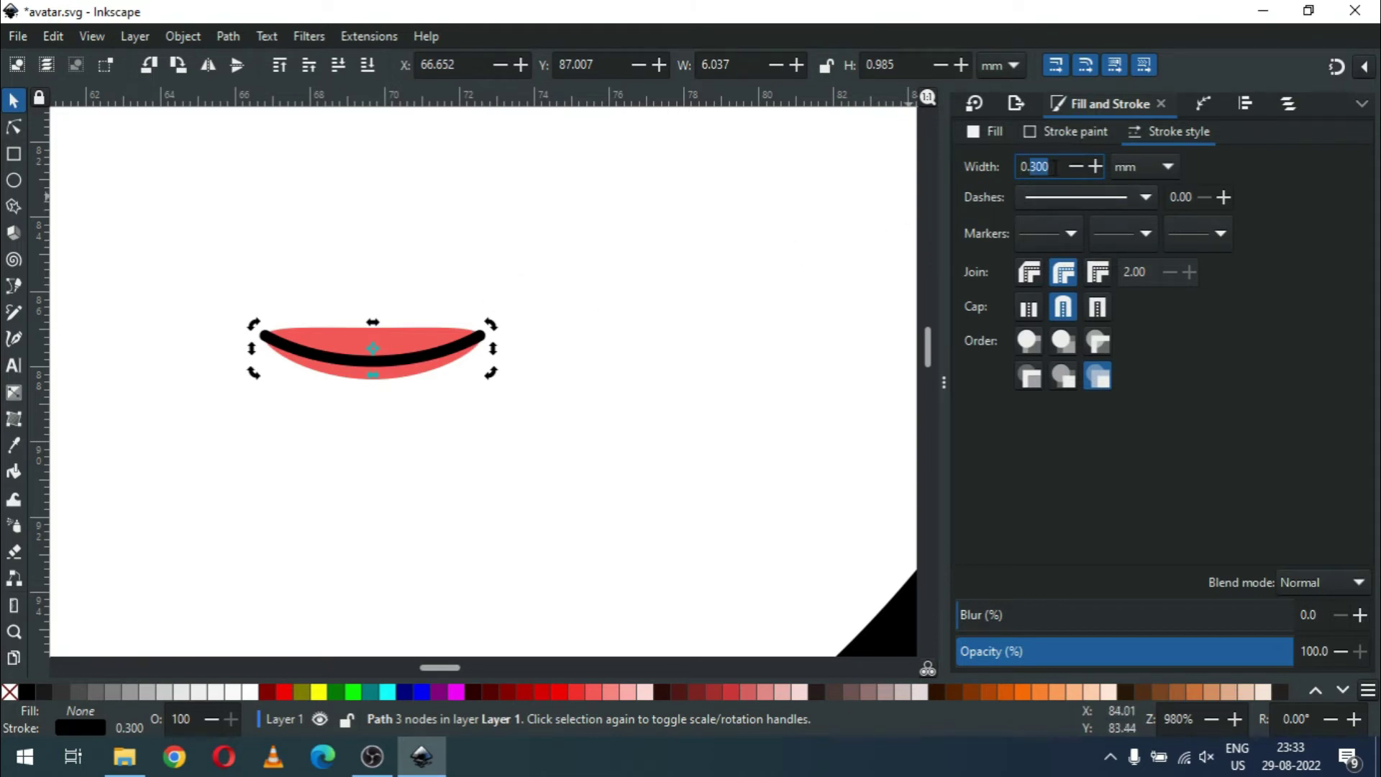
{"action": "type", "text": "2"}
{"action": "key", "text": "Return"}
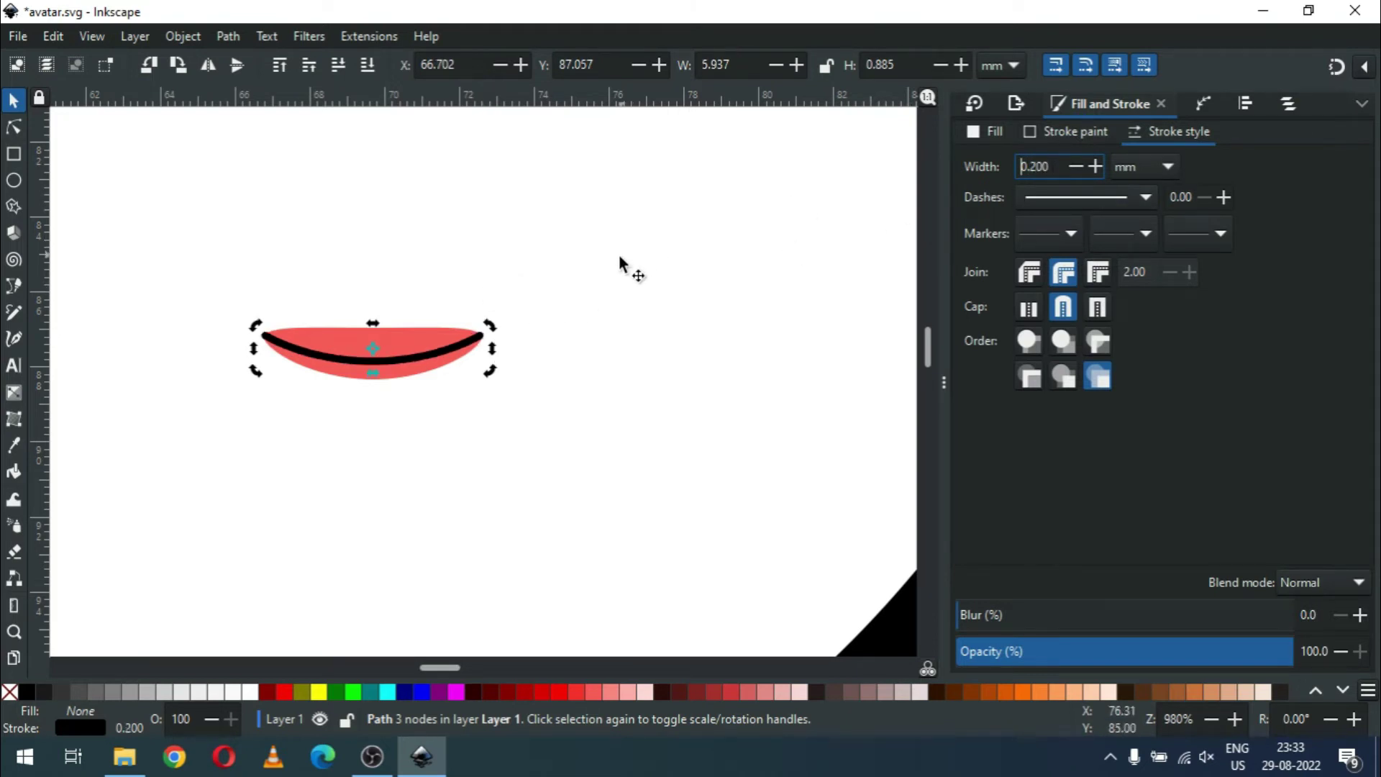
{"action": "left_click", "coordinate": [619, 258]}
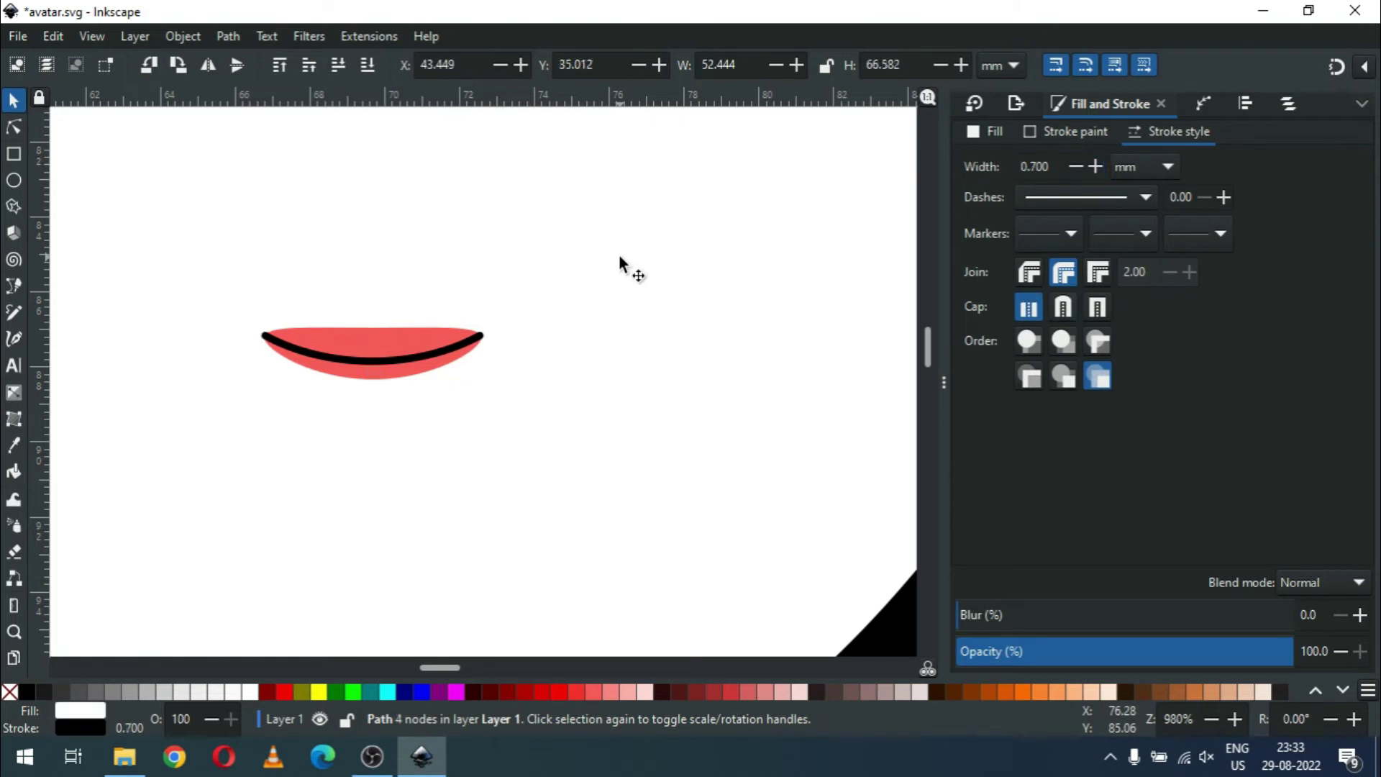
{"action": "key", "text": "minus"}
{"action": "key", "text": "minus"}
{"action": "key", "text": "minus"}
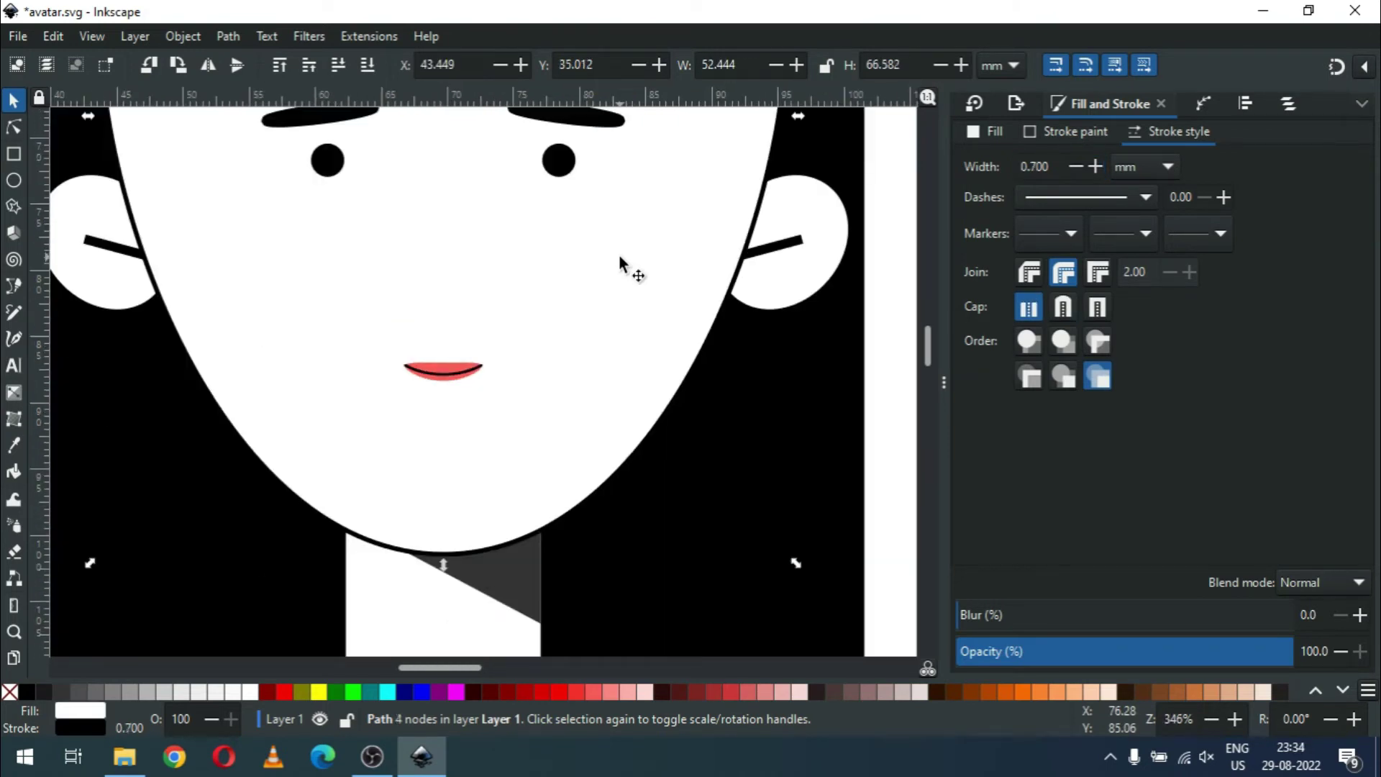
{"action": "key", "text": "minus"}
Step: Select the lip and smile line, show Align and Distribute, then zoom in on the lips
{"action": "mouse_move", "coordinate": [124, 356]}
{"action": "left_mouse_down"}
{"action": "mouse_move", "coordinate": [356, 410]}
{"action": "mouse_move", "coordinate": [607, 410]}
{"action": "left_mouse_up"}
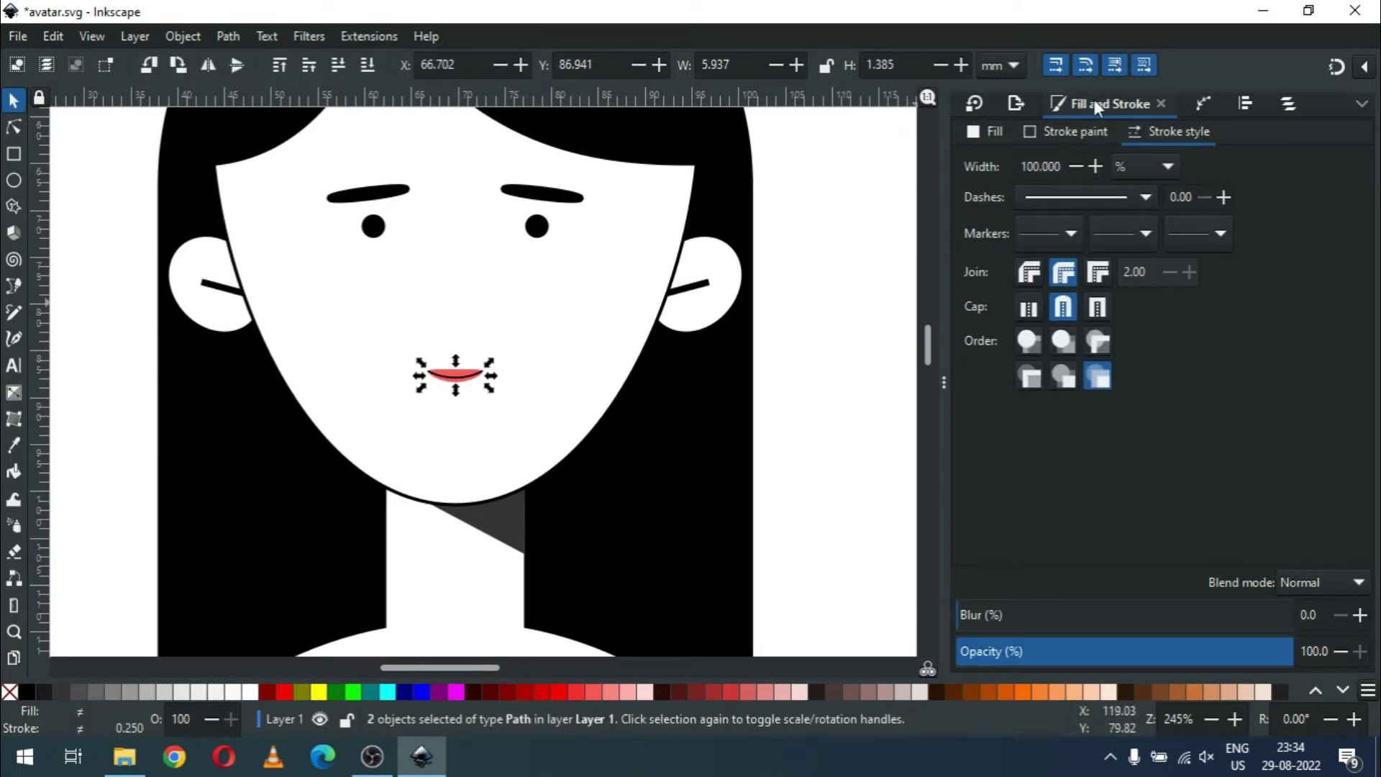
{"action": "left_click", "coordinate": [1245, 106]}
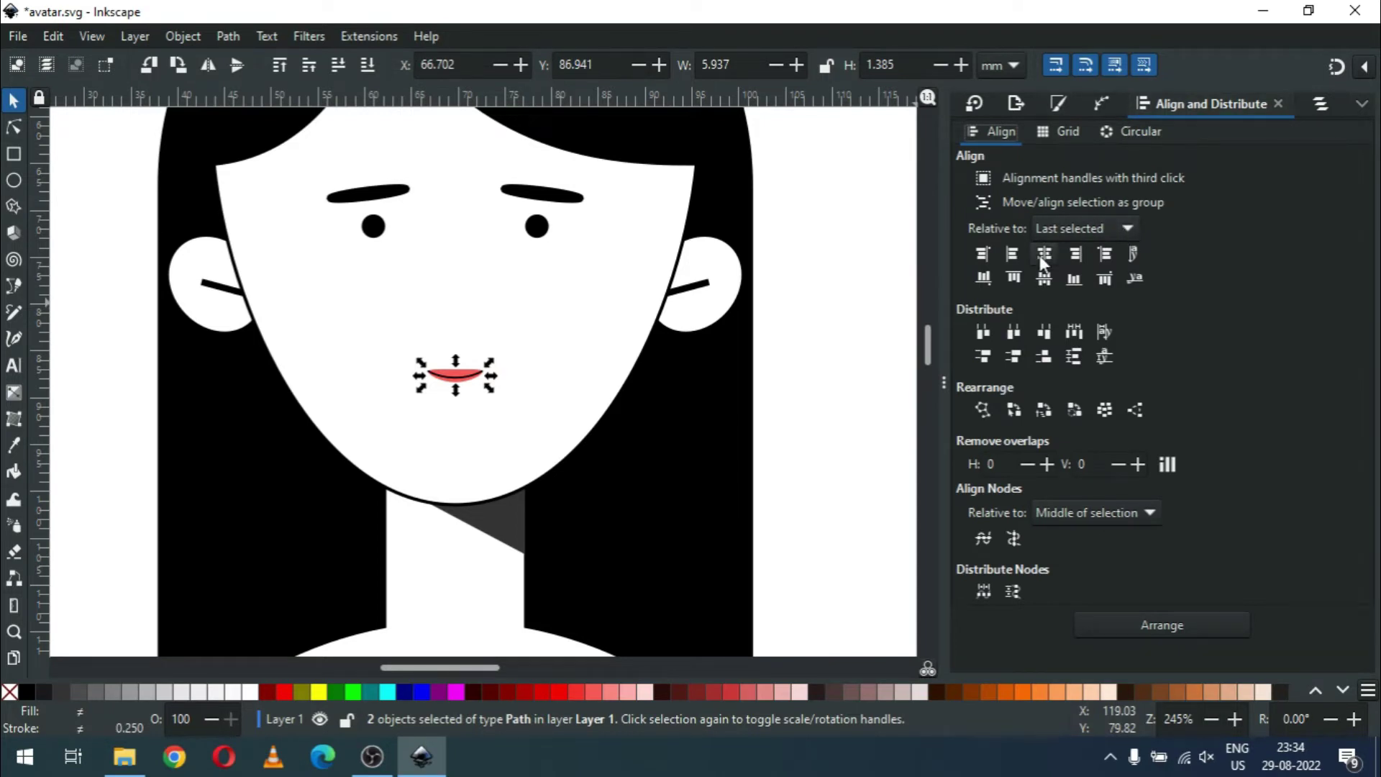
{"action": "left_click", "coordinate": [798, 381]}
{"action": "key", "text": "z"}
{"action": "left_click_drag", "start_coordinate": [397, 350], "coordinate": [512, 410]}
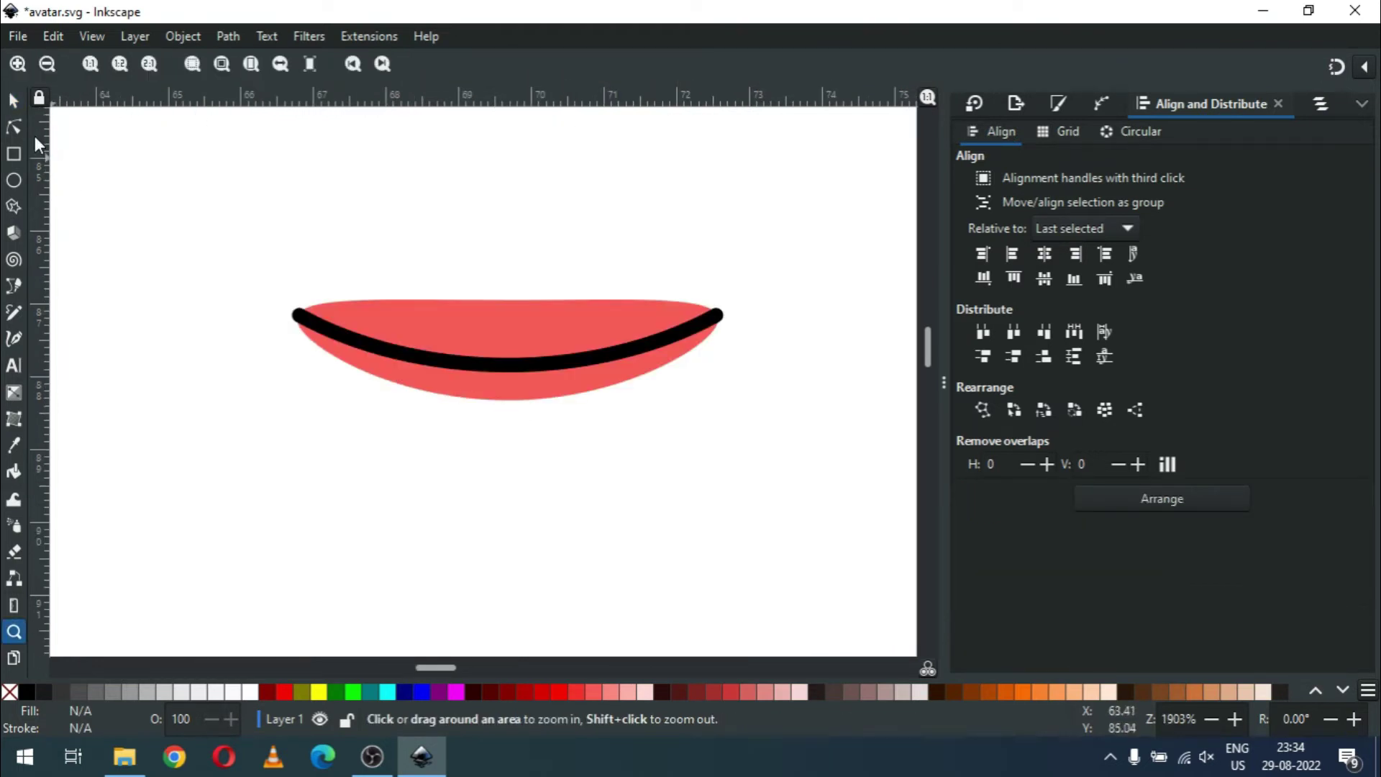
Step: Lower the red lip's bottom node and dip its top-middle node slightly, then zoom out
{"action": "left_click", "coordinate": [15, 128]}
{"action": "left_click", "coordinate": [509, 395]}
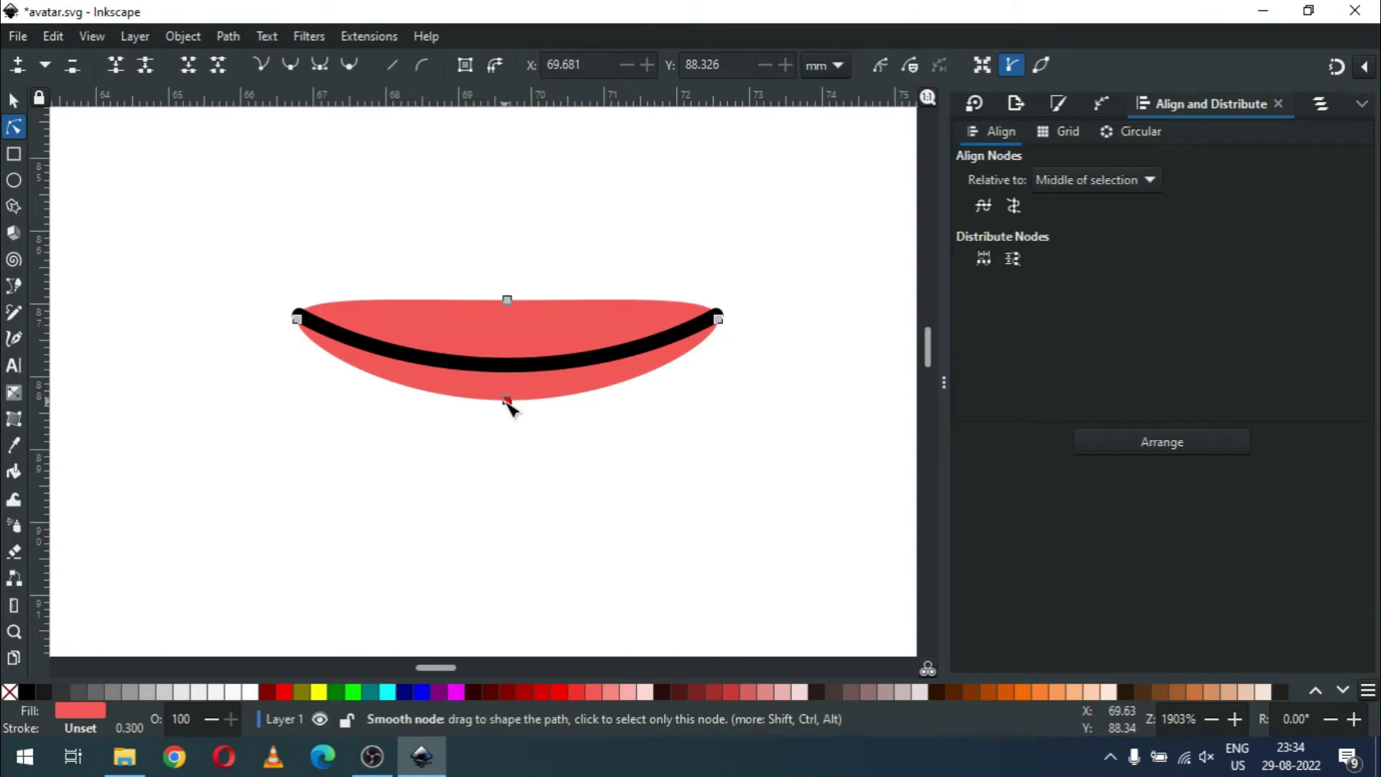
{"action": "left_click_drag", "start_coordinate": [507, 401], "coordinate": [507, 416]}
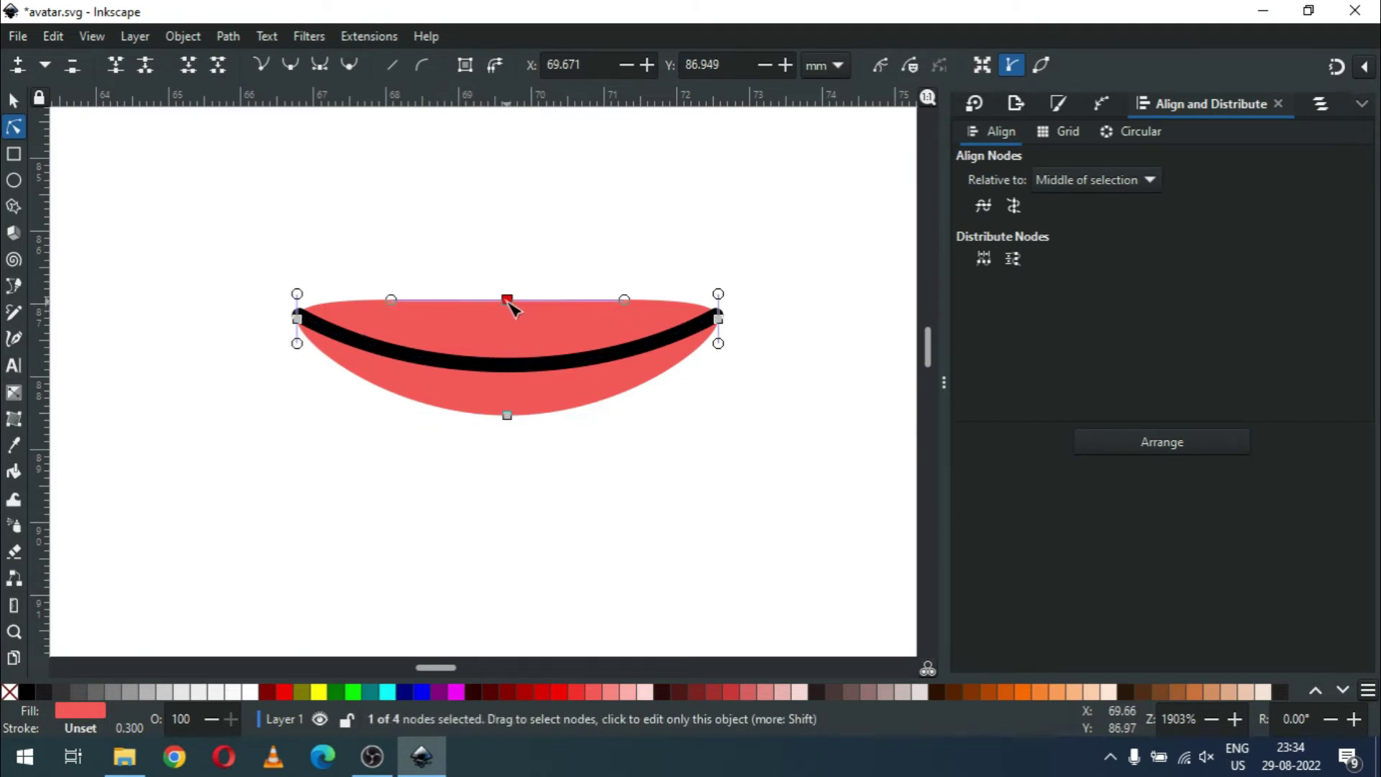
{"action": "left_click_drag", "start_coordinate": [509, 301], "coordinate": [509, 320]}
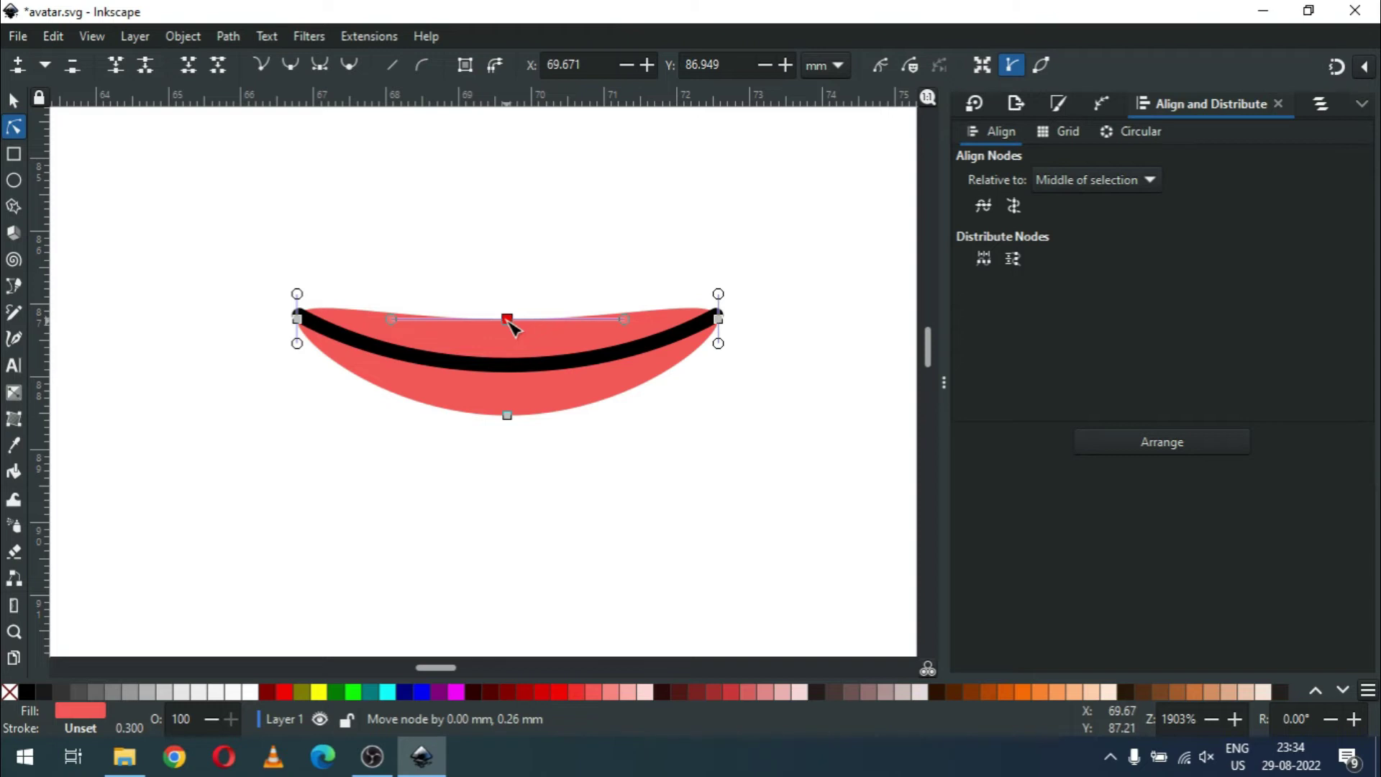
{"action": "left_click", "coordinate": [538, 277]}
{"action": "key", "text": "minus"}
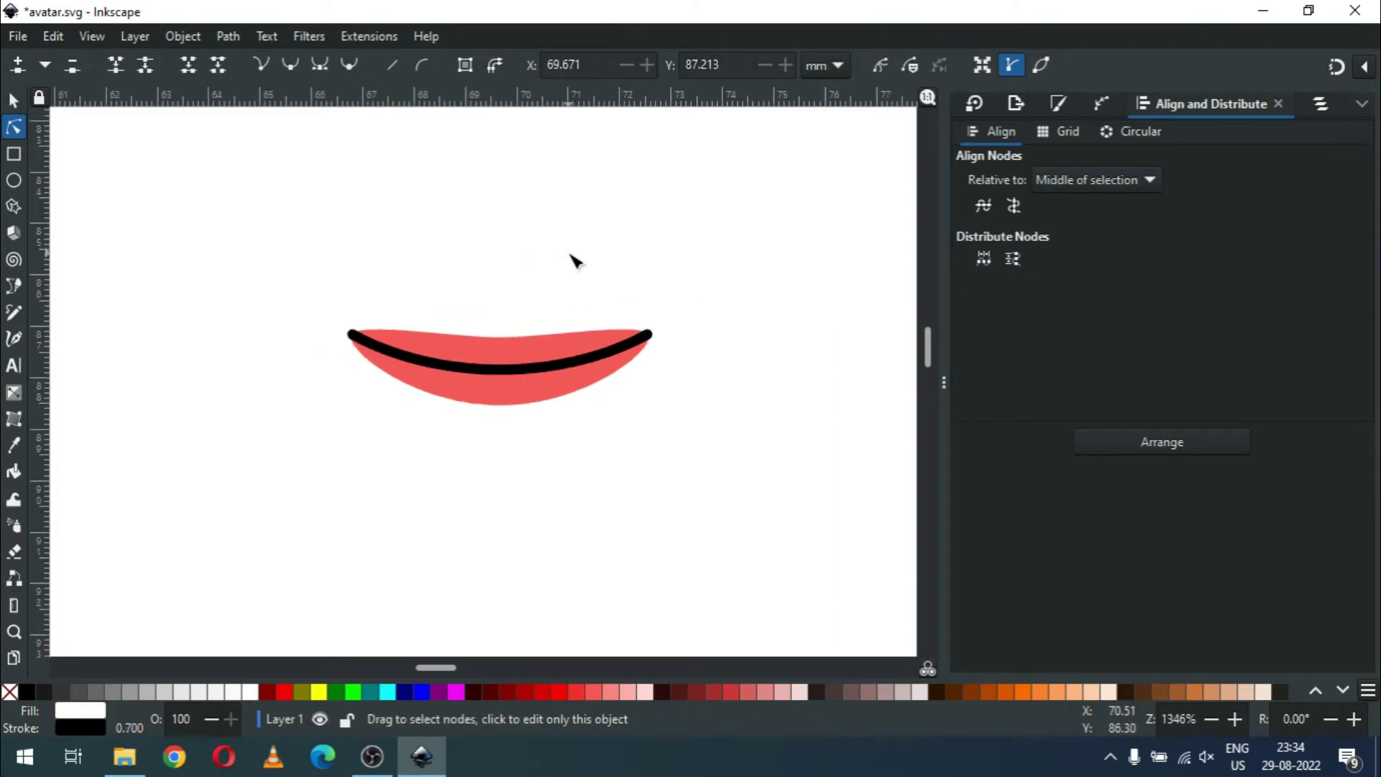
{"action": "key", "text": "minus"}
{"action": "key", "text": "minus"}
{"action": "key", "text": "minus"}
{"action": "key", "text": "minus"}
{"action": "key", "text": "minus"}
{"action": "key", "text": "minus"}
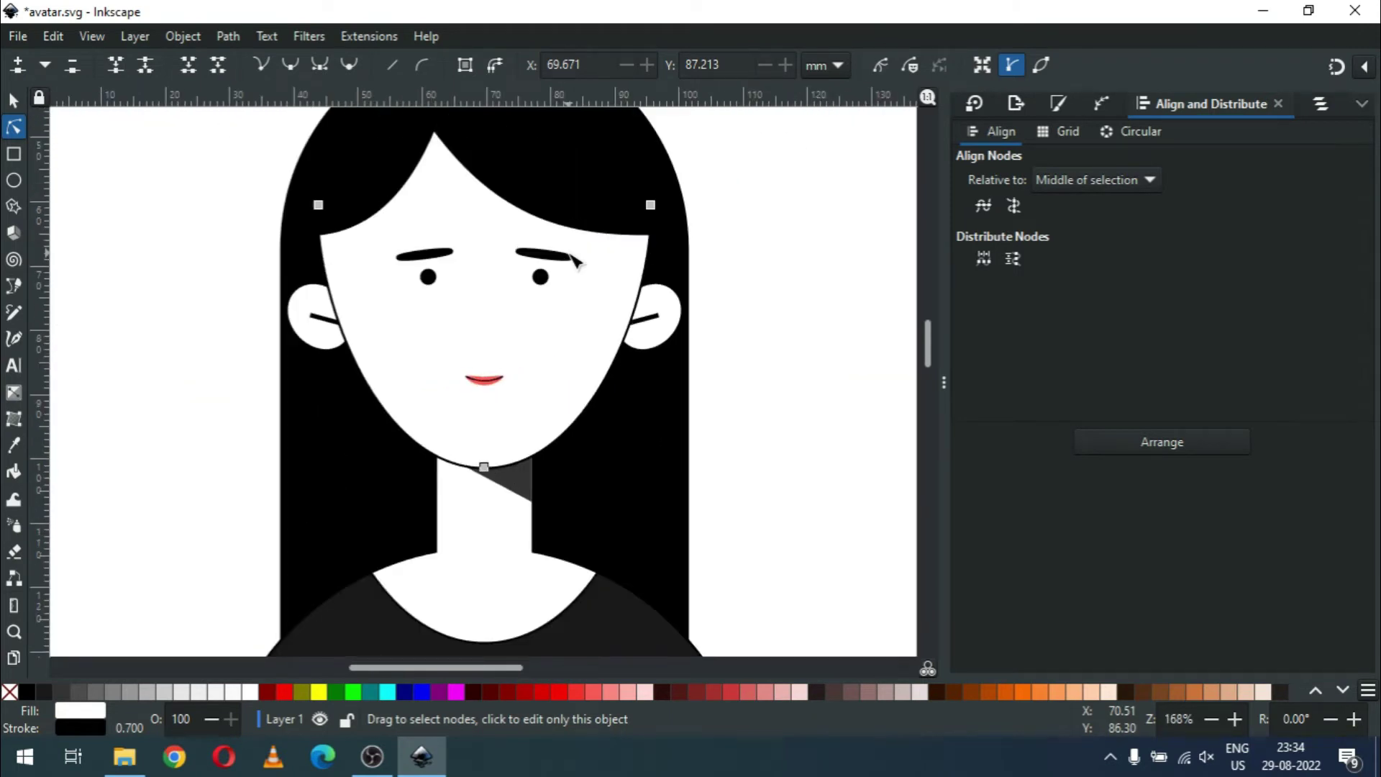
{"action": "key", "text": "minus"}
Step: Deselect everything and save the woman avatar drawing
{"action": "left_click", "coordinate": [13, 101]}
{"action": "left_click", "coordinate": [196, 279]}
{"action": "key", "text": "ctrl+s"}
{"action": "key", "text": "minus"}
{"action": "key", "text": "minus"}
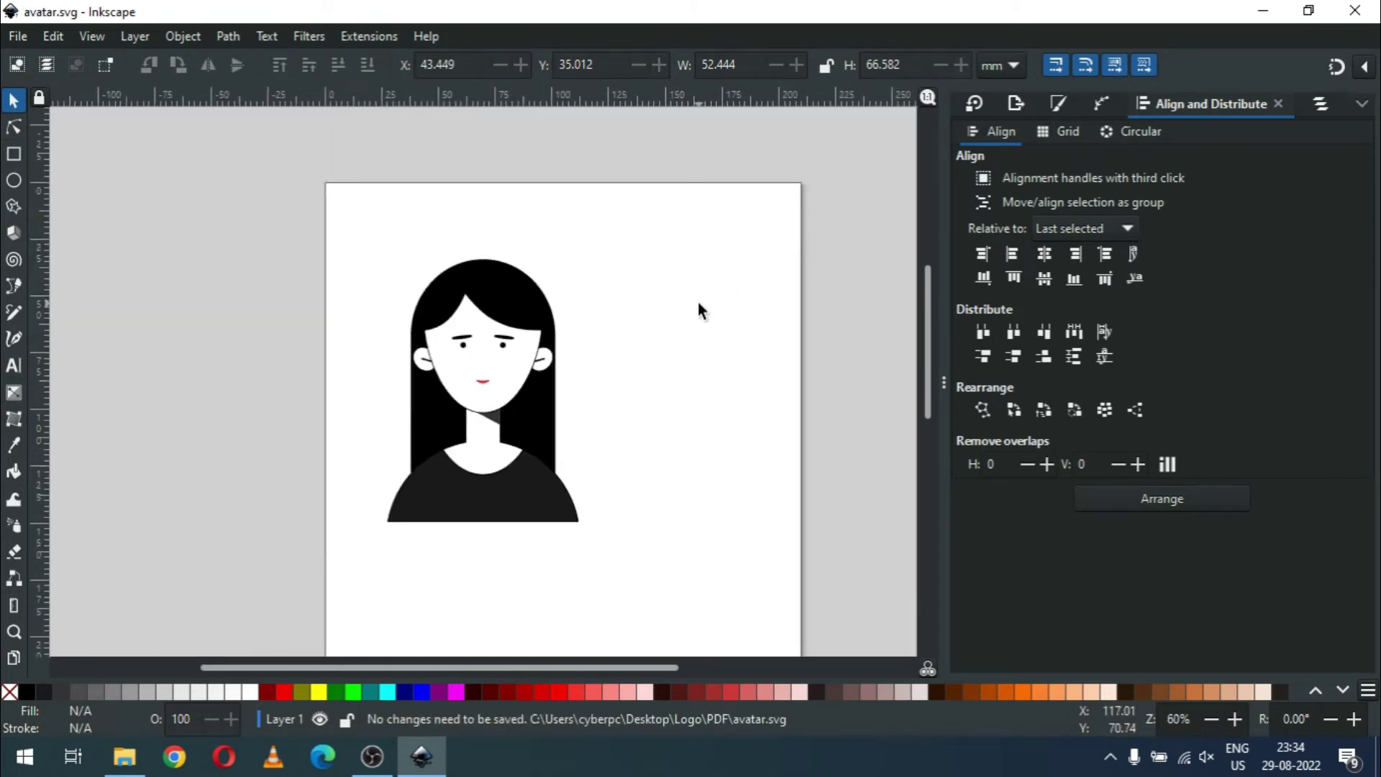
{"action": "key", "text": "minus"}
{"action": "key", "text": "plus"}
{"action": "key", "text": "plus"}
{"action": "key", "text": "plus"}
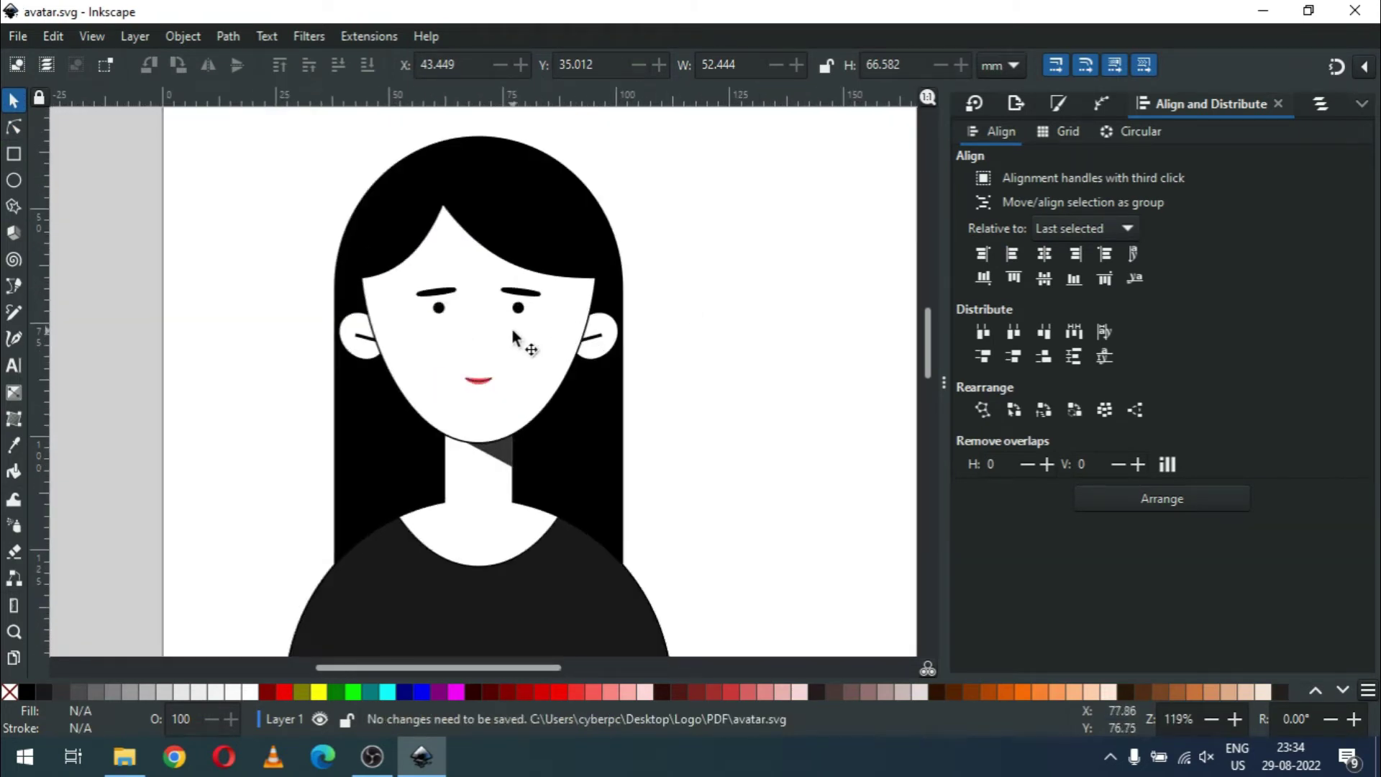
{"action": "key", "text": "plus"}
Step: Enlarge the red lips and smile line, then save again
{"action": "mouse_move", "coordinate": [215, 368]}
{"action": "left_mouse_down"}
{"action": "mouse_move", "coordinate": [521, 420]}
{"action": "mouse_move", "coordinate": [519, 401]}
{"action": "left_mouse_up"}
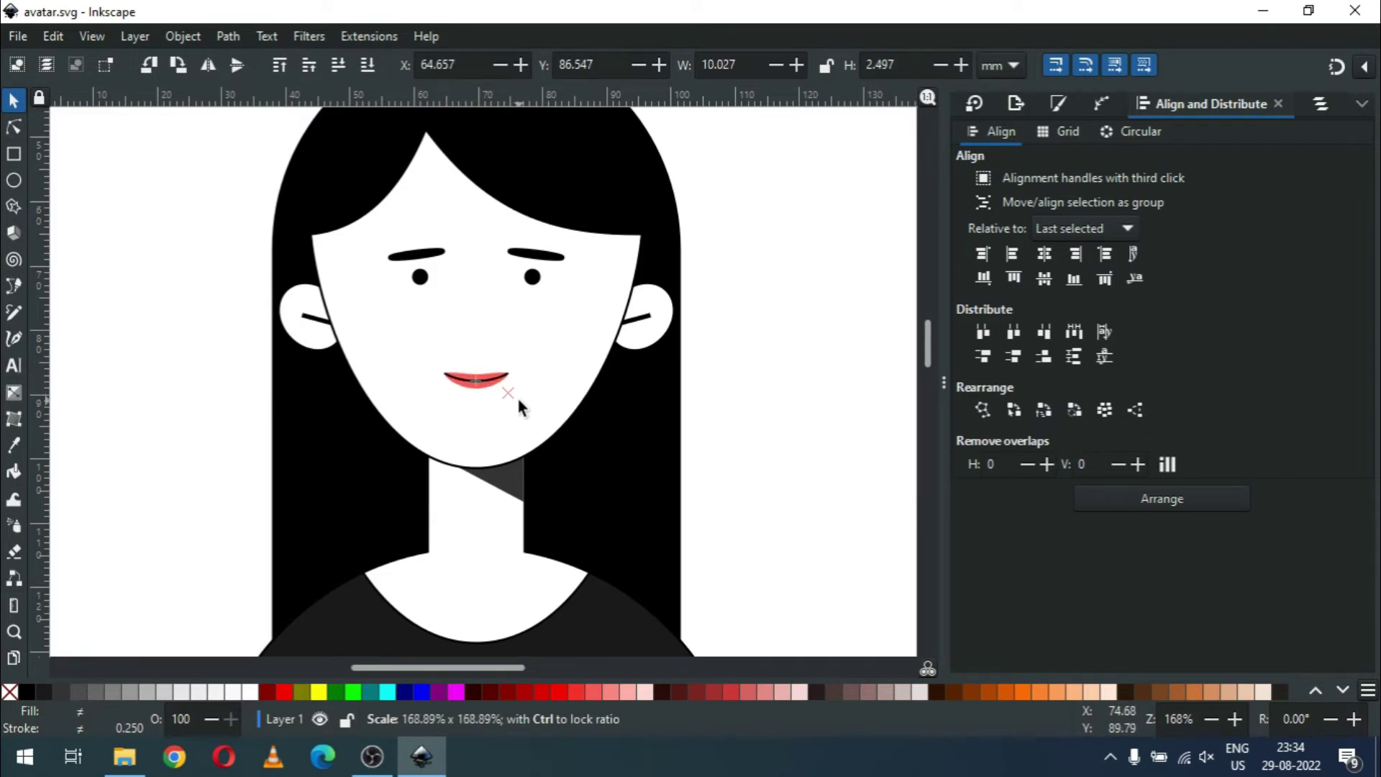
{"action": "left_click_drag", "start_coordinate": [519, 402], "coordinate": [525, 400]}
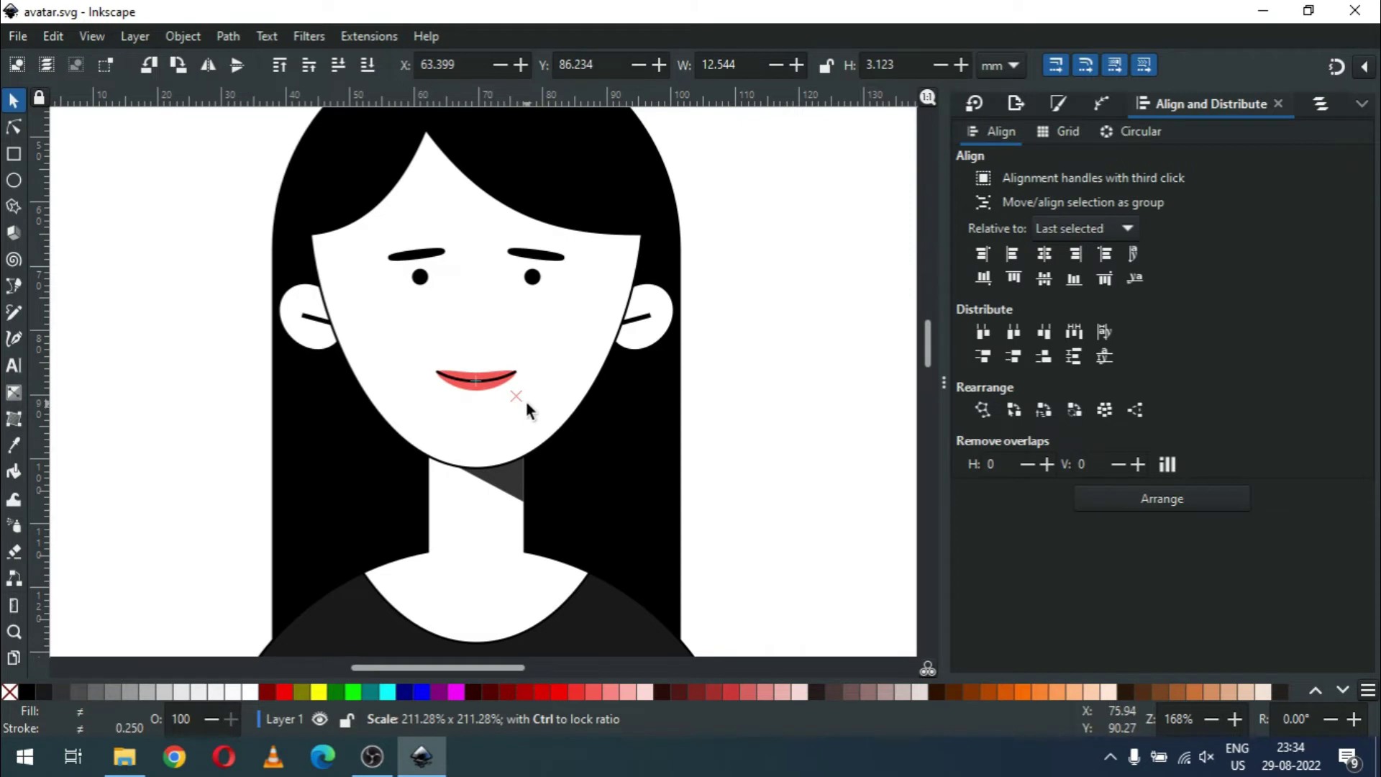
{"action": "left_click", "coordinate": [723, 430]}
{"action": "key", "text": "ctrl+s"}
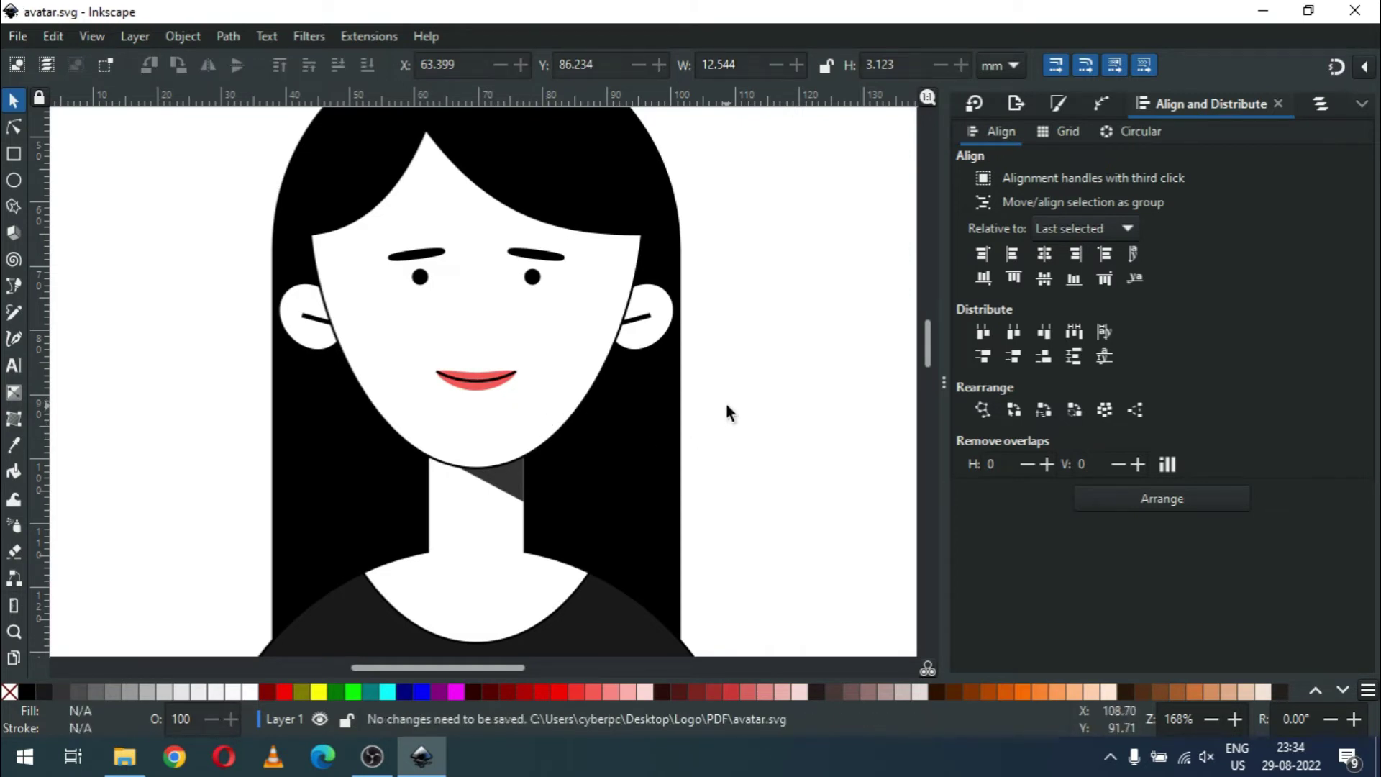
{"action": "key", "text": "minus"}
{"action": "key", "text": "minus"}
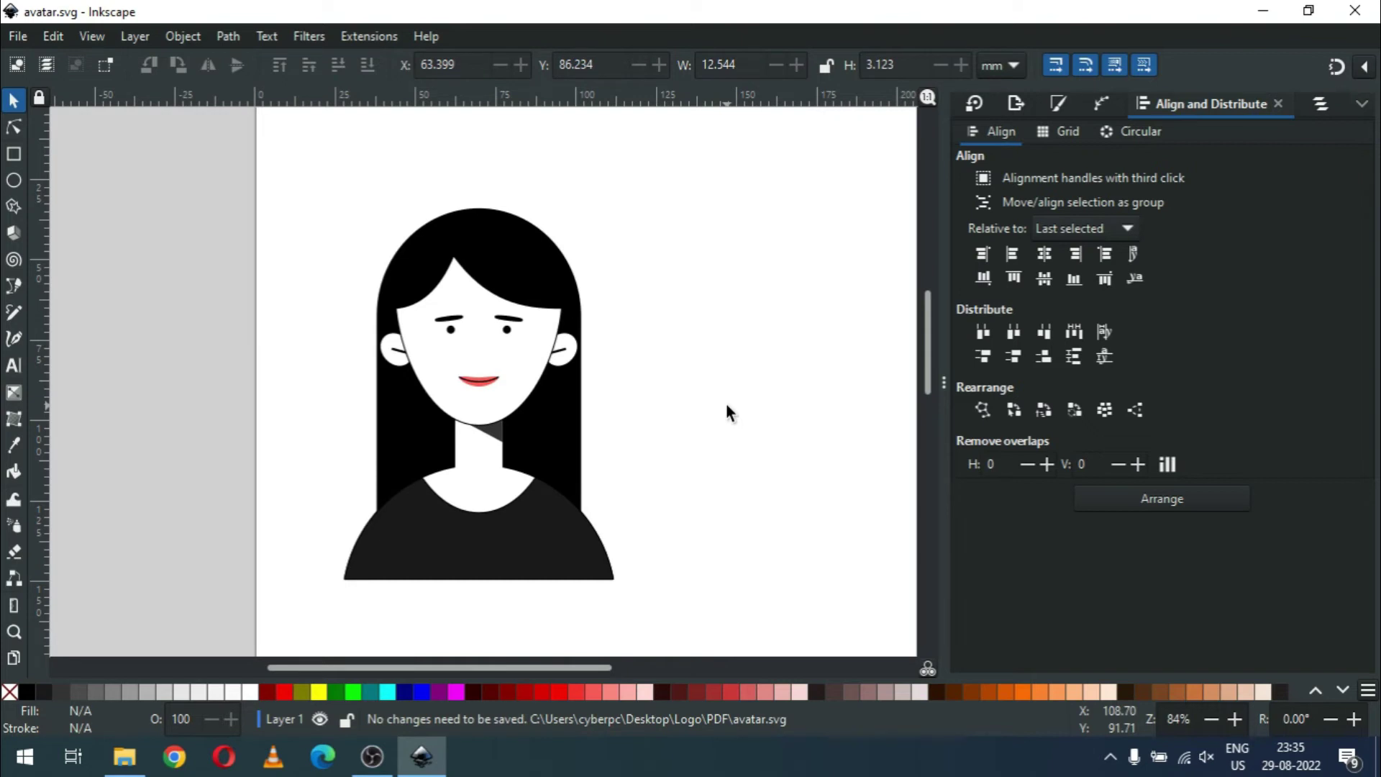
Step: Scale the whole woman avatar down to about 43% and save the drawing
{"action": "key", "text": "minus"}
{"action": "key", "text": "minus"}
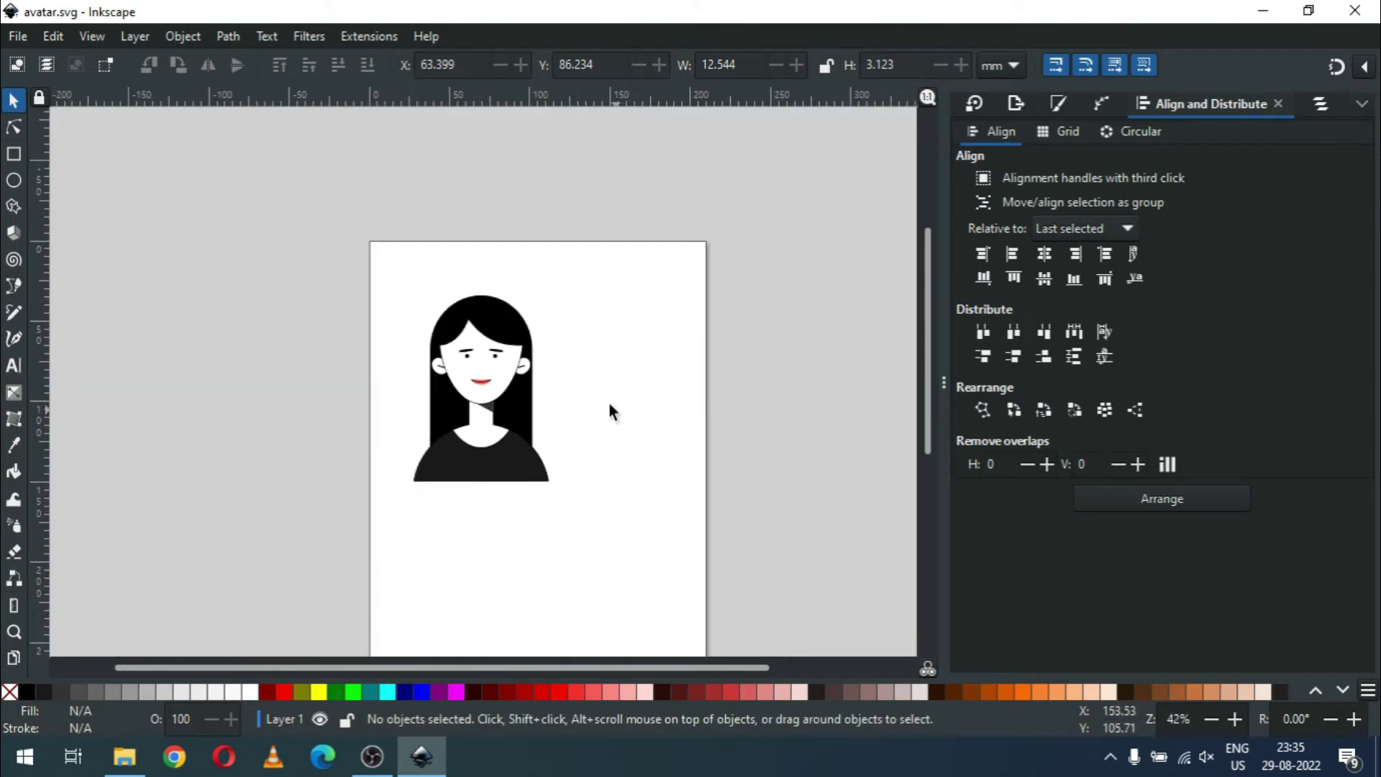
{"action": "key", "text": "ctrl+s"}
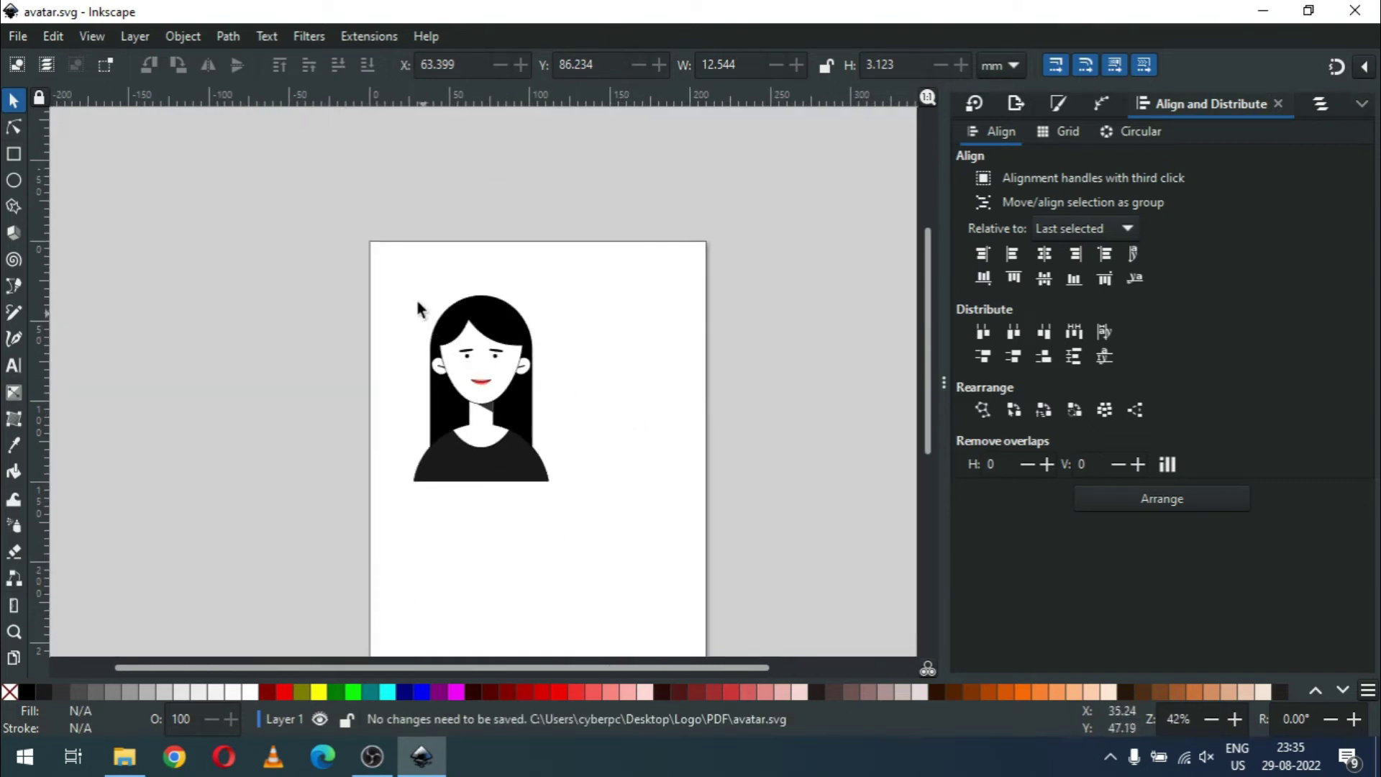
{"action": "left_click_drag", "start_coordinate": [408, 313], "coordinate": [580, 500]}
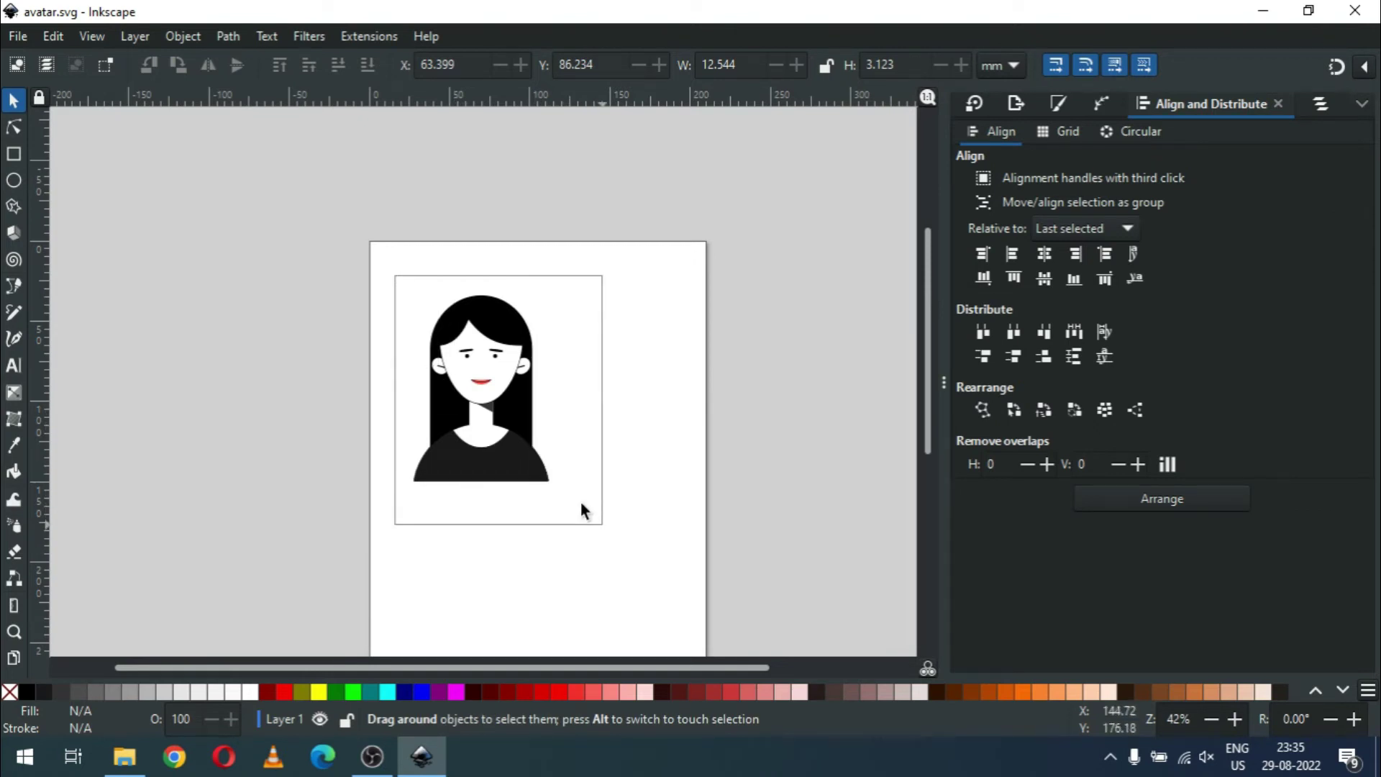
{"action": "left_click_drag", "start_coordinate": [556, 491], "coordinate": [442, 356]}
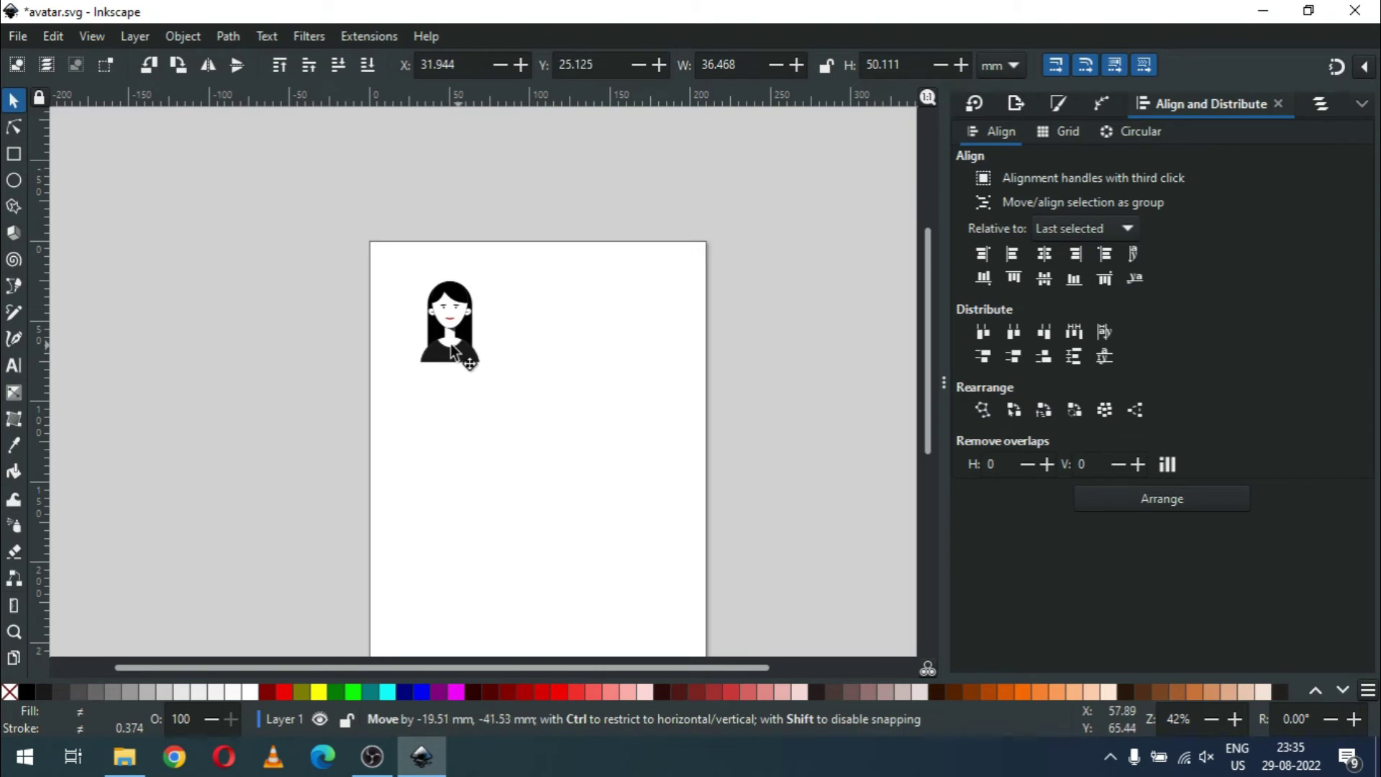
{"action": "key", "text": "z"}
{"action": "left_click_drag", "start_coordinate": [370, 270], "coordinate": [509, 388]}
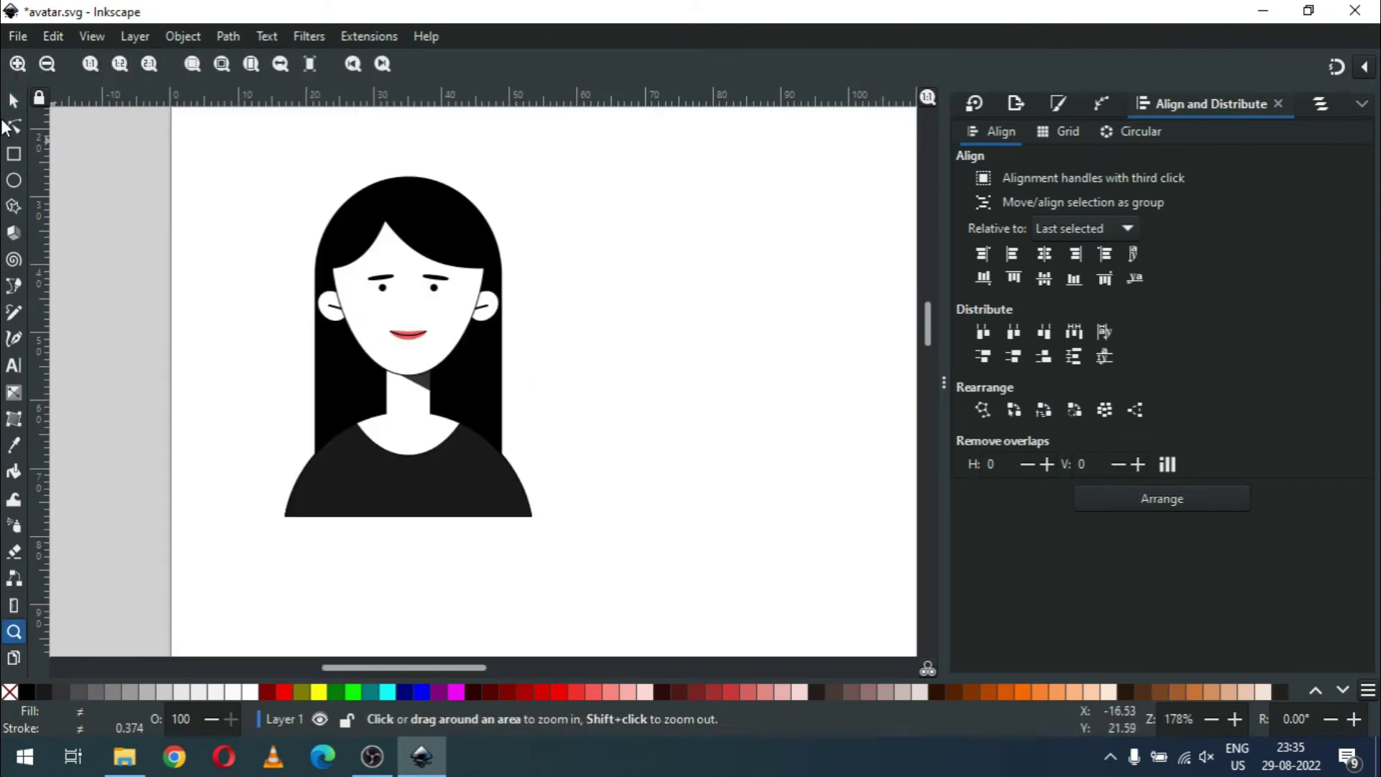
{"action": "left_click", "coordinate": [13, 101]}
{"action": "left_click", "coordinate": [569, 345]}
{"action": "key", "text": "ctrl+s"}
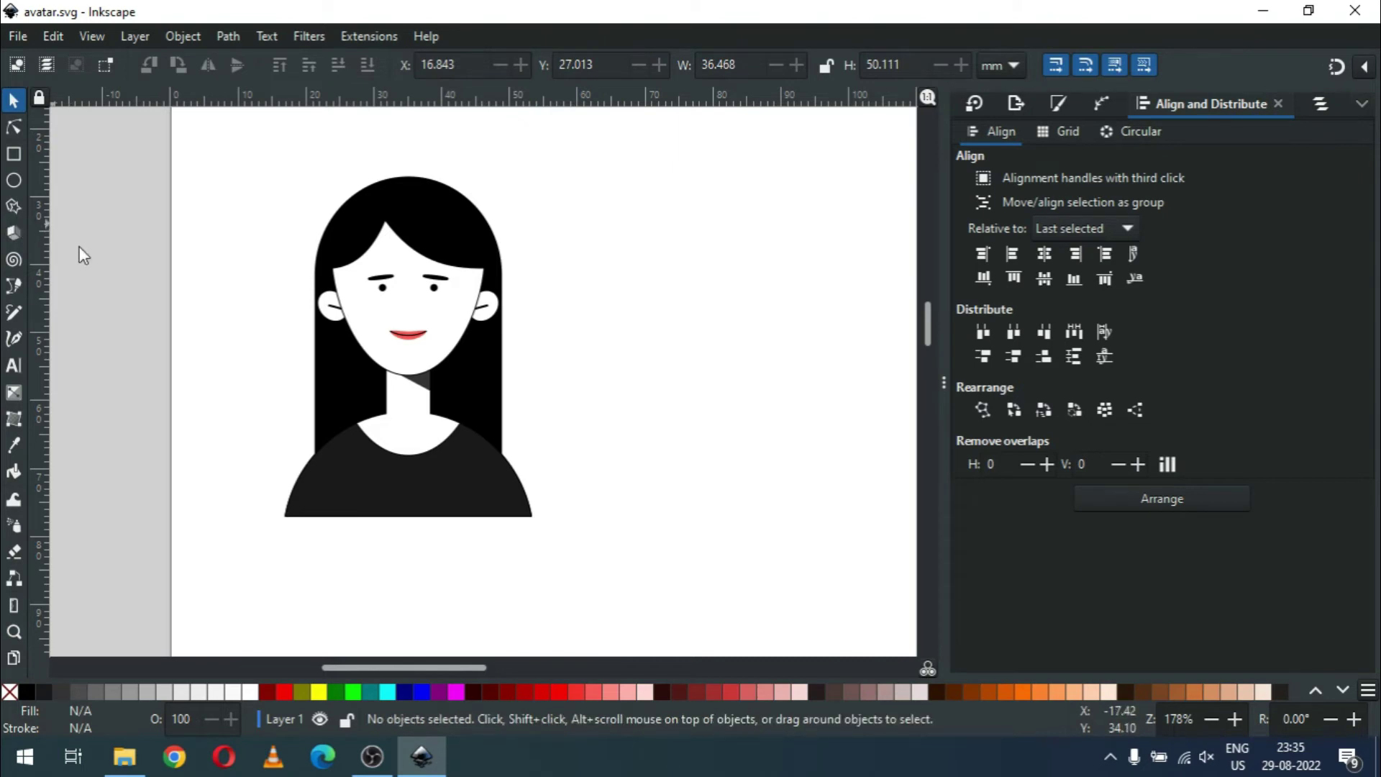
Step: Colour the face and neck pink, then shift the hue to a warm peach skin tone
{"action": "left_click", "coordinate": [427, 359]}
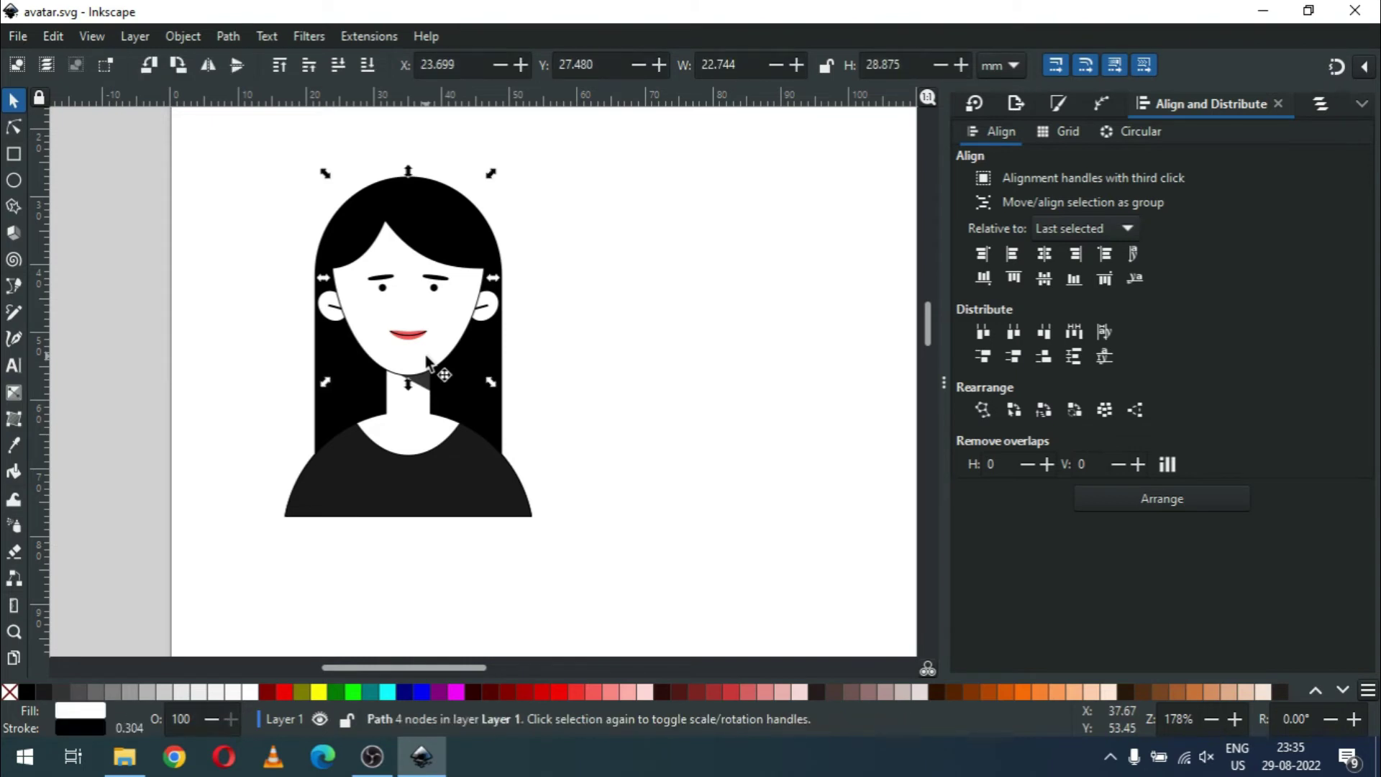
{"action": "left_click", "coordinate": [411, 433], "text": "shift"}
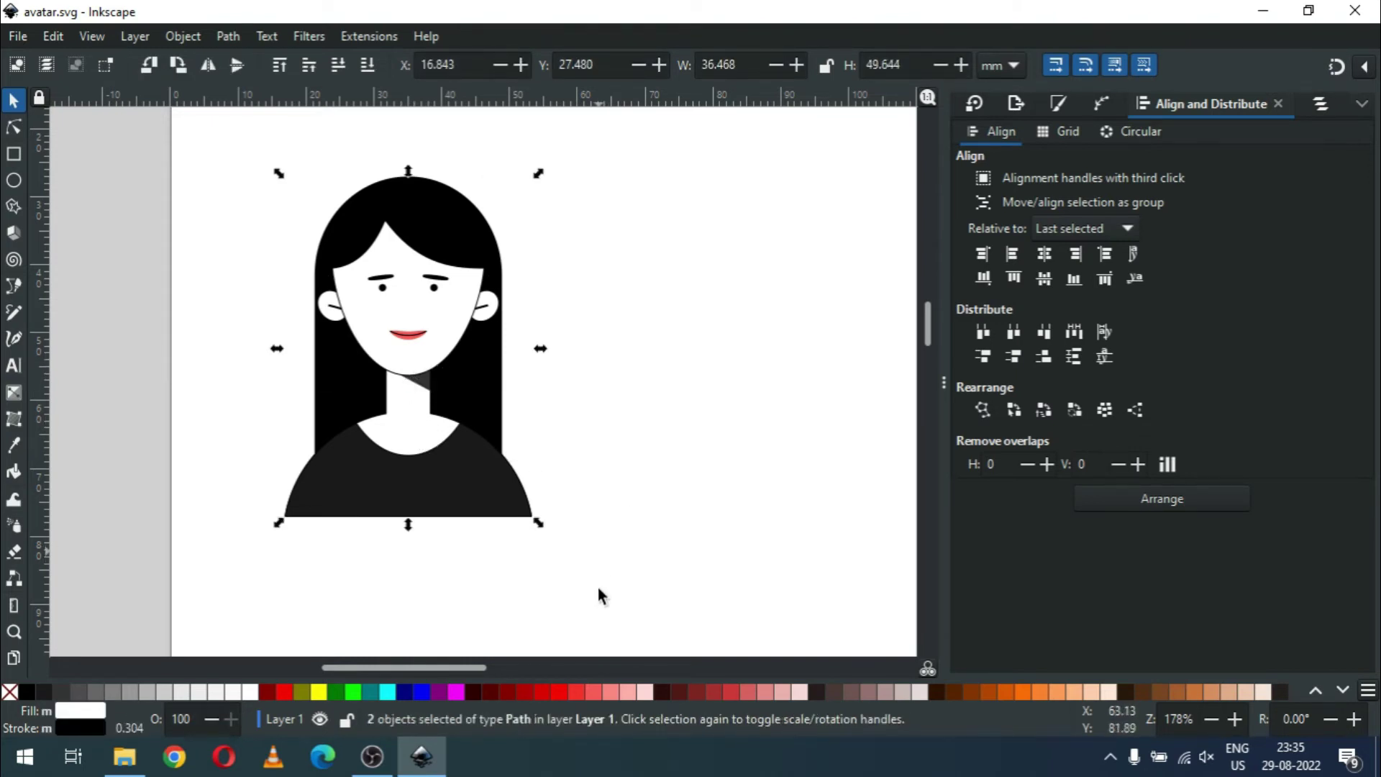
{"action": "left_click", "coordinate": [625, 689]}
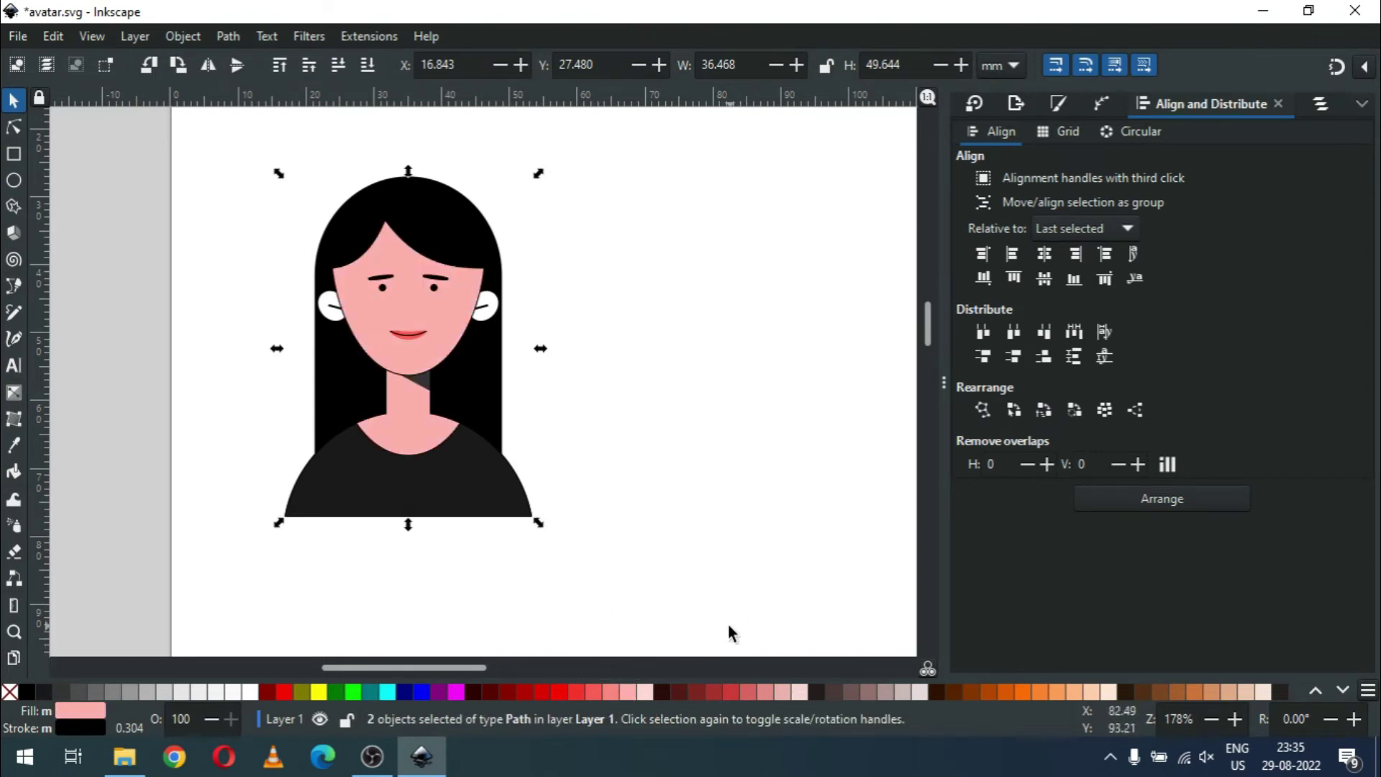
{"action": "left_click", "coordinate": [1056, 103]}
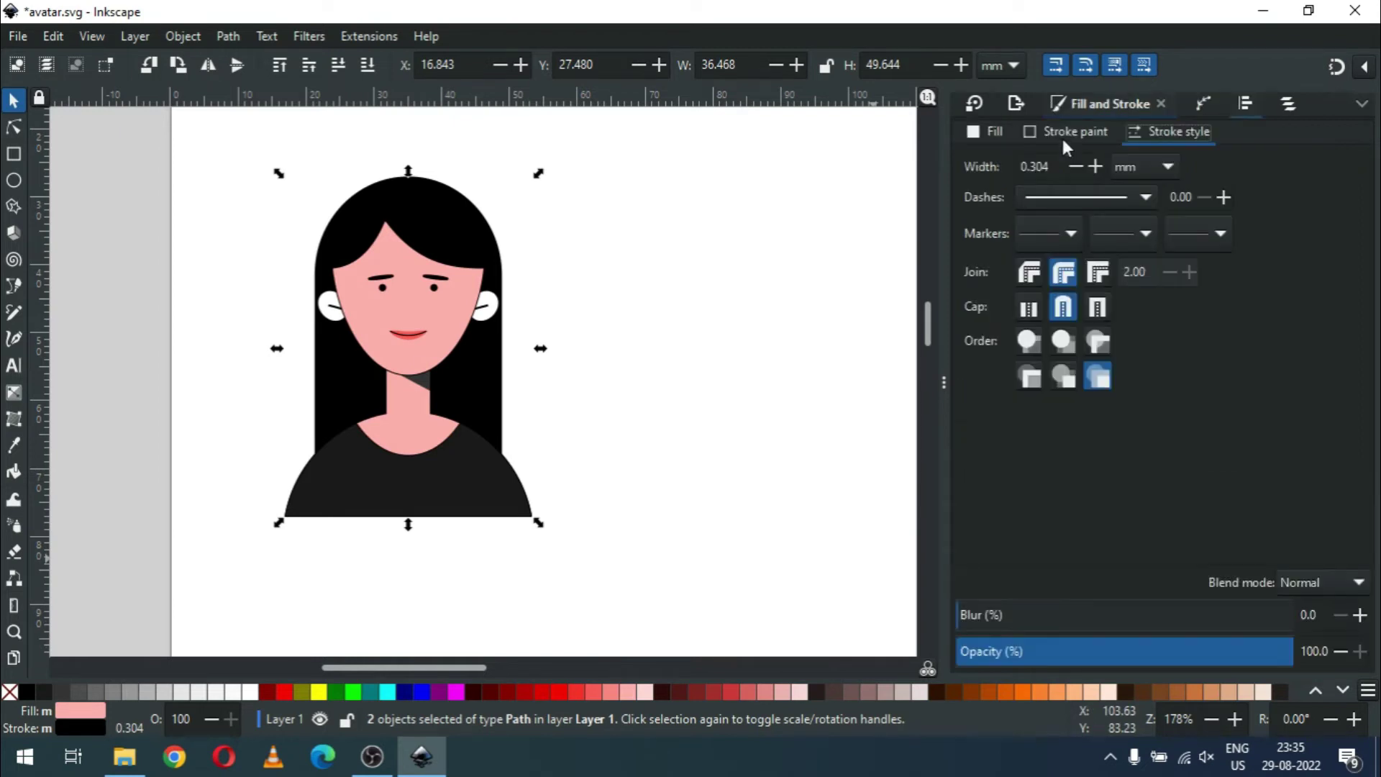
{"action": "left_click", "coordinate": [1000, 134]}
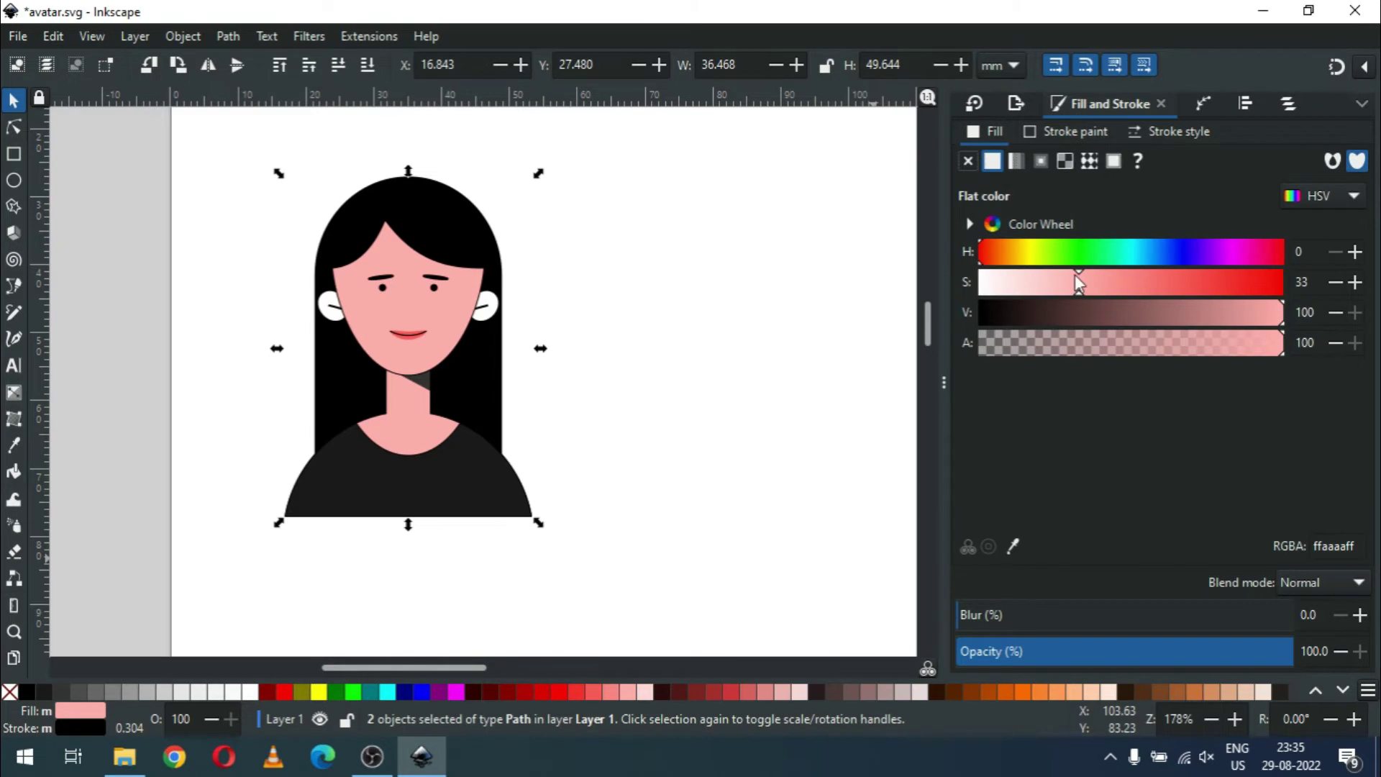
{"action": "left_click", "coordinate": [988, 254]}
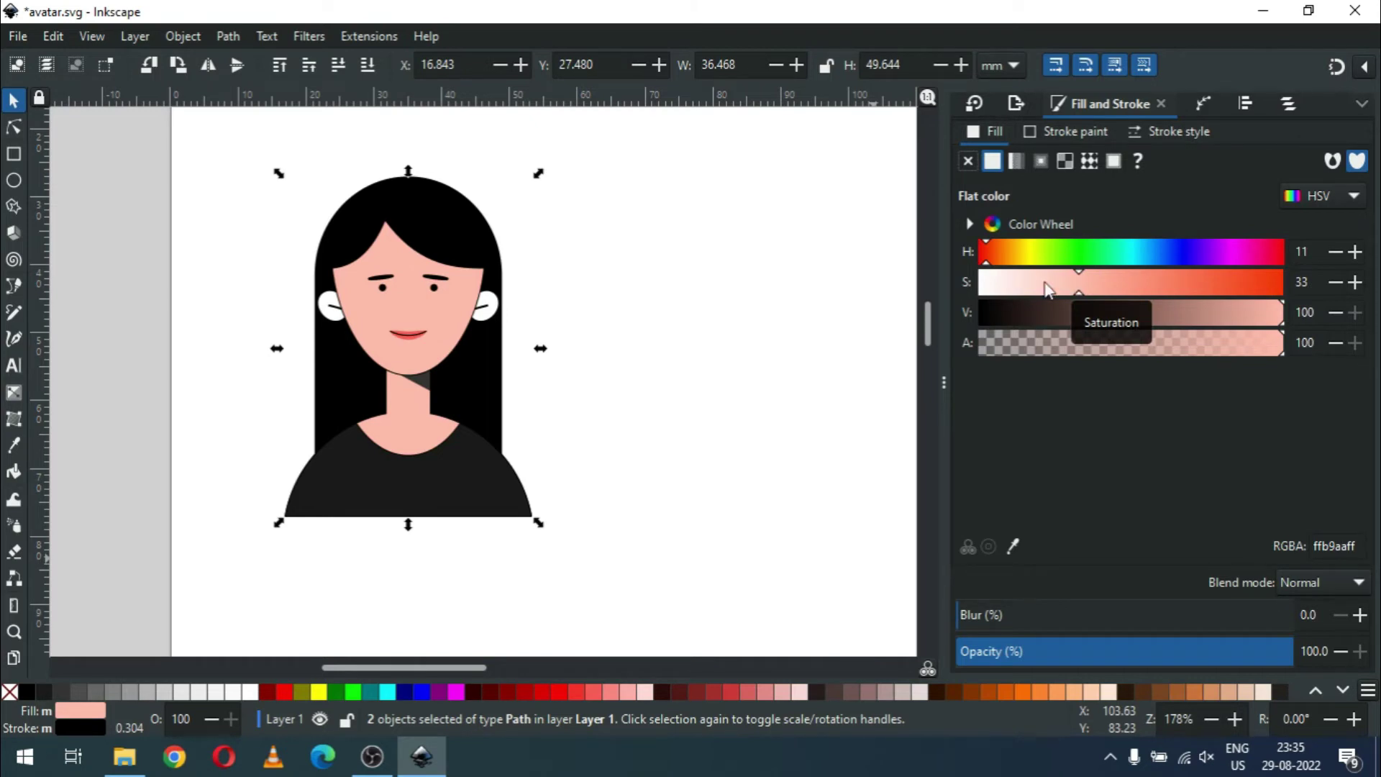
Step: Copy the face's skin colour code onto both ears' fill and save the drawing
{"action": "left_click", "coordinate": [630, 357]}
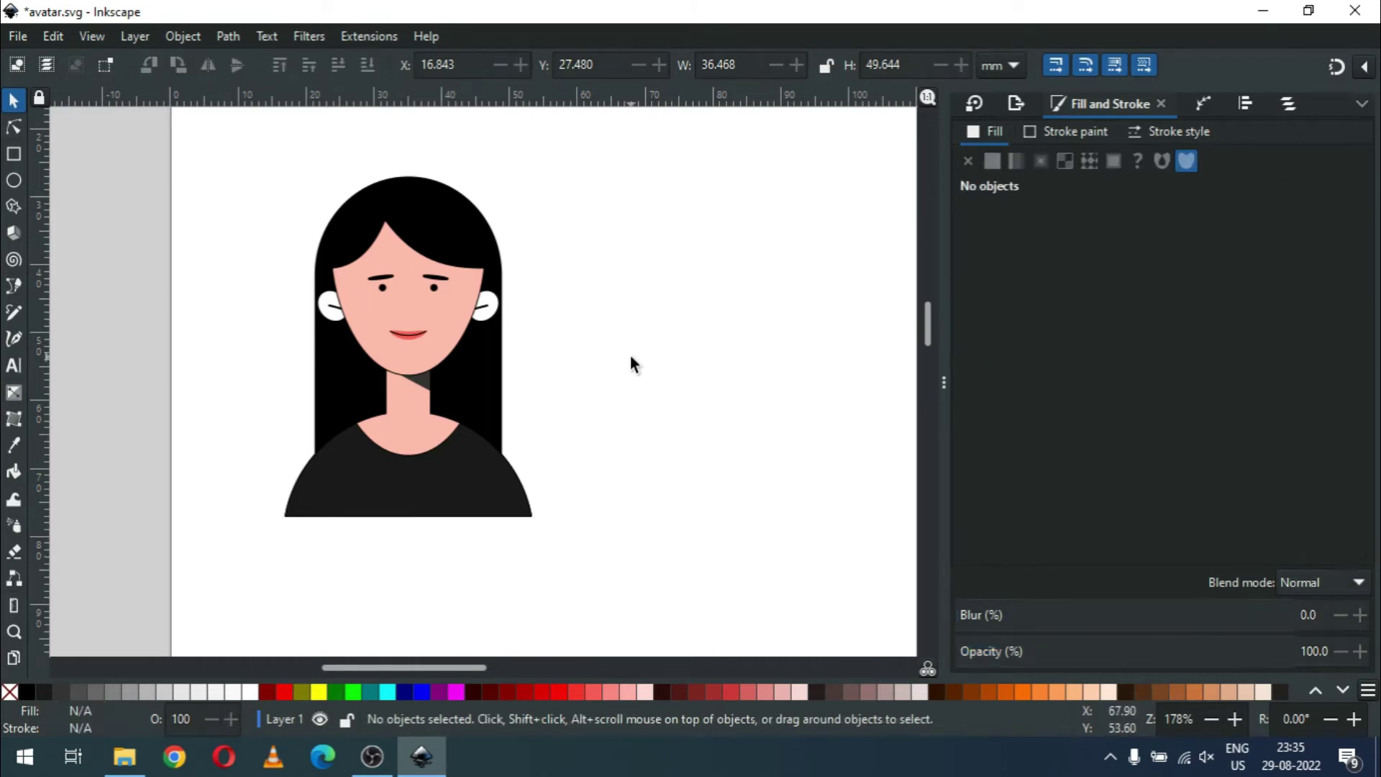
{"action": "left_click", "coordinate": [485, 323]}
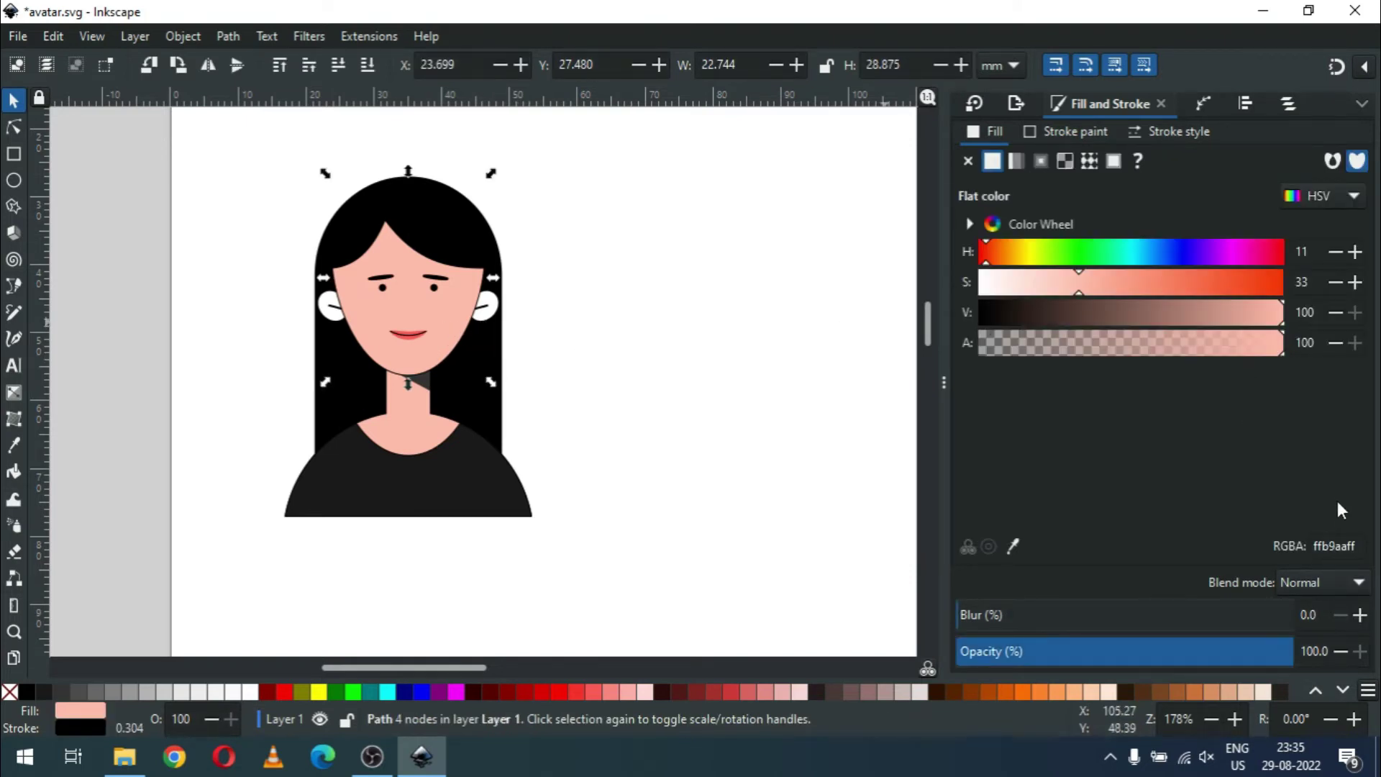
{"action": "left_click_drag", "start_coordinate": [1352, 546], "coordinate": [1275, 548]}
{"action": "key", "text": "ctrl+c"}
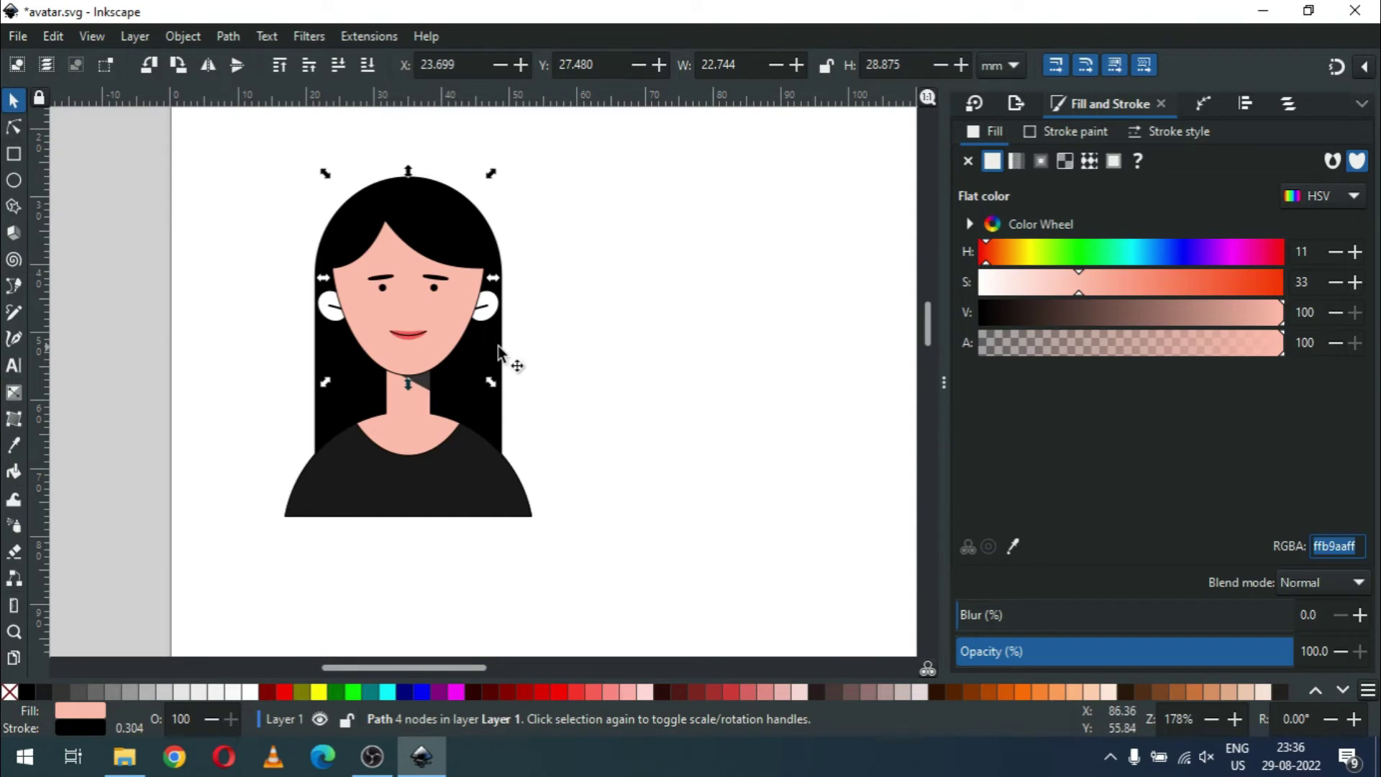
{"action": "left_click", "coordinate": [331, 309]}
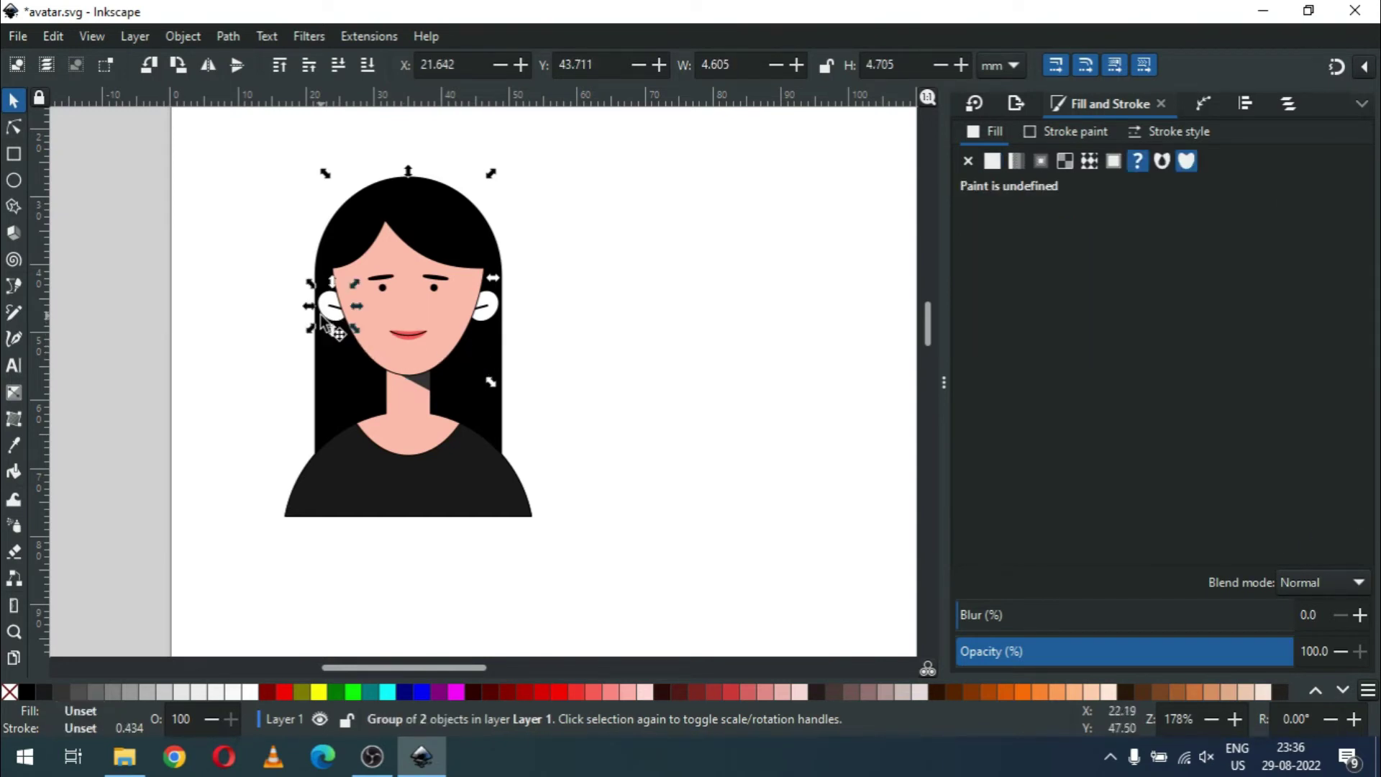
{"action": "left_click", "coordinate": [493, 318], "text": "shift"}
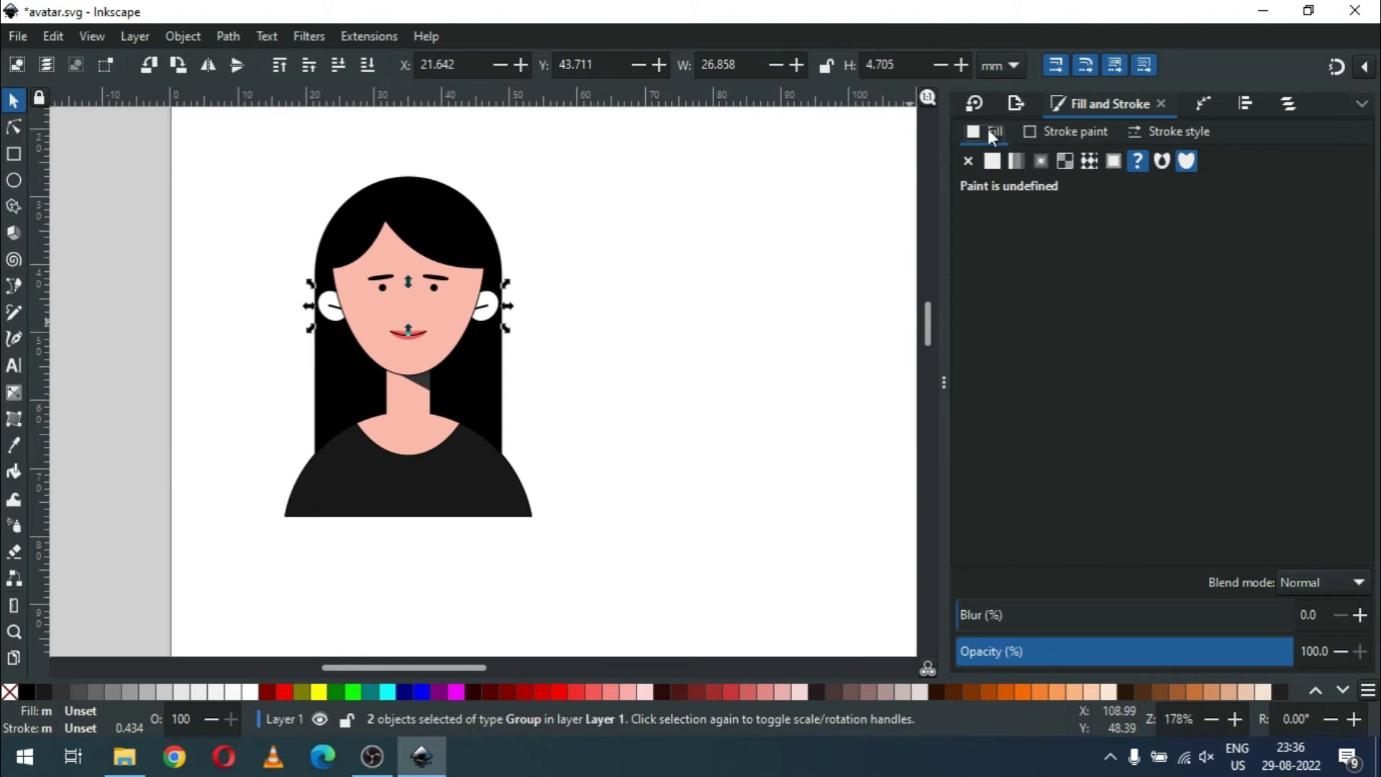
{"action": "left_click", "coordinate": [992, 163]}
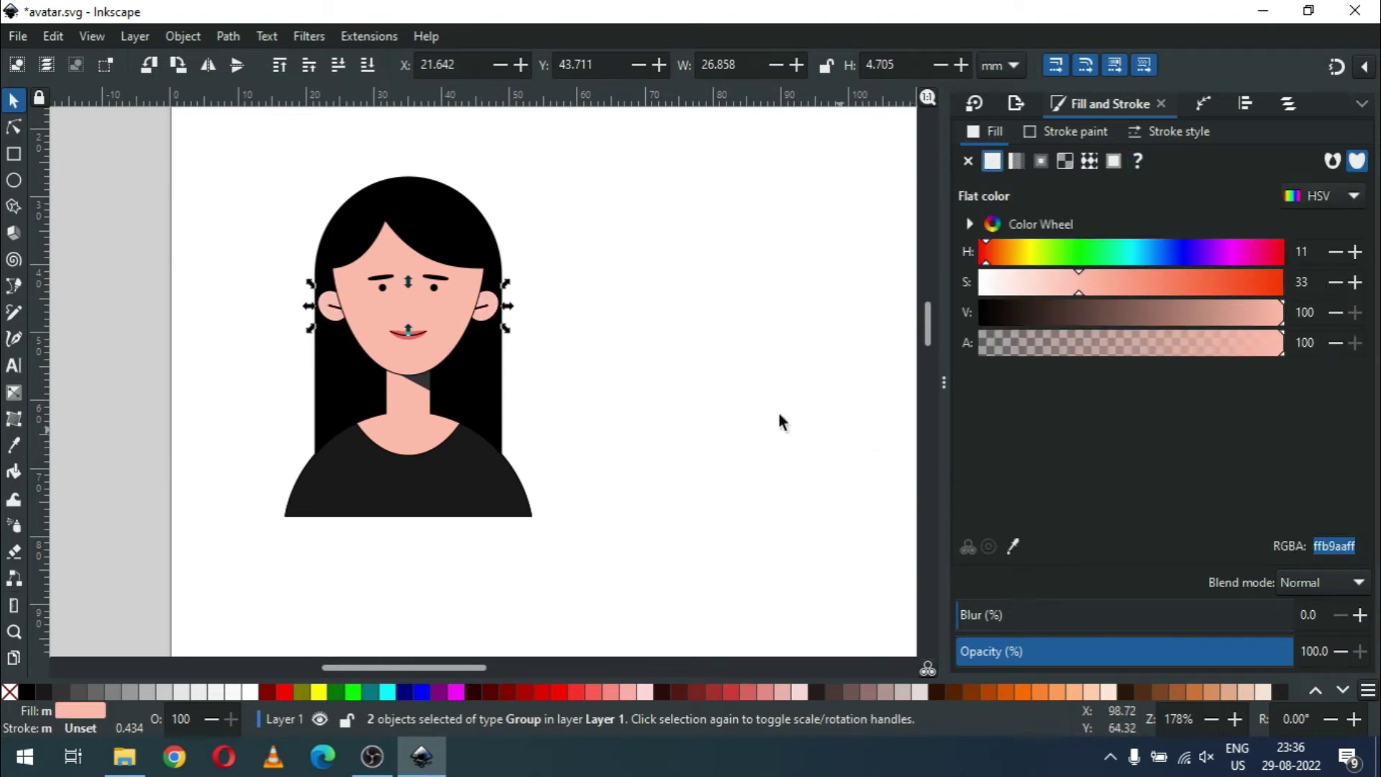
{"action": "left_click", "coordinate": [641, 392]}
{"action": "key", "text": "ctrl+s"}
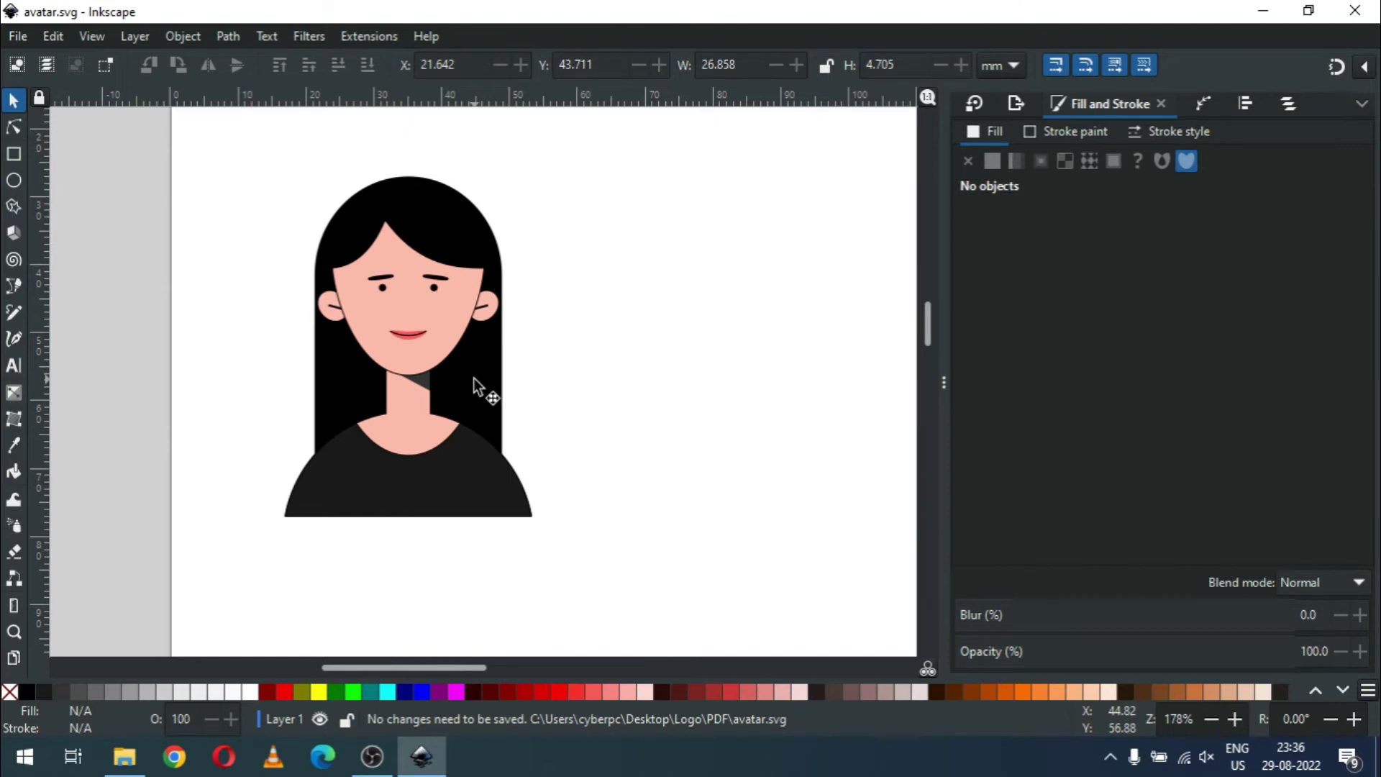
{"action": "left_click", "coordinate": [447, 389]}
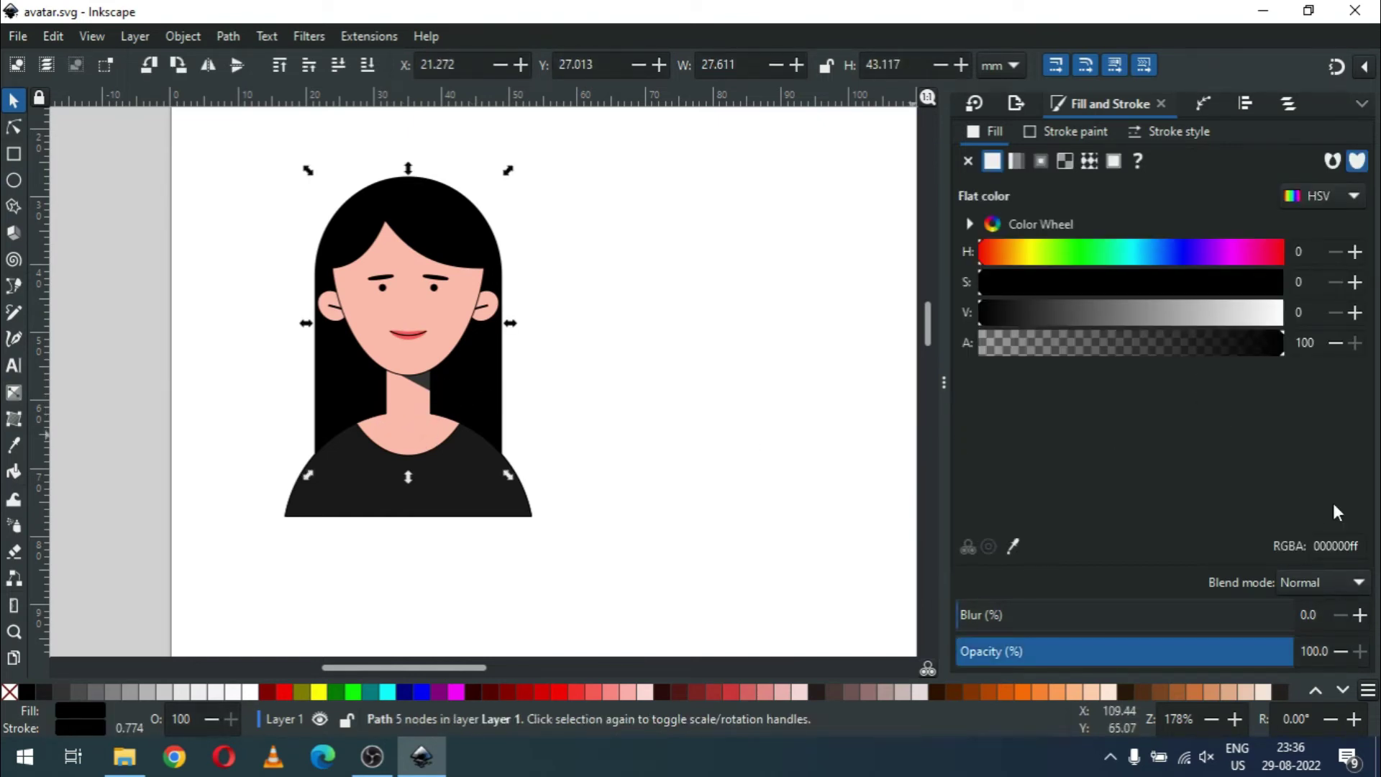
Step: Make the long hair fill dark brown and remove its outline
{"action": "triple_click", "coordinate": [1353, 548]}
{"action": "key", "text": "ctrl+v"}
{"action": "key", "text": "Return"}
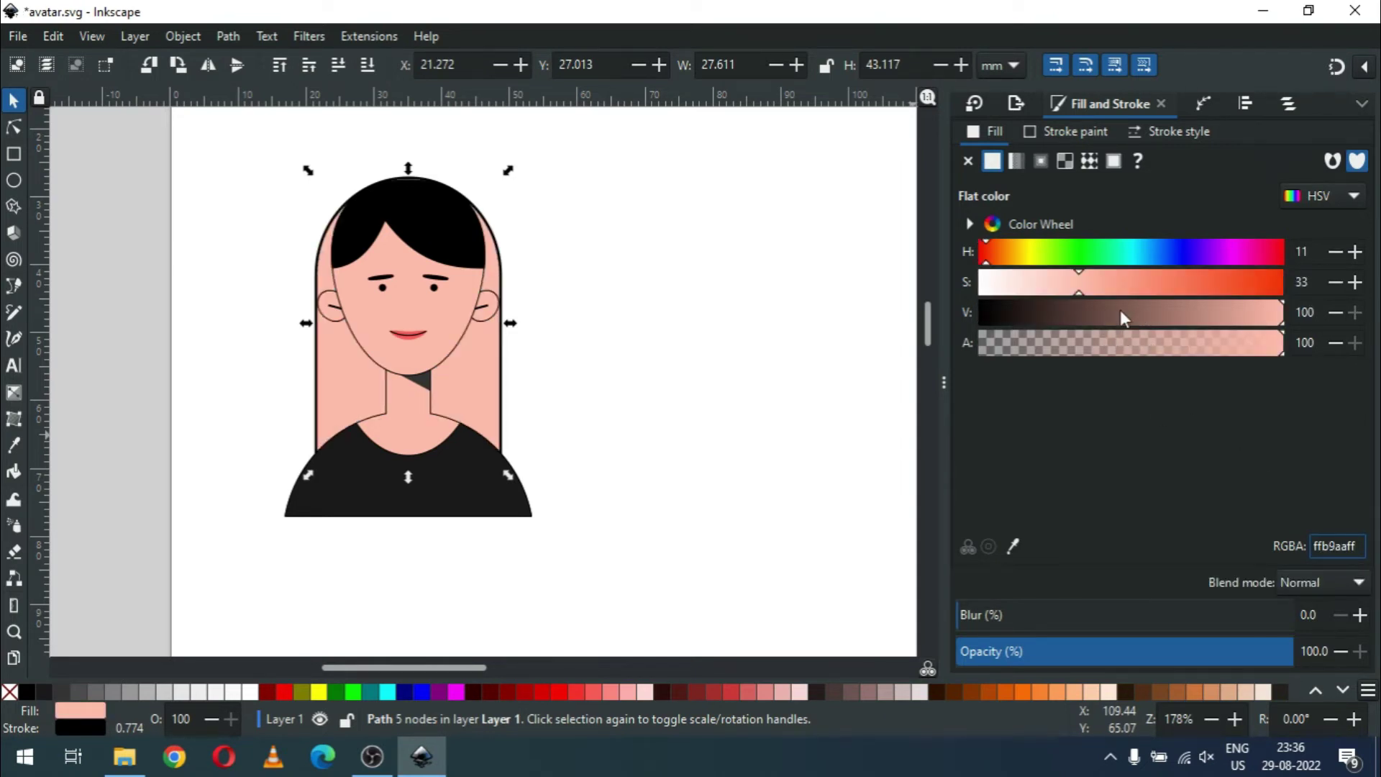
{"action": "left_click_drag", "start_coordinate": [1155, 314], "coordinate": [1001, 323]}
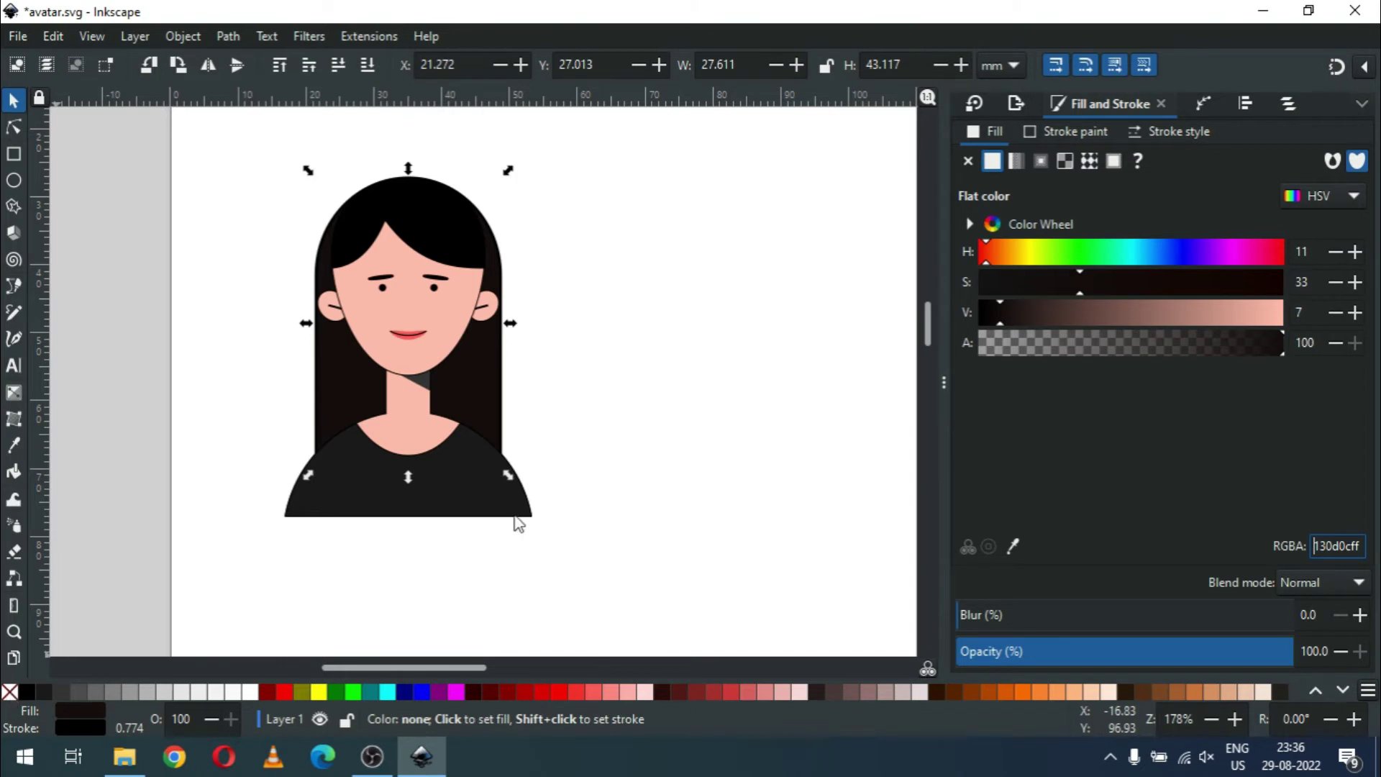
{"action": "left_click", "coordinate": [1076, 131]}
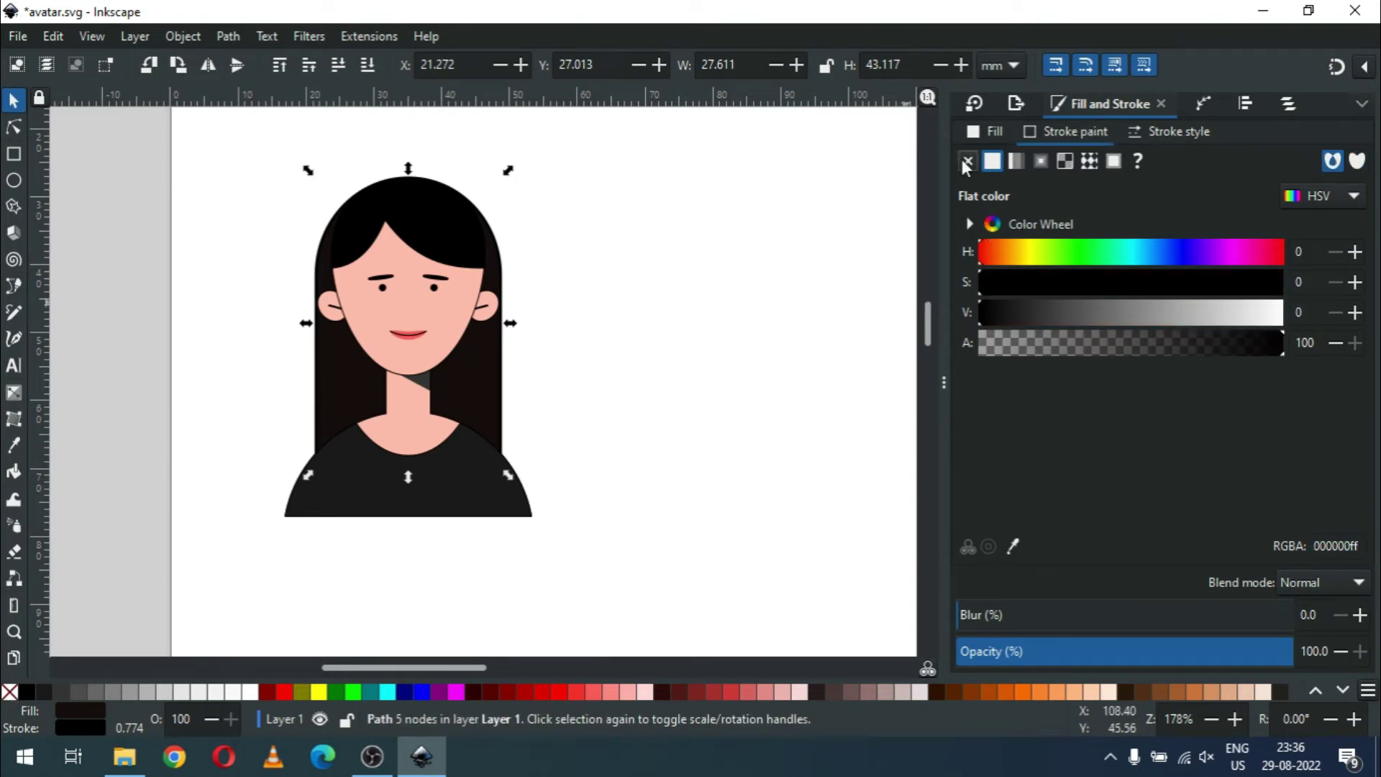
{"action": "left_click", "coordinate": [966, 161]}
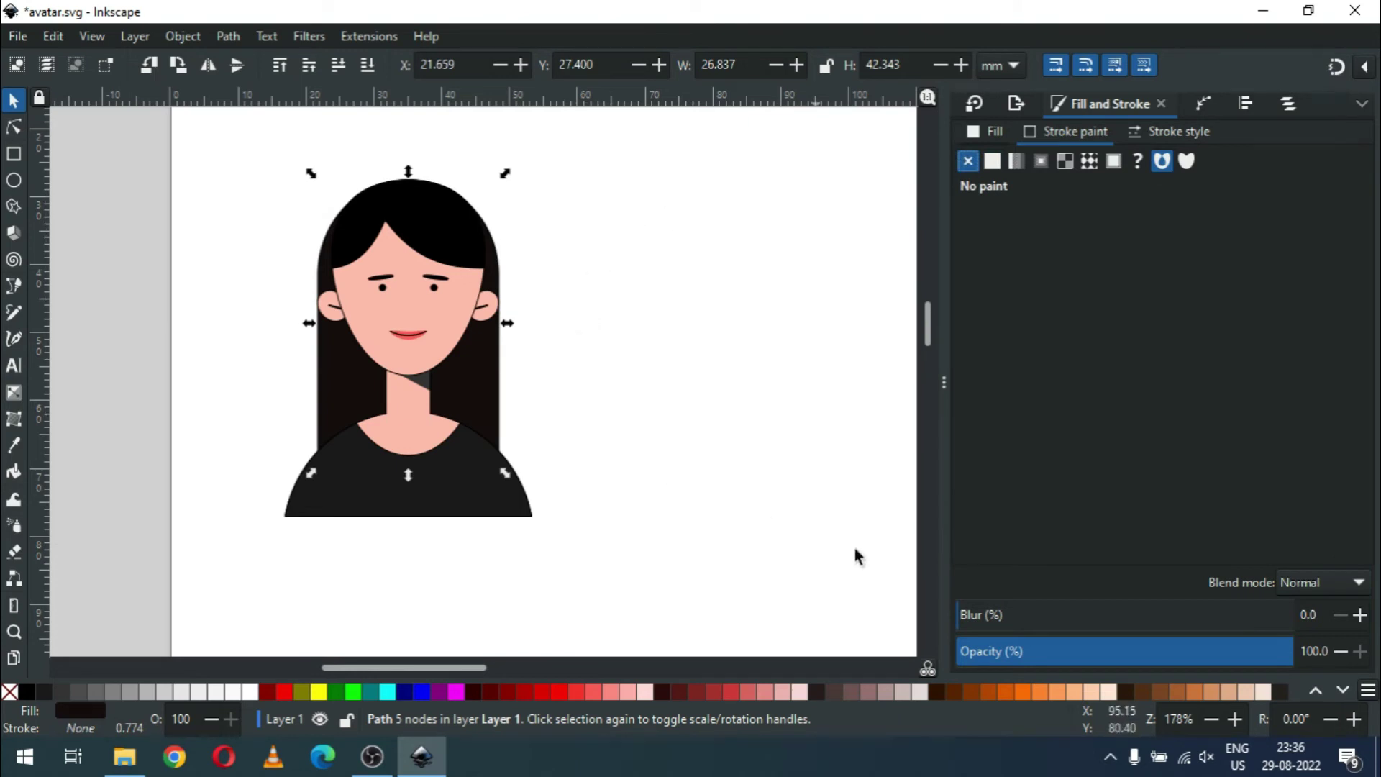
{"action": "left_click", "coordinate": [1000, 135]}
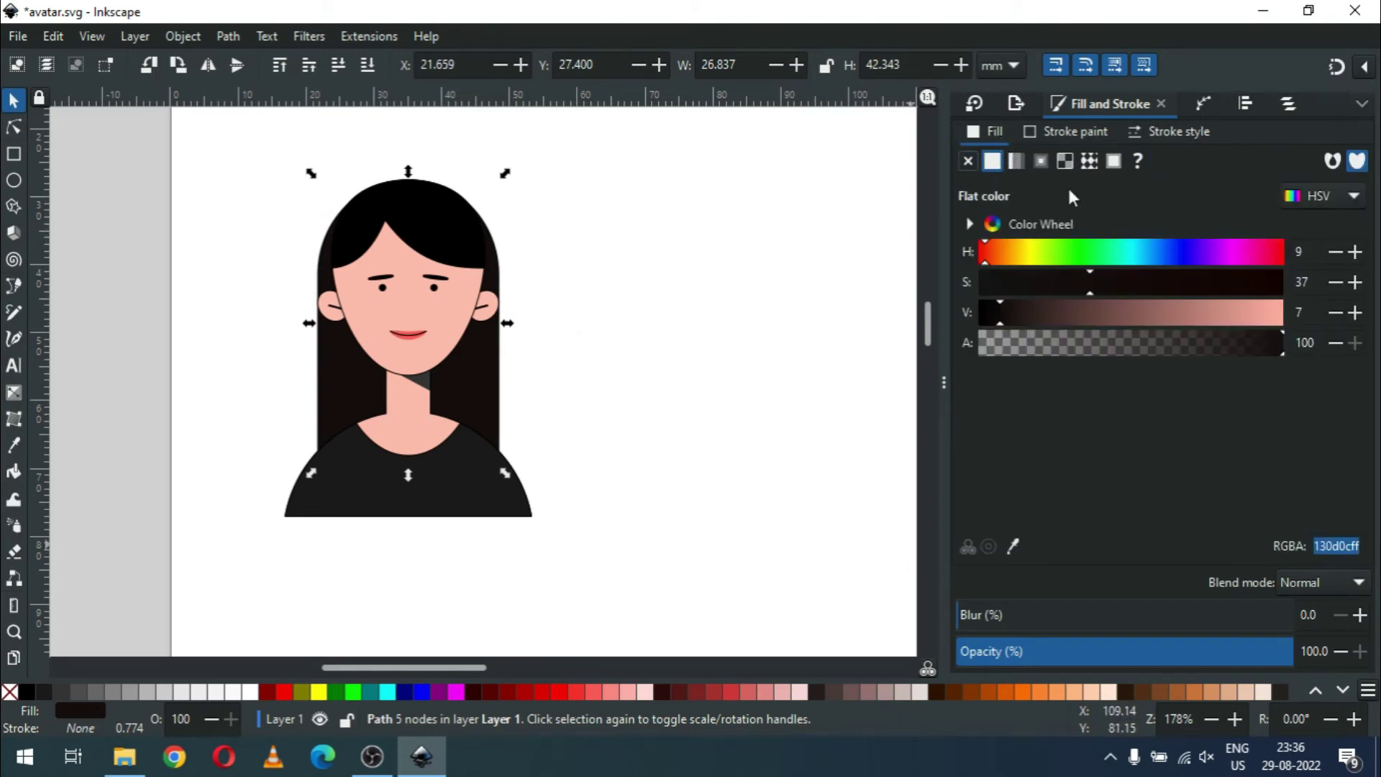
Step: Give the bangs the same dark brown fill and remove their outline
{"action": "left_click", "coordinate": [1350, 547]}
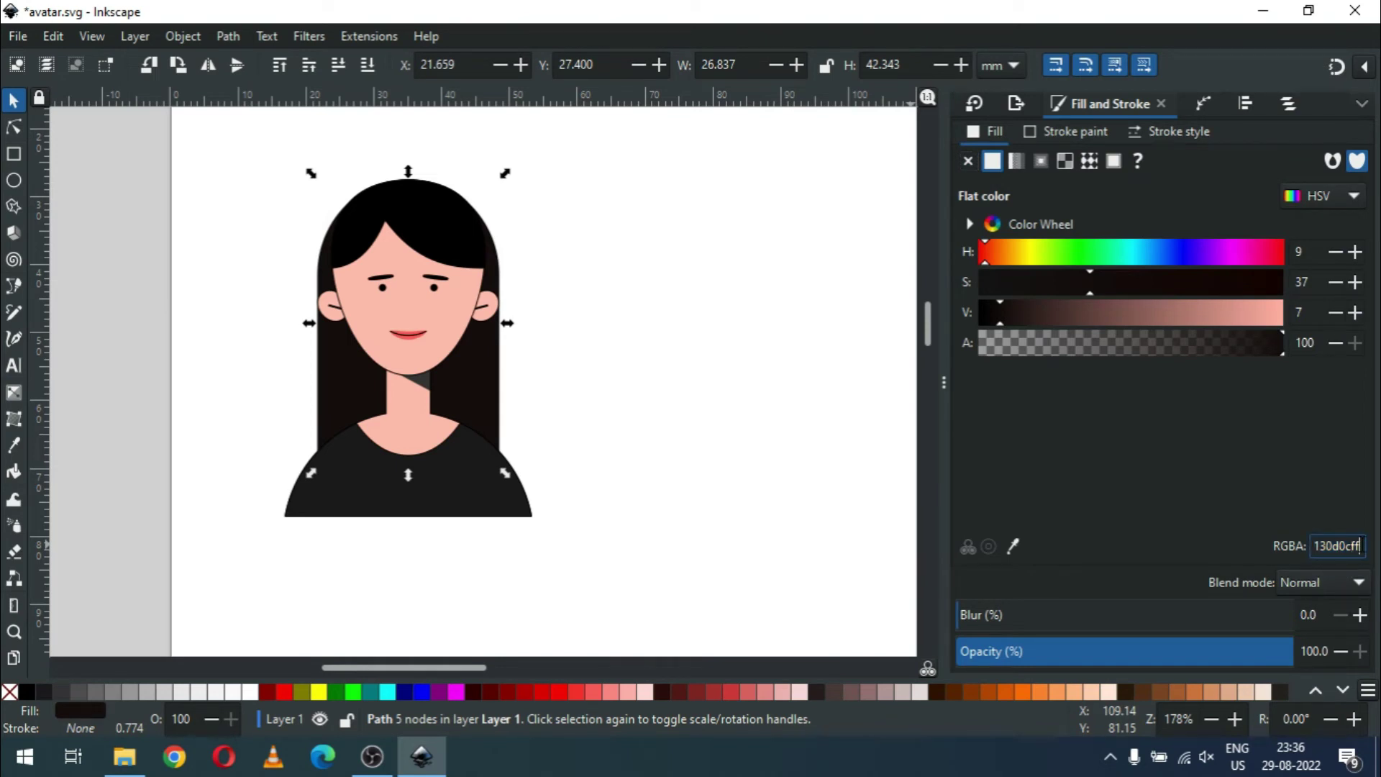
{"action": "key", "text": "Return"}
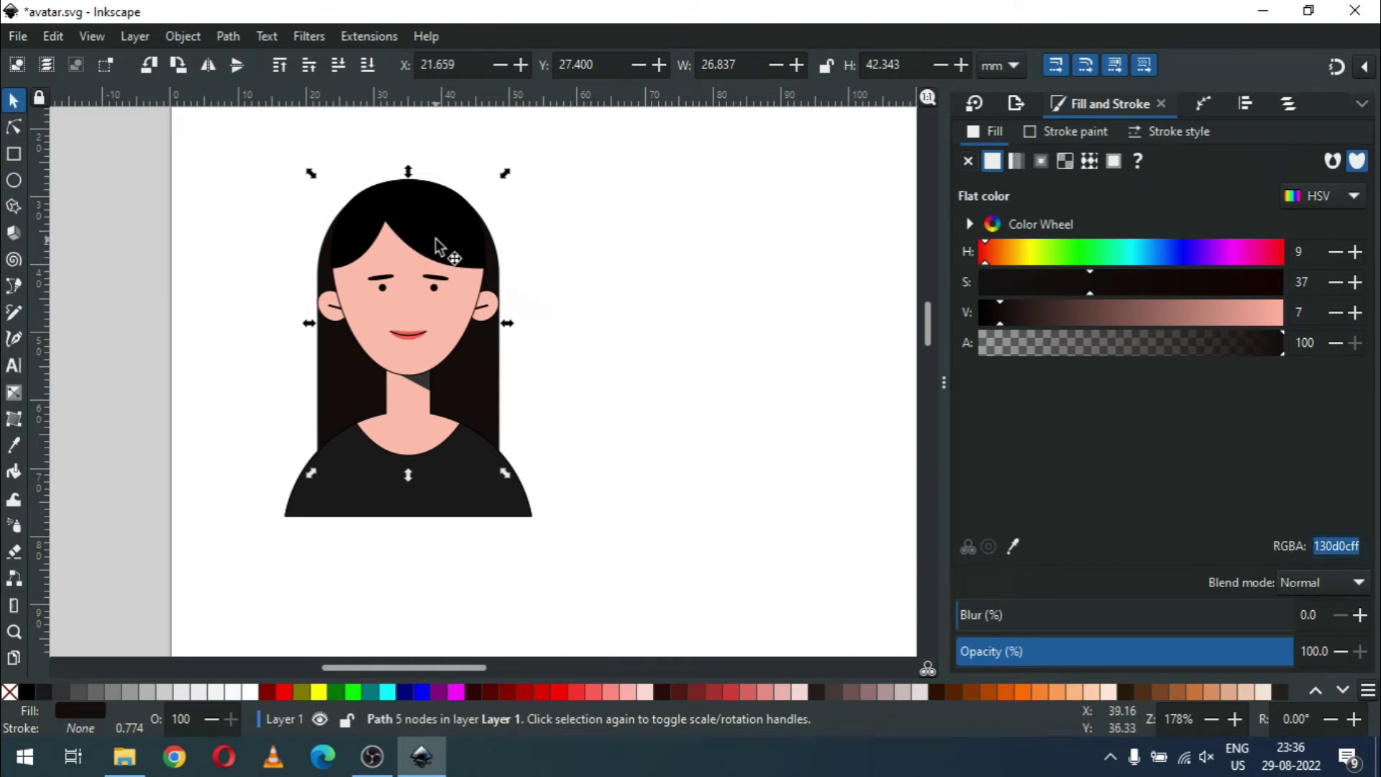
{"action": "left_click", "coordinate": [443, 248]}
{"action": "left_click", "coordinate": [1346, 547]}
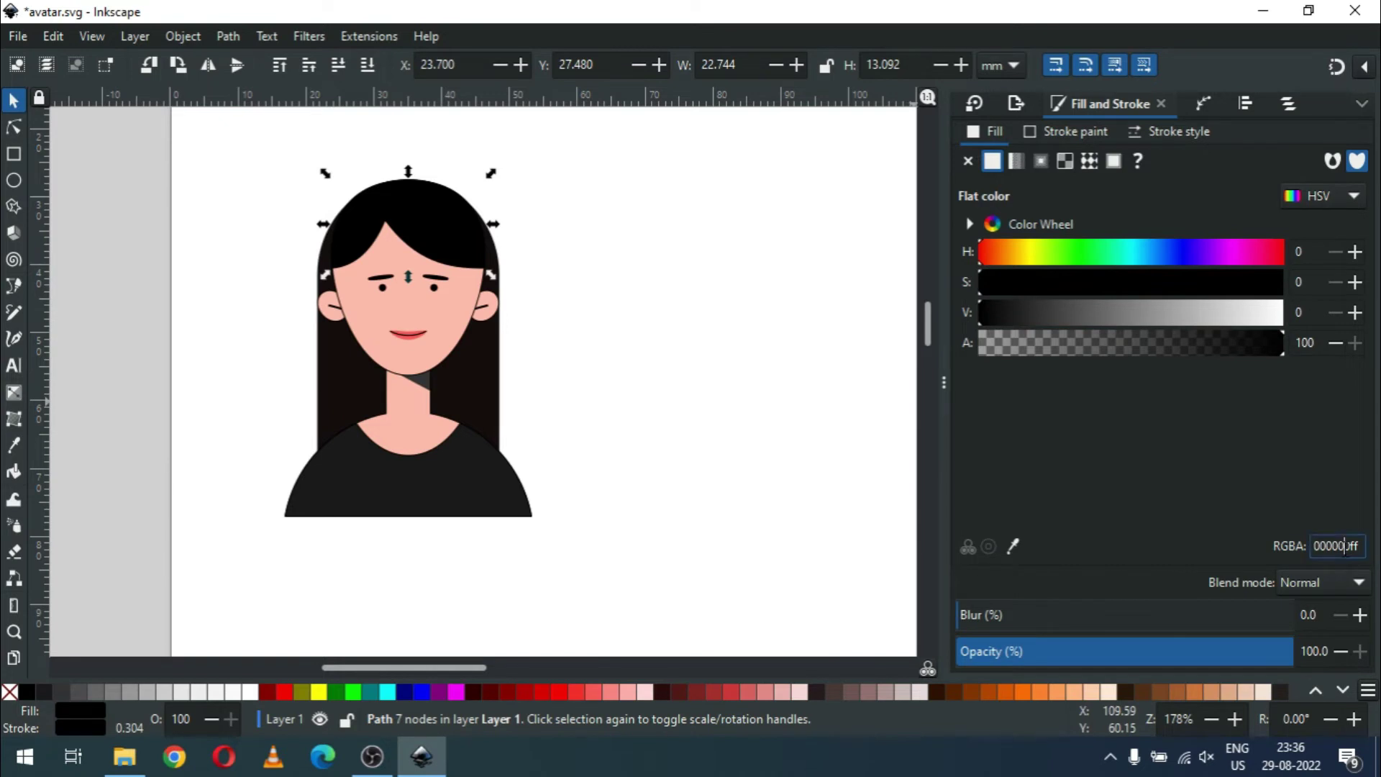
{"action": "type", "text": "130d0cff"}
{"action": "key", "text": "Return"}
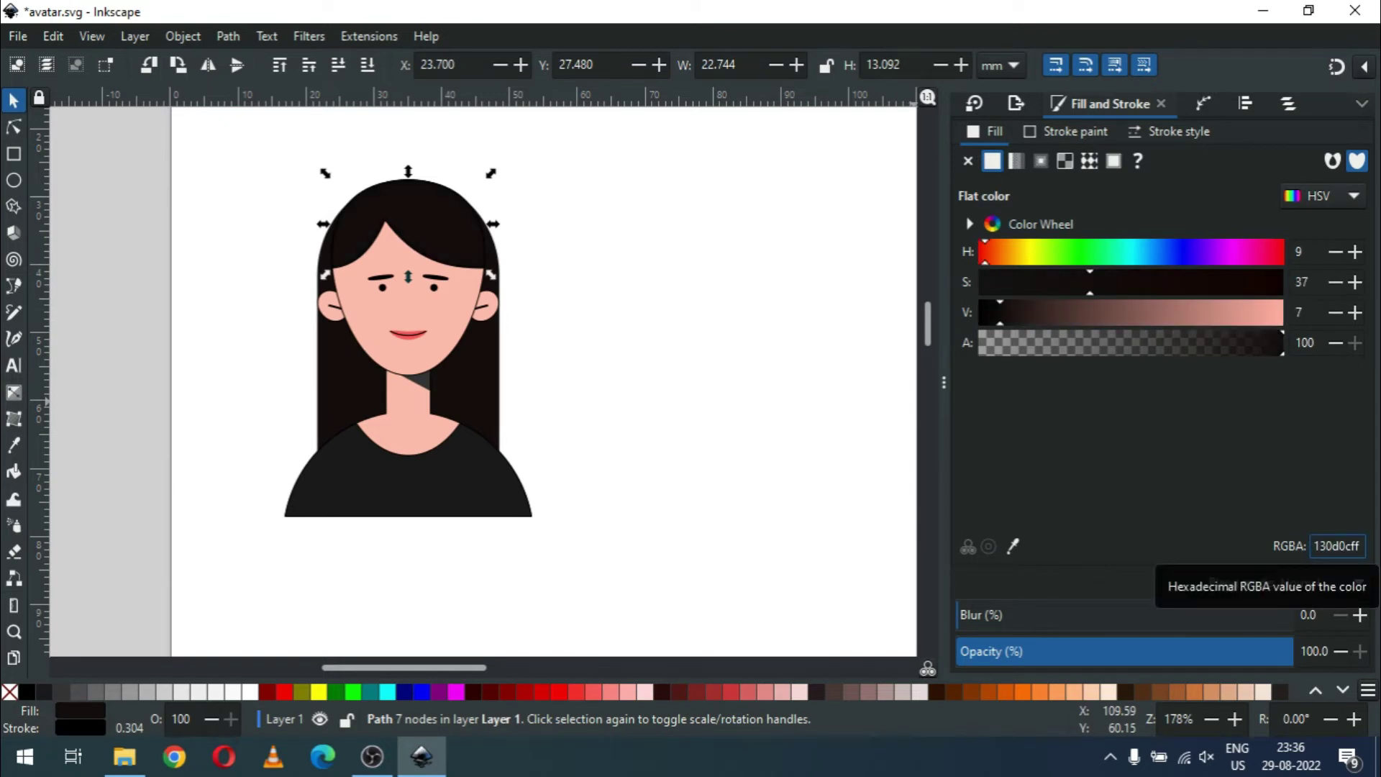
{"action": "left_click", "coordinate": [1060, 137]}
{"action": "left_click", "coordinate": [966, 160]}
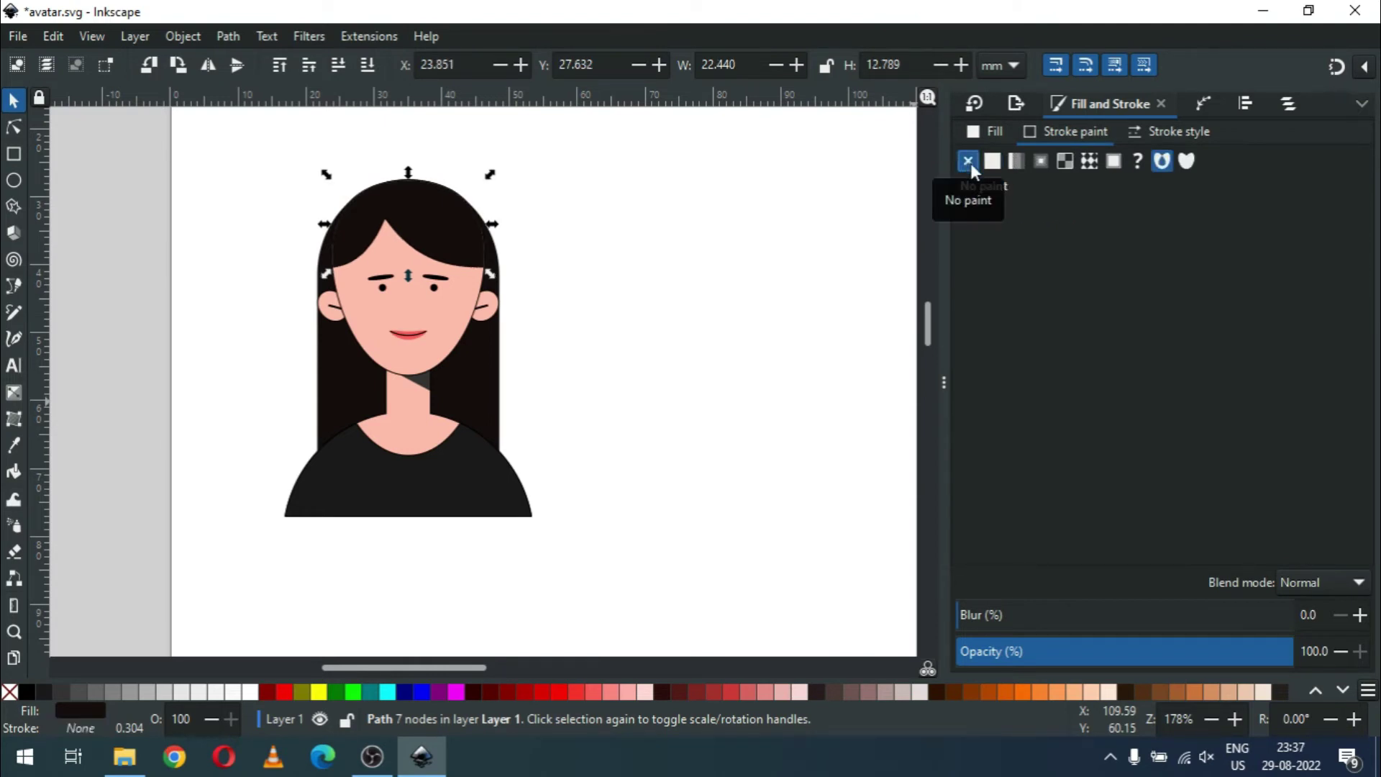
{"action": "left_click", "coordinate": [653, 229]}
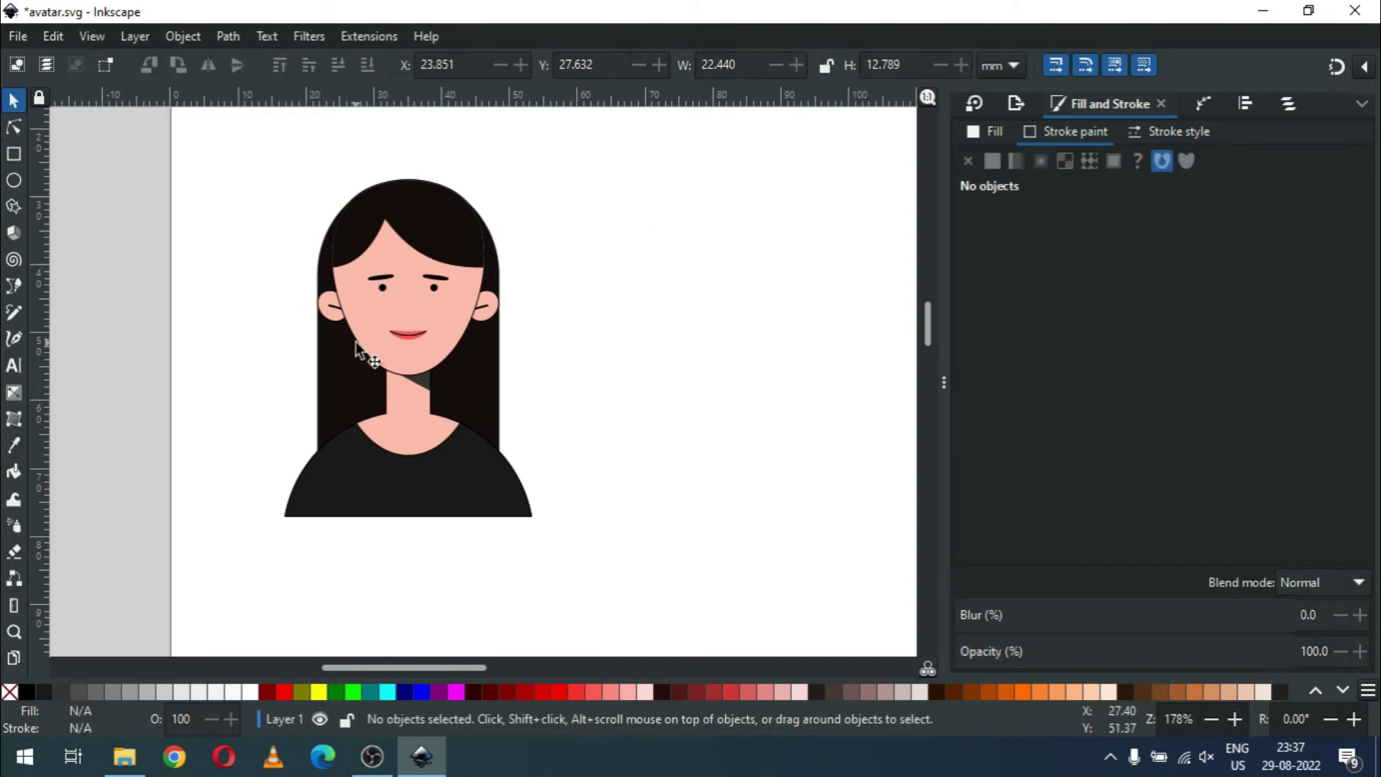
{"action": "left_click", "coordinate": [358, 350]}
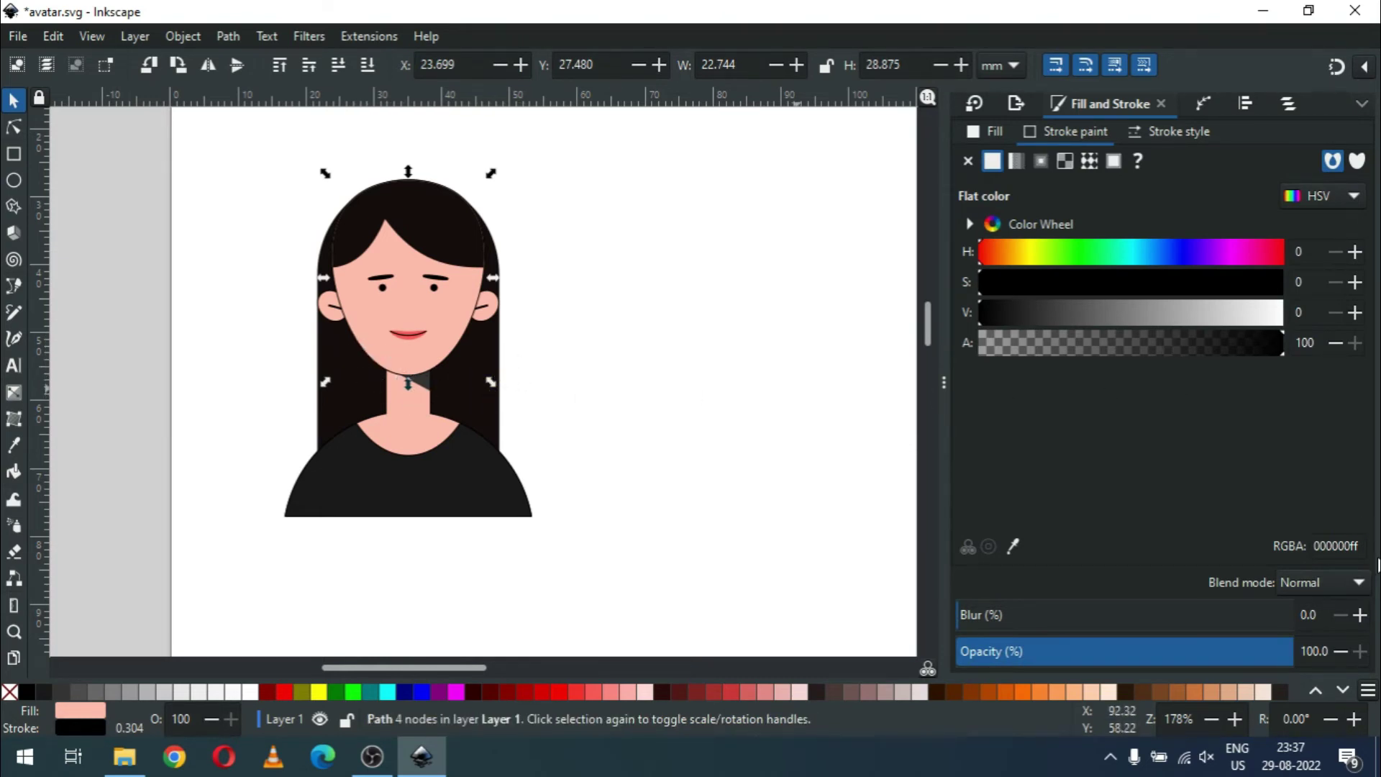
Step: Change the face outline from black to dark brown 130d0cff
{"action": "left_click", "coordinate": [1336, 546]}
{"action": "left_click", "coordinate": [1086, 133]}
{"action": "left_click", "coordinate": [1184, 132]}
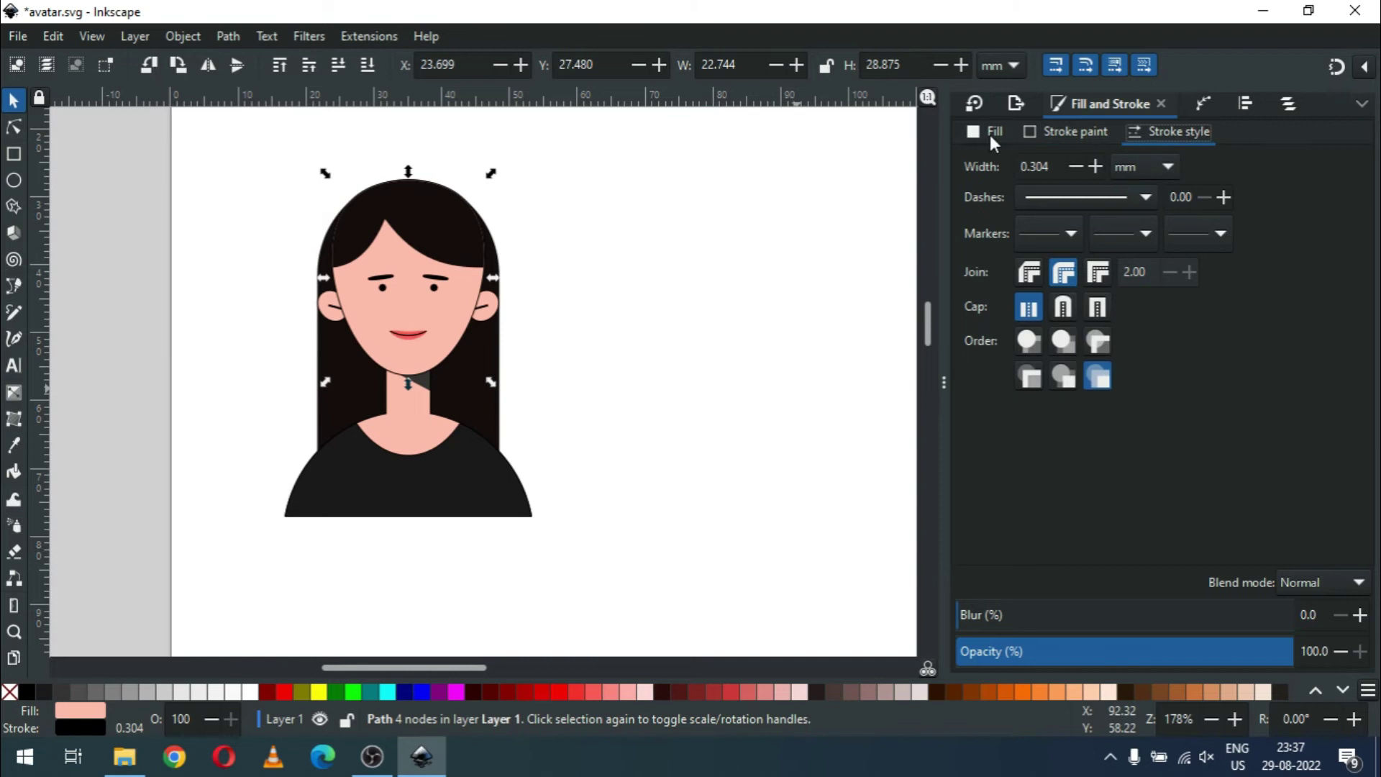
{"action": "left_click", "coordinate": [1086, 132]}
{"action": "left_click", "coordinate": [1339, 546]}
{"action": "double_click", "coordinate": [1339, 546]}
{"action": "type", "text": "130d0cff"}
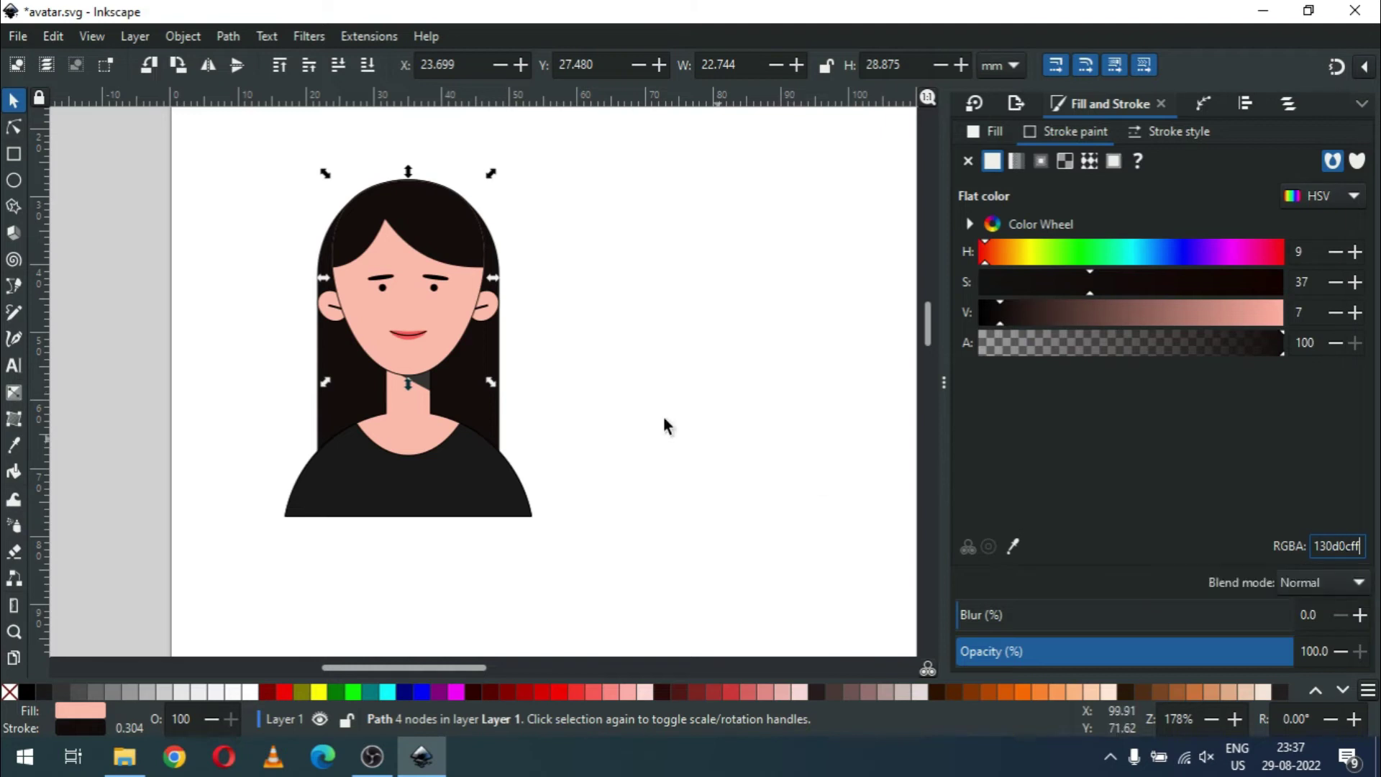
{"action": "left_click", "coordinate": [531, 317]}
{"action": "key", "text": "z"}
{"action": "left_click_drag", "start_coordinate": [293, 185], "coordinate": [554, 318]}
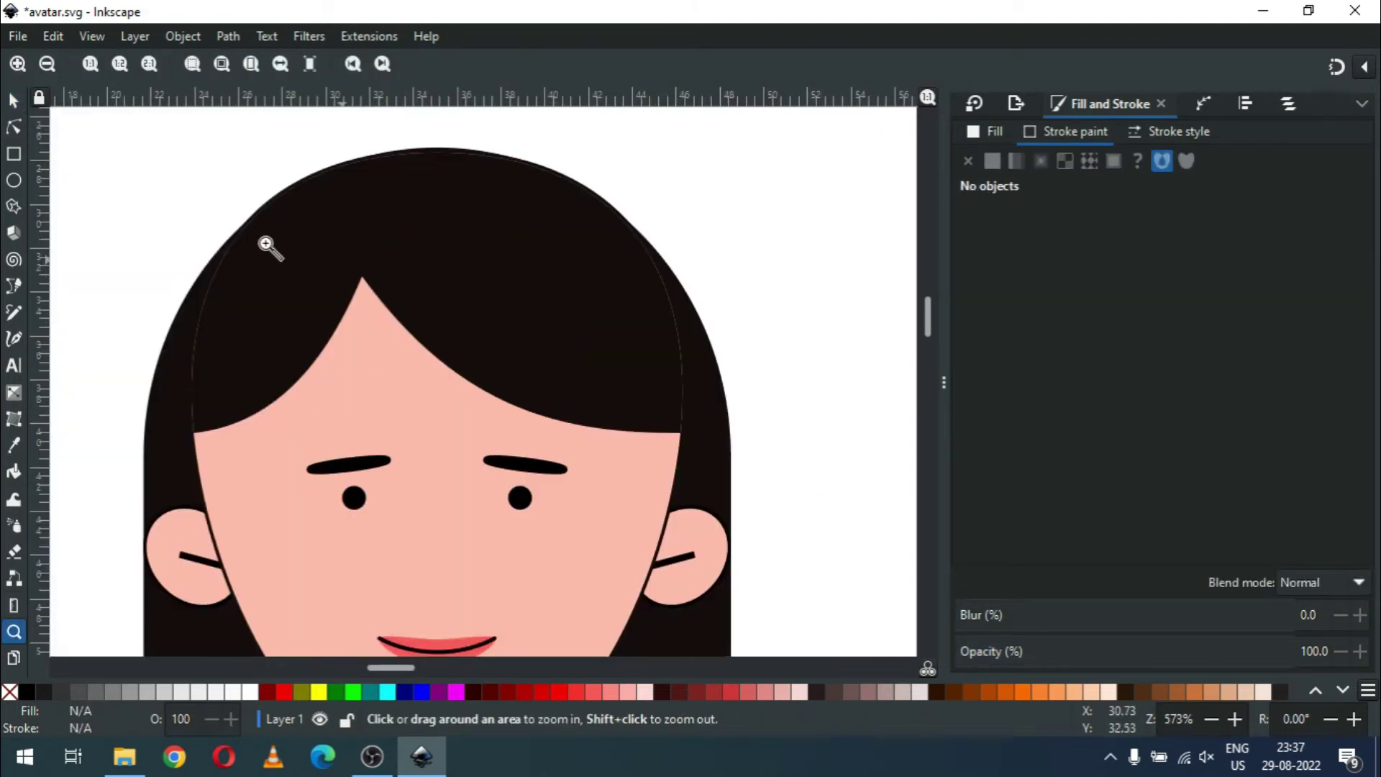
Step: Push the fringe's lower-left and right side nodes out to the back hair's edge
{"action": "left_click", "coordinate": [14, 102]}
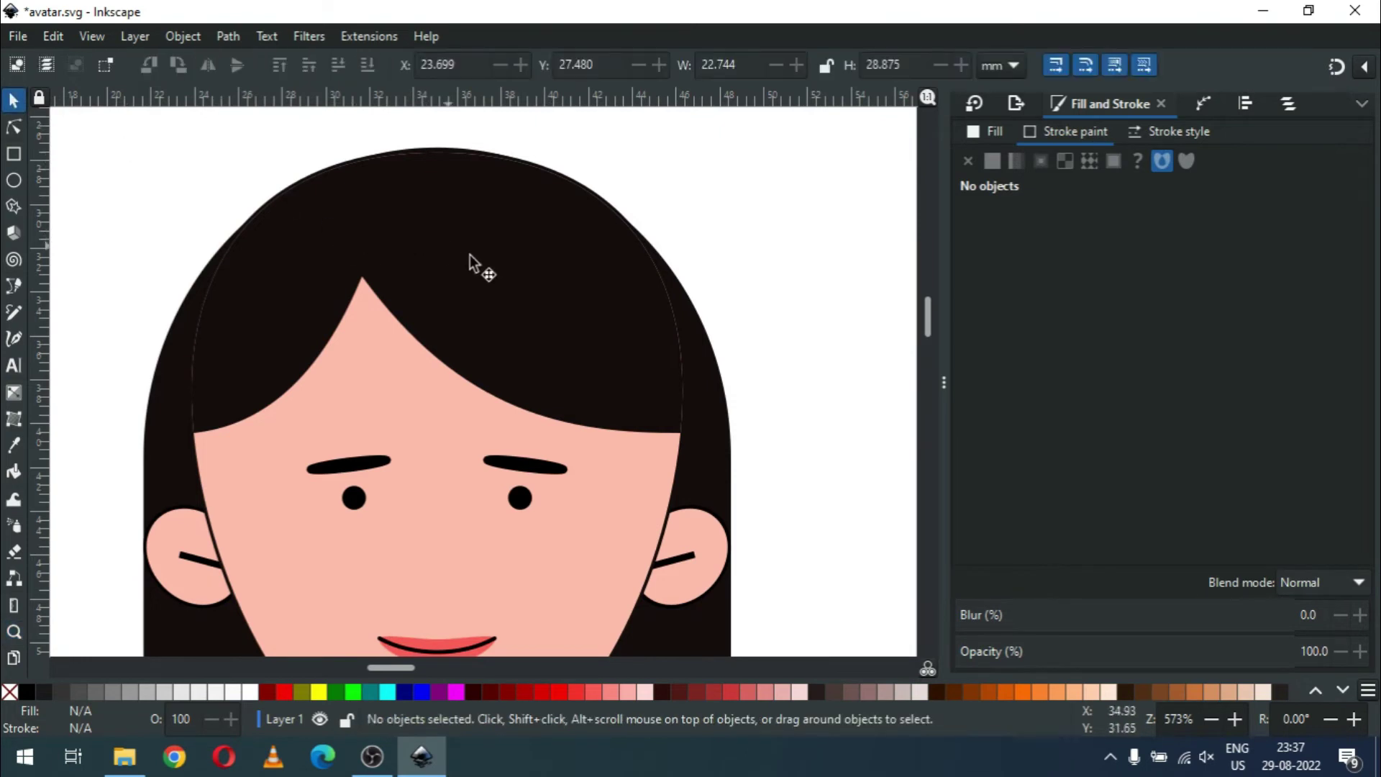
{"action": "left_click", "coordinate": [482, 275]}
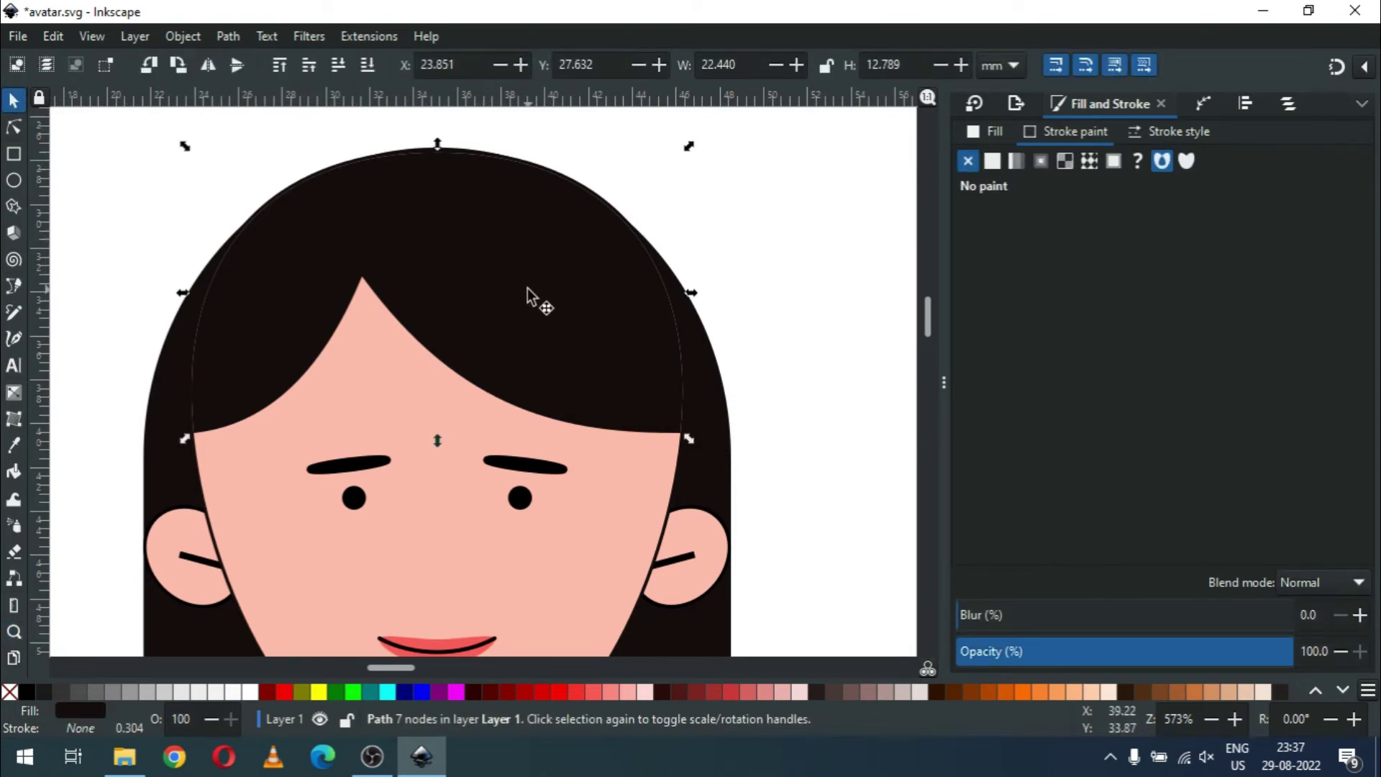
{"action": "left_click_drag", "start_coordinate": [548, 297], "coordinate": [572, 279]}
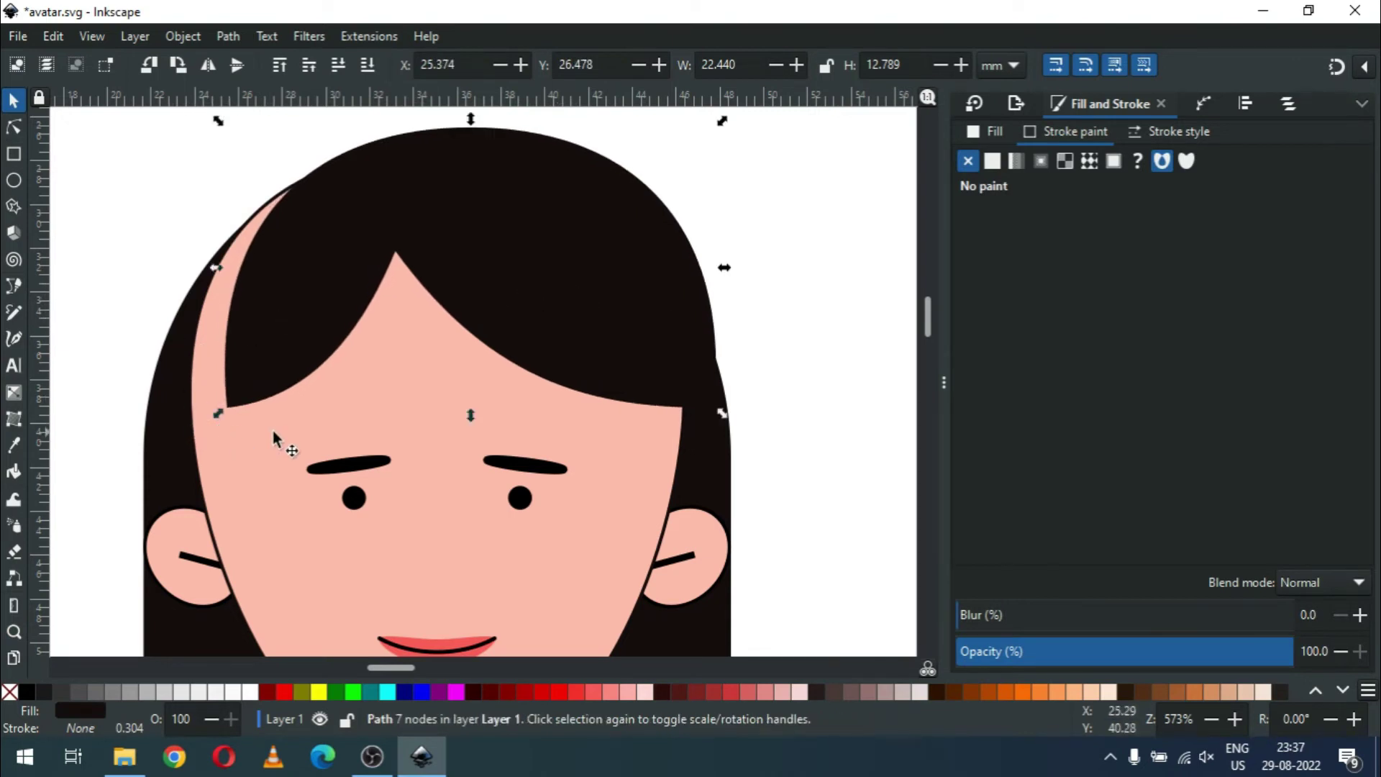
{"action": "key", "text": "ctrl+z"}
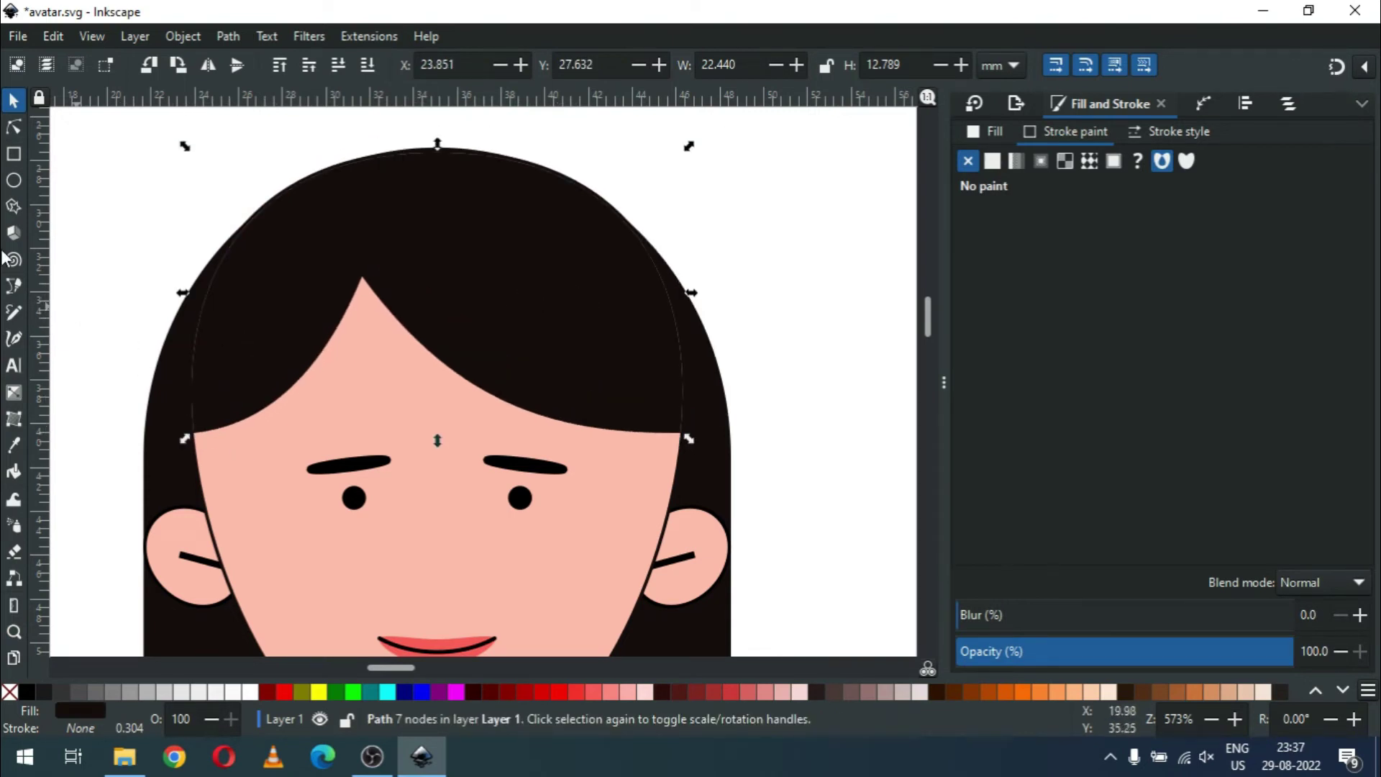
{"action": "left_click", "coordinate": [14, 127]}
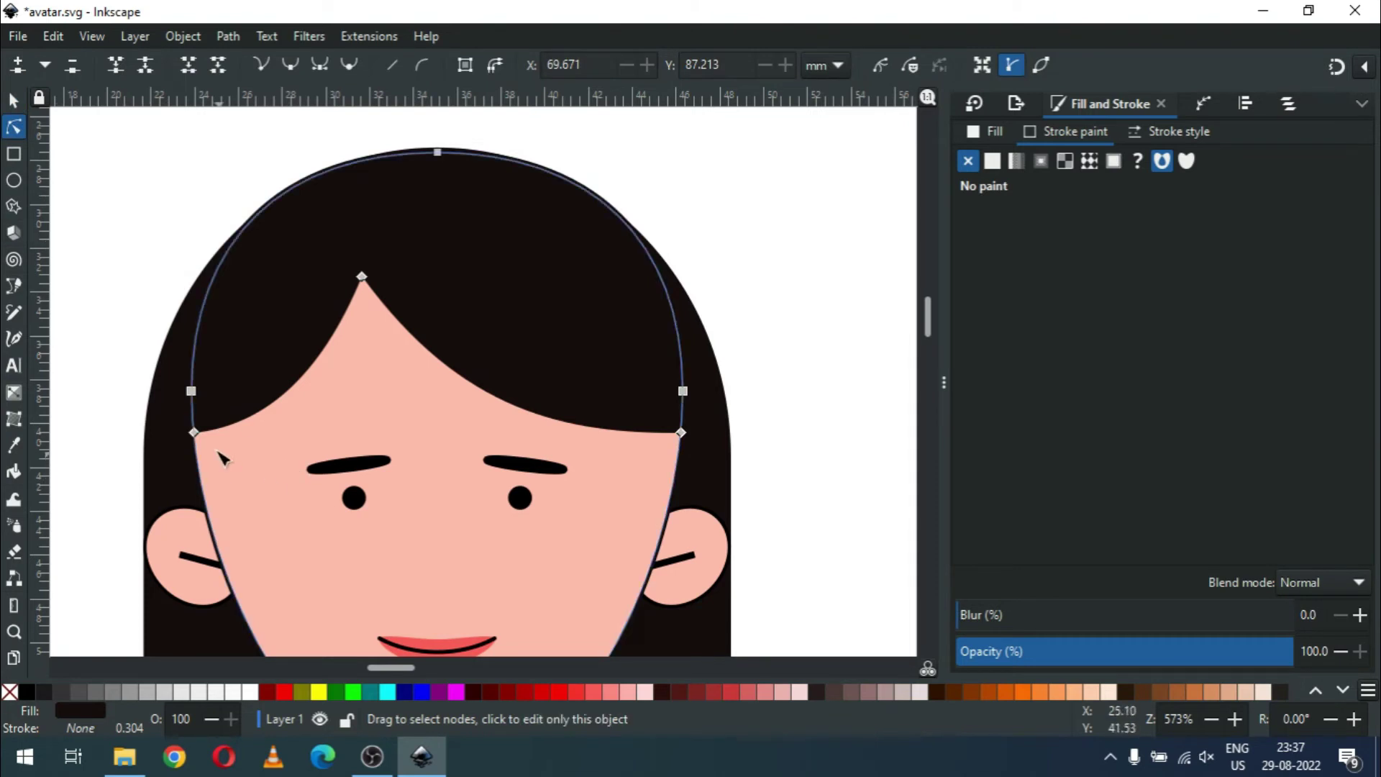
{"action": "left_click_drag", "start_coordinate": [167, 385], "coordinate": [212, 450]}
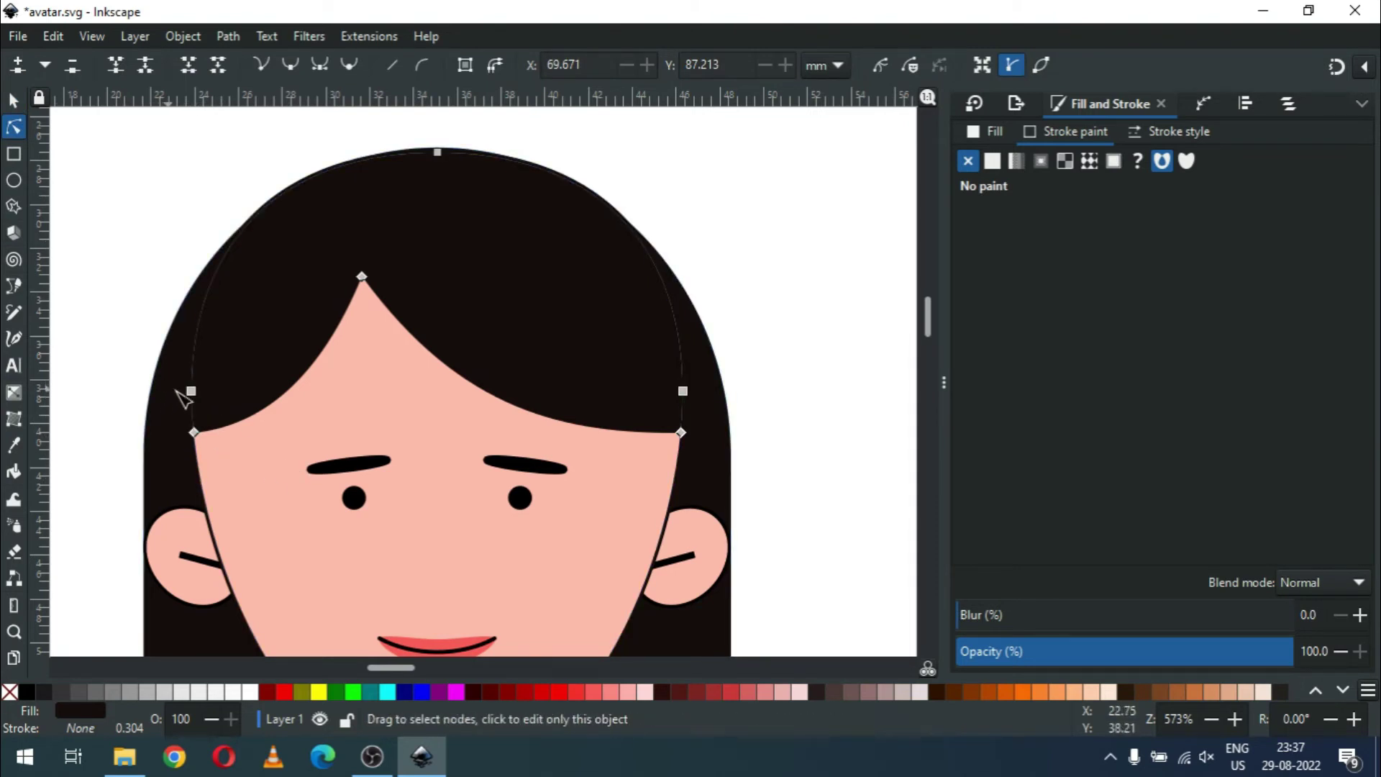
{"action": "left_click", "coordinate": [196, 435]}
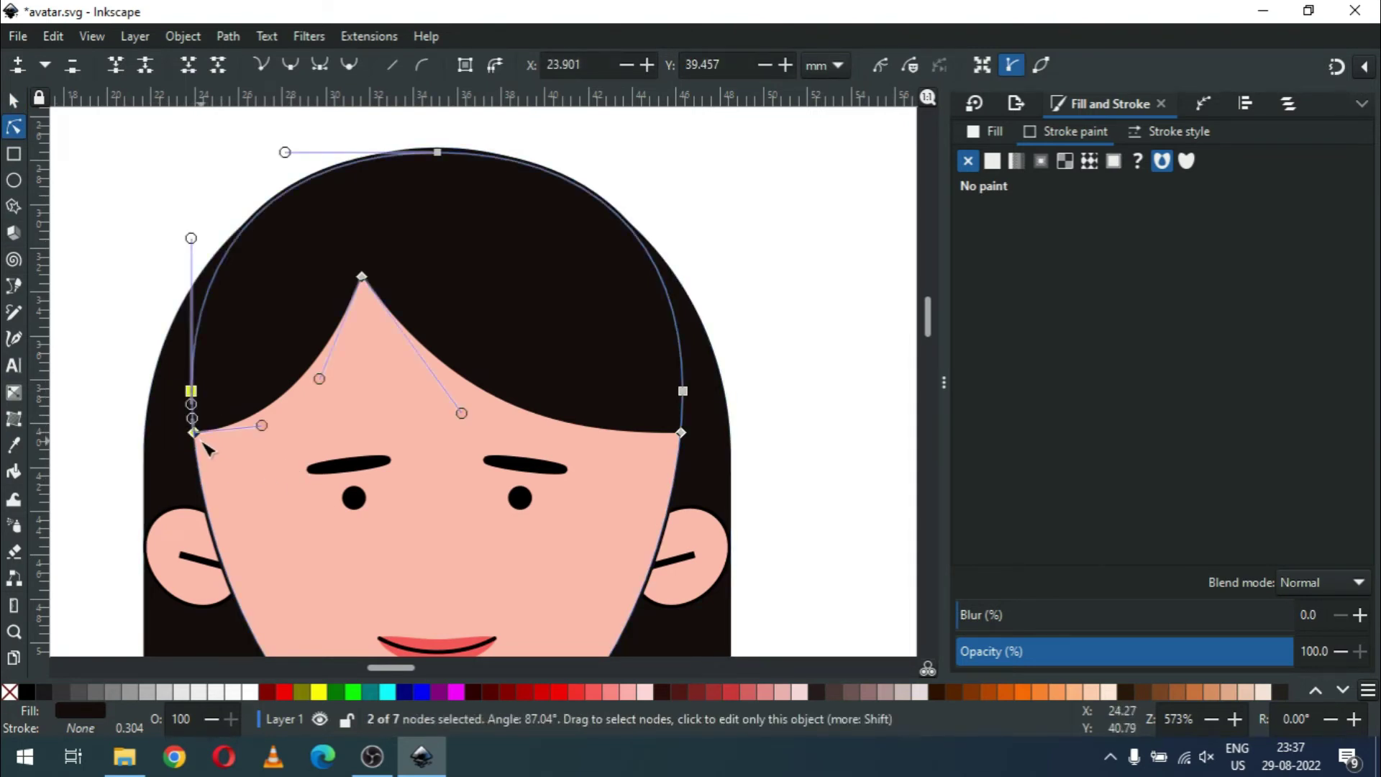
{"action": "left_click_drag", "start_coordinate": [197, 435], "coordinate": [190, 434]}
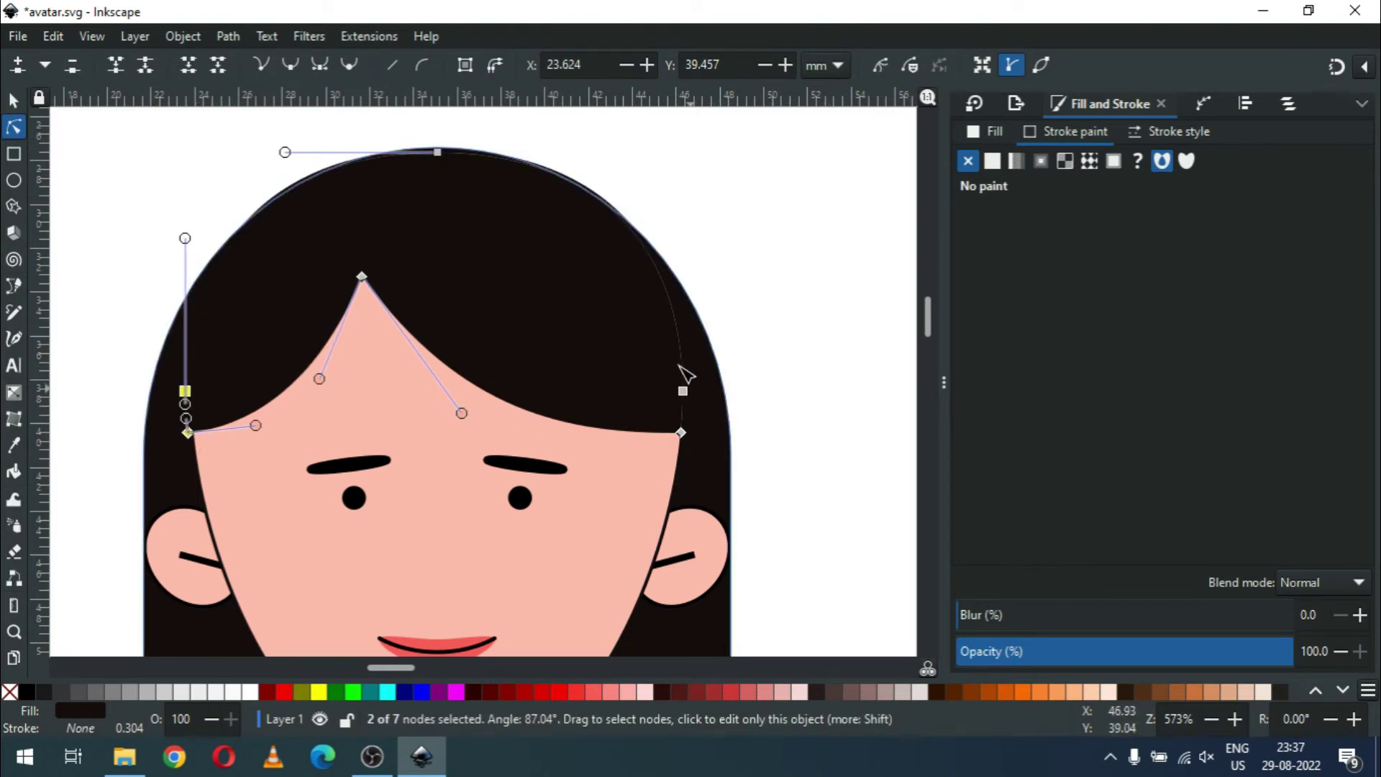
{"action": "mouse_move", "coordinate": [702, 452]}
{"action": "left_mouse_down"}
{"action": "mouse_move", "coordinate": [691, 440]}
{"action": "mouse_move", "coordinate": [712, 432]}
{"action": "left_mouse_up"}
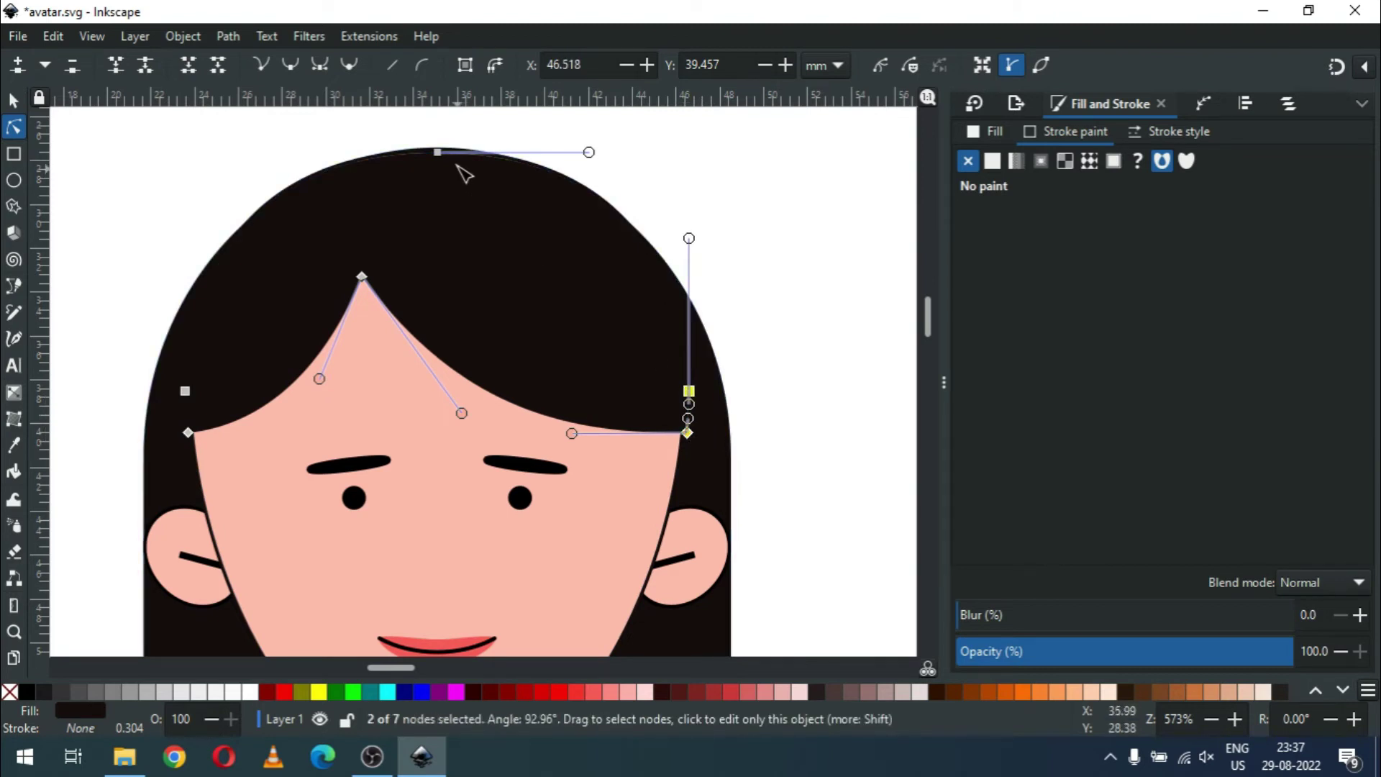
Step: Raise the fringe's top node flush with the hair crown, then zoom back out
{"action": "key", "text": "z"}
{"action": "left_click_drag", "start_coordinate": [403, 127], "coordinate": [460, 167]}
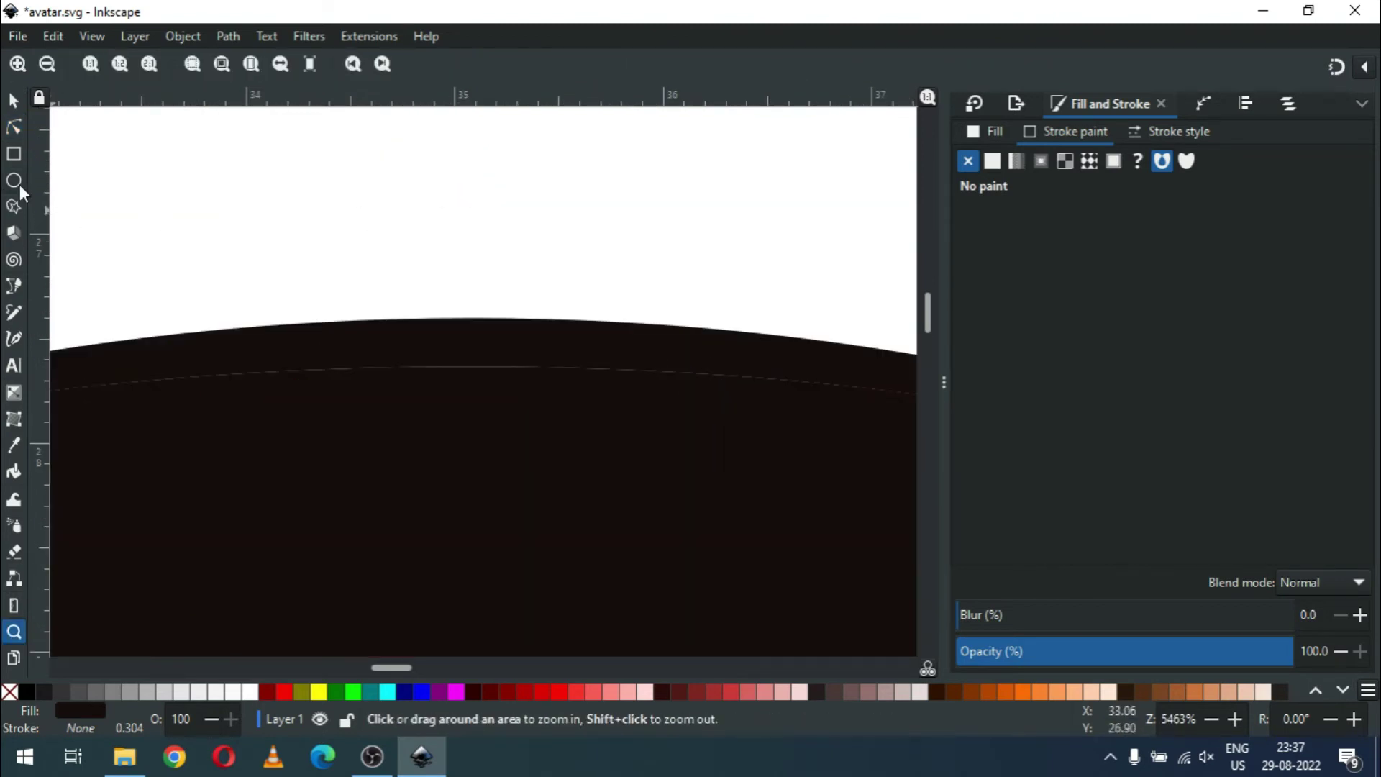
{"action": "left_click", "coordinate": [14, 128]}
{"action": "left_click_drag", "start_coordinate": [418, 290], "coordinate": [518, 432]}
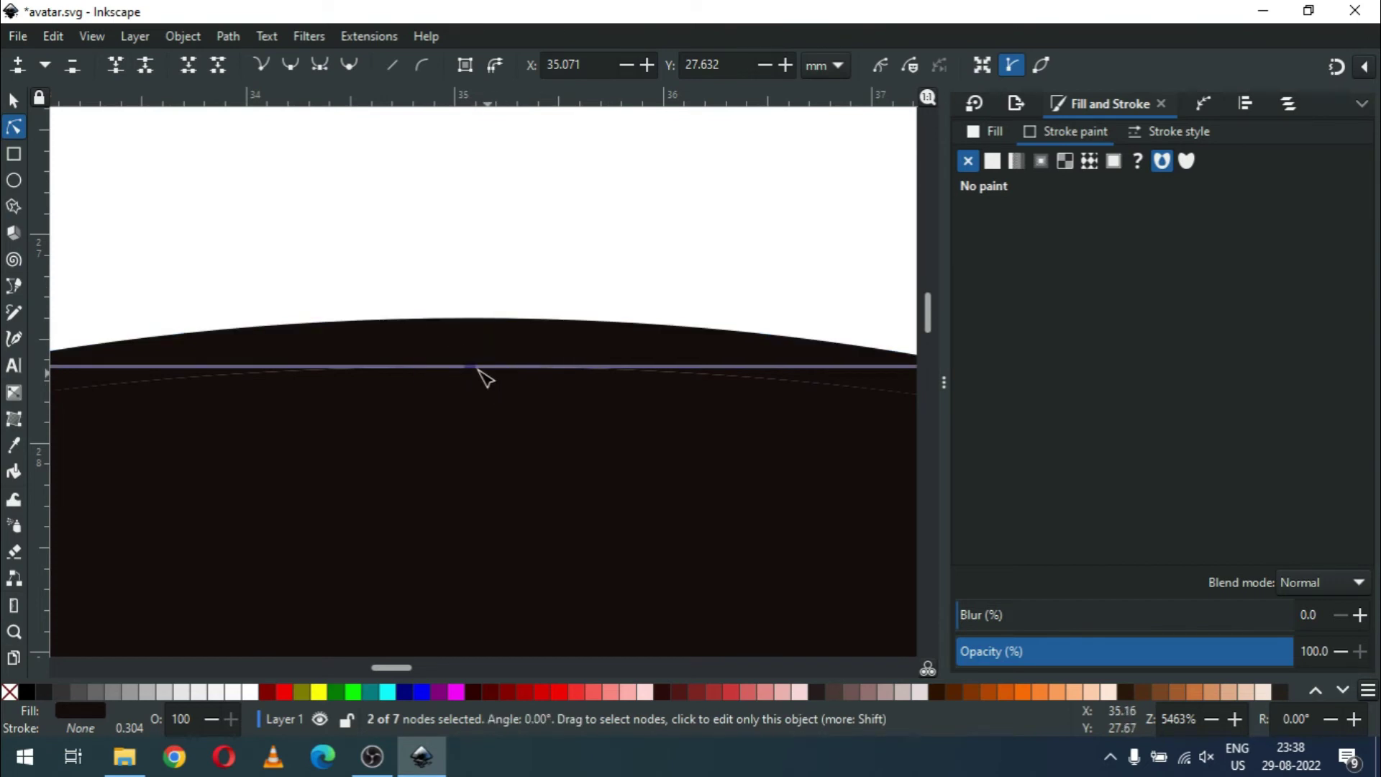
{"action": "left_click_drag", "start_coordinate": [472, 365], "coordinate": [472, 352]}
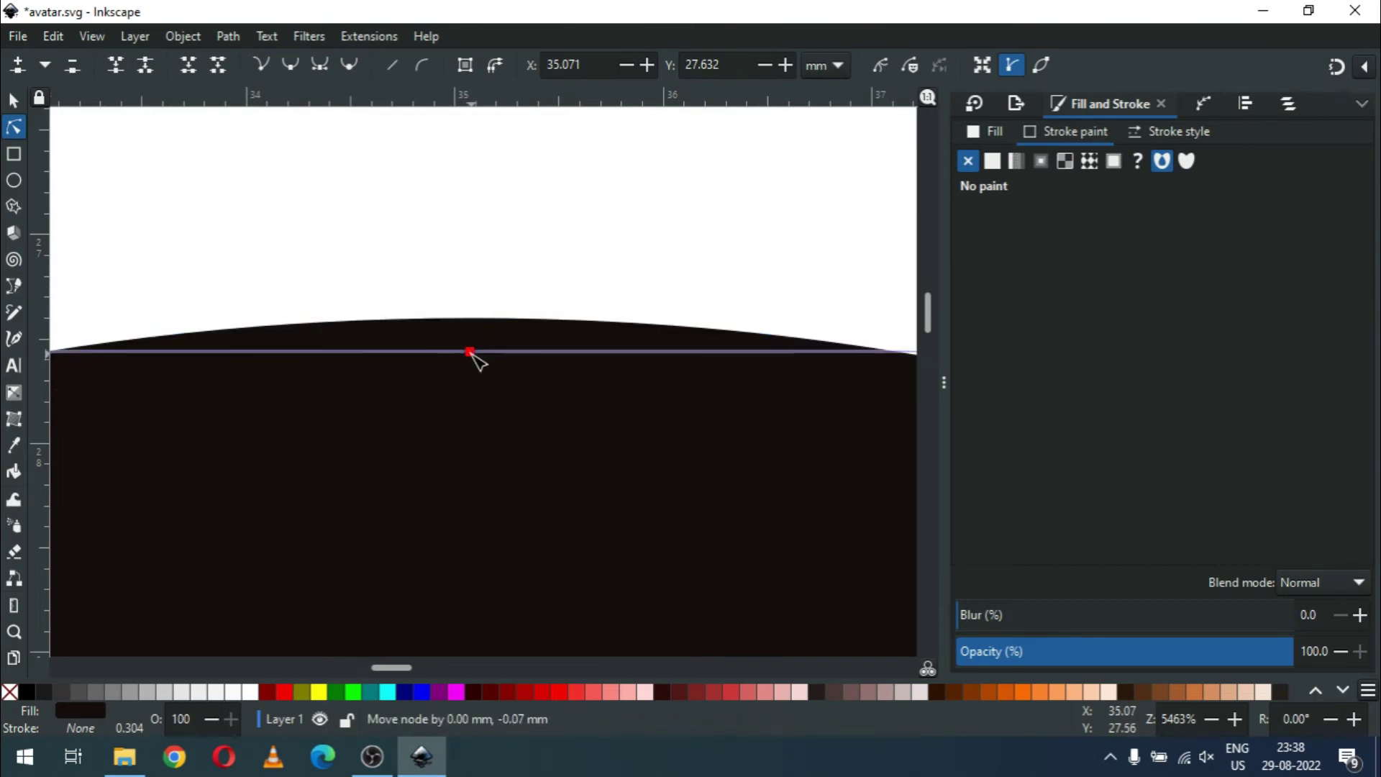
{"action": "key", "text": "Escape"}
{"action": "key", "text": "minus"}
{"action": "key", "text": "minus"}
{"action": "key", "text": "minus"}
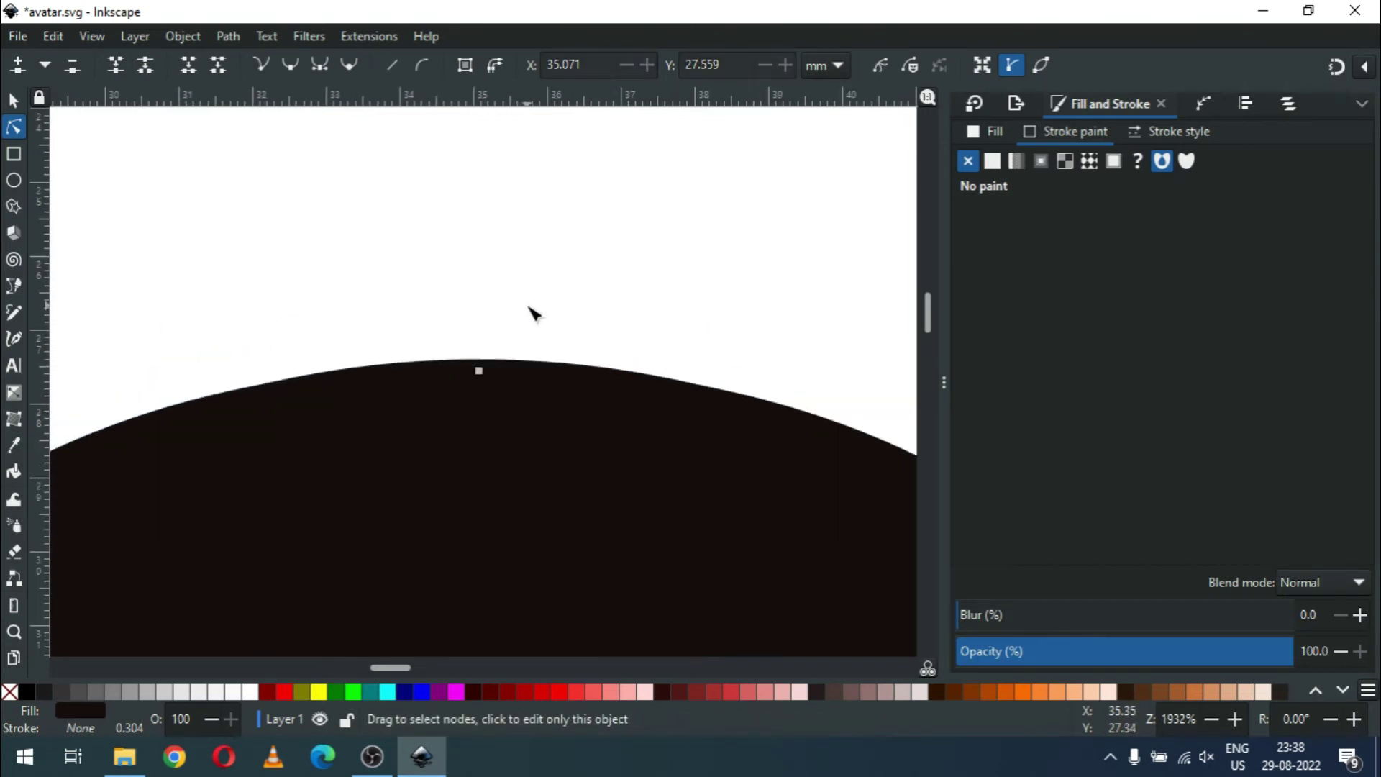
{"action": "key", "text": "minus"}
{"action": "key", "text": "minus"}
{"action": "key", "text": "minus"}
{"action": "key", "text": "minus"}
{"action": "key", "text": "minus"}
{"action": "key", "text": "minus"}
{"action": "key", "text": "minus"}
{"action": "key", "text": "minus"}
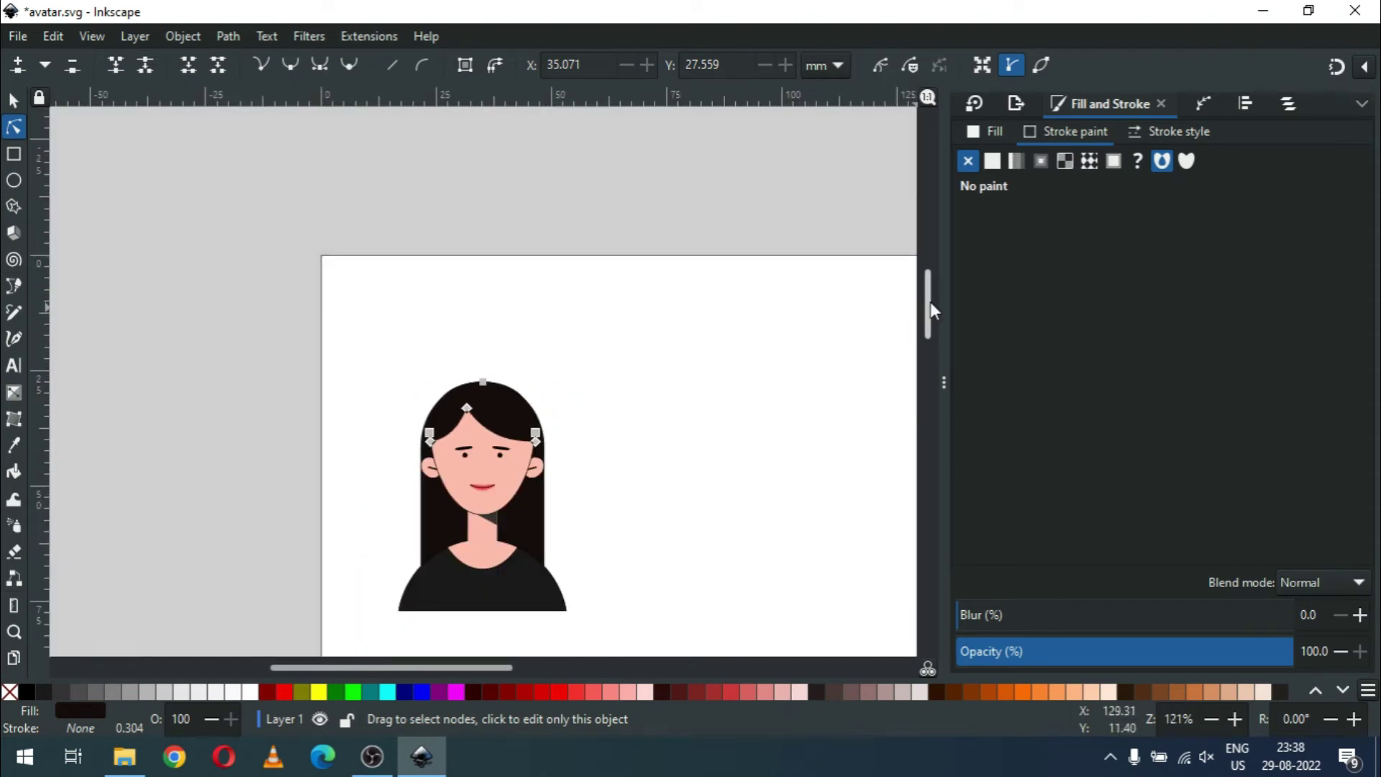
{"action": "scroll", "coordinate": [931, 309], "scroll_direction": "down", "scroll_amount": 5}
{"action": "scroll", "coordinate": [925, 291], "scroll_direction": "down", "scroll_amount": 3}
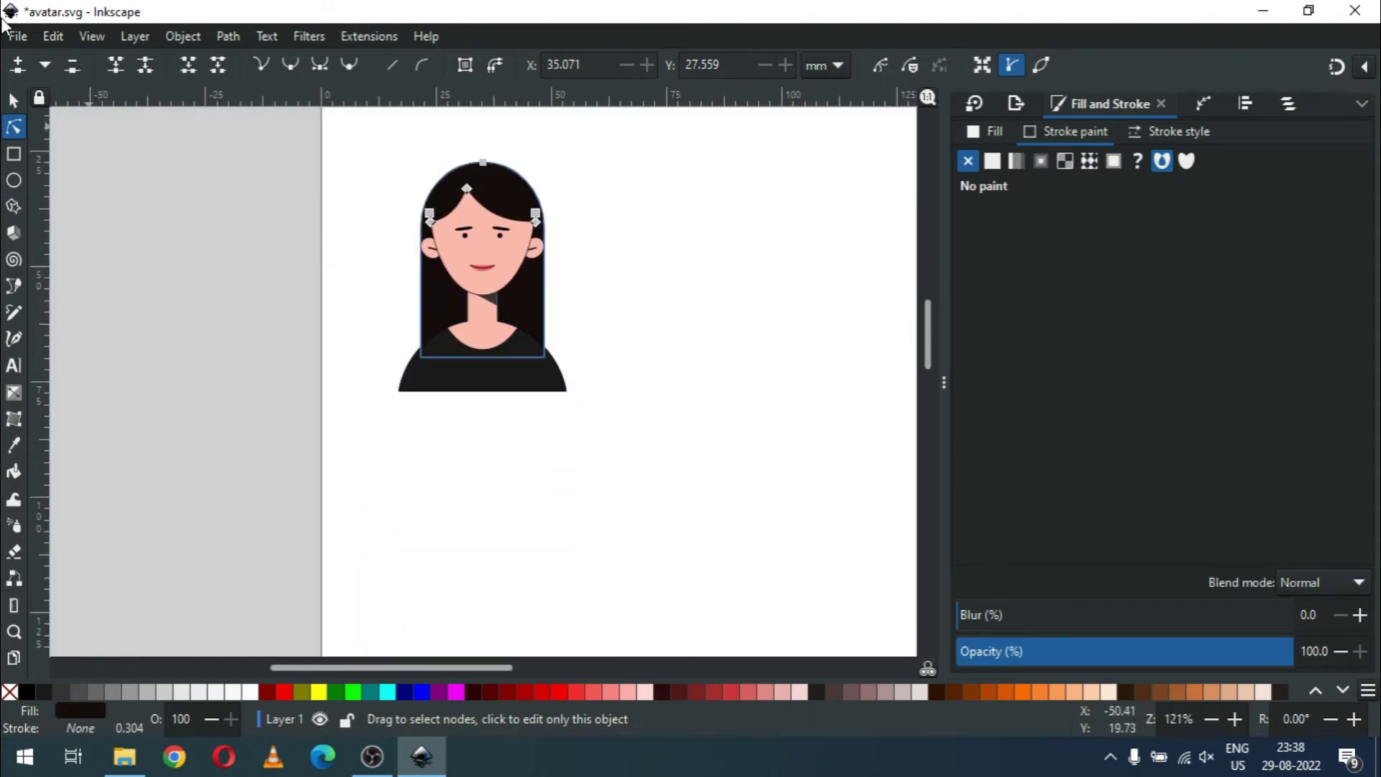
Step: Give the shirt a dark brown outline and a dark brown-black fill
{"action": "left_click", "coordinate": [12, 99]}
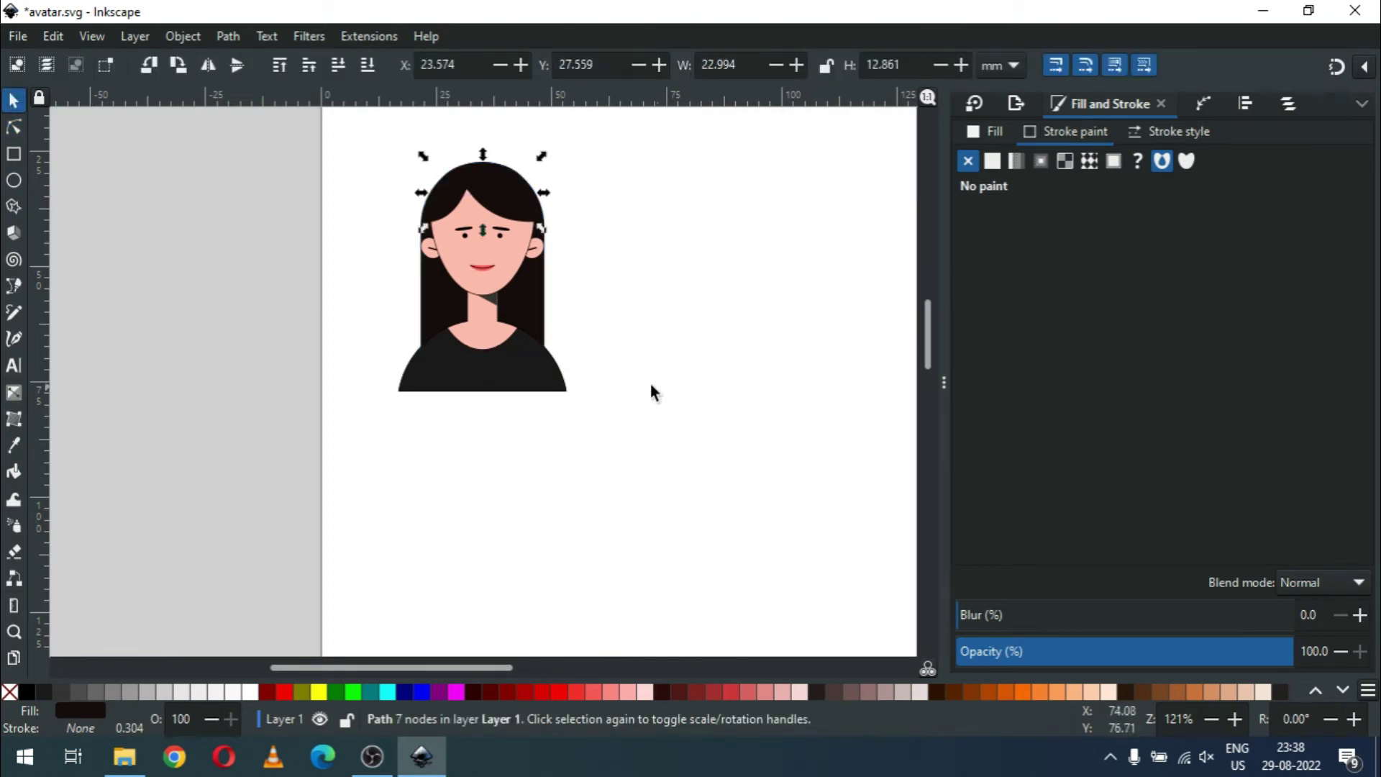
{"action": "key", "text": "Escape"}
{"action": "left_click", "coordinate": [516, 375]}
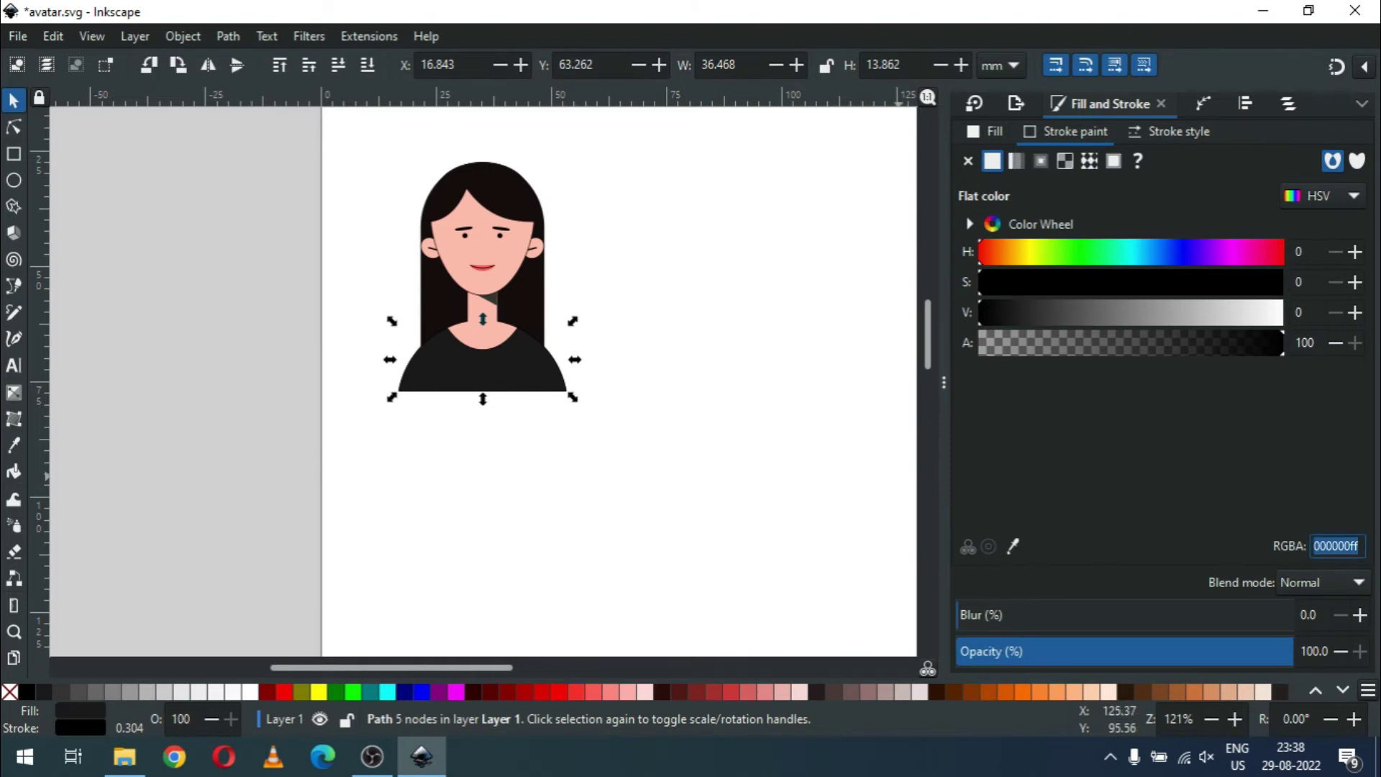
{"action": "type", "text": "130d0cff"}
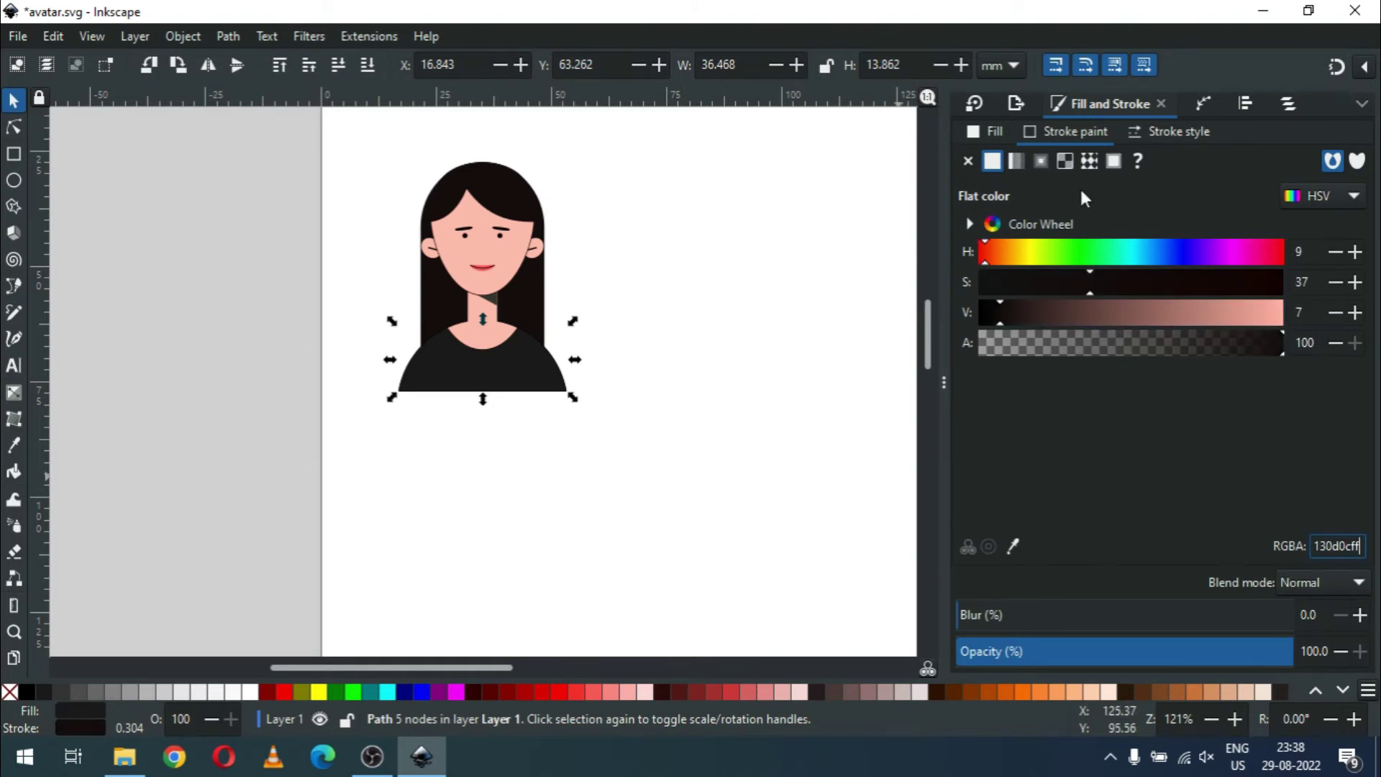
{"action": "left_click", "coordinate": [1086, 130]}
{"action": "left_click", "coordinate": [978, 132]}
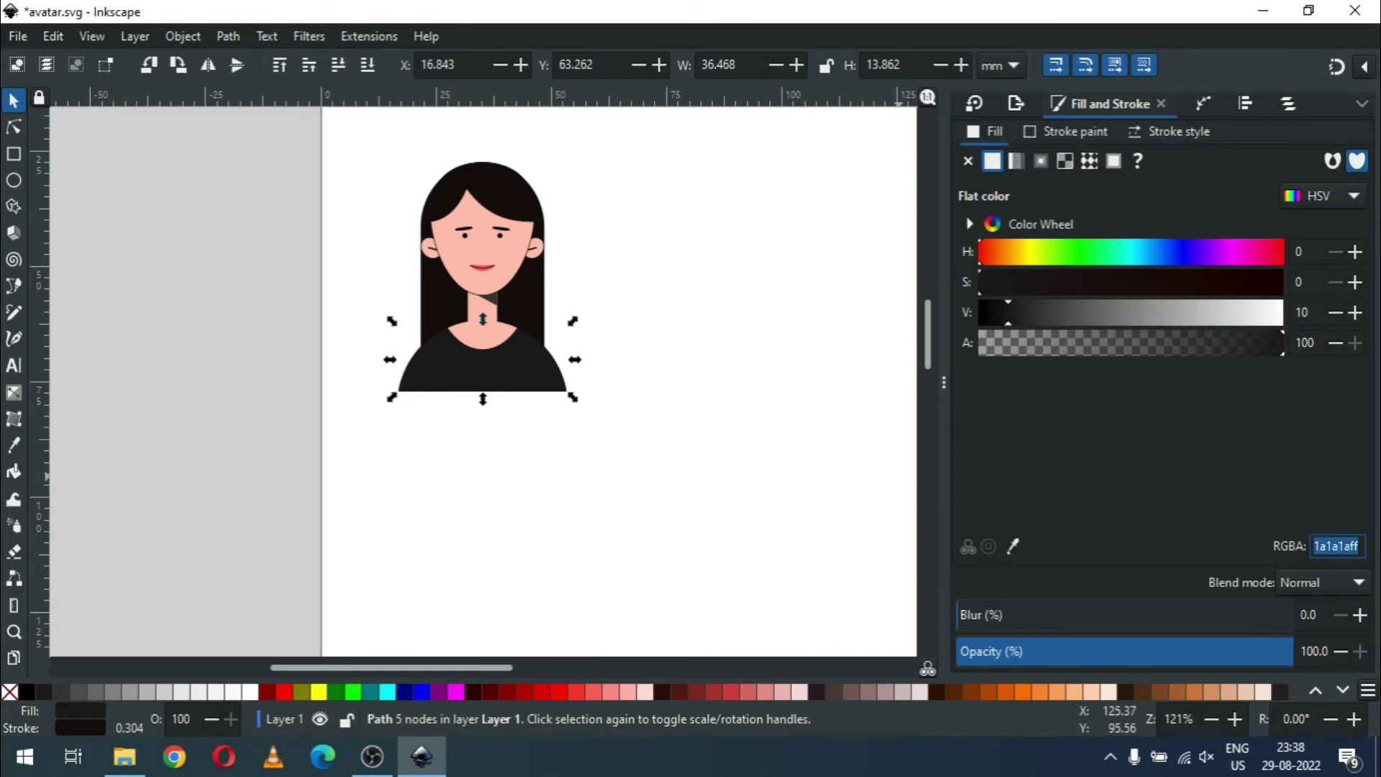
{"action": "type", "text": "130d0cff"}
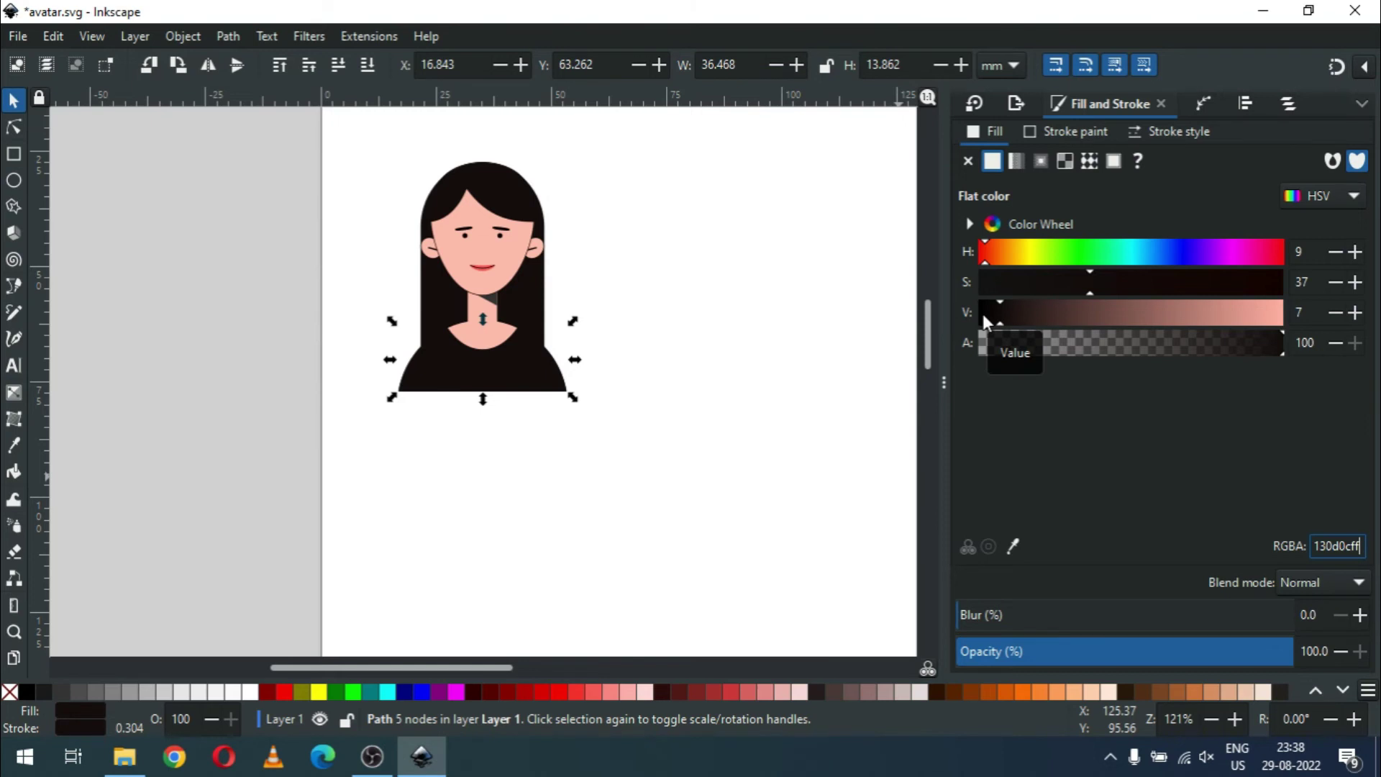
{"action": "left_click", "coordinate": [982, 314]}
{"action": "left_click", "coordinate": [986, 313]}
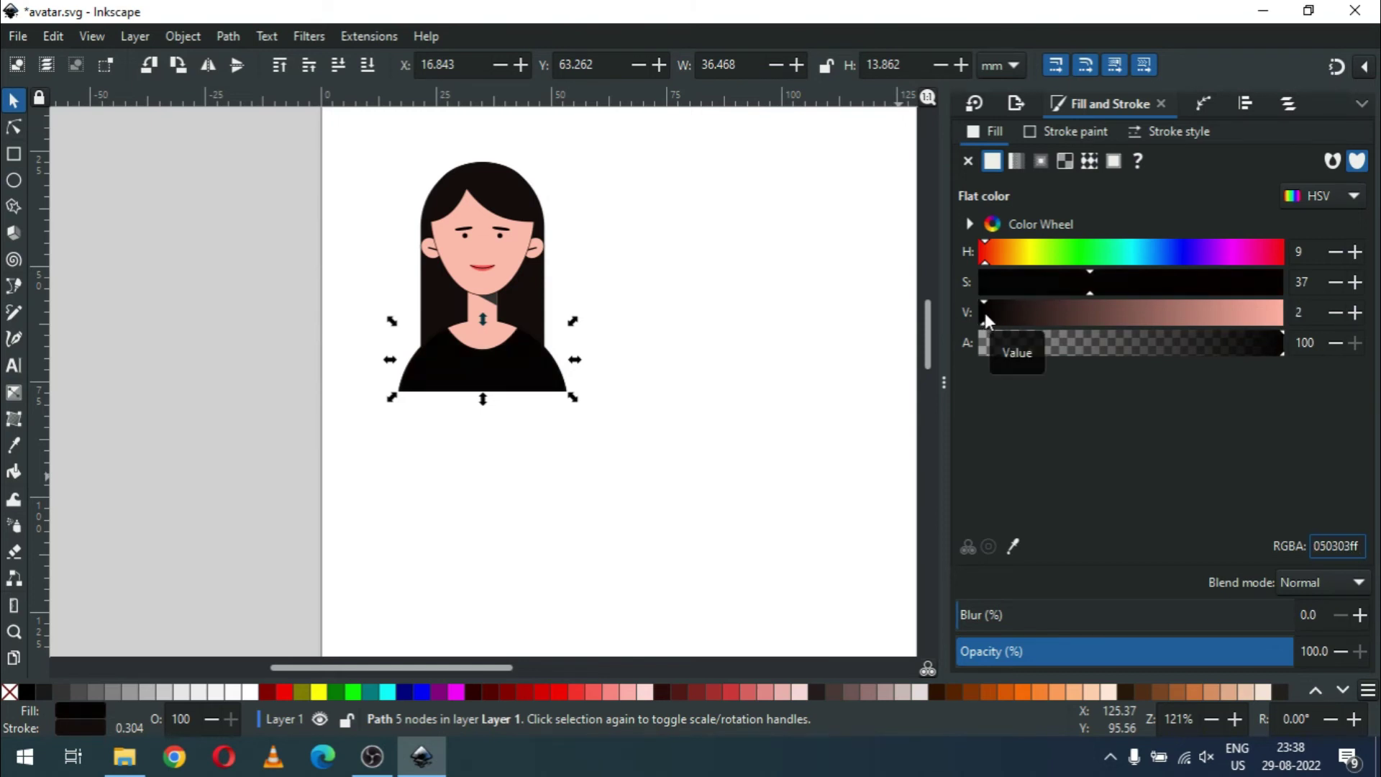
{"action": "left_click_drag", "start_coordinate": [988, 315], "coordinate": [991, 315]}
{"action": "left_click", "coordinate": [997, 316]}
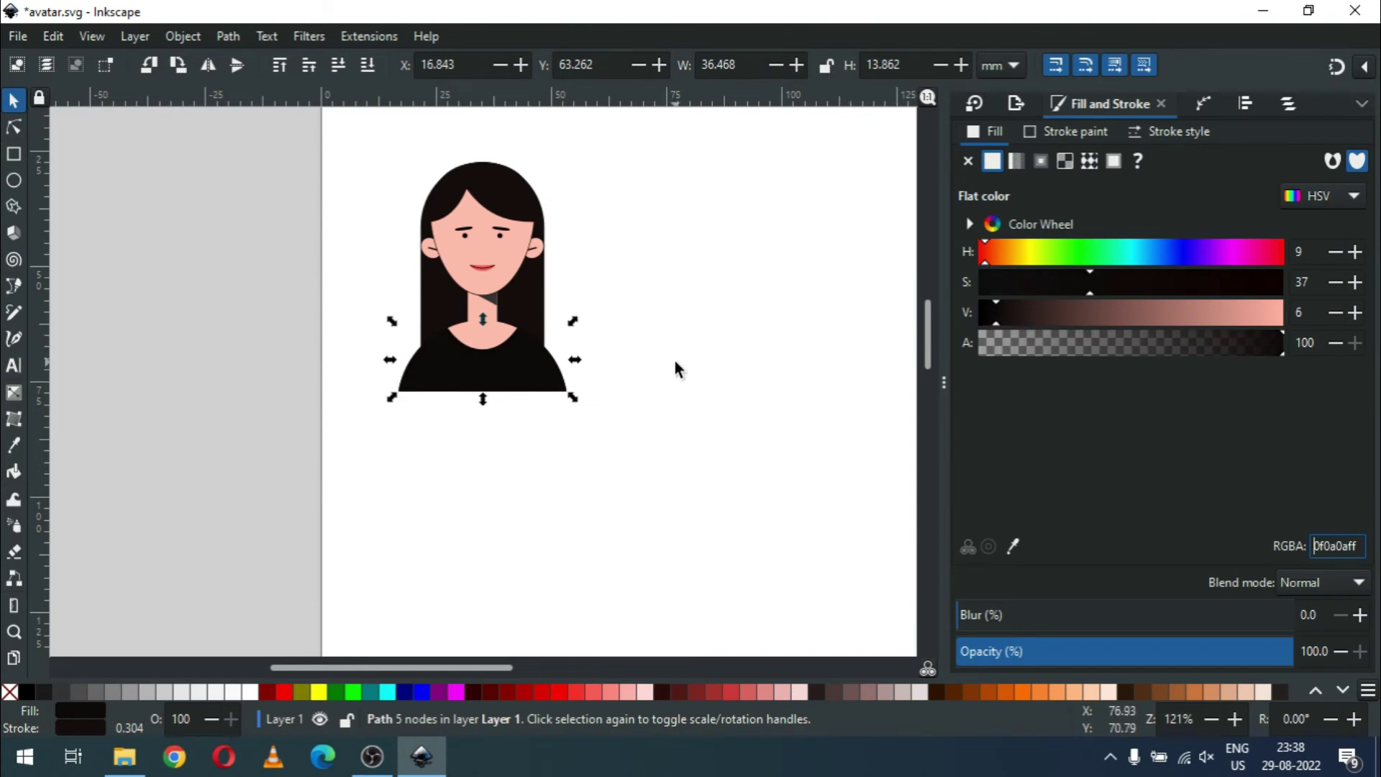
Step: Draw a rectangle over the shirt area, then delete it
{"action": "left_click", "coordinate": [564, 333]}
{"action": "left_click", "coordinate": [515, 304]}
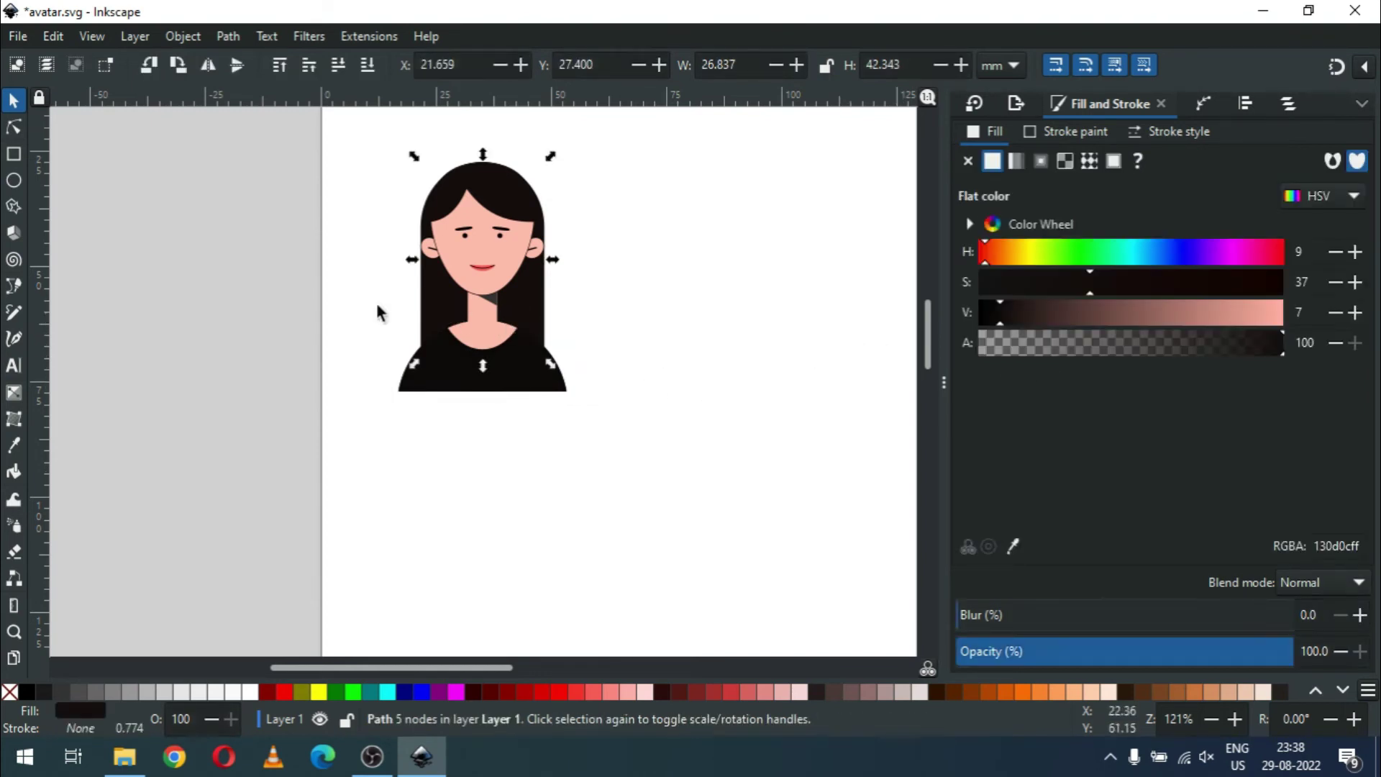
{"action": "left_click", "coordinate": [12, 155]}
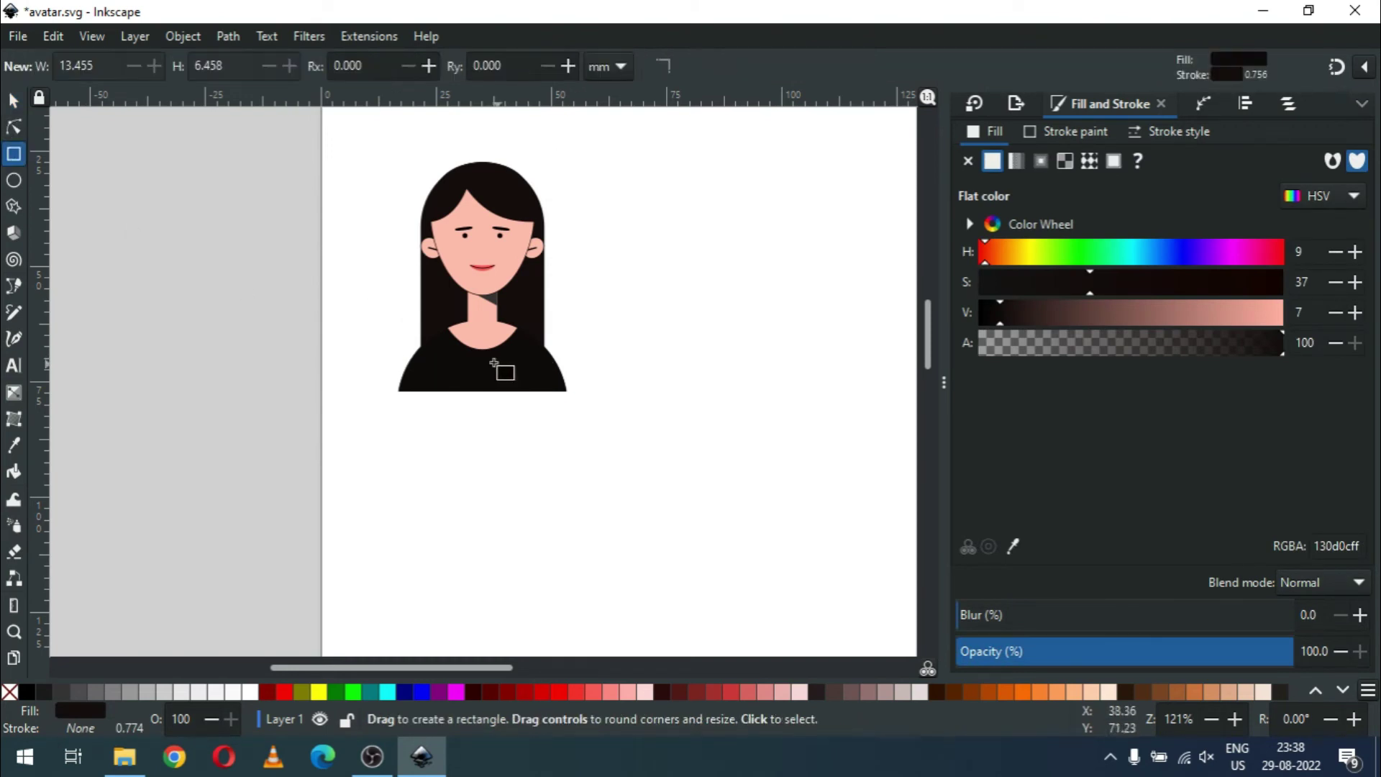
{"action": "left_click_drag", "start_coordinate": [394, 323], "coordinate": [601, 433]}
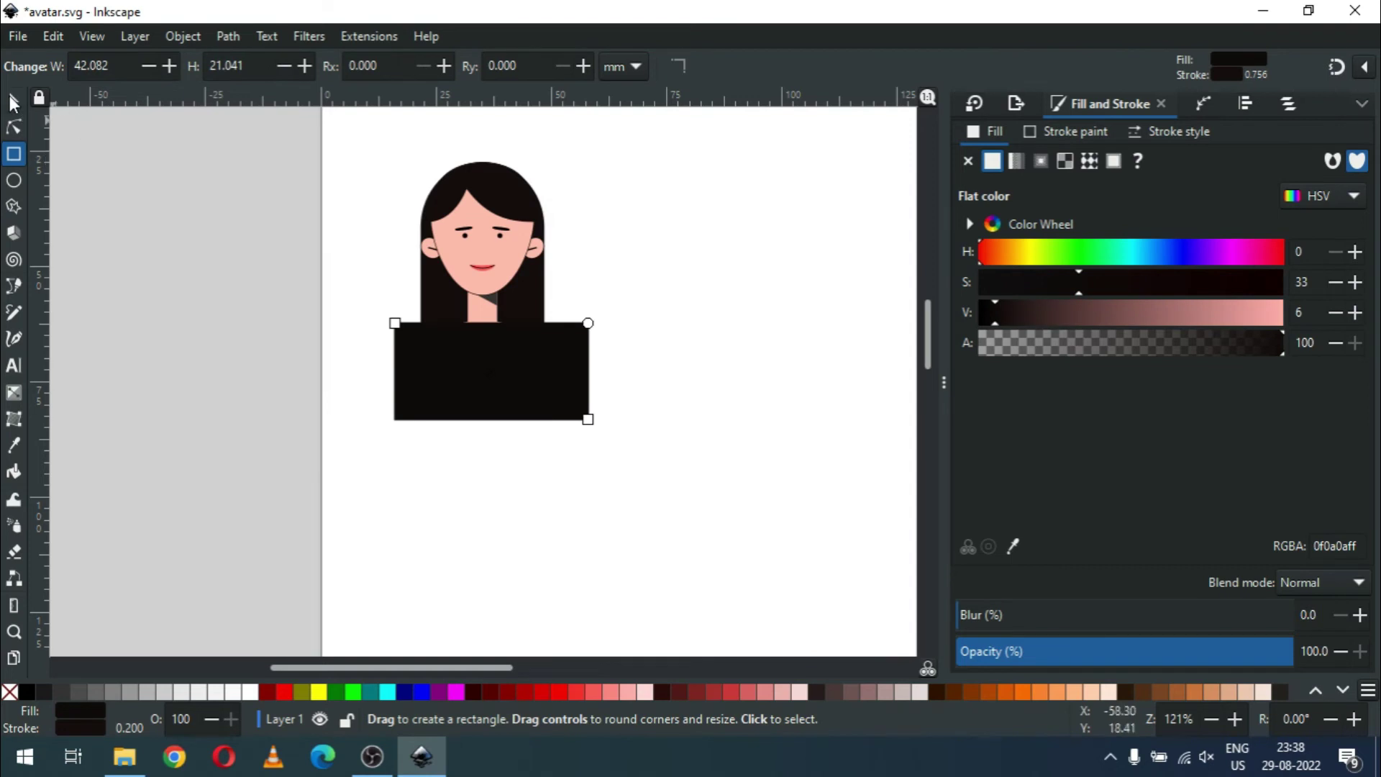
{"action": "left_click", "coordinate": [13, 103]}
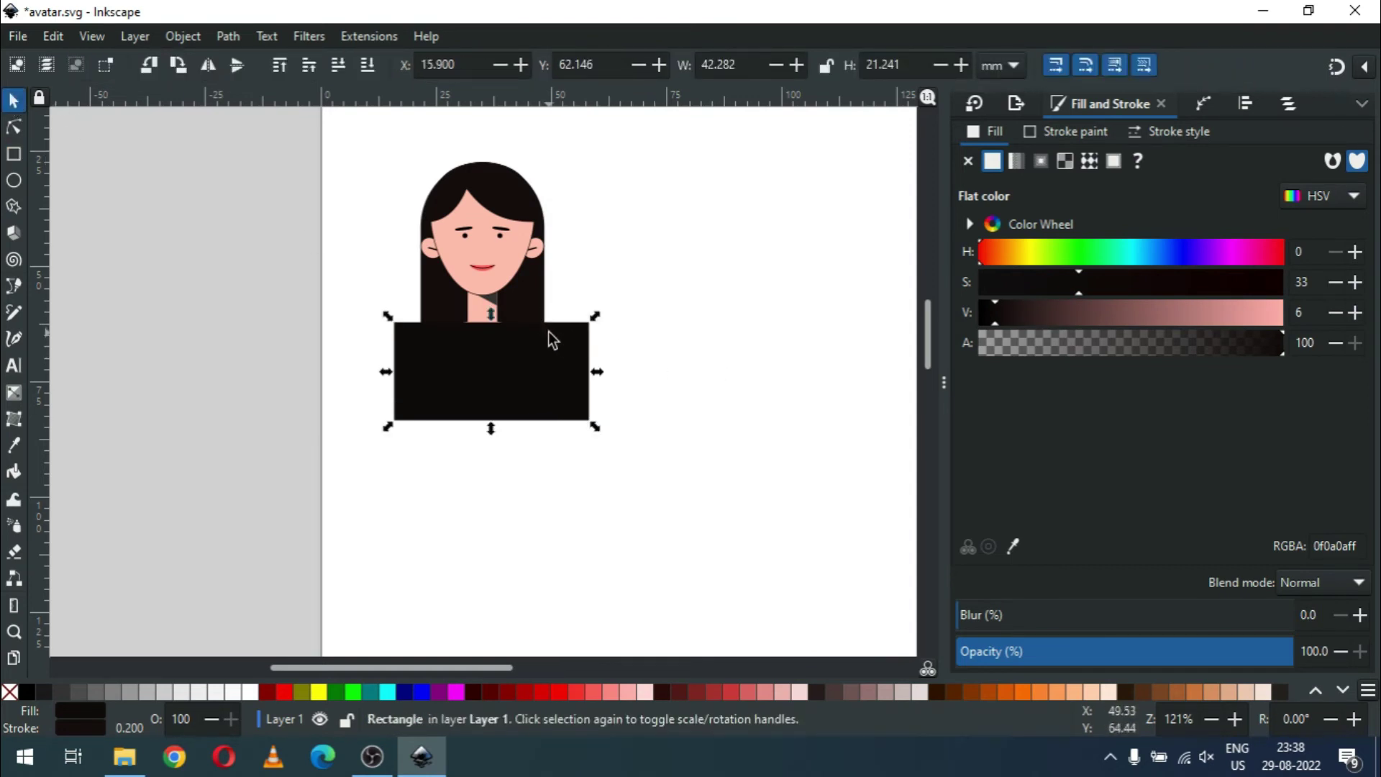
{"action": "key", "text": "Delete"}
Step: Fill the shirt with white and save the drawing
{"action": "left_click", "coordinate": [503, 392]}
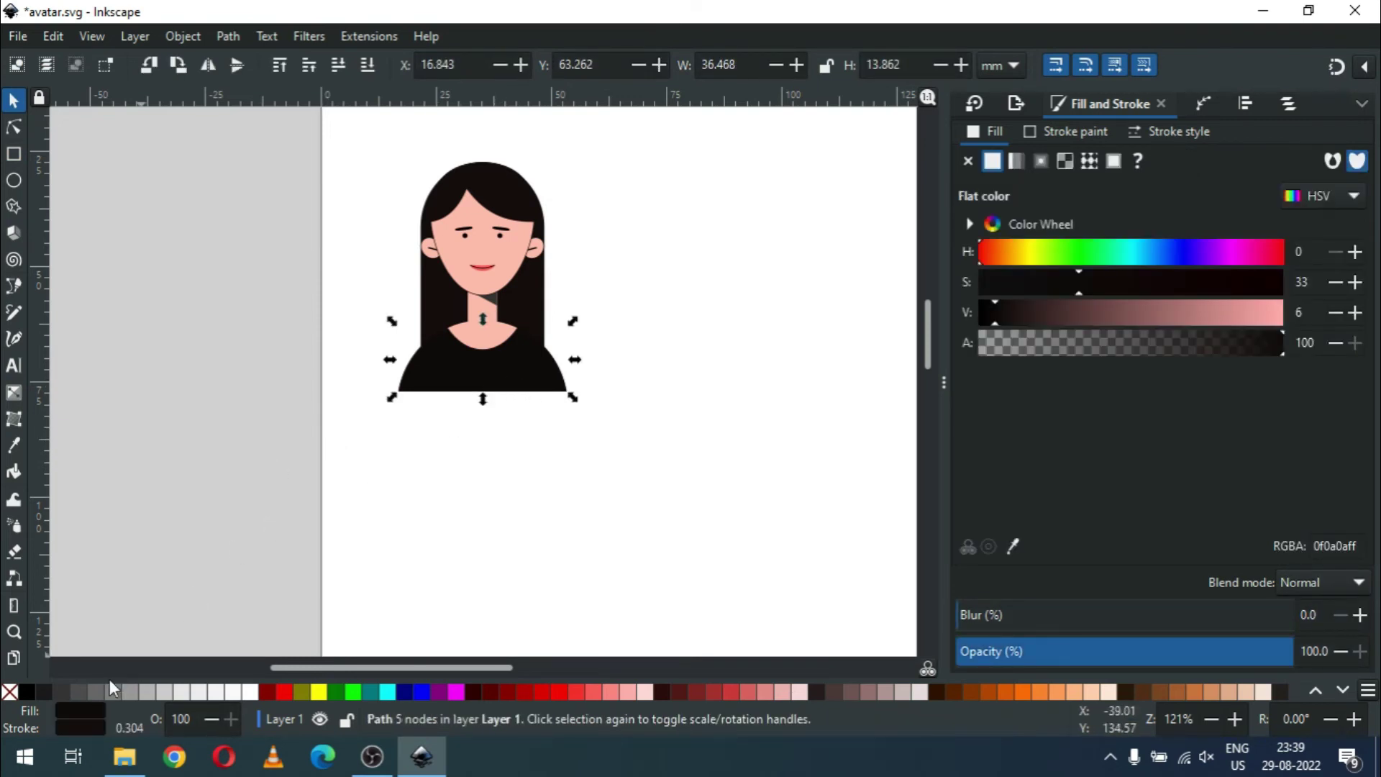
{"action": "left_click", "coordinate": [252, 695]}
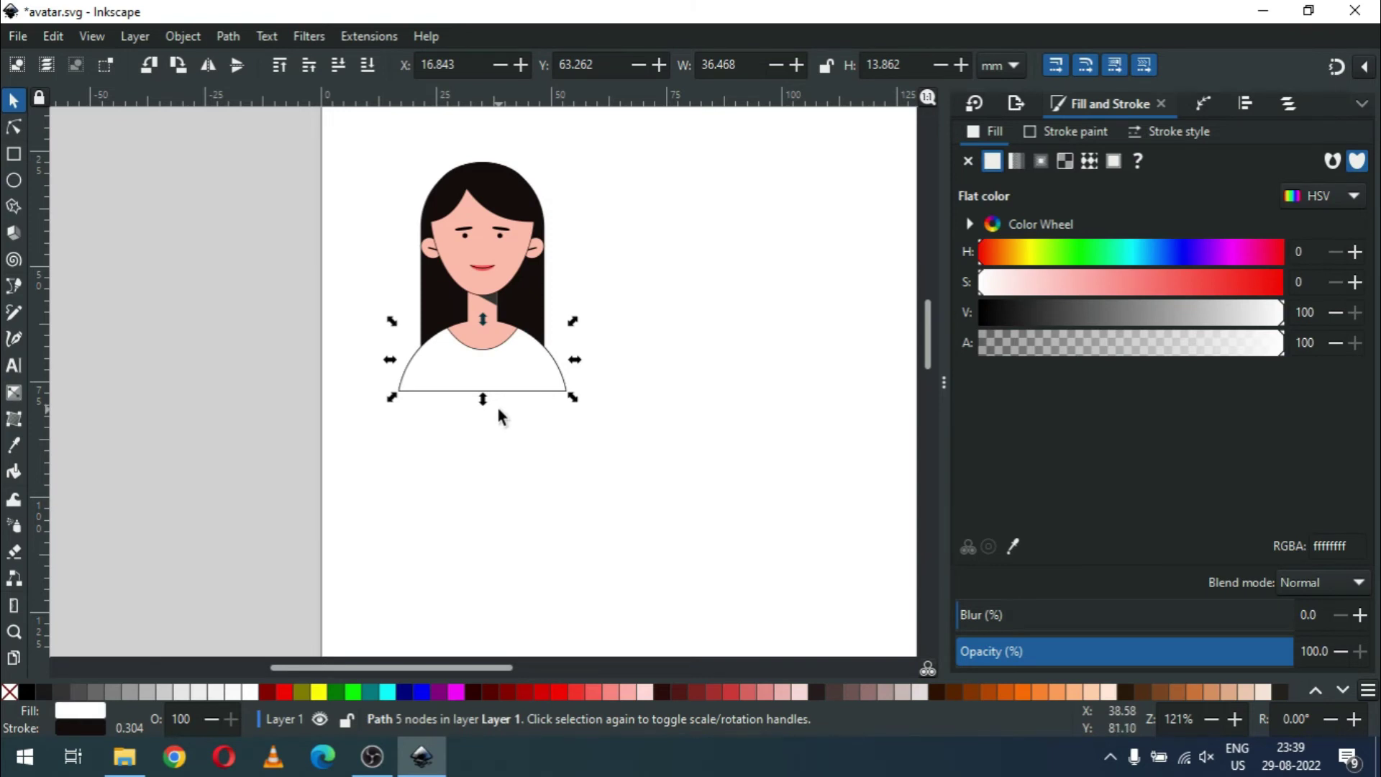
{"action": "left_click", "coordinate": [617, 358]}
{"action": "key", "text": "ctrl+s"}
{"action": "left_click_drag", "start_coordinate": [375, 153], "coordinate": [613, 431]}
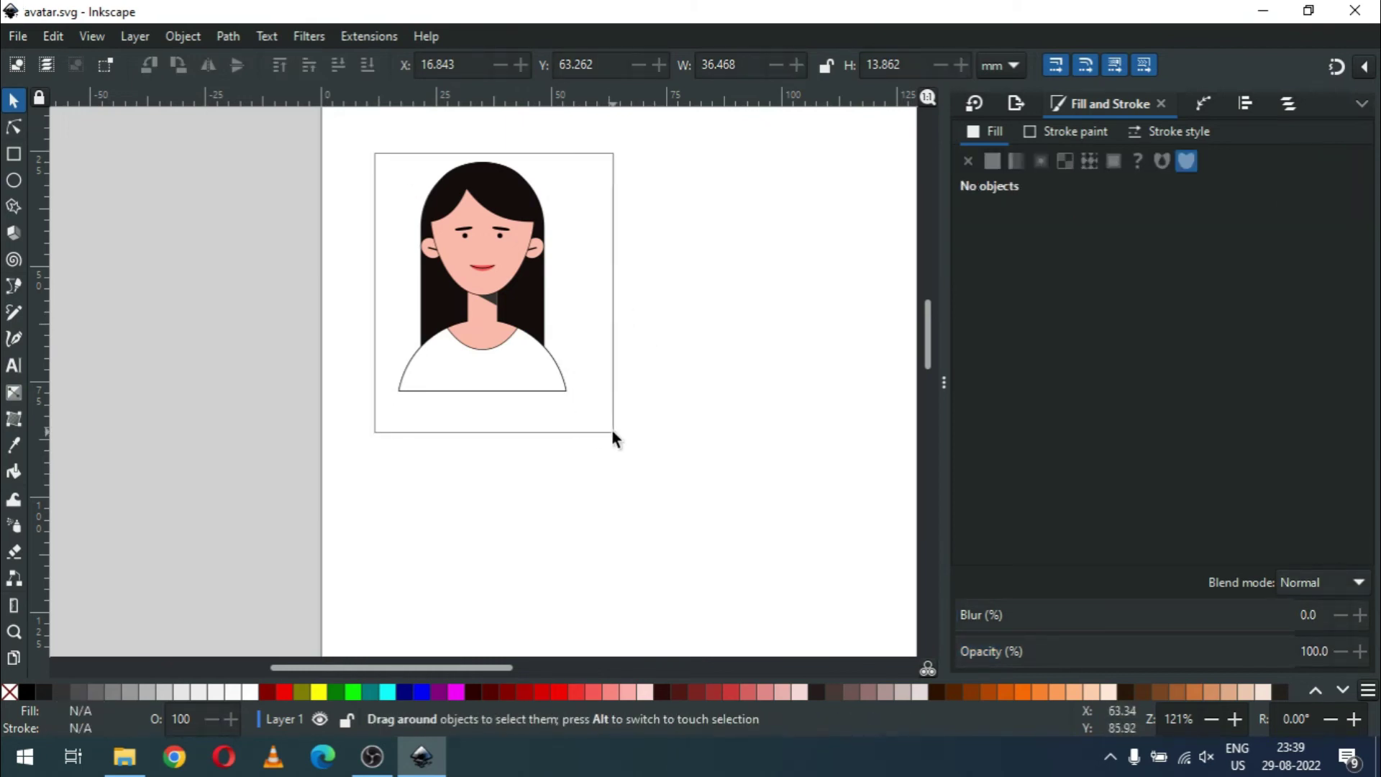
Step: Duplicate the whole avatar and place the copy beside the original
{"action": "right_click", "coordinate": [524, 295]}
{"action": "left_click", "coordinate": [553, 386]}
{"action": "left_click_drag", "start_coordinate": [453, 309], "coordinate": [652, 304]}
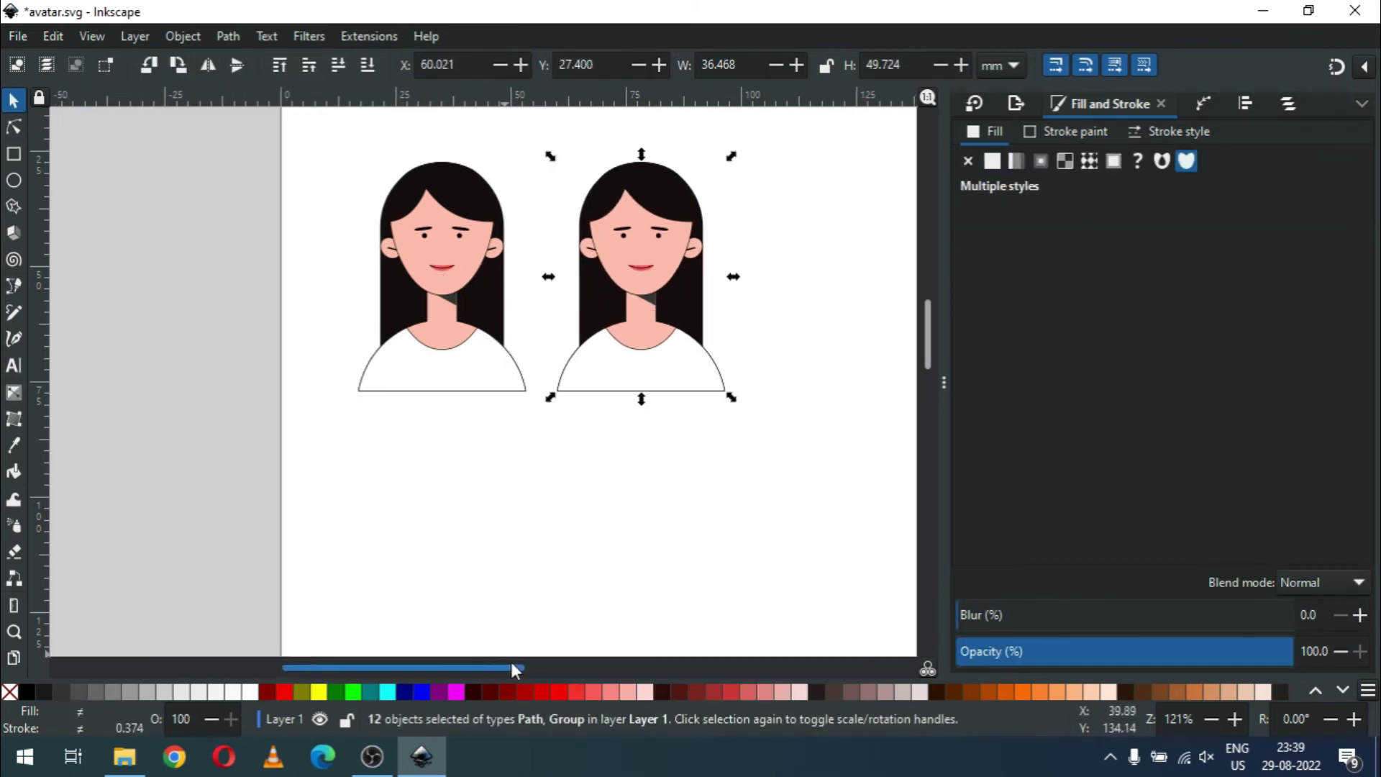
{"action": "key", "text": "z"}
{"action": "left_click_drag", "start_coordinate": [223, 149], "coordinate": [691, 280]}
Step: Flip the copy's fringe horizontally and reshape it into a swept side fringe
{"action": "key", "text": "s"}
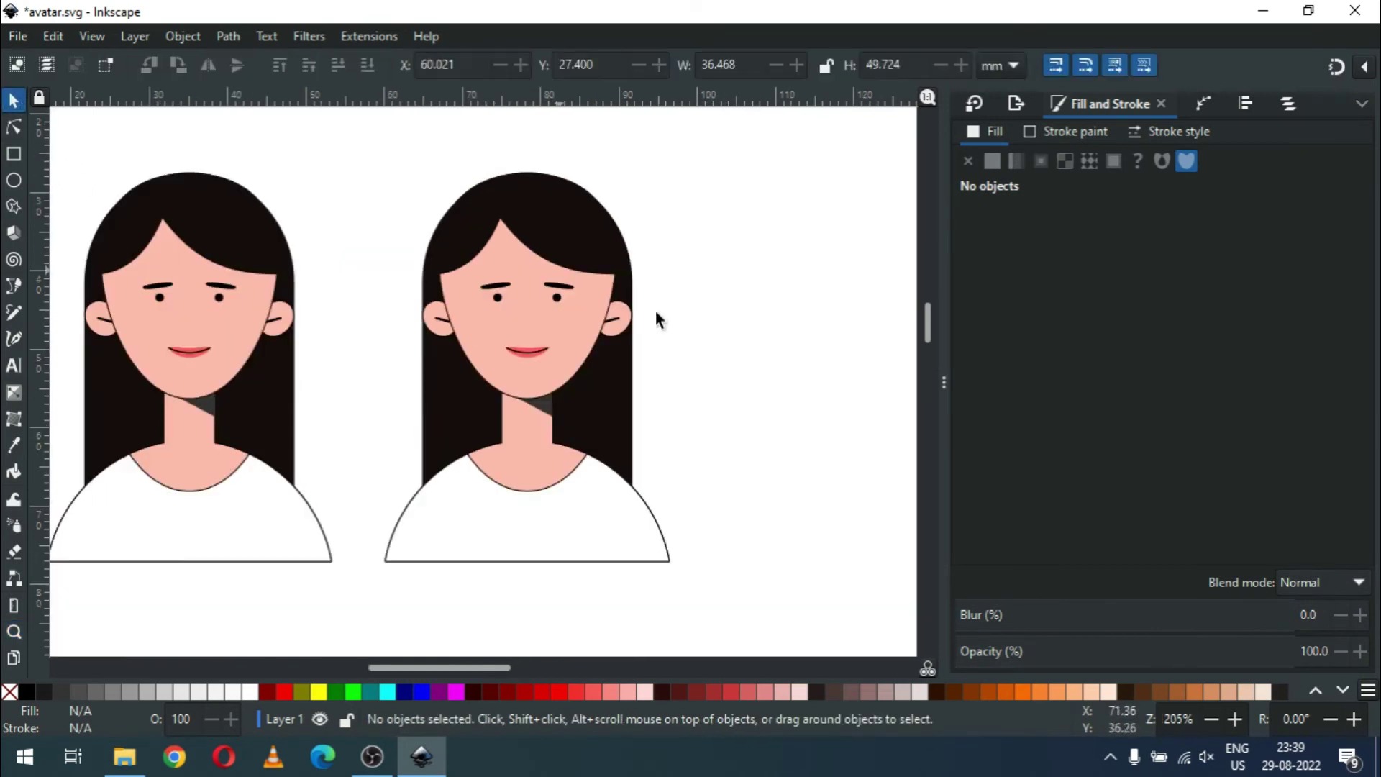
{"action": "left_click", "coordinate": [586, 247]}
{"action": "left_click", "coordinate": [209, 68]}
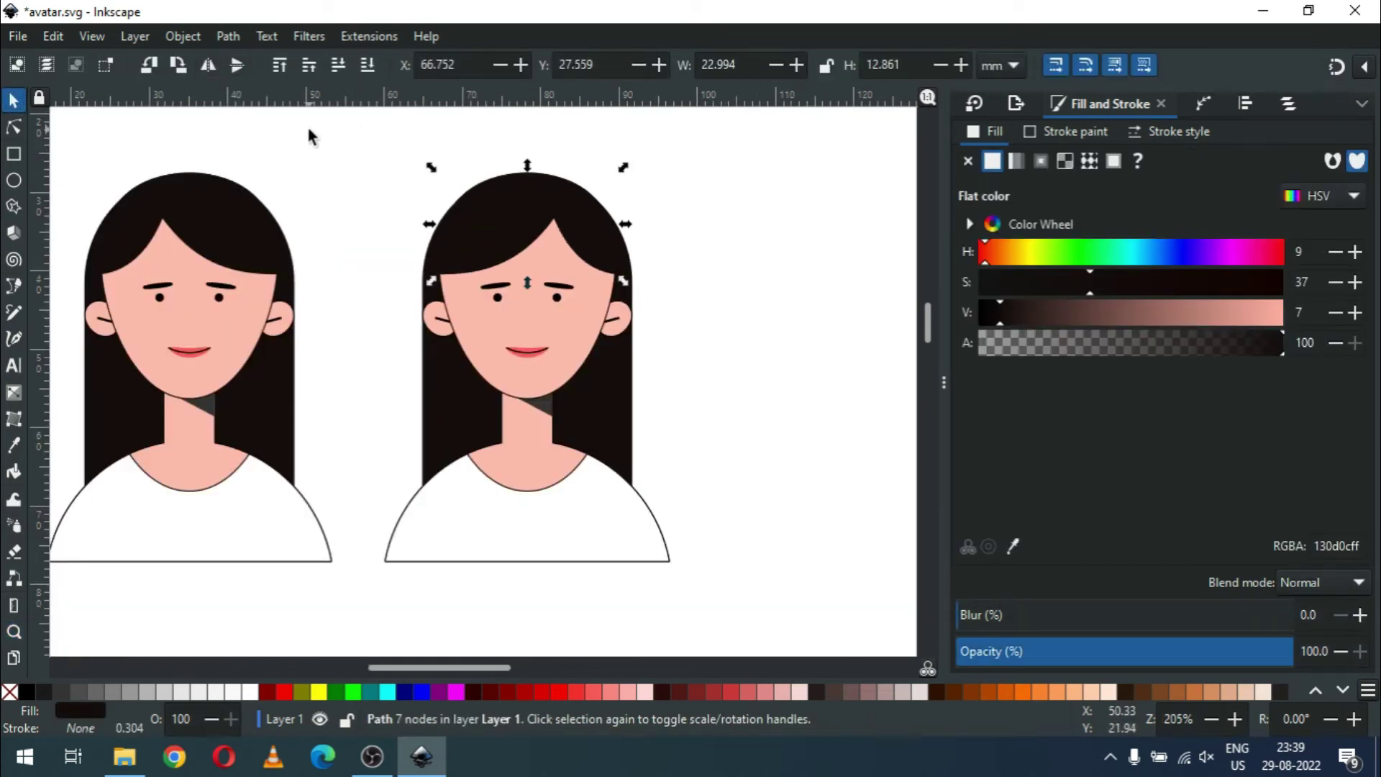
{"action": "left_click", "coordinate": [13, 130]}
{"action": "left_click_drag", "start_coordinate": [484, 278], "coordinate": [496, 303]}
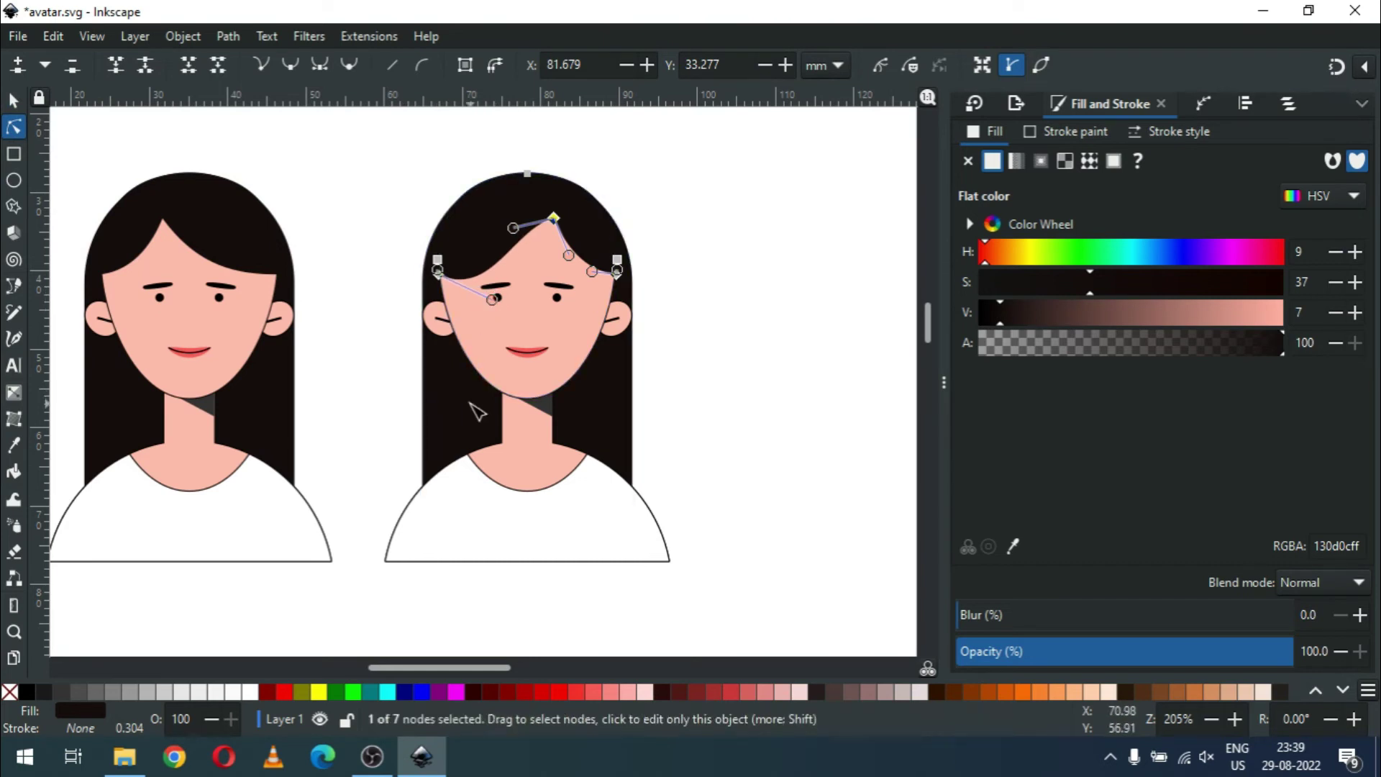
{"action": "left_click_drag", "start_coordinate": [569, 255], "coordinate": [557, 284]}
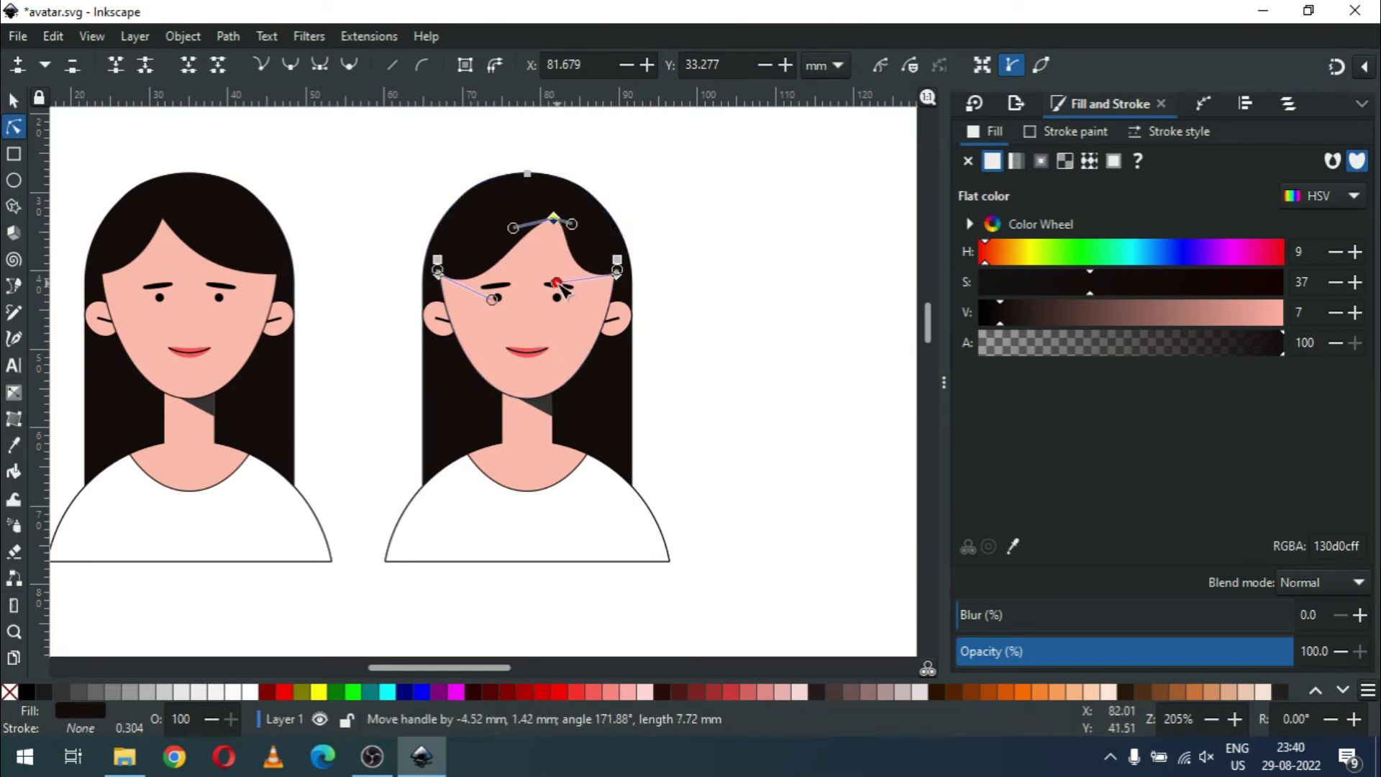
{"action": "left_click", "coordinate": [734, 282]}
{"action": "key", "text": "s"}
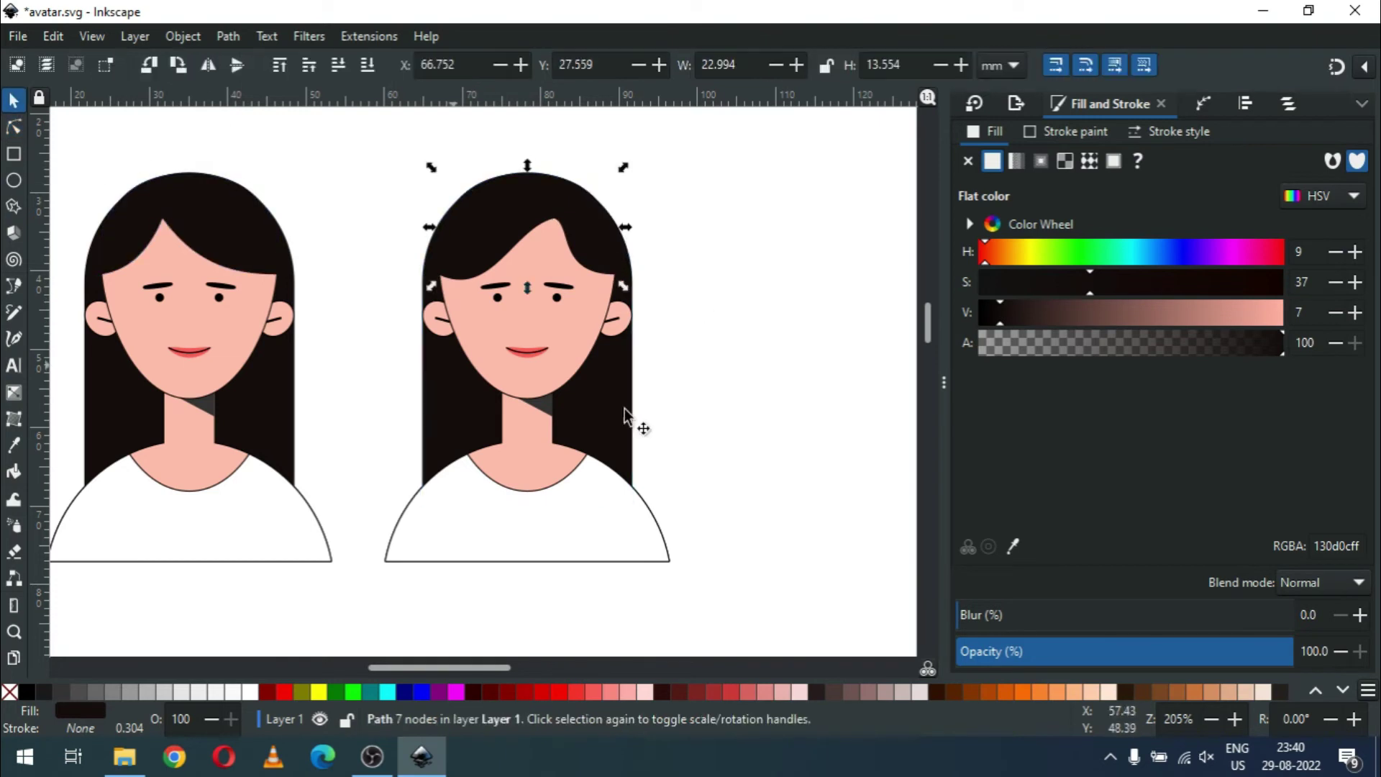
{"action": "left_click", "coordinate": [765, 360]}
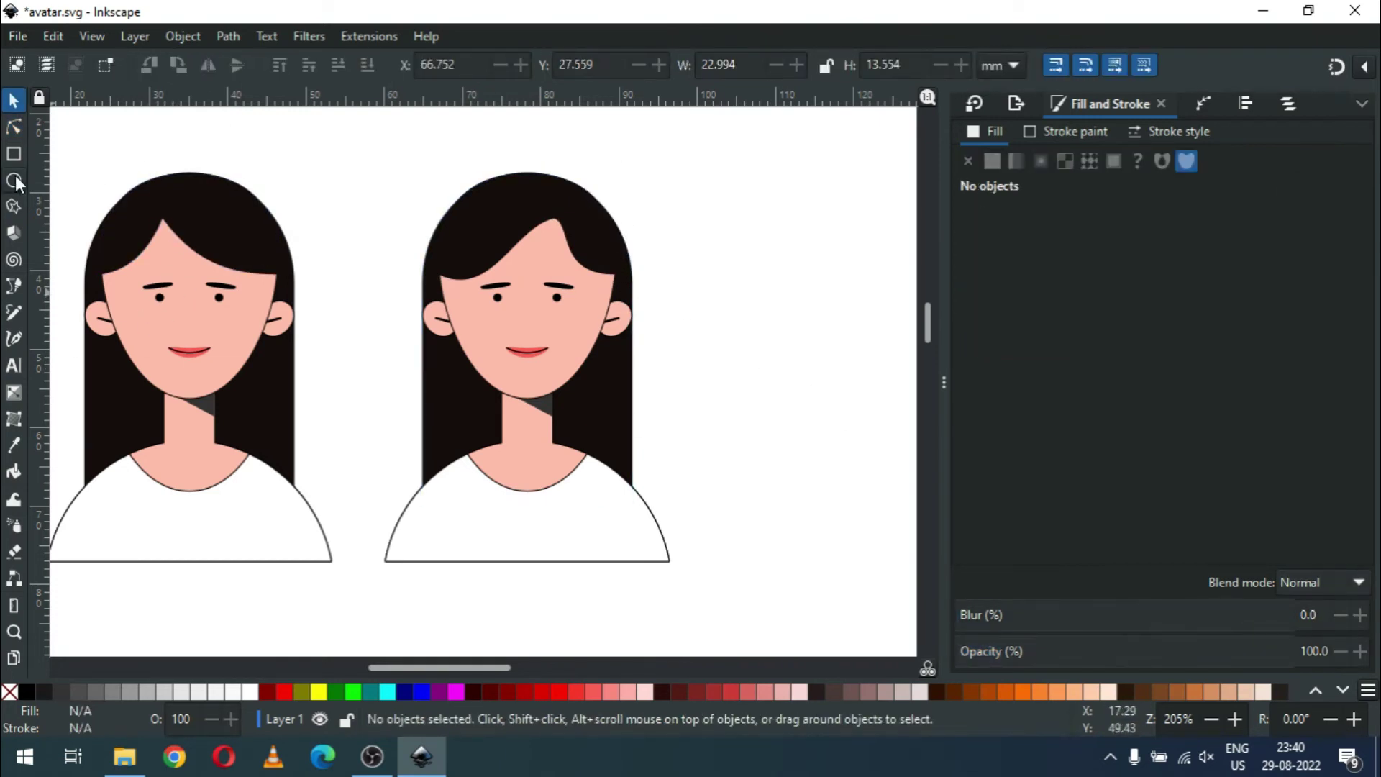
Step: Cut away the copy's lower long hair using a rectangle and Path > Difference
{"action": "left_click", "coordinate": [13, 153]}
{"action": "left_click_drag", "start_coordinate": [389, 404], "coordinate": [701, 608]}
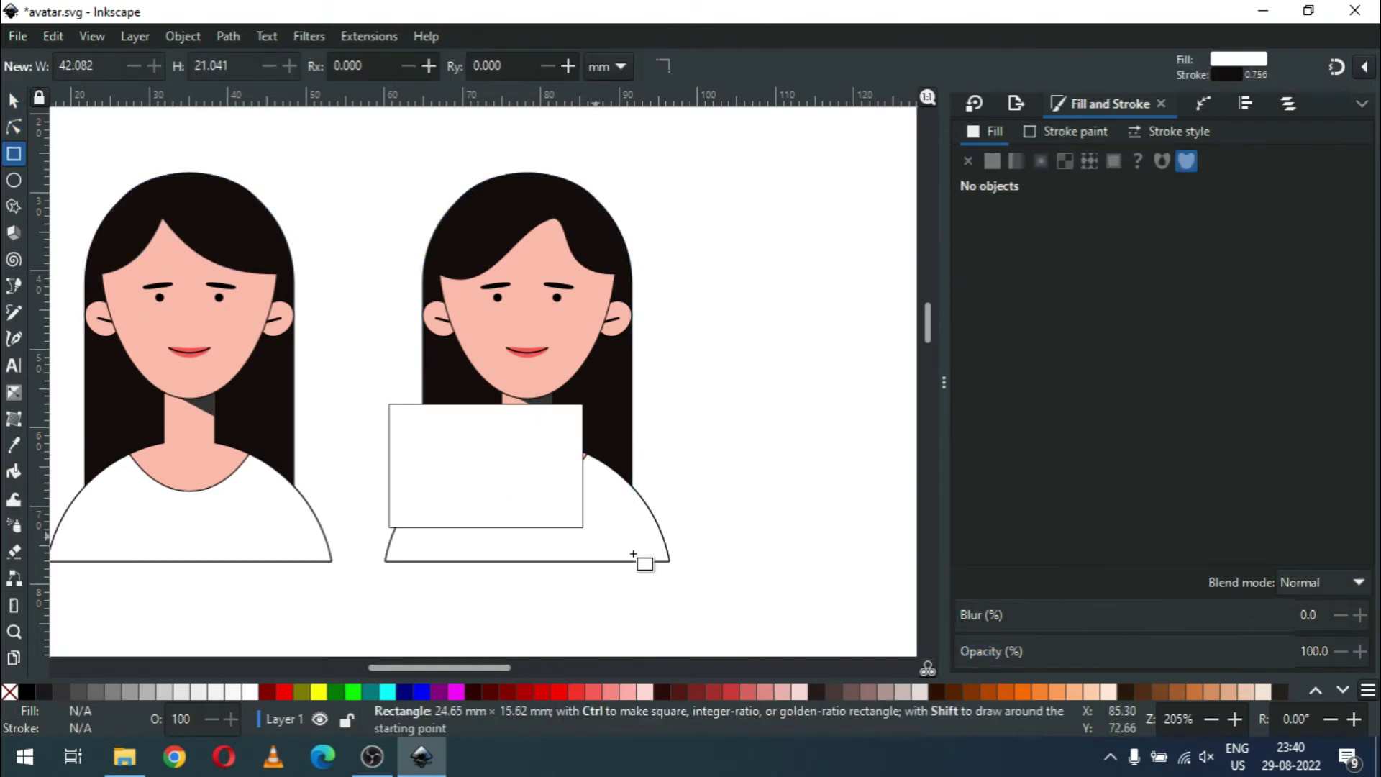
{"action": "left_click", "coordinate": [14, 101]}
{"action": "left_click", "coordinate": [626, 374], "text": "shift"}
{"action": "left_click", "coordinate": [228, 36]}
{"action": "left_click", "coordinate": [237, 164]}
Step: Curve the bob's bottom edge inward toward the neck and save the drawing
{"action": "key", "text": "n"}
{"action": "left_click", "coordinate": [425, 402]}
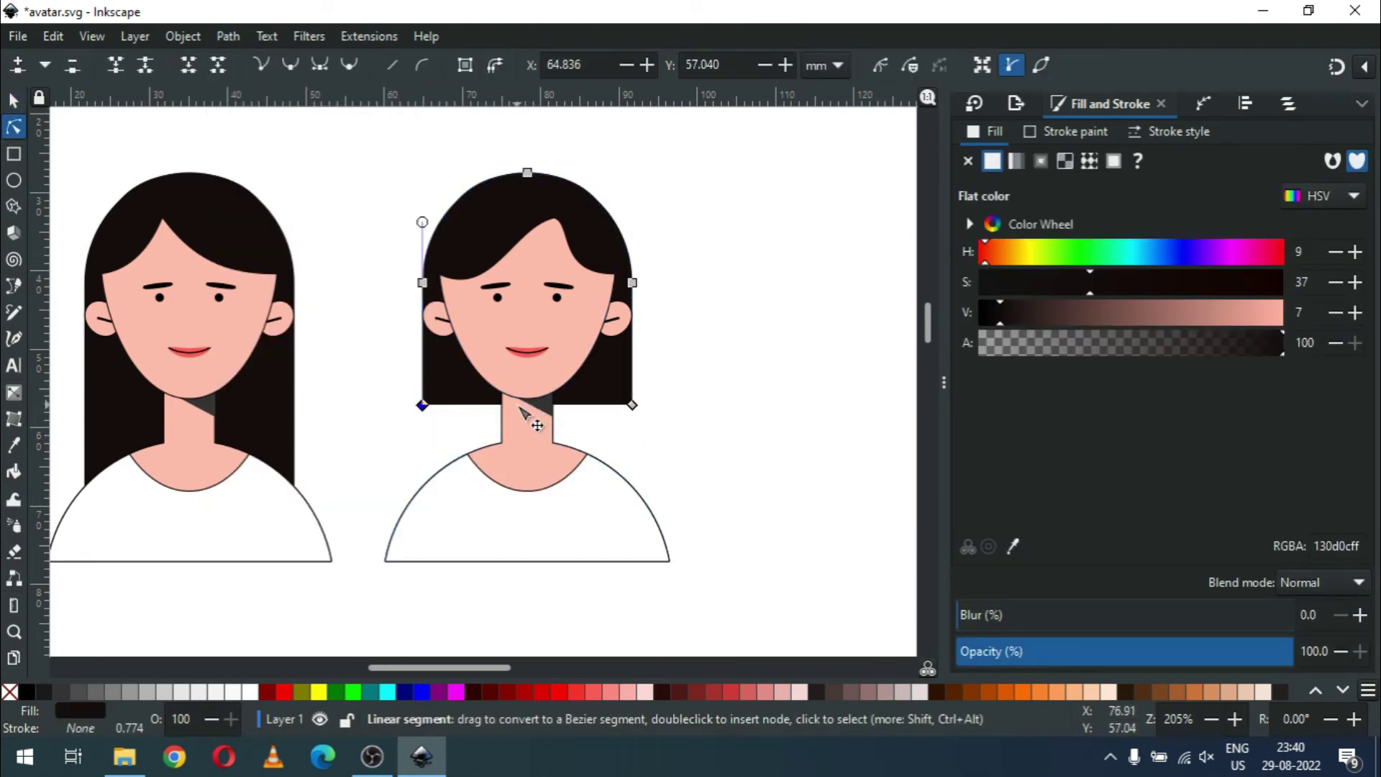
{"action": "mouse_move", "coordinate": [520, 407]}
{"action": "left_mouse_down"}
{"action": "mouse_move", "coordinate": [525, 441]}
{"action": "mouse_move", "coordinate": [584, 454]}
{"action": "left_mouse_up"}
{"action": "left_click_drag", "start_coordinate": [492, 456], "coordinate": [468, 454]}
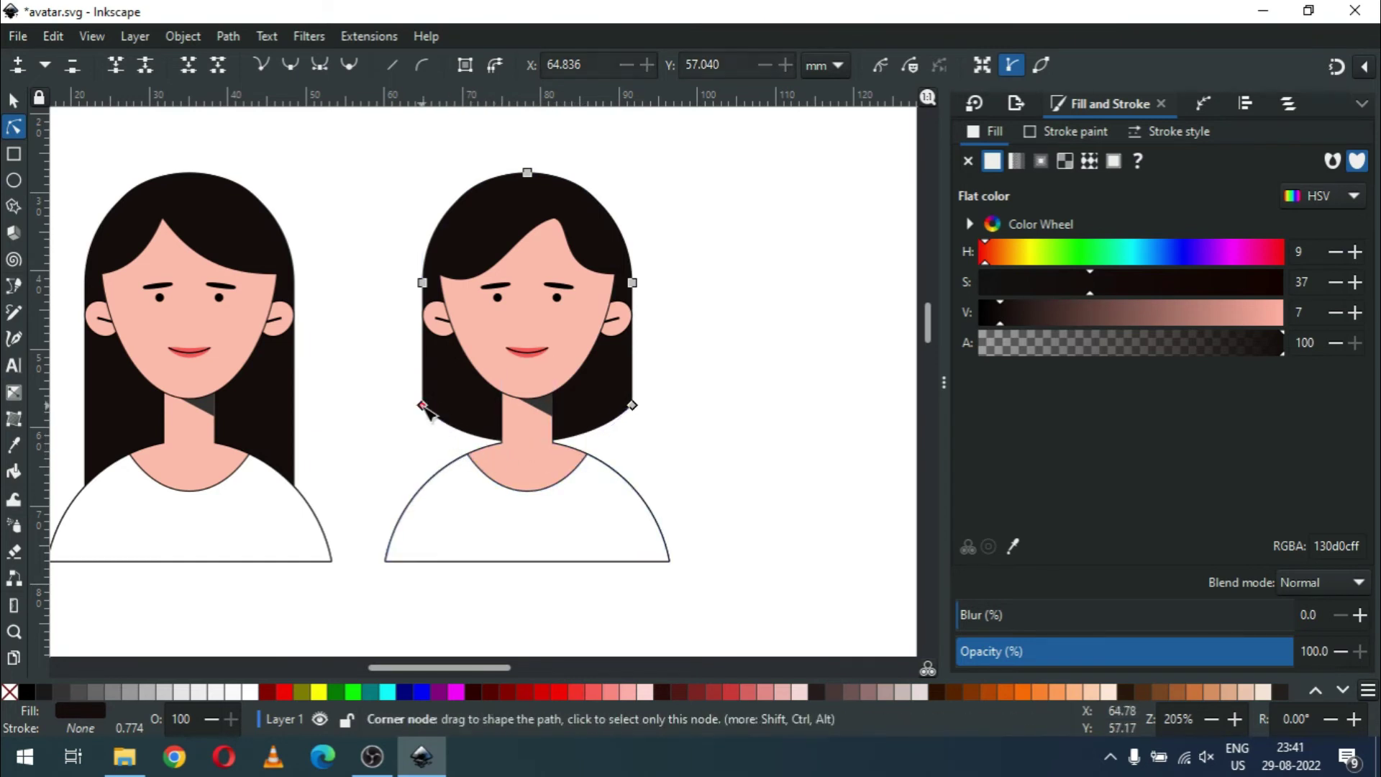
{"action": "mouse_move", "coordinate": [468, 454]}
{"action": "left_mouse_down"}
{"action": "mouse_move", "coordinate": [410, 452]}
{"action": "mouse_move", "coordinate": [372, 492]}
{"action": "left_mouse_up"}
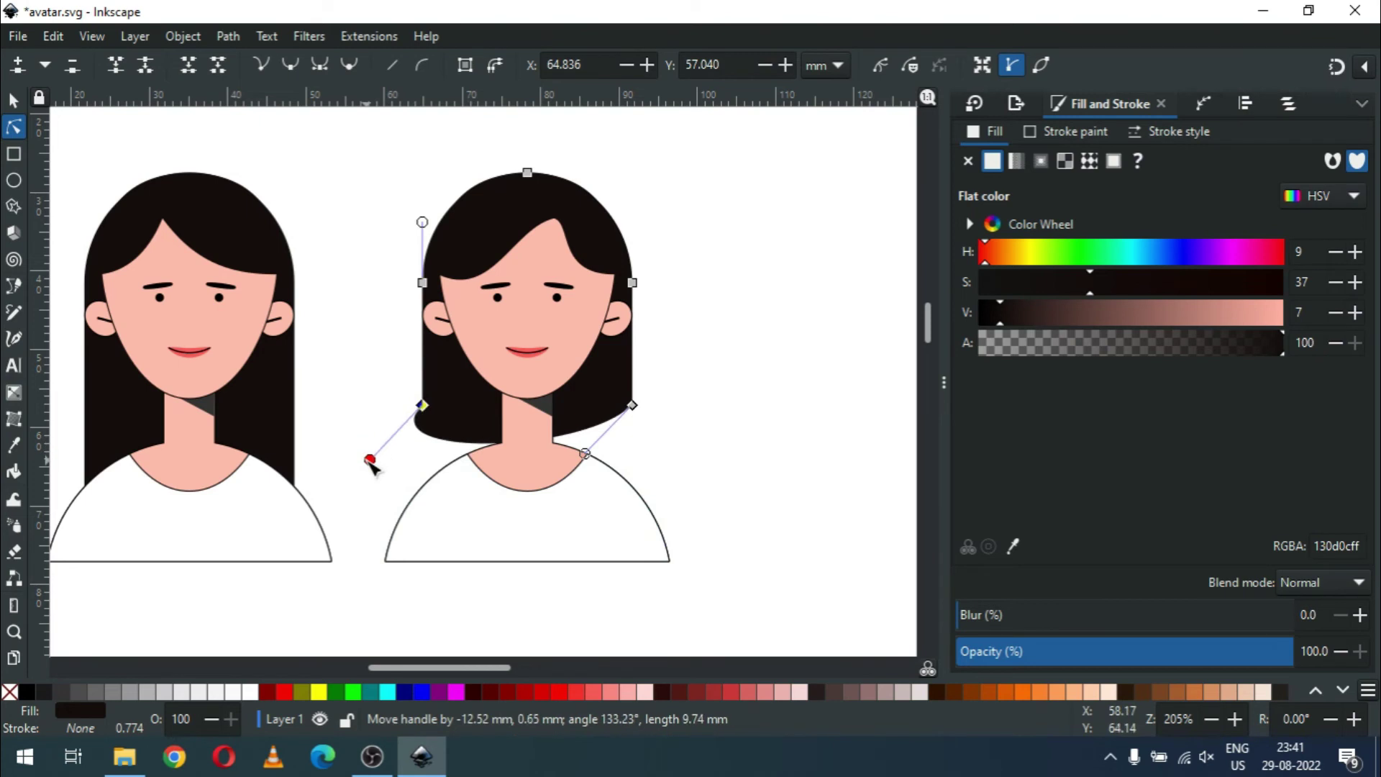
{"action": "key", "text": "s"}
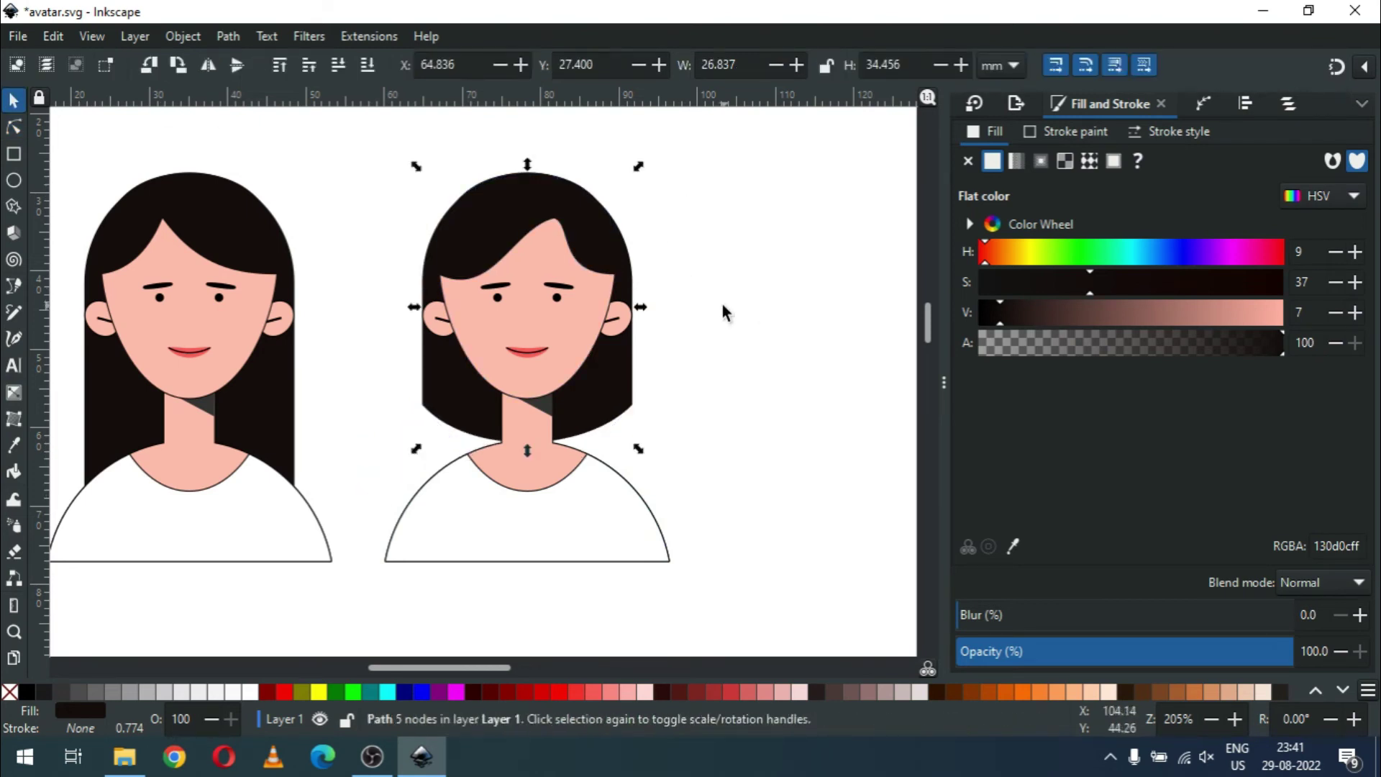
{"action": "key", "text": "Escape"}
{"action": "key", "text": "ctrl+s"}
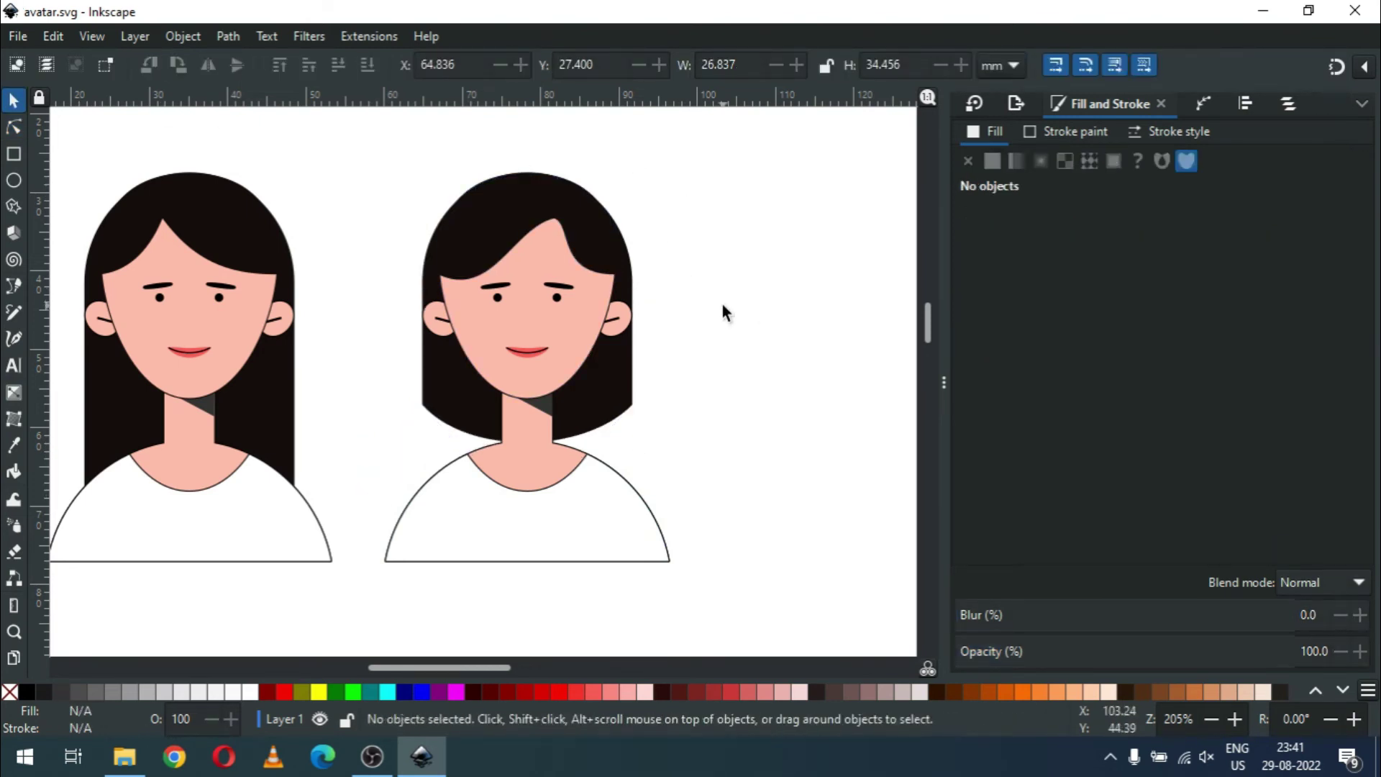
Step: Draw a small circle, adjust its outline thickness, and move a copy onto the left eye
{"action": "key", "text": "e"}
{"action": "left_click_drag", "start_coordinate": [771, 358], "coordinate": [703, 291]}
{"action": "left_click", "coordinate": [13, 101]}
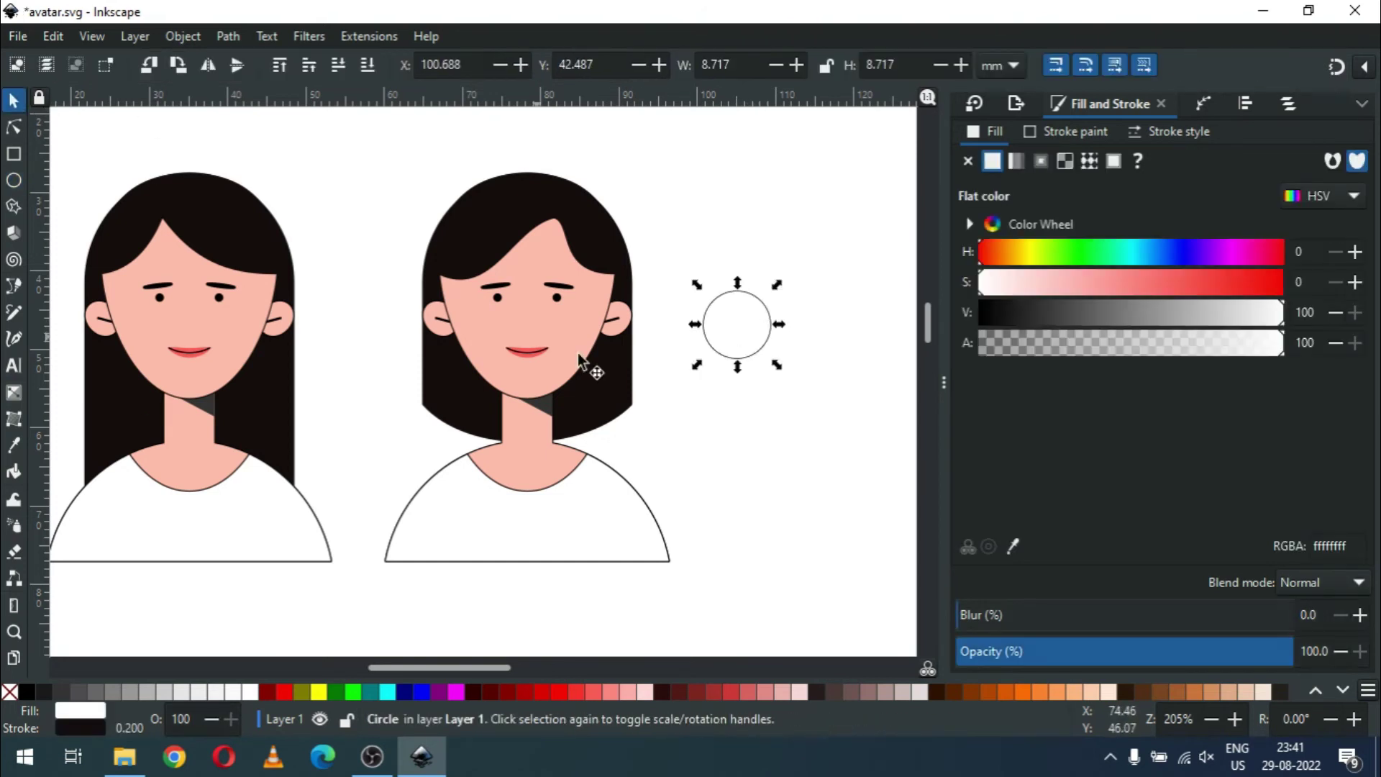
{"action": "left_click", "coordinate": [1135, 132]}
{"action": "scroll", "coordinate": [1079, 169], "scroll_direction": "up", "scroll_amount": 5}
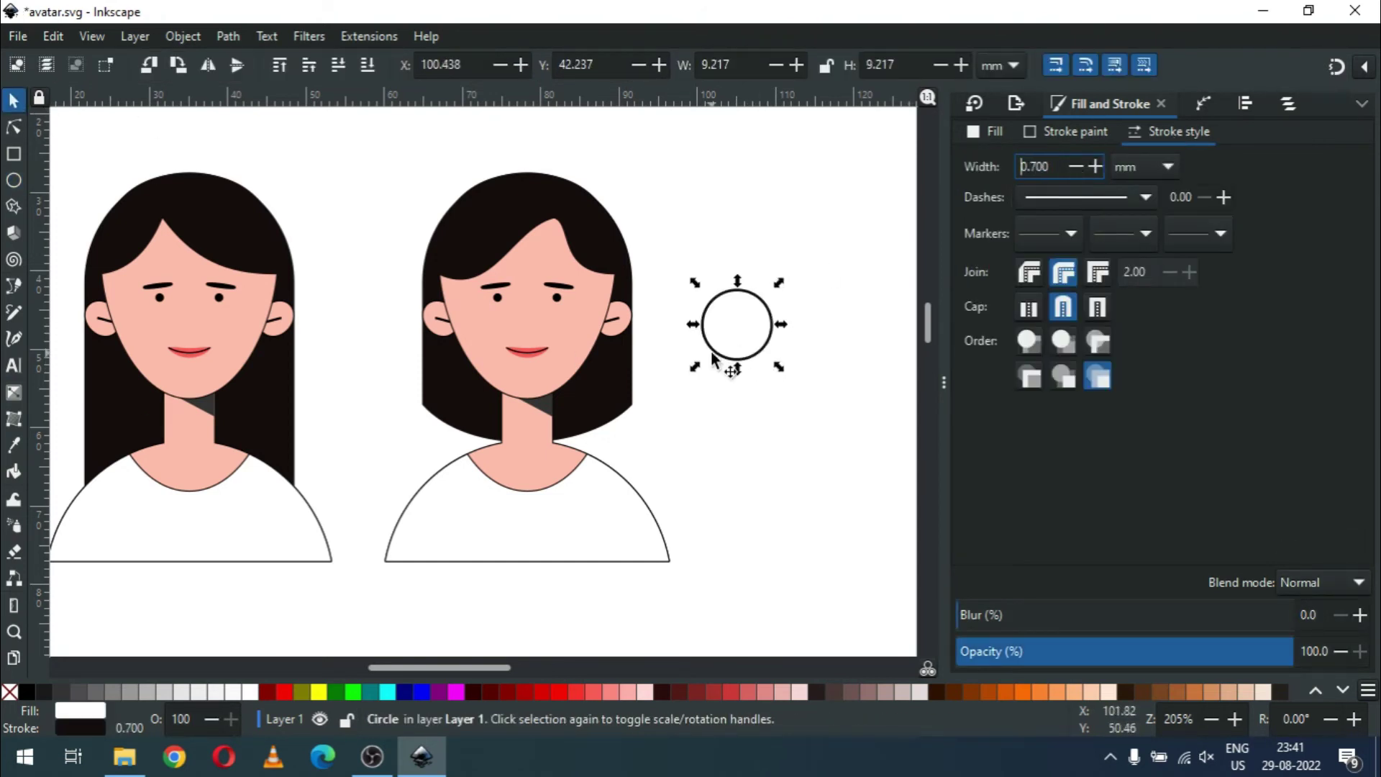
{"action": "key", "text": "ctrl+d"}
{"action": "left_click_drag", "start_coordinate": [719, 359], "coordinate": [462, 335]}
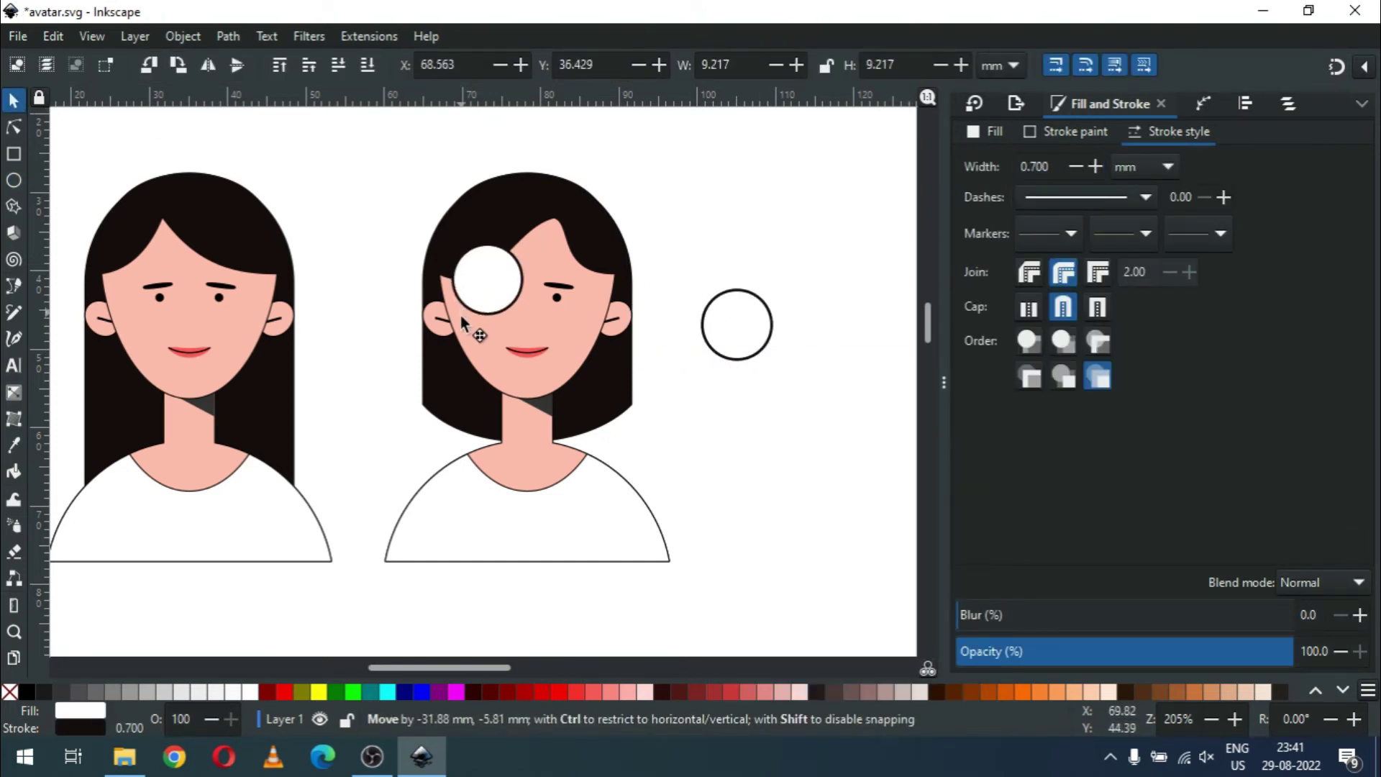
Step: Make the left lens unfilled over the left eye and enter 400 for its outline
{"action": "left_click", "coordinate": [9, 691]}
{"action": "mouse_move", "coordinate": [525, 331]}
{"action": "left_mouse_down"}
{"action": "mouse_move", "coordinate": [515, 321]}
{"action": "mouse_move", "coordinate": [532, 325]}
{"action": "left_mouse_up"}
{"action": "left_click", "coordinate": [755, 363]}
{"action": "left_click", "coordinate": [529, 298]}
{"action": "type", "text": "400"}
{"action": "key", "text": "Return"}
Step: Duplicate the lens onto the right eye, group both lenses, and align them with the face
{"action": "right_click", "coordinate": [519, 310]}
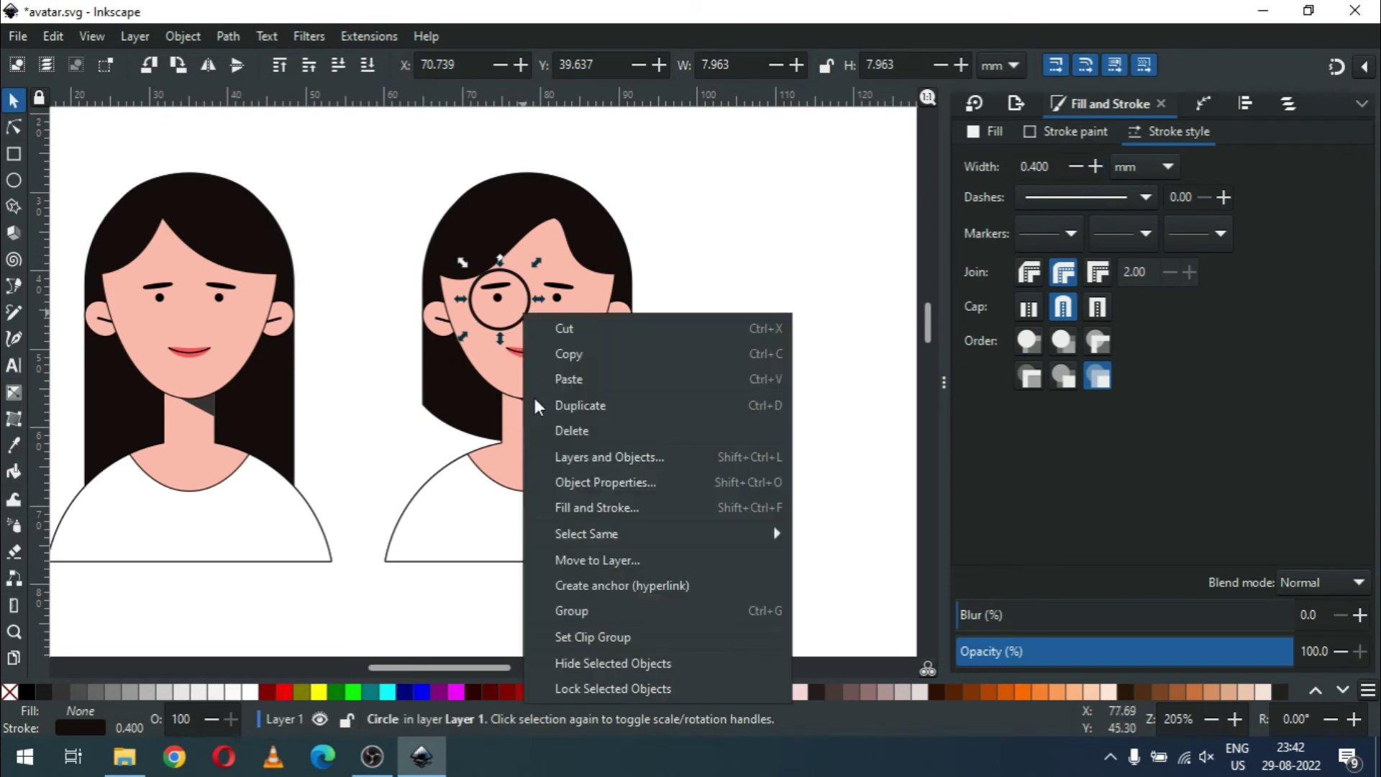
{"action": "left_click", "coordinate": [516, 332]}
{"action": "left_click_drag", "start_coordinate": [568, 326], "coordinate": [567, 327]}
{"action": "left_click", "coordinate": [529, 299], "text": "shift"}
{"action": "key", "text": "ctrl+g"}
{"action": "left_click", "coordinate": [554, 339], "text": "shift"}
{"action": "left_click", "coordinate": [1240, 109]}
Step: Save, then draw the left glasses arm from the lens toward the left ear
{"action": "key", "text": "z"}
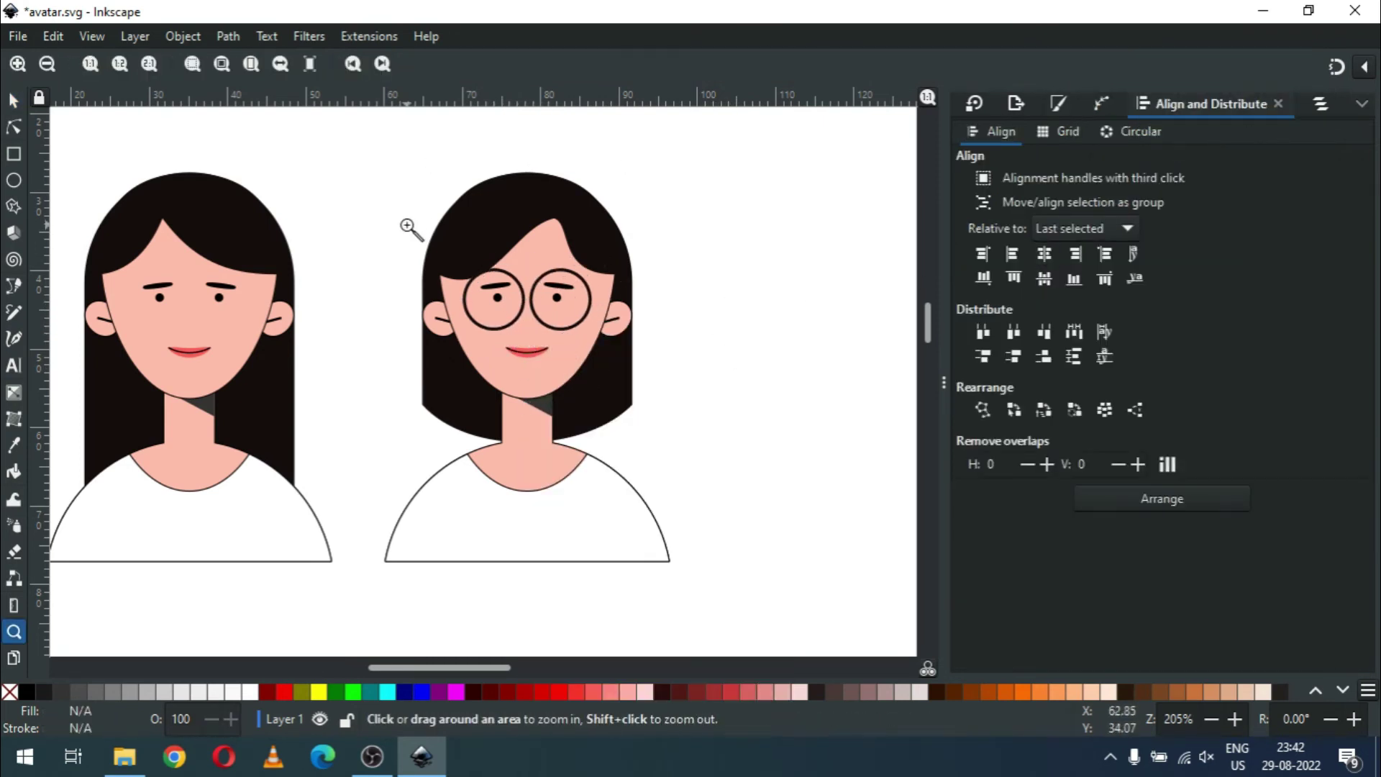
{"action": "left_click_drag", "start_coordinate": [410, 224], "coordinate": [705, 404]}
{"action": "key", "text": "ctrl+s"}
{"action": "left_click", "coordinate": [13, 311]}
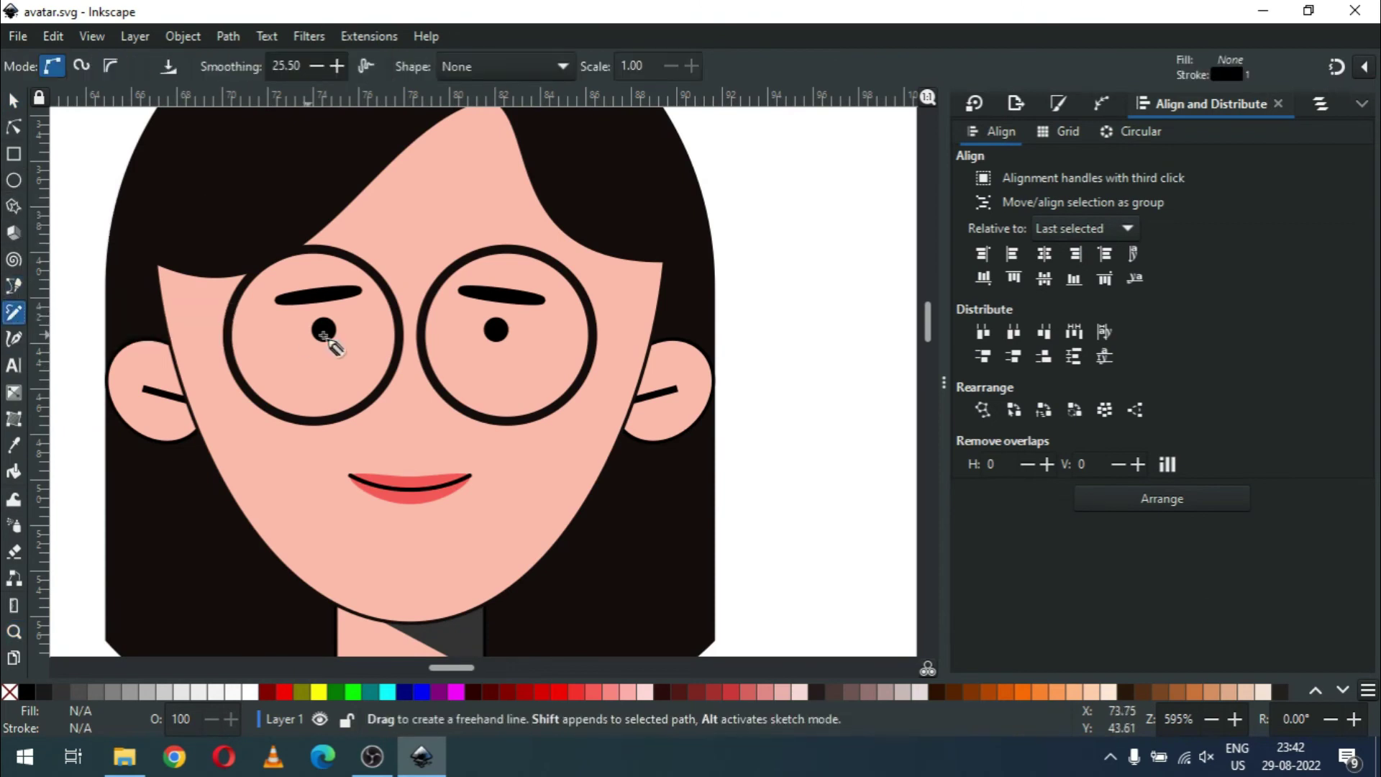
{"action": "key", "text": "5"}
{"action": "key", "text": "z"}
{"action": "left_click_drag", "start_coordinate": [237, 216], "coordinate": [647, 504]}
{"action": "key", "text": "ctrl+s"}
{"action": "left_click", "coordinate": [13, 286]}
{"action": "left_click", "coordinate": [300, 307]}
{"action": "double_click", "coordinate": [254, 307]}
Step: Duplicate the glasses arm and move the copy to the right lens
{"action": "key", "text": "s"}
{"action": "right_click", "coordinate": [285, 307]}
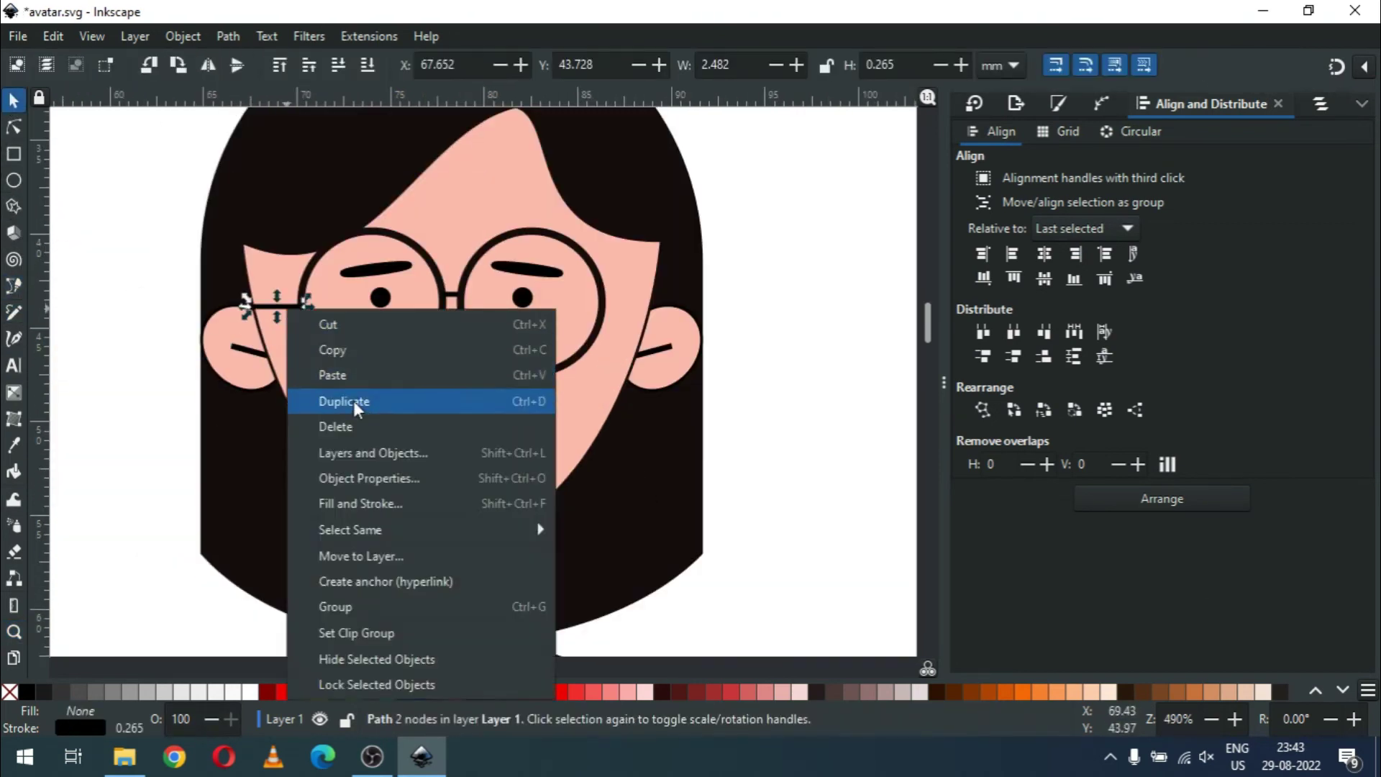
{"action": "left_click", "coordinate": [357, 401]}
{"action": "left_click_drag", "start_coordinate": [280, 307], "coordinate": [637, 317]}
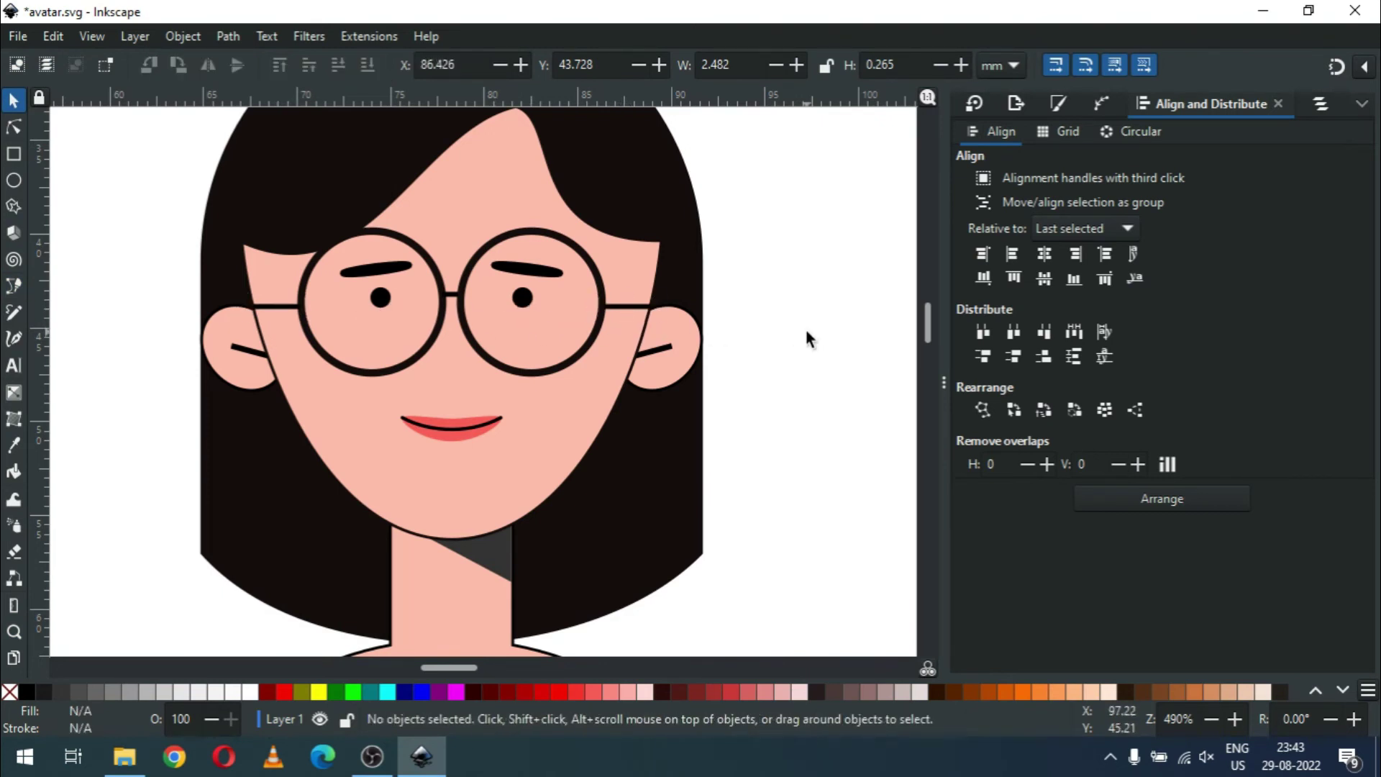
{"action": "left_click", "coordinate": [804, 325]}
{"action": "key", "text": "5"}
{"action": "left_click", "coordinate": [554, 548]}
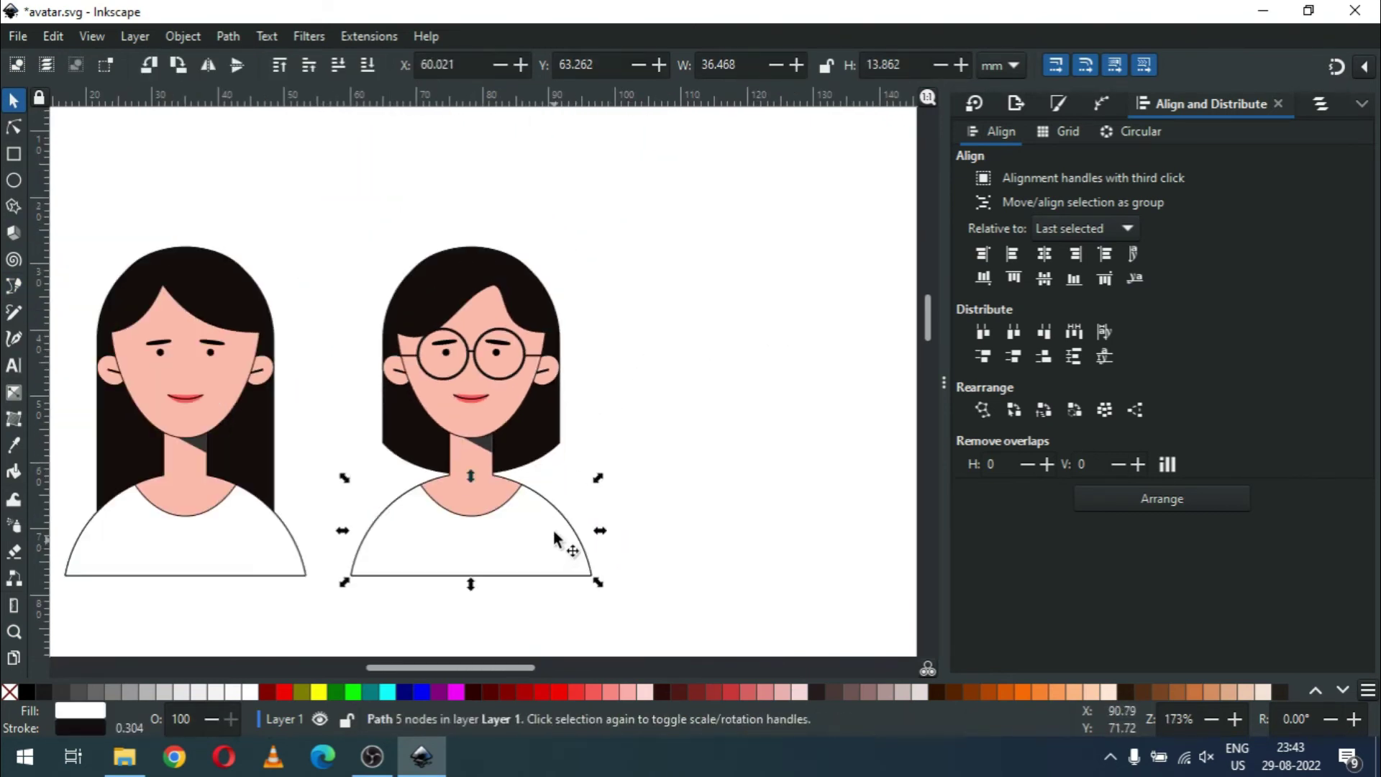
Step: Fill the glasses avatar's shirt red and save the drawing
{"action": "left_click", "coordinate": [728, 692]}
{"action": "left_click", "coordinate": [641, 493]}
{"action": "key", "text": "ctrl+s"}
{"action": "key", "text": "5"}
Step: Duplicate the first avatar and place the copy right of the red-shirt avatar
{"action": "left_click_drag", "start_coordinate": [97, 281], "coordinate": [255, 540]}
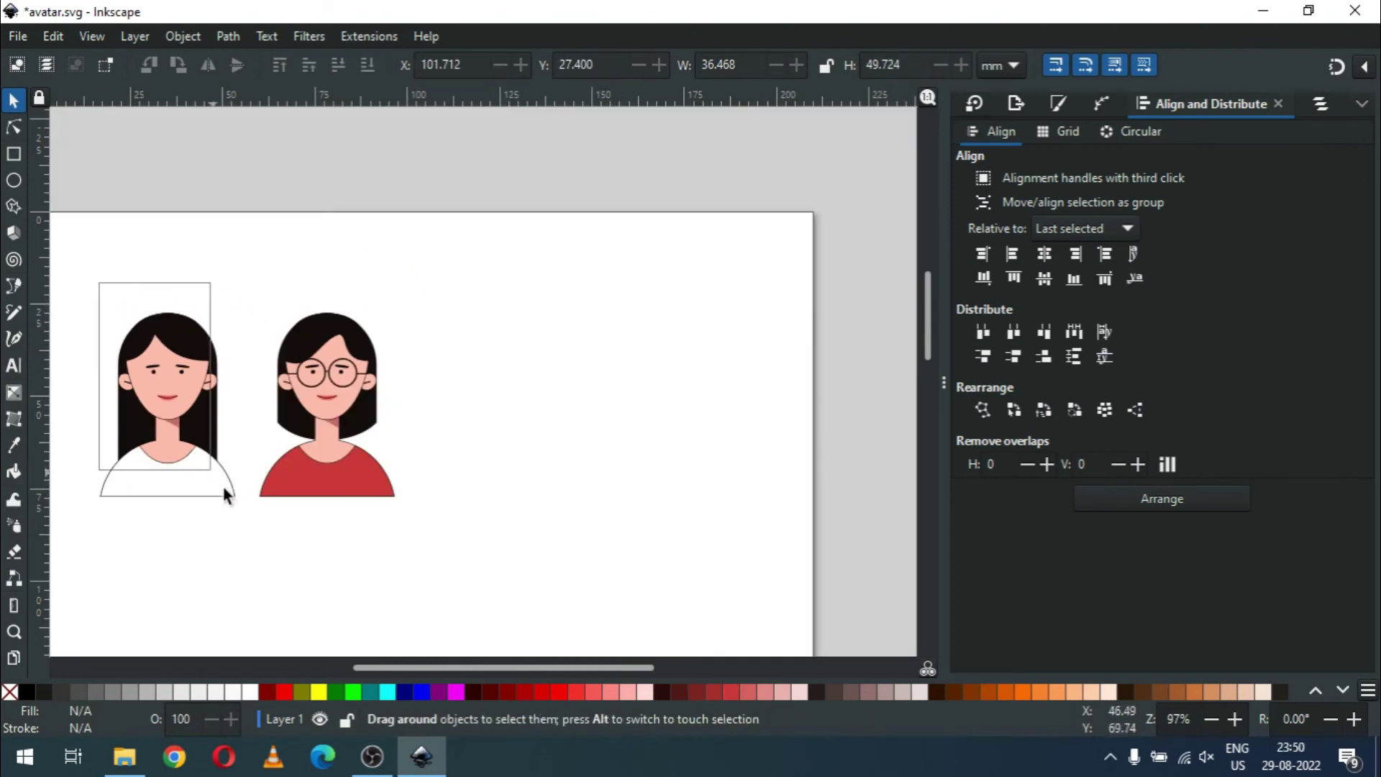
{"action": "right_click", "coordinate": [204, 432]}
{"action": "left_click", "coordinate": [209, 400]}
{"action": "left_click_drag", "start_coordinate": [208, 400], "coordinate": [558, 446]}
{"action": "key", "text": "z"}
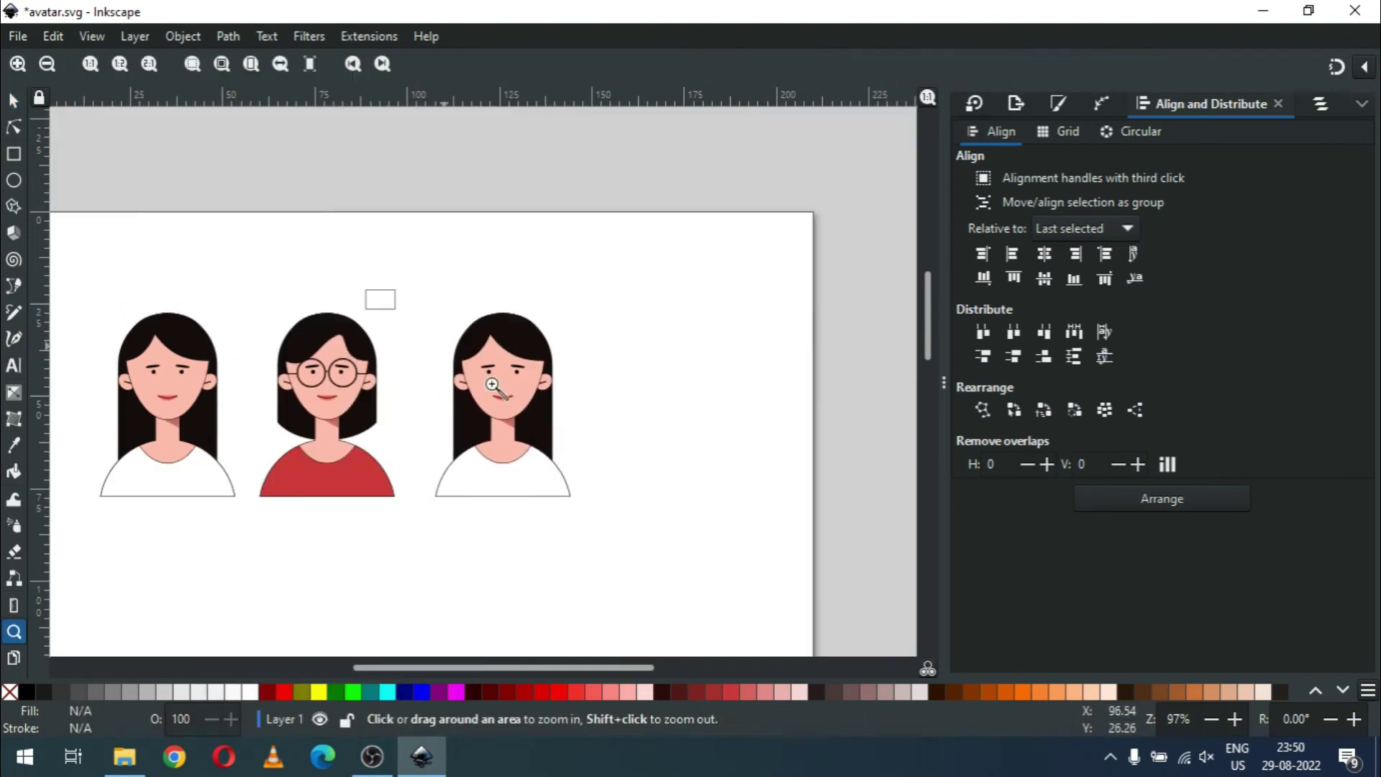
{"action": "left_click_drag", "start_coordinate": [360, 284], "coordinate": [635, 546]}
{"action": "key", "text": "ctrl+s"}
Step: Replace the copy's long back hair with a black ellipse
{"action": "key", "text": "s"}
{"action": "left_click", "coordinate": [610, 415]}
{"action": "key", "text": "Delete"}
{"action": "key", "text": "e"}
{"action": "mouse_move", "coordinate": [457, 137]}
{"action": "left_mouse_down"}
{"action": "mouse_move", "coordinate": [605, 310]}
{"action": "mouse_move", "coordinate": [669, 361]}
{"action": "left_mouse_up"}
{"action": "key", "text": "s"}
{"action": "left_click", "coordinate": [607, 324]}
Step: Send the hair ellipse behind the face and scale it to frame the head
{"action": "left_click", "coordinate": [573, 555], "text": "shift"}
{"action": "left_click", "coordinate": [425, 265]}
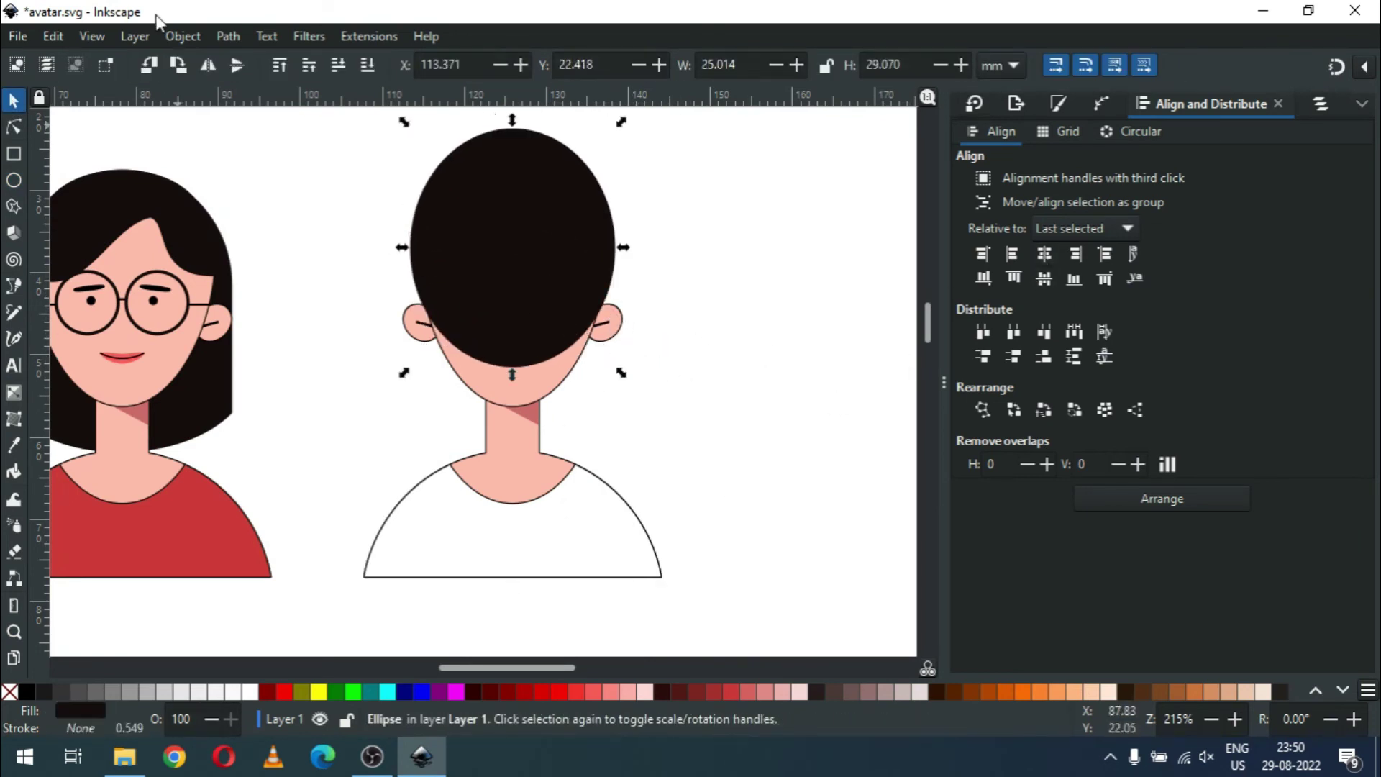
{"action": "left_click", "coordinate": [228, 36]}
{"action": "left_click", "coordinate": [237, 493]}
{"action": "left_click_drag", "start_coordinate": [622, 372], "coordinate": [635, 391]}
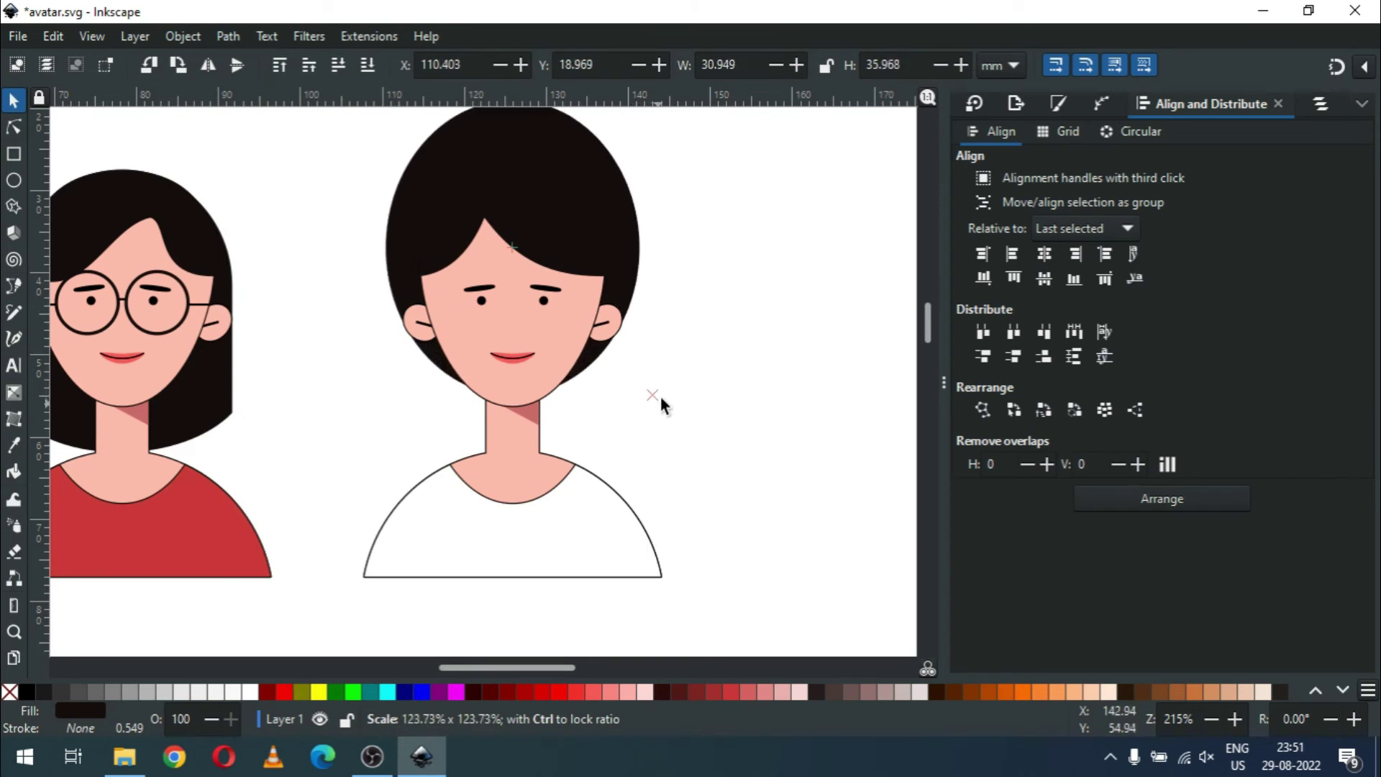
{"action": "left_click_drag", "start_coordinate": [636, 392], "coordinate": [659, 394]}
{"action": "key", "text": "ctrl+s"}
{"action": "key", "text": "ctrl+s"}
{"action": "key", "text": "minus"}
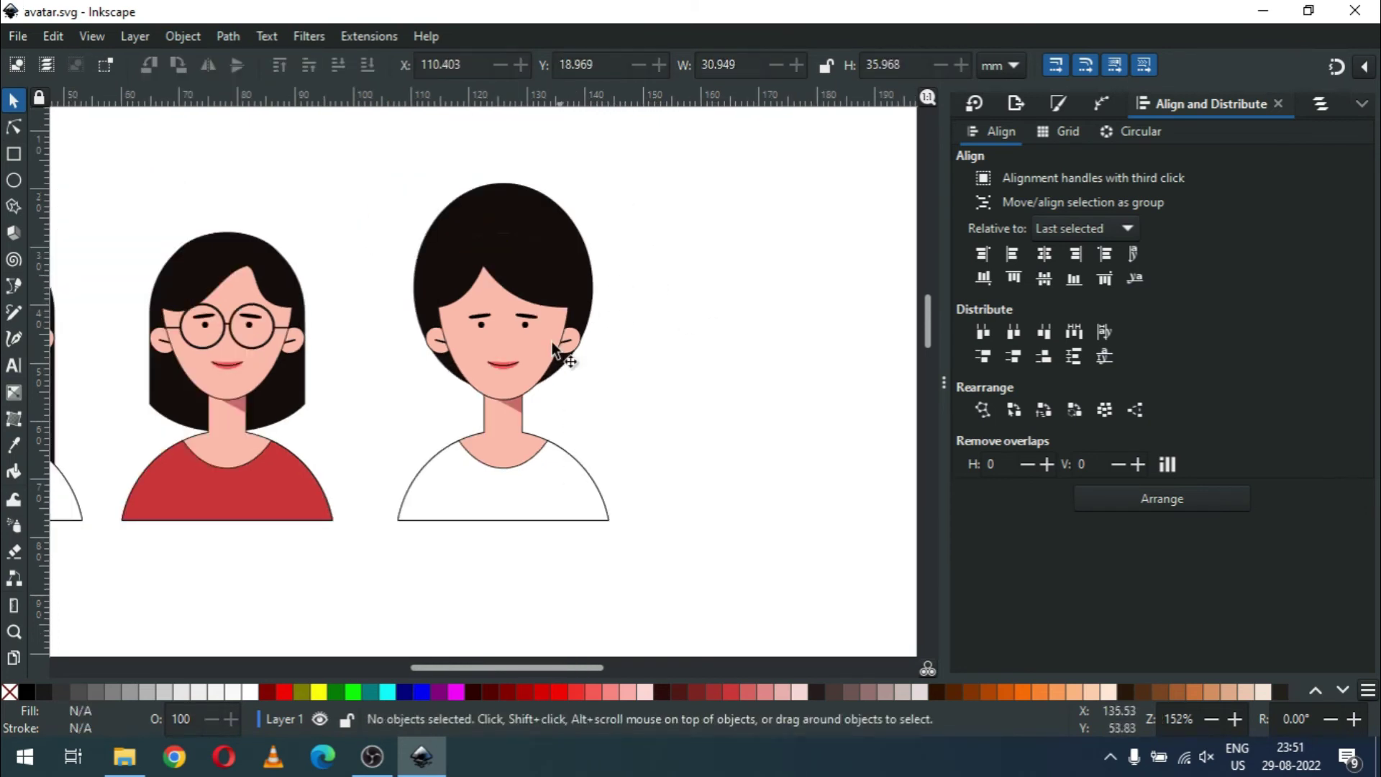
Step: Give the third avatar's shirt the dark hair colour 130d0cff, then draw a circle beside it
{"action": "left_click", "coordinate": [564, 353]}
{"action": "left_click", "coordinate": [1016, 106]}
{"action": "double_click", "coordinate": [1339, 547]}
{"action": "key", "text": "ctrl+c"}
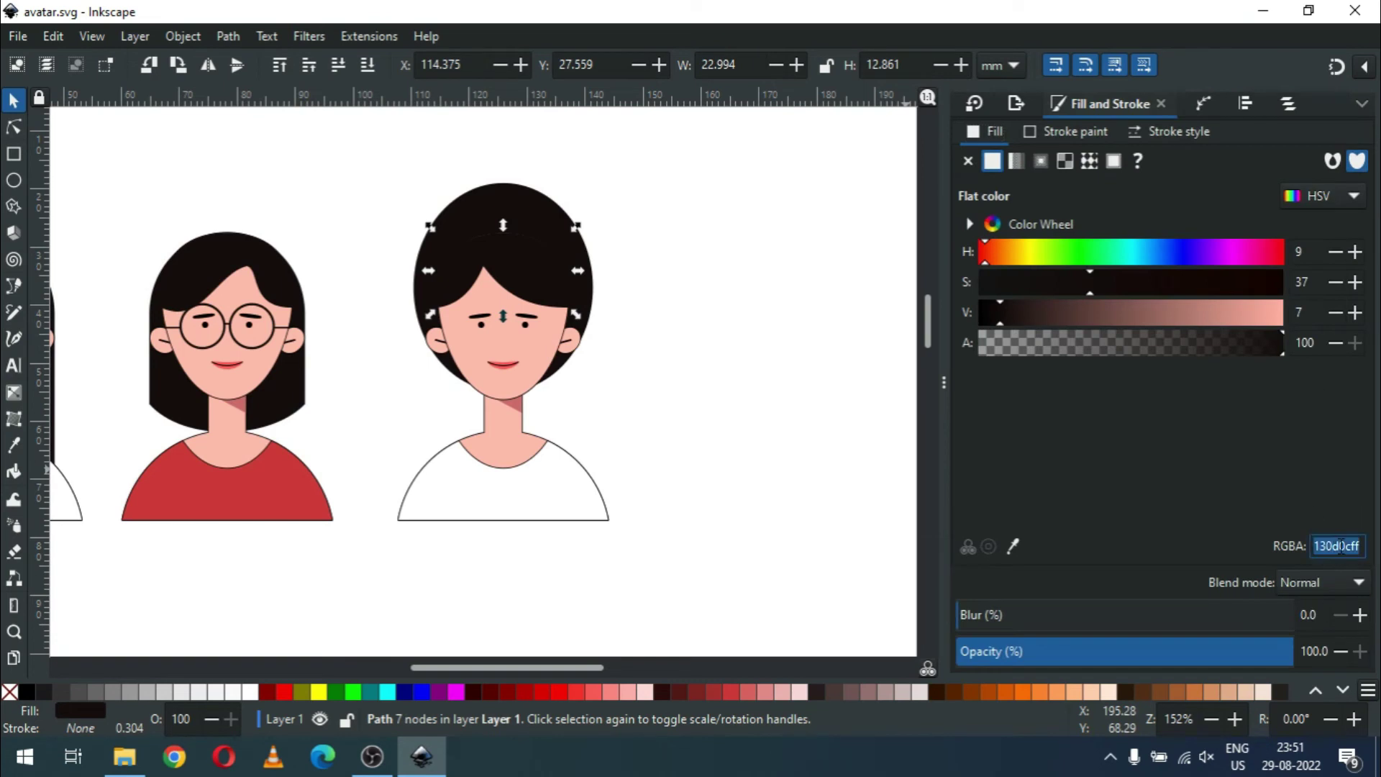
{"action": "left_click", "coordinate": [576, 501]}
{"action": "key", "text": "ctrl+v"}
{"action": "key", "text": "Return"}
{"action": "left_click", "coordinate": [725, 408]}
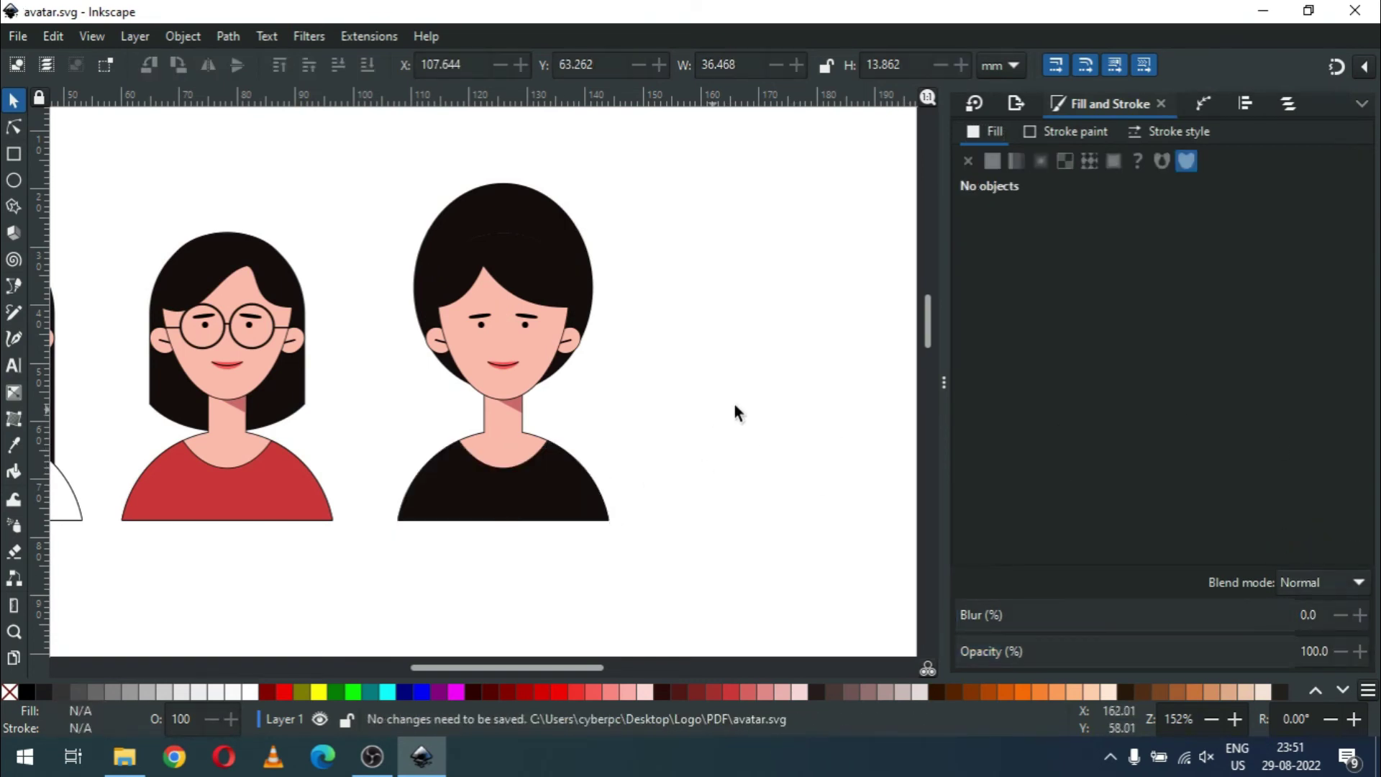
{"action": "key", "text": "e"}
{"action": "left_click_drag", "start_coordinate": [712, 384], "coordinate": [873, 462]}
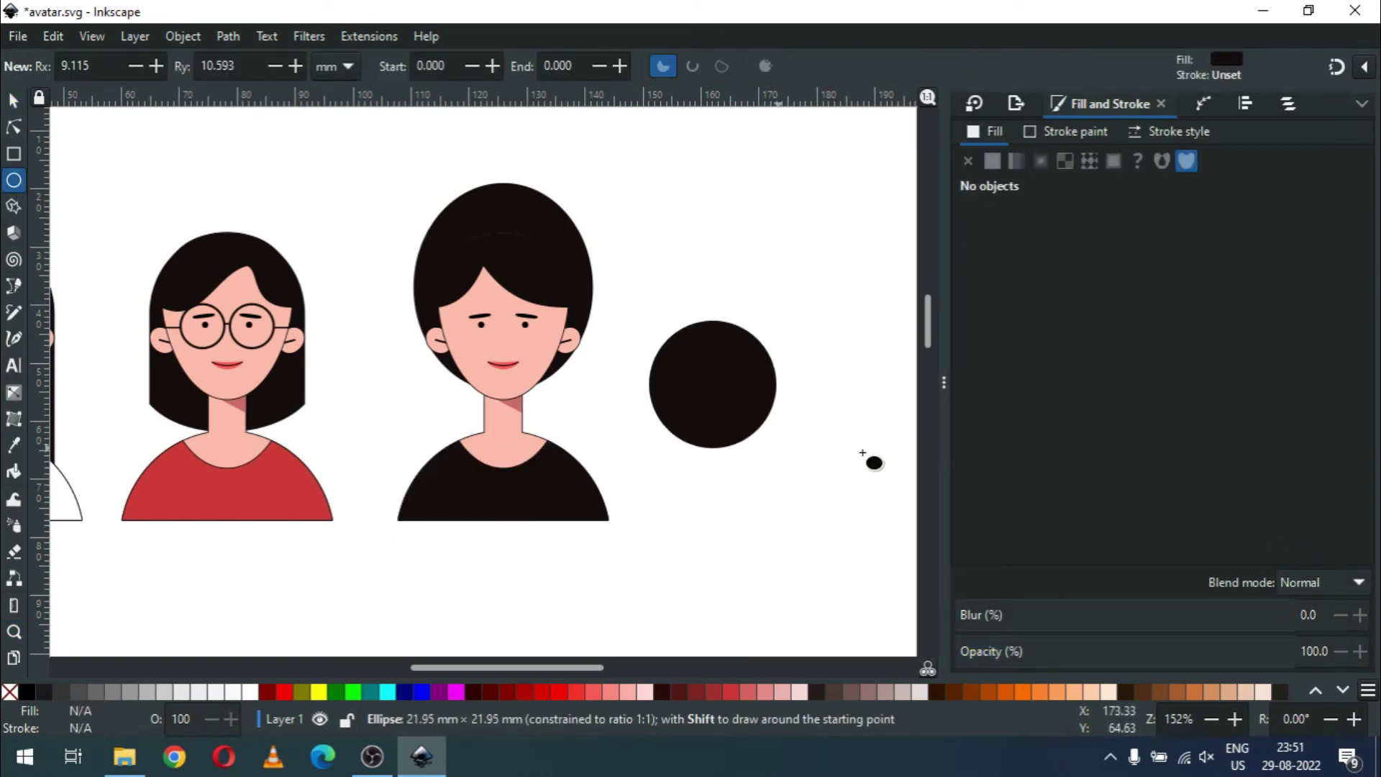
Step: Fill the circle red, duplicate and offset it, and subtract to make a red crescent
{"action": "key", "text": "s"}
{"action": "left_click", "coordinate": [734, 692]}
{"action": "right_click", "coordinate": [725, 345]}
{"action": "left_click", "coordinate": [800, 439]}
{"action": "mouse_move", "coordinate": [719, 335]}
{"action": "left_mouse_down"}
{"action": "mouse_move", "coordinate": [720, 367]}
{"action": "mouse_move", "coordinate": [482, 213]}
{"action": "left_mouse_up"}
{"action": "left_click", "coordinate": [691, 338], "text": "shift"}
{"action": "left_click", "coordinate": [228, 36]}
{"action": "left_click", "coordinate": [246, 160]}
Step: Centre the red crescent horizontally on the head and enlarge it to fit
{"action": "left_click", "coordinate": [564, 447], "text": "shift"}
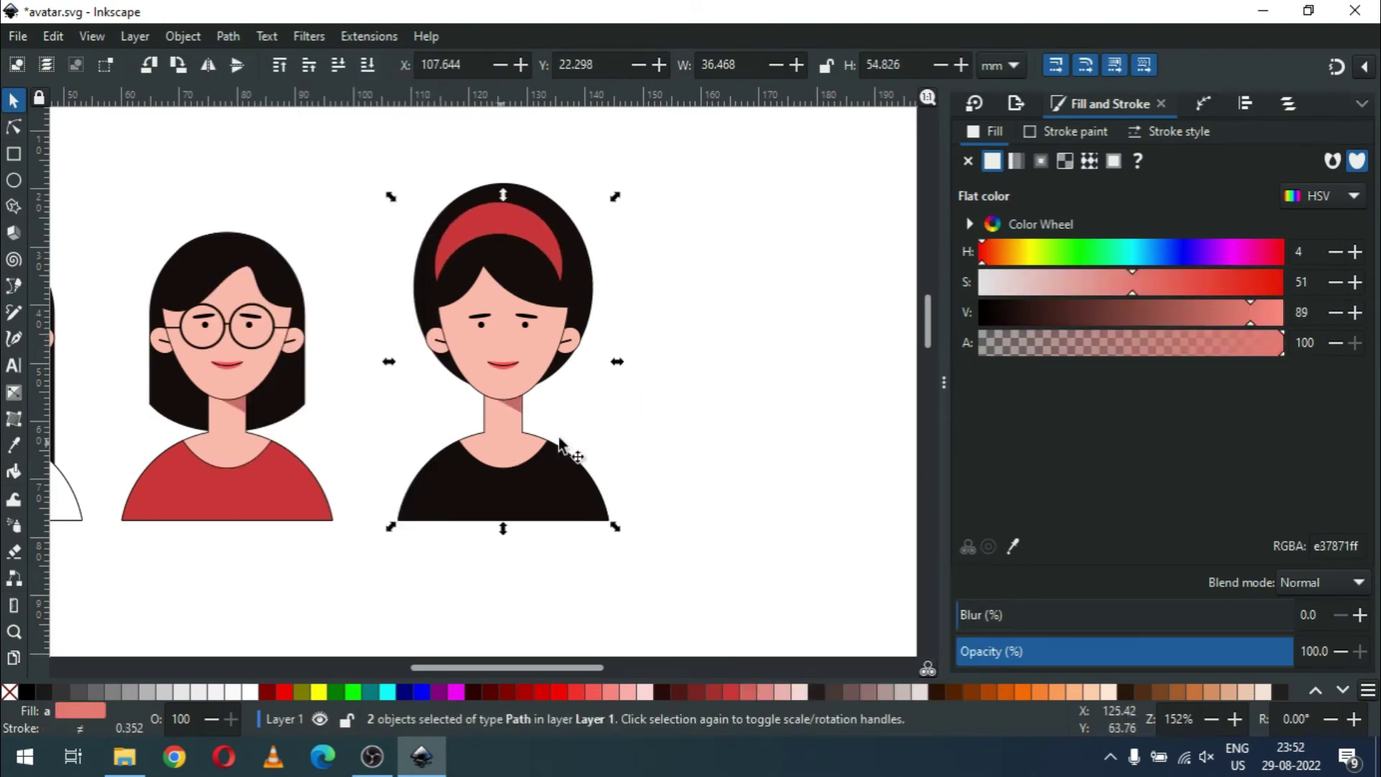
{"action": "left_click", "coordinate": [1245, 103]}
{"action": "left_click", "coordinate": [1044, 254]}
{"action": "left_click", "coordinate": [561, 253]}
{"action": "left_click_drag", "start_coordinate": [576, 286], "coordinate": [585, 302]}
{"action": "left_click", "coordinate": [676, 292]}
{"action": "left_click", "coordinate": [590, 268]}
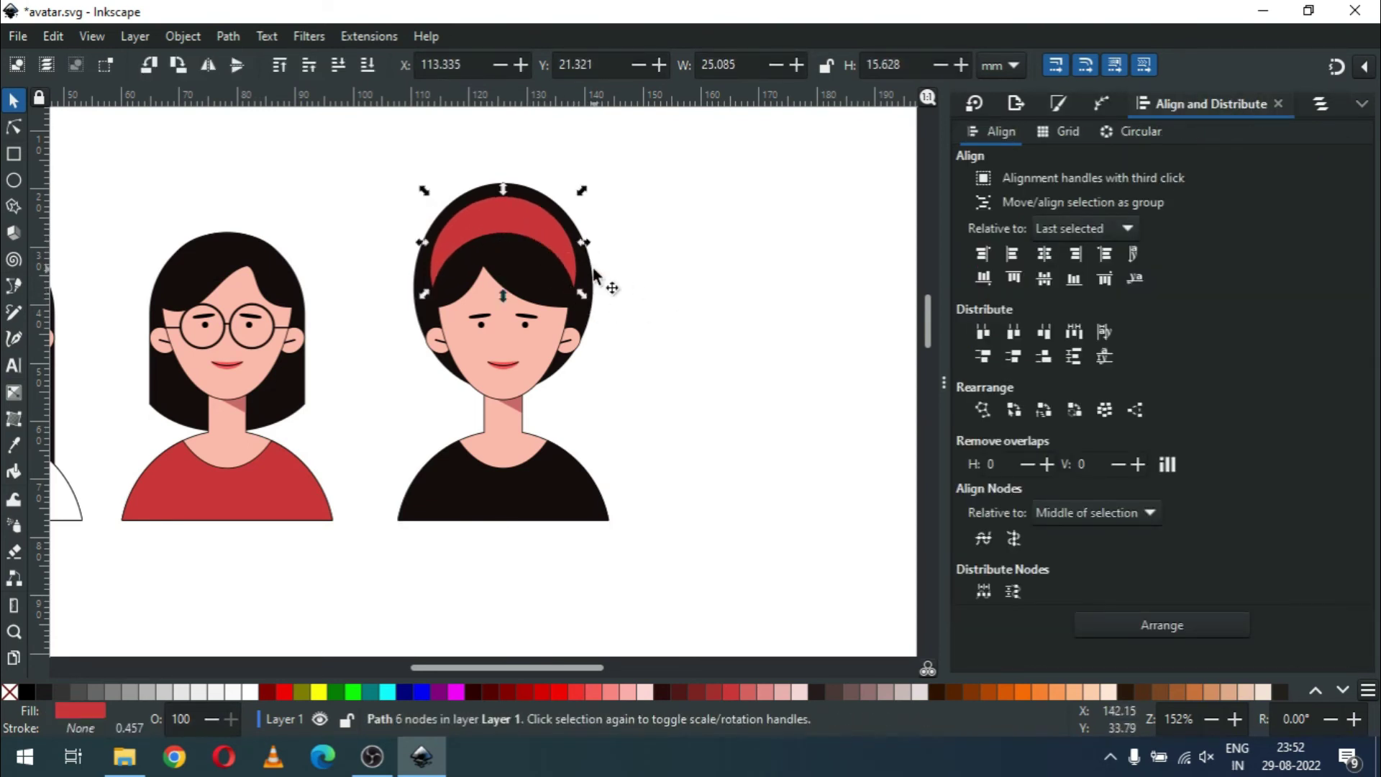
Step: Arch the headband by raising its middle node, then save
{"action": "key", "text": "Escape"}
{"action": "key", "text": "ctrl+s"}
{"action": "left_click", "coordinate": [579, 248]}
{"action": "key", "text": "n"}
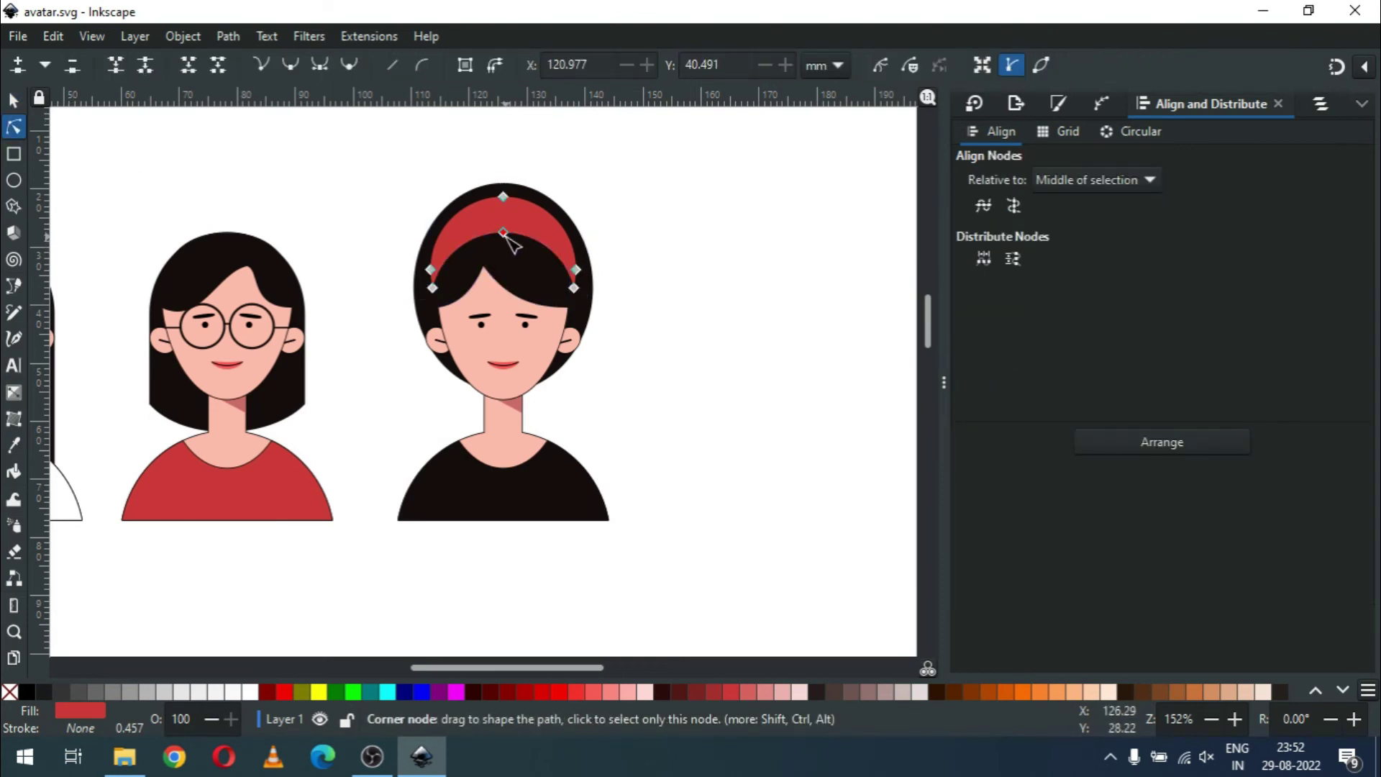
{"action": "left_click_drag", "start_coordinate": [505, 237], "coordinate": [505, 227]}
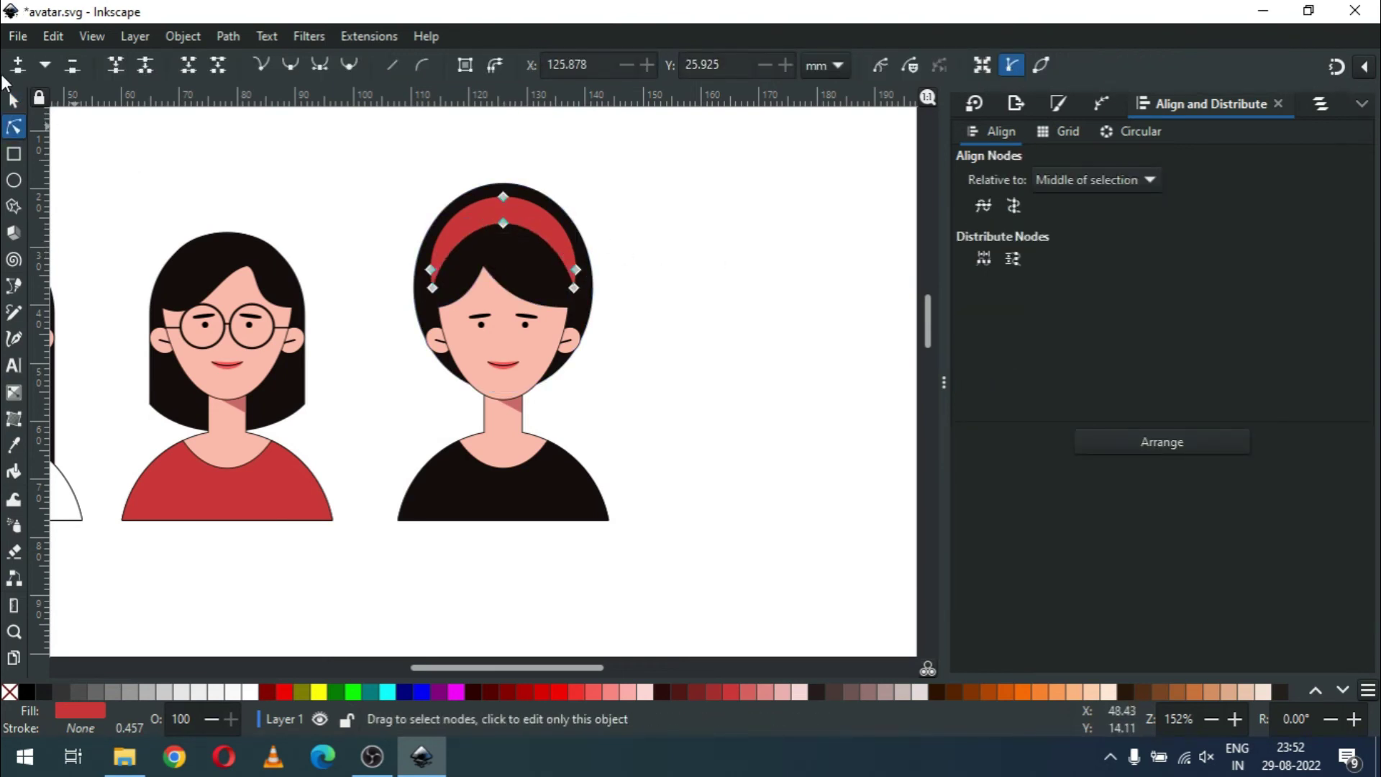
{"action": "key", "text": "s"}
{"action": "left_click", "coordinate": [673, 312]}
{"action": "key", "text": "minus"}
{"action": "key", "text": "minus"}
{"action": "key", "text": "minus"}
{"action": "key", "text": "ctrl+s"}
{"action": "key", "text": "z"}
{"action": "left_click_drag", "start_coordinate": [219, 274], "coordinate": [654, 477]}
Step: Shrink the headband avatar to match the other two, save, and select all three avatars
{"action": "key", "text": "s"}
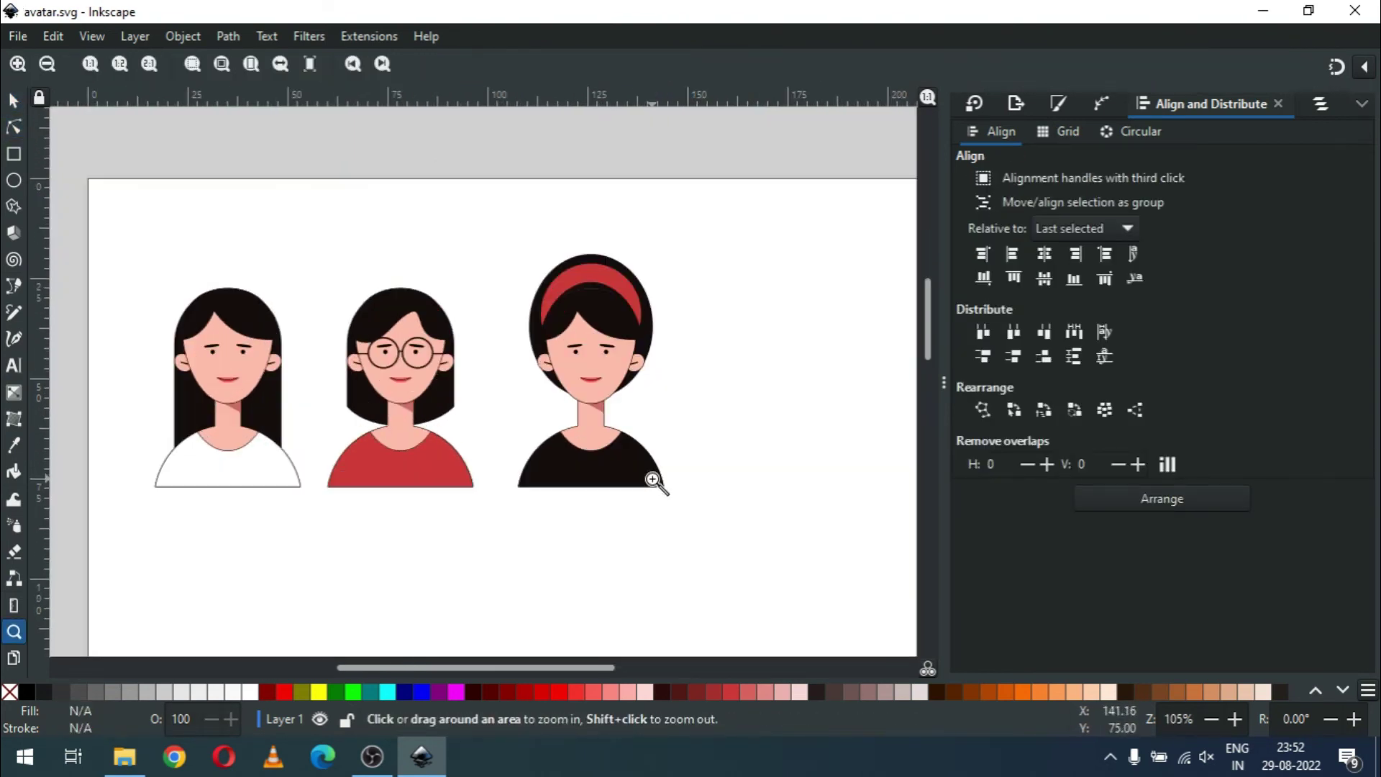
{"action": "left_click_drag", "start_coordinate": [755, 240], "coordinate": [508, 495]}
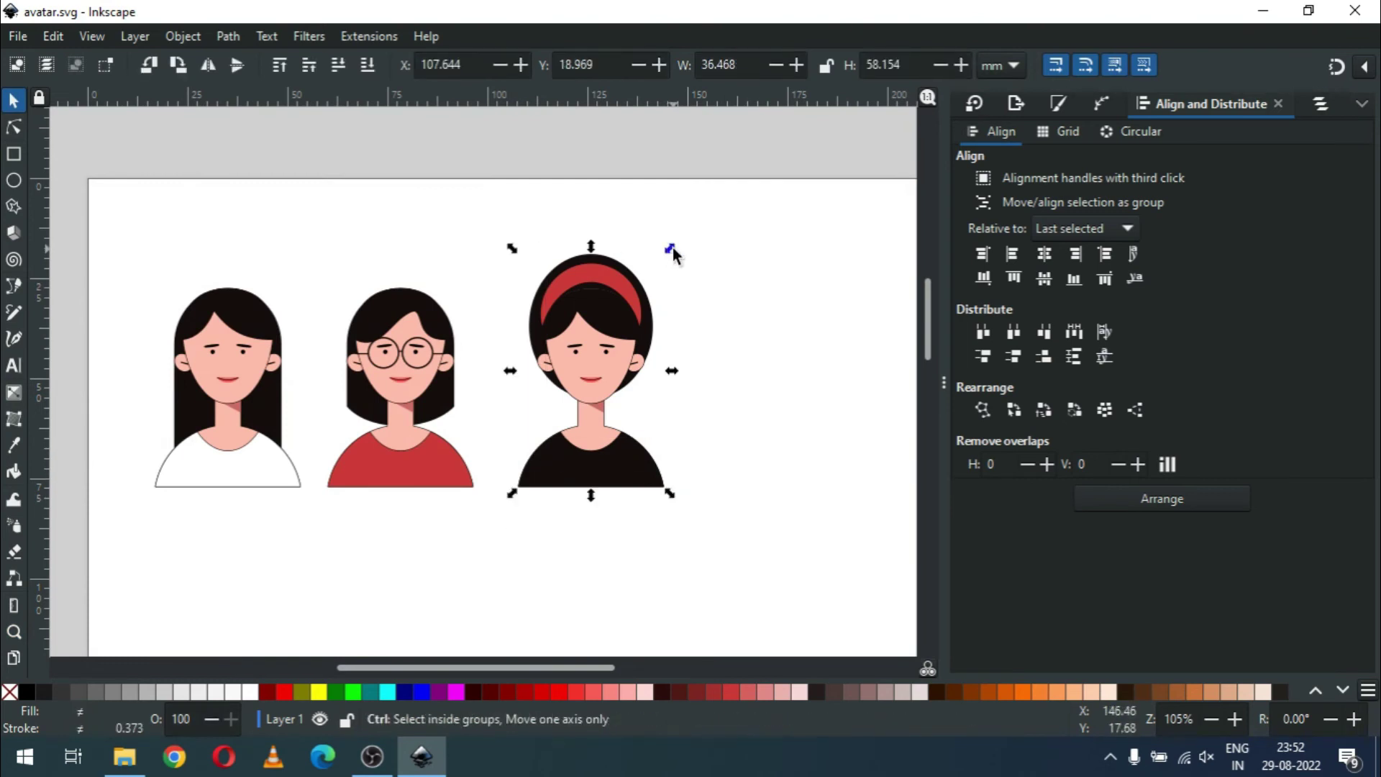
{"action": "left_click_drag", "start_coordinate": [669, 253], "coordinate": [663, 270]}
{"action": "left_click", "coordinate": [757, 285]}
{"action": "key", "text": "ctrl+s"}
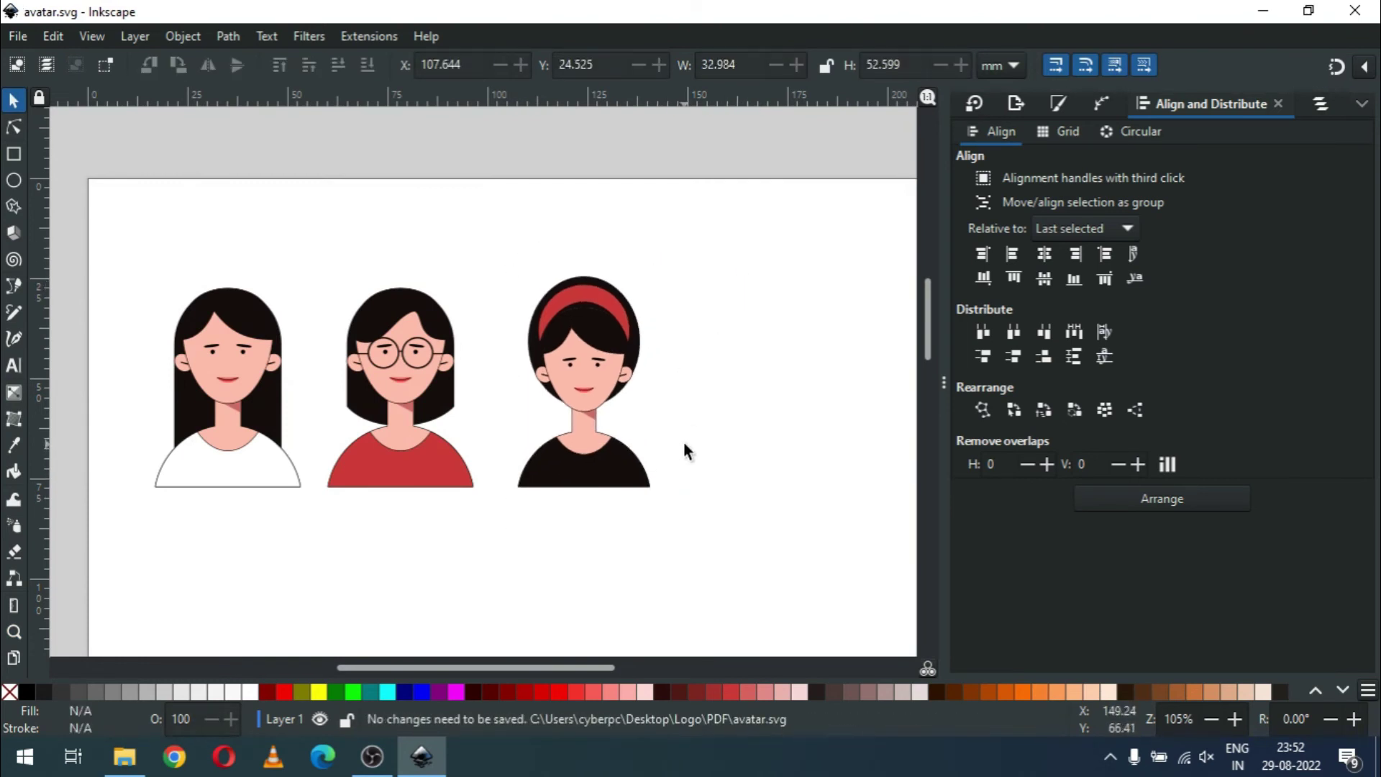
{"action": "key", "text": "minus"}
{"action": "key", "text": "minus"}
{"action": "left_click_drag", "start_coordinate": [284, 305], "coordinate": [622, 474]}
{"action": "right_click", "coordinate": [561, 425]}
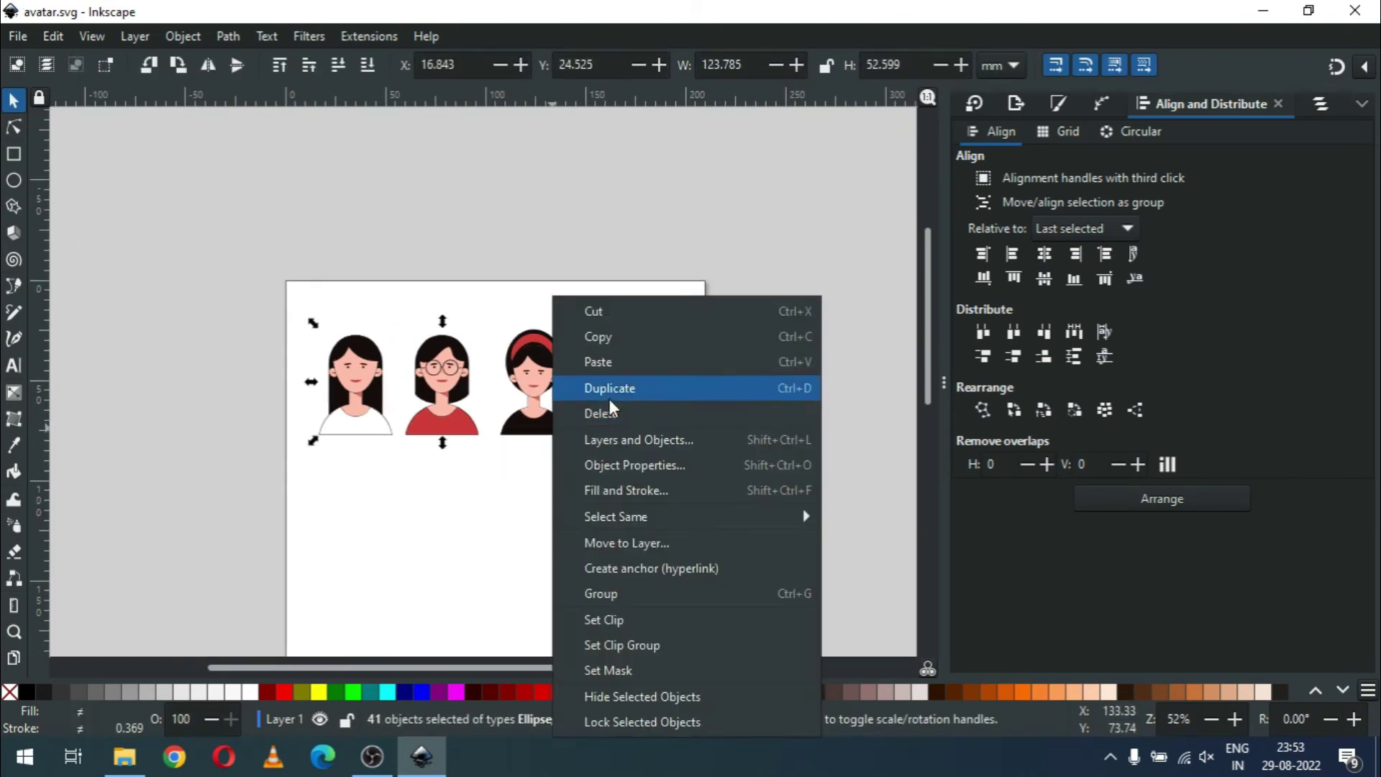
Step: Duplicate the three avatars into a second row below and save
{"action": "left_click", "coordinate": [610, 398]}
{"action": "left_click_drag", "start_coordinate": [561, 440], "coordinate": [560, 564]}
{"action": "key", "text": "Escape"}
{"action": "scroll", "coordinate": [913, 338], "scroll_direction": "down", "scroll_amount": 5}
{"action": "key", "text": "z"}
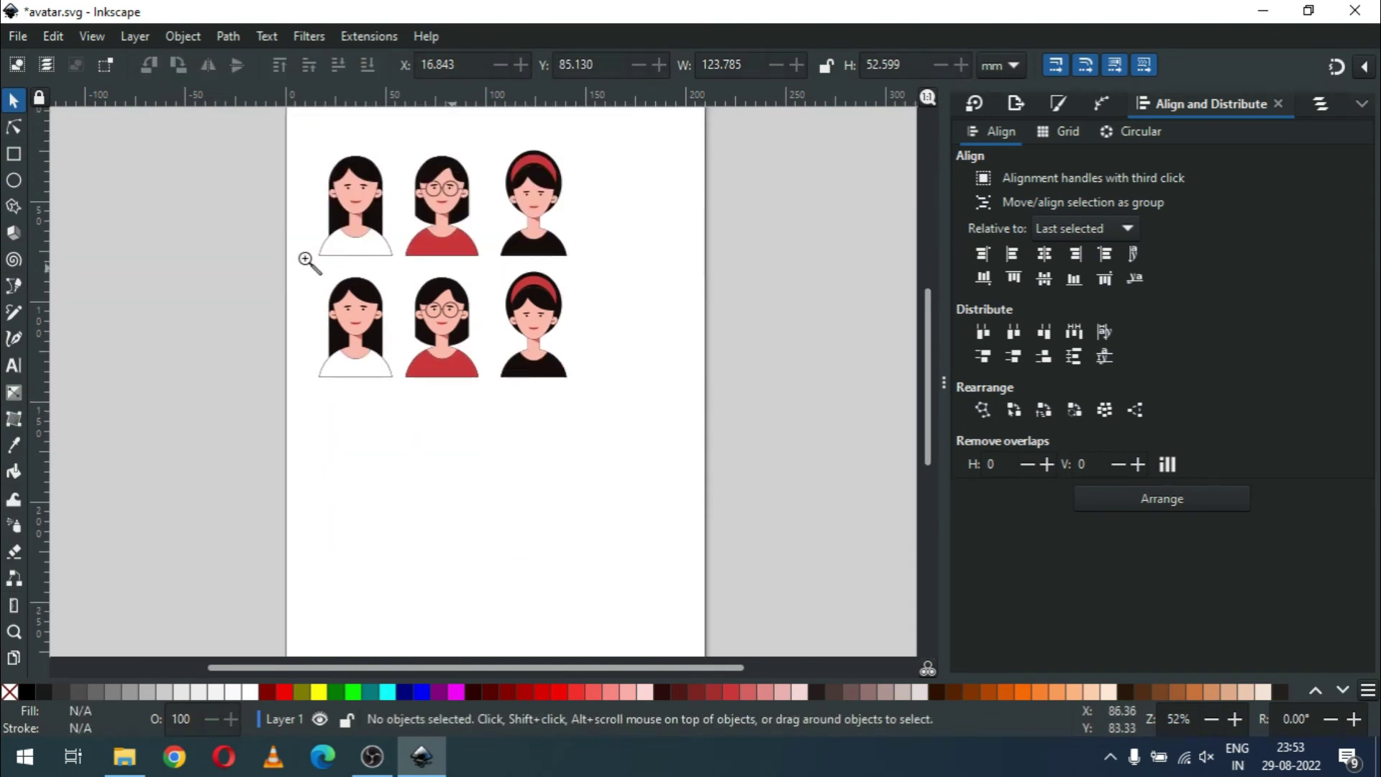
{"action": "left_click_drag", "start_coordinate": [279, 250], "coordinate": [576, 423]}
{"action": "key", "text": "ctrl+s"}
{"action": "key", "text": "s"}
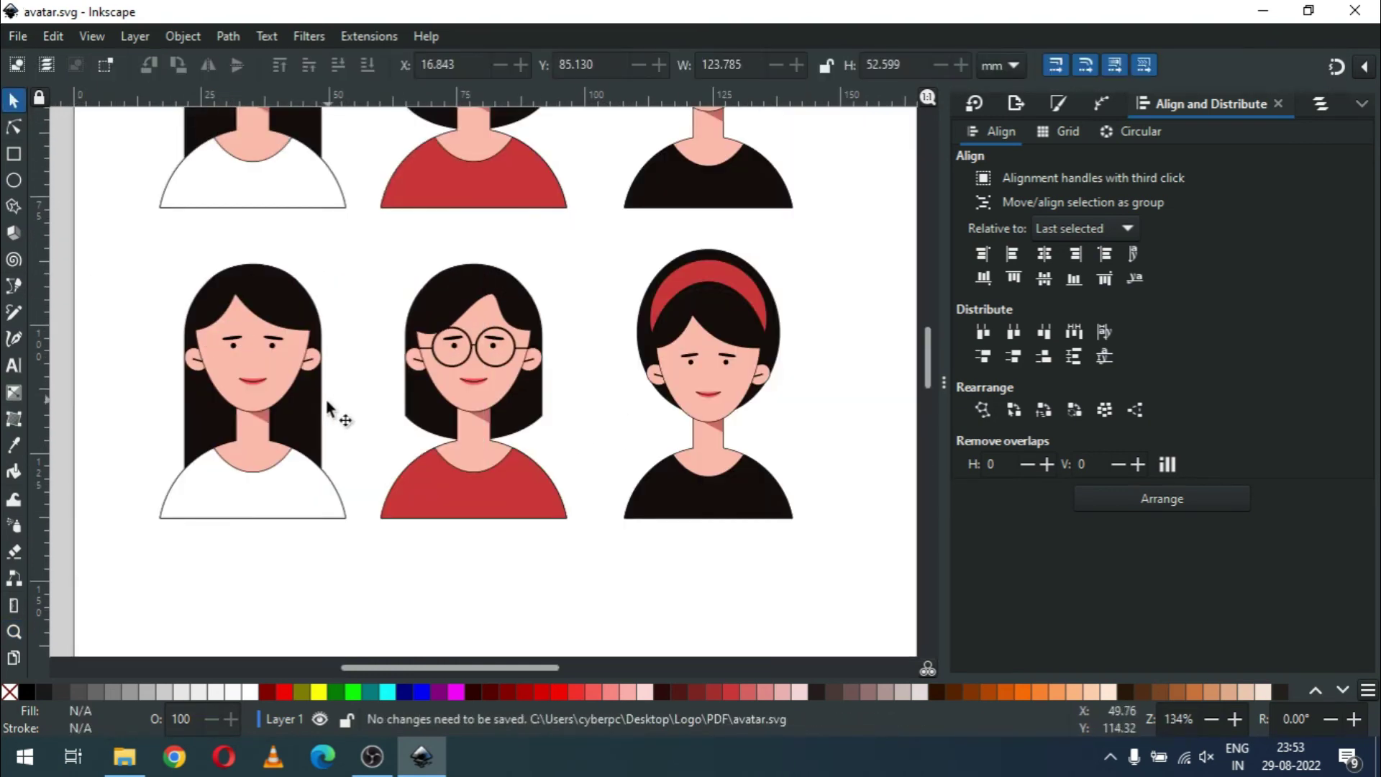
Step: Delete the glasses and headband copies and the left copy's long back hair
{"action": "left_click_drag", "start_coordinate": [855, 240], "coordinate": [373, 565]}
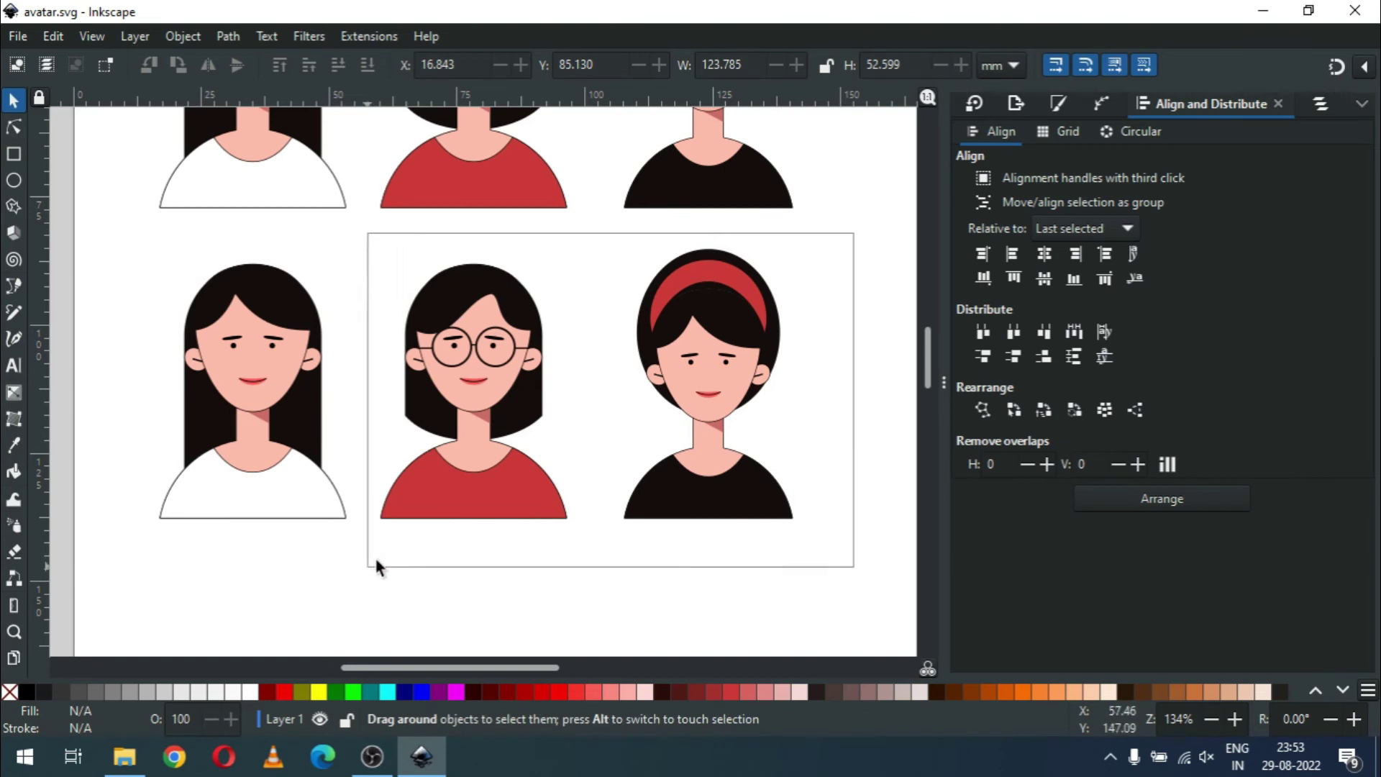
{"action": "key", "text": "Delete"}
{"action": "left_click", "coordinate": [299, 431]}
{"action": "key", "text": "Delete"}
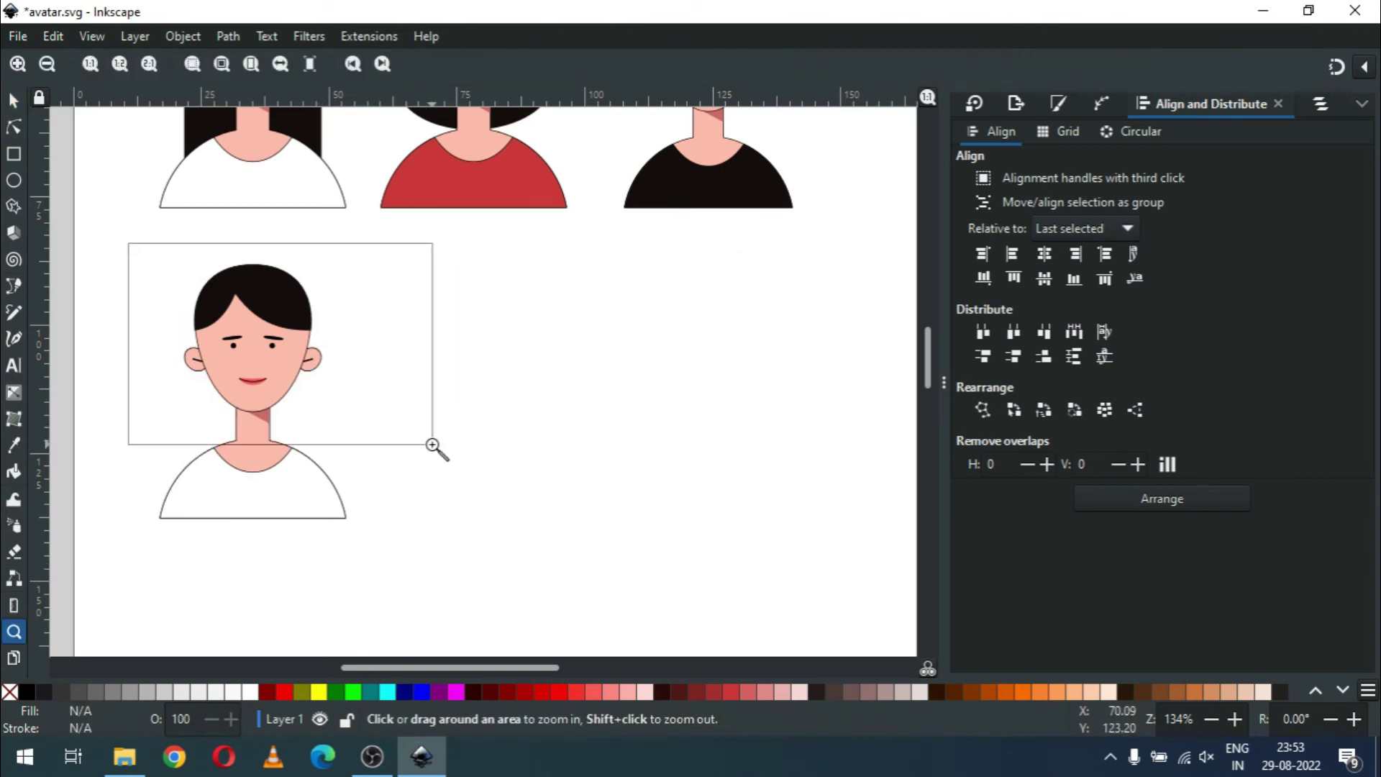
{"action": "left_click_drag", "start_coordinate": [127, 242], "coordinate": [477, 494]}
{"action": "key", "text": "ctrl+s"}
{"action": "key", "text": "n"}
{"action": "left_click", "coordinate": [316, 242]}
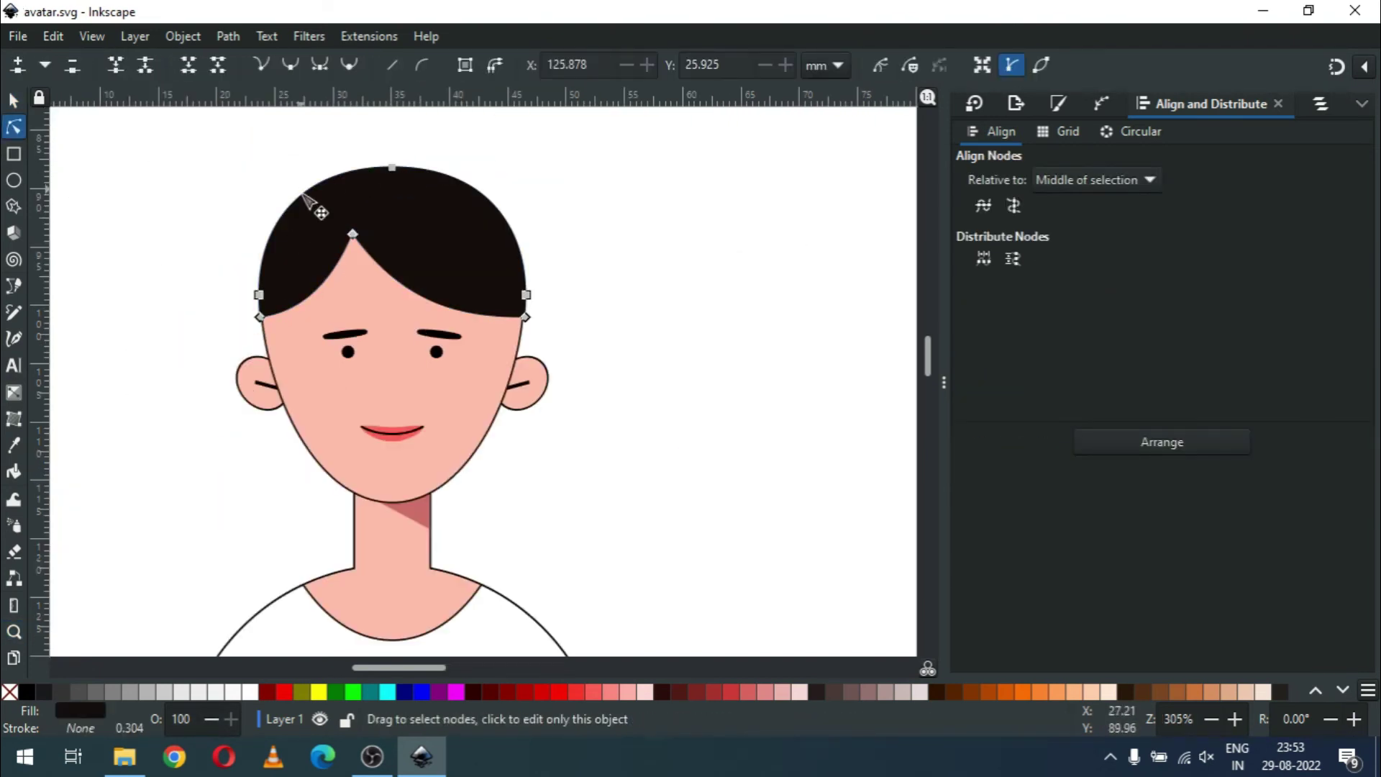
Step: Drag the hair's top, side curves and ends into a wider outline lowered onto the forehead
{"action": "mouse_move", "coordinate": [392, 167]}
{"action": "left_mouse_down"}
{"action": "mouse_move", "coordinate": [322, 172]}
{"action": "mouse_move", "coordinate": [408, 133]}
{"action": "left_mouse_up"}
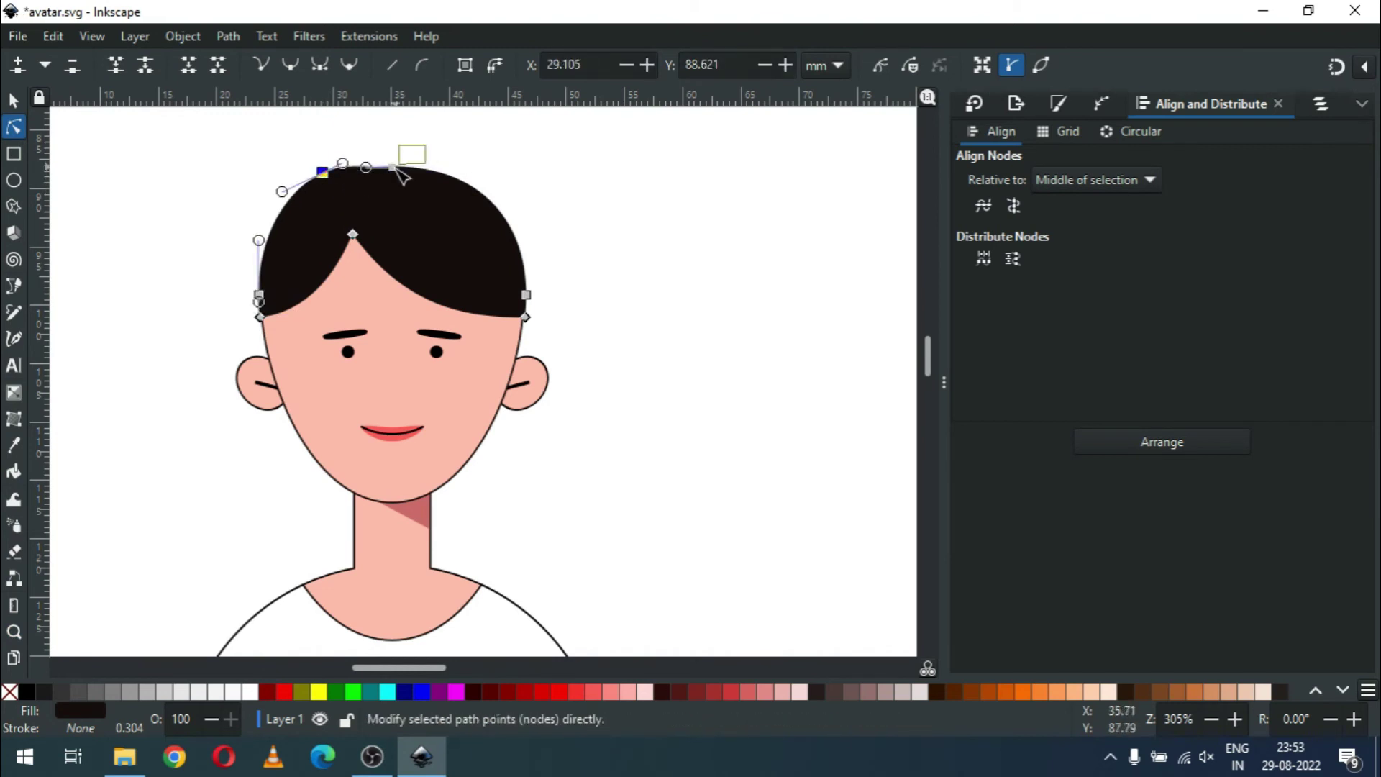
{"action": "left_click_drag", "start_coordinate": [510, 198], "coordinate": [551, 139]}
{"action": "left_click", "coordinate": [259, 296]}
{"action": "mouse_move", "coordinate": [282, 191]}
{"action": "left_mouse_down"}
{"action": "mouse_move", "coordinate": [272, 215]}
{"action": "mouse_move", "coordinate": [244, 183]}
{"action": "left_mouse_up"}
{"action": "left_click_drag", "start_coordinate": [255, 263], "coordinate": [238, 268]}
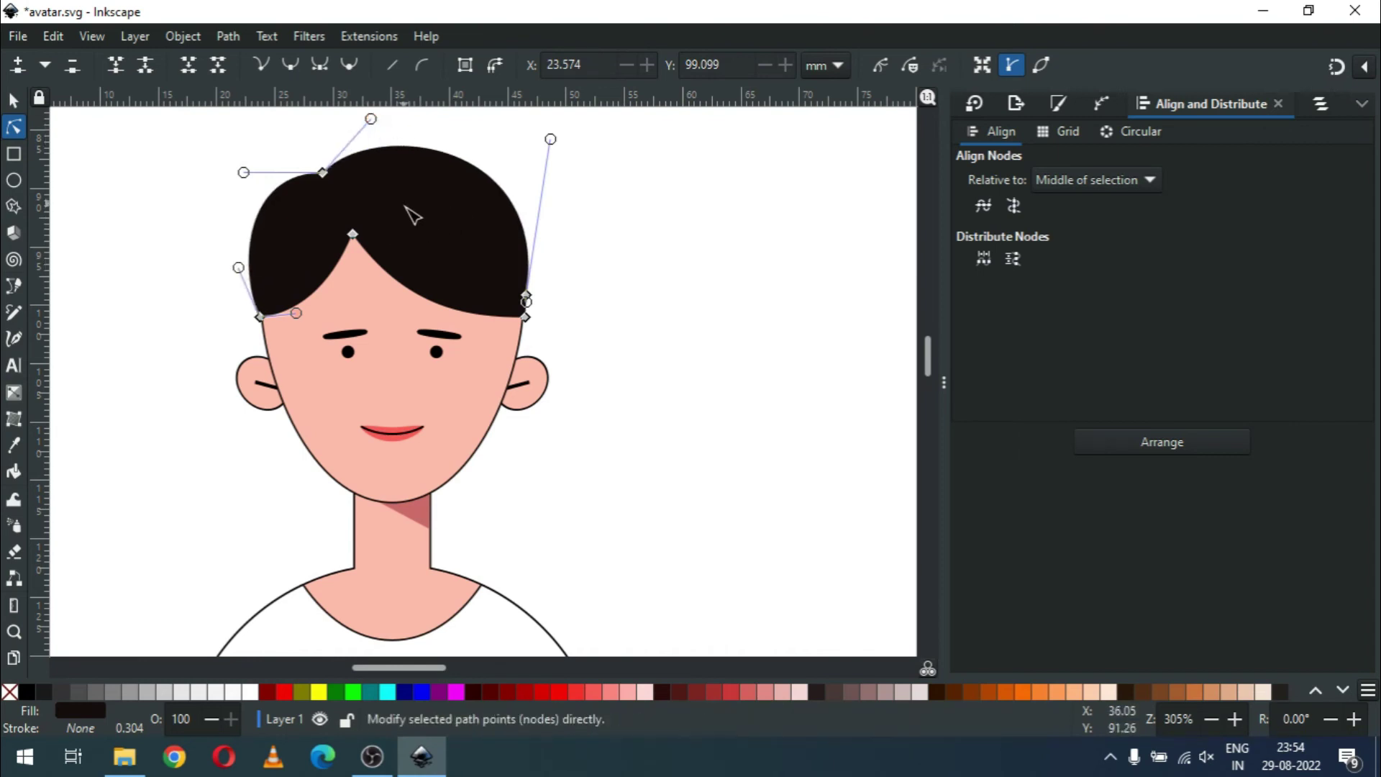
{"action": "left_click_drag", "start_coordinate": [527, 317], "coordinate": [474, 280]}
{"action": "left_click_drag", "start_coordinate": [264, 317], "coordinate": [263, 339]}
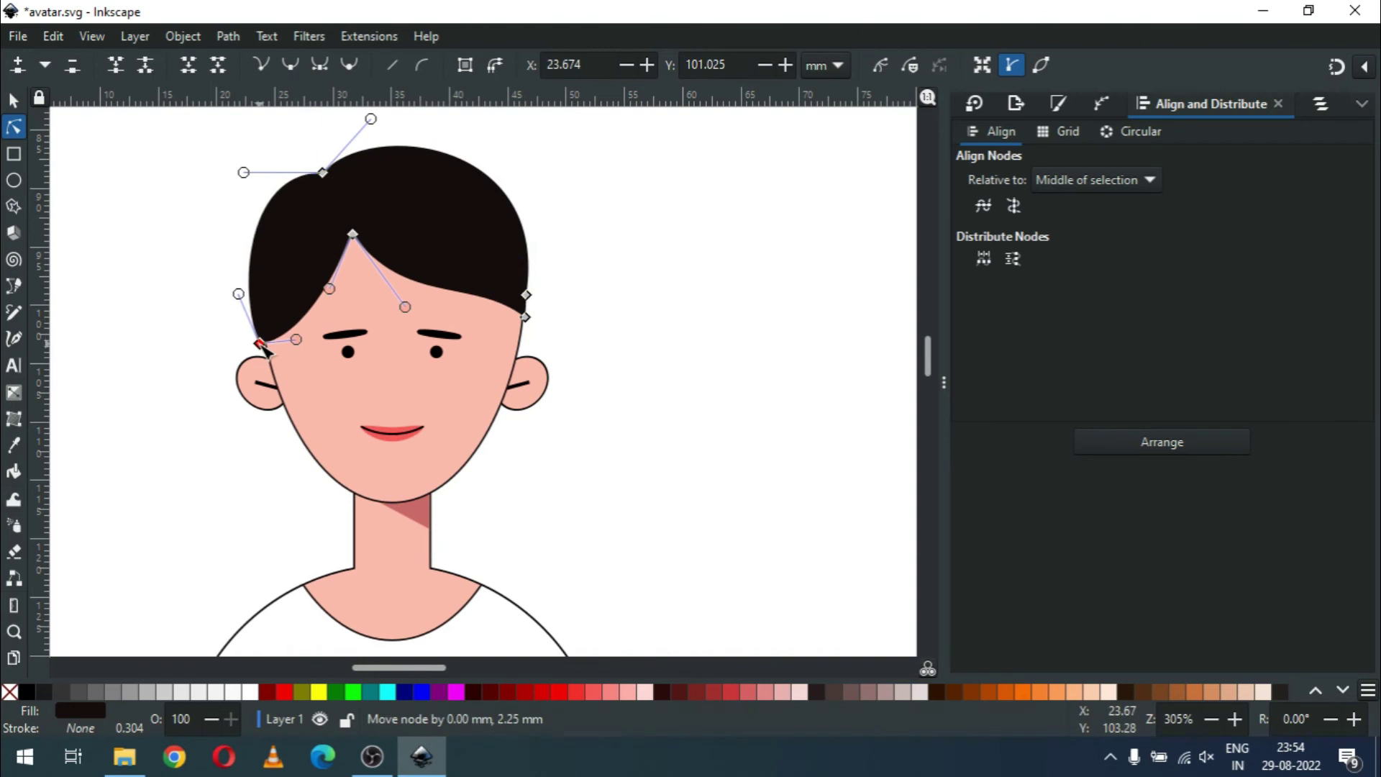
{"action": "key", "text": "Escape"}
{"action": "left_click", "coordinate": [527, 320]}
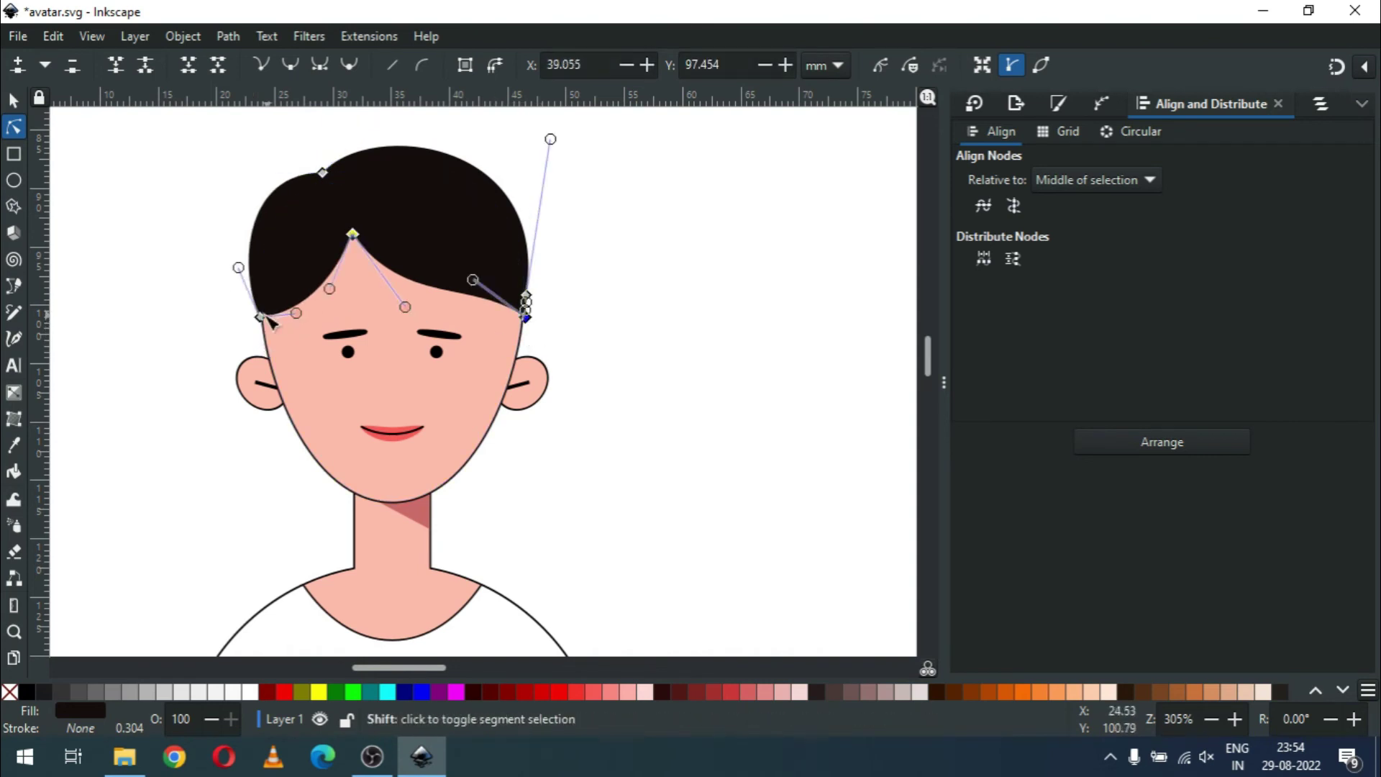
{"action": "left_click_drag", "start_coordinate": [264, 321], "coordinate": [265, 349]}
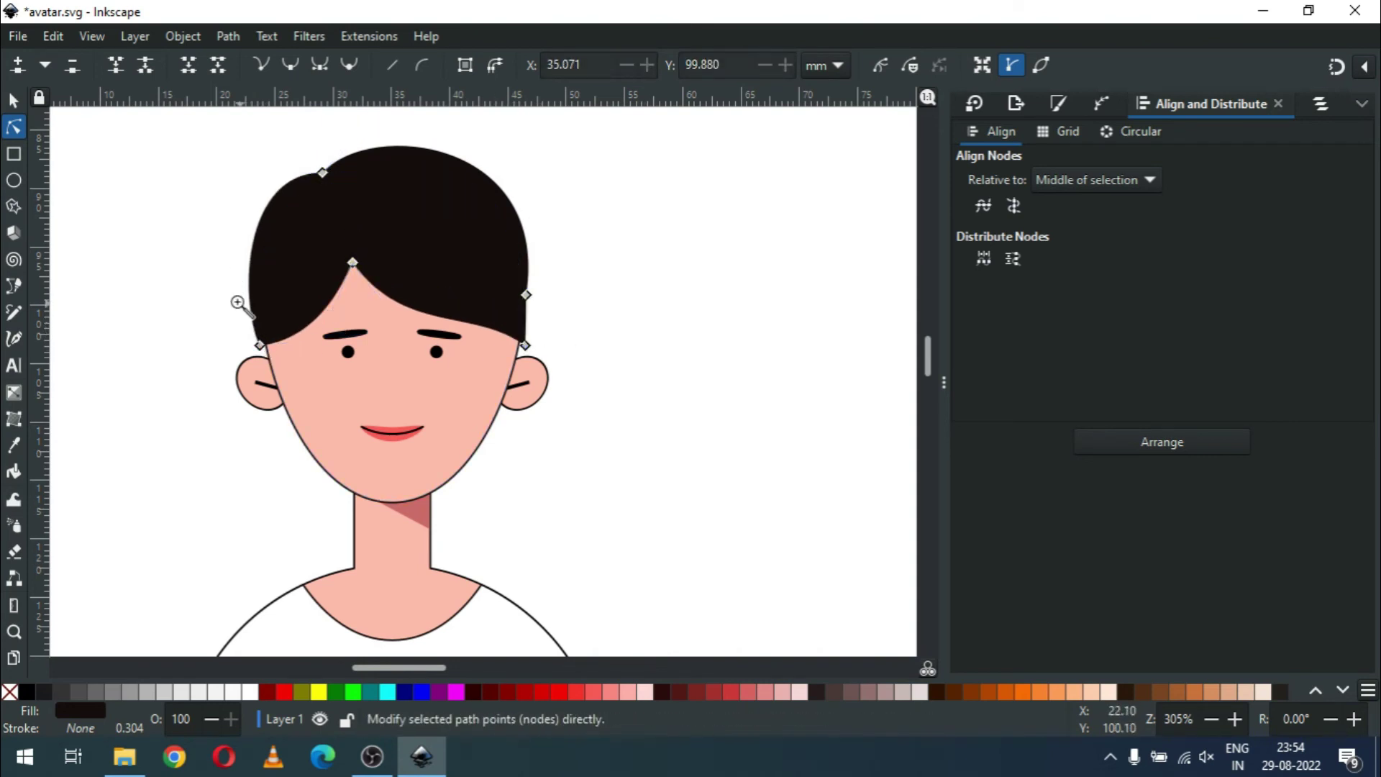
Step: Nudge the hairline points into place and pull the fringe into a peak over the forehead
{"action": "key", "text": "z"}
{"action": "left_click_drag", "start_coordinate": [208, 245], "coordinate": [564, 469]}
{"action": "key", "text": "n"}
{"action": "left_click_drag", "start_coordinate": [170, 361], "coordinate": [184, 360]}
{"action": "left_click_drag", "start_coordinate": [810, 355], "coordinate": [801, 354]}
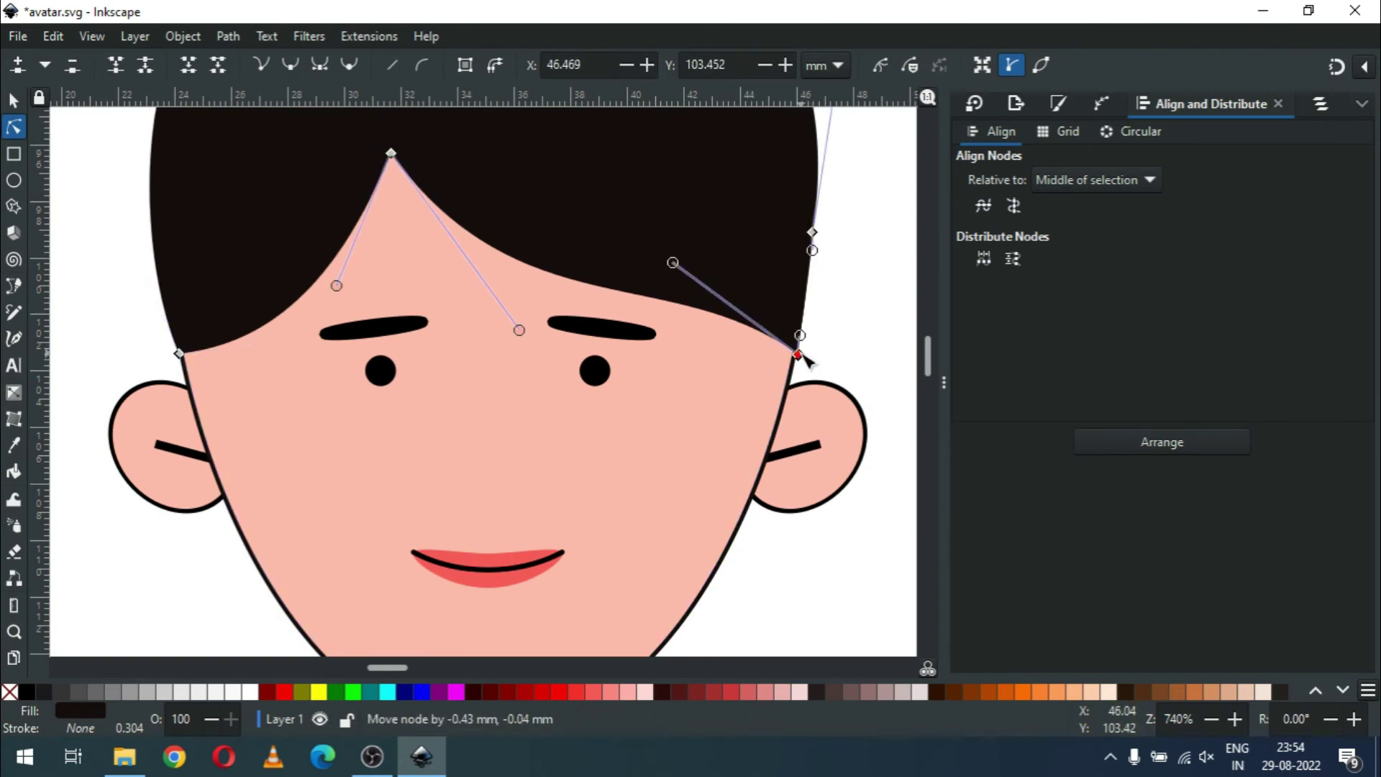
{"action": "key", "text": "minus"}
{"action": "key", "text": "minus"}
{"action": "left_click_drag", "start_coordinate": [436, 267], "coordinate": [424, 237]}
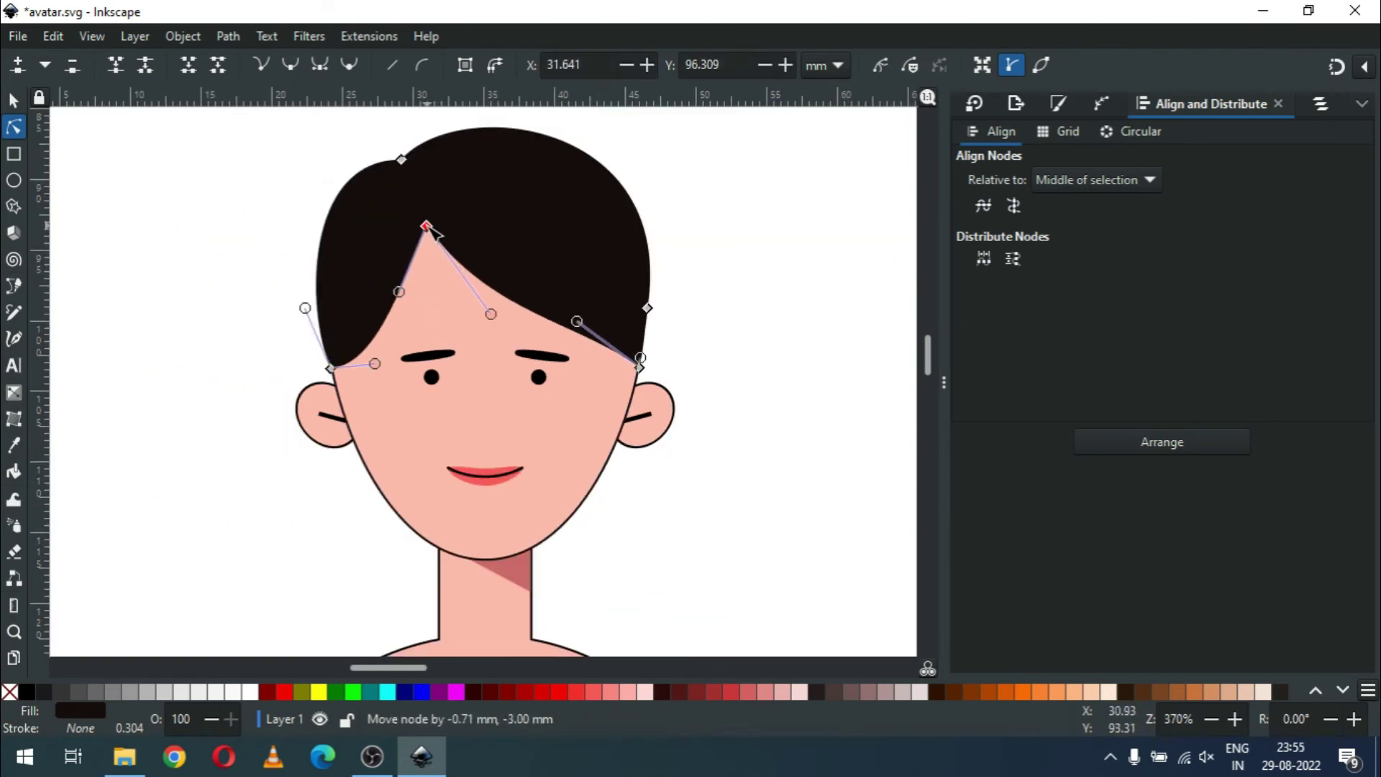
{"action": "left_click_drag", "start_coordinate": [375, 363], "coordinate": [407, 334]}
{"action": "left_click_drag", "start_coordinate": [489, 326], "coordinate": [469, 329]}
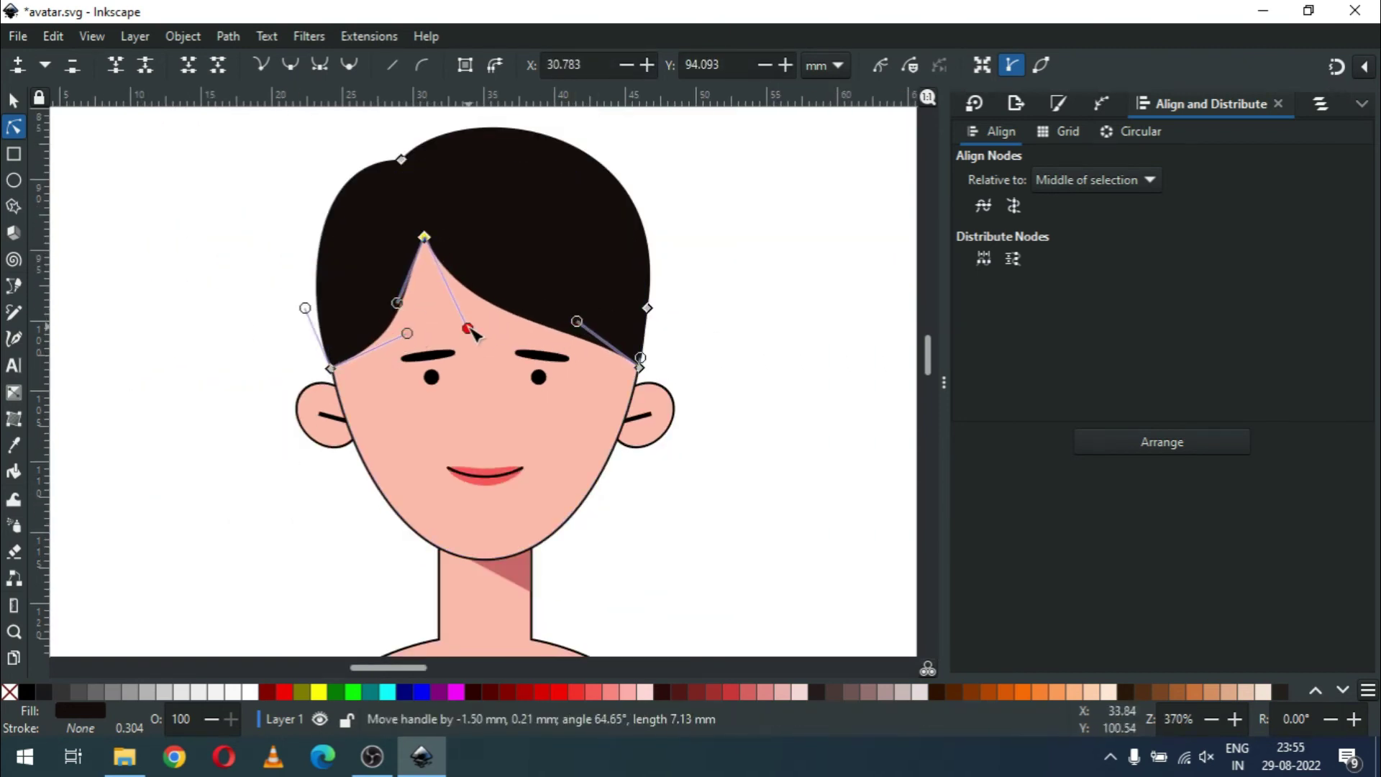
Step: Widen the hair's left side, raise the crown taller and reshape the right hairline
{"action": "scroll", "coordinate": [928, 357], "scroll_direction": "up", "scroll_amount": 2}
{"action": "left_click", "coordinate": [401, 203]}
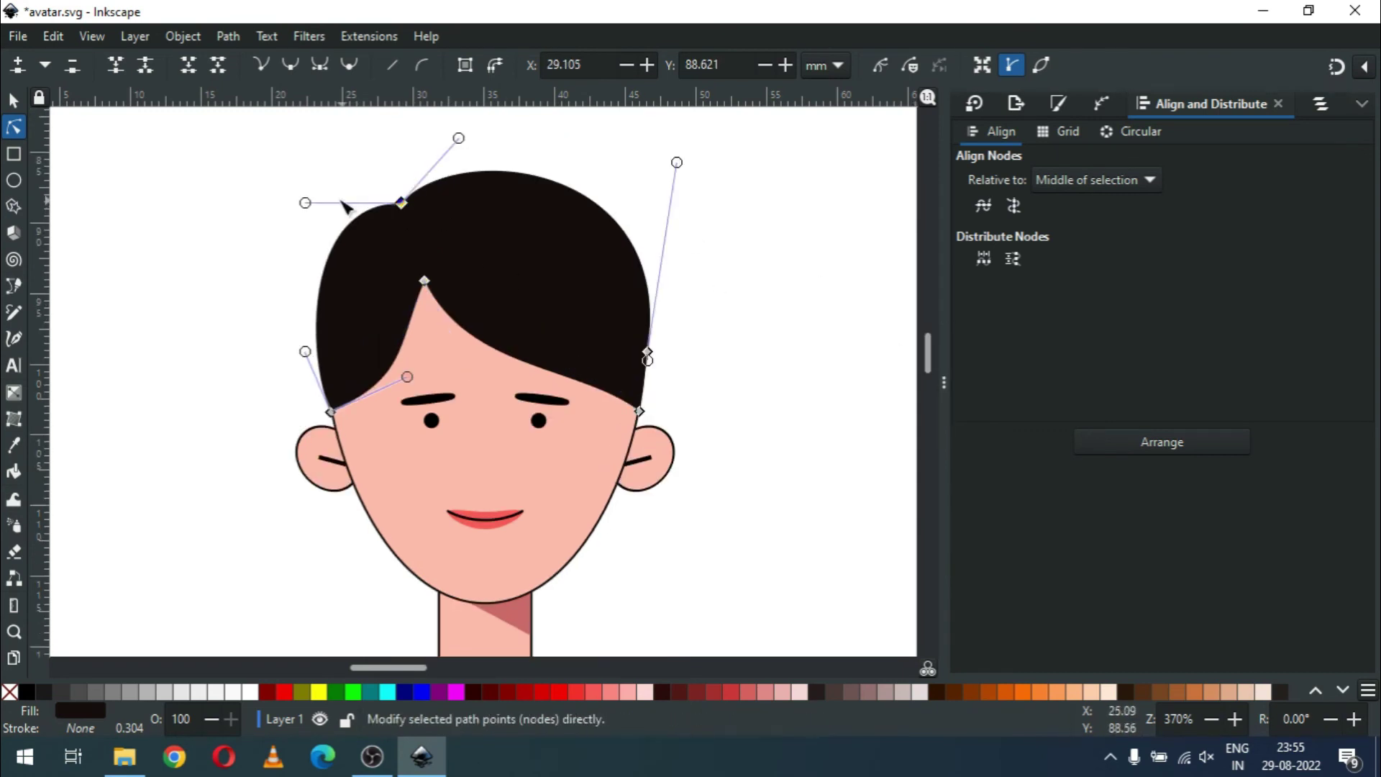
{"action": "left_click_drag", "start_coordinate": [305, 352], "coordinate": [279, 363]}
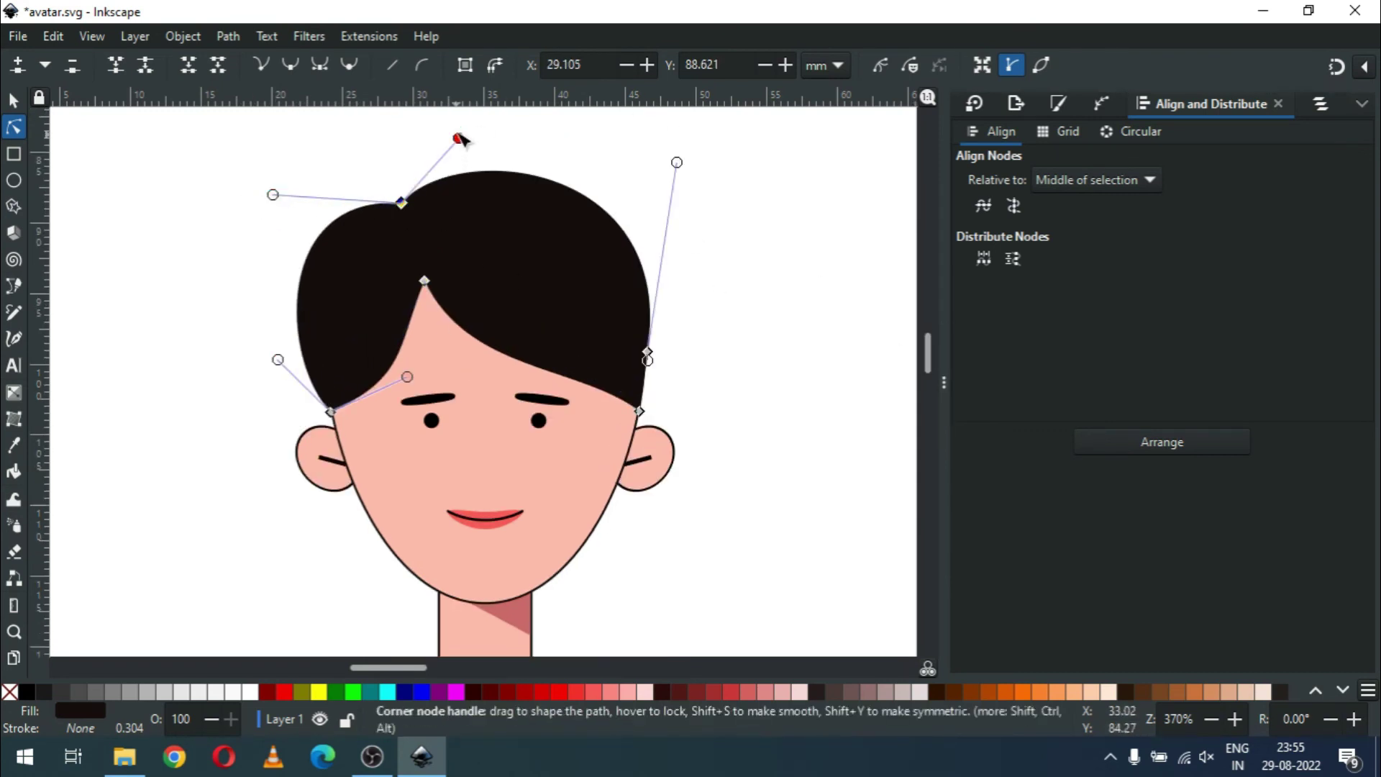
{"action": "left_click_drag", "start_coordinate": [458, 137], "coordinate": [461, 109]}
{"action": "left_click", "coordinate": [730, 339]}
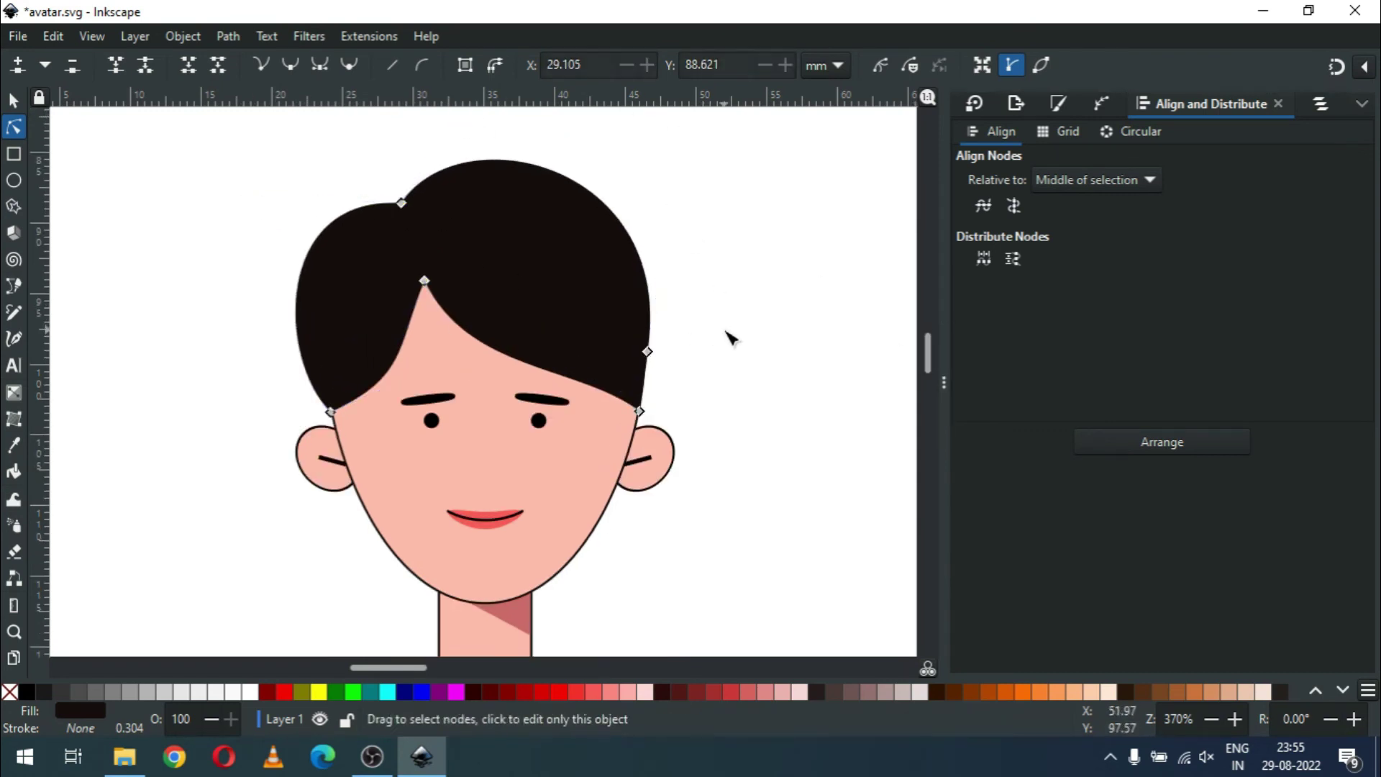
{"action": "left_click", "coordinate": [631, 394]}
{"action": "mouse_move", "coordinate": [602, 377]}
{"action": "left_mouse_down"}
{"action": "mouse_move", "coordinate": [567, 333]}
{"action": "mouse_move", "coordinate": [553, 364]}
{"action": "left_mouse_up"}
Step: Zoom out to see all the avatars and save the drawing
{"action": "key", "text": "s"}
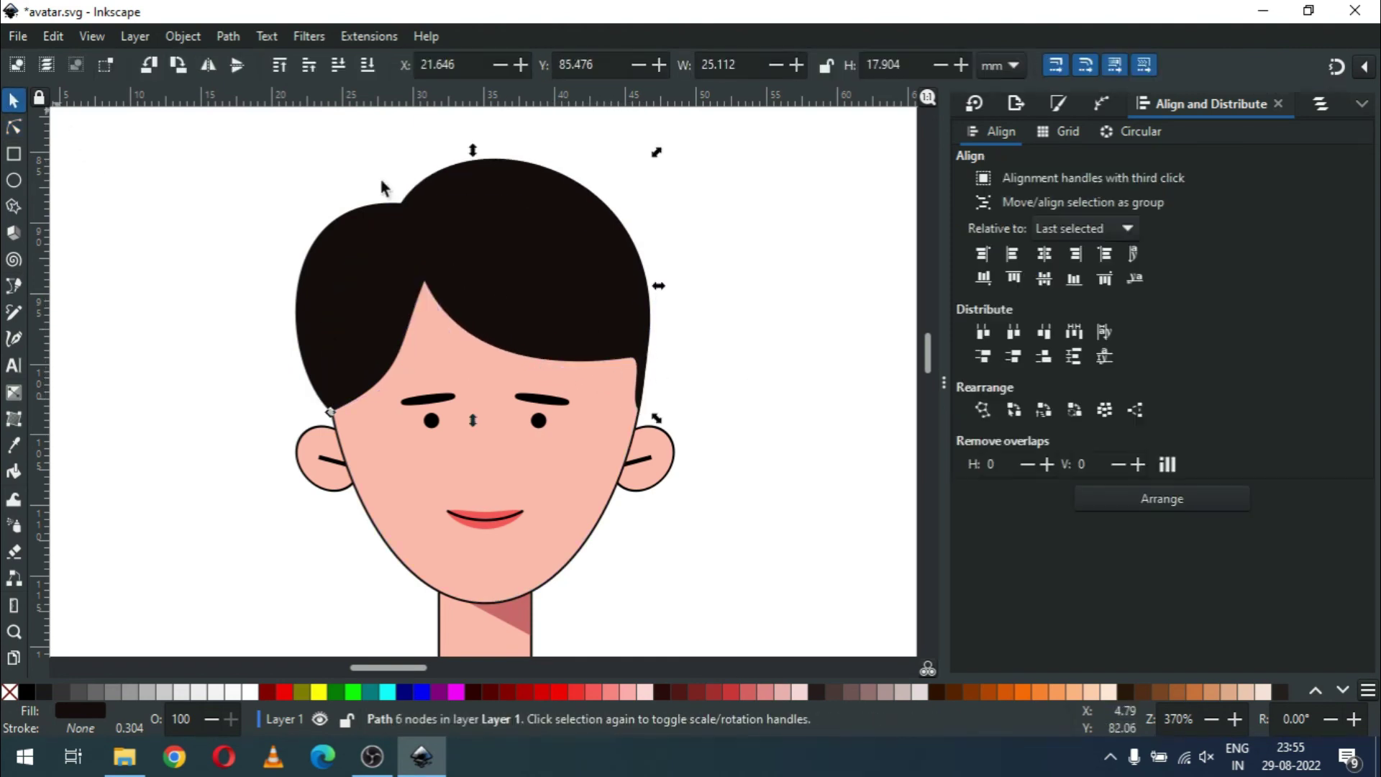
{"action": "left_click", "coordinate": [700, 257]}
{"action": "key", "text": "minus"}
{"action": "key", "text": "minus"}
{"action": "key", "text": "minus"}
{"action": "key", "text": "ctrl+s"}
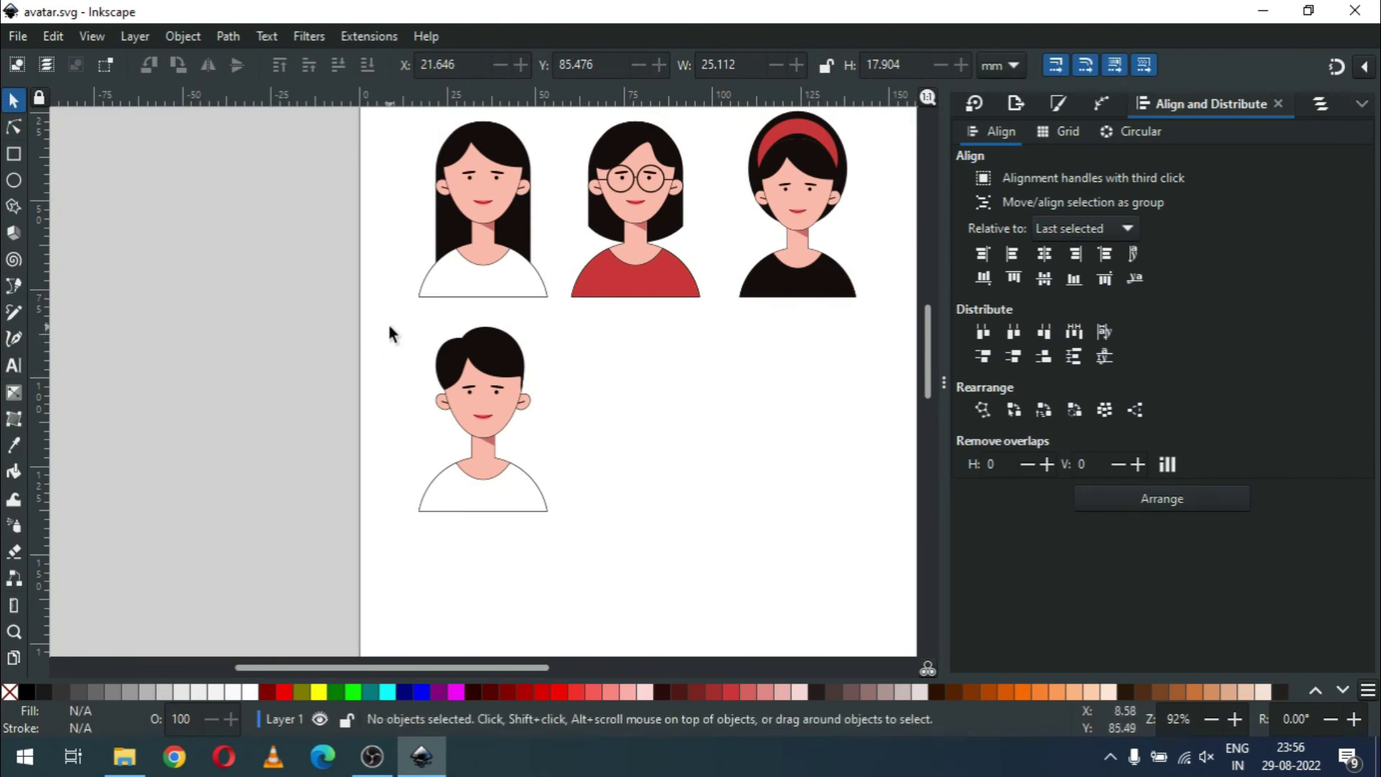
Step: Duplicate the male avatar and place the copy to its right
{"action": "left_click_drag", "start_coordinate": [405, 321], "coordinate": [564, 541]}
{"action": "right_click", "coordinate": [500, 355]}
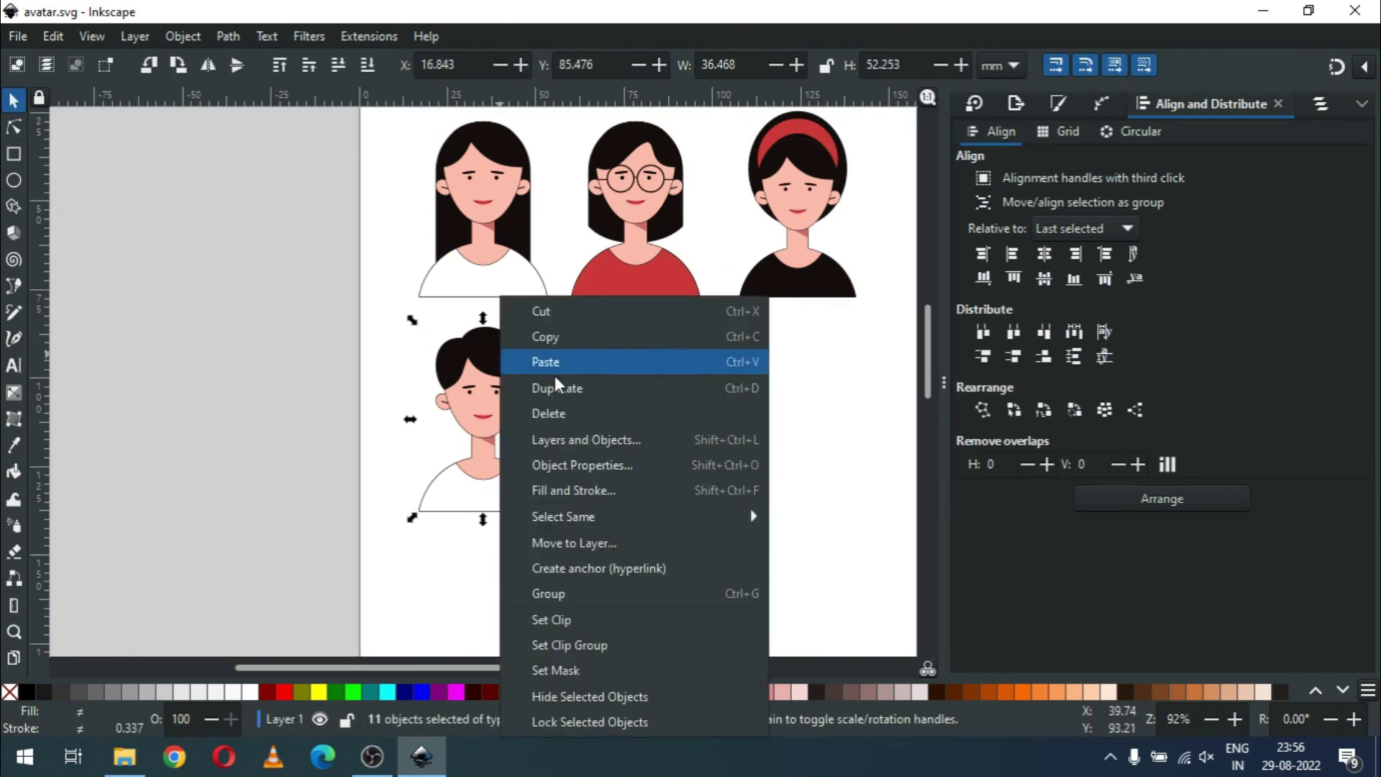
{"action": "left_click", "coordinate": [557, 388]}
{"action": "left_click_drag", "start_coordinate": [507, 367], "coordinate": [660, 367]}
Step: Turn the left man's white shirt black using the headband woman's shirt colour, then save
{"action": "left_click", "coordinate": [764, 391]}
{"action": "left_click", "coordinate": [642, 491]}
{"action": "left_click", "coordinate": [791, 282]}
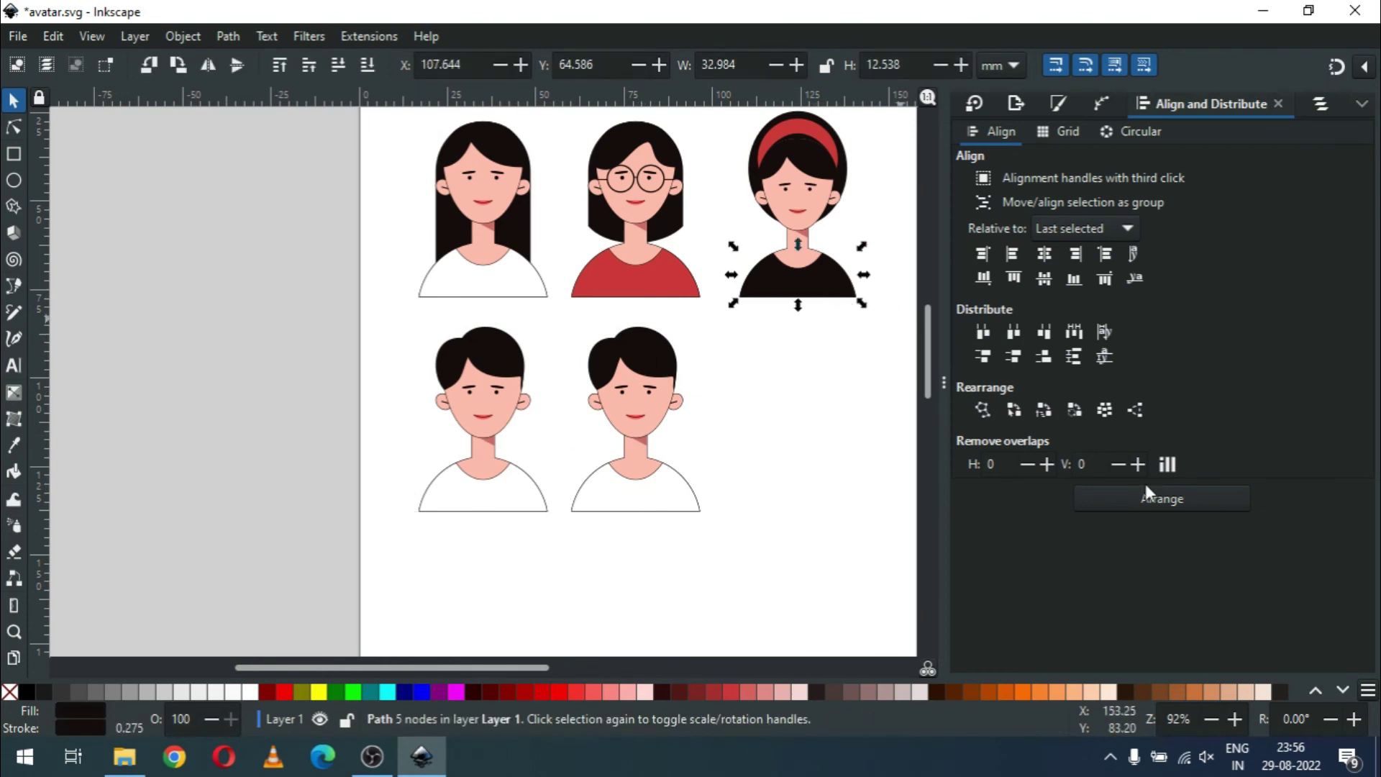
{"action": "left_click", "coordinate": [1057, 104]}
{"action": "left_click", "coordinate": [525, 504]}
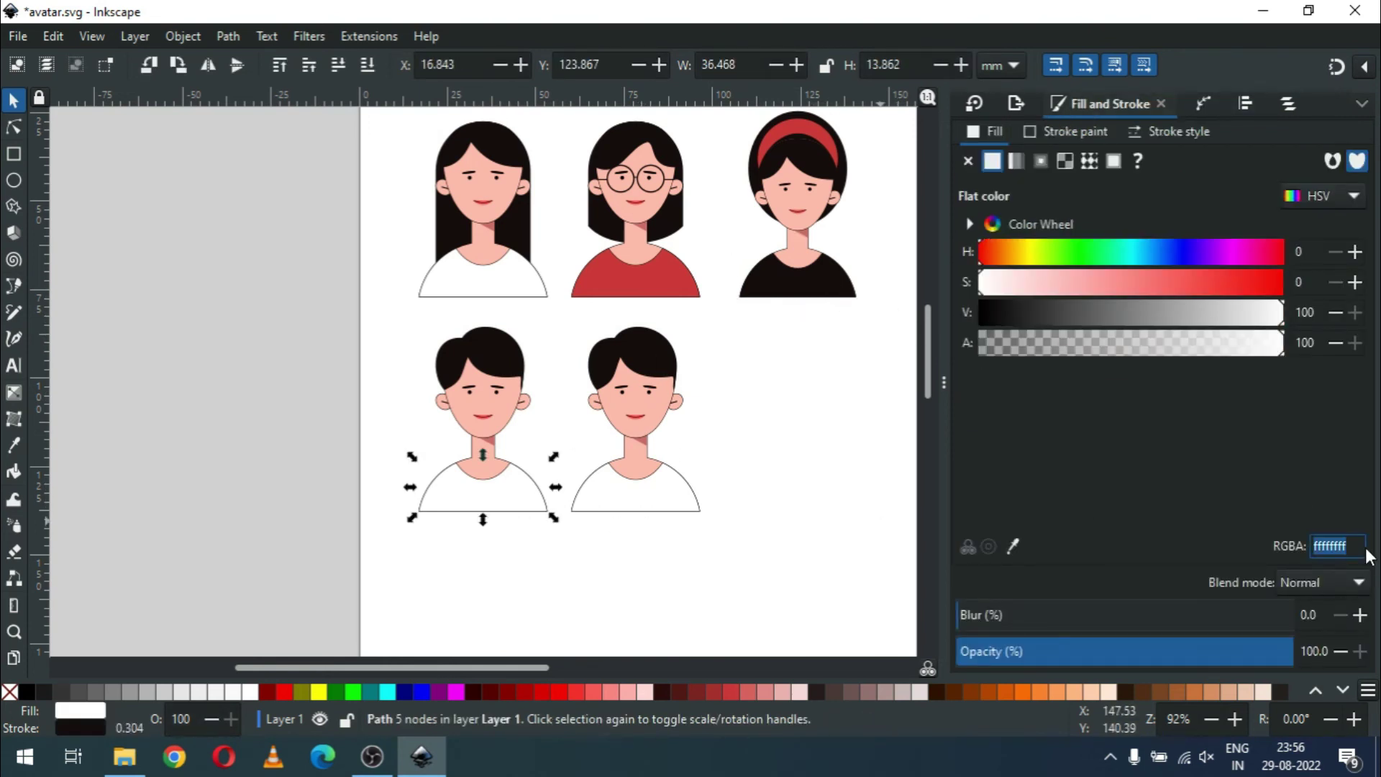
{"action": "type", "text": "130d0cff"}
{"action": "key", "text": "Return"}
{"action": "left_click", "coordinate": [744, 476]}
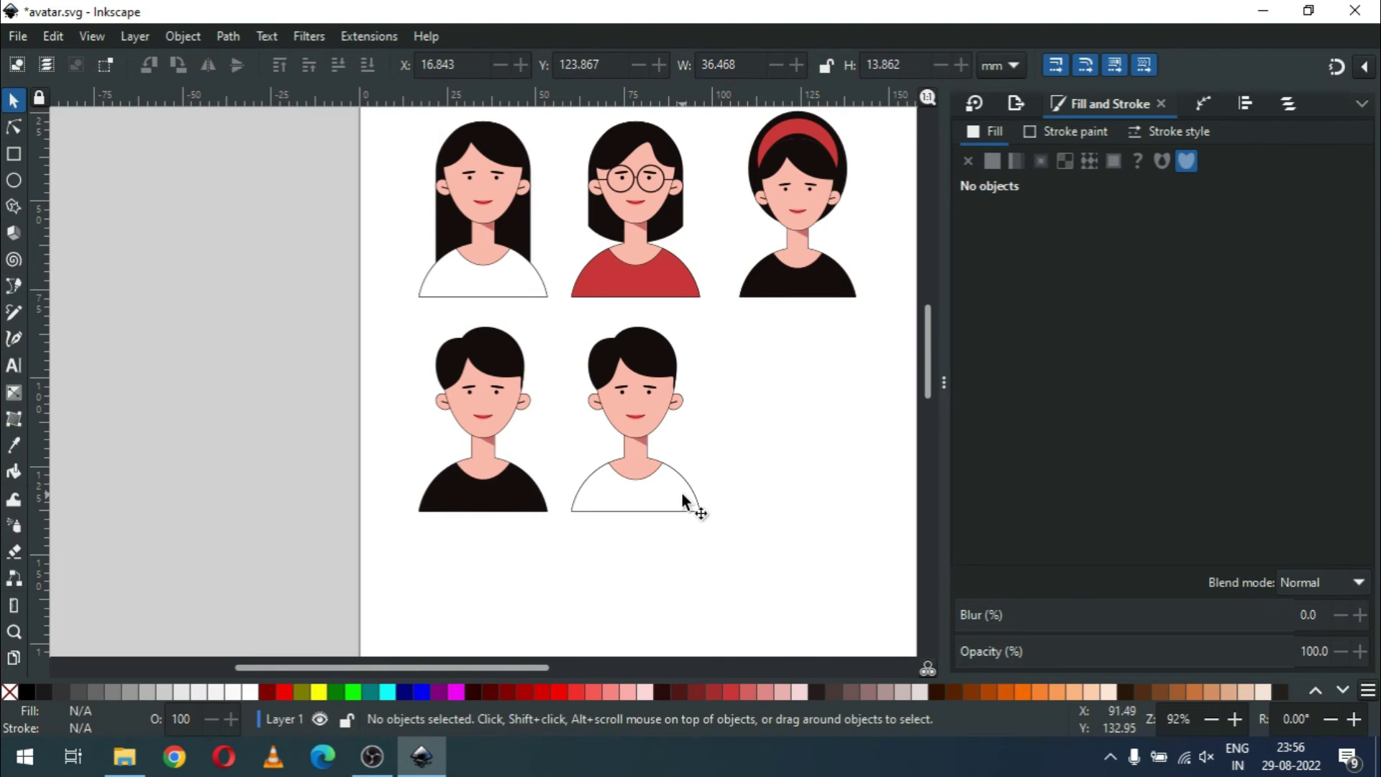
{"action": "key", "text": "z"}
{"action": "left_click_drag", "start_coordinate": [406, 223], "coordinate": [770, 493]}
{"action": "key", "text": "ctrl+s"}
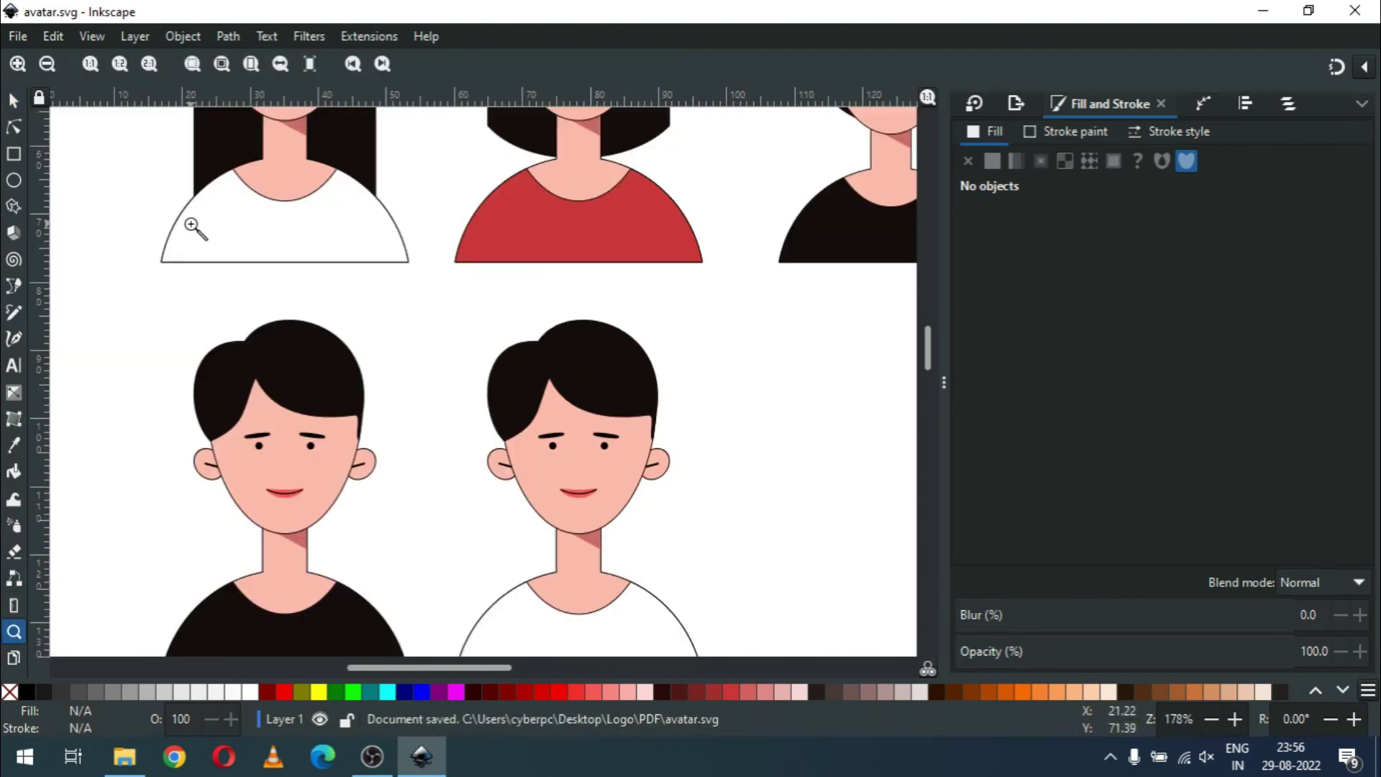
Step: Send the second man's hair behind his face and lower the top of the face outline
{"action": "left_click", "coordinate": [13, 127]}
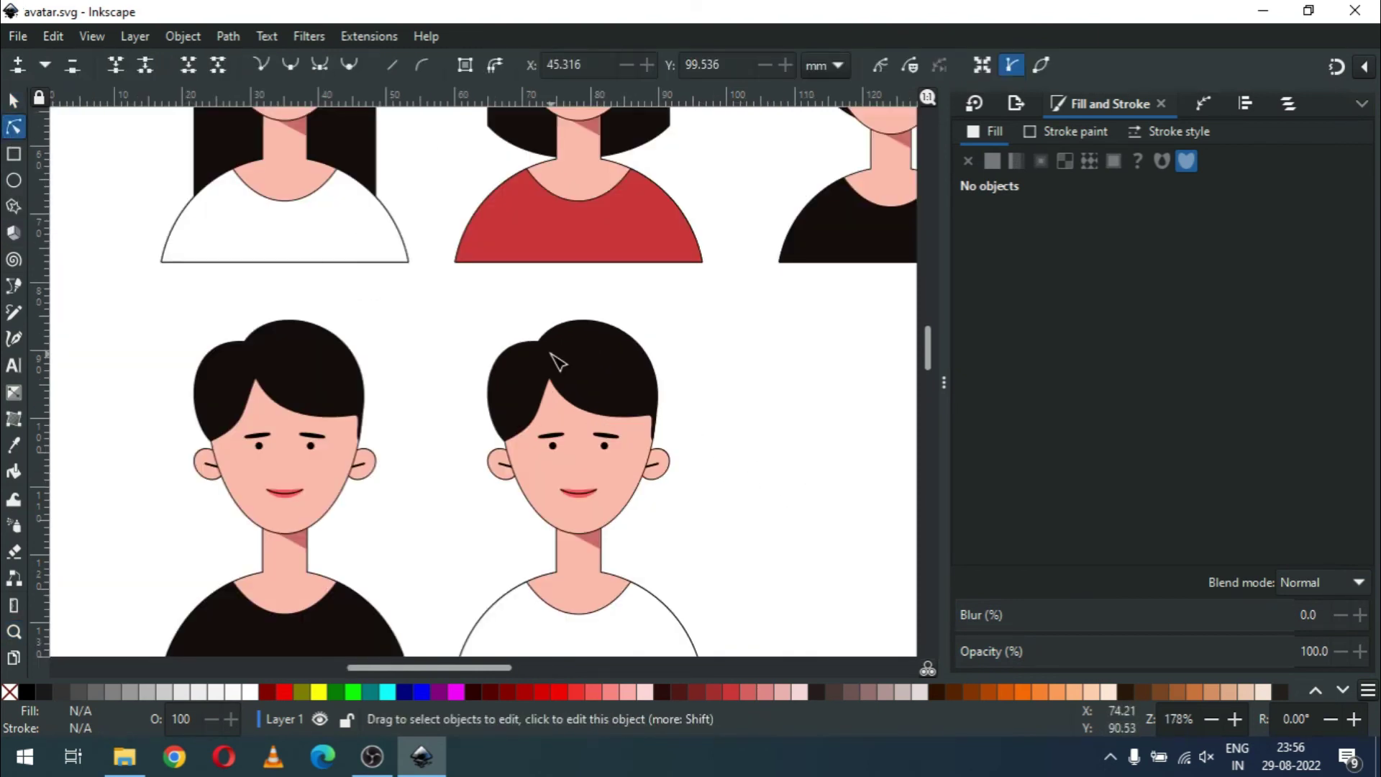
{"action": "key", "text": "s"}
{"action": "left_click", "coordinate": [637, 370]}
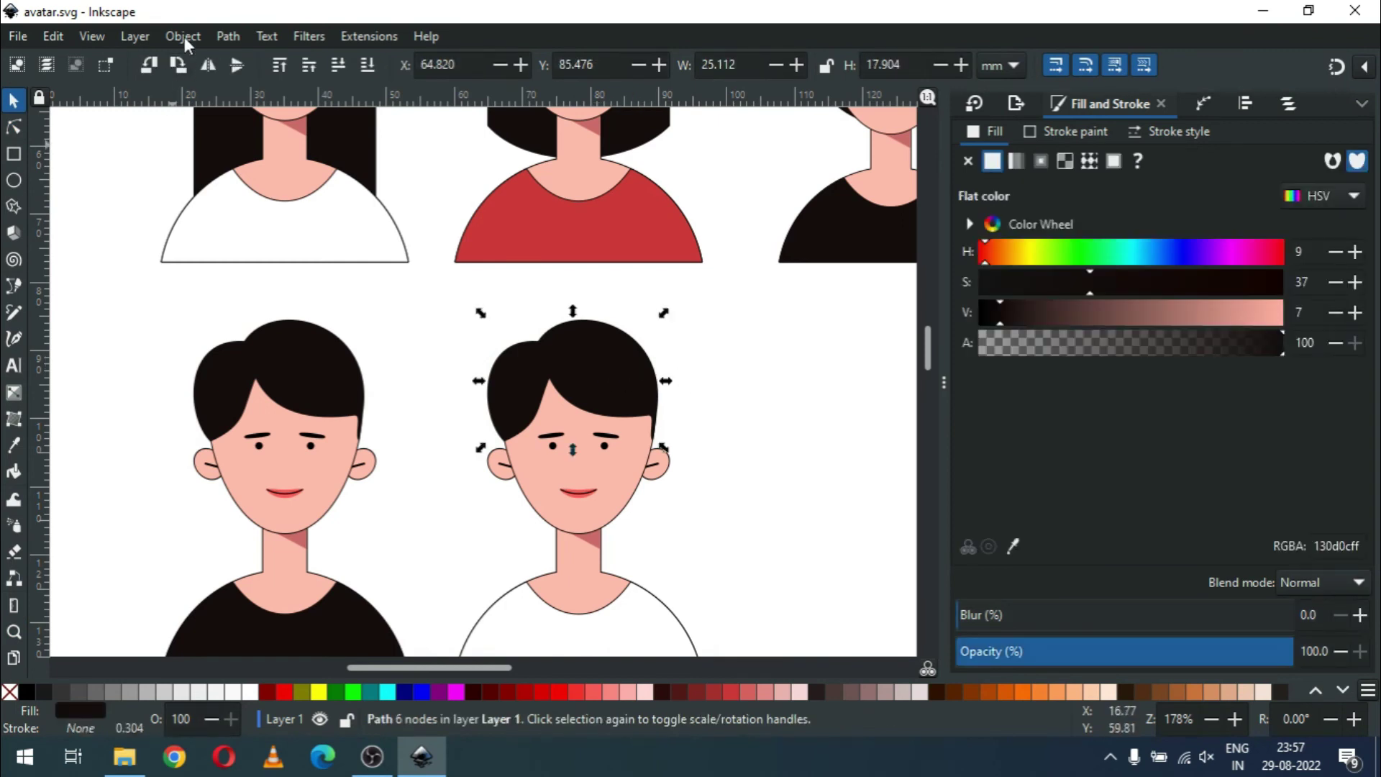
{"action": "left_click", "coordinate": [184, 37]}
{"action": "left_click", "coordinate": [233, 490]}
{"action": "left_click", "coordinate": [579, 403]}
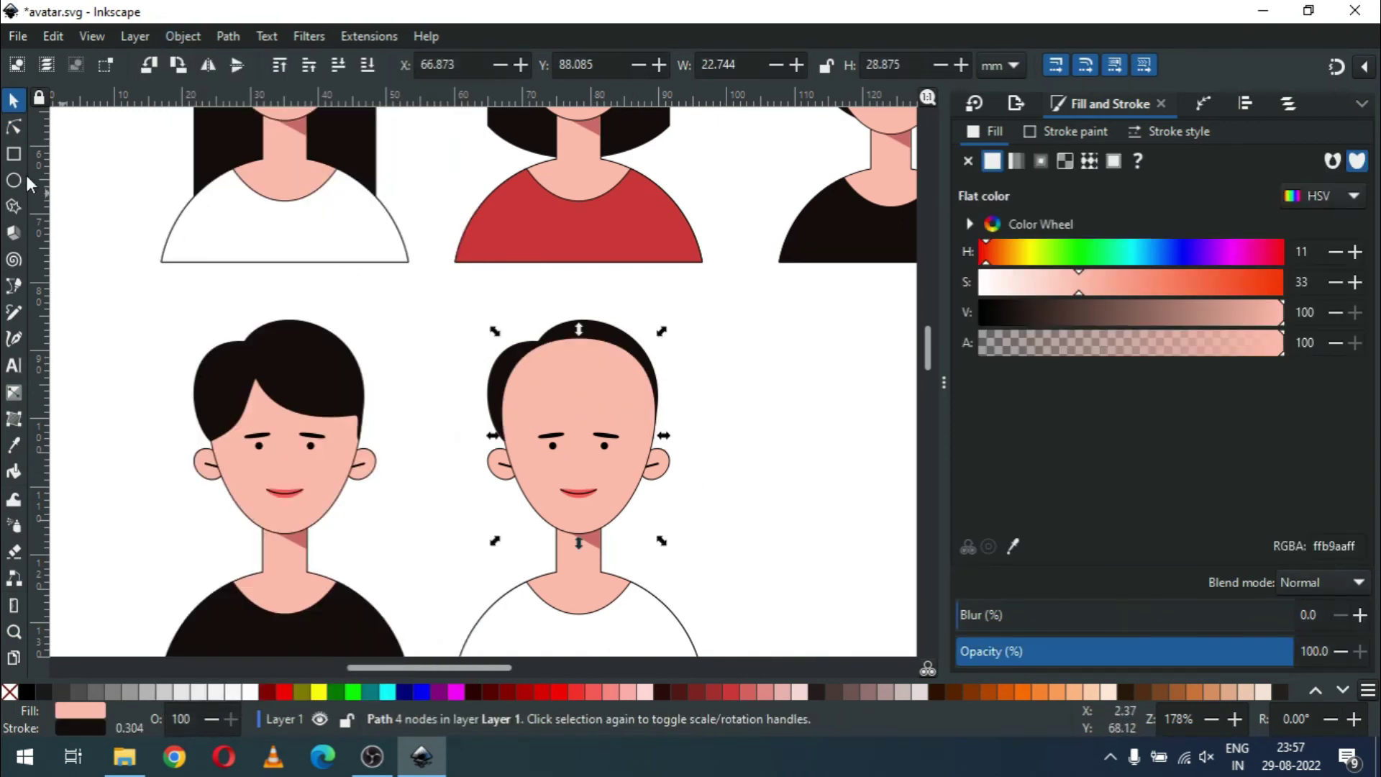
{"action": "key", "text": "n"}
{"action": "left_click_drag", "start_coordinate": [583, 342], "coordinate": [584, 360]}
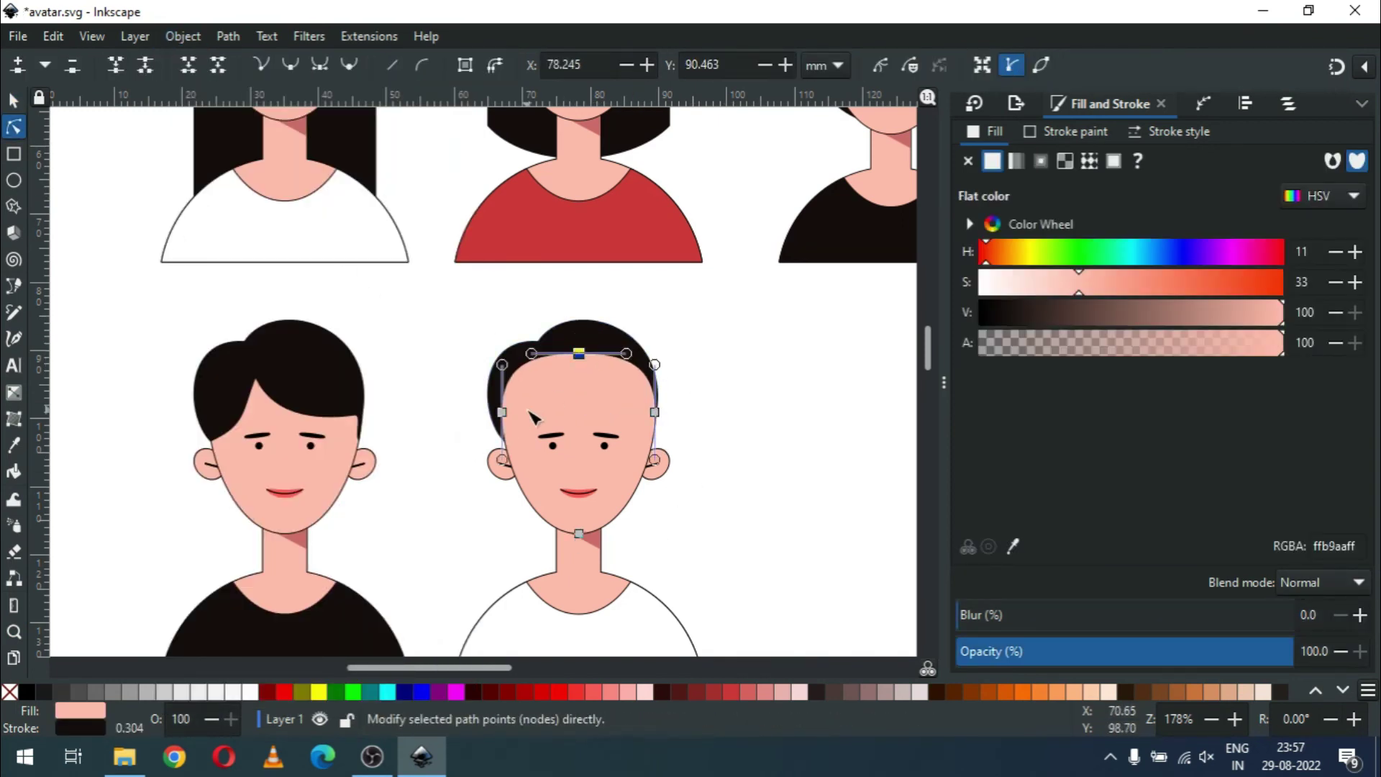
Step: Cut a raised, lowered copy of the face out of the hair with Path > Difference, then save
{"action": "key", "text": "s"}
{"action": "left_click", "coordinate": [669, 353]}
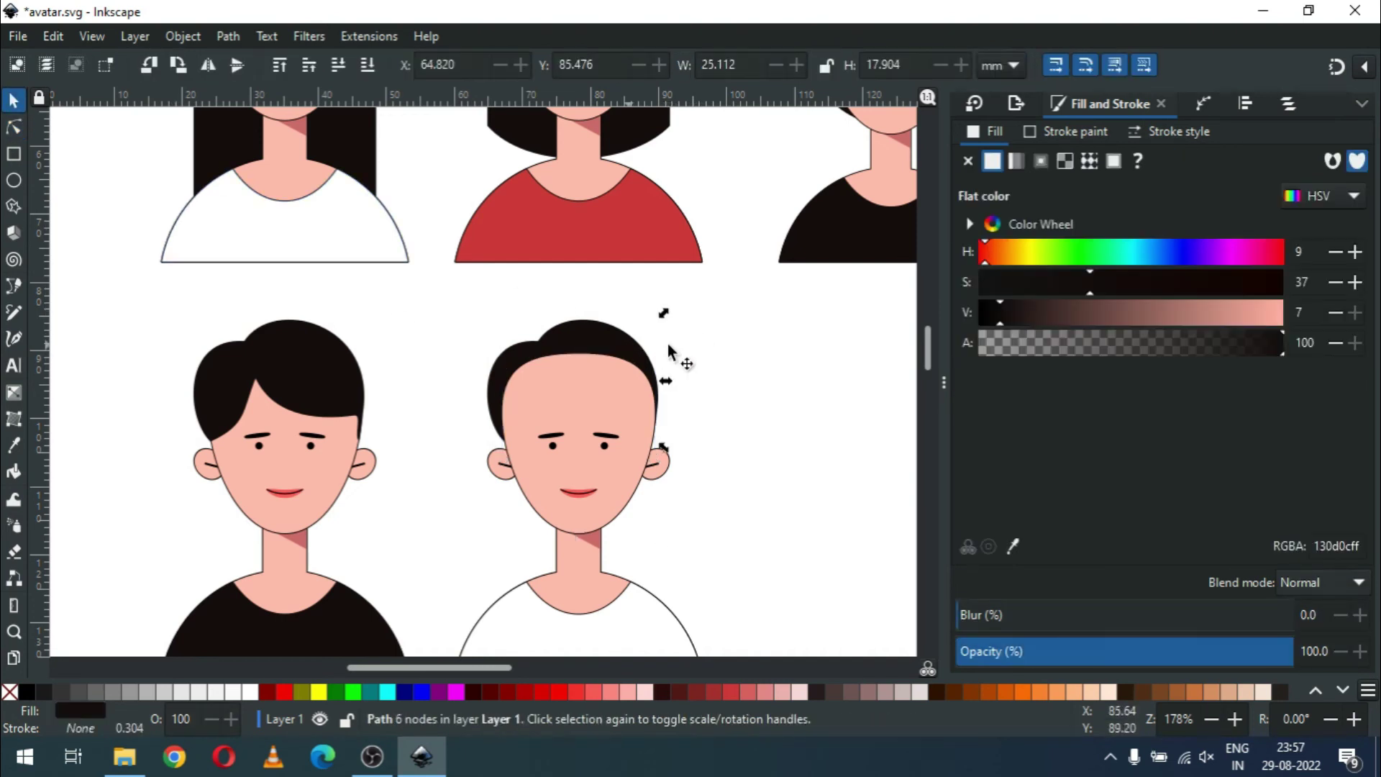
{"action": "right_click", "coordinate": [594, 378]}
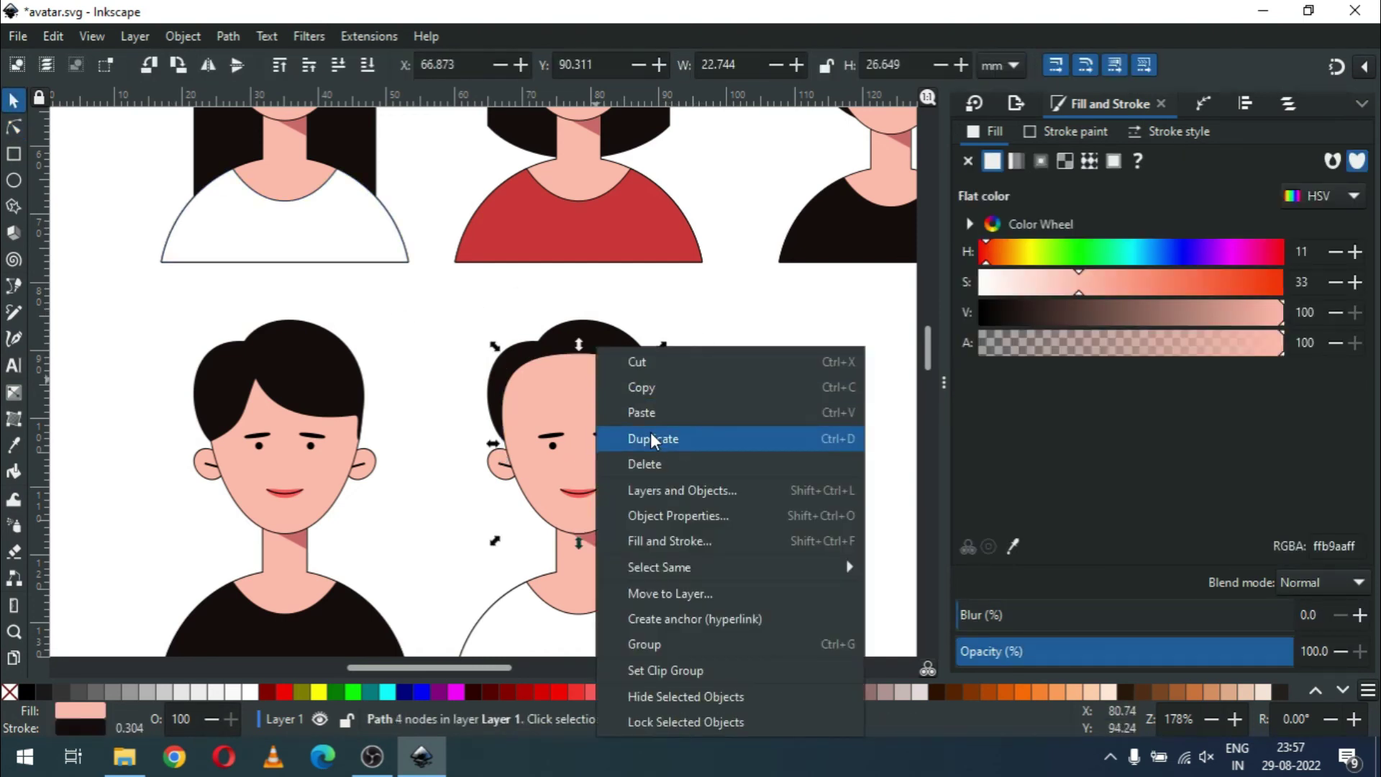
{"action": "left_click", "coordinate": [652, 436]}
{"action": "left_click", "coordinate": [604, 453]}
{"action": "key", "text": "Home"}
{"action": "mouse_move", "coordinate": [623, 398]}
{"action": "left_mouse_down"}
{"action": "mouse_move", "coordinate": [623, 430]}
{"action": "mouse_move", "coordinate": [615, 416]}
{"action": "left_mouse_up"}
{"action": "left_click", "coordinate": [554, 338], "text": "shift"}
{"action": "left_click", "coordinate": [228, 36]}
{"action": "left_click", "coordinate": [252, 157]}
{"action": "key", "text": "ctrl+s"}
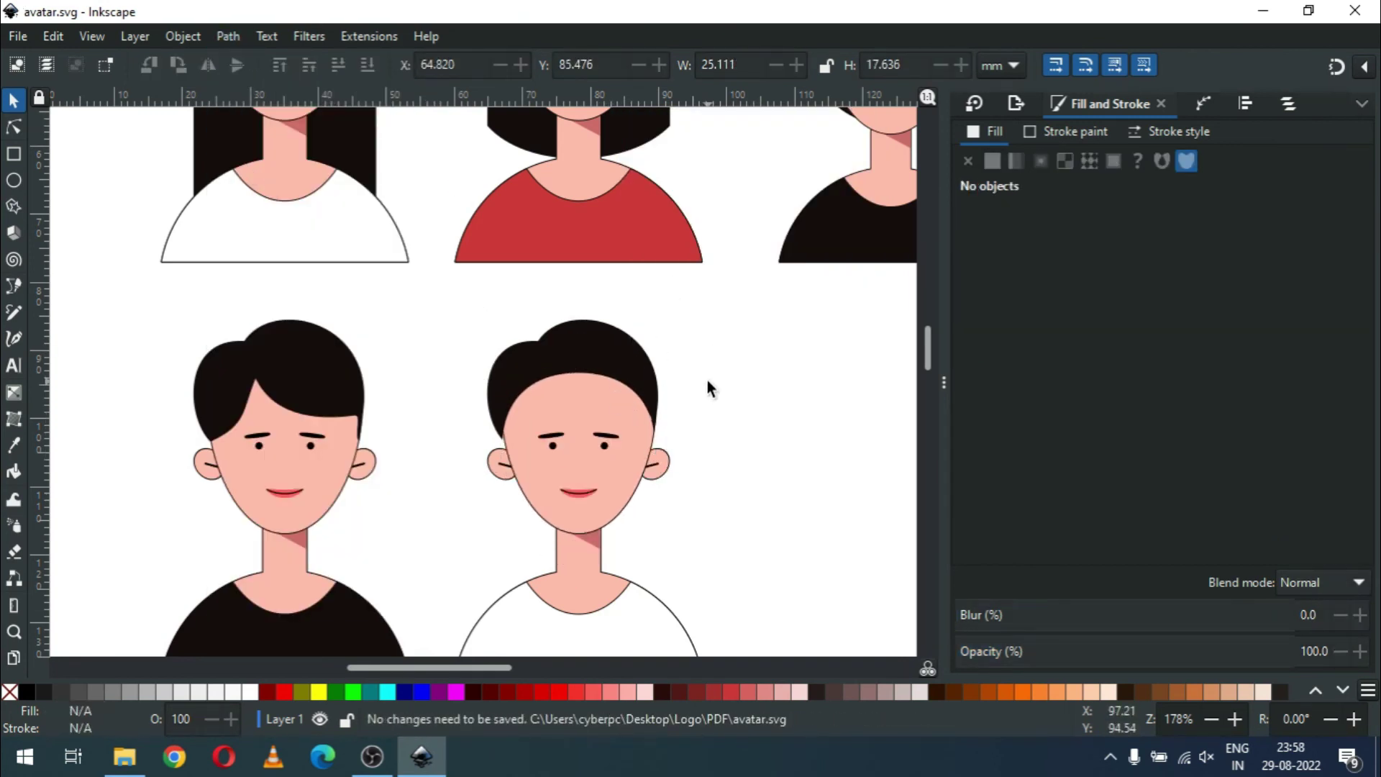
Step: Select the second man's face, then the first man's mouth
{"action": "left_click", "coordinate": [14, 186]}
{"action": "key", "text": "s"}
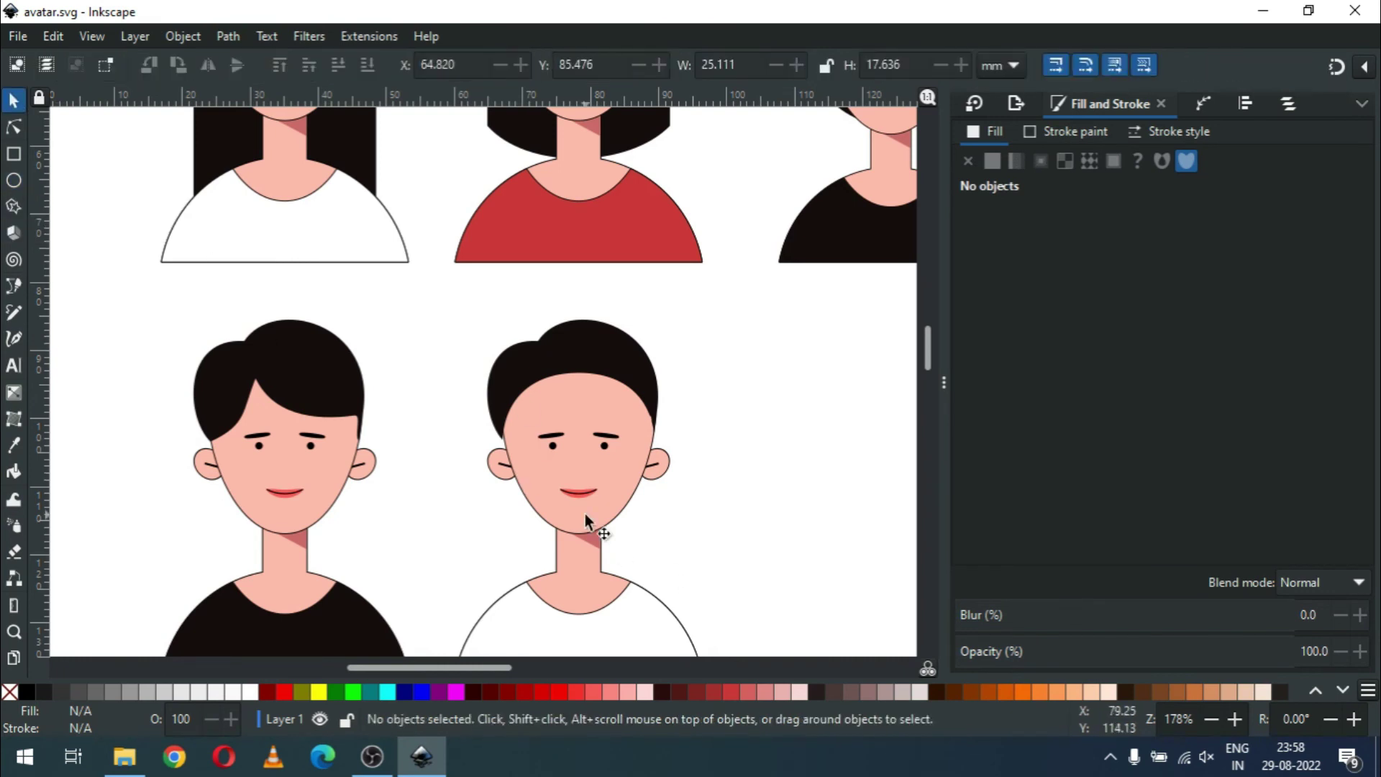
{"action": "left_click", "coordinate": [585, 514]}
{"action": "left_click", "coordinate": [288, 492]}
{"action": "key", "text": "Escape"}
Step: Delete the first man's red lips and set his smile line's stroke width to 200
{"action": "key", "text": "z"}
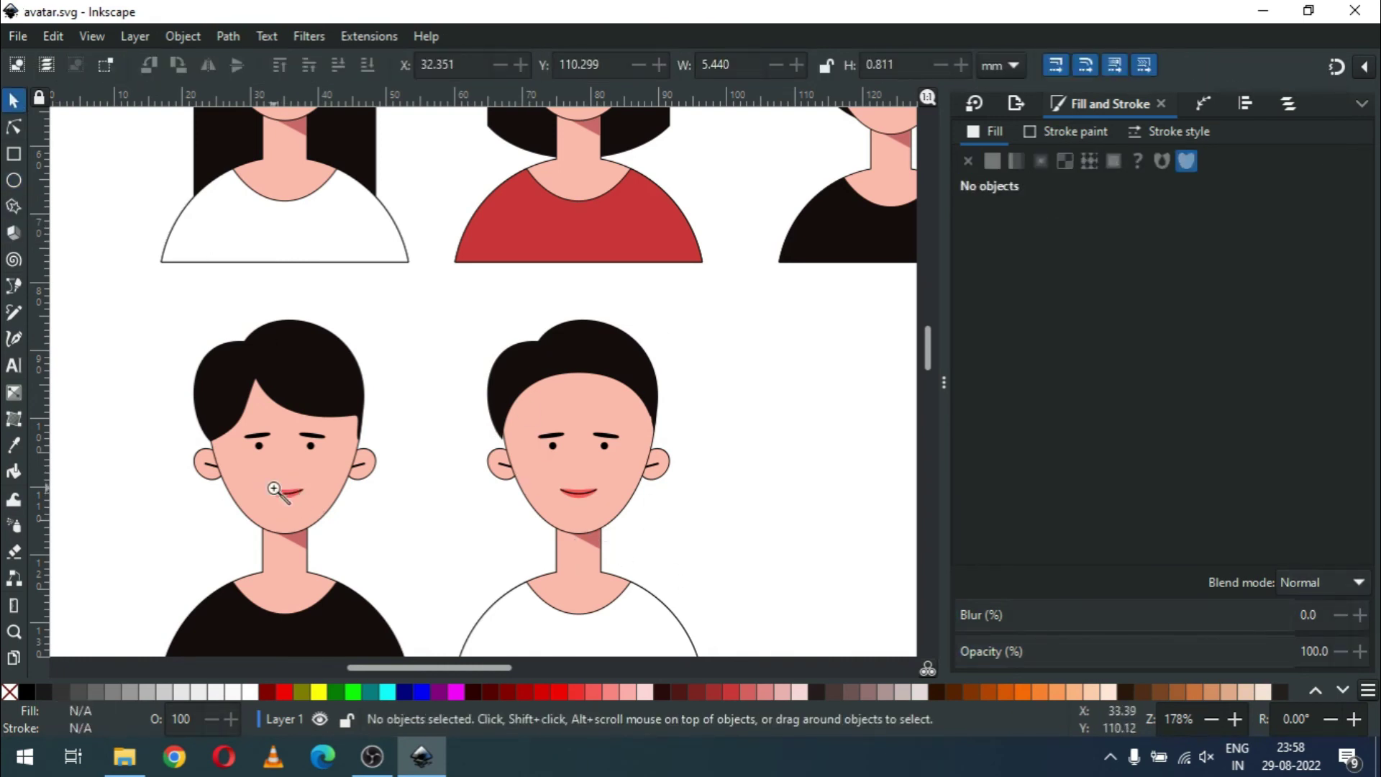
{"action": "left_click_drag", "start_coordinate": [266, 464], "coordinate": [364, 543]}
{"action": "key", "text": "s"}
{"action": "left_click", "coordinate": [379, 316]}
{"action": "key", "text": "Delete"}
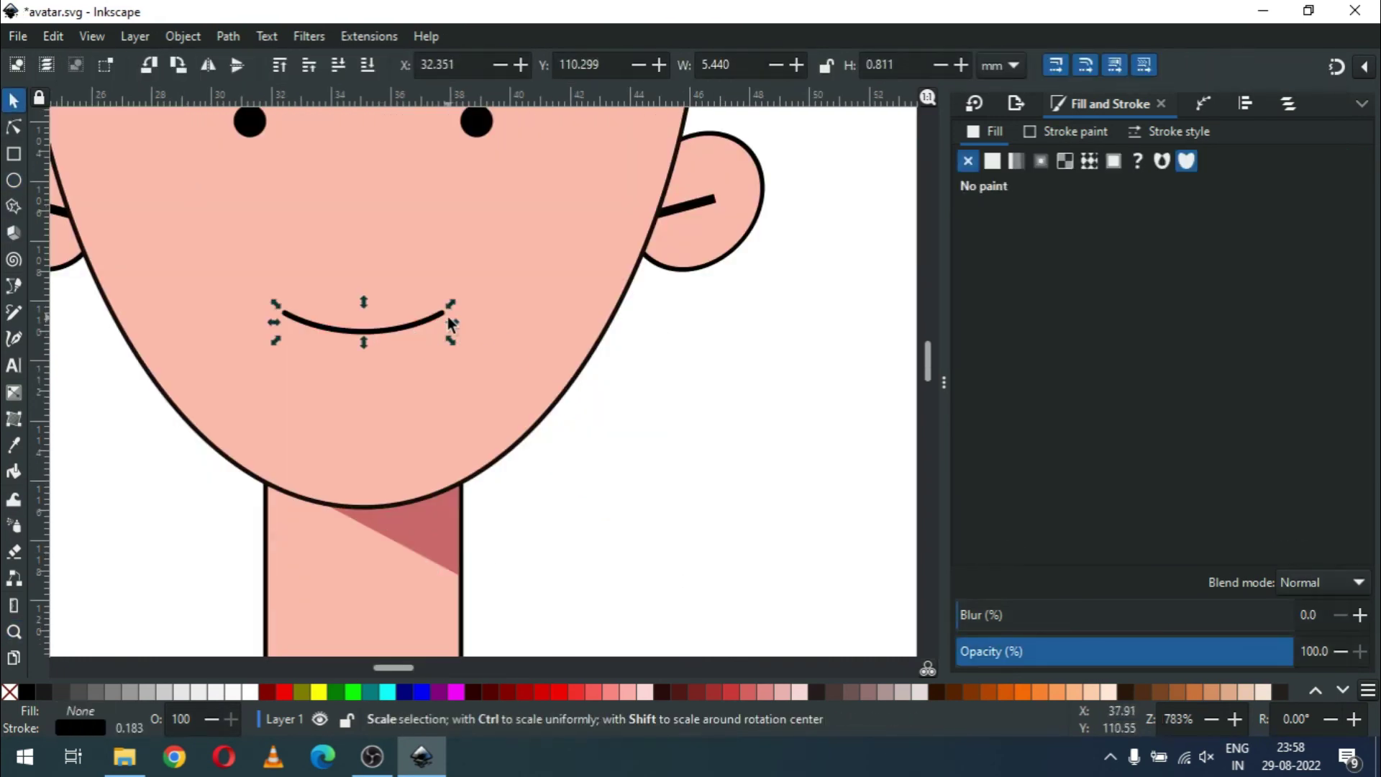
{"action": "left_click_drag", "start_coordinate": [456, 323], "coordinate": [466, 329]}
{"action": "left_click", "coordinate": [1177, 131]}
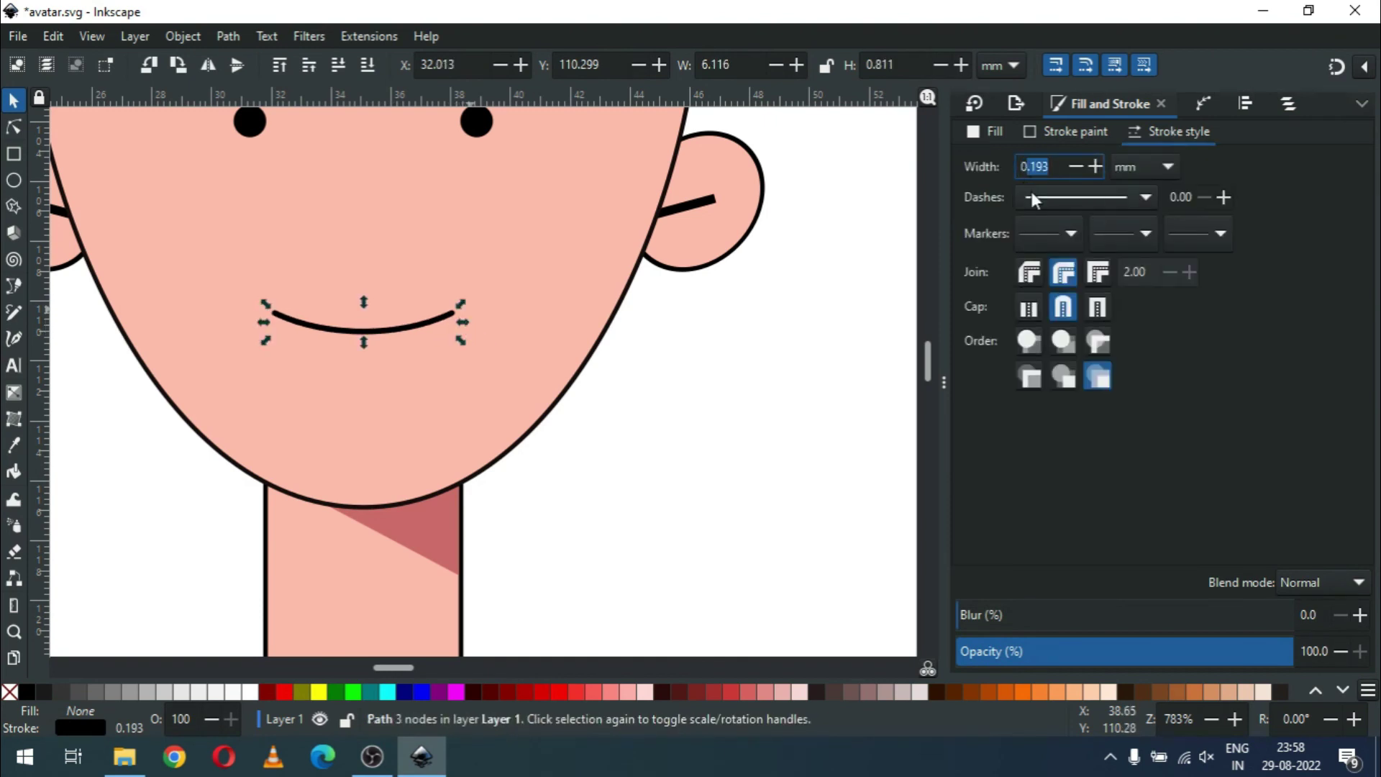
{"action": "type", "text": "200"}
{"action": "key", "text": "Return"}
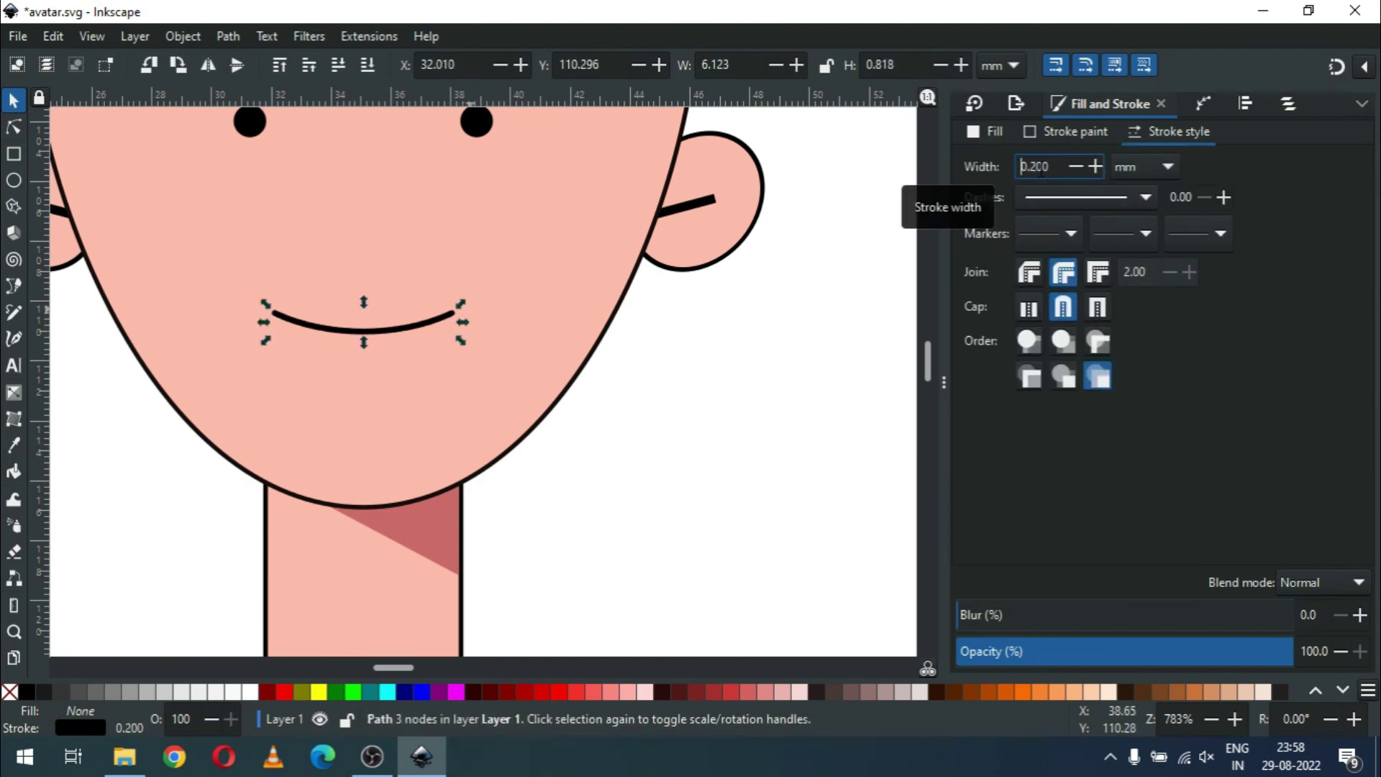
{"action": "key", "text": "BackSpace"}
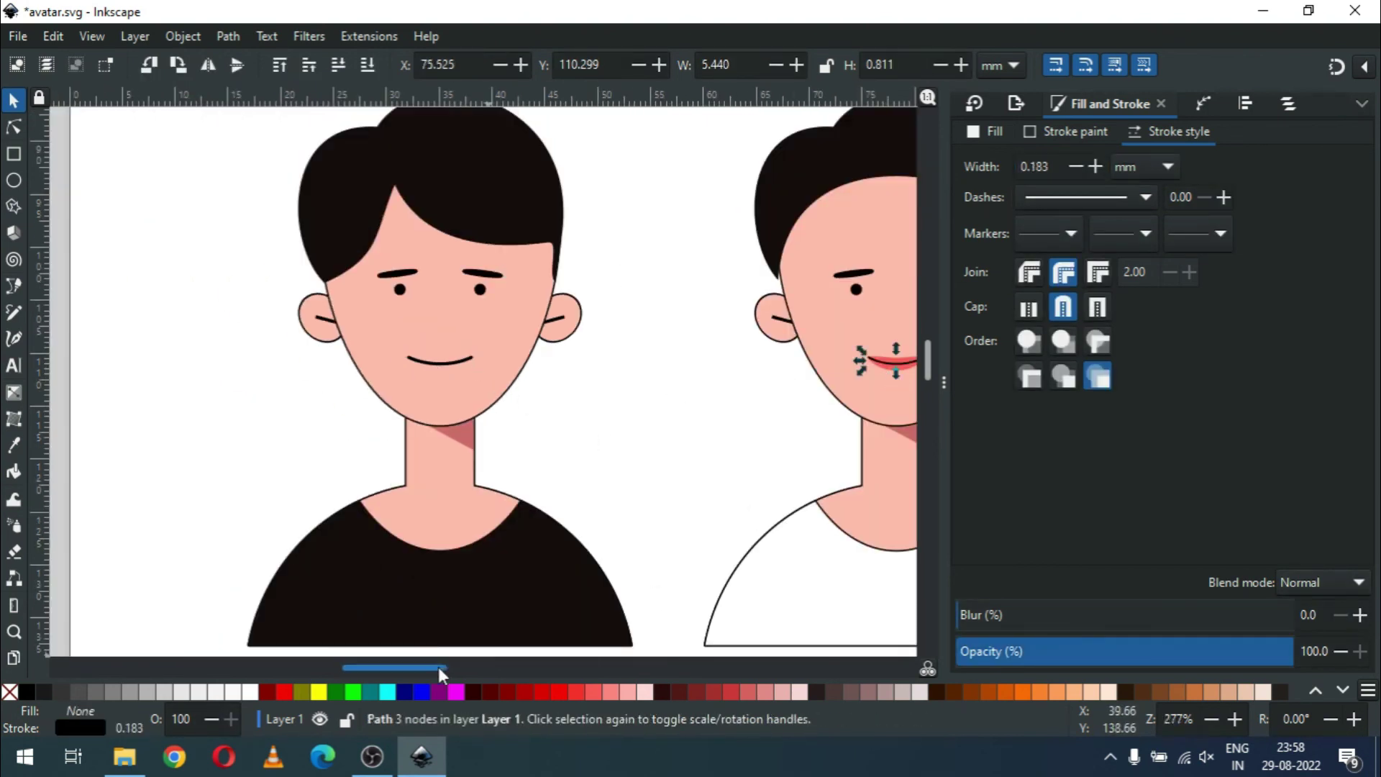
Step: Delete the second man's red lip shape, keeping his black smile line, and save
{"action": "scroll", "coordinate": [892, 375], "scroll_direction": "right", "scroll_amount": 8}
{"action": "left_click", "coordinate": [607, 359]}
{"action": "key", "text": "Delete"}
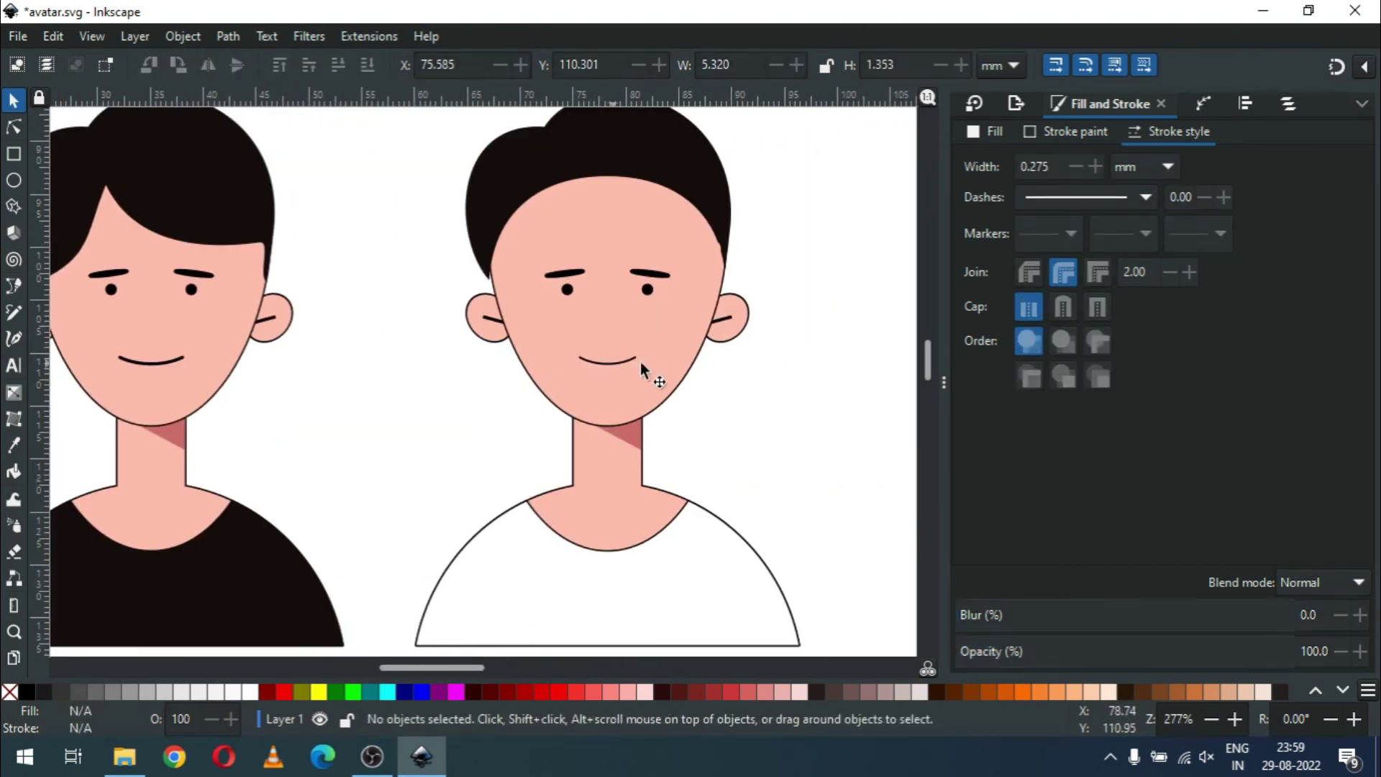
{"action": "left_click", "coordinate": [611, 362]}
{"action": "left_click", "coordinate": [740, 441]}
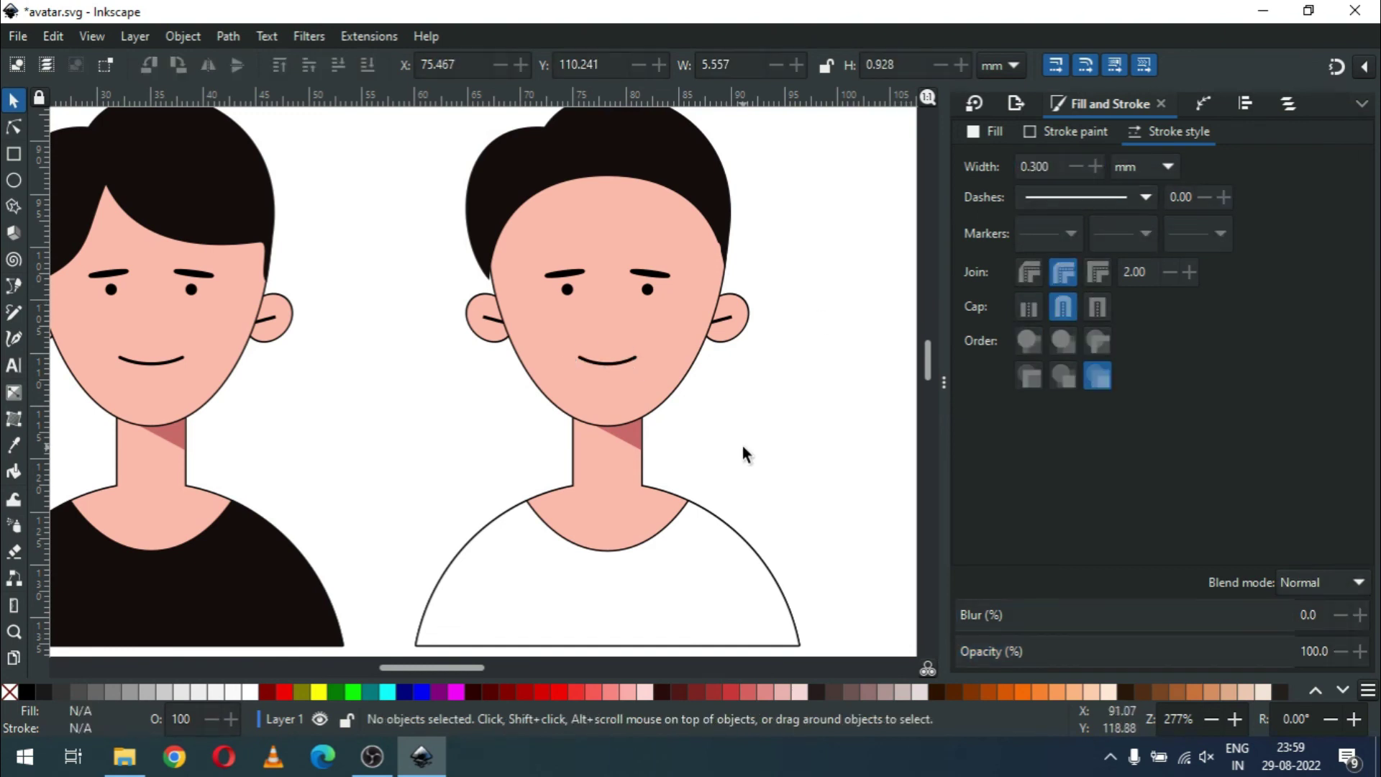
{"action": "key", "text": "minus"}
{"action": "key", "text": "ctrl+s"}
Step: Zoom in on the second man's face and select it
{"action": "key", "text": "z"}
{"action": "left_click", "coordinate": [638, 334]}
{"action": "key", "text": "s"}
{"action": "left_click", "coordinate": [348, 330]}
Step: Raise the second man's face above his eyes and mouth, then shorten and reposition it
{"action": "right_click", "coordinate": [357, 352]}
{"action": "left_click", "coordinate": [412, 417]}
{"action": "left_click_drag", "start_coordinate": [413, 421], "coordinate": [402, 396]}
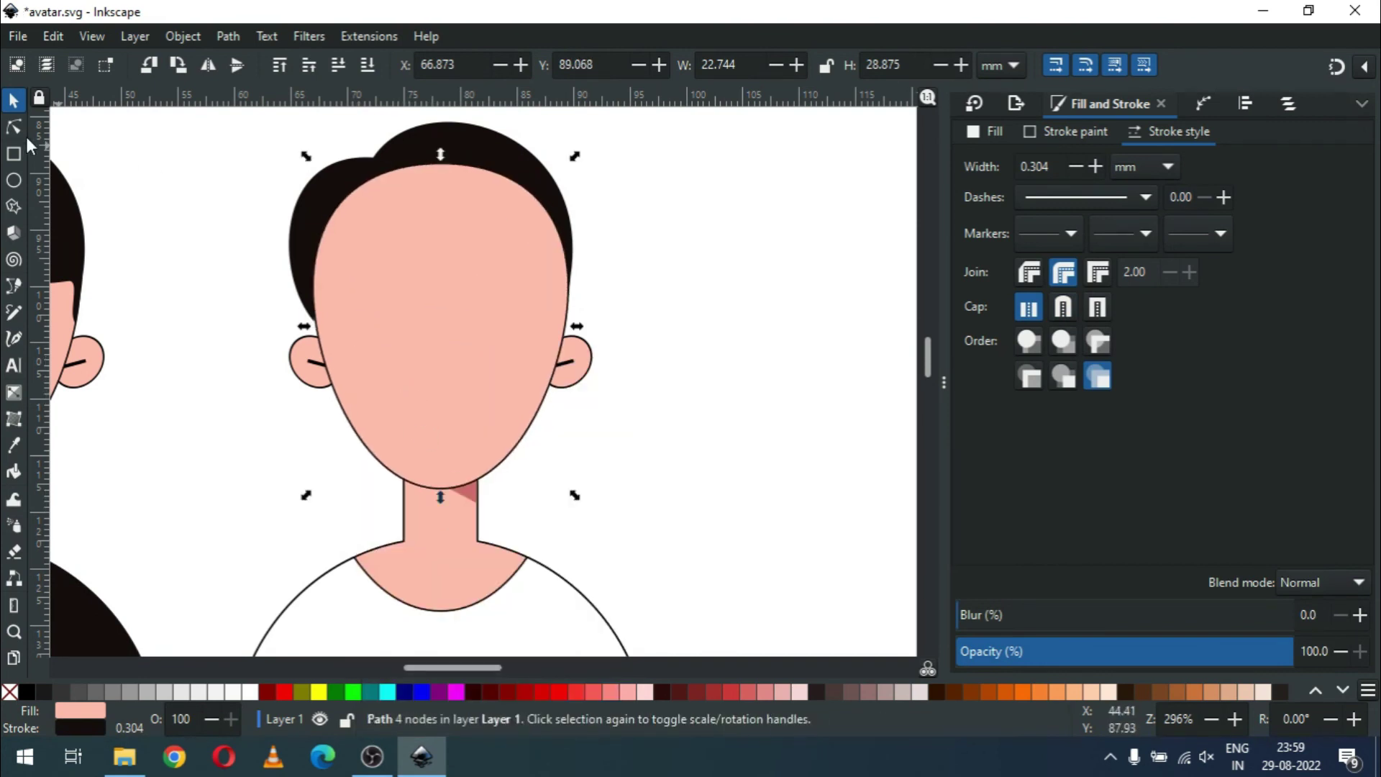
{"action": "left_click_drag", "start_coordinate": [441, 493], "coordinate": [441, 464]}
{"action": "left_click_drag", "start_coordinate": [430, 311], "coordinate": [430, 333]}
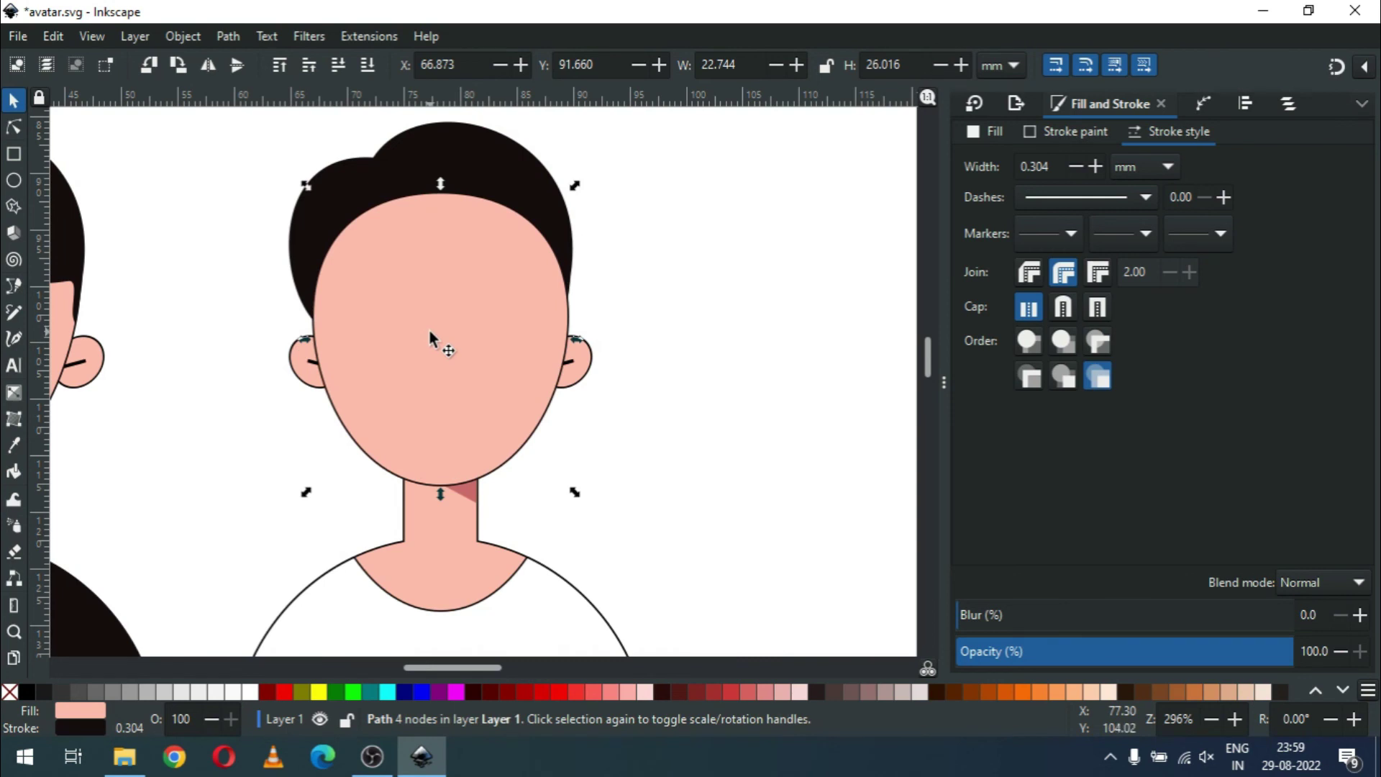
Step: Subtract a raised, widened face copy to leave a lower-face beard shape
{"action": "right_click", "coordinate": [434, 349]}
{"action": "left_click", "coordinate": [446, 432]}
{"action": "left_click_drag", "start_coordinate": [446, 429], "coordinate": [451, 360]}
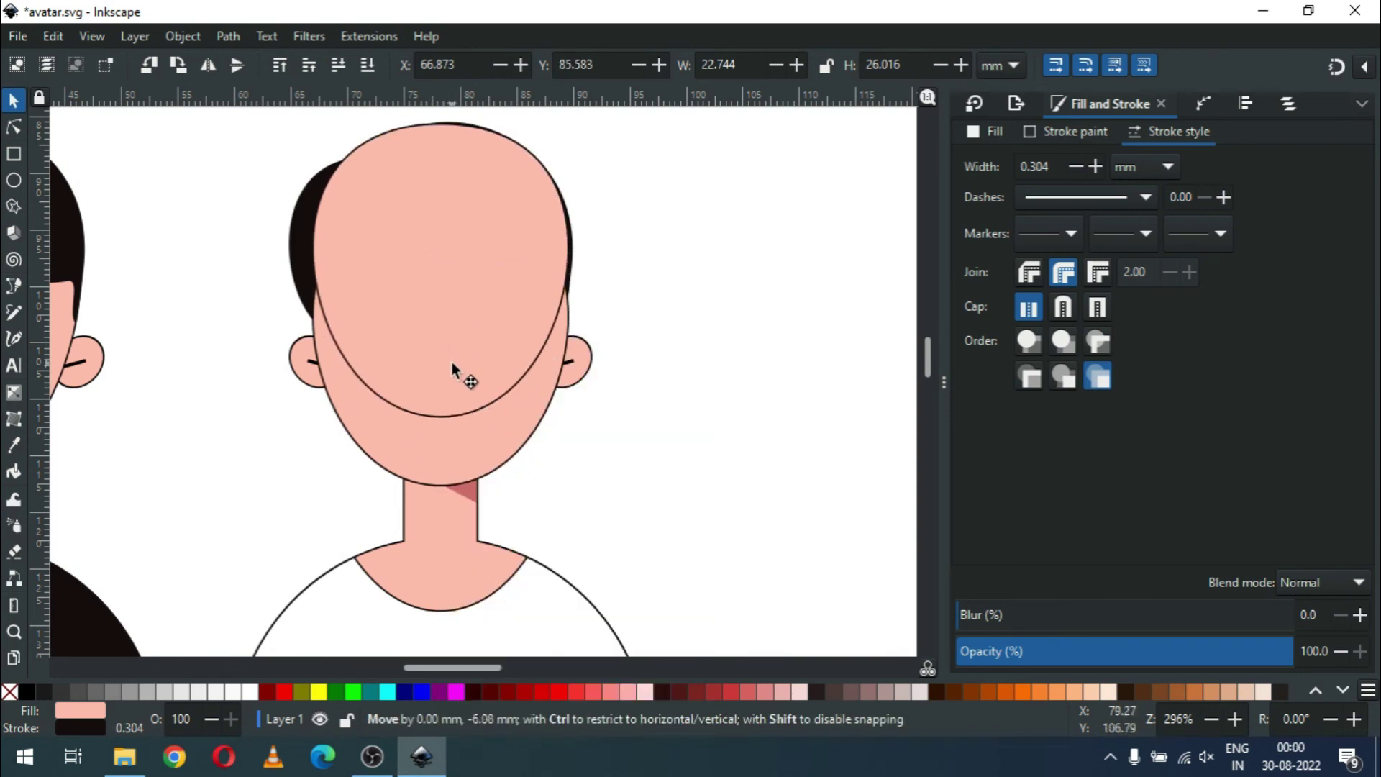
{"action": "left_click_drag", "start_coordinate": [574, 267], "coordinate": [587, 277]}
{"action": "left_click", "coordinate": [228, 36]}
{"action": "left_click", "coordinate": [247, 170]}
Step: Make the beard's top middle node a corner and bend both curves into a moustache edge
{"action": "key", "text": "Escape"}
{"action": "left_click", "coordinate": [468, 407]}
{"action": "key", "text": "Escape"}
{"action": "left_click", "coordinate": [436, 447]}
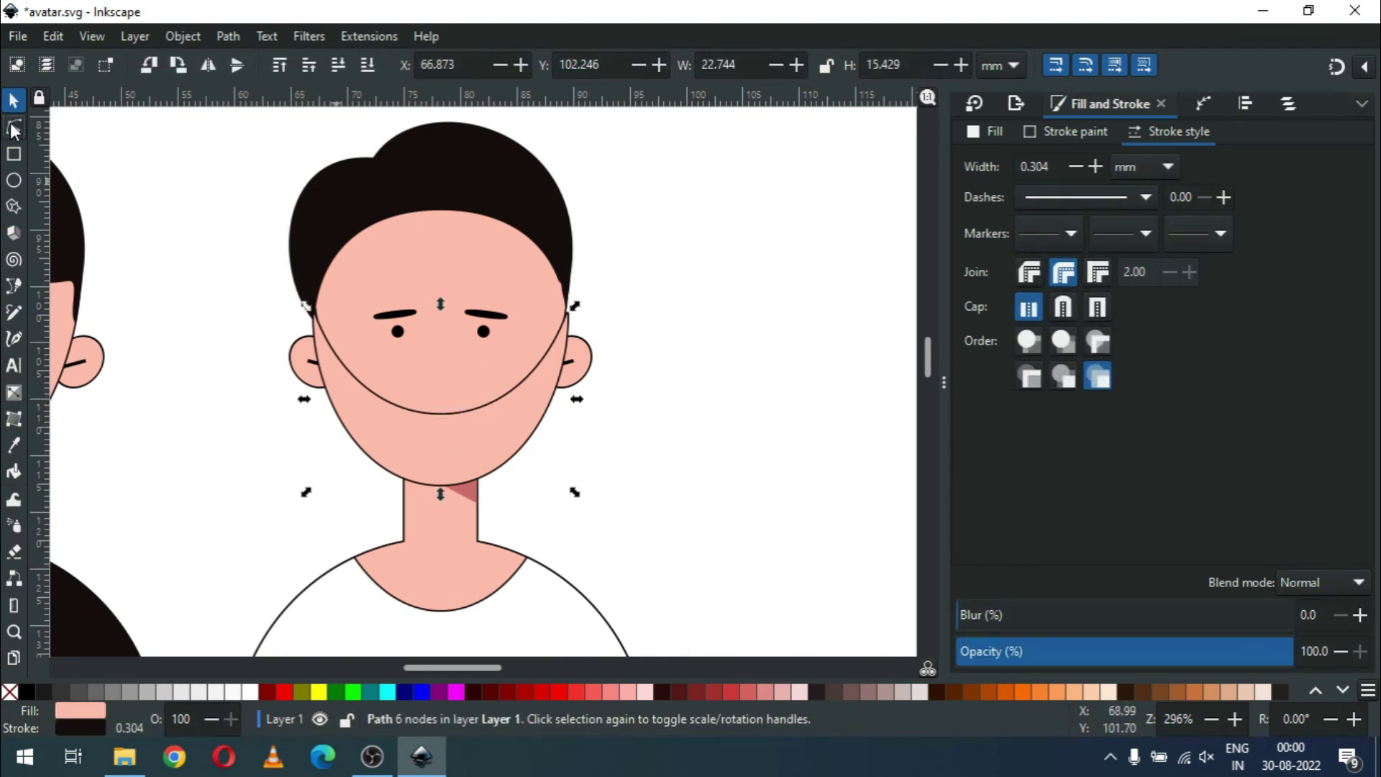
{"action": "left_click", "coordinate": [13, 130]}
{"action": "mouse_move", "coordinate": [425, 384]}
{"action": "left_mouse_down"}
{"action": "mouse_move", "coordinate": [464, 430]}
{"action": "mouse_move", "coordinate": [440, 394]}
{"action": "mouse_move", "coordinate": [386, 435]}
{"action": "left_mouse_up"}
{"action": "left_click", "coordinate": [261, 65]}
{"action": "left_click_drag", "start_coordinate": [502, 394], "coordinate": [504, 421]}
Step: Give the beard the hair's near-black fill by pasting the hair's style
{"action": "key", "text": "s"}
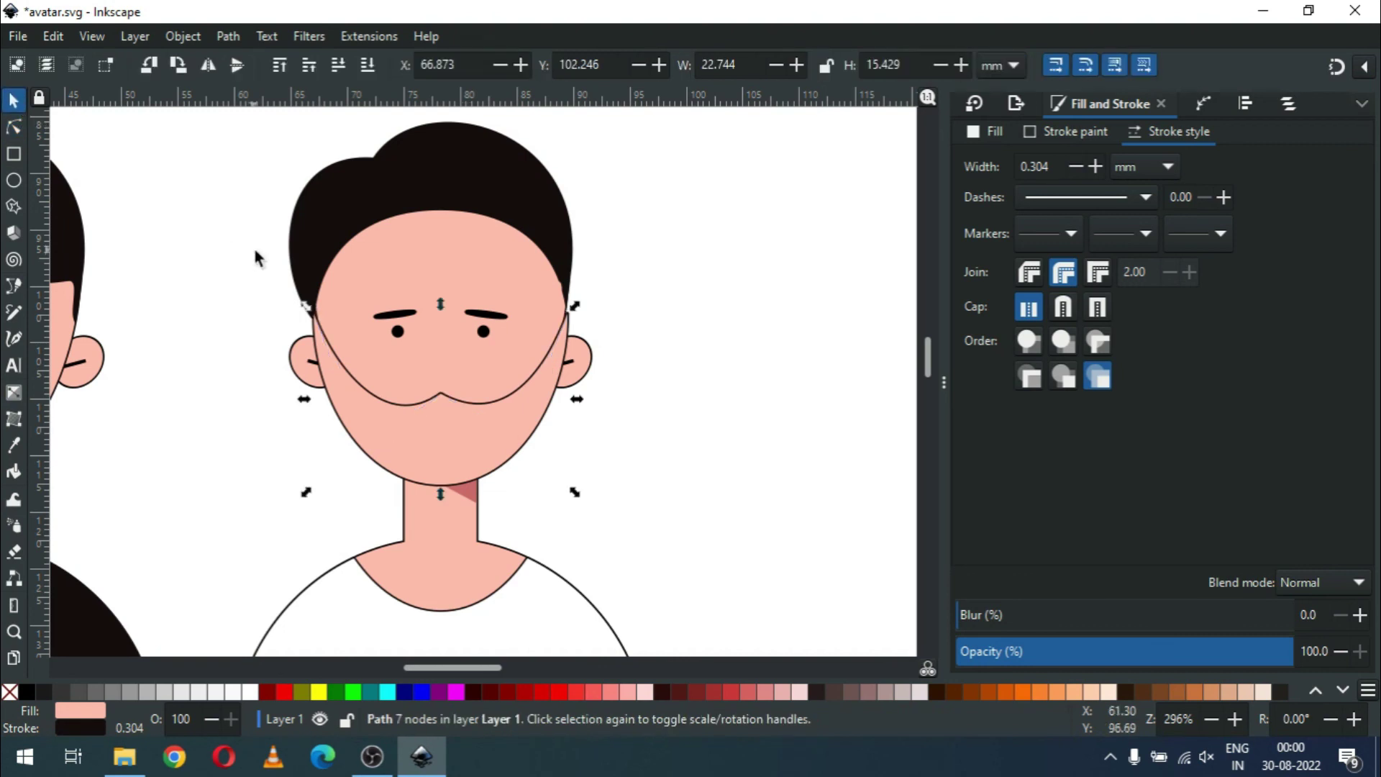
{"action": "key", "text": "Tab"}
{"action": "left_click", "coordinate": [1004, 133]}
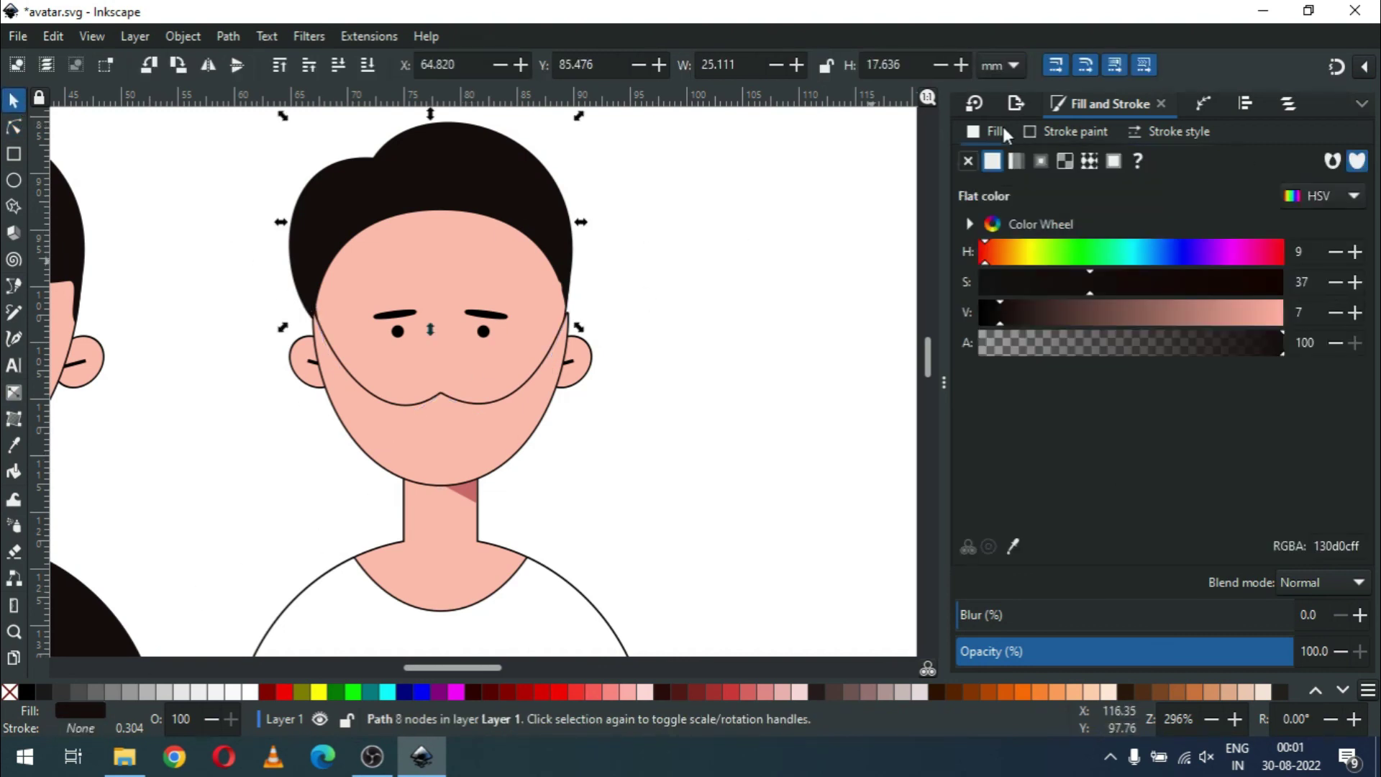
{"action": "key", "text": "Tab"}
{"action": "key", "text": "ctrl+v"}
{"action": "key", "text": "Return"}
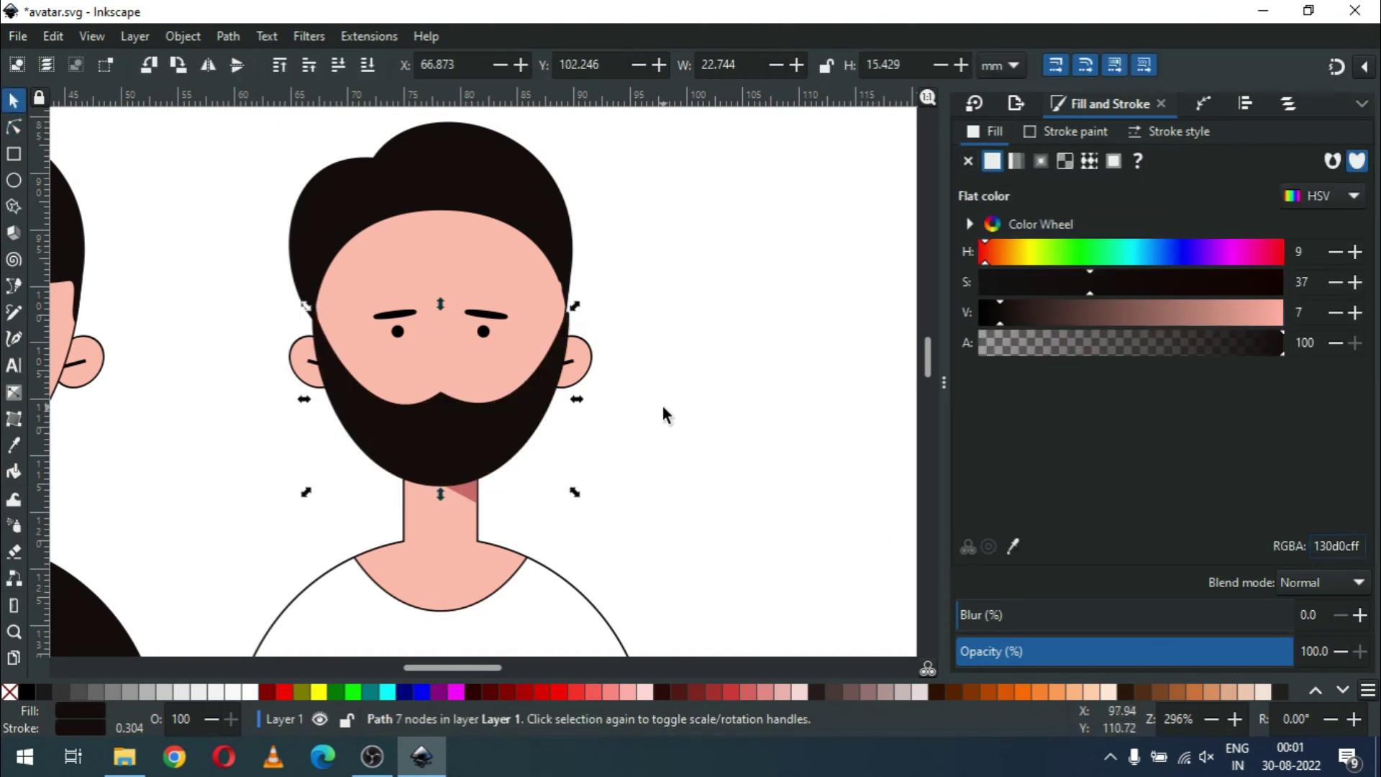
Step: Add two nodes on the moustache edge and lift them to round its curve
{"action": "key", "text": "z"}
{"action": "left_click_drag", "start_coordinate": [333, 323], "coordinate": [571, 494]}
{"action": "key", "text": "n"}
{"action": "left_click", "coordinate": [456, 338]}
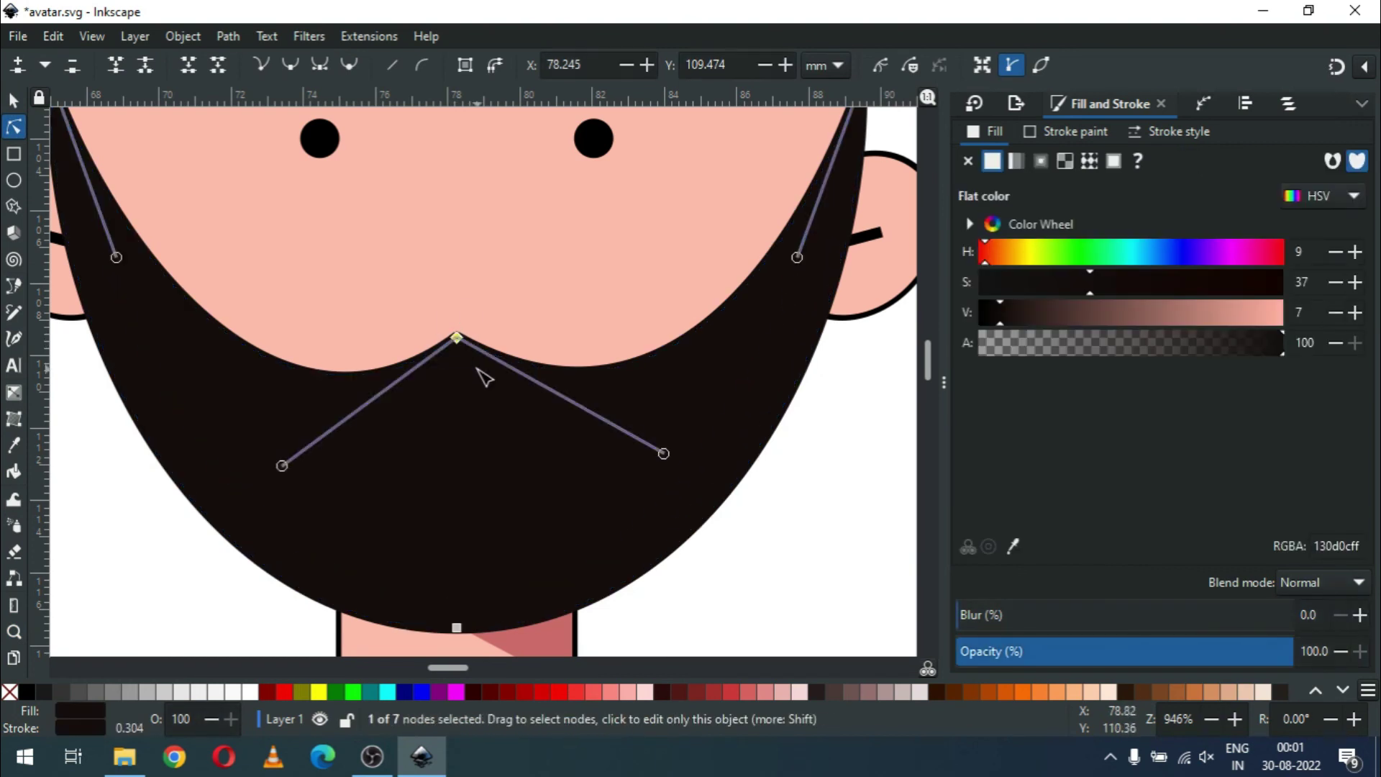
{"action": "left_click", "coordinate": [291, 66]}
{"action": "key", "text": "ctrl+z"}
{"action": "left_click_drag", "start_coordinate": [663, 453], "coordinate": [499, 370]}
{"action": "key", "text": "ctrl+z"}
{"action": "double_click", "coordinate": [425, 359]}
{"action": "double_click", "coordinate": [496, 355]}
{"action": "left_click", "coordinate": [422, 358], "text": "shift"}
{"action": "left_click_drag", "start_coordinate": [423, 358], "coordinate": [423, 346]}
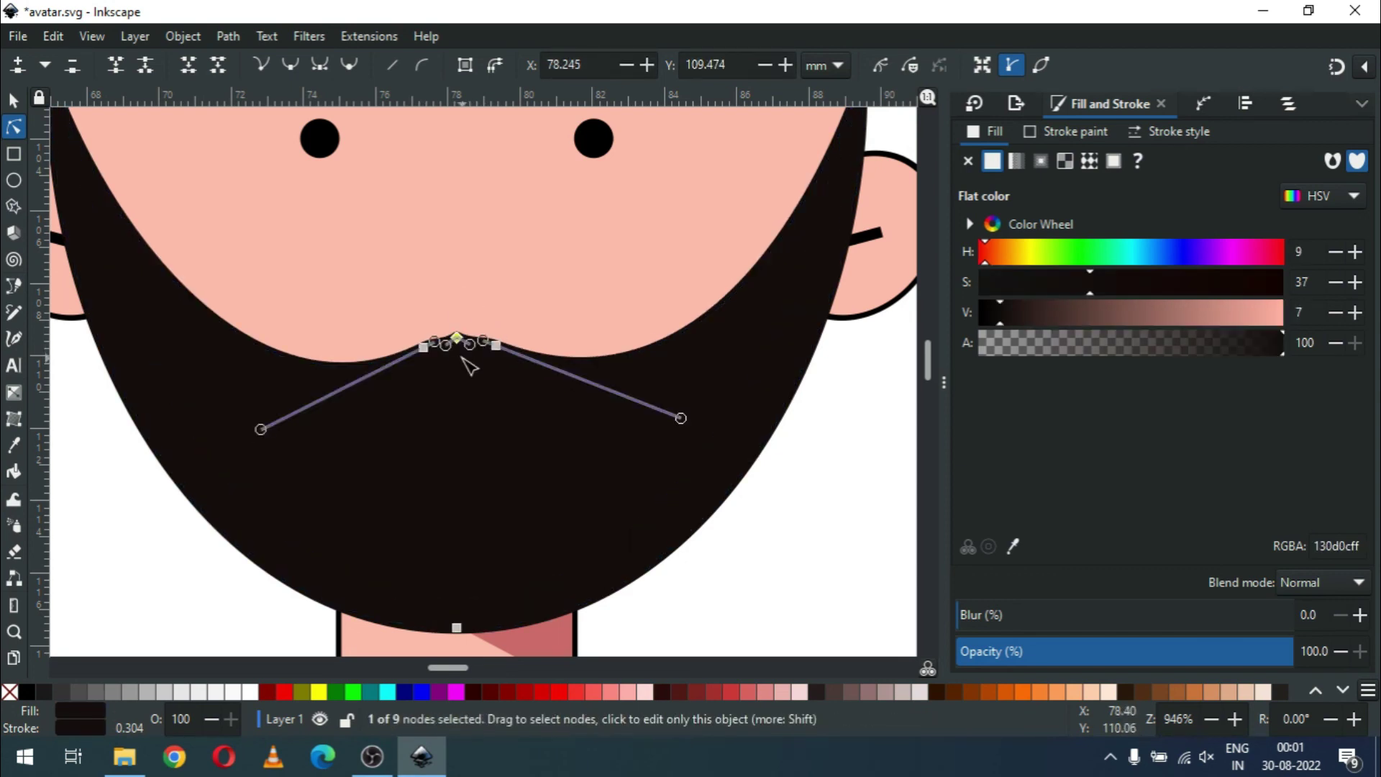
{"action": "key", "text": "Escape"}
Step: Deselect the finished beard and save the drawing
{"action": "key", "text": "s"}
{"action": "left_click", "coordinate": [447, 488]}
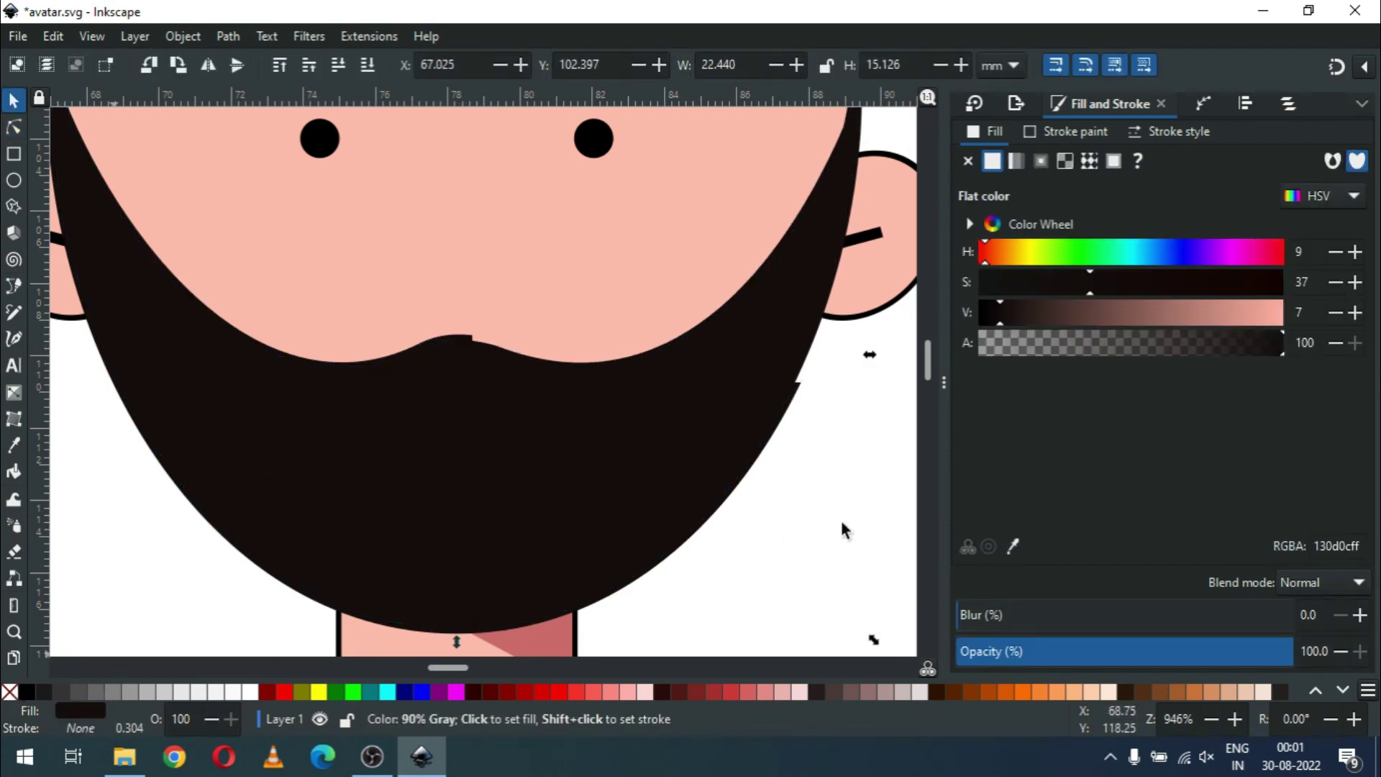
{"action": "left_click", "coordinate": [797, 508]}
{"action": "key", "text": "ctrl+s"}
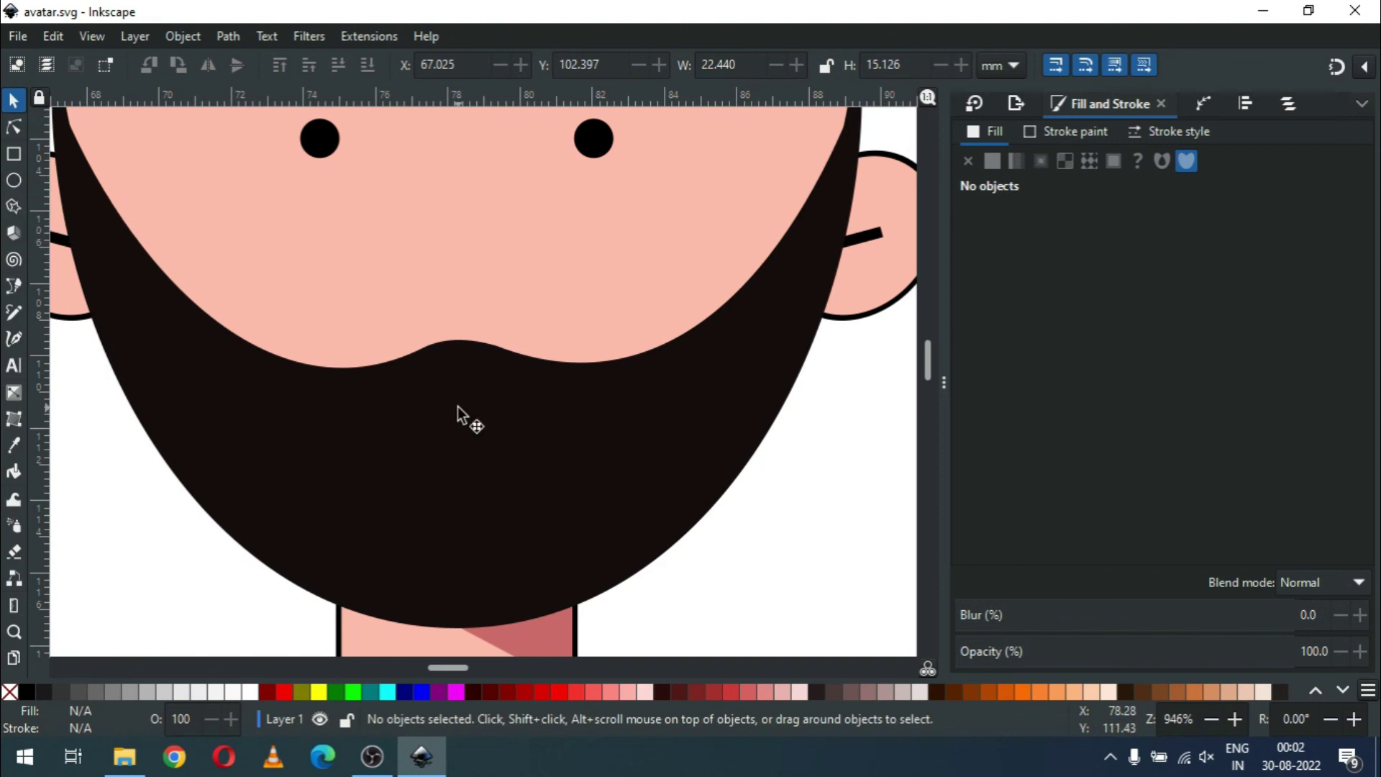
Step: Zoom in on the glasses-wearing woman's mouth and pick up a copy of her red lip shape
{"action": "scroll", "coordinate": [457, 408], "scroll_direction": "down", "scroll_amount": 6}
{"action": "scroll", "coordinate": [930, 369], "scroll_direction": "up", "scroll_amount": 2}
{"action": "left_click", "coordinate": [474, 193]}
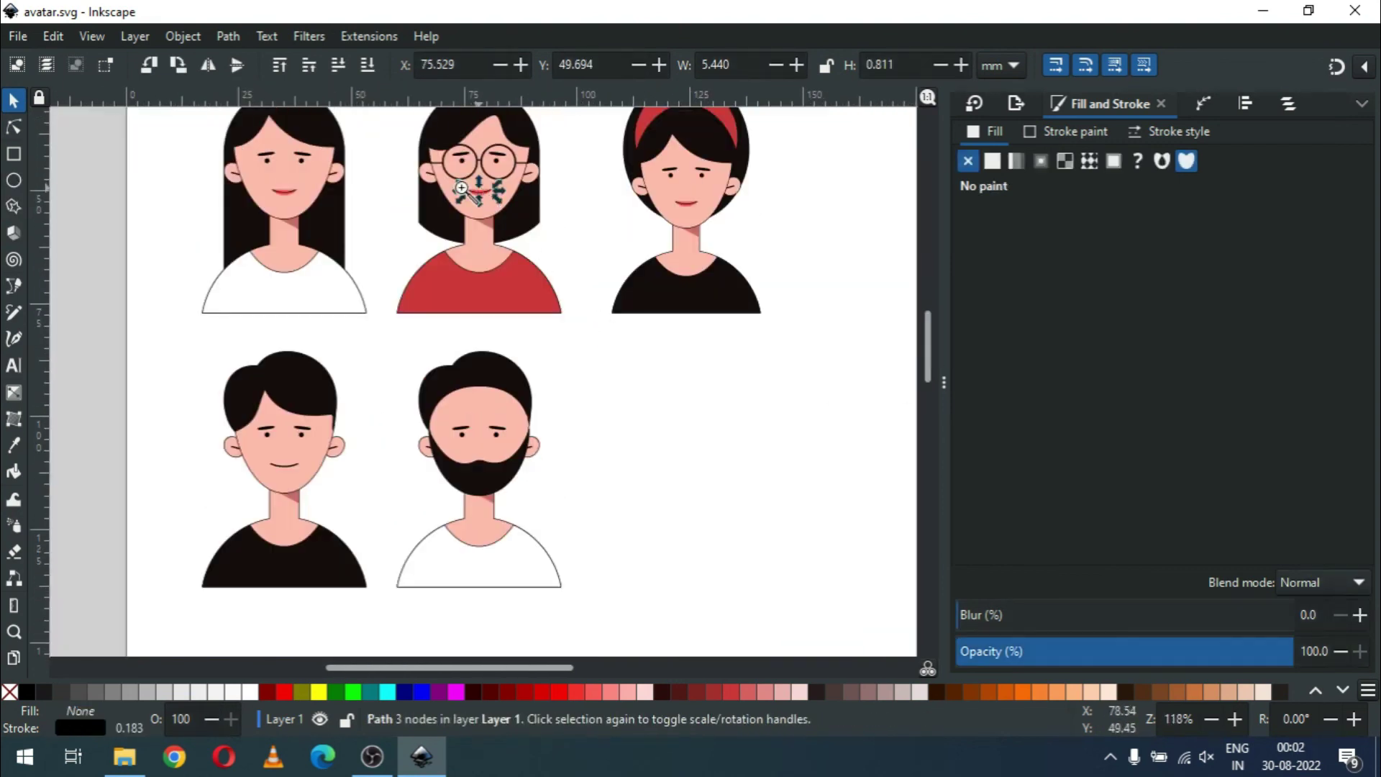
{"action": "key", "text": "z"}
{"action": "left_click_drag", "start_coordinate": [453, 183], "coordinate": [496, 205]}
{"action": "key", "text": "s"}
{"action": "left_click", "coordinate": [525, 322]}
Step: Move the lip copy into the bearded man's beard just below the moustache
{"action": "scroll", "coordinate": [526, 323], "scroll_direction": "down", "scroll_amount": 2}
{"action": "scroll", "coordinate": [525, 323], "scroll_direction": "down", "scroll_amount": 2}
{"action": "left_click_drag", "start_coordinate": [525, 322], "coordinate": [540, 490]}
{"action": "scroll", "coordinate": [930, 341], "scroll_direction": "down", "scroll_amount": 5}
{"action": "mouse_move", "coordinate": [489, 122]}
{"action": "left_mouse_down"}
{"action": "mouse_move", "coordinate": [493, 293]}
{"action": "mouse_move", "coordinate": [464, 557]}
{"action": "left_mouse_up"}
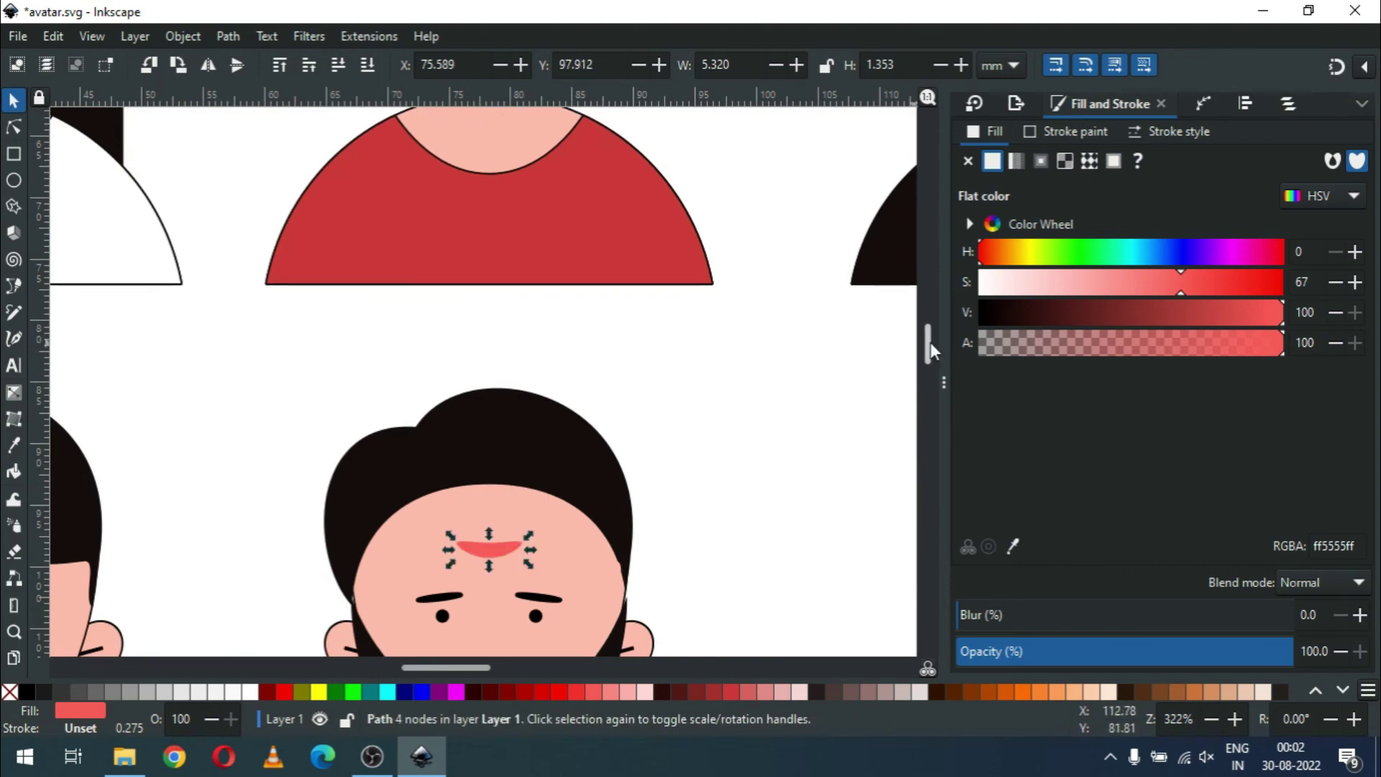
{"action": "scroll", "coordinate": [928, 345], "scroll_direction": "down", "scroll_amount": 10}
{"action": "left_click_drag", "start_coordinate": [475, 282], "coordinate": [475, 398]}
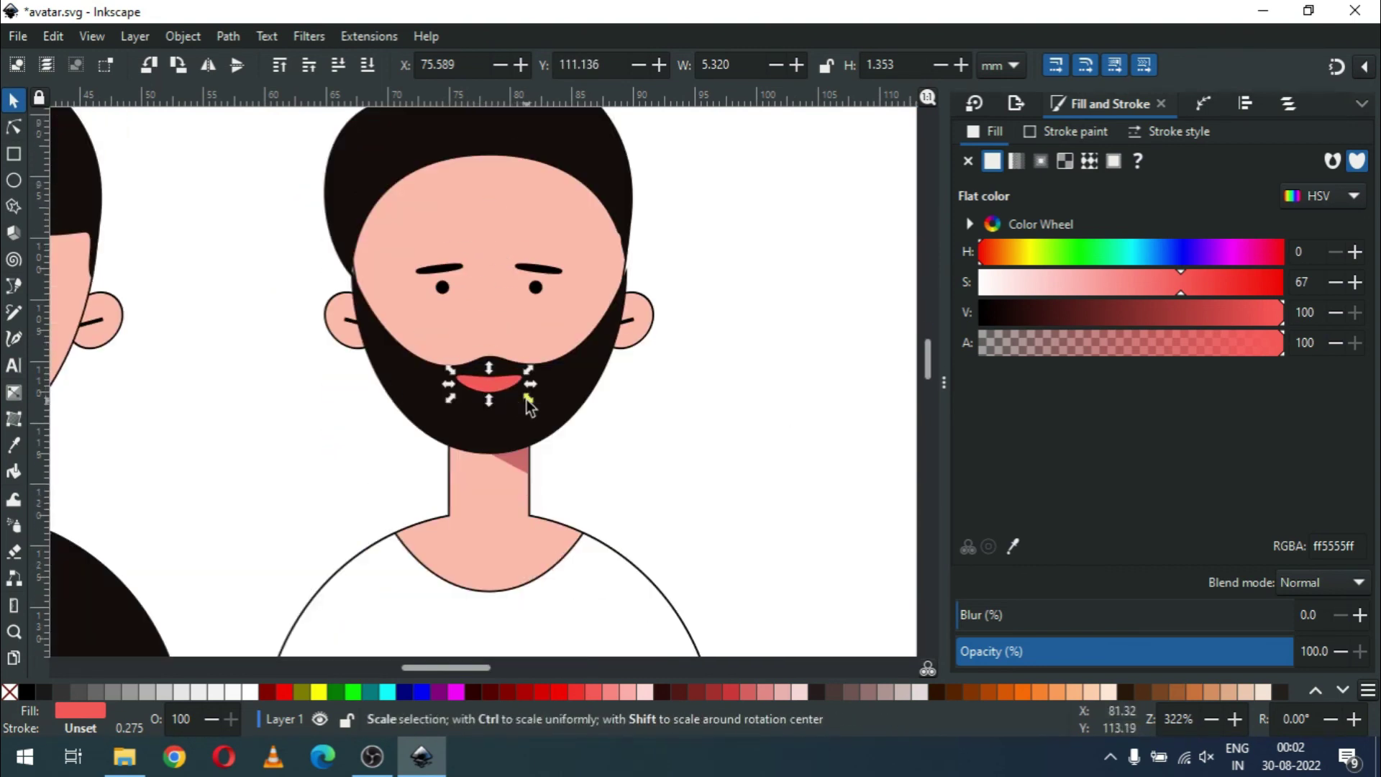
Step: Combine the lip with the beard using a Path boolean operation, then save
{"action": "left_click", "coordinate": [523, 399], "text": "shift"}
{"action": "left_click", "coordinate": [228, 36]}
{"action": "left_click", "coordinate": [288, 136]}
{"action": "left_click", "coordinate": [735, 386]}
{"action": "key", "text": "minus"}
{"action": "key", "text": "minus"}
{"action": "key", "text": "minus"}
{"action": "key", "text": "minus"}
{"action": "key", "text": "ctrl+s"}
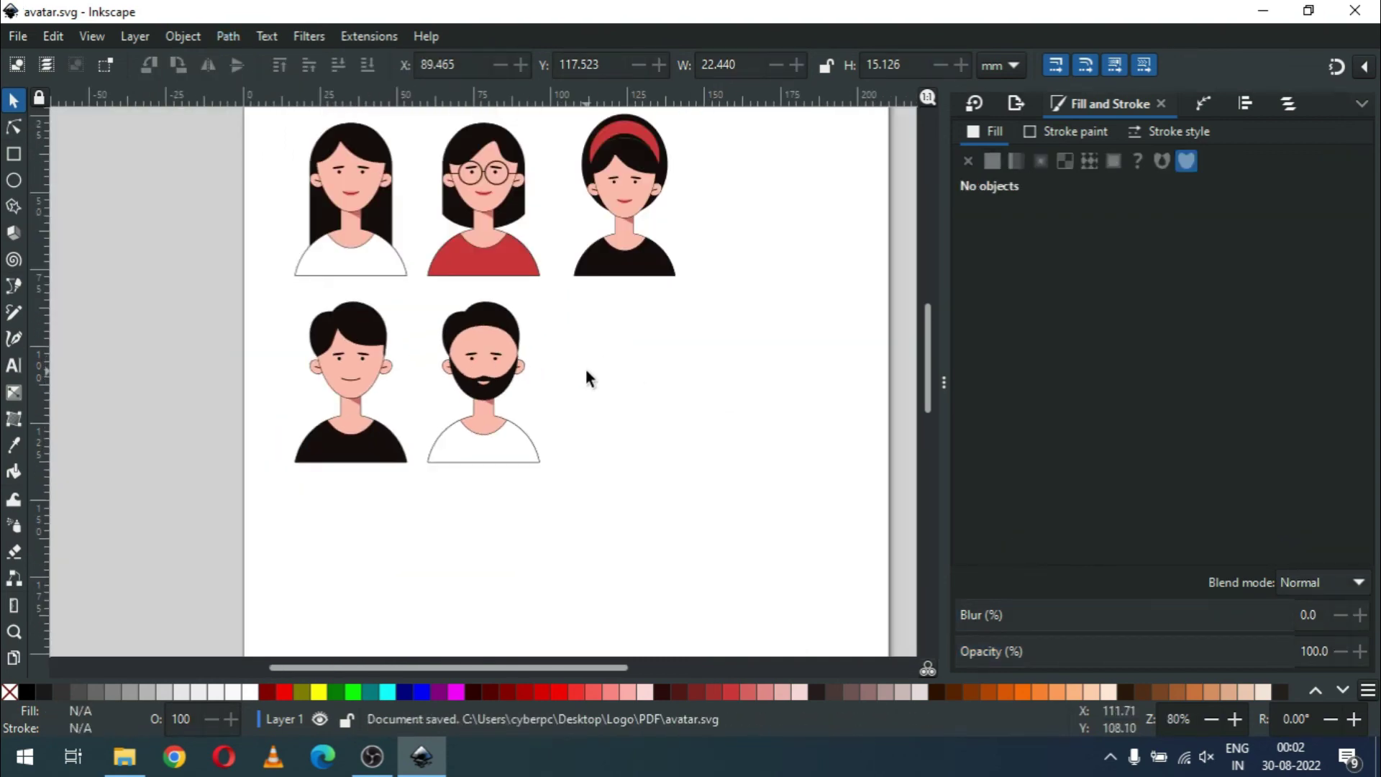
Step: Zoom in on the bearded man's head and select his hair for node editing
{"action": "key", "text": "z"}
{"action": "left_click", "coordinate": [477, 331]}
{"action": "key", "text": "n"}
{"action": "left_click", "coordinate": [426, 301]}
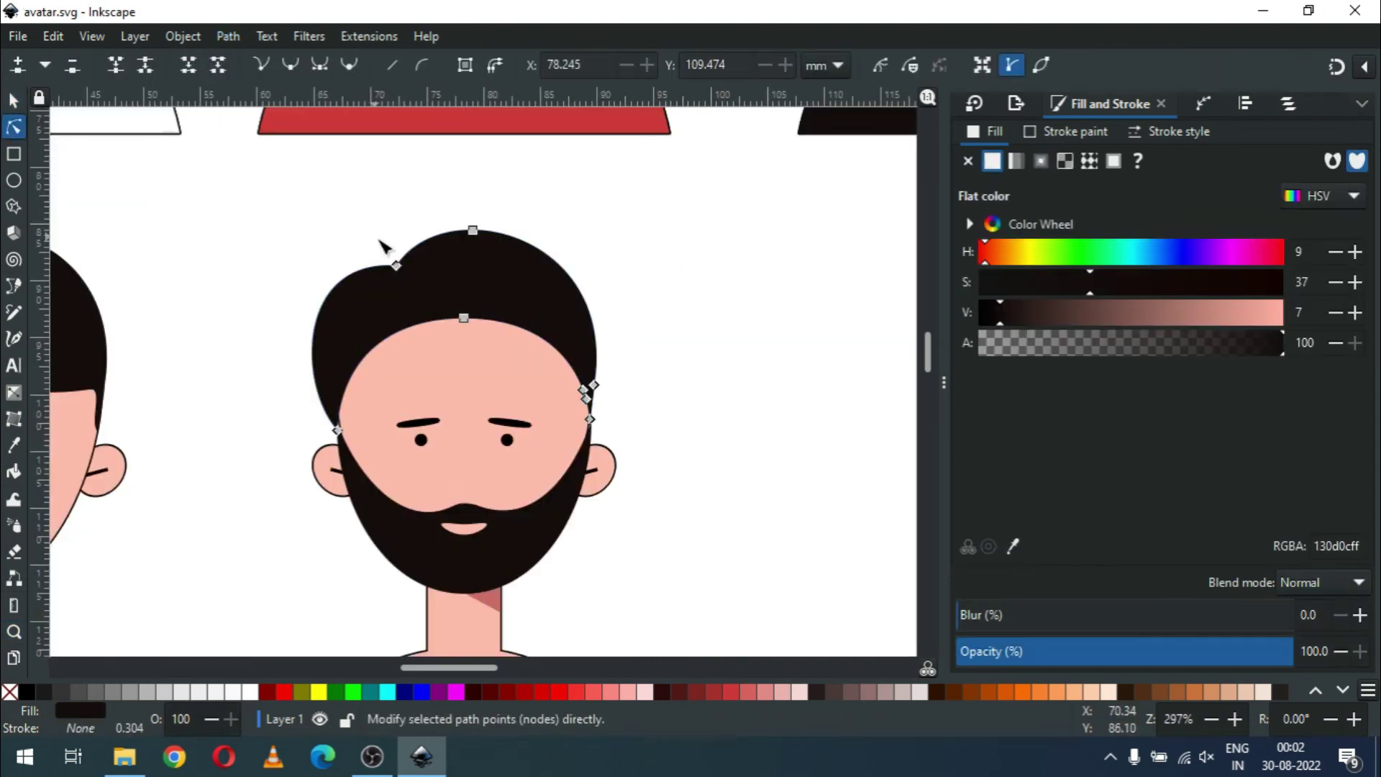
Step: Reshape the left side of the bearded man's hair by moving and deleting top nodes
{"action": "left_click", "coordinate": [396, 264]}
{"action": "mouse_move", "coordinate": [397, 266]}
{"action": "left_mouse_down"}
{"action": "mouse_move", "coordinate": [293, 318]}
{"action": "mouse_move", "coordinate": [355, 256]}
{"action": "left_mouse_up"}
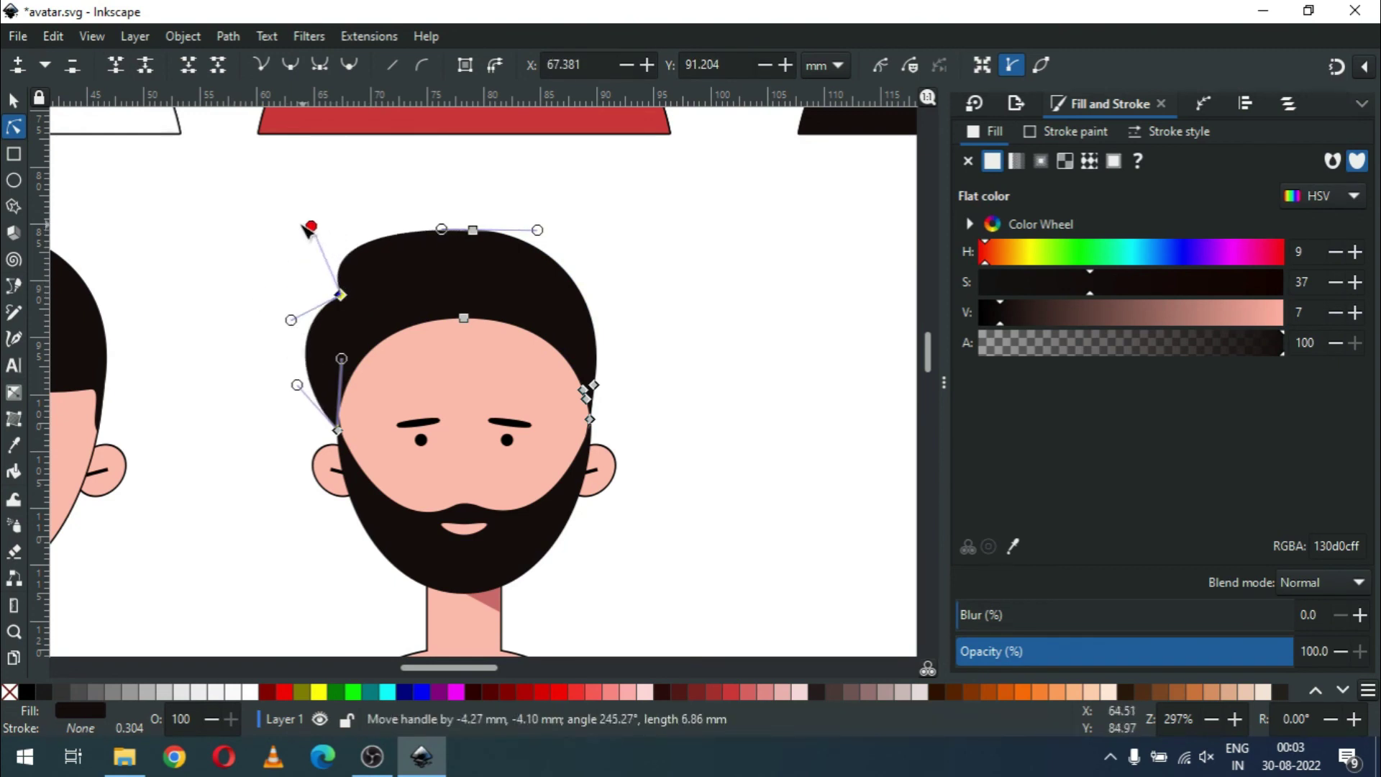
{"action": "key", "text": "Delete"}
{"action": "key", "text": "minus"}
{"action": "left_click_drag", "start_coordinate": [349, 261], "coordinate": [336, 253]}
Step: Add a node on the right of the hair outline, curve it outward, and save
{"action": "double_click", "coordinate": [541, 312]}
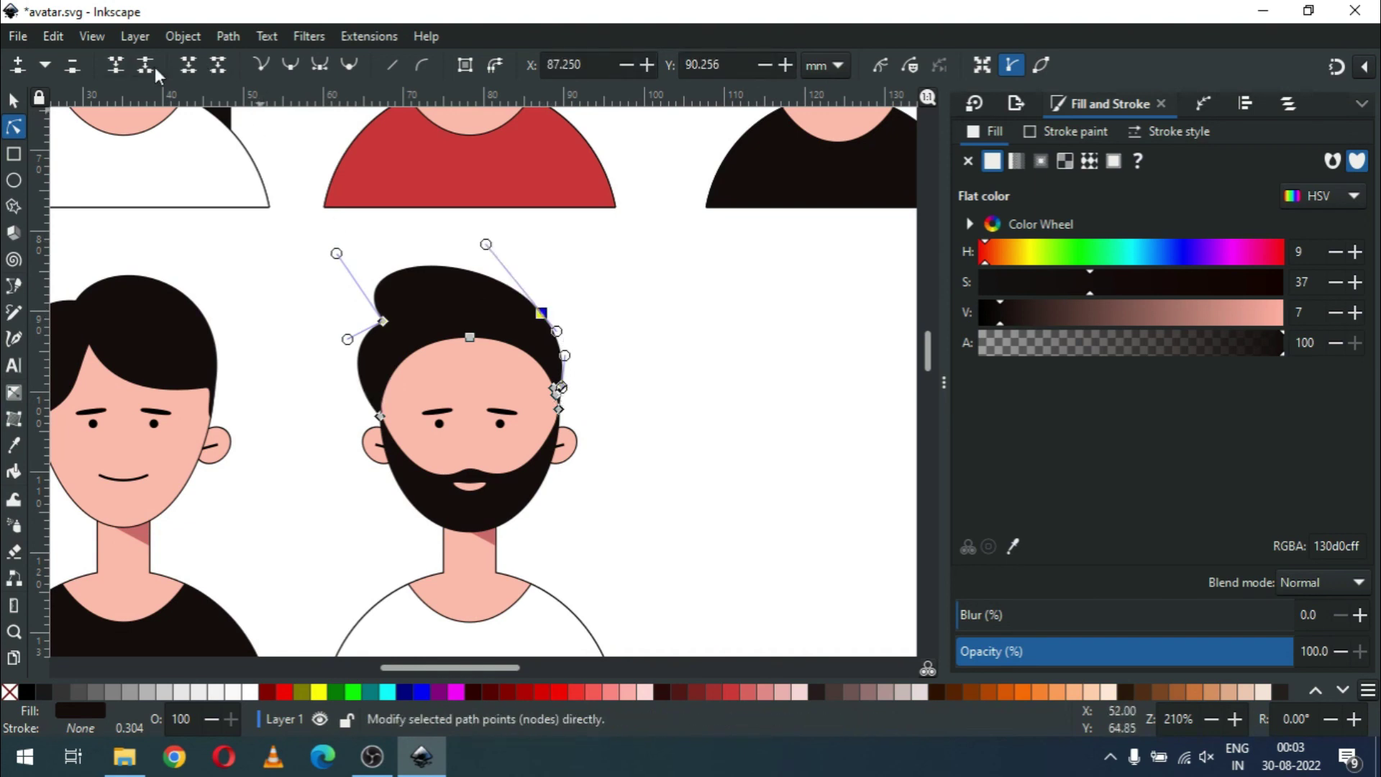
{"action": "left_click", "coordinate": [541, 312]}
{"action": "left_click_drag", "start_coordinate": [560, 332], "coordinate": [578, 325]}
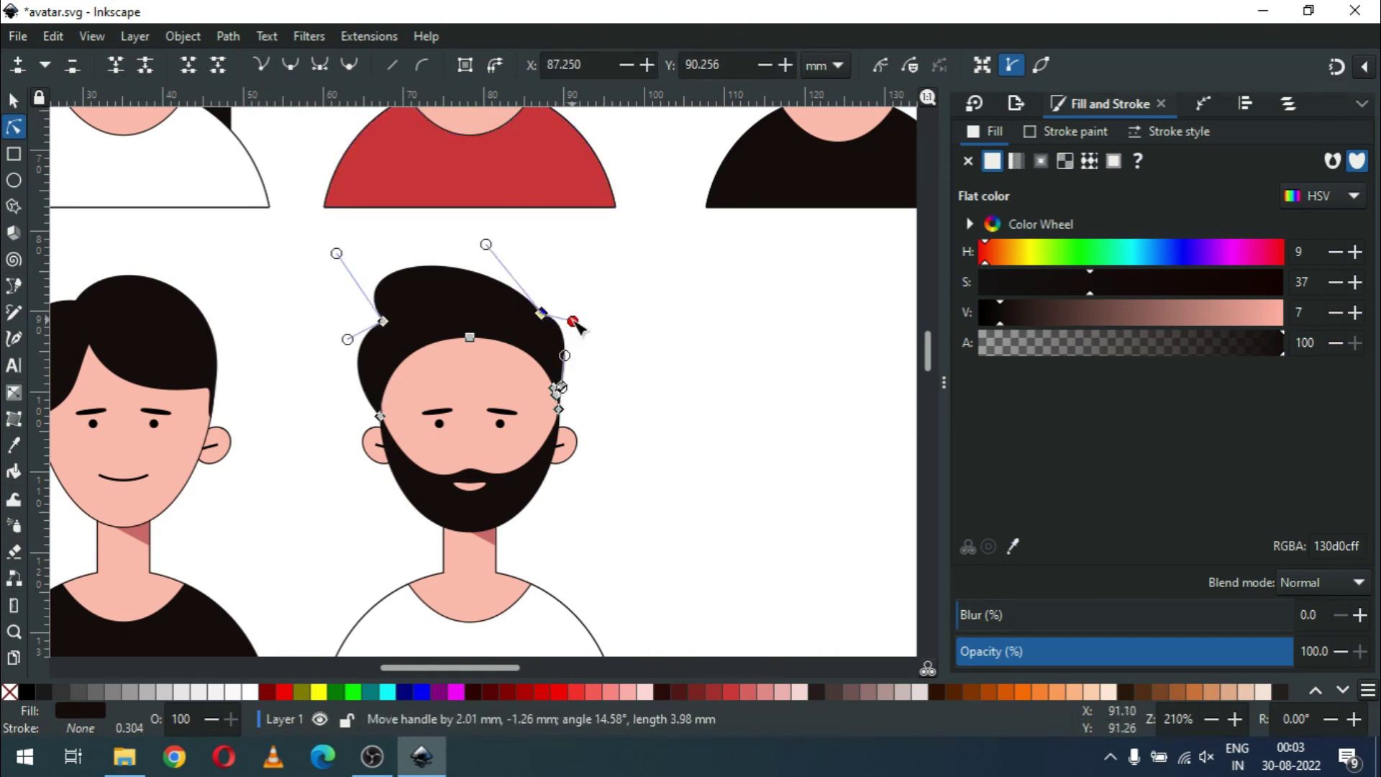
{"action": "key", "text": "Escape"}
{"action": "key", "text": "s"}
{"action": "key", "text": "5"}
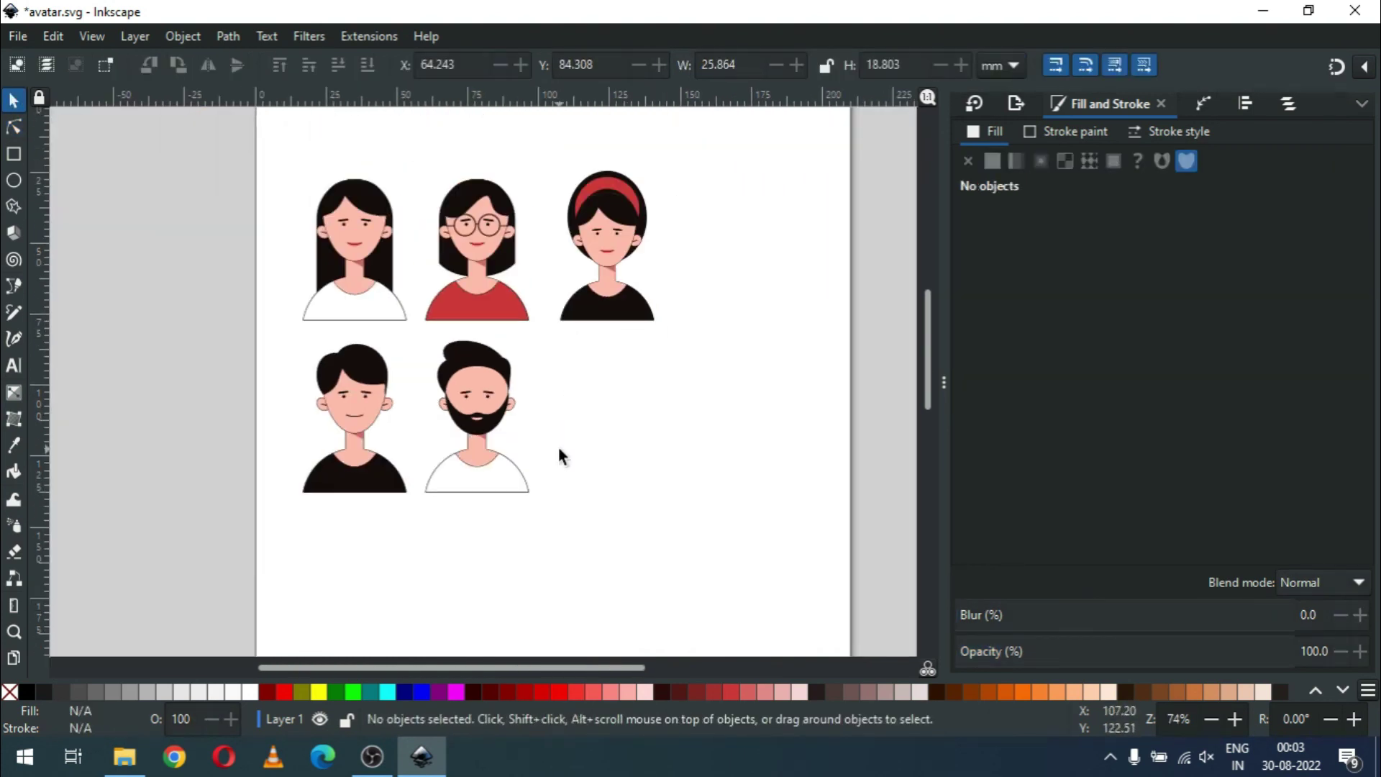
{"action": "key", "text": "ctrl+s"}
Step: Duplicate the whole bearded avatar into the empty sixth spot of the second row
{"action": "mouse_move", "coordinate": [574, 532]}
{"action": "left_mouse_down"}
{"action": "mouse_move", "coordinate": [429, 329]}
{"action": "mouse_move", "coordinate": [474, 363]}
{"action": "mouse_move", "coordinate": [617, 367]}
{"action": "left_mouse_up"}
{"action": "key", "text": "ctrl+d"}
{"action": "left_click", "coordinate": [720, 411]}
{"action": "key", "text": "z"}
{"action": "left_click_drag", "start_coordinate": [225, 271], "coordinate": [721, 500]}
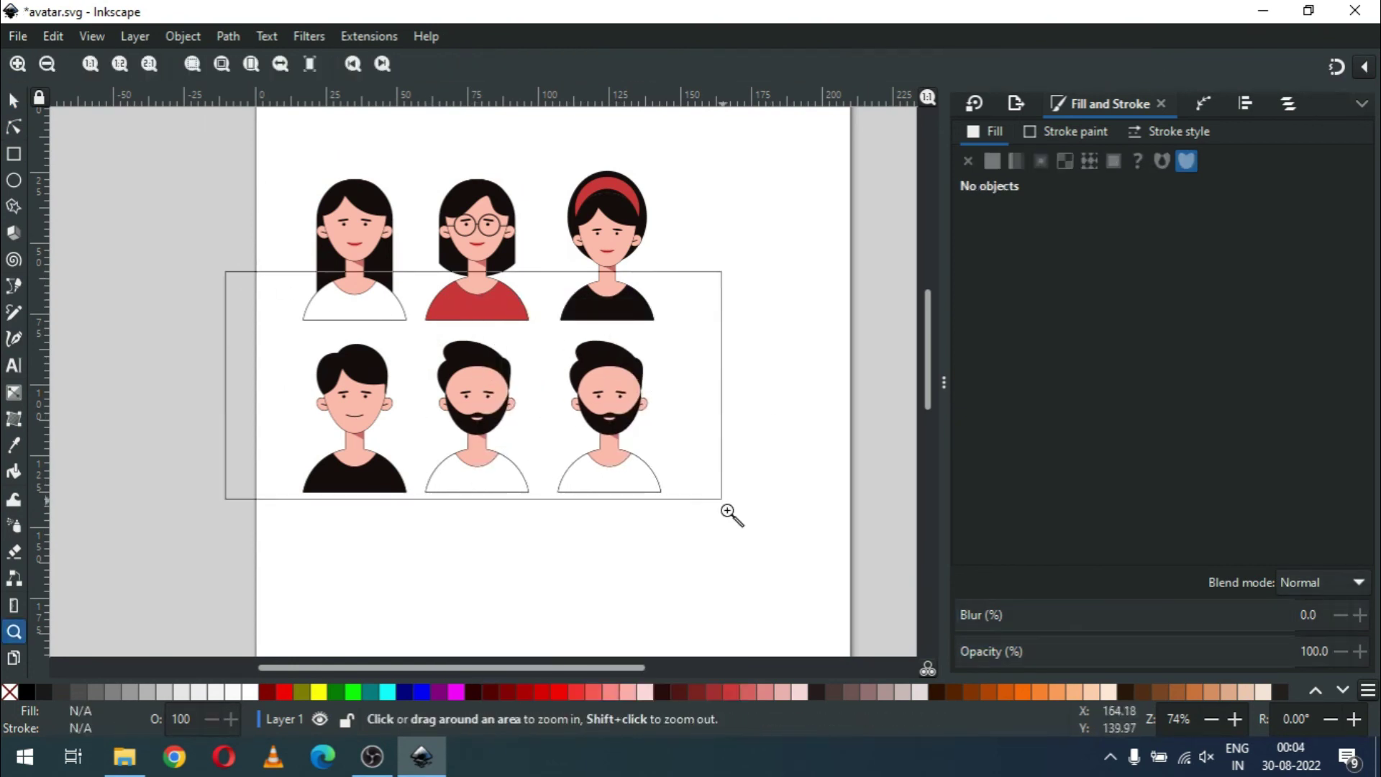
Step: Delete the copy's beard and paste the red shirt's style onto its white shirt
{"action": "left_click", "coordinate": [13, 104]}
{"action": "left_click", "coordinate": [720, 422]}
{"action": "key", "text": "Delete"}
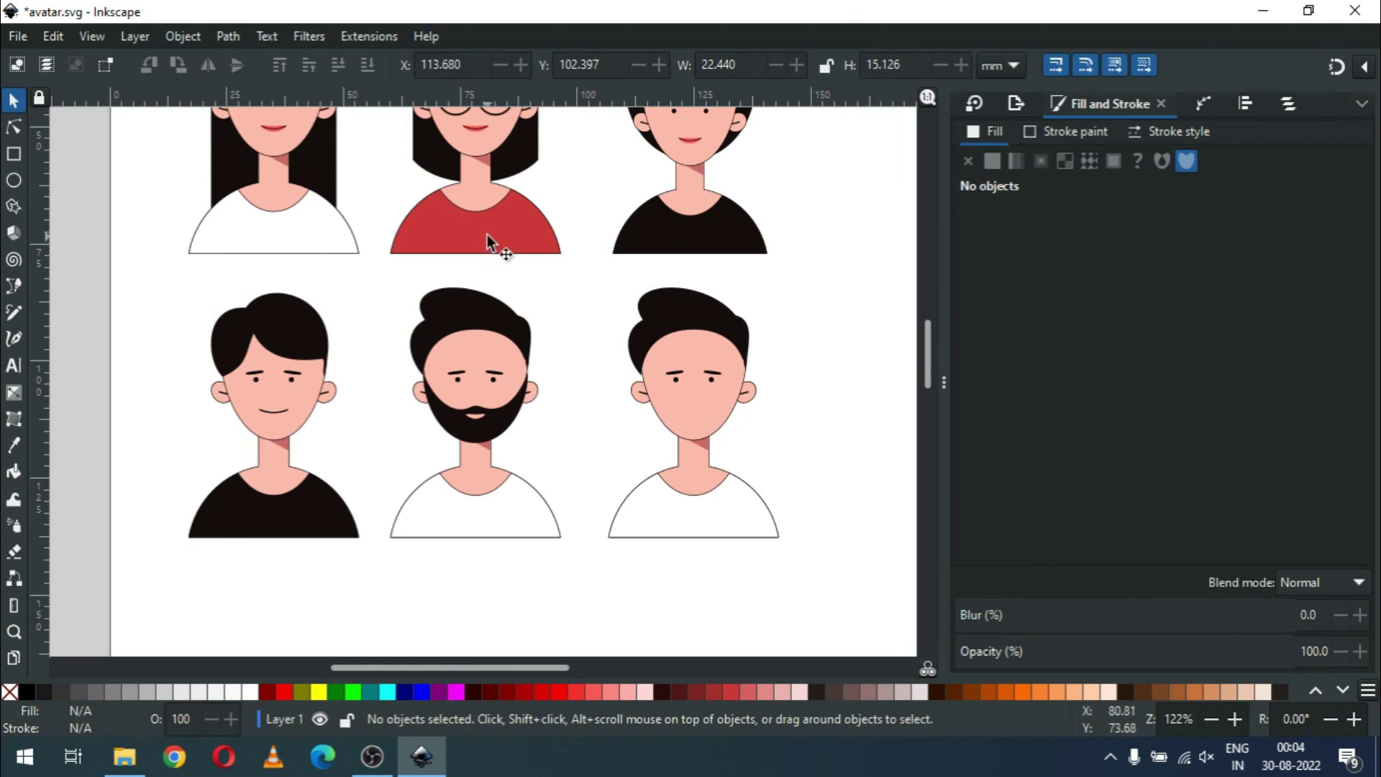
{"action": "left_click", "coordinate": [497, 244]}
{"action": "left_click", "coordinate": [748, 536]}
{"action": "key", "text": "ctrl+shift+v"}
{"action": "left_click", "coordinate": [648, 428]}
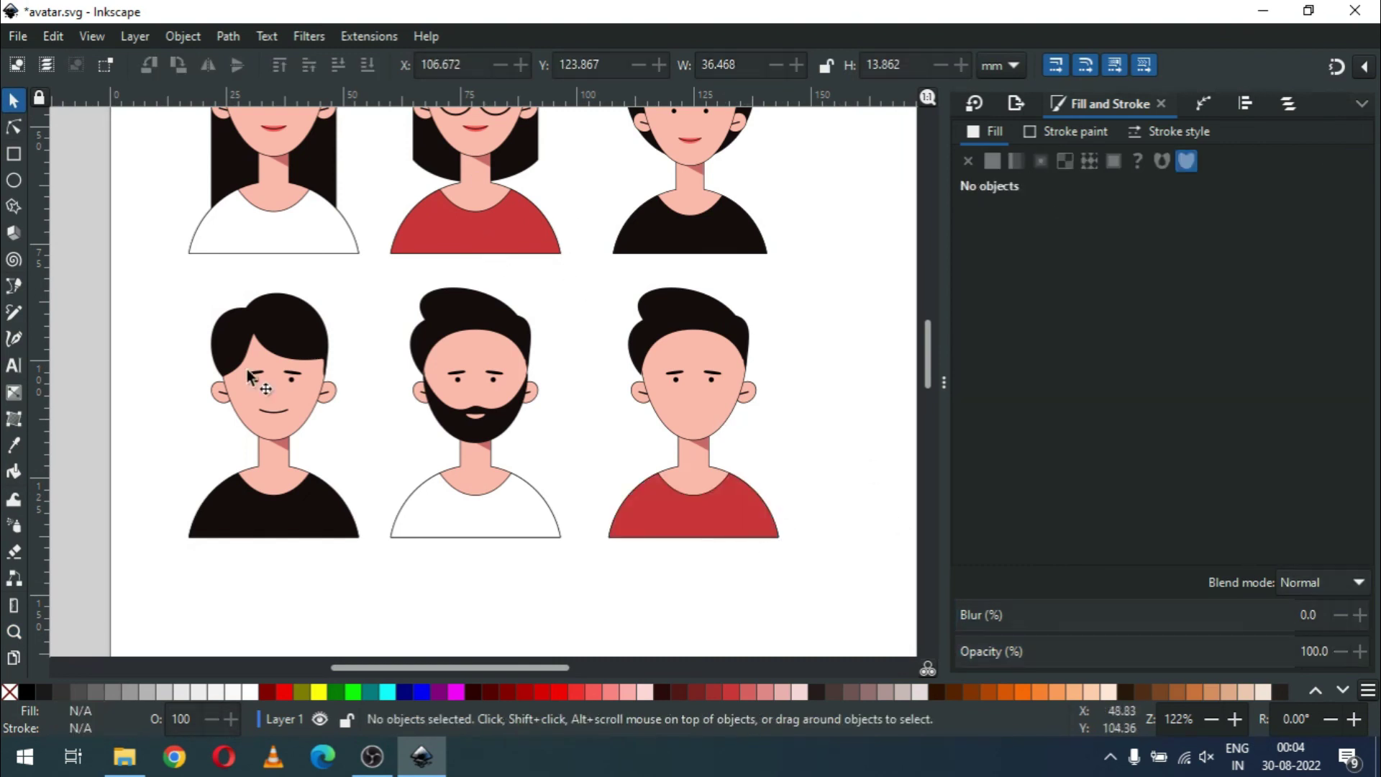
Step: Give the new man the left man's smiling mouth, aligned on his face, and save
{"action": "left_click", "coordinate": [271, 403]}
{"action": "left_click", "coordinate": [691, 410], "text": "shift"}
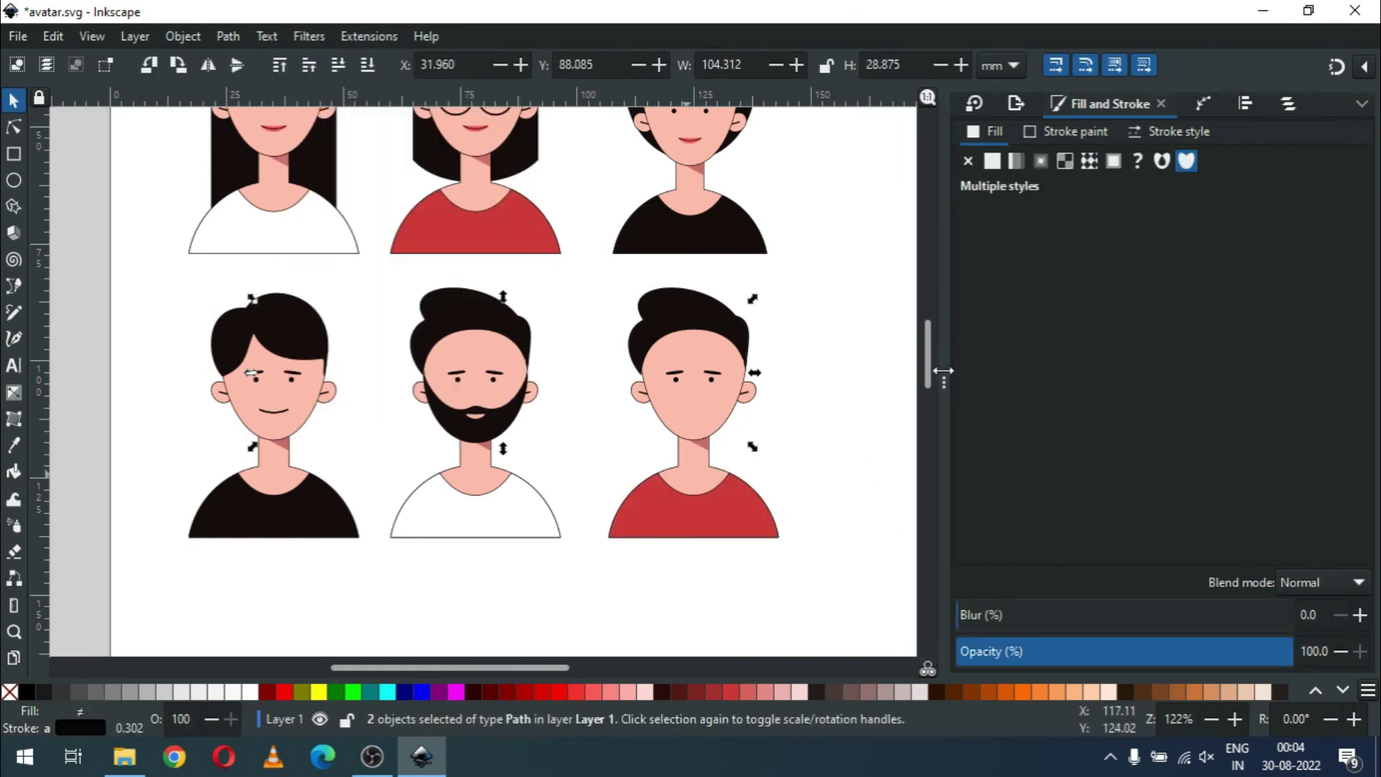
{"action": "left_click", "coordinate": [1245, 104]}
{"action": "key", "text": "ctrl+s"}
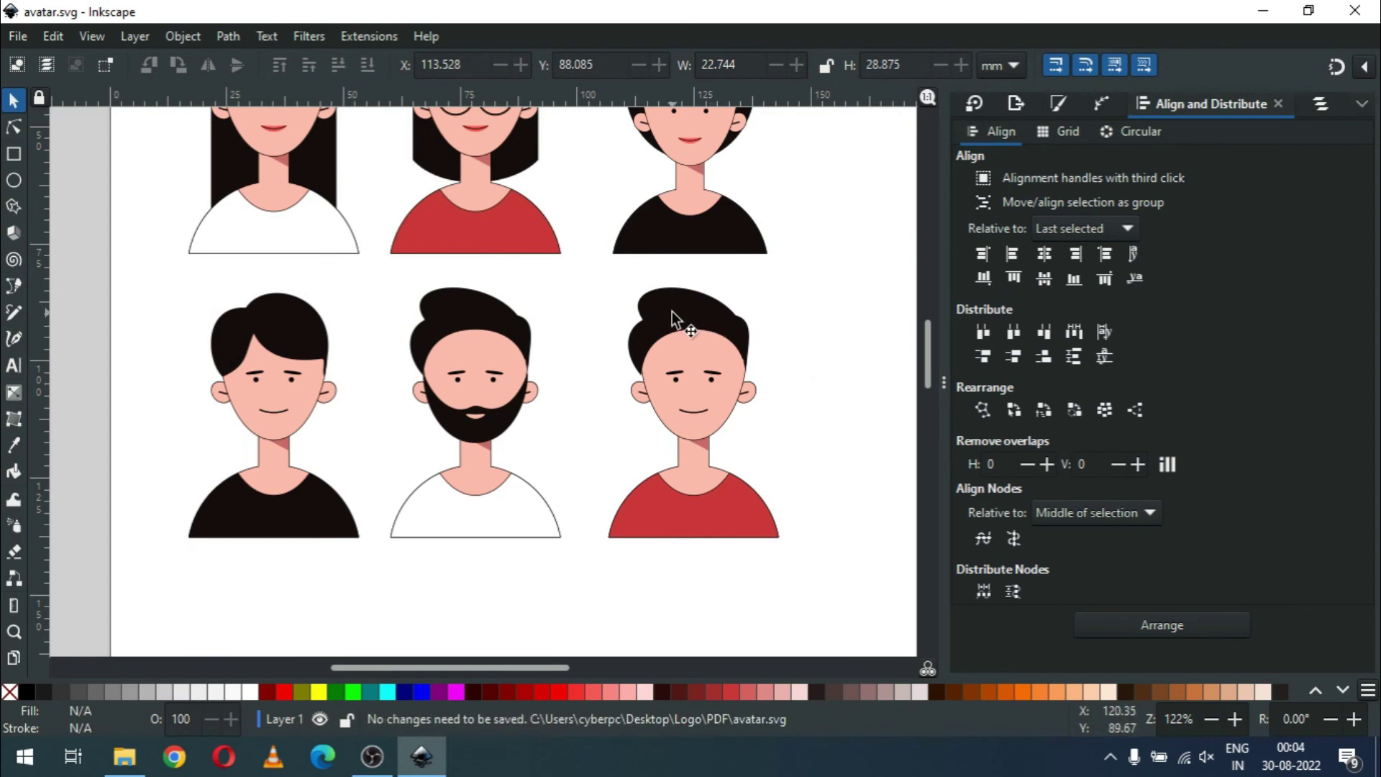
{"action": "key", "text": "z"}
{"action": "left_click_drag", "start_coordinate": [558, 270], "coordinate": [828, 482]}
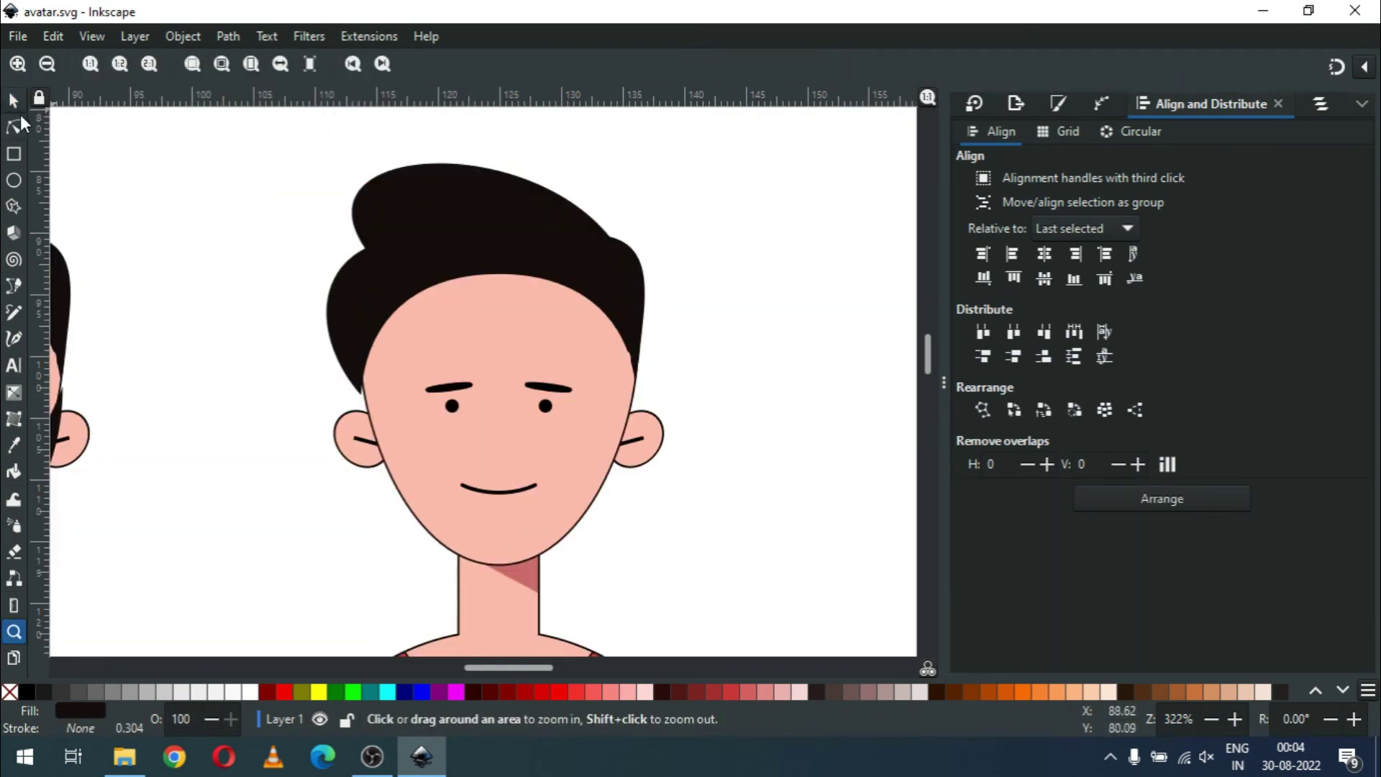
Step: Reshape the red-shirt man's hair so its hairline curves down across the forehead
{"action": "left_click", "coordinate": [14, 126]}
{"action": "left_click", "coordinate": [367, 248]}
{"action": "left_click_drag", "start_coordinate": [365, 248], "coordinate": [335, 259]}
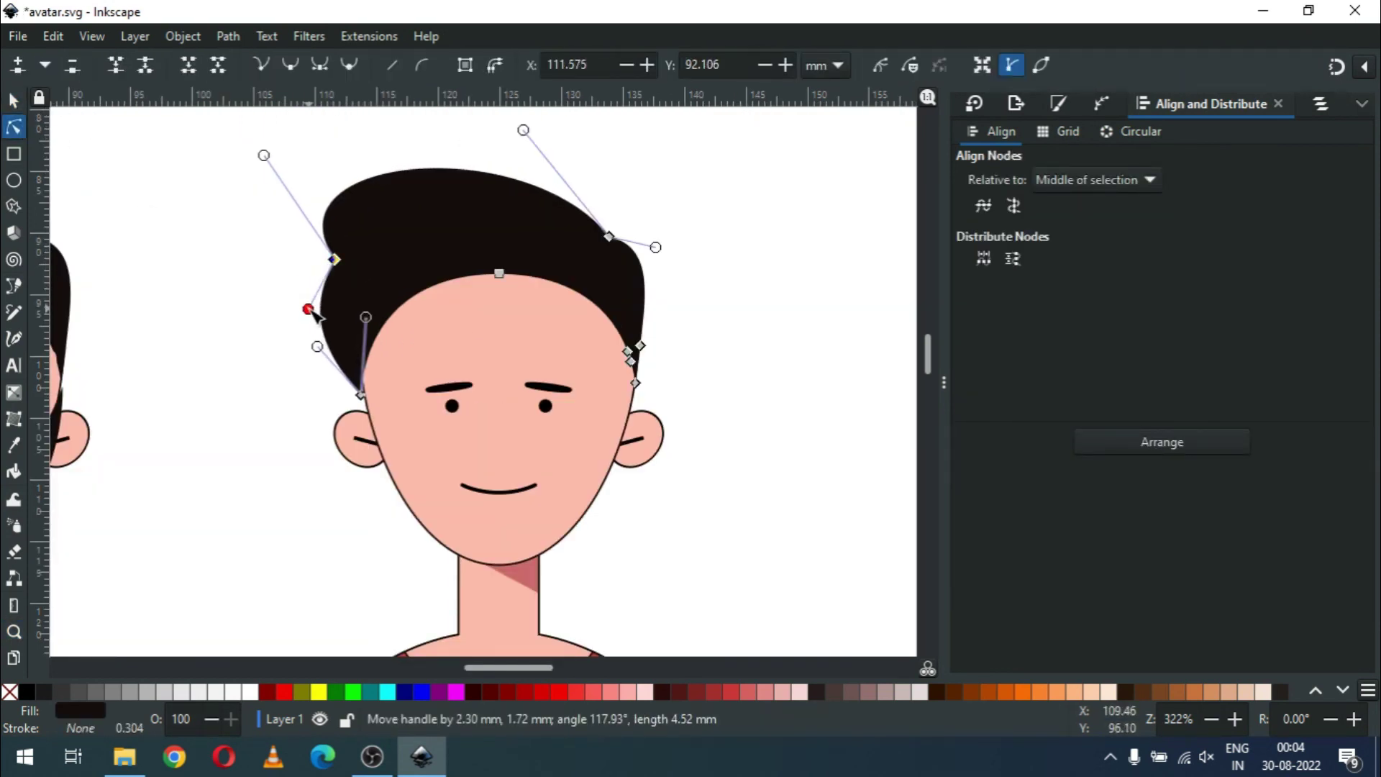
{"action": "double_click", "coordinate": [592, 290]}
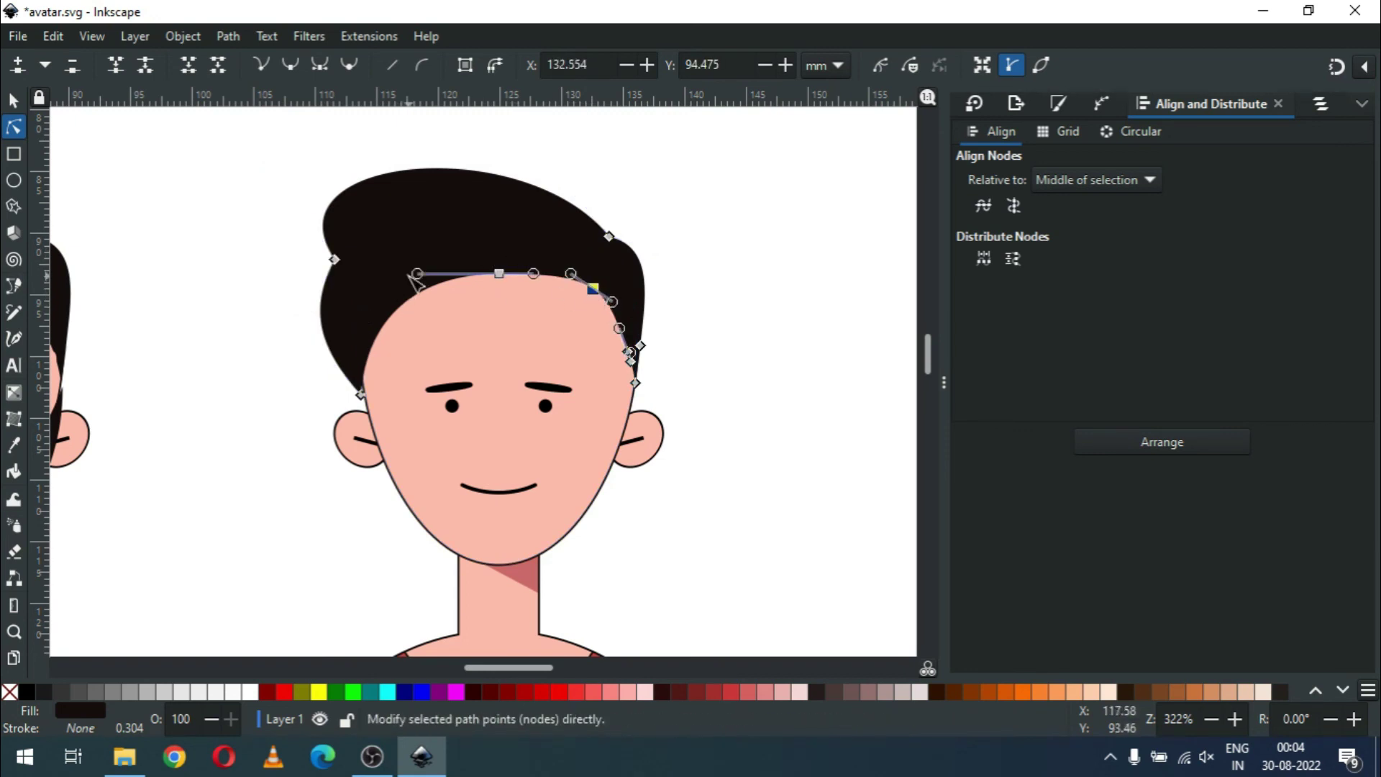
{"action": "left_click", "coordinate": [499, 273], "text": "ctrl+alt"}
{"action": "left_click_drag", "start_coordinate": [505, 272], "coordinate": [529, 333]}
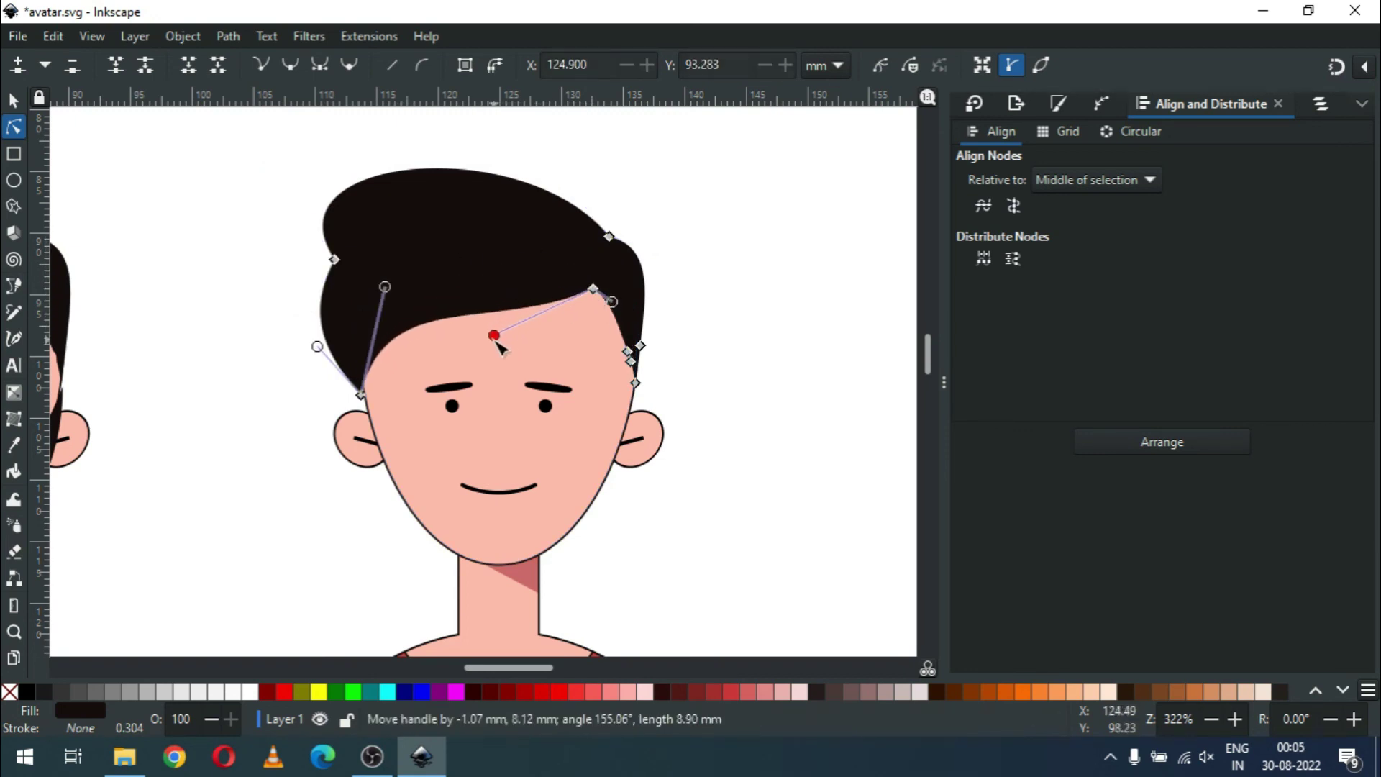
Step: Bend the hair's lower edge into a fringe and smooth the upper-left corner
{"action": "mouse_move", "coordinate": [385, 287]}
{"action": "left_mouse_down"}
{"action": "mouse_move", "coordinate": [422, 411]}
{"action": "mouse_move", "coordinate": [368, 351]}
{"action": "left_mouse_up"}
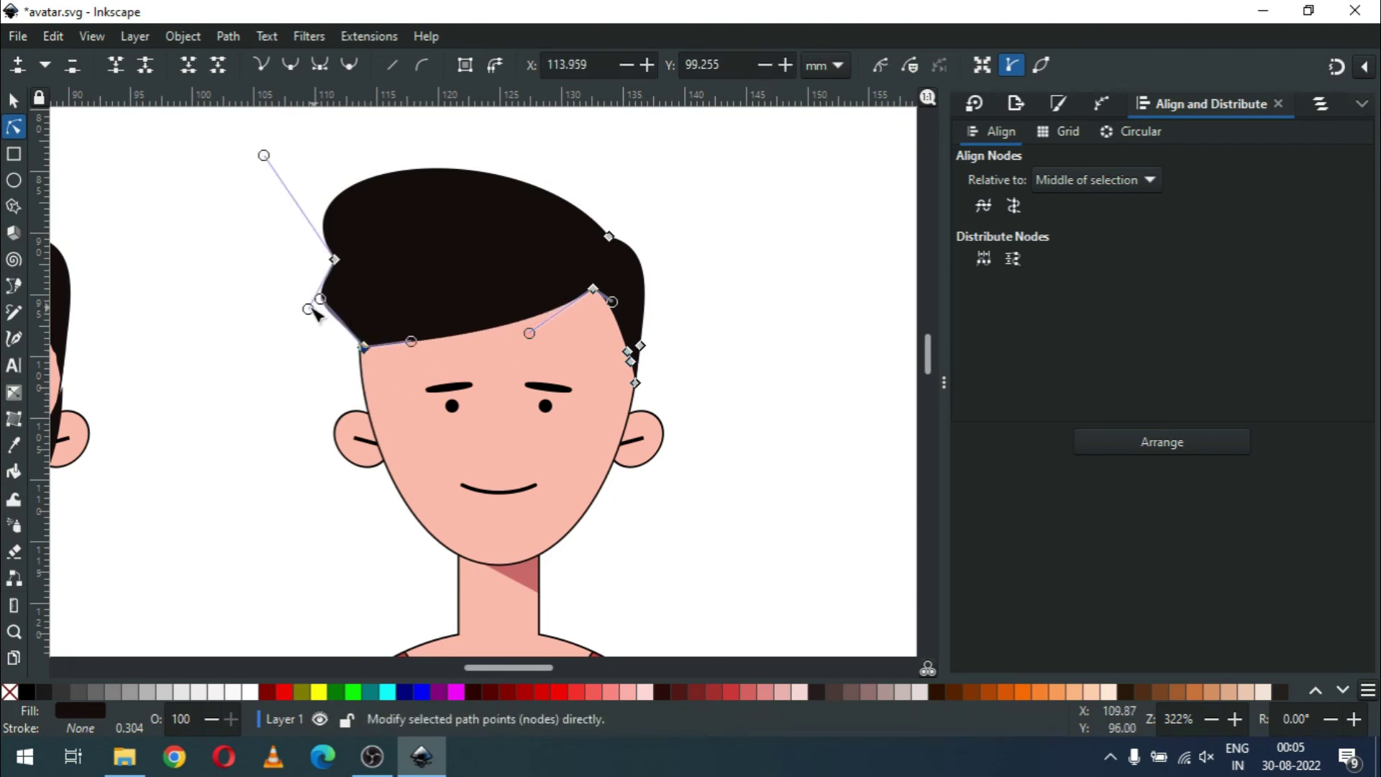
{"action": "left_click_drag", "start_coordinate": [320, 299], "coordinate": [310, 297]}
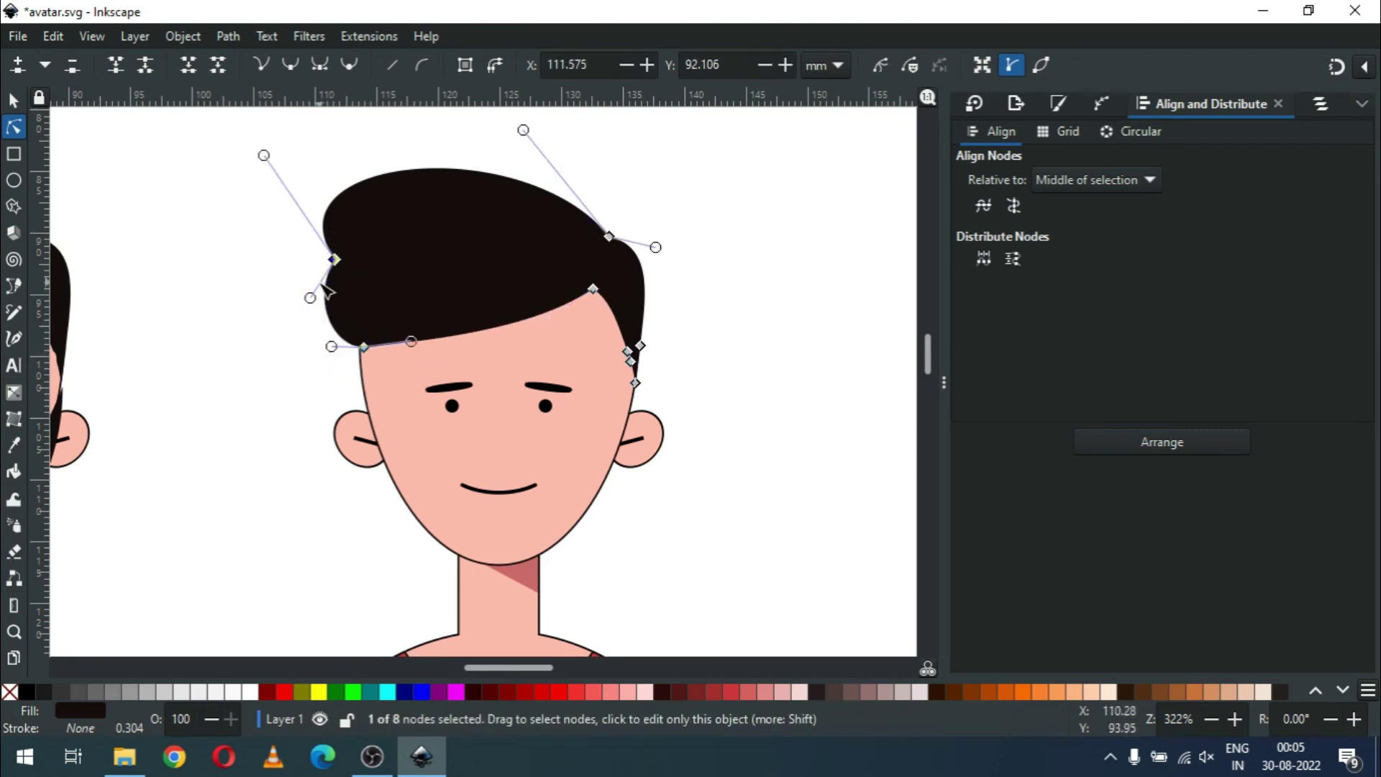
{"action": "key", "text": "Delete"}
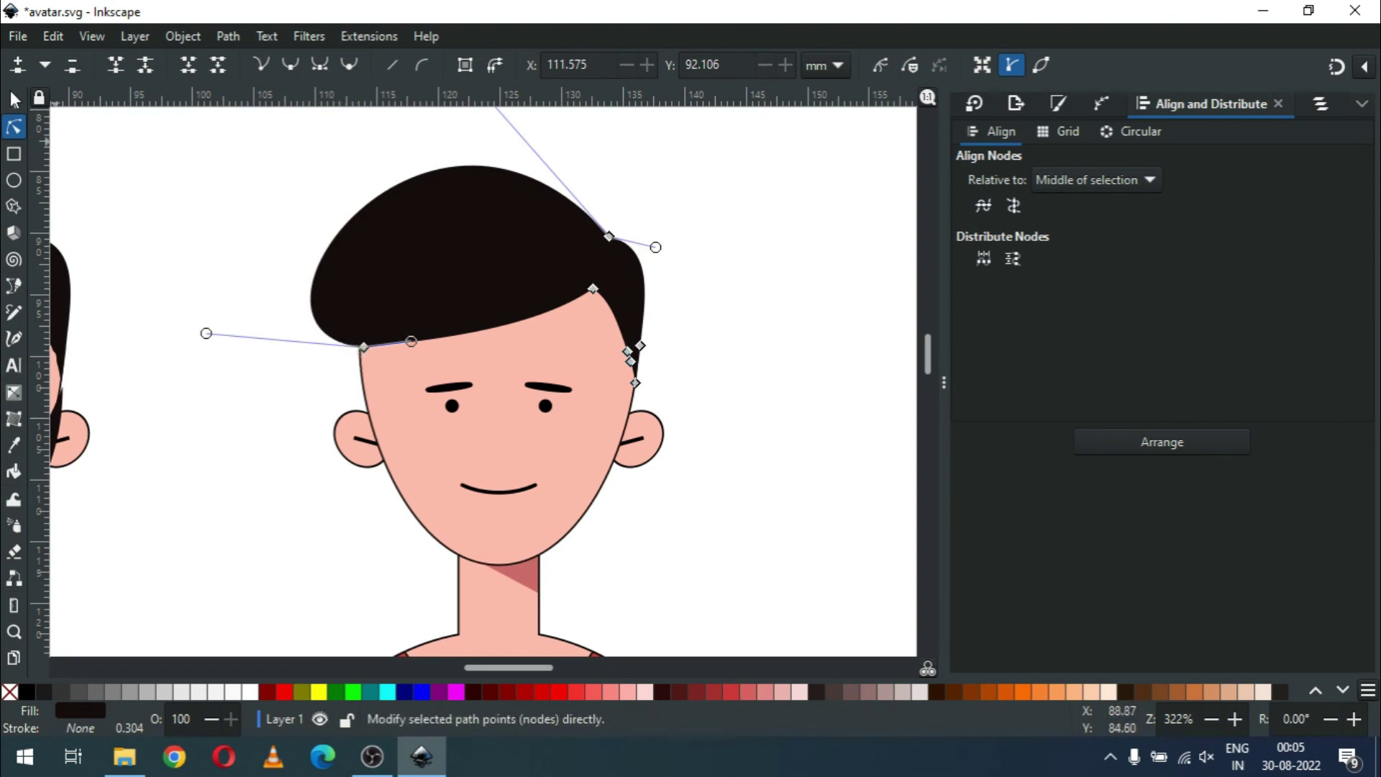
{"action": "left_click", "coordinate": [74, 189]}
{"action": "key", "text": "s"}
{"action": "key", "text": "z"}
{"action": "left_click_drag", "start_coordinate": [296, 297], "coordinate": [653, 409]}
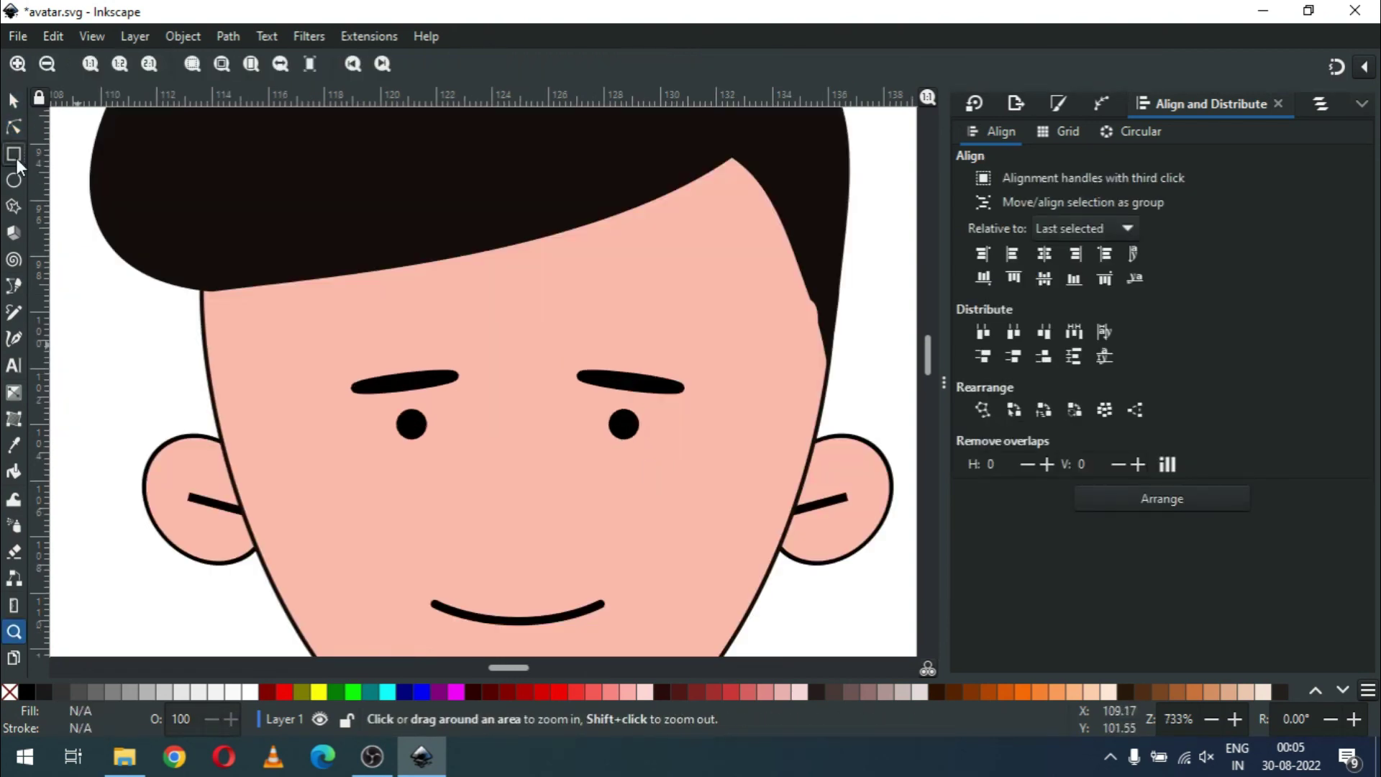
Step: Draw a rectangle at the left hairline and lower it to the bottom behind the head
{"action": "key", "text": "r"}
{"action": "left_click_drag", "start_coordinate": [165, 247], "coordinate": [255, 402]}
{"action": "left_click", "coordinate": [12, 100]}
{"action": "left_click", "coordinate": [182, 36]}
{"action": "left_click", "coordinate": [216, 494]}
{"action": "left_click_drag", "start_coordinate": [174, 355], "coordinate": [165, 355]}
Step: Inspect the rectangle's stroke paint and stroke style in the Fill and Stroke dialog
{"action": "left_click", "coordinate": [302, 205]}
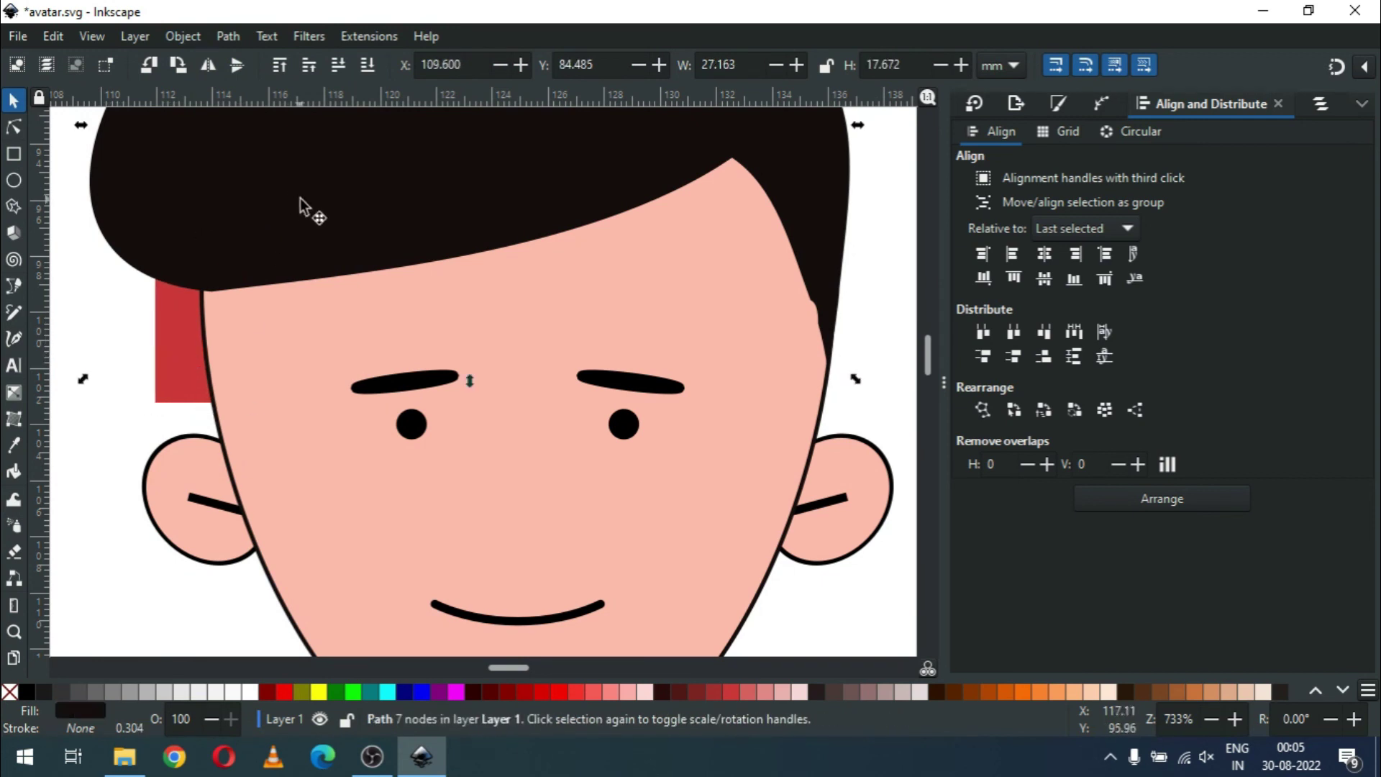
{"action": "left_click", "coordinate": [1060, 105]}
{"action": "left_click", "coordinate": [180, 346]}
{"action": "left_click", "coordinate": [1075, 131]}
{"action": "left_click", "coordinate": [1172, 131]}
{"action": "left_click", "coordinate": [1072, 131]}
{"action": "left_click", "coordinate": [997, 163]}
{"action": "key", "text": "ctrl+z"}
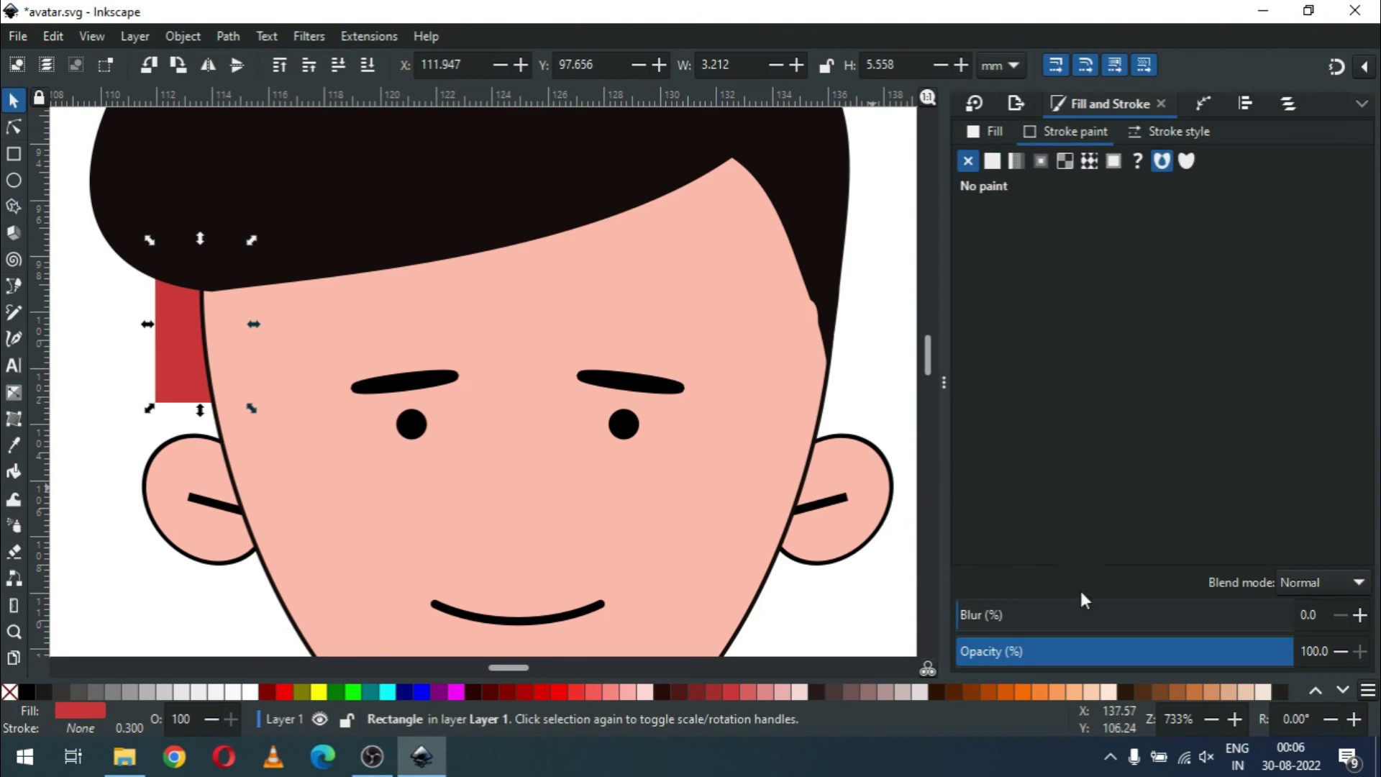
{"action": "left_click", "coordinate": [1166, 134]}
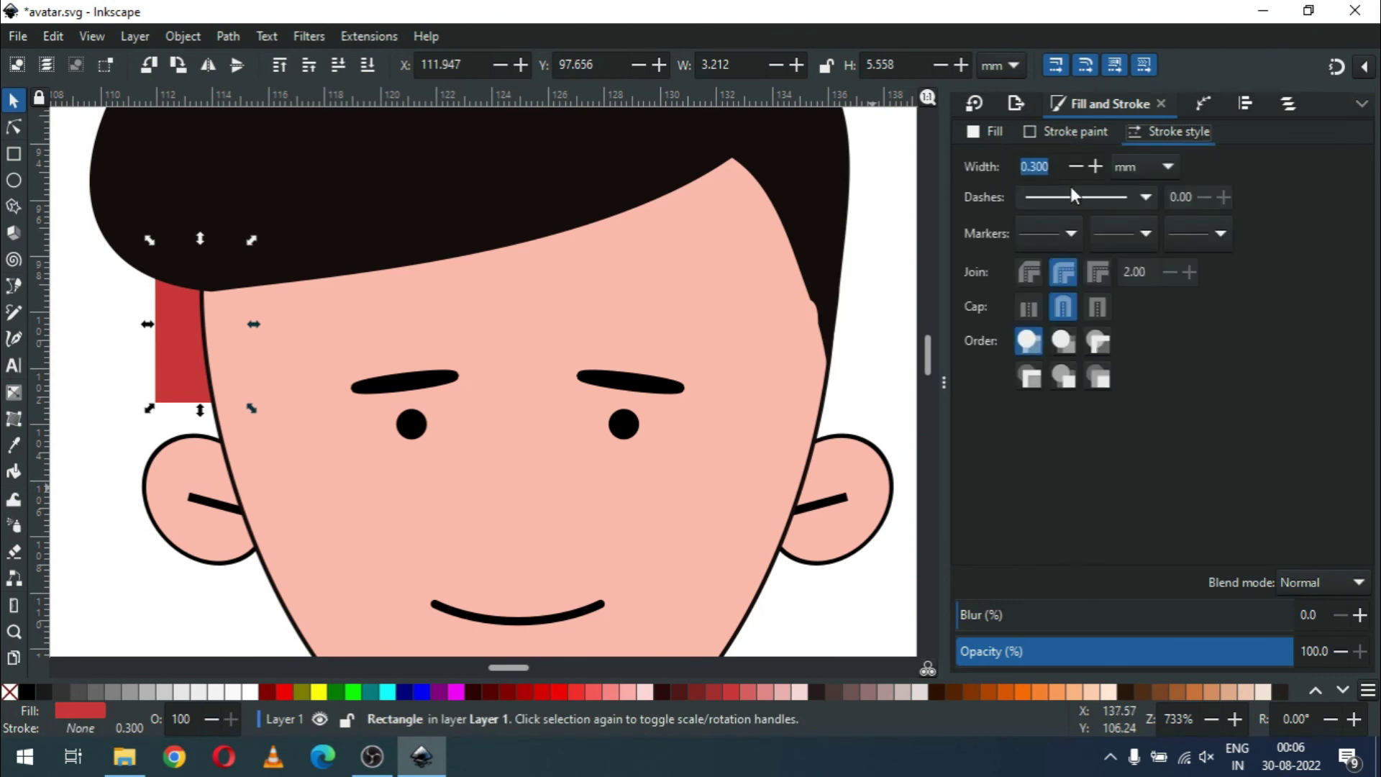
Step: Paste the hair's dark 130d0cff style onto the rectangle
{"action": "key", "text": "ctrl+shift+f"}
{"action": "left_click", "coordinate": [287, 244]}
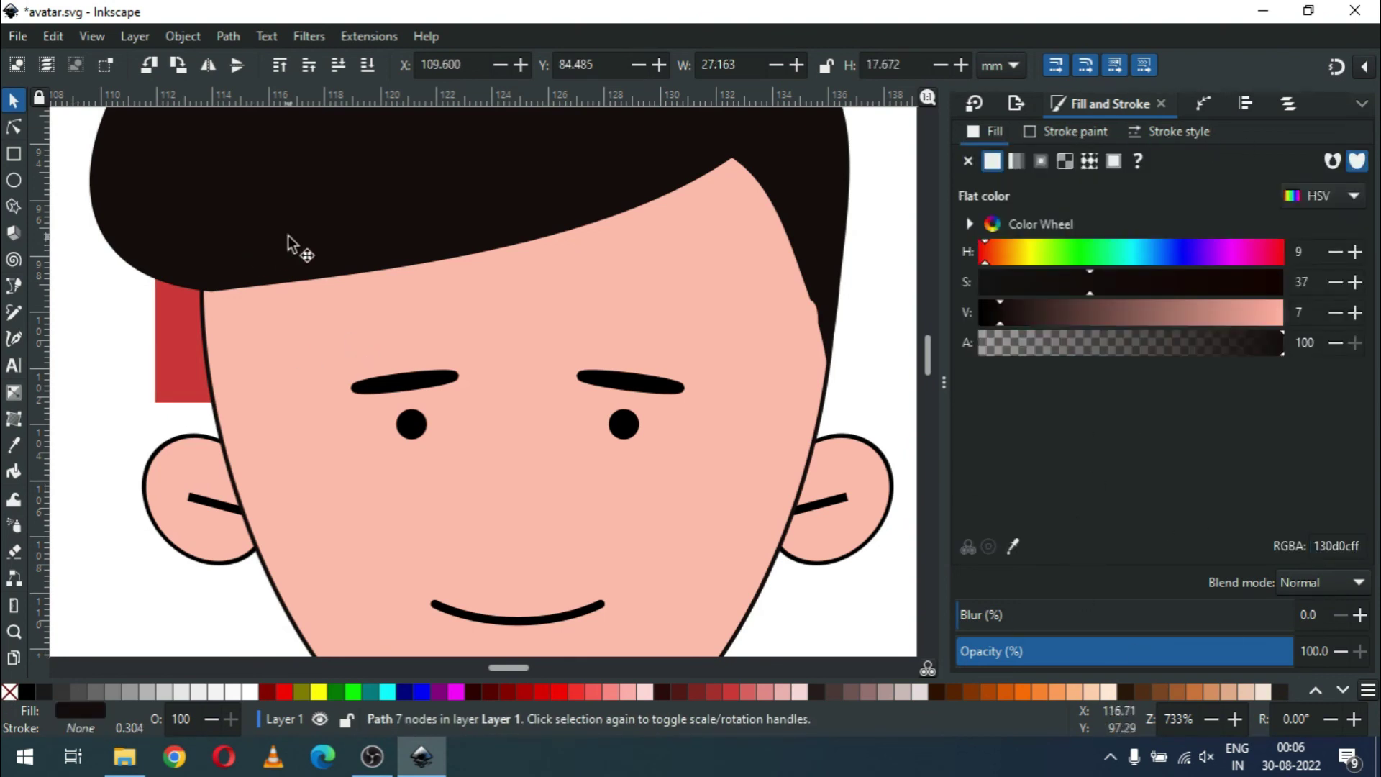
{"action": "left_click", "coordinate": [186, 375]}
{"action": "key", "text": "ctrl+shift+v"}
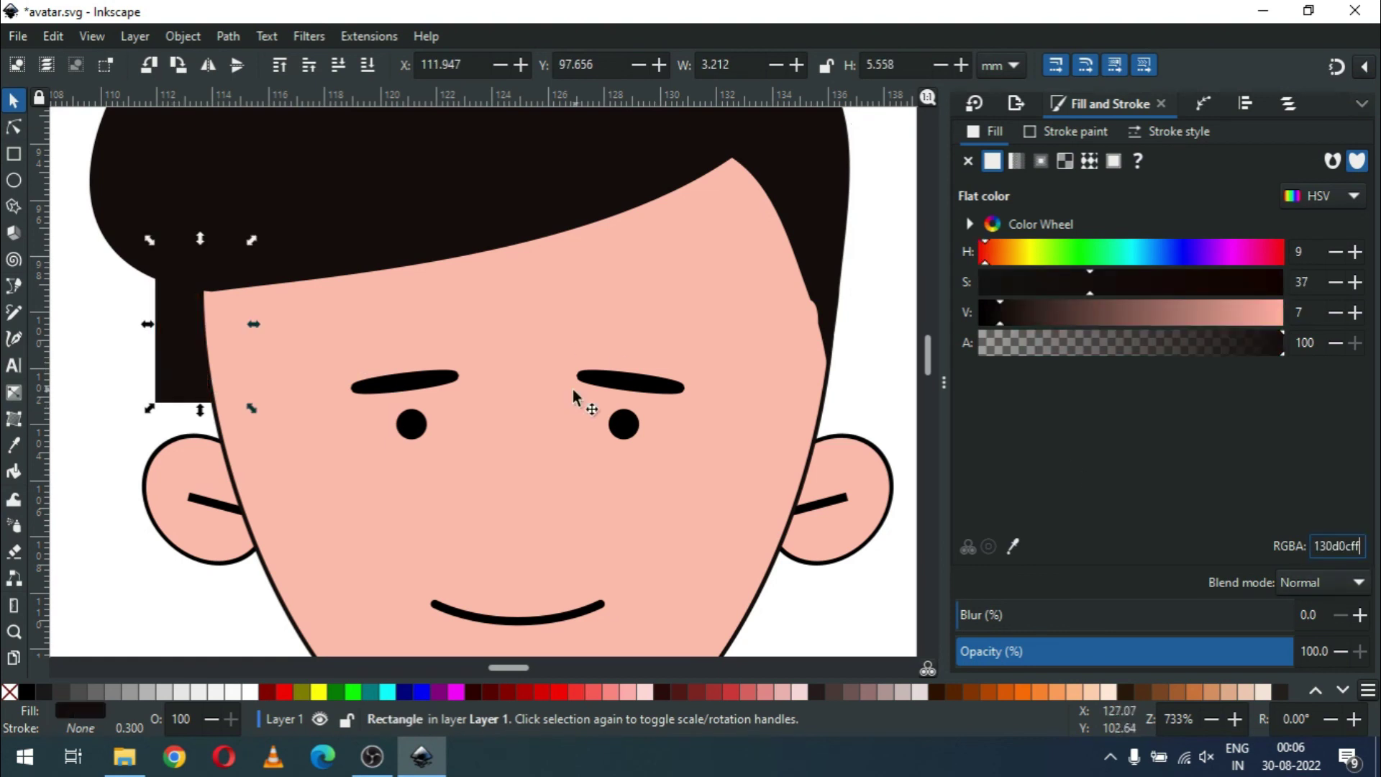
Step: Reshape the rectangle with node edits into a tapered sideburn blending into the hair
{"action": "key", "text": "n"}
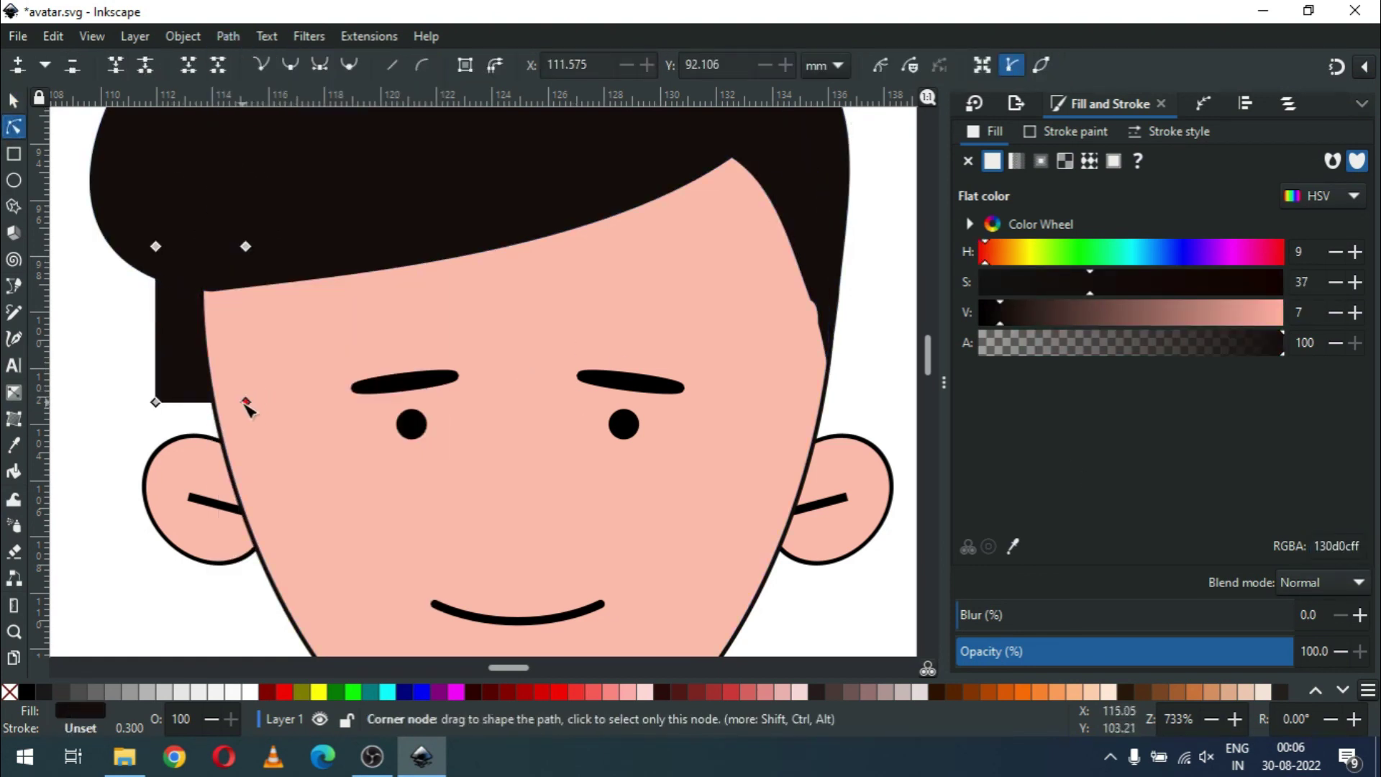
{"action": "left_click_drag", "start_coordinate": [245, 403], "coordinate": [242, 457]}
{"action": "left_click", "coordinate": [156, 401]}
{"action": "key", "text": "Delete"}
{"action": "left_click_drag", "start_coordinate": [155, 246], "coordinate": [143, 237]}
{"action": "left_click_drag", "start_coordinate": [126, 385], "coordinate": [162, 401]}
{"action": "key", "text": "s"}
{"action": "key", "text": "Escape"}
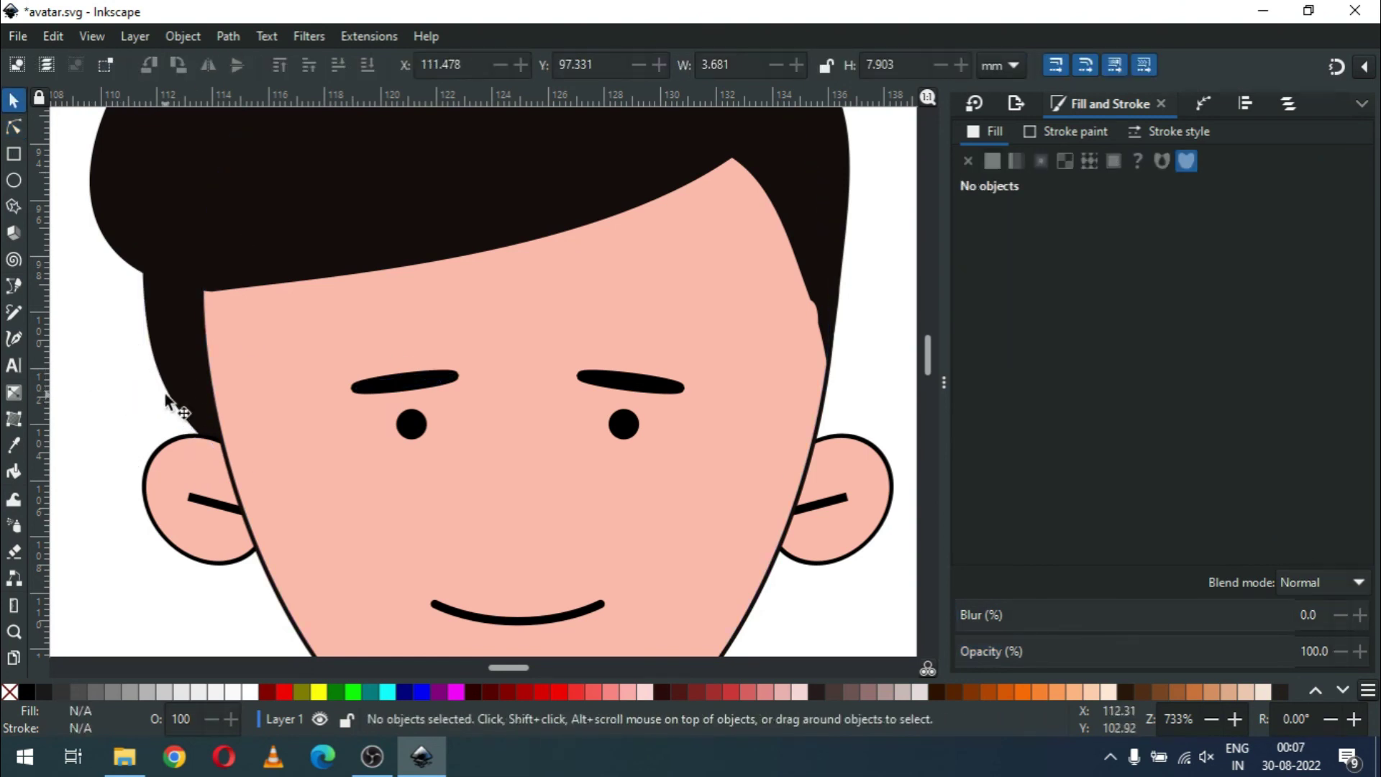
Step: Save the drawing and view the completed six-avatar grid
{"action": "key", "text": "minus"}
{"action": "key", "text": "minus"}
{"action": "key", "text": "minus"}
{"action": "key", "text": "minus"}
{"action": "key", "text": "ctrl+s"}
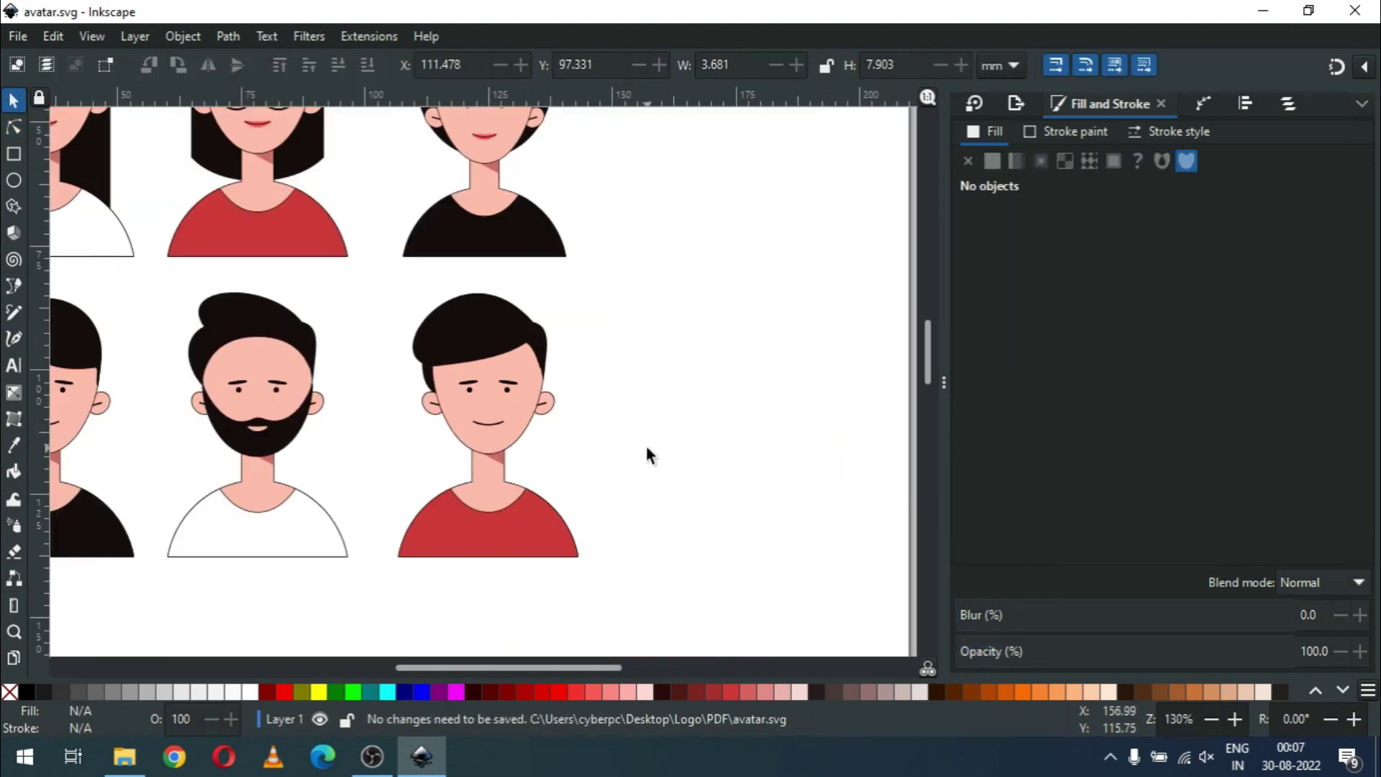
{"action": "key", "text": "5"}
{"action": "key", "text": "z"}
{"action": "key", "text": "plus"}
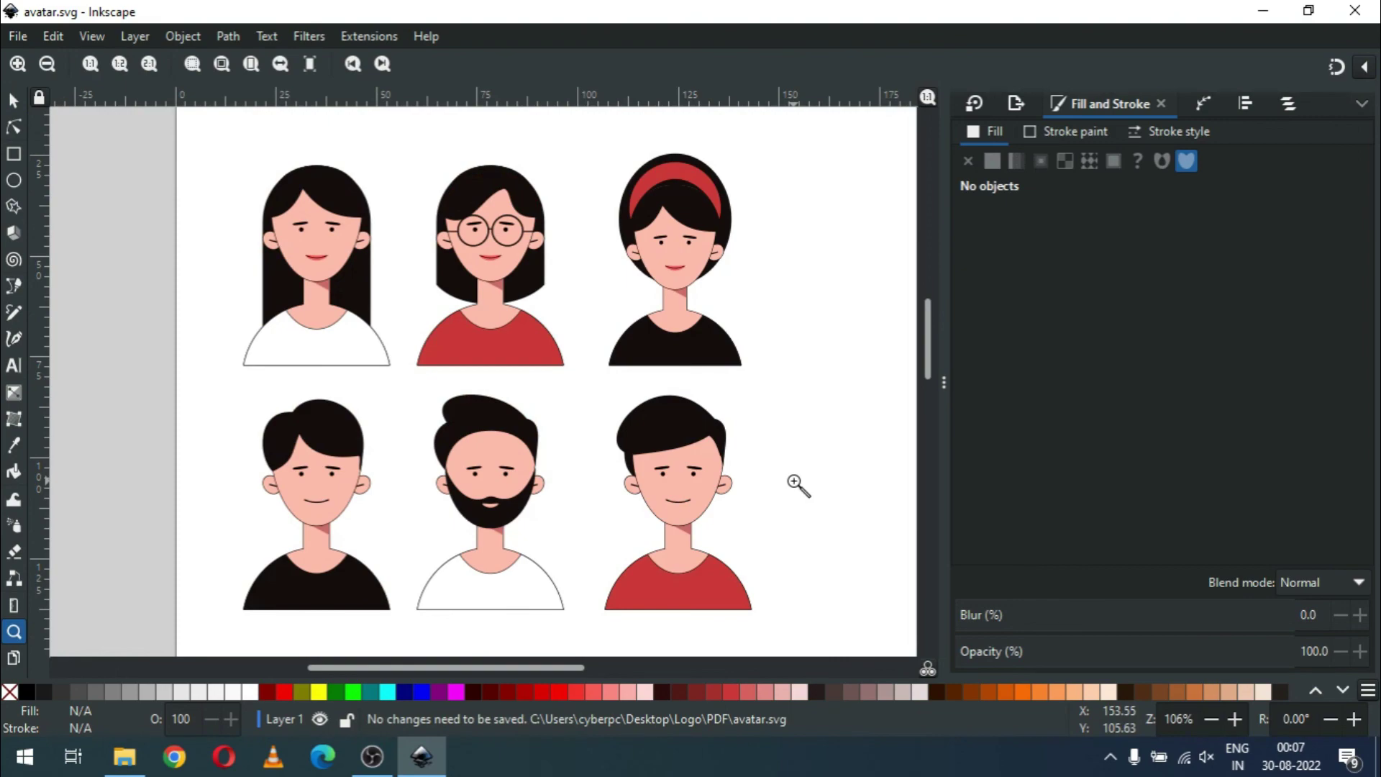
{"action": "left_click", "coordinate": [372, 755]}
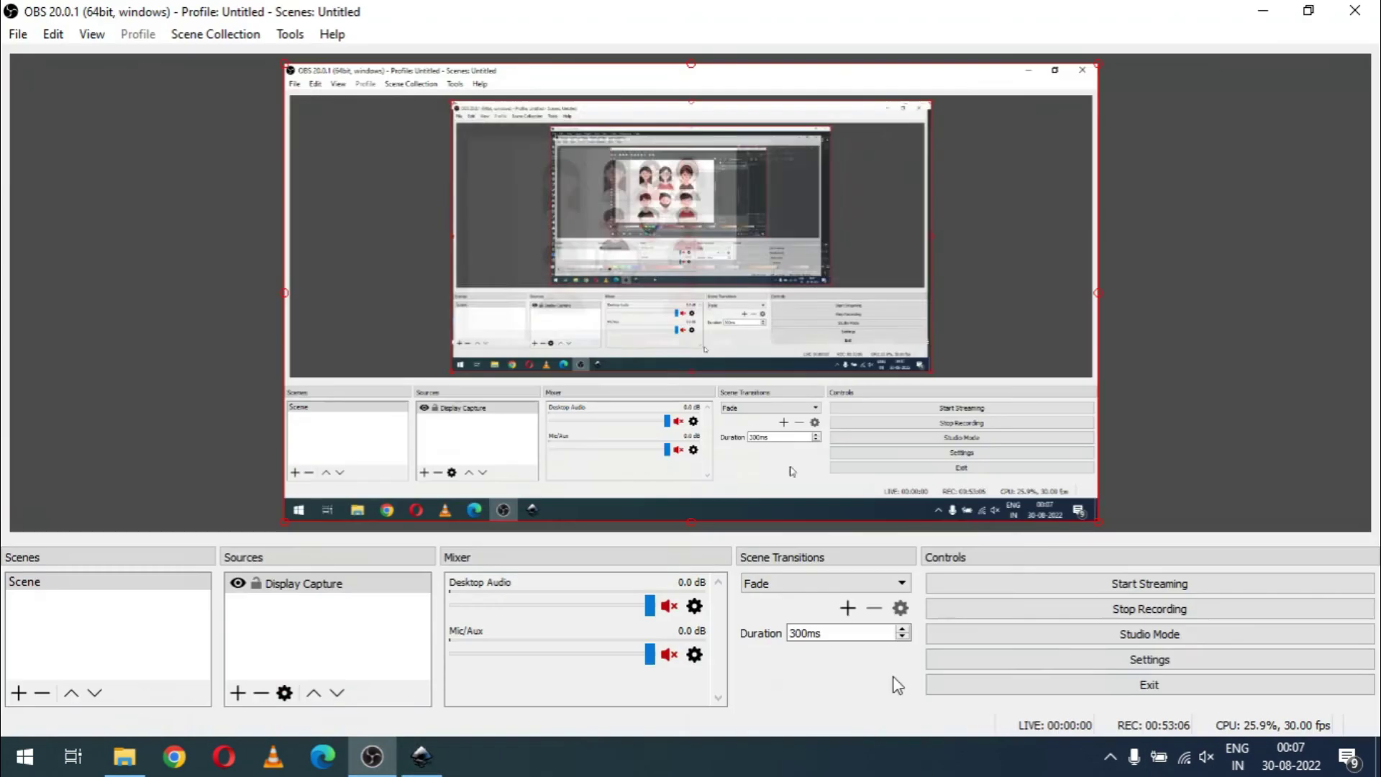